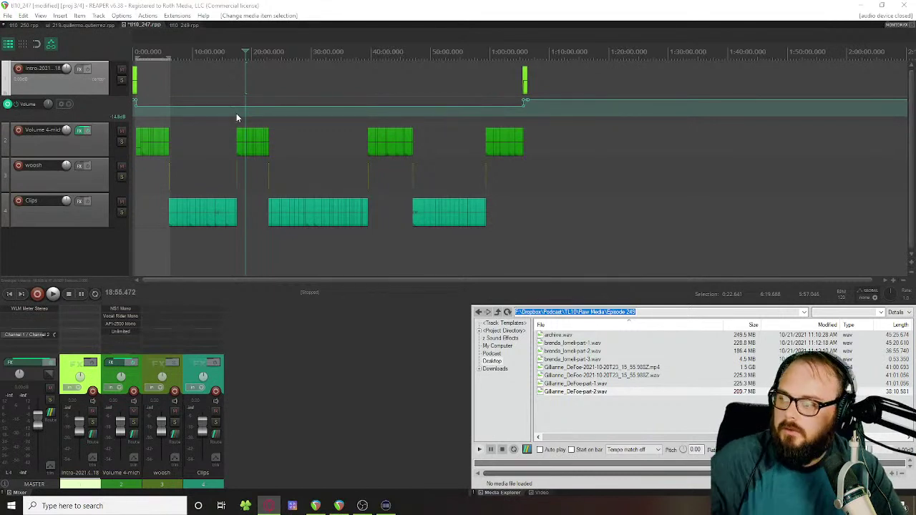
scroll(235, 110, "up", 5)
left_click(343, 165)
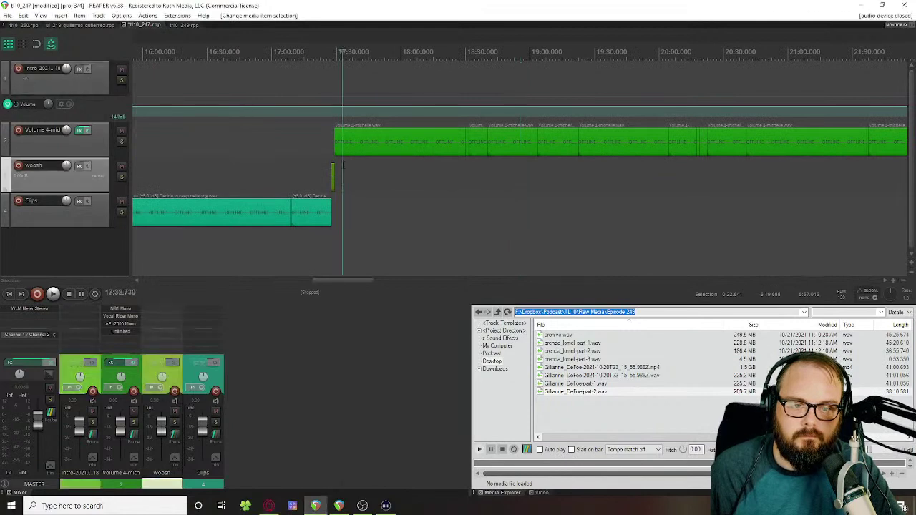
scroll(343, 165, "down", 8)
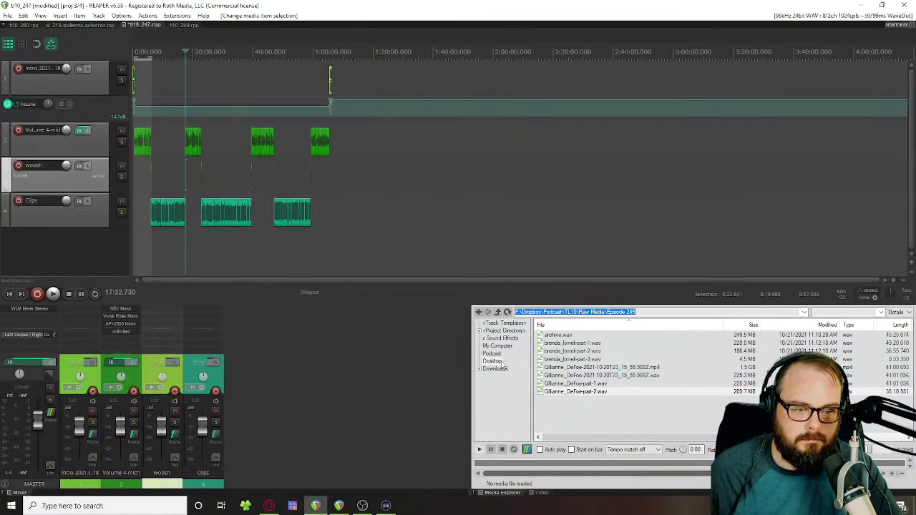
Step: Browse the media files to the Media folder of the Podcast Editors Mastermind pem_030 project
left_click(504, 332)
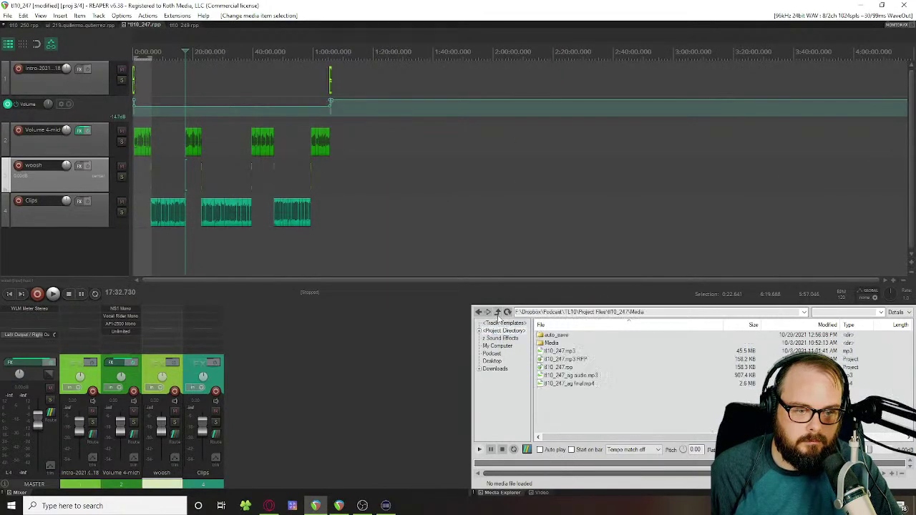
left_click(498, 312)
left_click(498, 313)
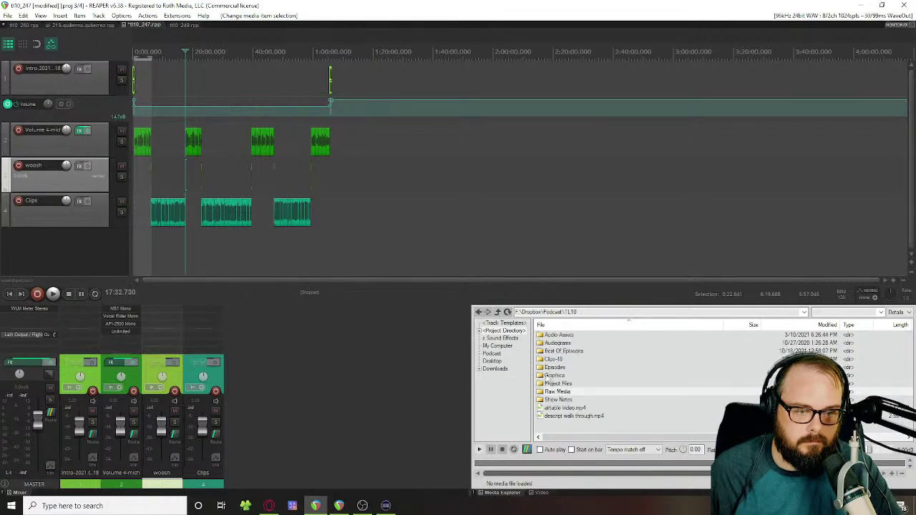
left_click(498, 313)
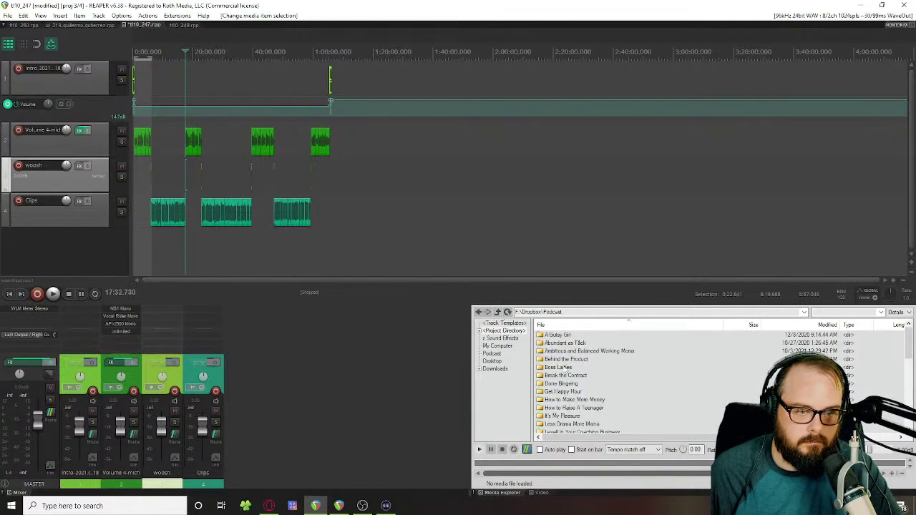
scroll(571, 387, "down", 6)
double_click(570, 400)
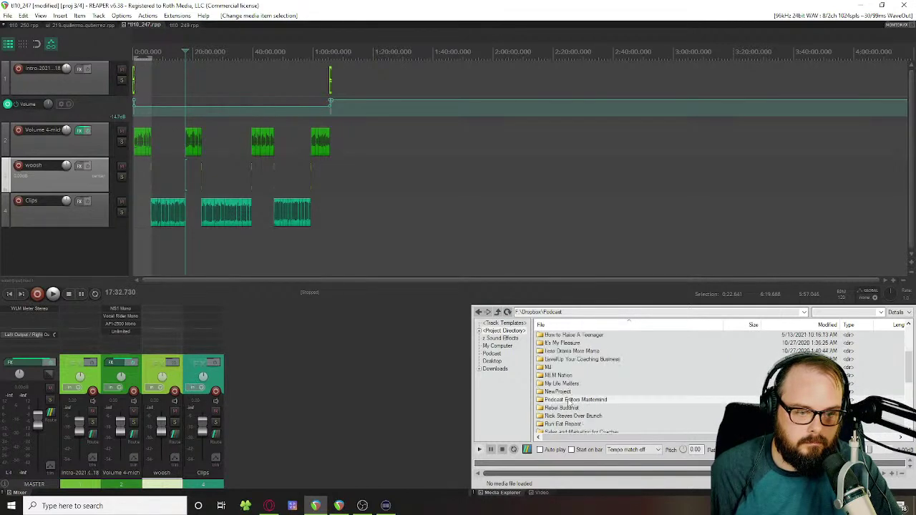
scroll(567, 386, "down", 5)
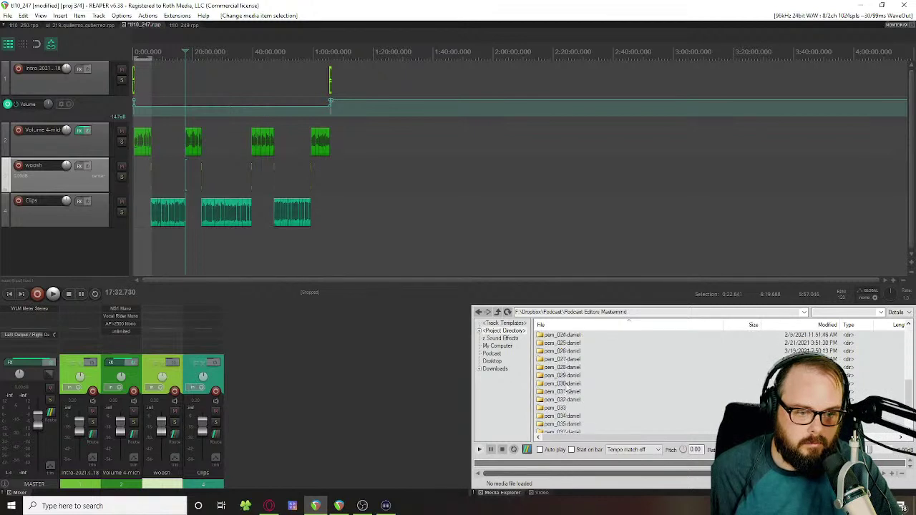
double_click(566, 384)
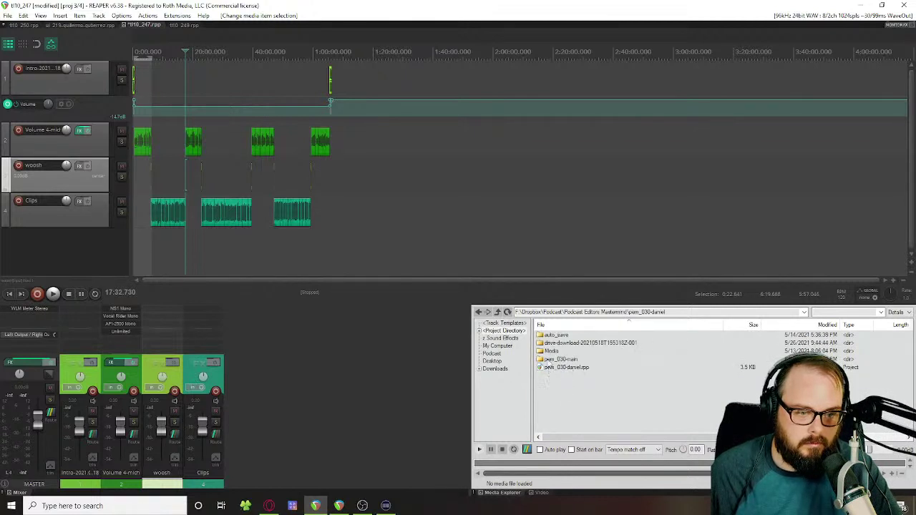
double_click(550, 351)
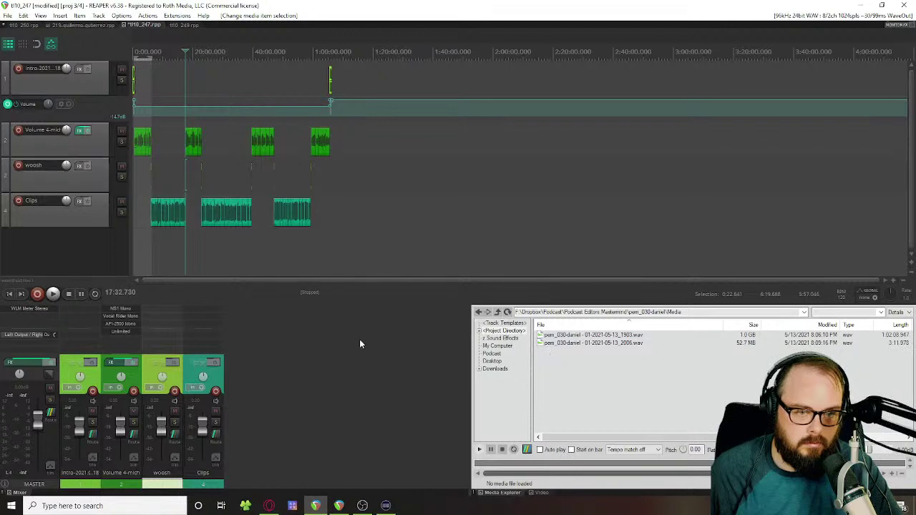
Step: Create a new project tab and insert the pem_030 recording ending in 1903 at the start of the timeline on a new track
key("ctrl+t")
key("ctrl+s")
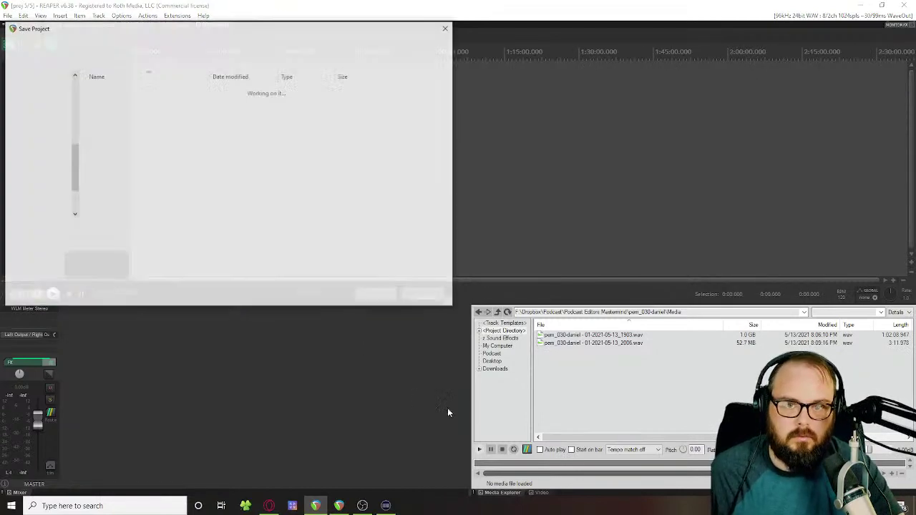
left_click(425, 292)
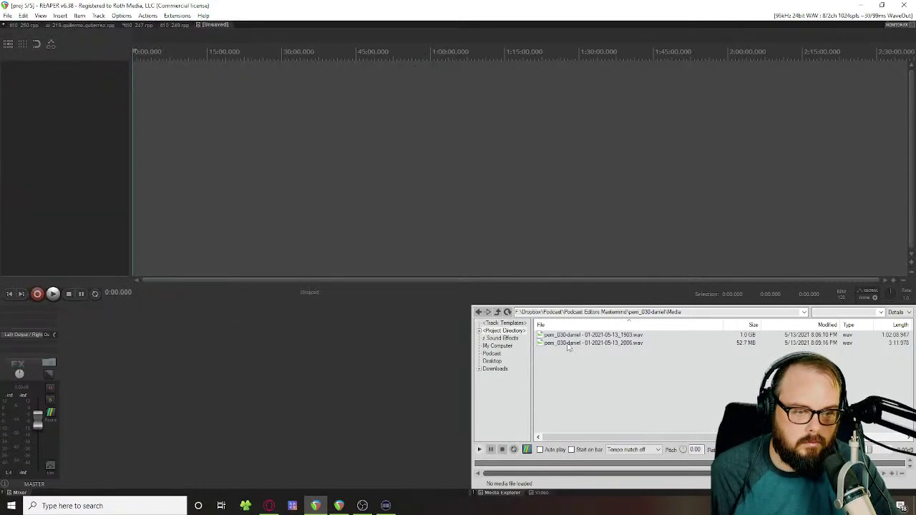
left_click_drag(567, 346, 155, 95)
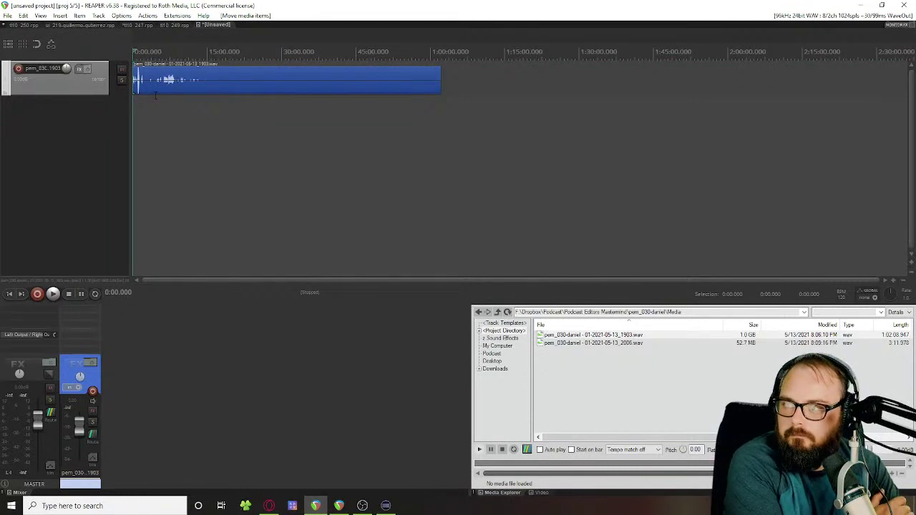
Step: Set the recording's track to the purple SWS custom color 6
left_click(213, 97)
scroll(213, 97, "up", 5)
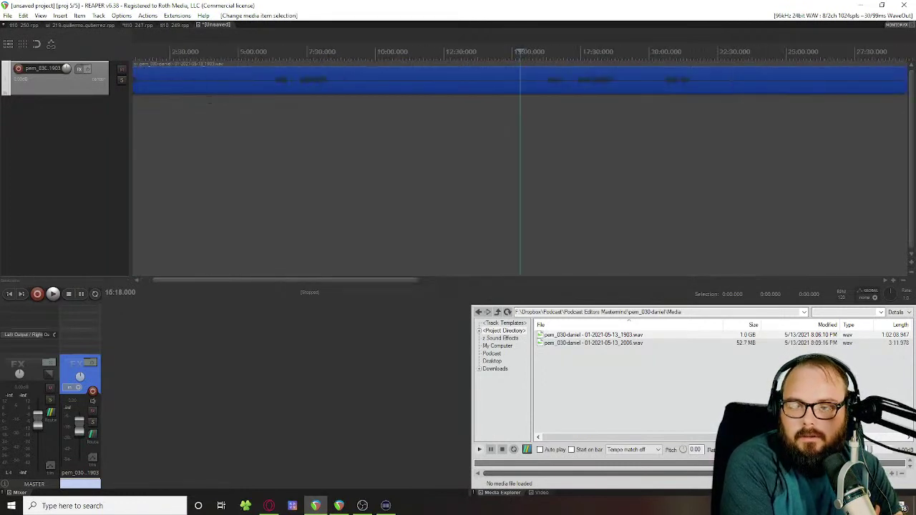
scroll(210, 100, "down", 3)
right_click(63, 91)
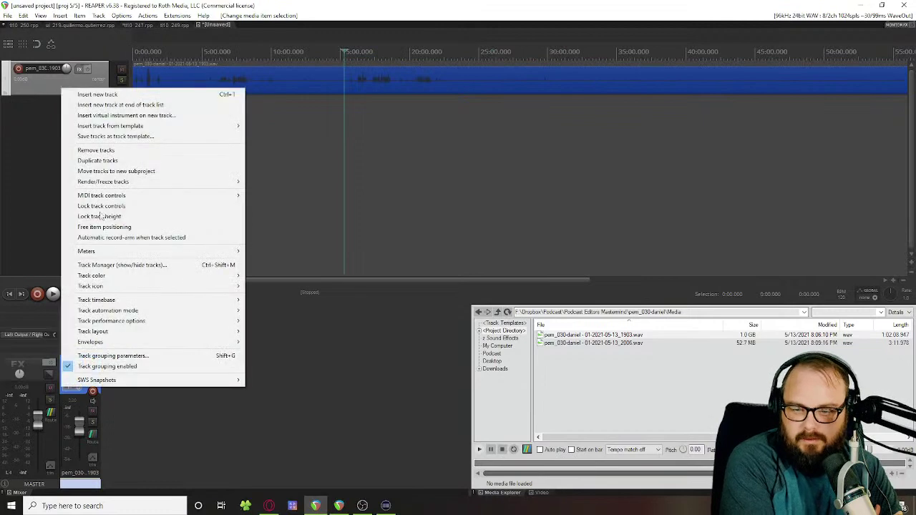
mouse_move(107, 275)
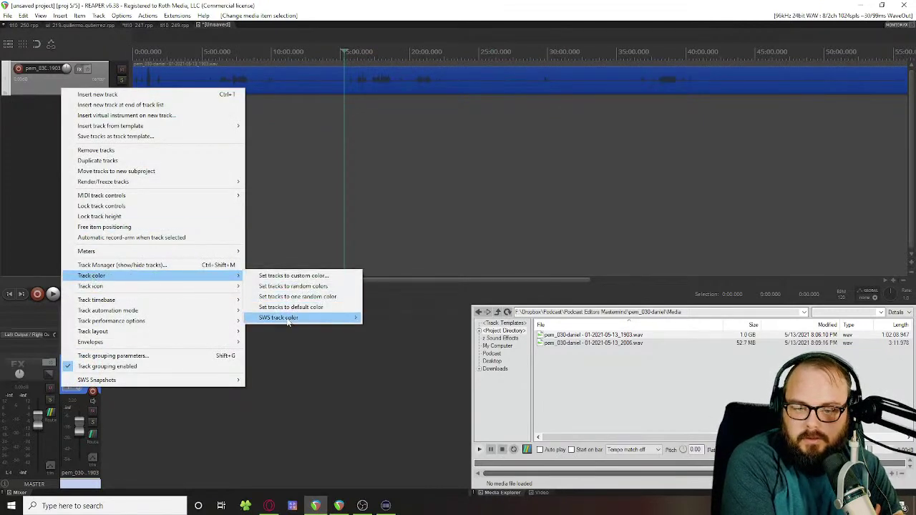
mouse_move(289, 321)
left_click(400, 206)
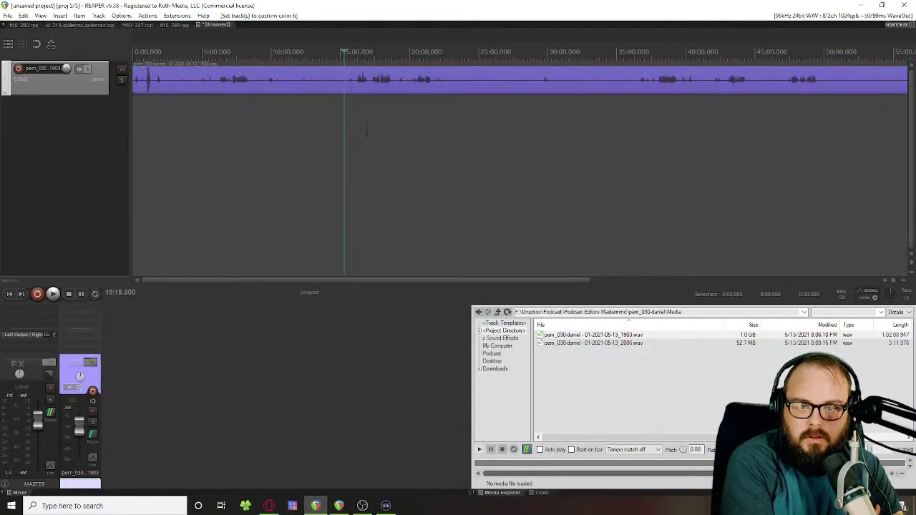
Step: Play a quiet passage of the recording from about 14:01 to check its background noise
left_click(327, 133)
key("space")
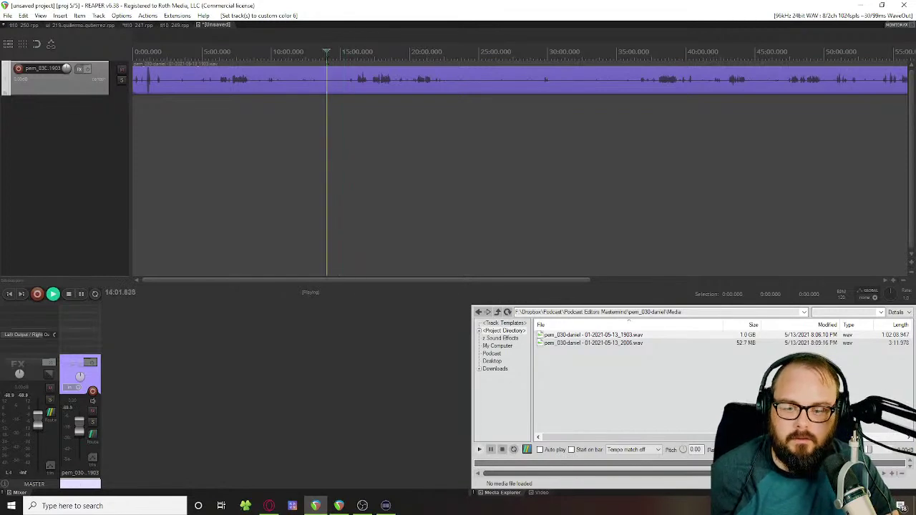
scroll(450, 122, "up", 10)
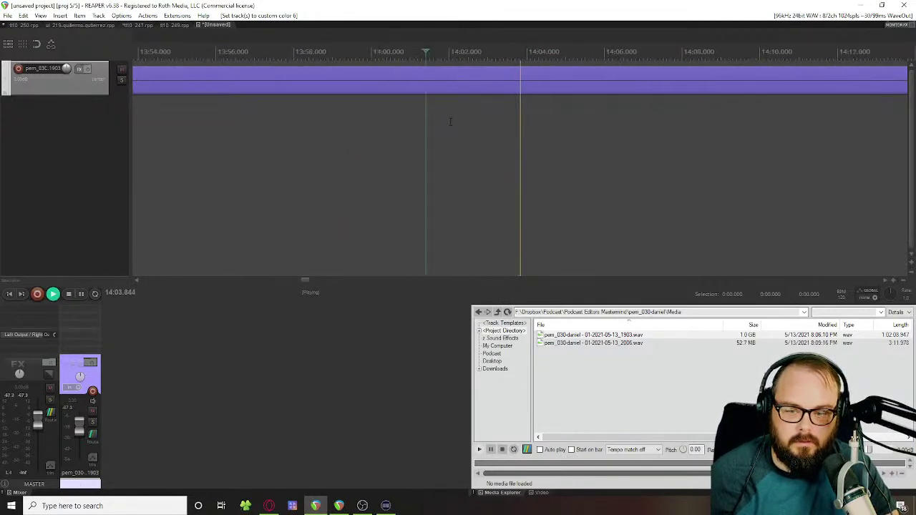
scroll(440, 108, "down", 6)
key("space")
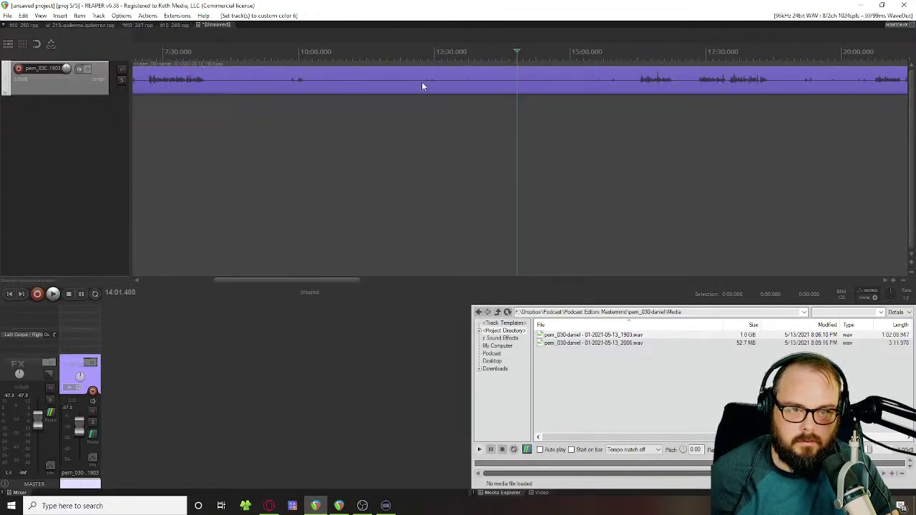
Step: Raise the recording item's volume and replay the quiet passage from about 14:01
left_click_drag(421, 75, 419, 66)
key("space")
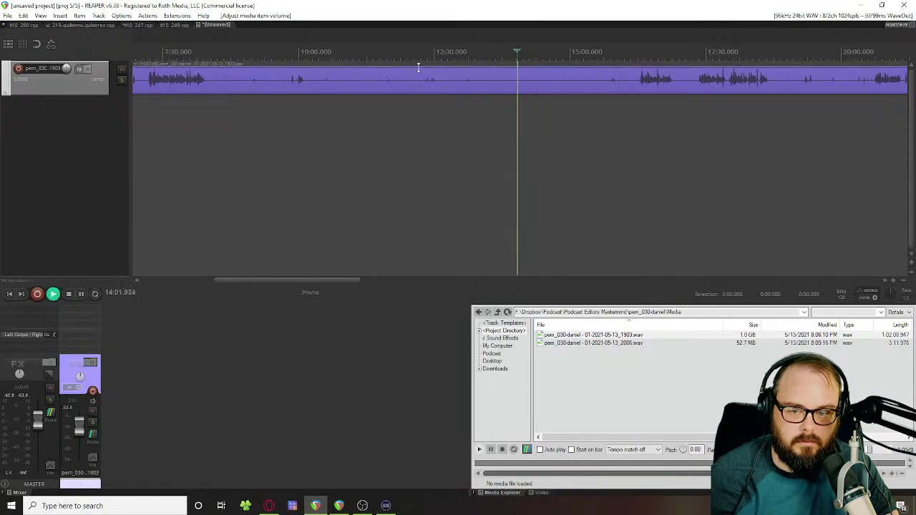
scroll(492, 142, "down", 4)
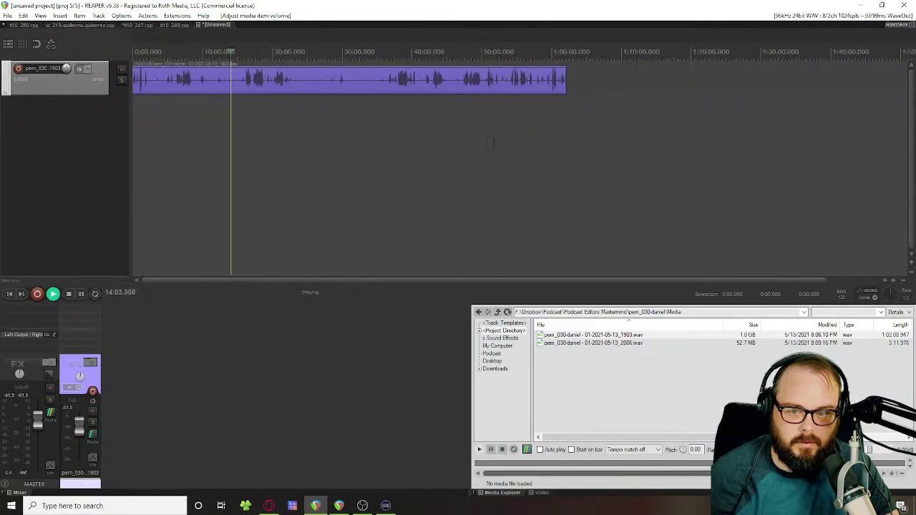
key("space")
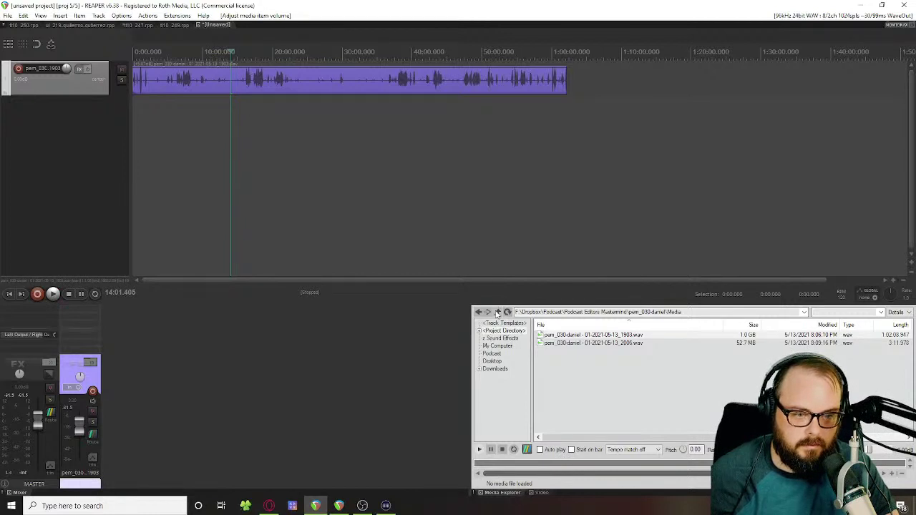
Step: Look through the podcast folders for other raw audio, down to the TL10 Raw Media folder for Episode 249
left_click(497, 314)
left_click(497, 313)
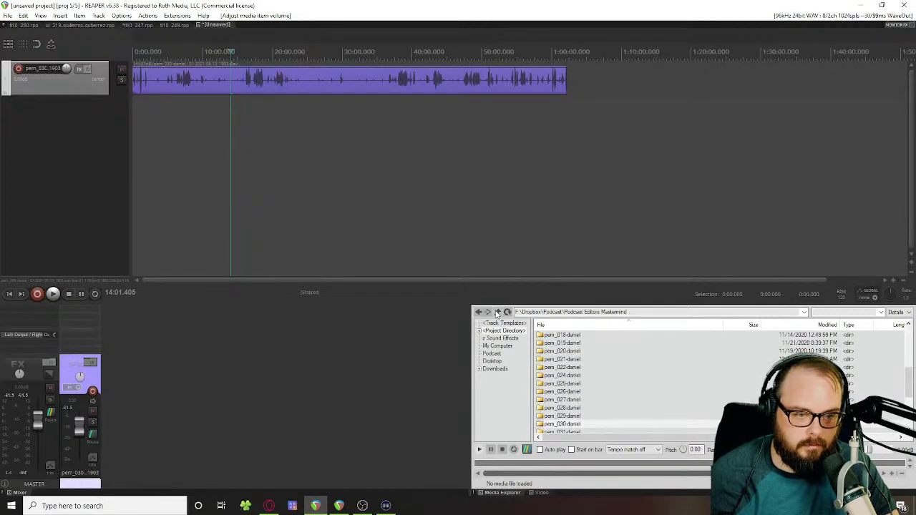
left_click(498, 313)
scroll(550, 392, "down", 3)
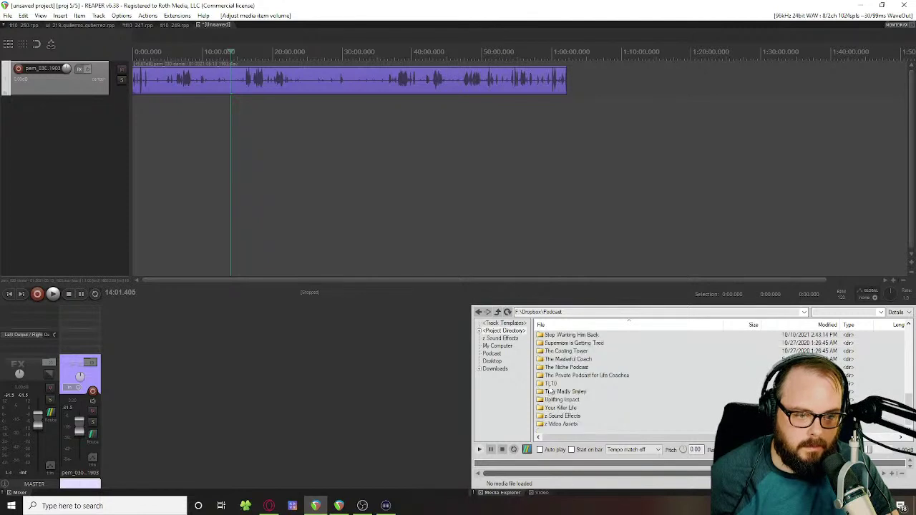
left_click(556, 376)
double_click(557, 385)
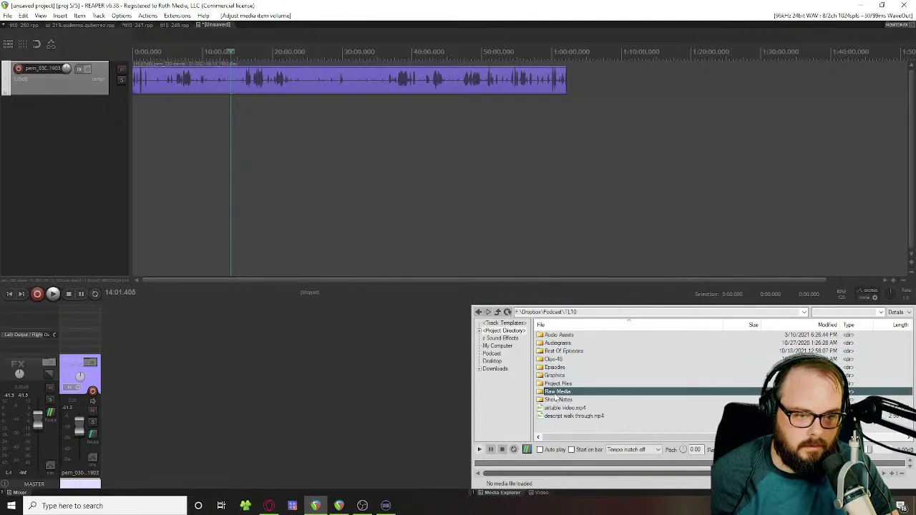
double_click(556, 395)
double_click(555, 368)
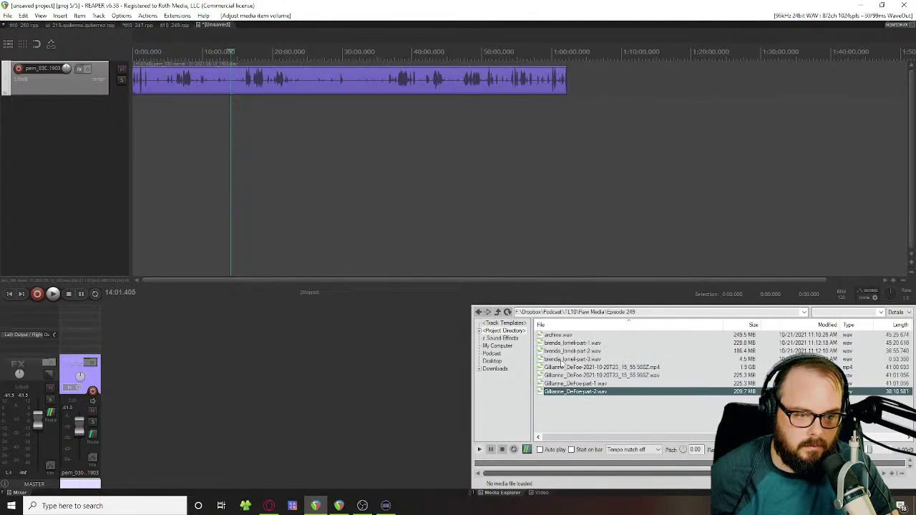
Step: Insert 167_Excluded-at-school.wav from the Less Drama More Mama Raw Media folder on a second track at about 1:04:20
left_click(498, 313)
left_click(499, 312)
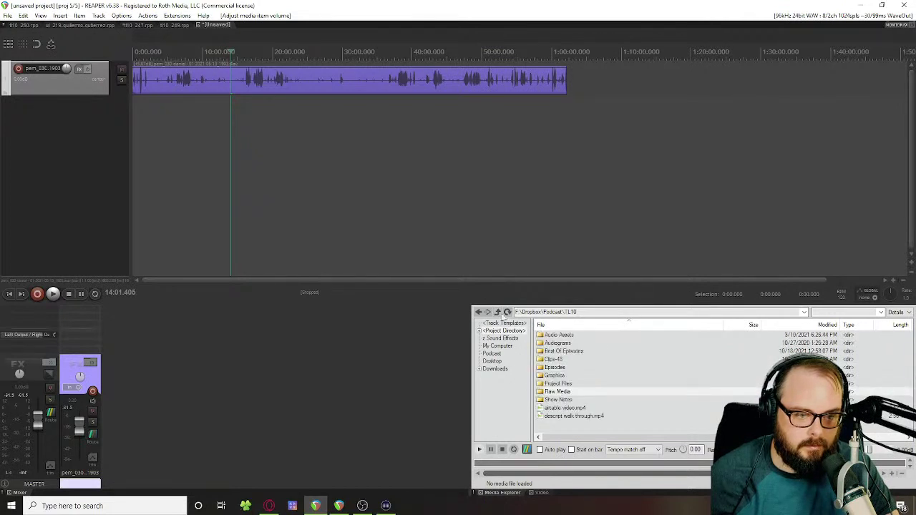
left_click(503, 315)
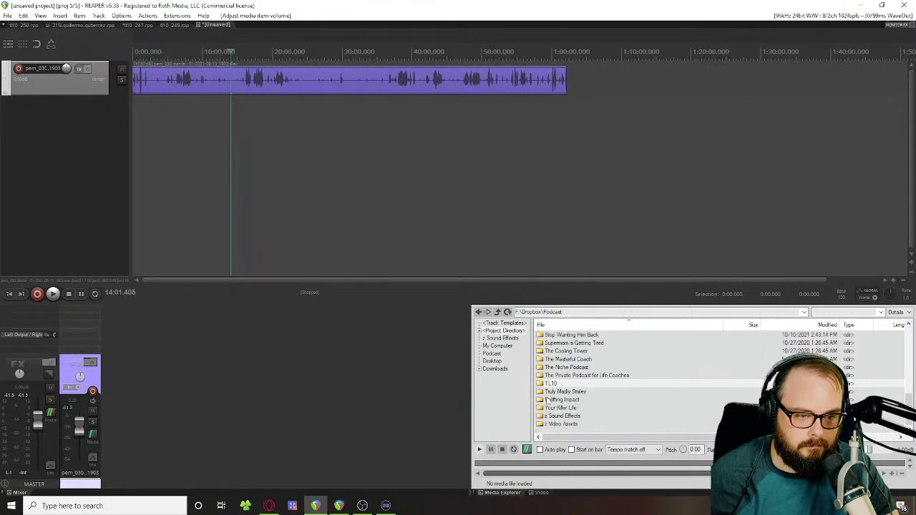
scroll(547, 402, "up", 4)
scroll(548, 402, "up", 4)
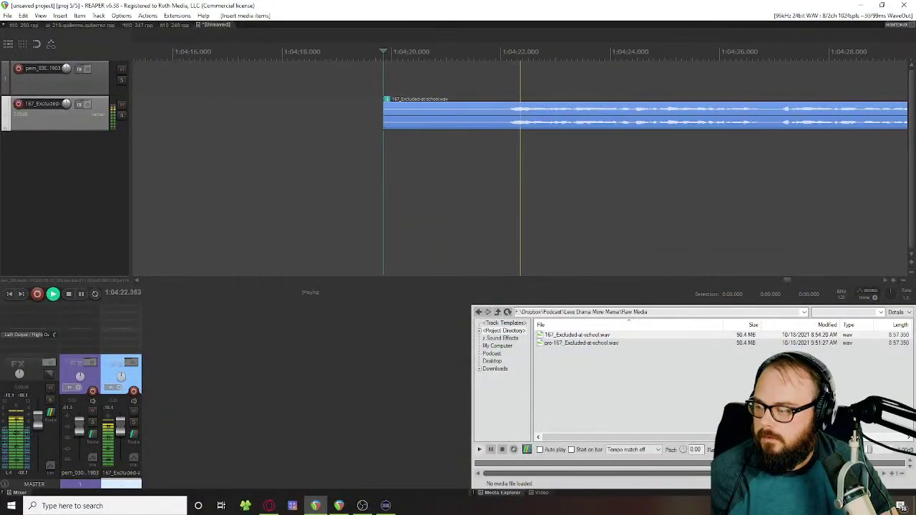
Step: Play the silent opening of the 167_Excluded-at-school clip, and return the edit cursor to just before the clip
left_click(334, 152)
key("space")
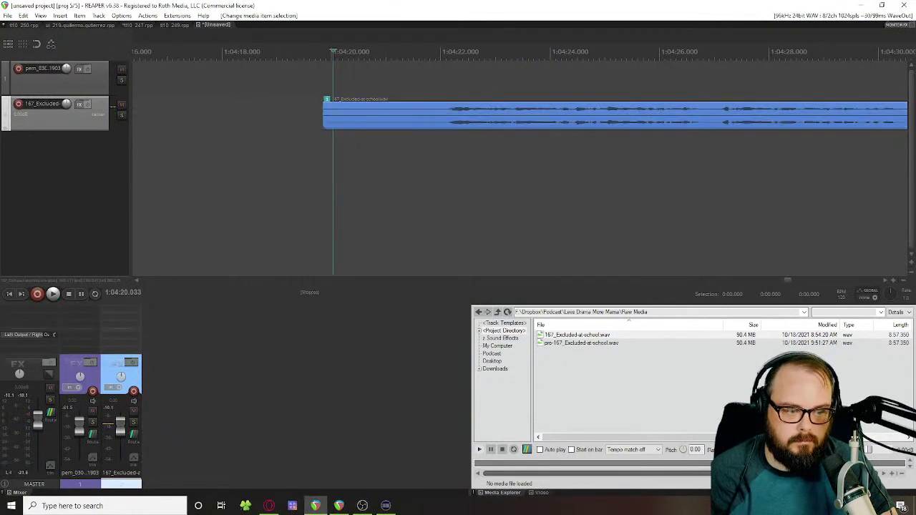
key("space")
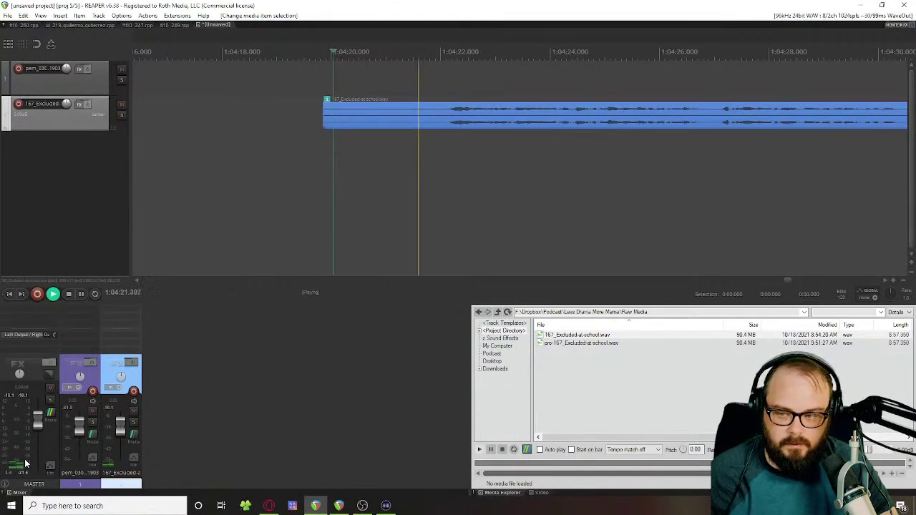
key("space")
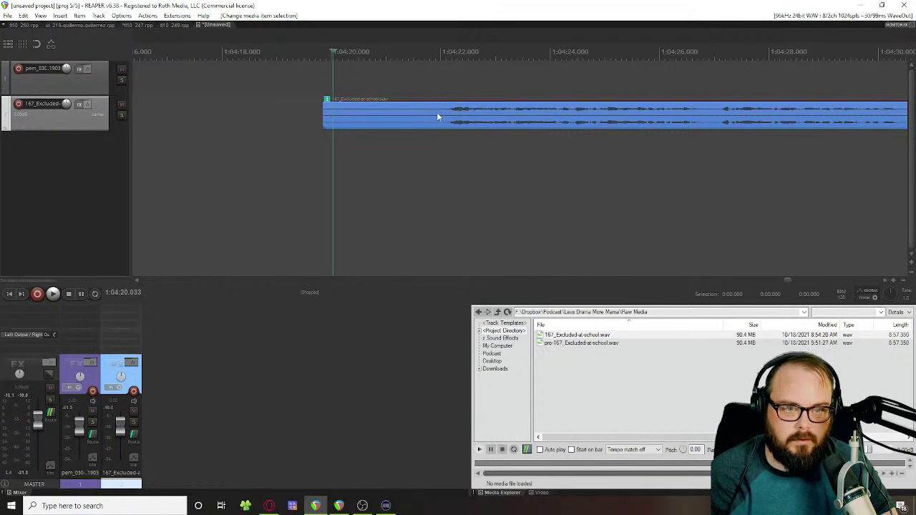
left_click(315, 143)
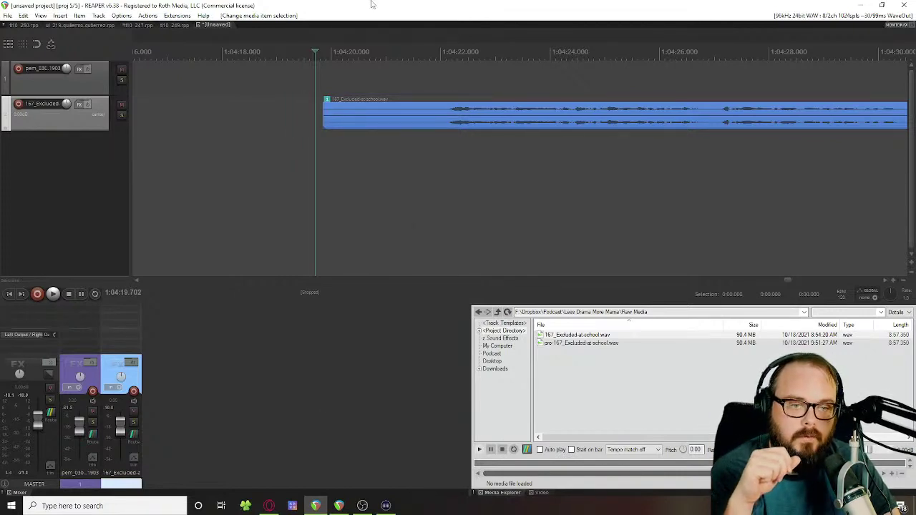
Step: Add the iZotope RX 9 Voice De-noise plug-in to the 167_Excluded-at-school track
left_click(81, 108)
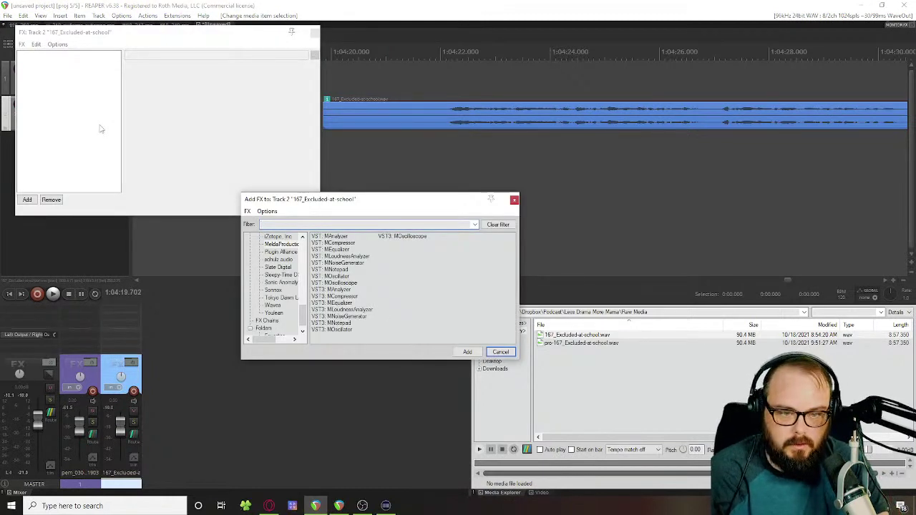
left_click(290, 237)
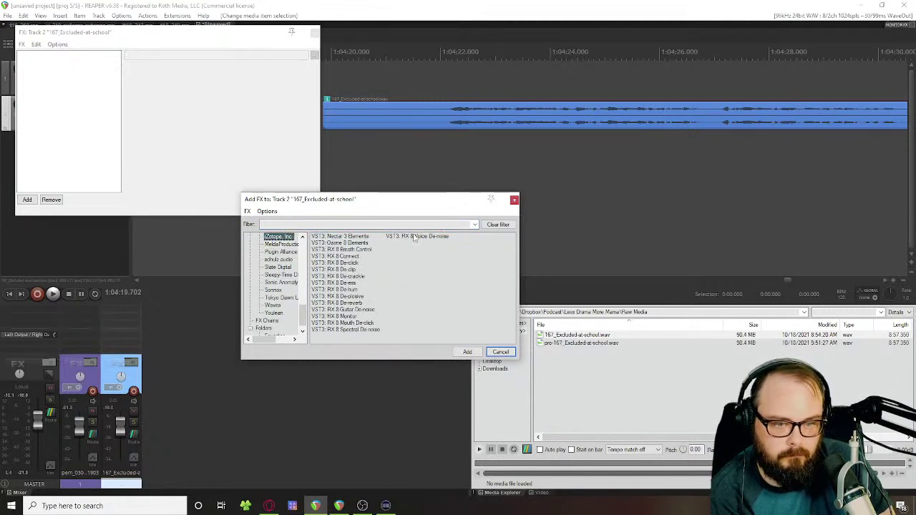
scroll(286, 276, "up", 1)
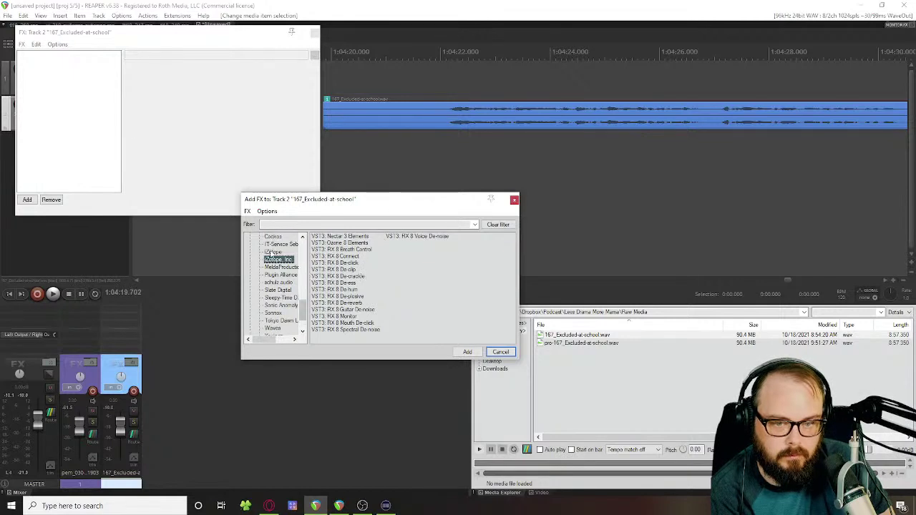
left_click(272, 253)
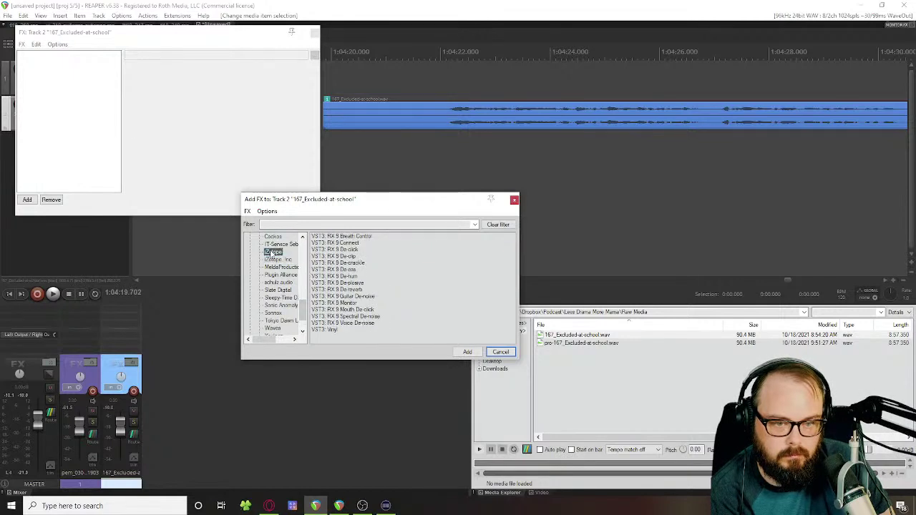
left_click(351, 323)
double_click(348, 323)
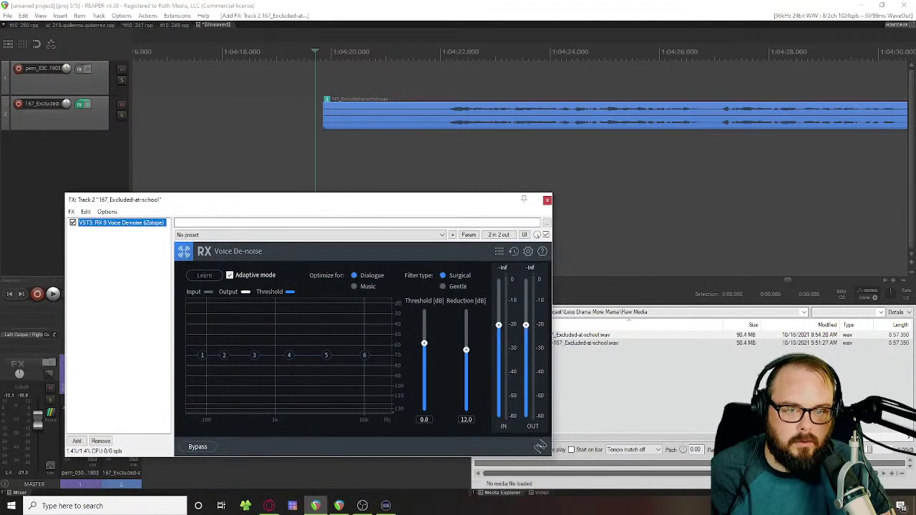
Step: Select about 2.06 seconds of the clip's silent opening and play it on repeat
left_click_drag(324, 140, 437, 140)
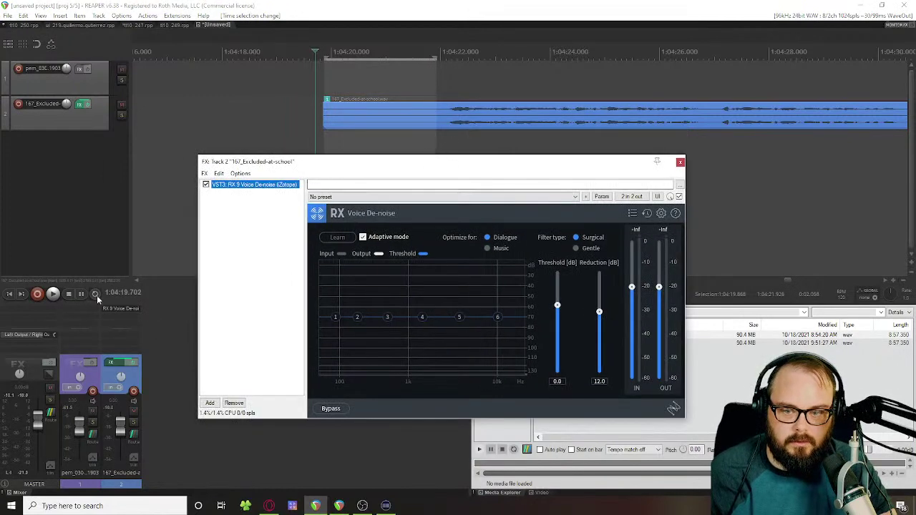
left_click(96, 294)
key("space")
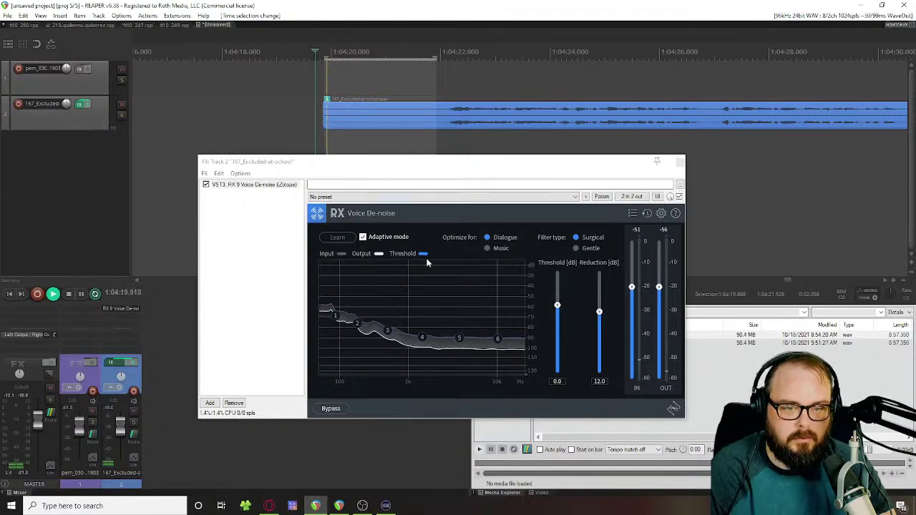
Step: Turn off Adaptive mode in Voice De-noise and learn a noise profile from the looping silence
left_click(363, 237)
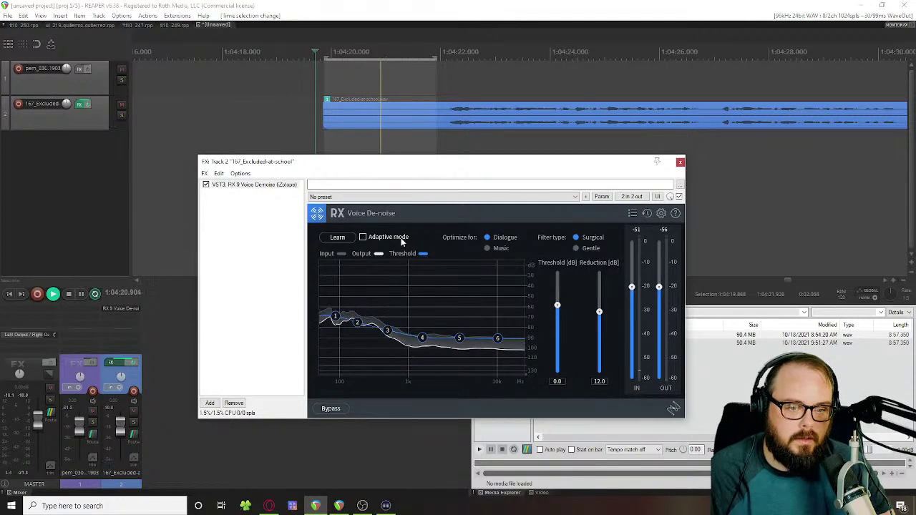
left_click(348, 238)
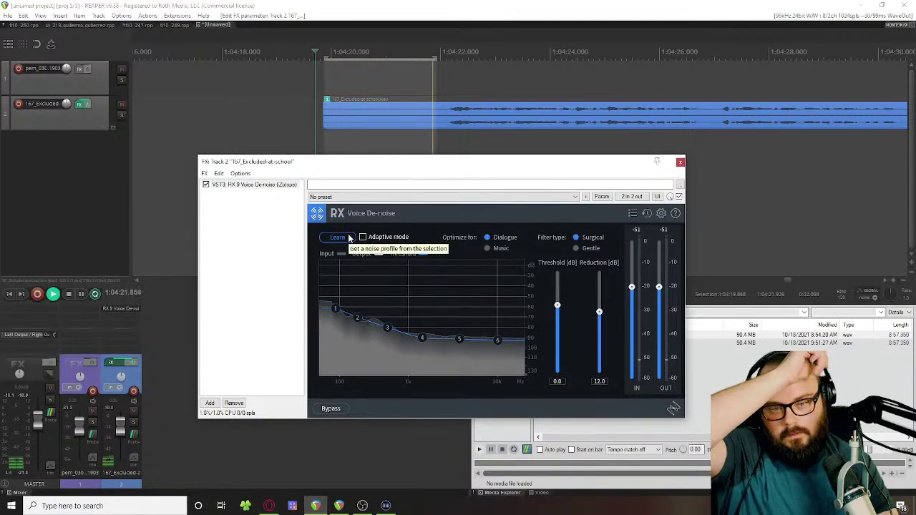
left_click(349, 237)
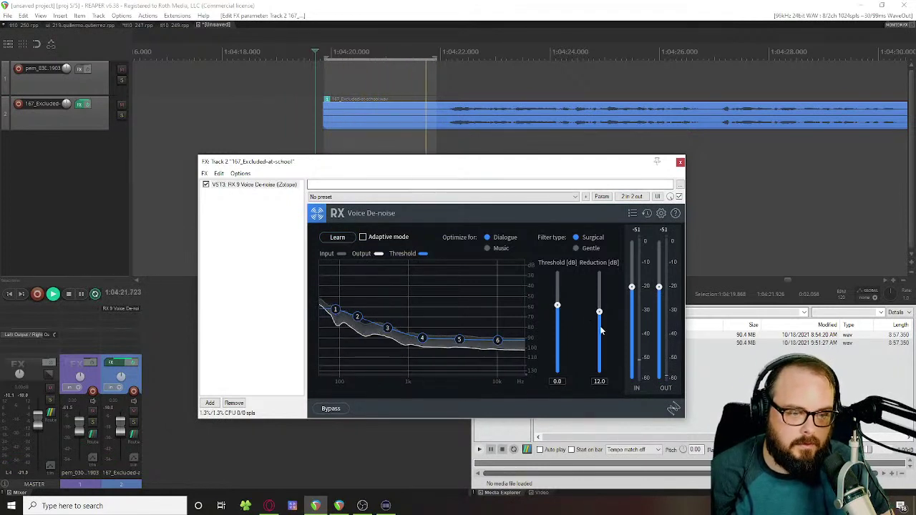
Step: Lower the Voice De-noise reduction to 5 dB, listen to the looped silence, and stop playback
scroll(601, 331, "down", 7)
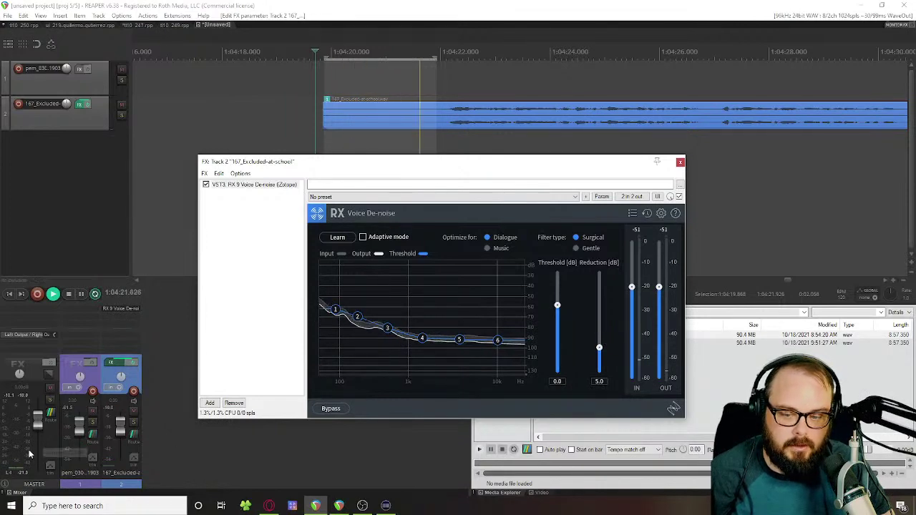
left_click_drag(451, 168, 450, 206)
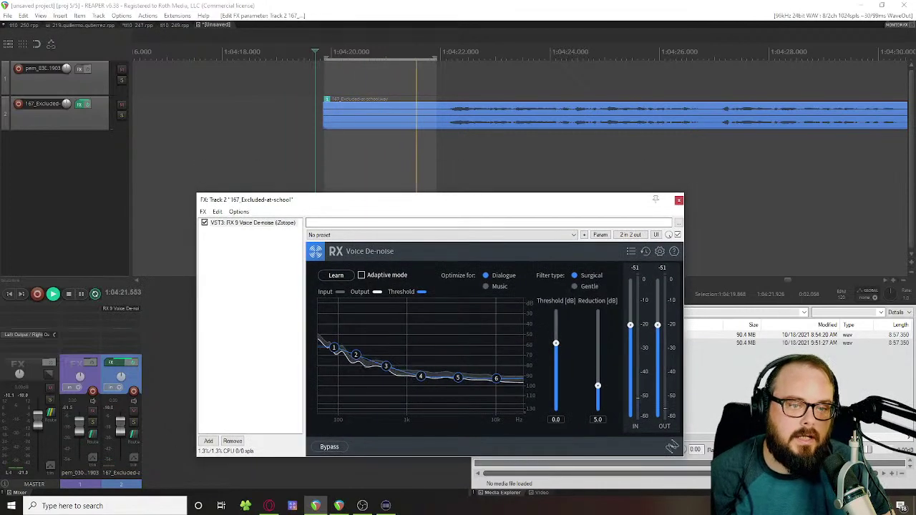
key("space")
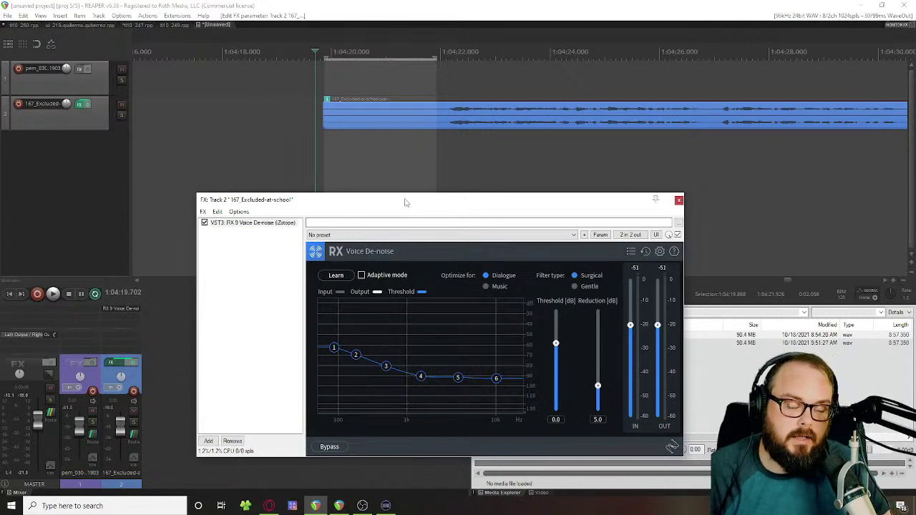
Step: Add the VST3 version of Waves NS1 Mono after Voice De-noise on the 167_Excluded-at-school track
left_click_drag(405, 200, 433, 150)
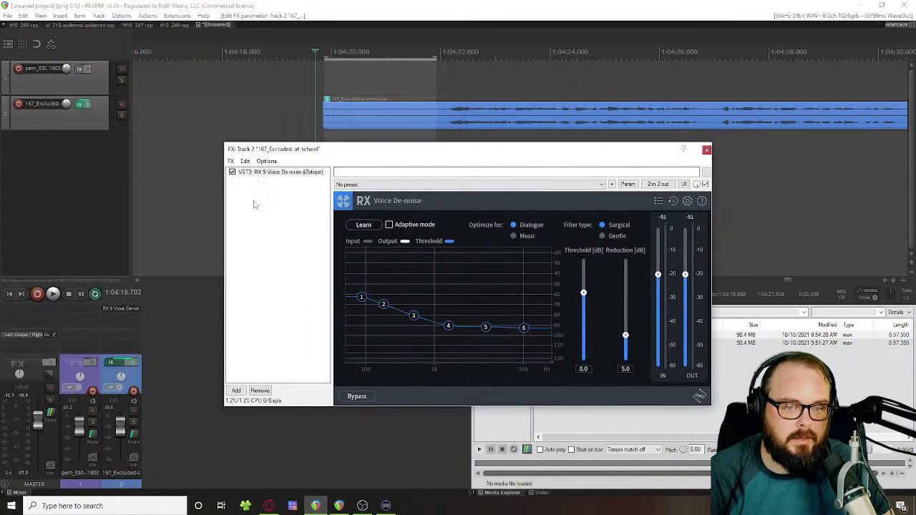
left_click(236, 390)
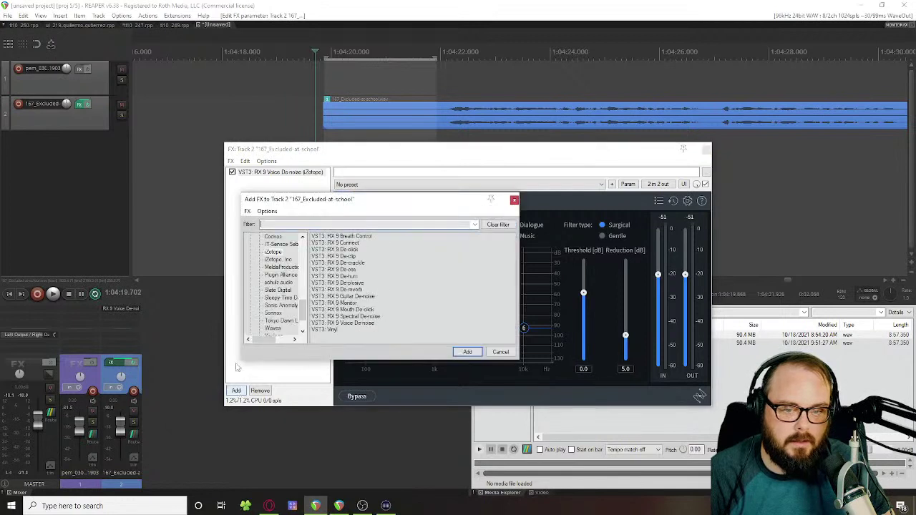
type("rs1")
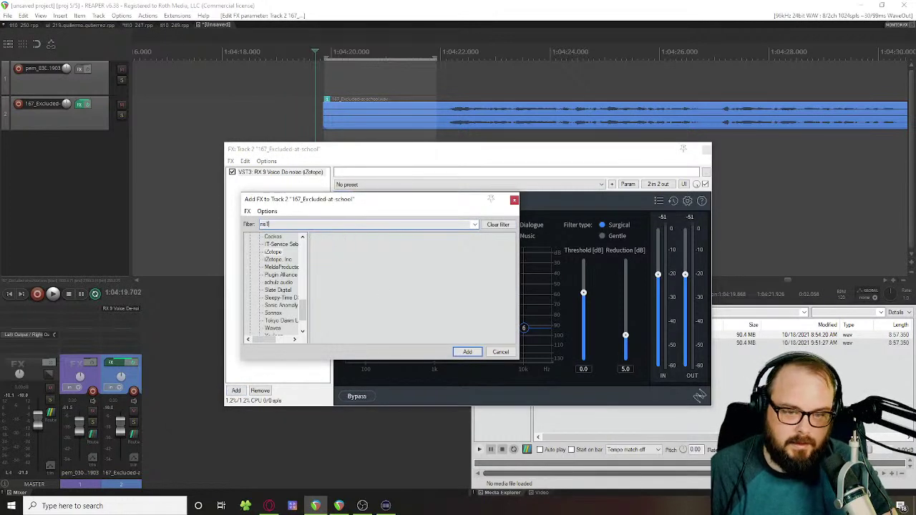
scroll(261, 300, "up", 5)
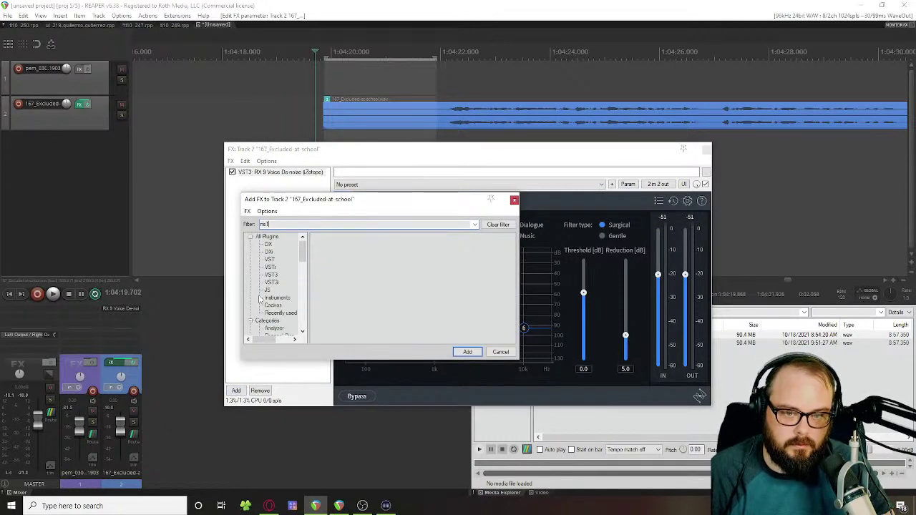
left_click(272, 238)
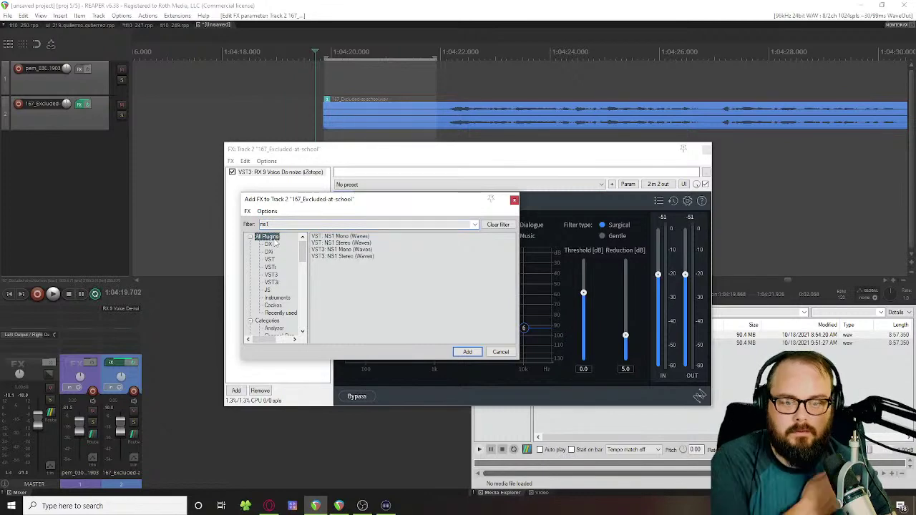
double_click(325, 250)
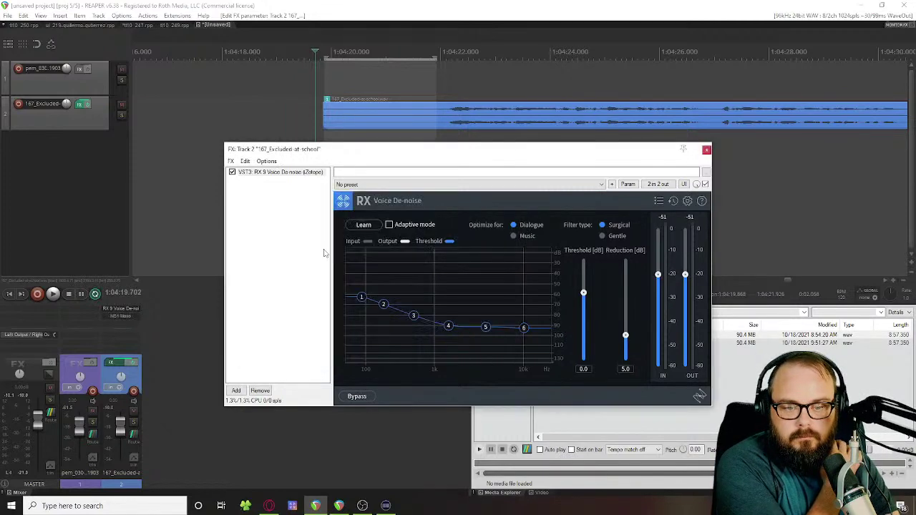
left_click_drag(354, 153, 342, 174)
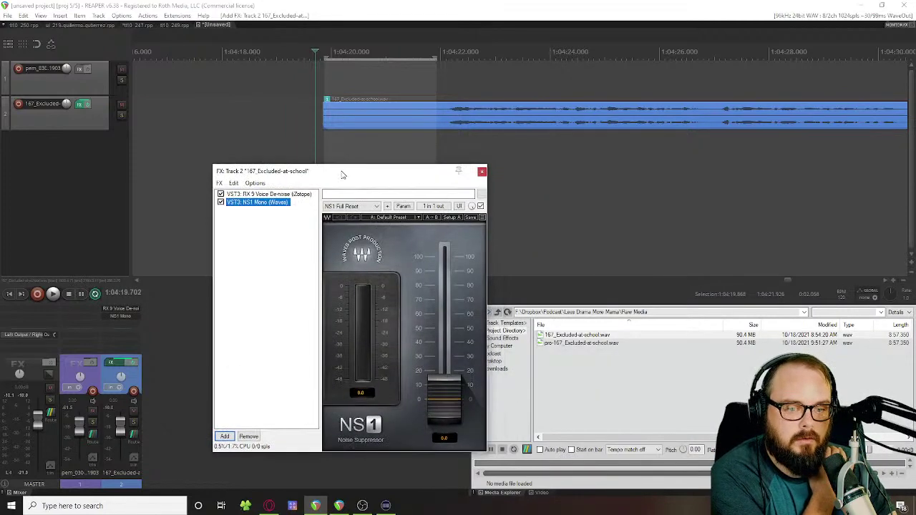
Step: Load the Voice Podcast preset in NS1, lower its fader to 14, and audition the looped silence
left_click(388, 219)
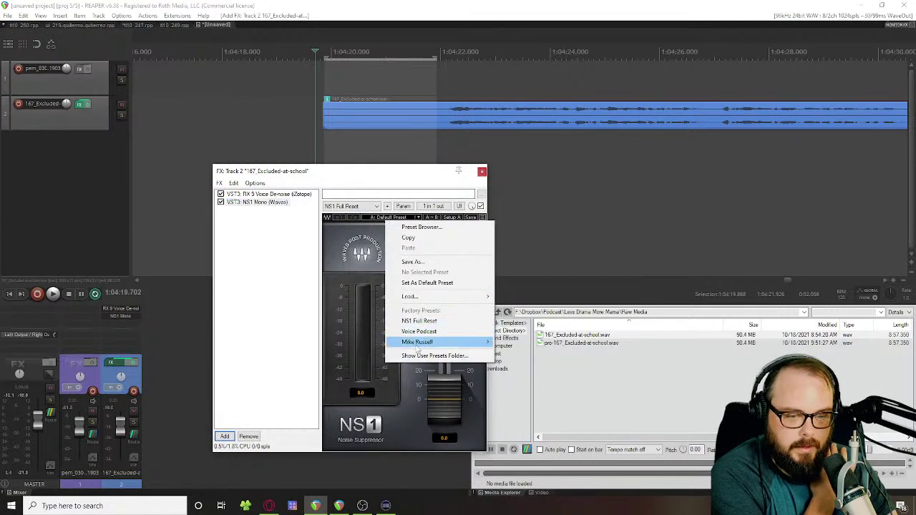
left_click(413, 334)
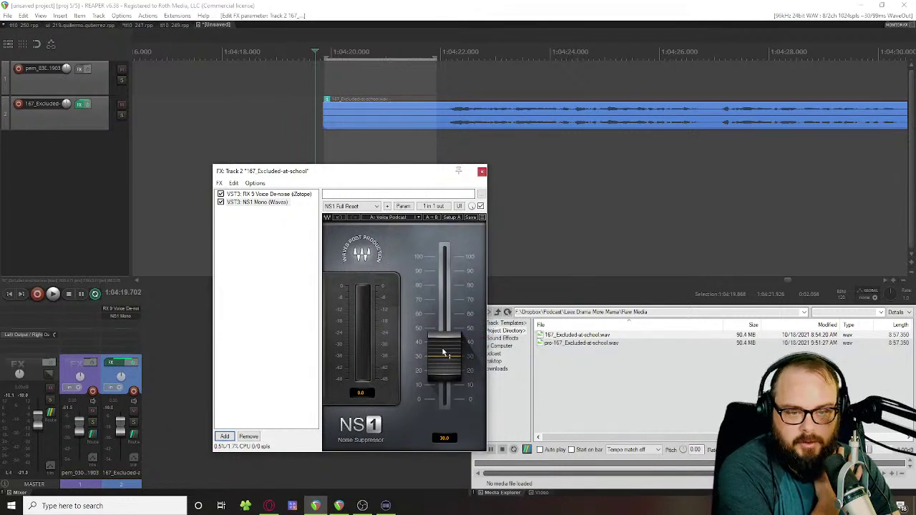
scroll(443, 352, "down", 10)
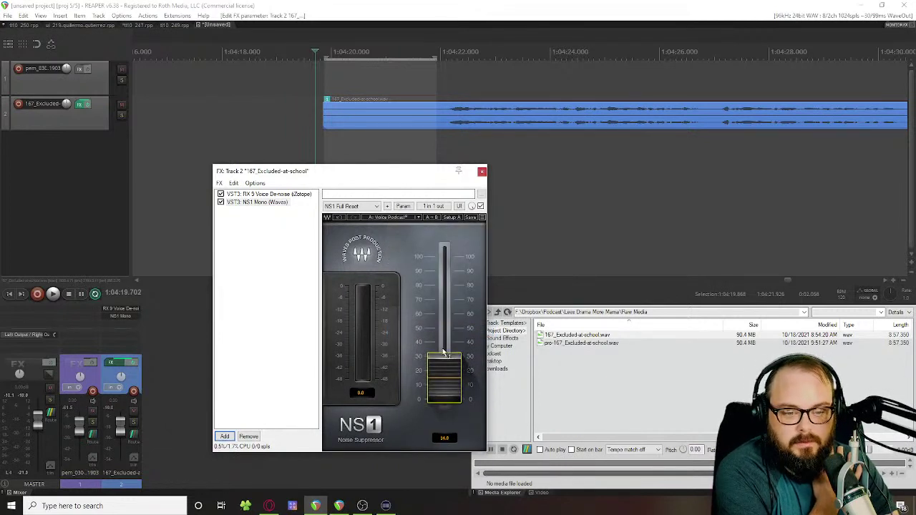
key("space")
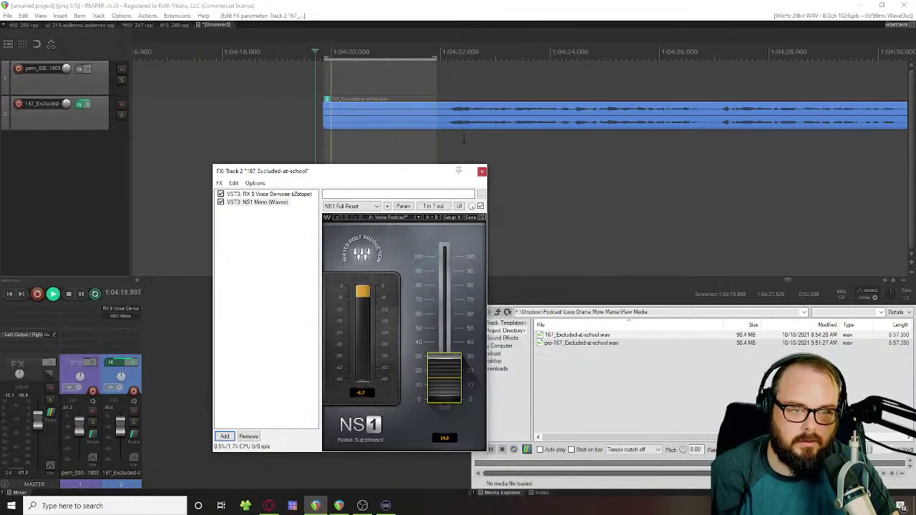
key("space")
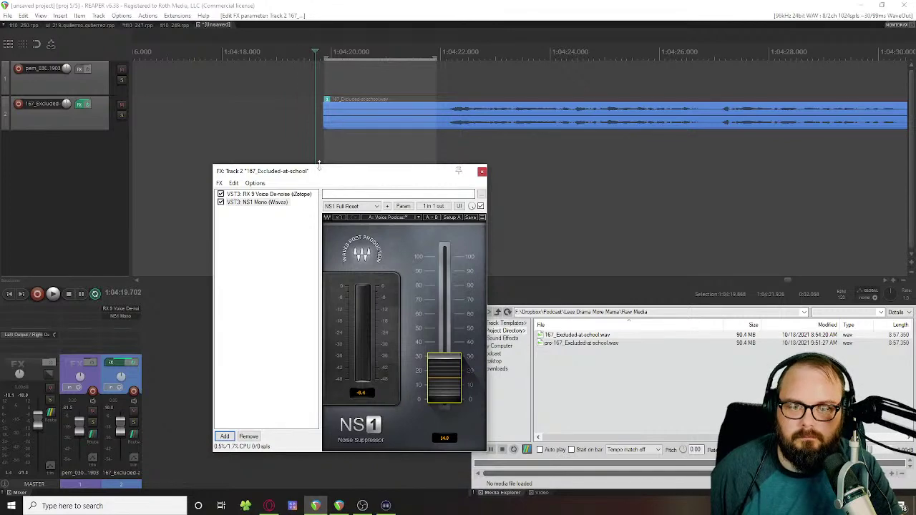
Step: Remove both NS1 Mono and RX 9 Voice De-noise from the 167_Excluded-at-school track
left_click(271, 194)
left_click(266, 203)
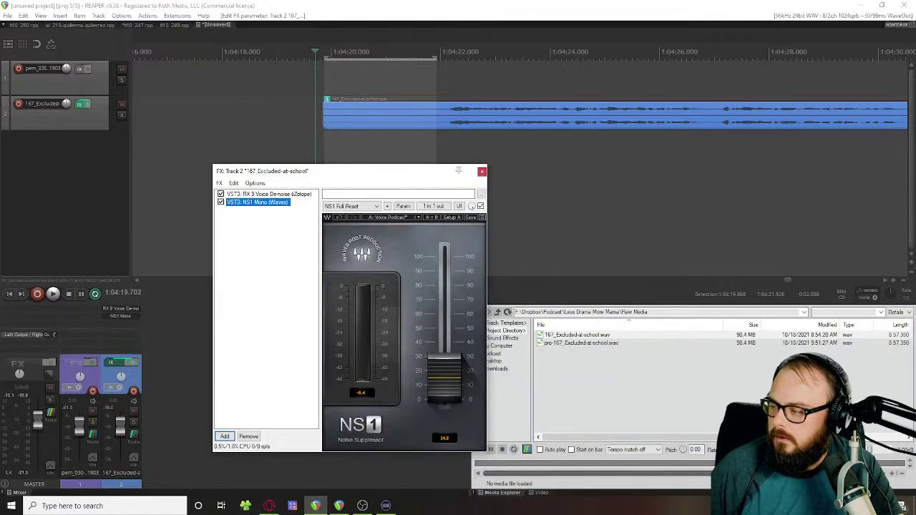
key("alt+Tab")
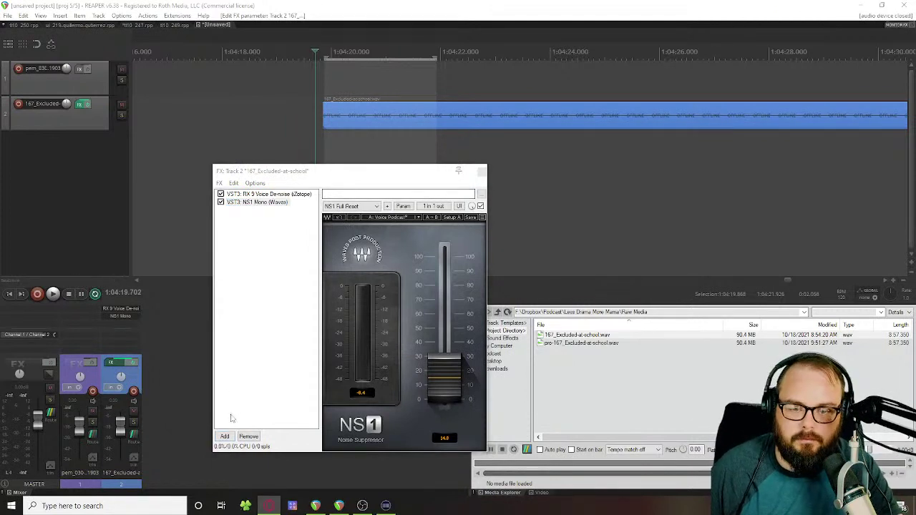
left_click(248, 436)
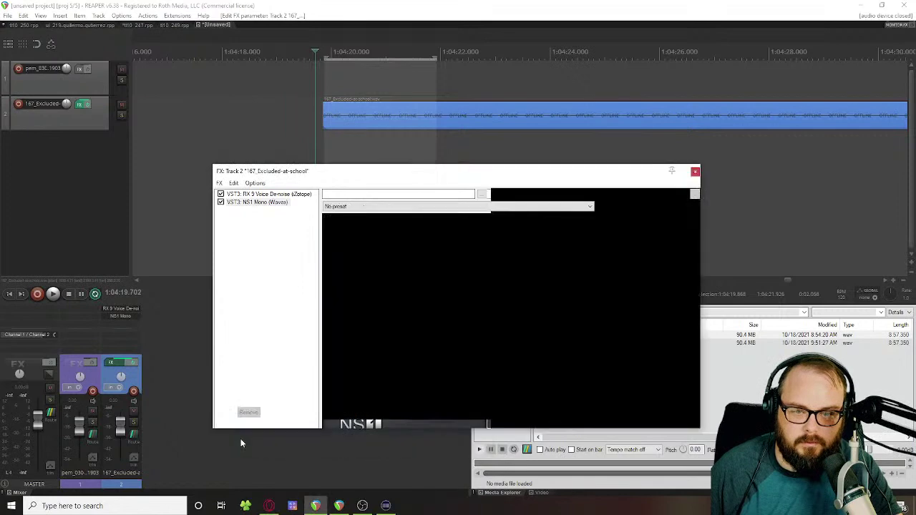
left_click(248, 413)
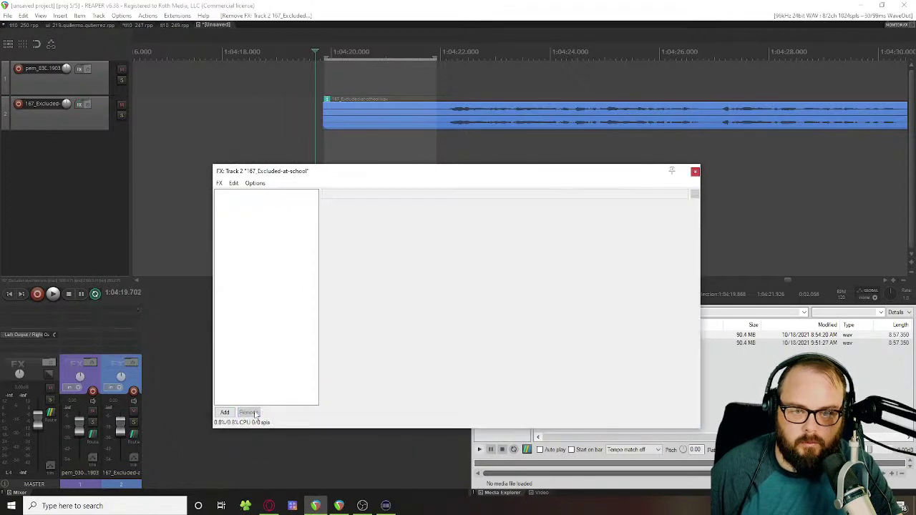
Step: Add the Cockos ReaFir (FFT EQ+Dynamics Processor) effect to the 167_Excluded-at-school track
left_click(228, 412)
type("reafir")
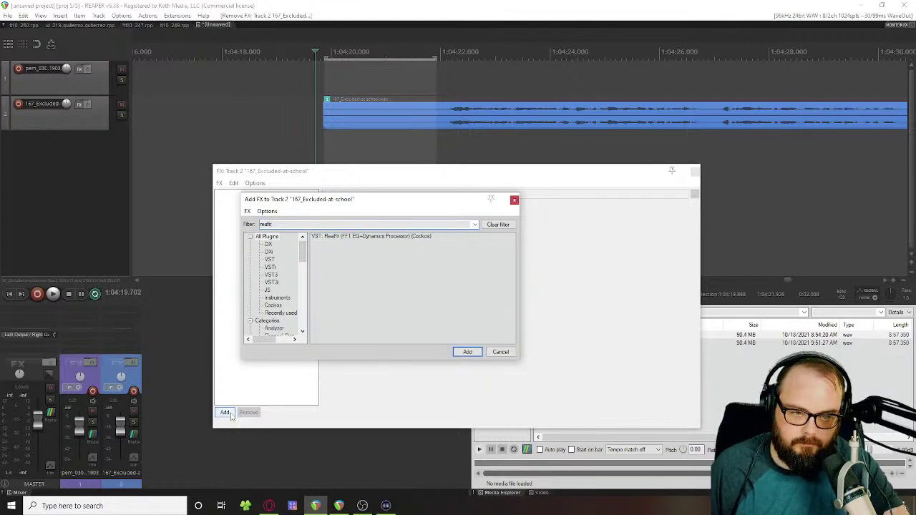
left_click(351, 240)
double_click(350, 240)
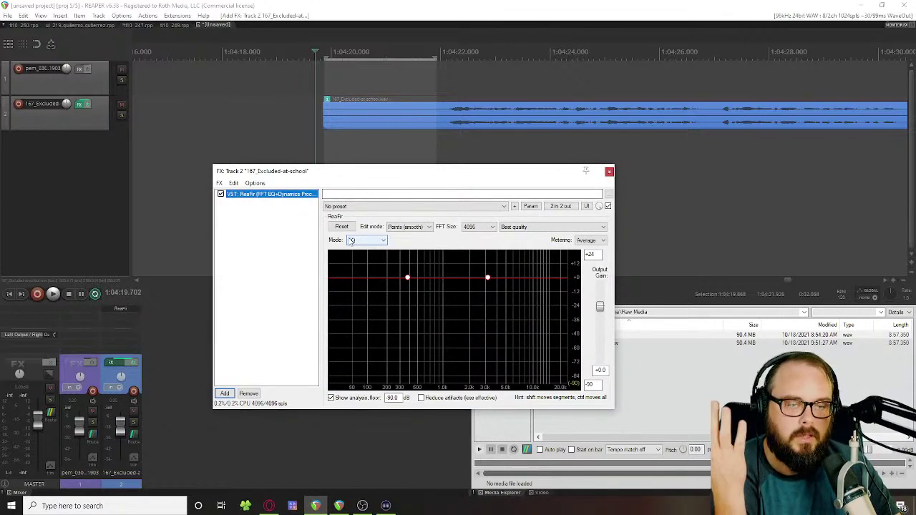
Step: Set ReaFir to Subtract mode and automatically build a noise profile while playing the looped silence
left_click(357, 241)
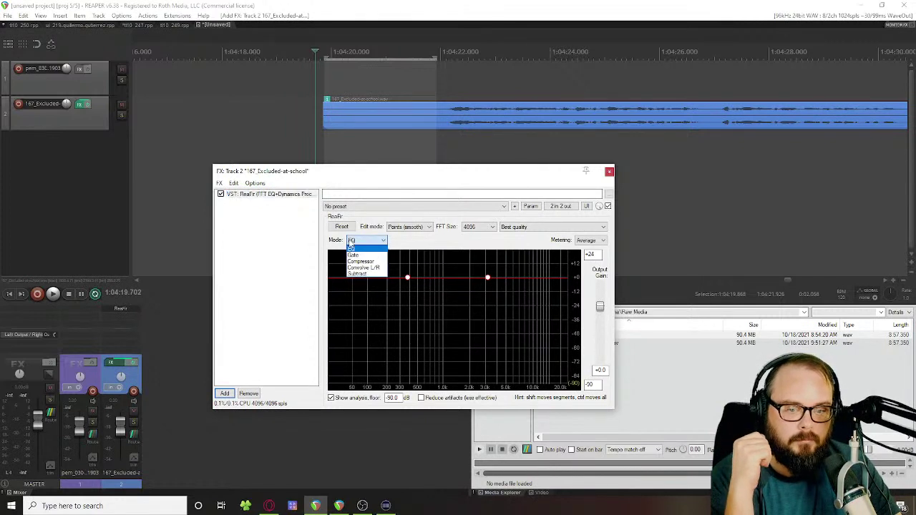
left_click(362, 271)
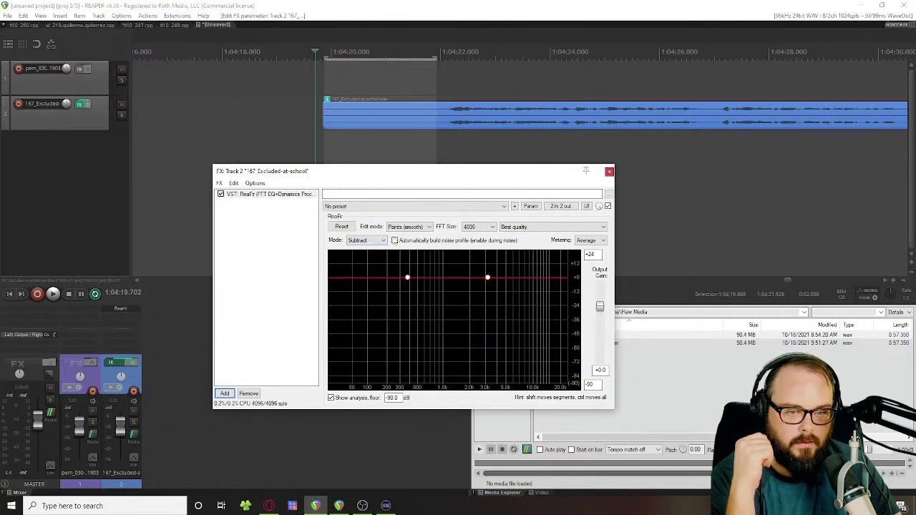
left_click(394, 240)
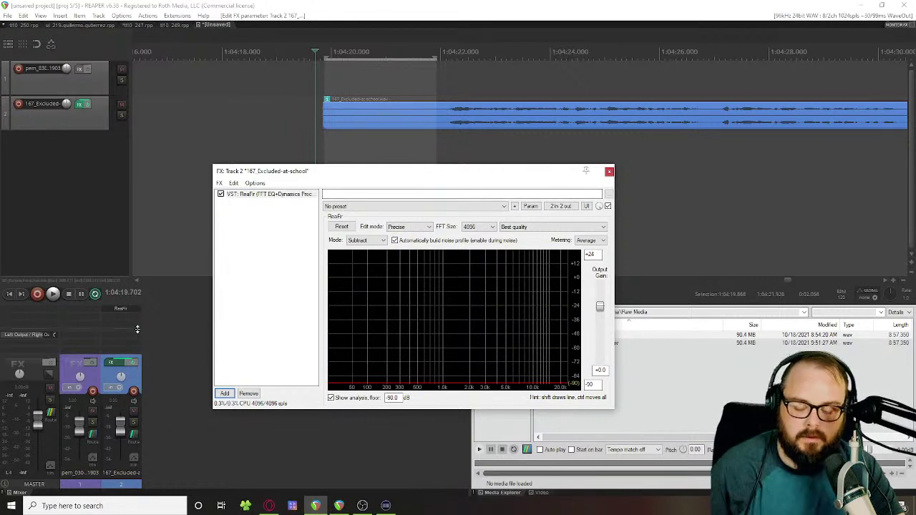
key("space")
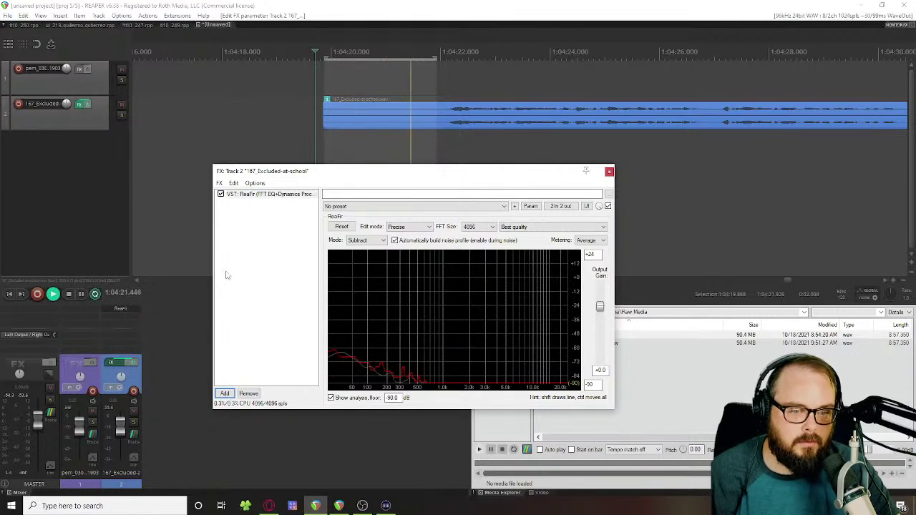
Step: Stop ReaFir from automatically building the noise profile and audition the looped silence with the captured profile subtracted
key("space")
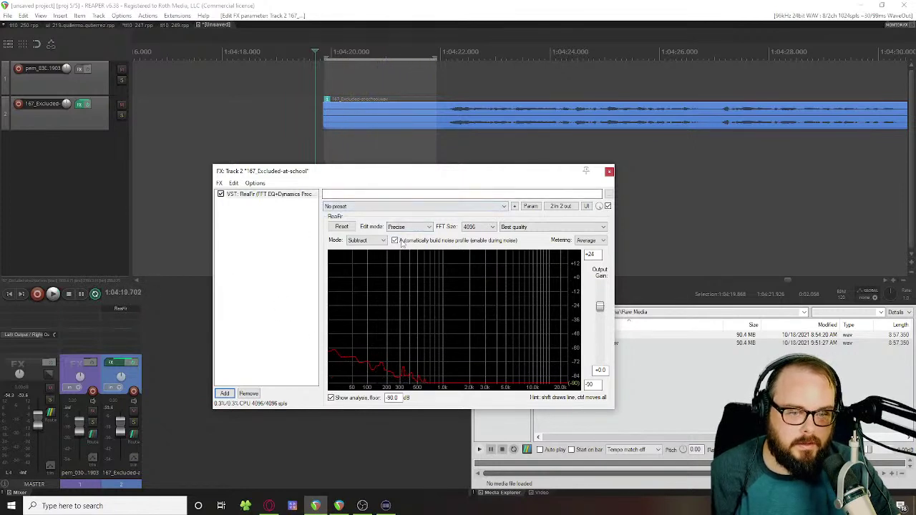
left_click(400, 240)
key("space")
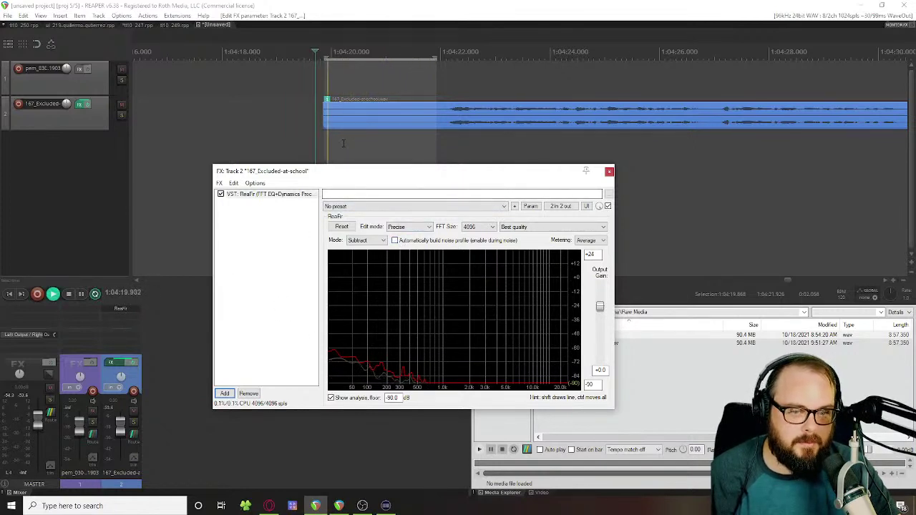
key("space")
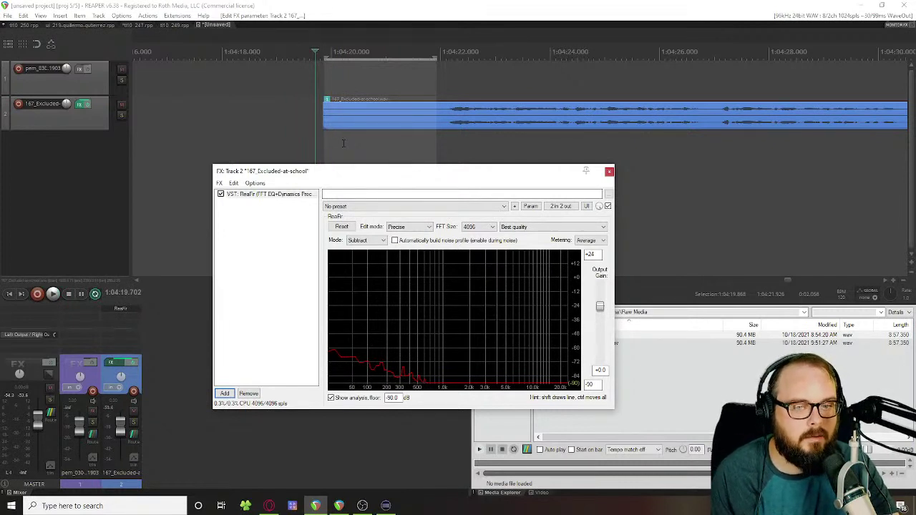
Step: Audition the speech from about 1:04:22 and the looped silence with ReaFir's noise subtraction active
left_click(453, 52)
key("space")
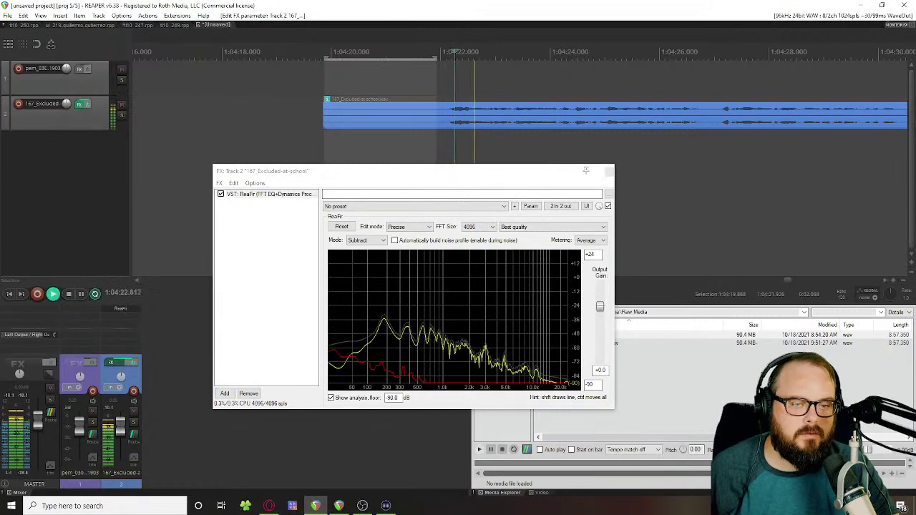
key("space")
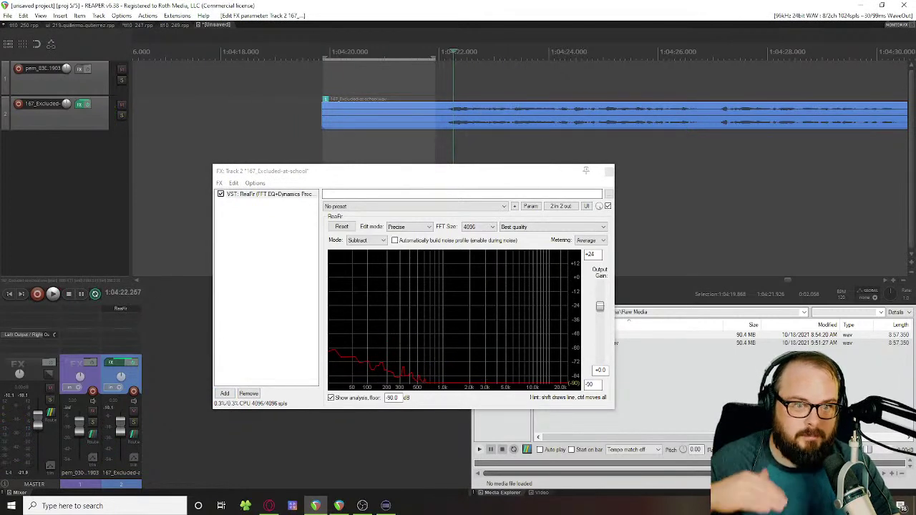
left_click(322, 151)
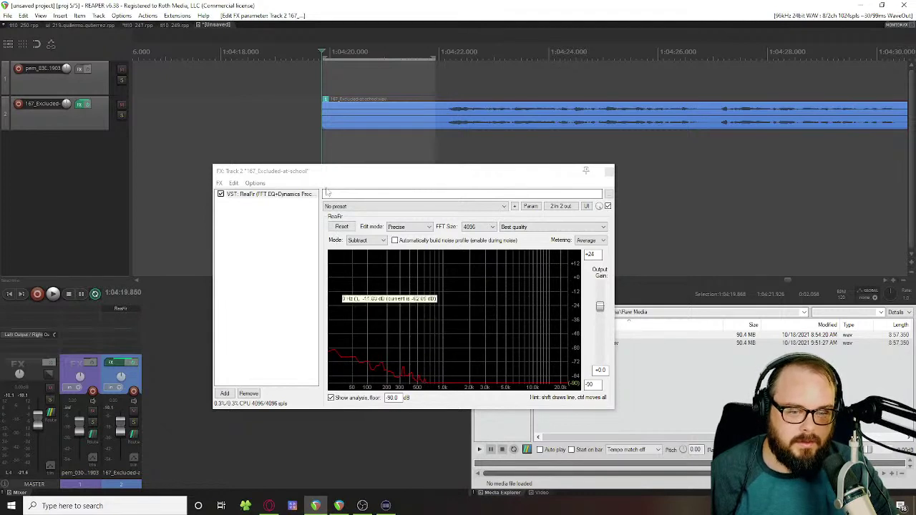
key("space")
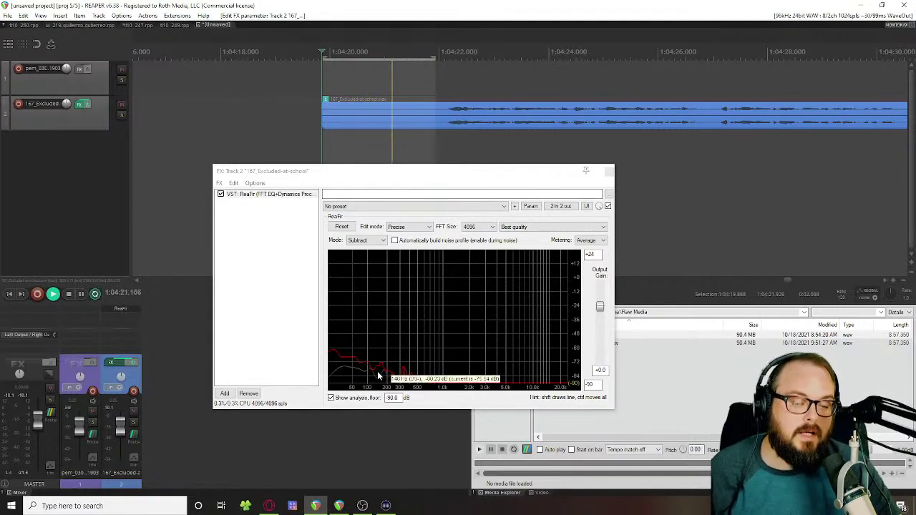
key("space")
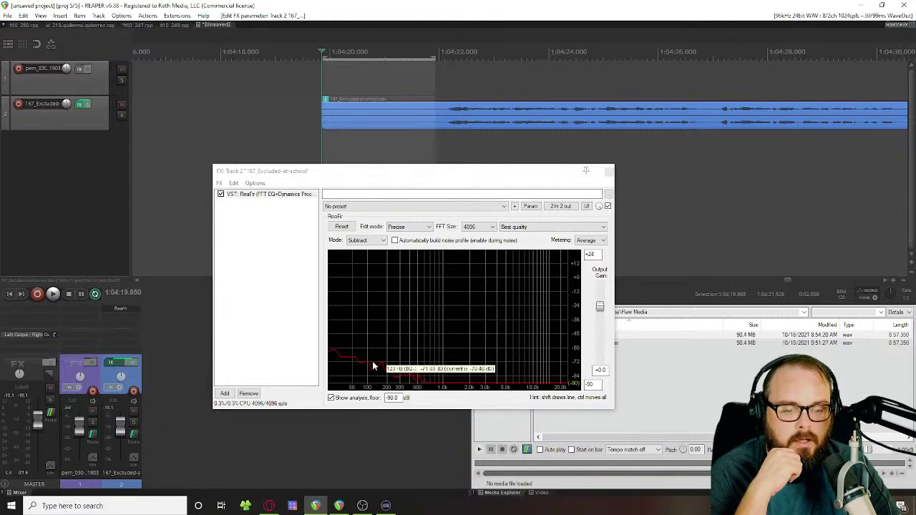
Step: Try lowering ReaFir's output gain to about -18.5, and reset it to 0
left_click(373, 370)
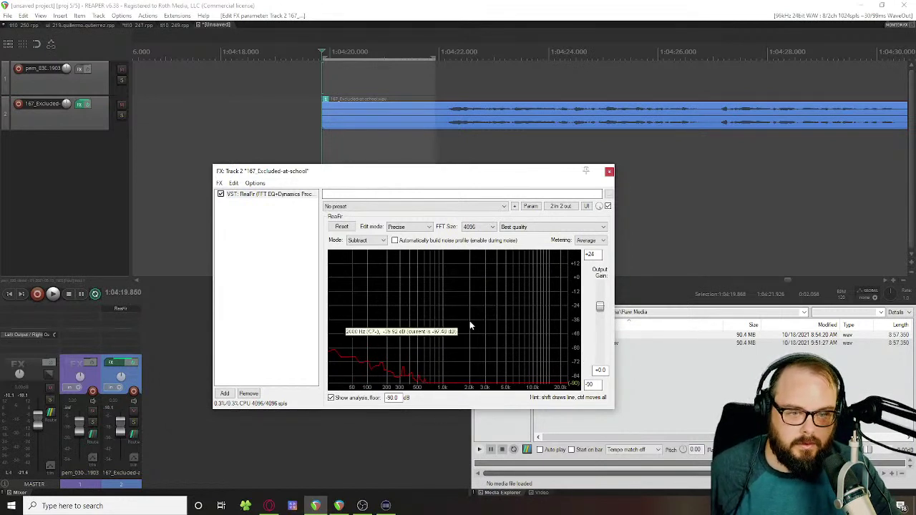
left_click_drag(599, 306, 602, 323)
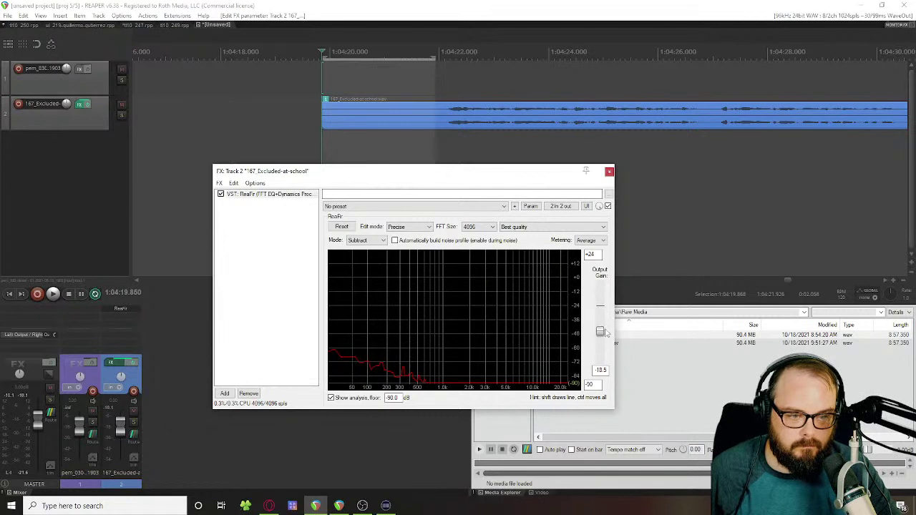
double_click(602, 327)
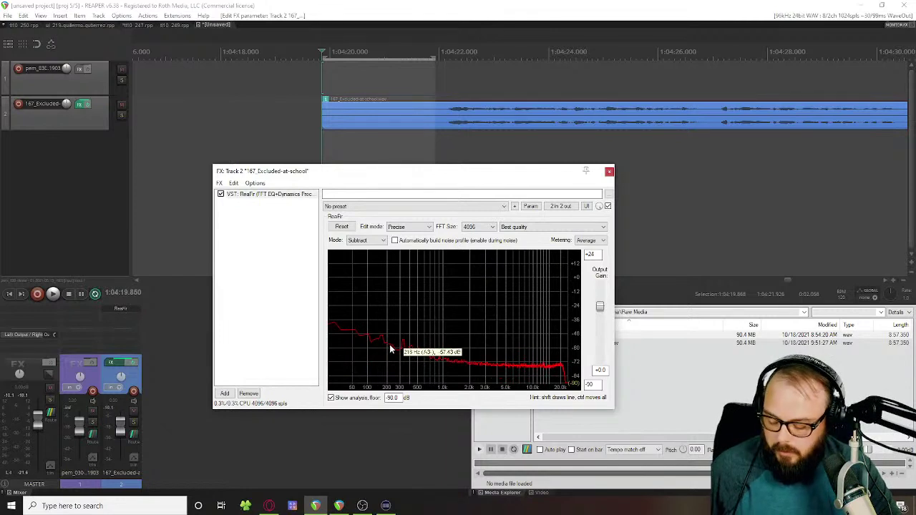
Step: Shift ReaFir's whole noise profile curve downward for gentler reduction and audition the looped silence
left_click_drag(390, 350, 388, 384)
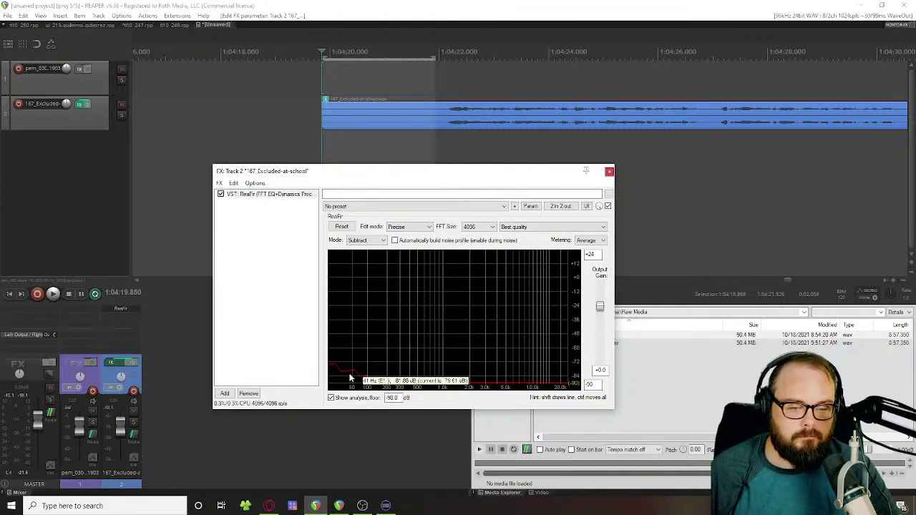
key("space")
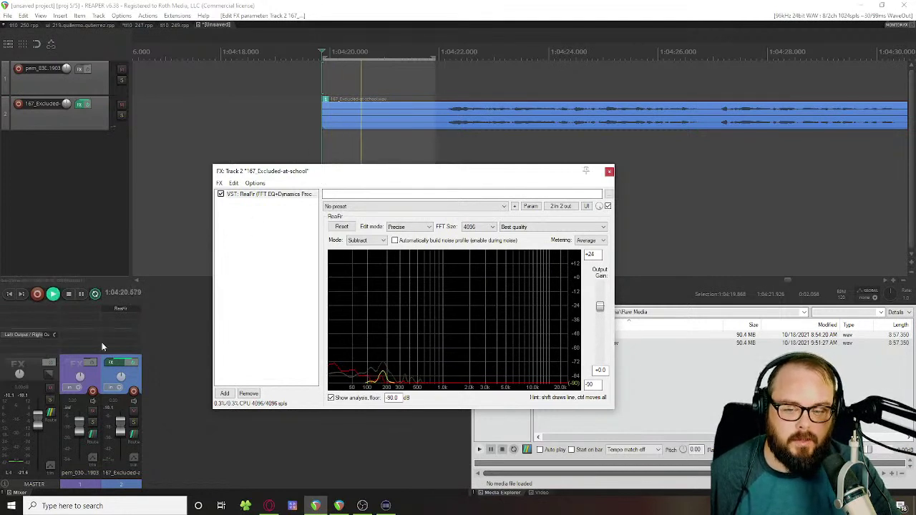
key("space")
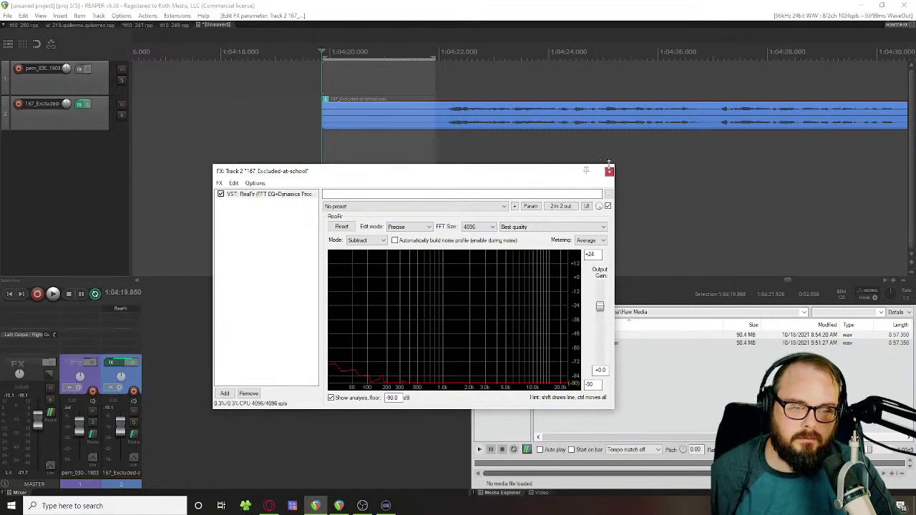
Step: Replace ReaFir with the VST3 Denoiser (Bertom) effect on the 167_Excluded-at-school track
left_click(249, 394)
left_click(226, 394)
type("ber")
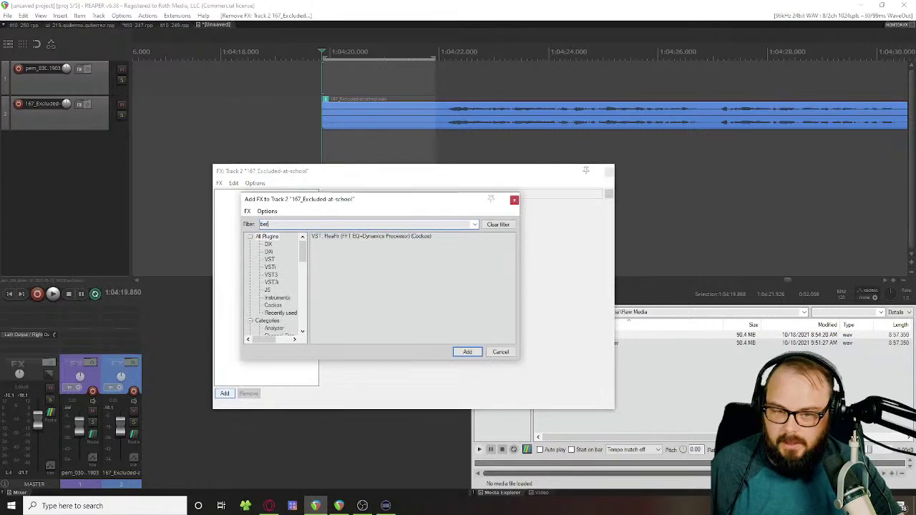
type("t")
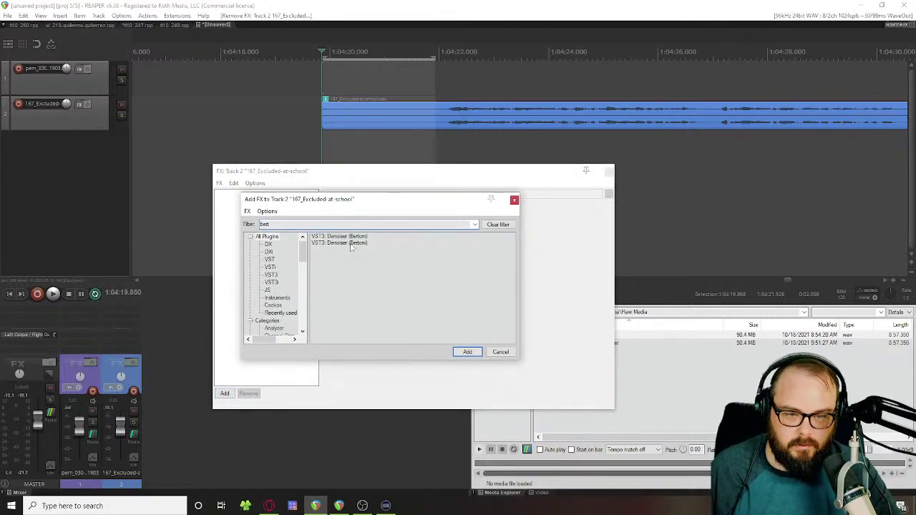
left_click(351, 244)
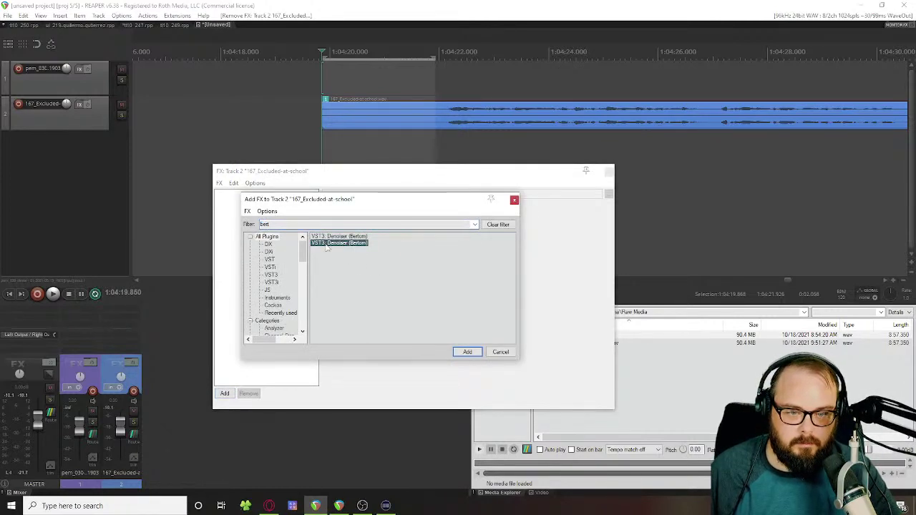
double_click(327, 245)
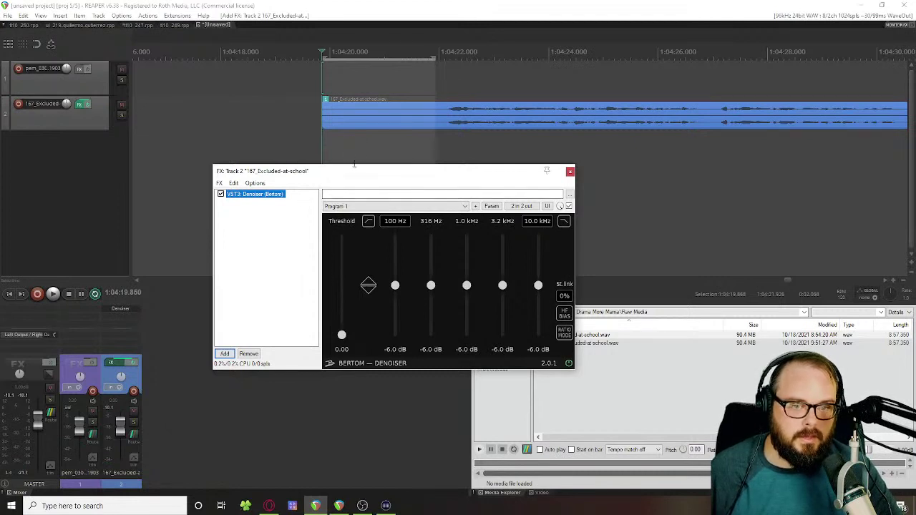
Step: While playing the looped silence, set the Denoiser's threshold to 0.30 and its 1.0 kHz band to -4.5 dB
key("space")
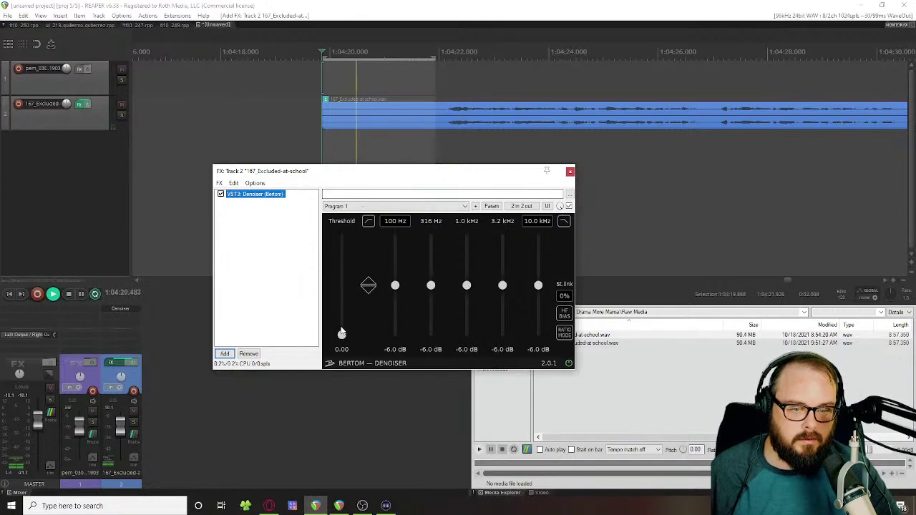
left_click_drag(341, 335, 341, 305)
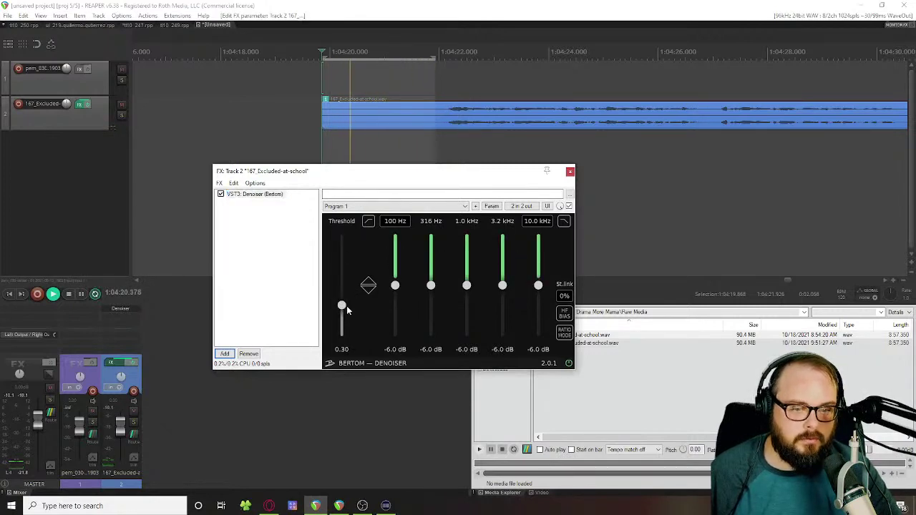
mouse_move(467, 285)
left_mouse_down()
mouse_move(466, 256)
mouse_move(466, 293)
mouse_move(466, 265)
mouse_move(467, 275)
left_mouse_up()
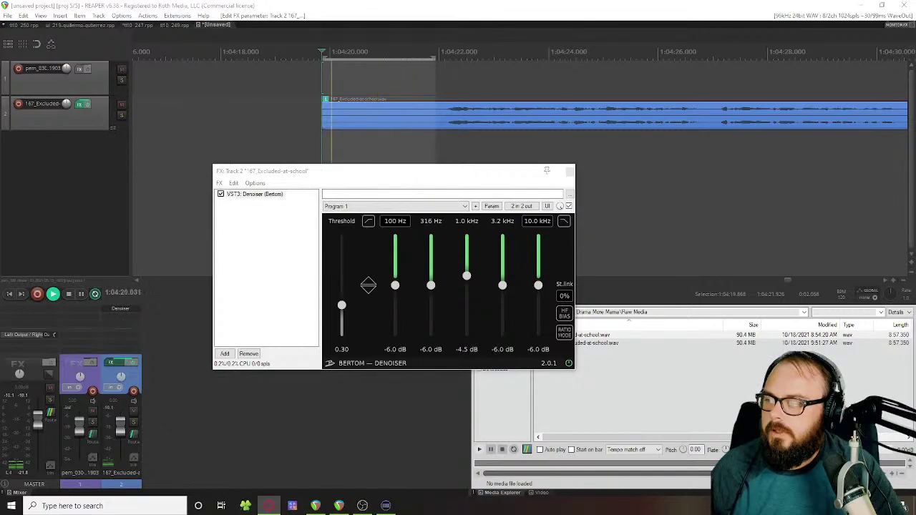
Step: Review the tutorial sections on frequency range, threshold and gain sliders in the Bertom Denoiser user guide in the browser, and close it
scroll(281, 204, "up", 15)
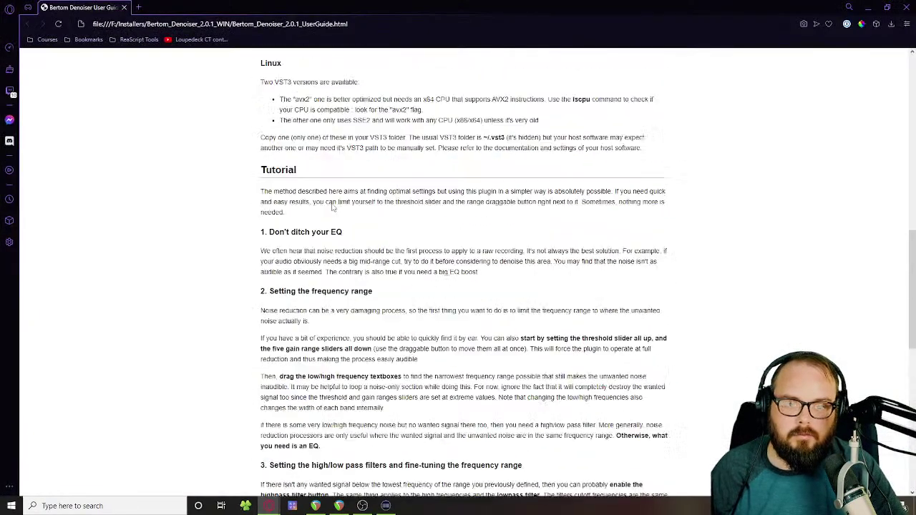
scroll(280, 205, "up", 3)
scroll(272, 193, "down", 10)
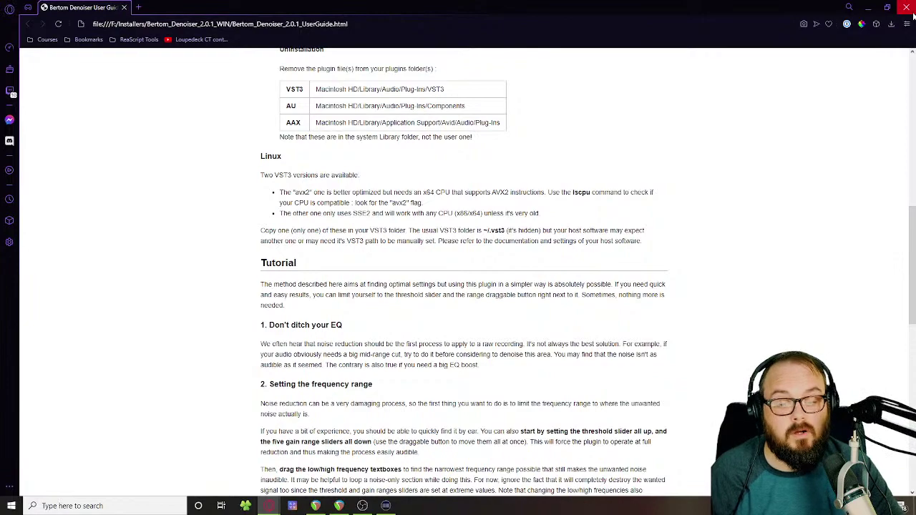
scroll(912, 13, "down", 8)
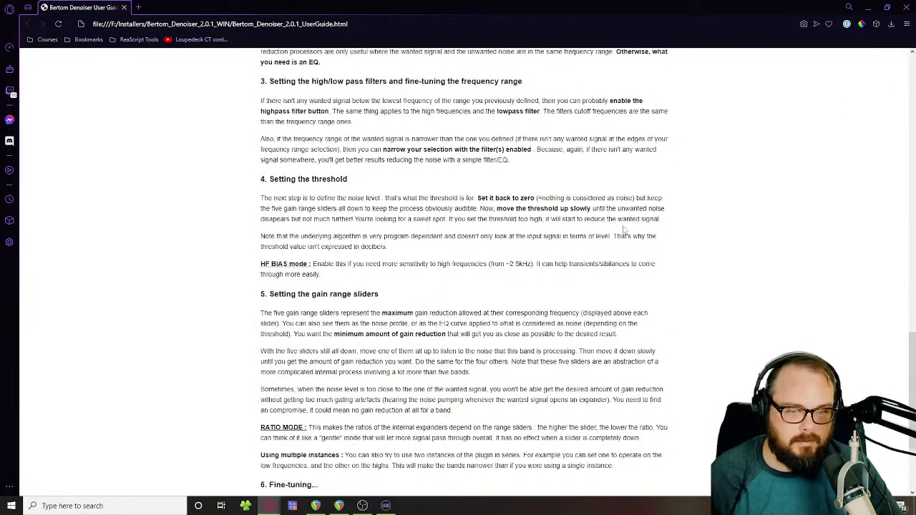
left_click(908, 6)
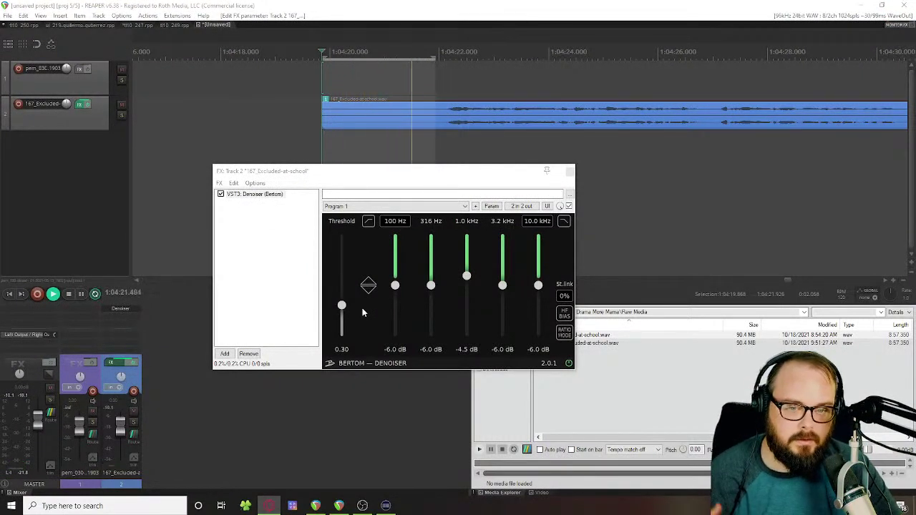
Step: Stop playback and remove Bertom Denoiser from the 167_Excluded-at-school track
key("space")
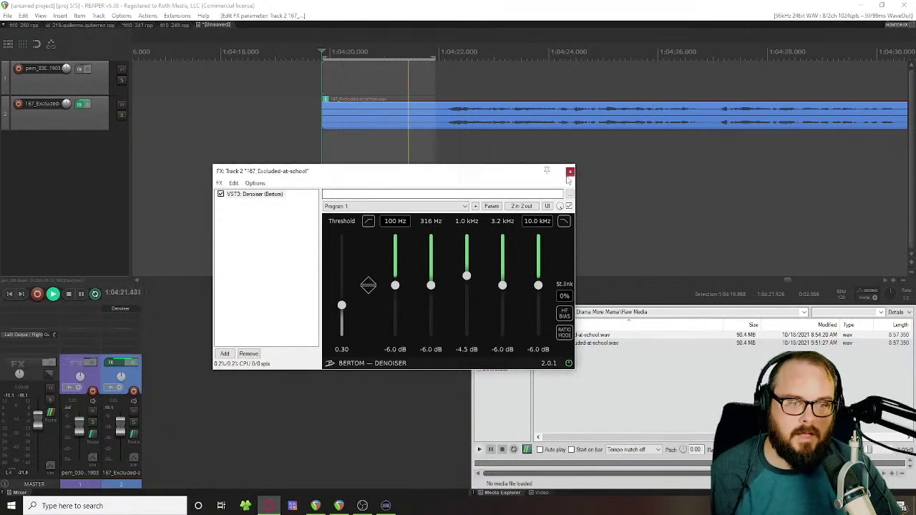
key("Escape")
key("alt+Tab")
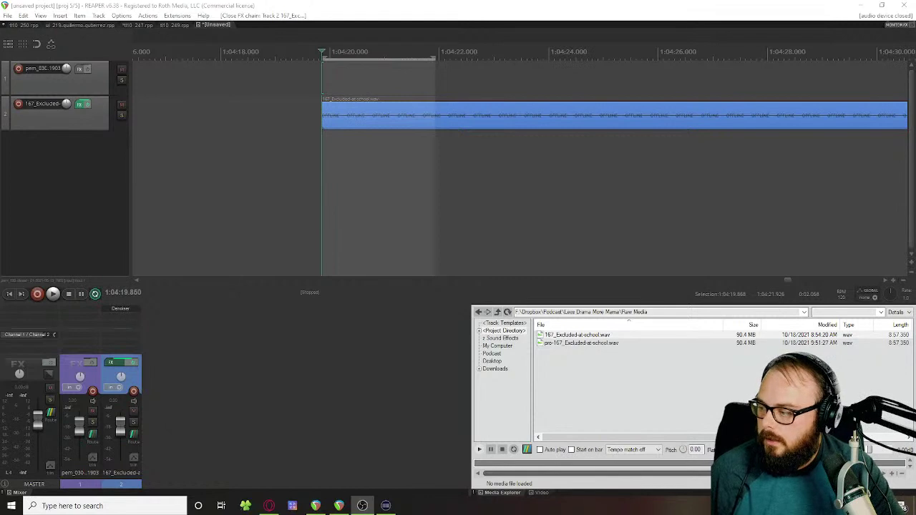
key("alt+Tab")
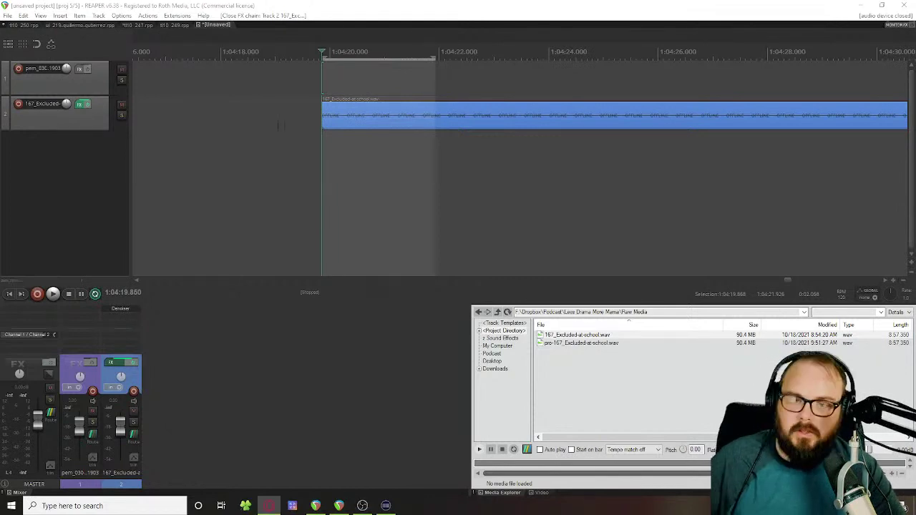
key("alt+Tab")
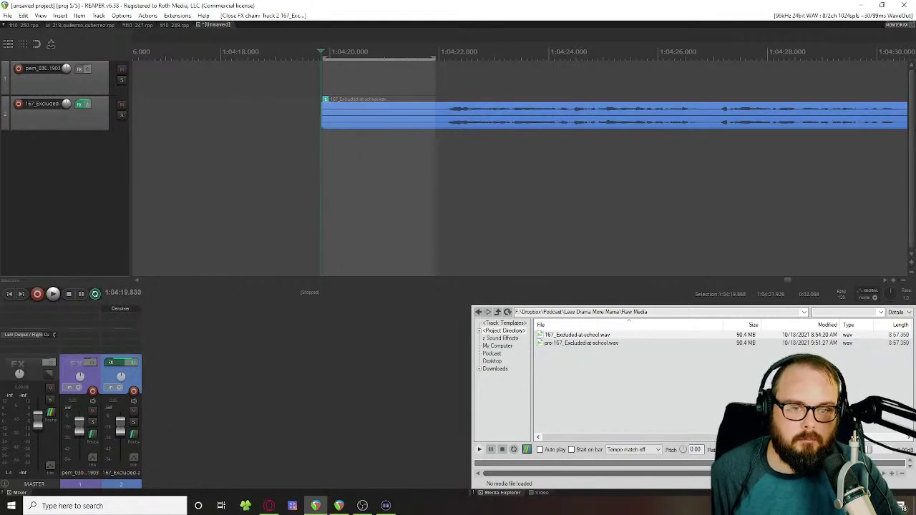
left_click(81, 105)
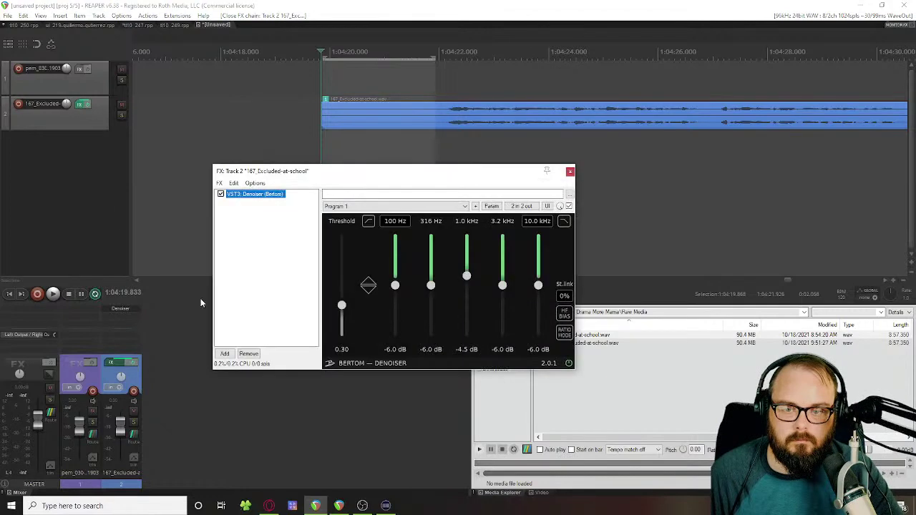
left_click(249, 353)
Step: Filter the available effects by "rx 9" to review the RX 9 plug-ins, and close the FX windows without adding one
left_click(225, 354)
type("rx")
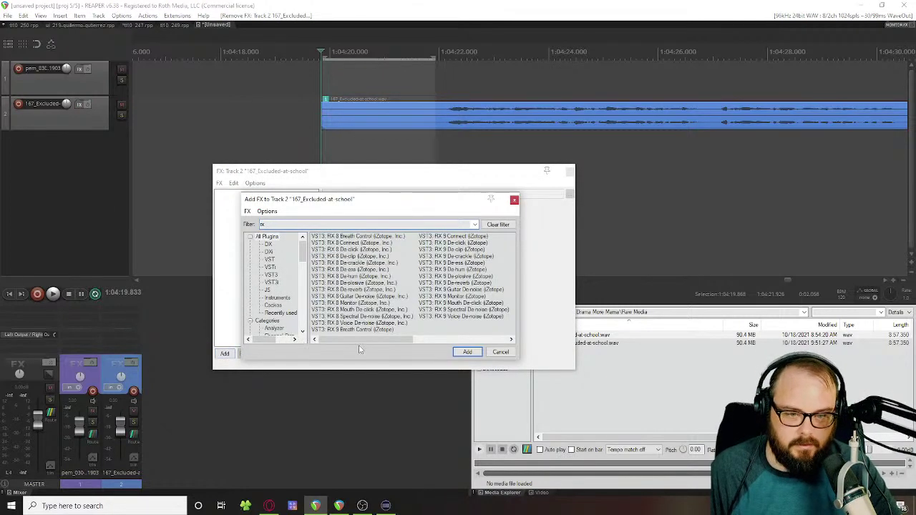
type(" 9")
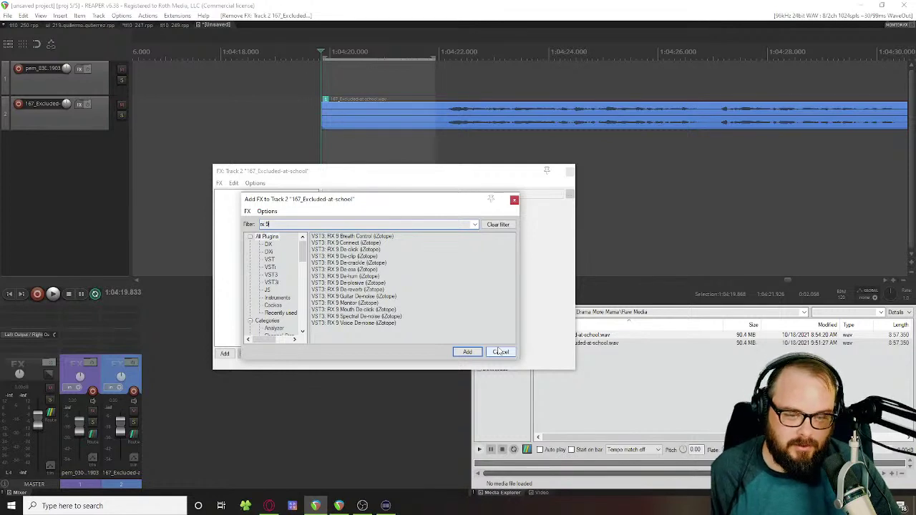
left_click(498, 224)
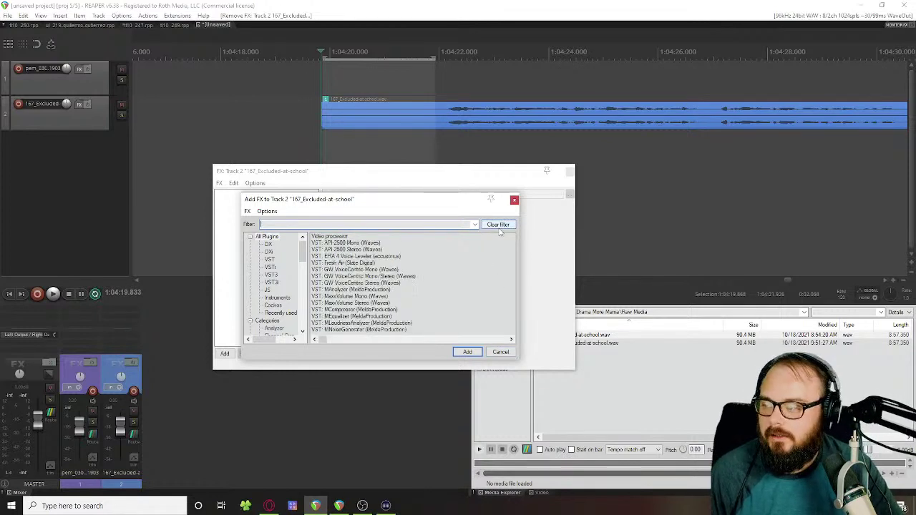
left_click(500, 352)
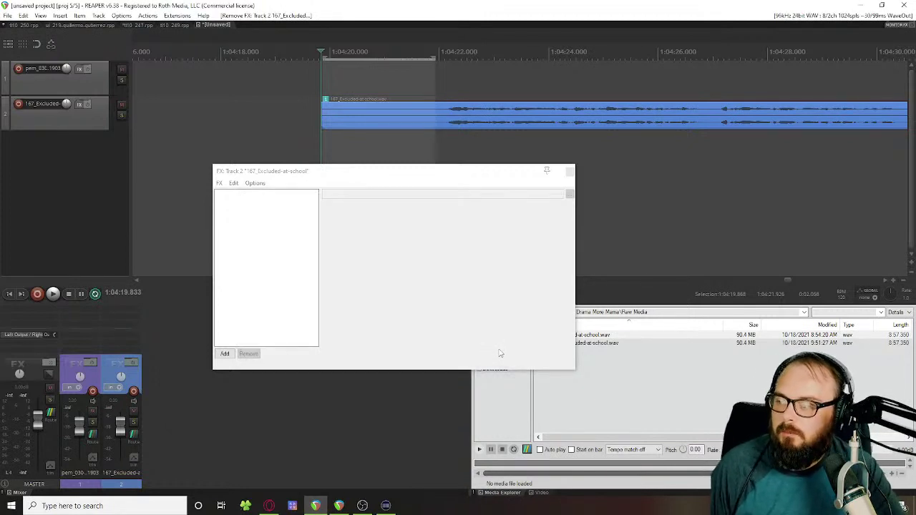
left_click(570, 172)
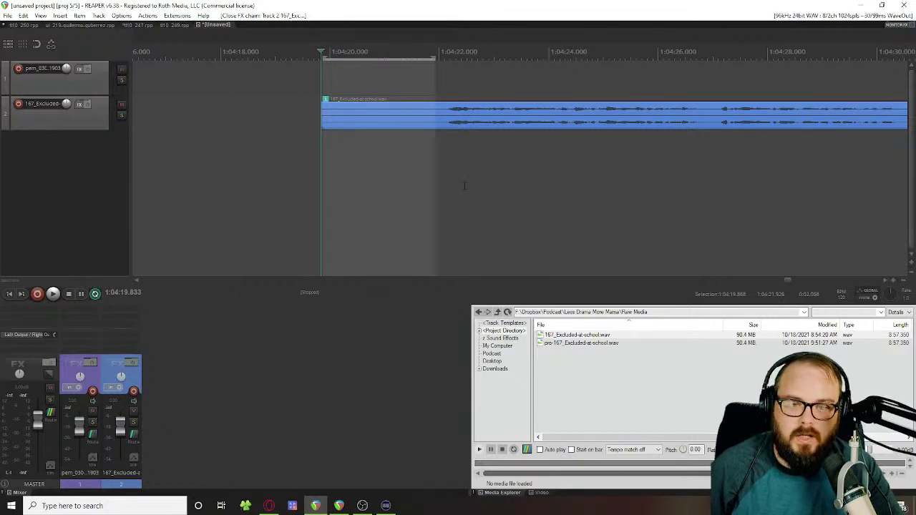
Step: Add the VST3 Scheps Omni Channel Mono plug-in to the 167_Excluded-at-school track and reposition its window for a full view
left_click(79, 104)
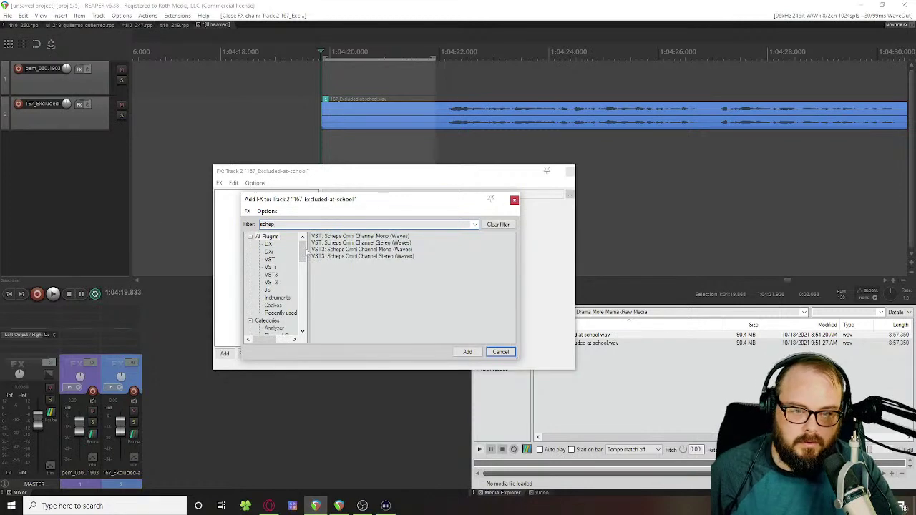
double_click(358, 249)
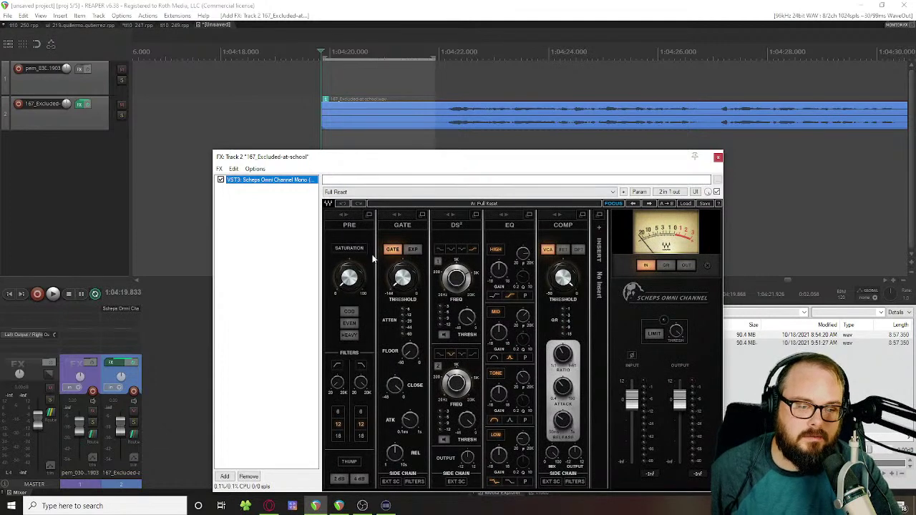
left_click_drag(368, 163, 300, 146)
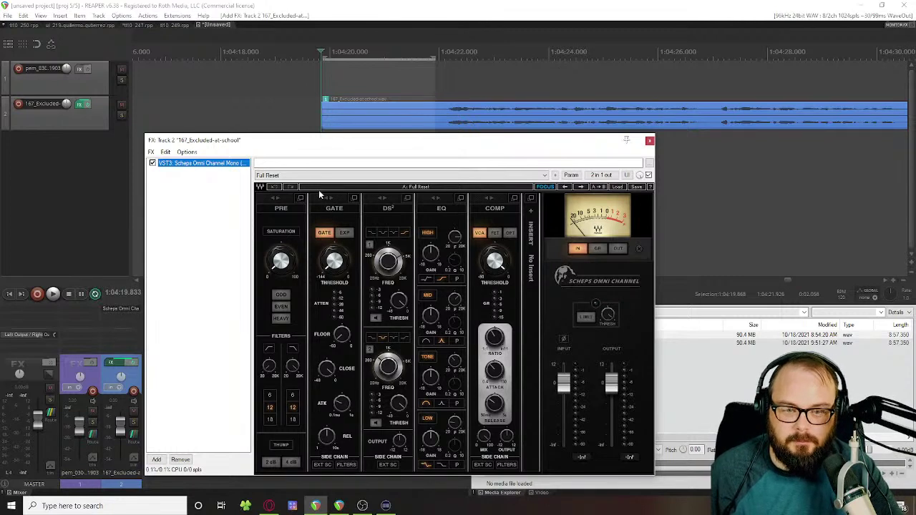
left_click(286, 210)
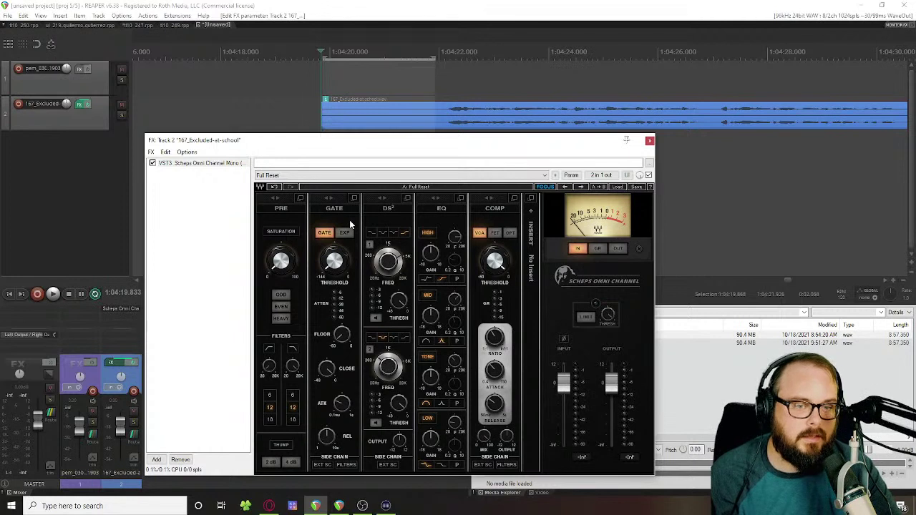
Step: Activate the DS² section through its first band, close the Volume Mixer, and play the recording from about 1:04:22
left_click(399, 301)
left_click(463, 112)
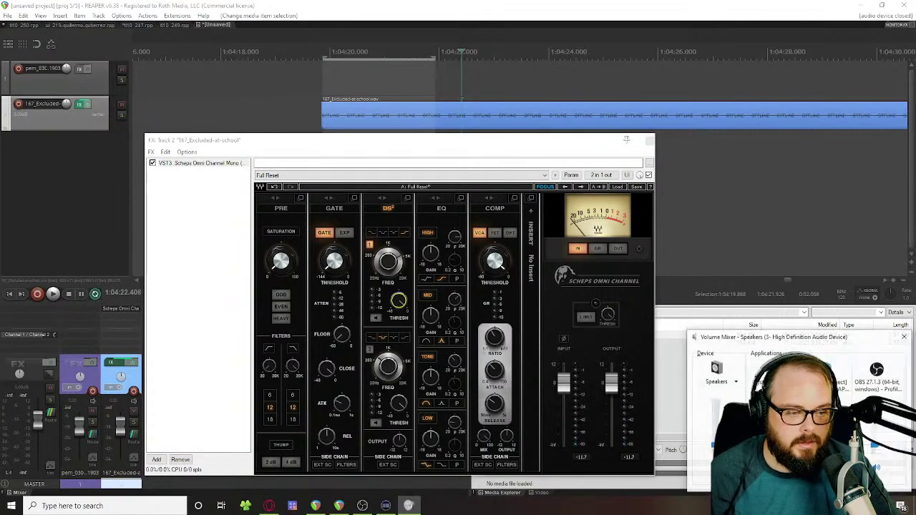
left_click(905, 336)
key("space")
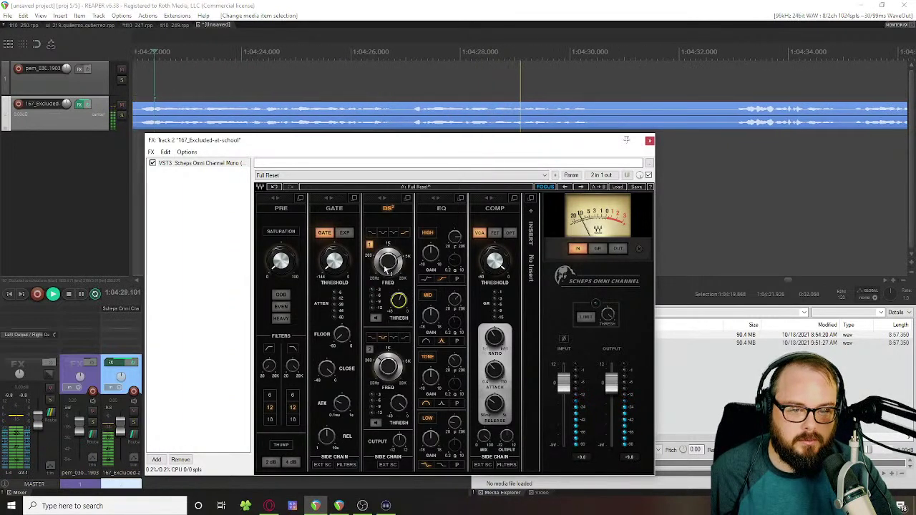
Step: Audition the first DS² band in isolation during playback, restore normal listening, and stop playback
left_click(383, 365)
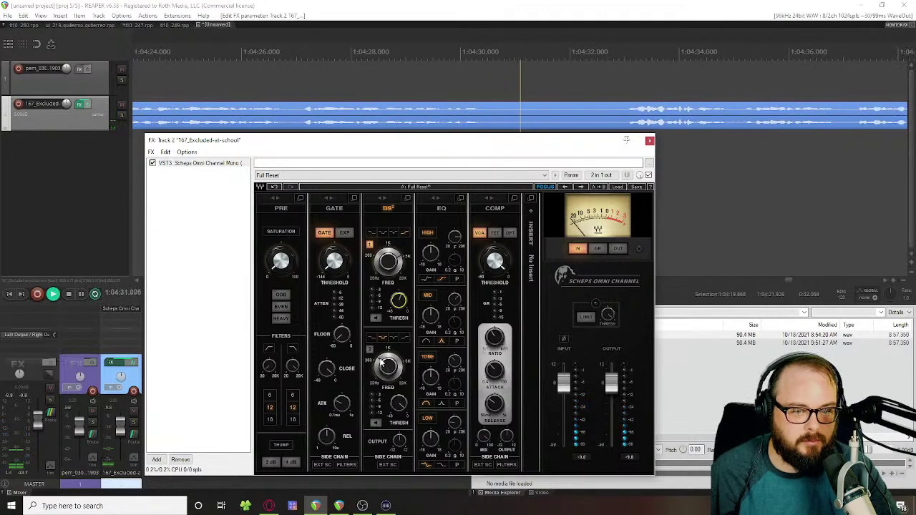
left_click(375, 318)
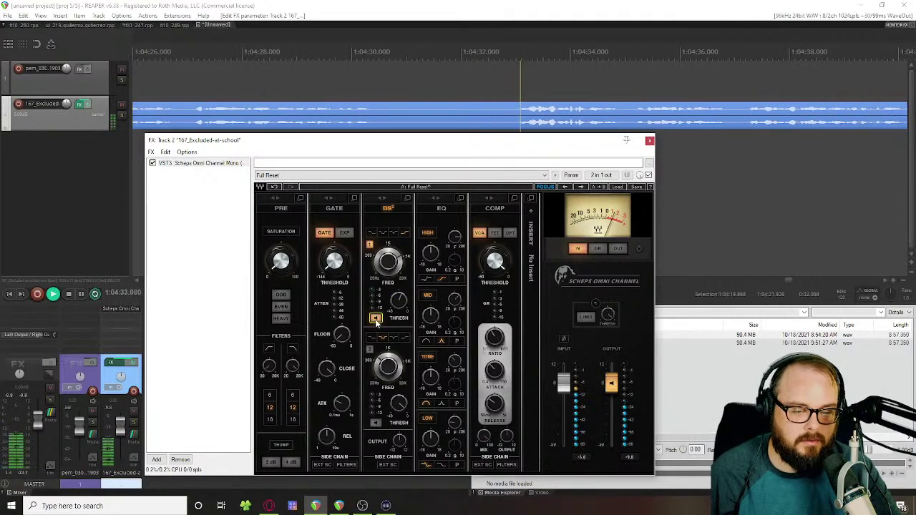
left_click(375, 318)
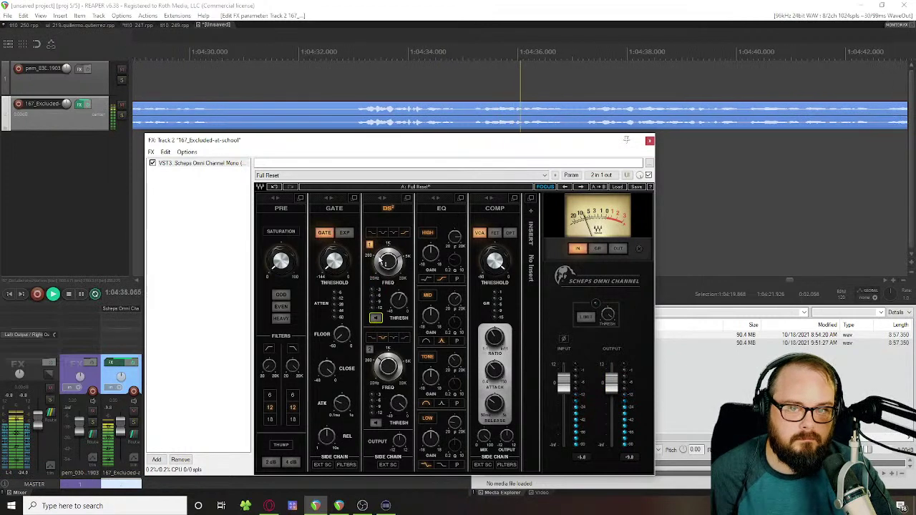
key("space")
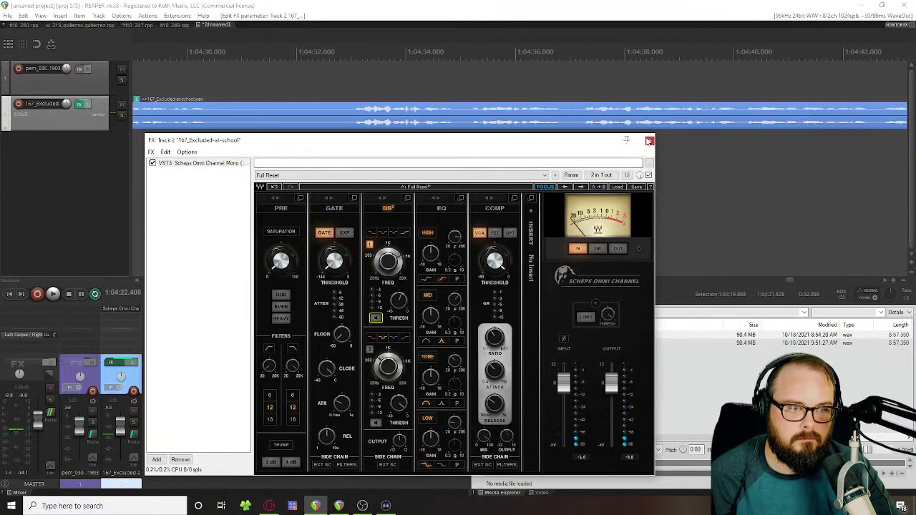
Step: Close the track's effects window and bring up the dialog for opening a project
left_click(649, 140)
key("ctrl+o")
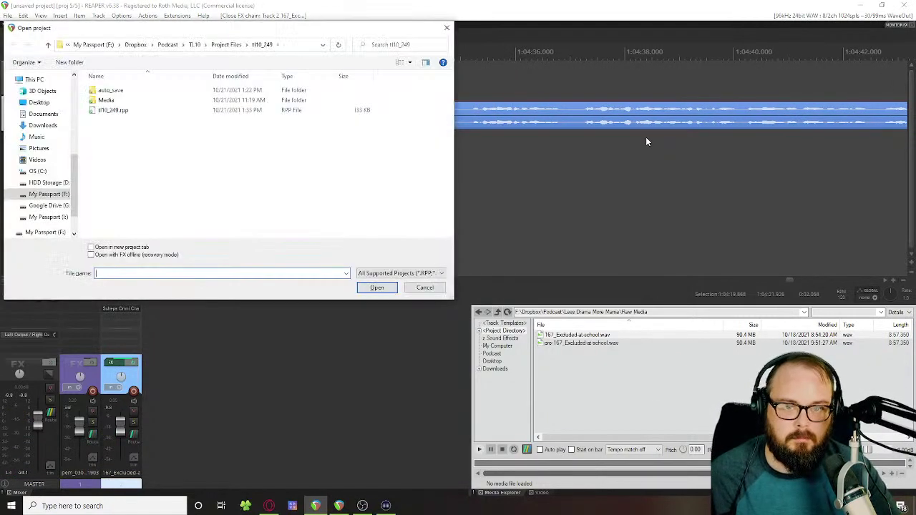
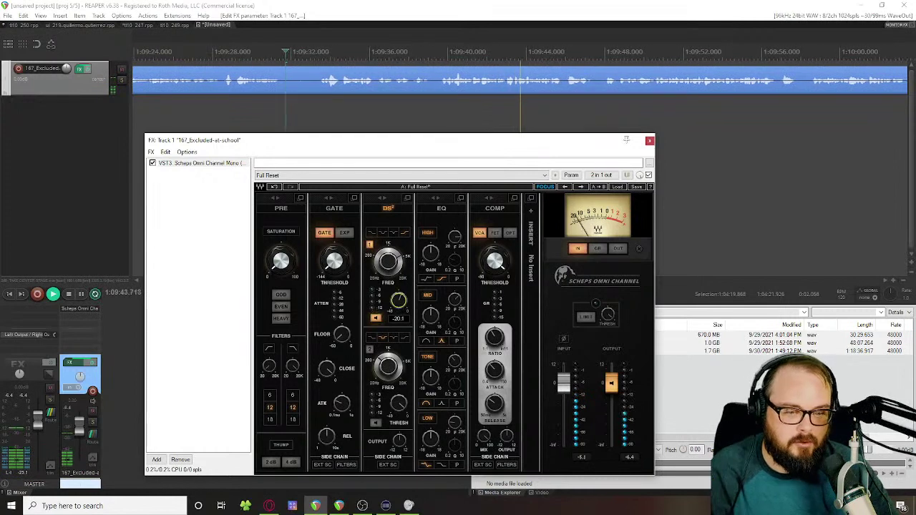
Step: Set the first DS² band's threshold to 0.0, compare with its listen mode on and off, and stop playback
left_click_drag(400, 306, 399, 295)
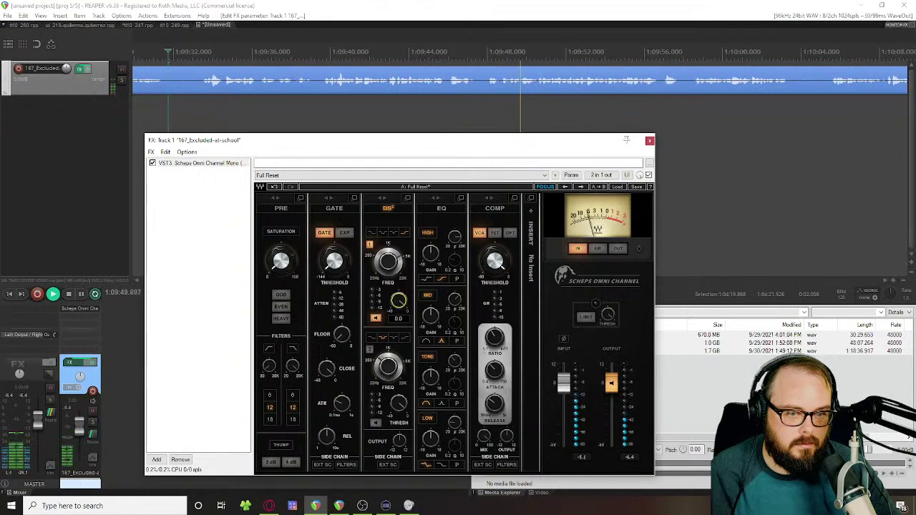
left_click(375, 318)
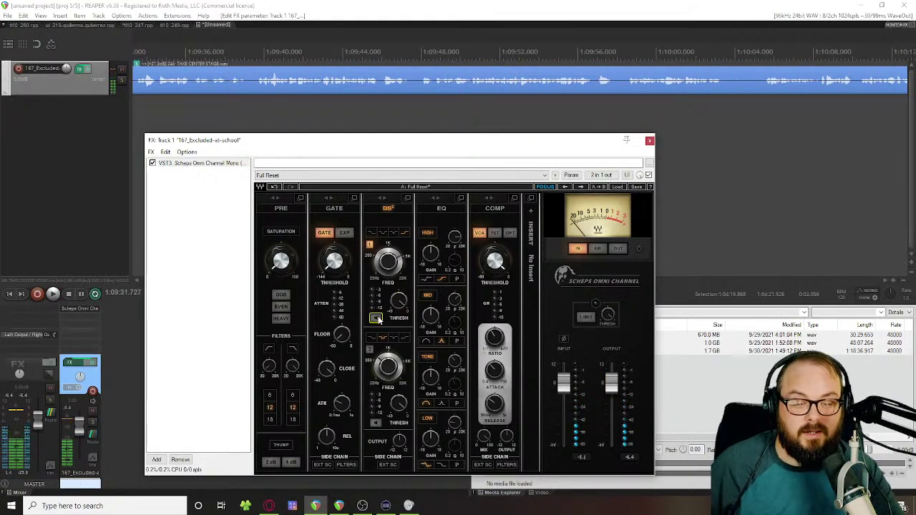
left_click(376, 317)
left_click(376, 318)
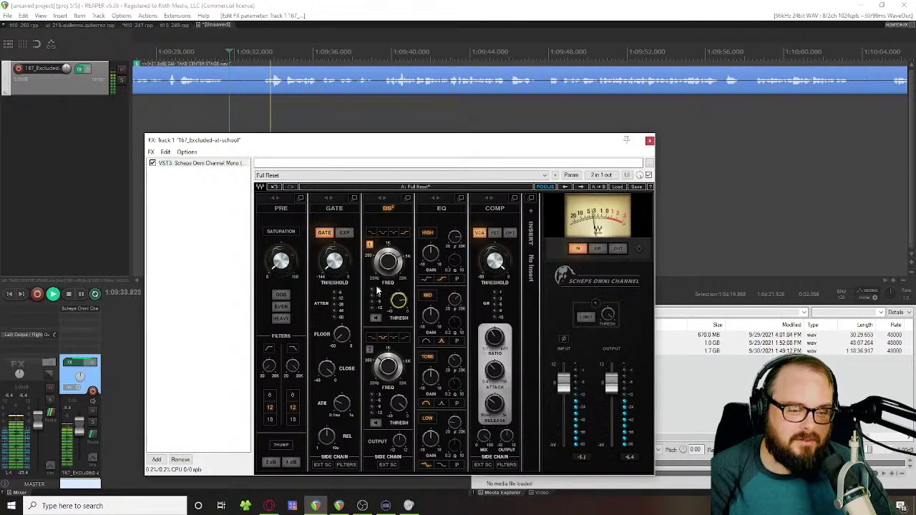
key("space")
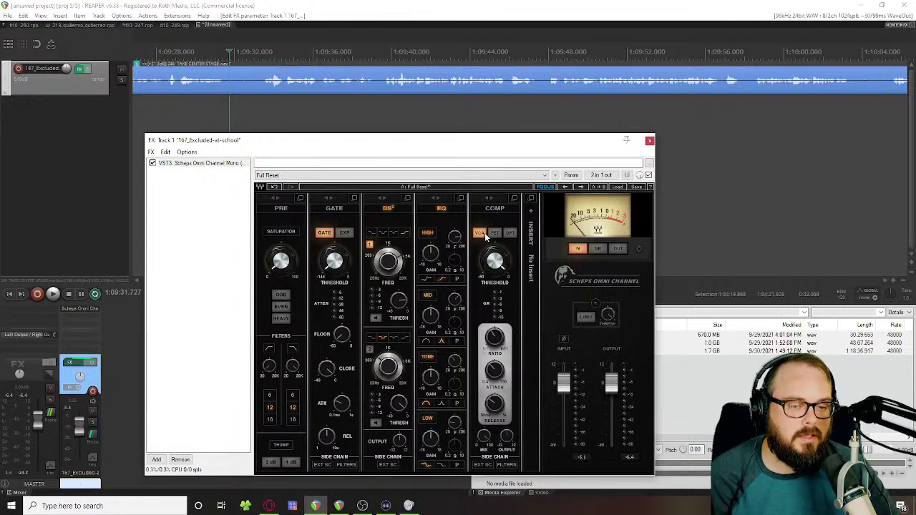
Step: While playing from 1:09:39.932 with the meter showing gain reduction, set the compressor threshold to -23.15, and stop playback
left_click(390, 48)
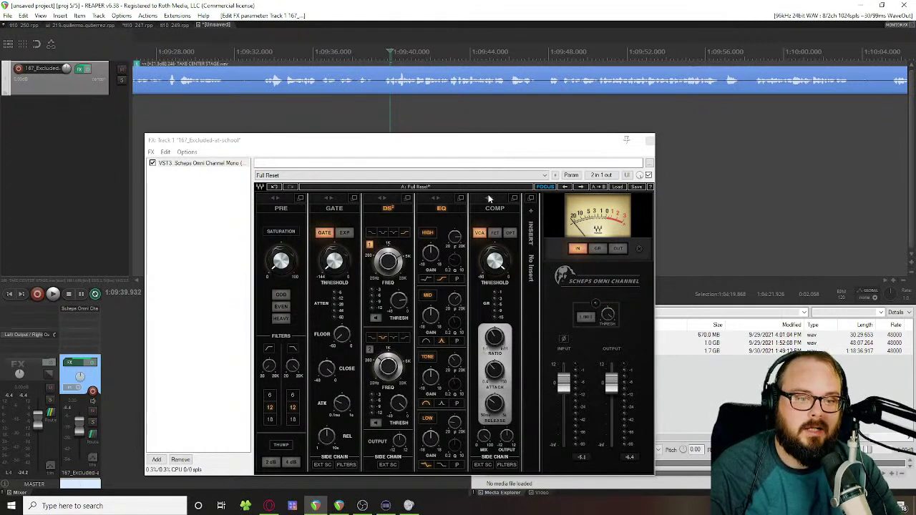
key("space")
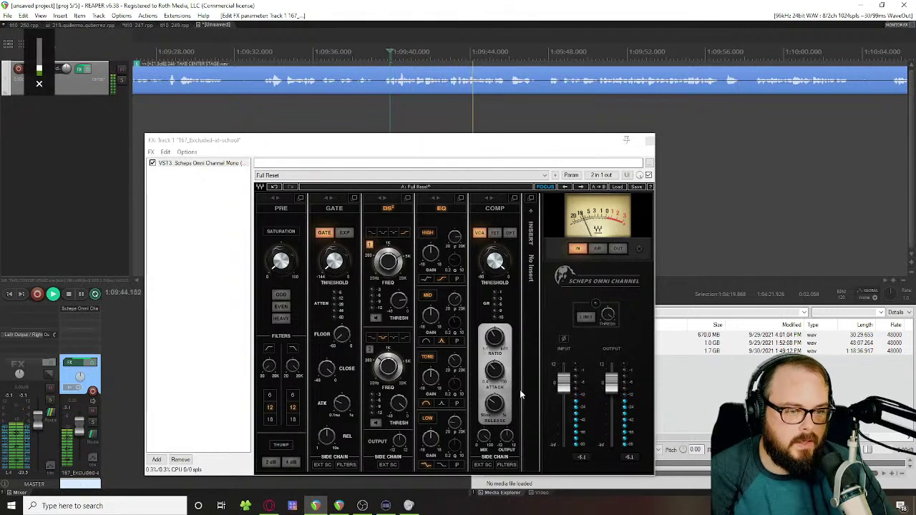
left_click(607, 251)
left_click(598, 249)
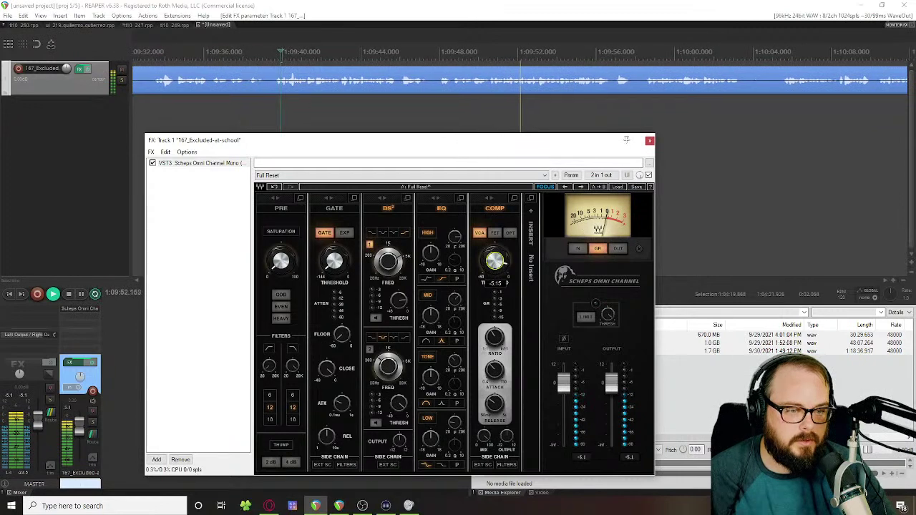
left_click_drag(494, 262, 494, 287)
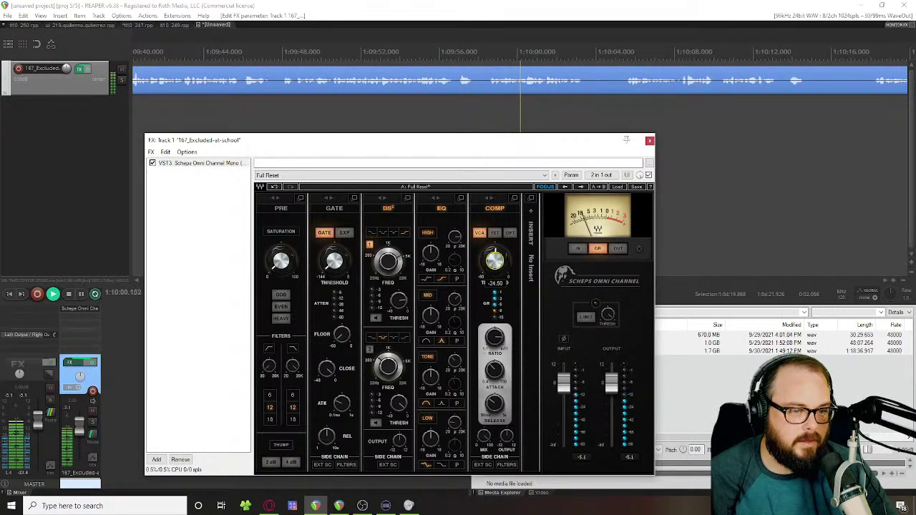
left_click_drag(494, 270, 494, 294)
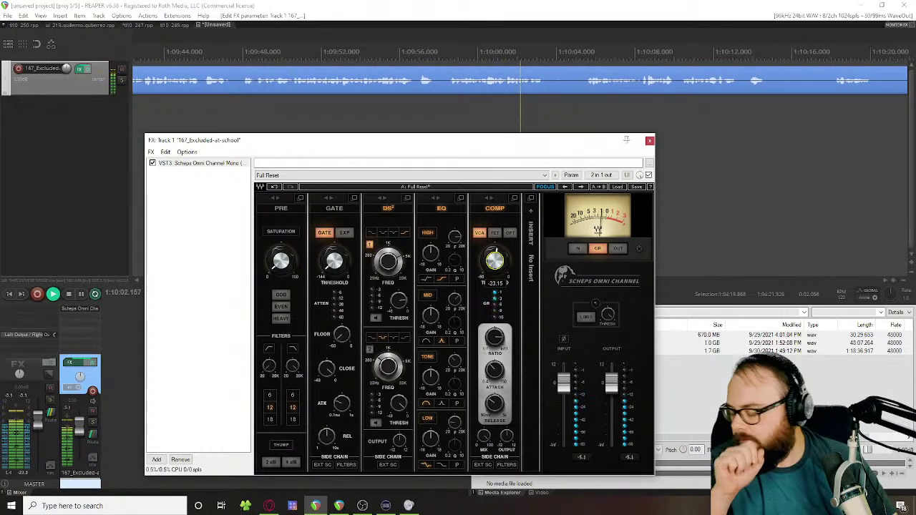
key("space")
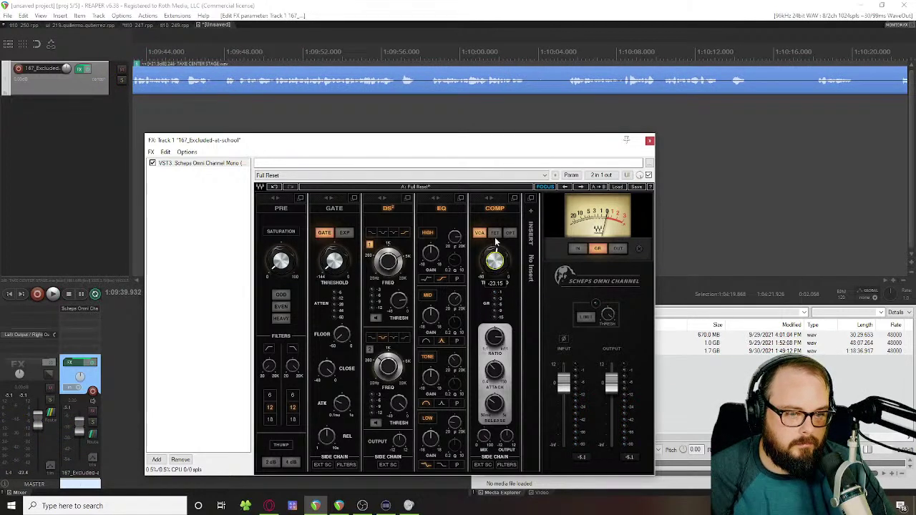
Step: Enable the Omni Channel's output limiter, adjust its threshold, and close the effects window
left_click(607, 317)
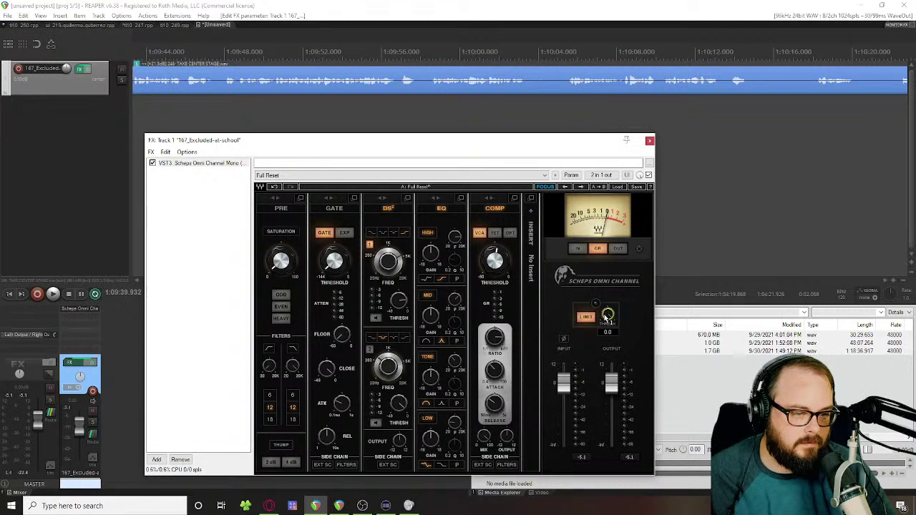
left_click_drag(607, 315, 607, 320)
key("space")
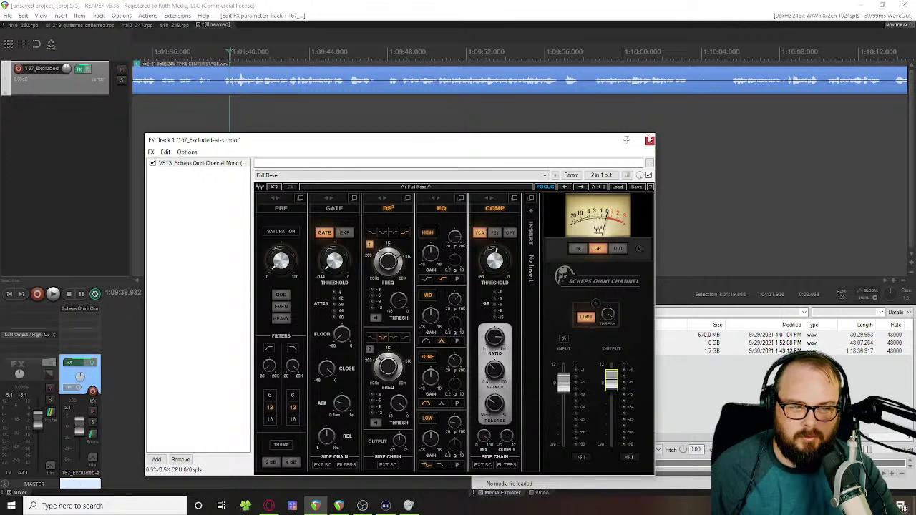
left_click(649, 140)
key("alt+Tab")
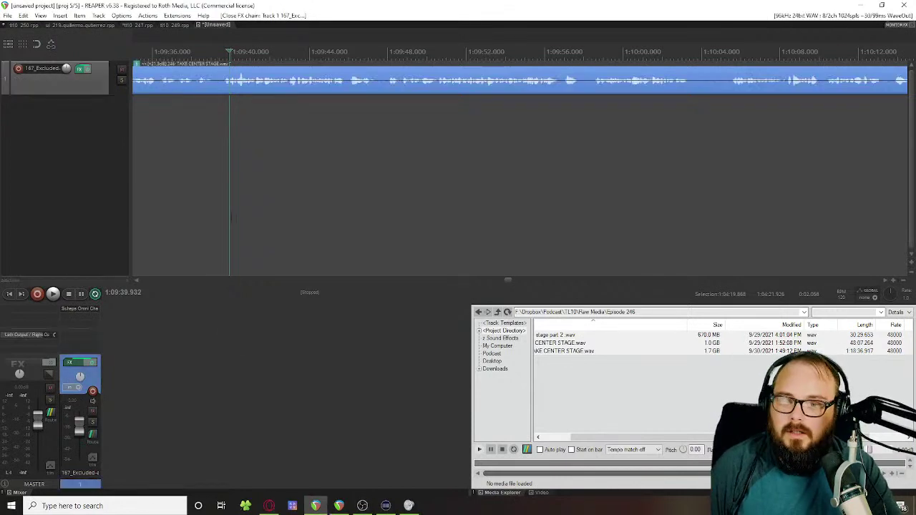
Step: Move the TAKE CENTER STAGE audio item to the very start of the project timeline
scroll(231, 191, "down", 3)
scroll(215, 175, "down", 5)
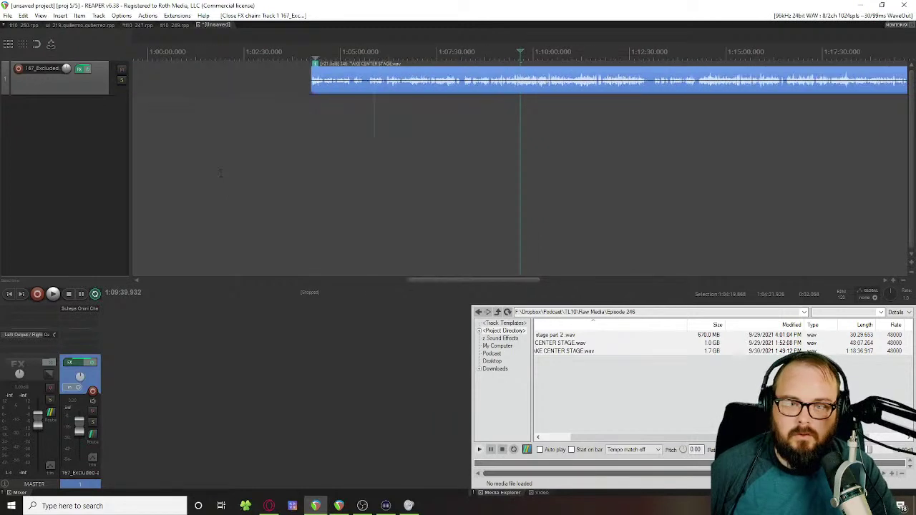
scroll(180, 149, "down", 3)
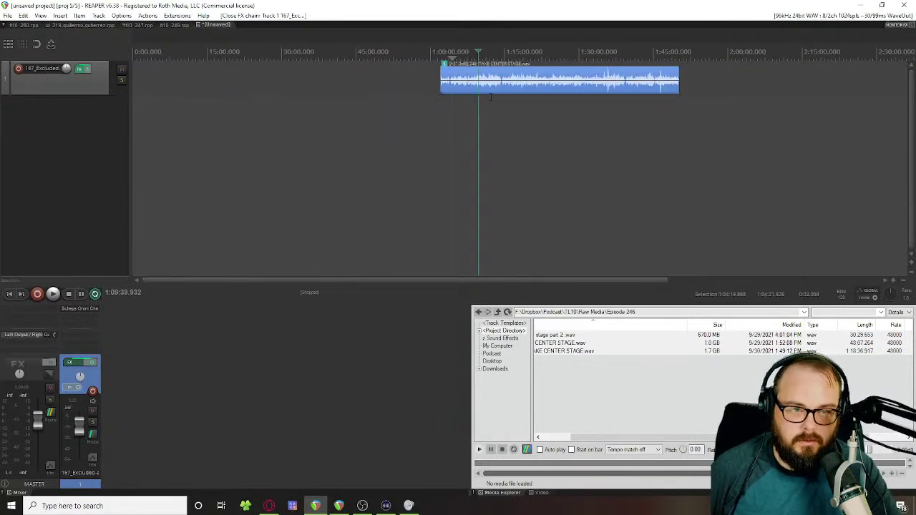
left_click_drag(494, 90, 106, 88)
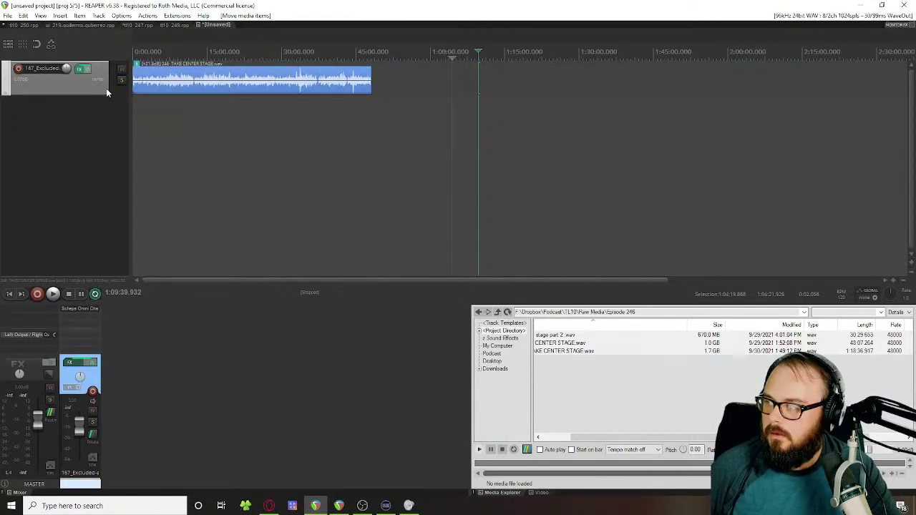
Step: Replace Scheps Omni Channel with ReaEQ (Cockos) on the 167_Excluded-at-school track
left_click(83, 69)
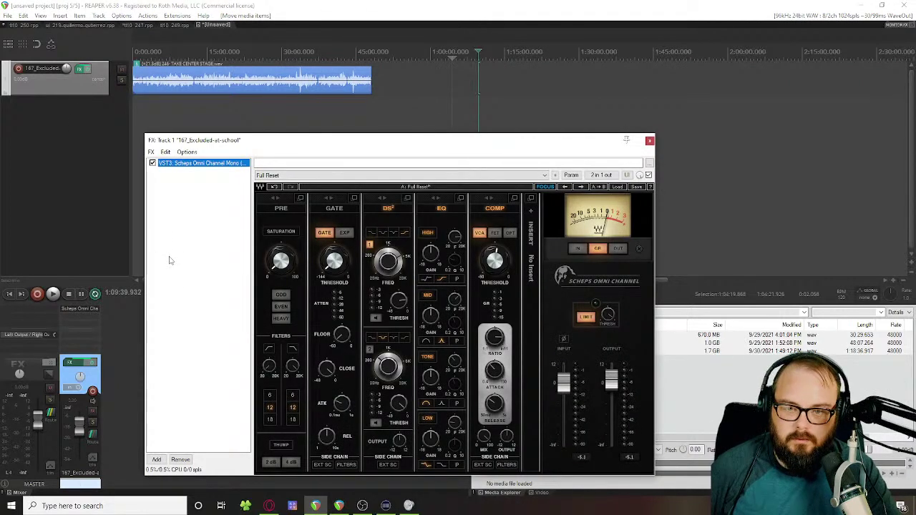
left_click(180, 459)
left_click(156, 460)
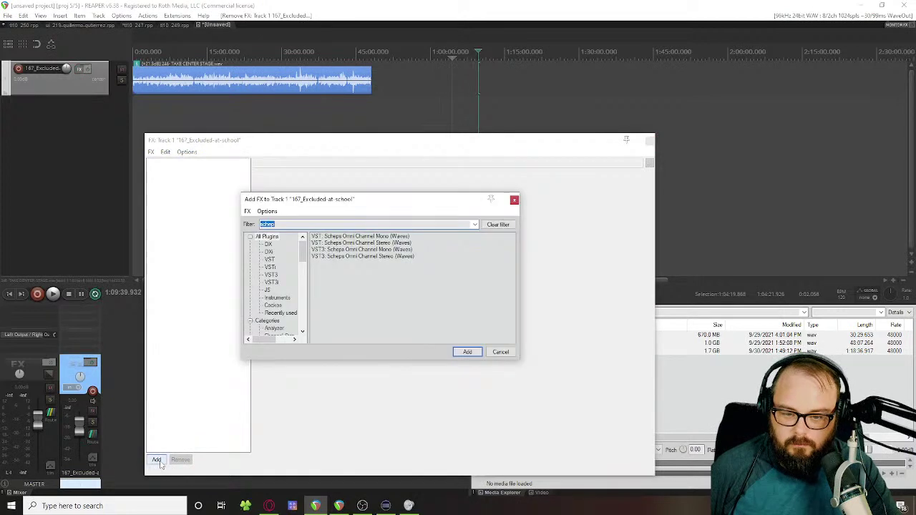
type("reaeq")
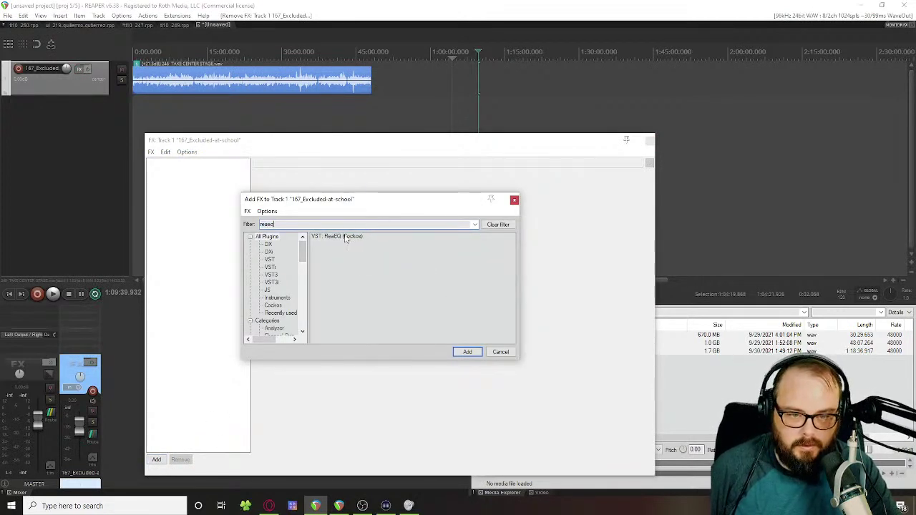
double_click(345, 237)
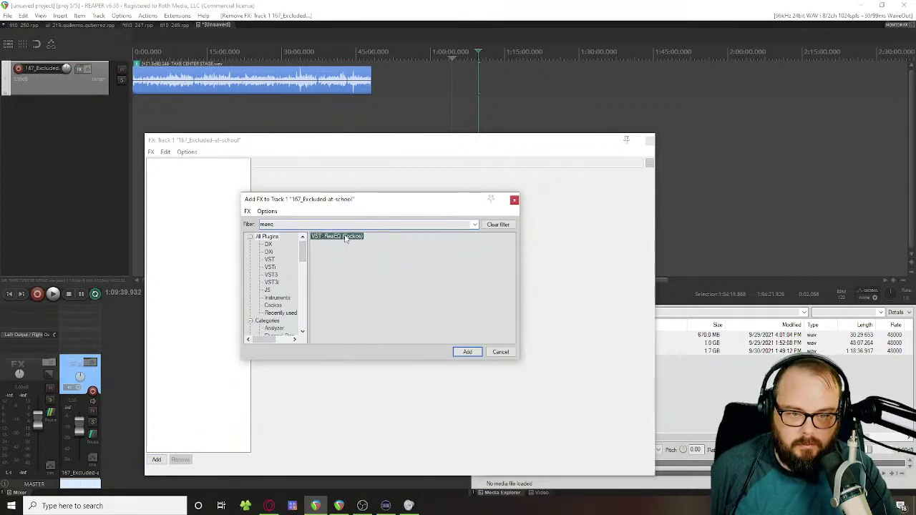
Step: Play the recording from about ten minutes in, raise ReaEQ band 2 slightly, and set band 3 to about -6.3 dB at 1055.1 Hz
left_click(188, 97)
key("space")
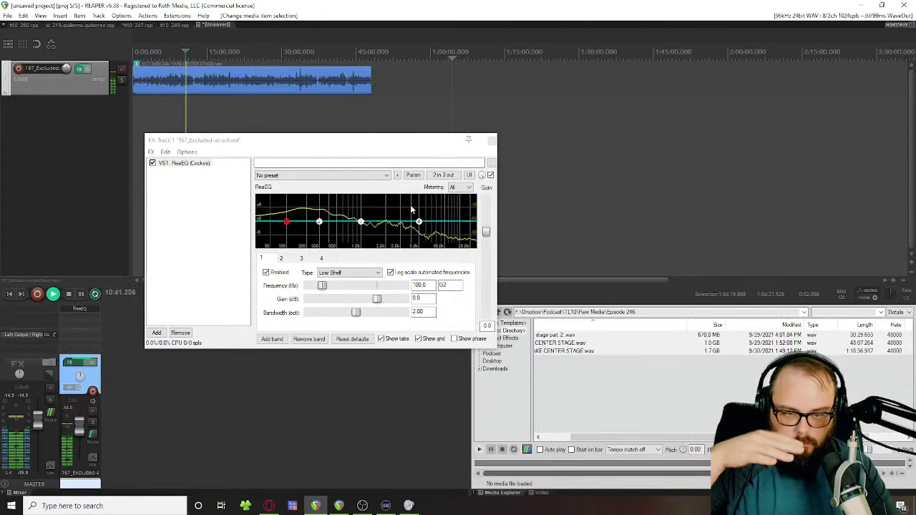
mouse_move(418, 224)
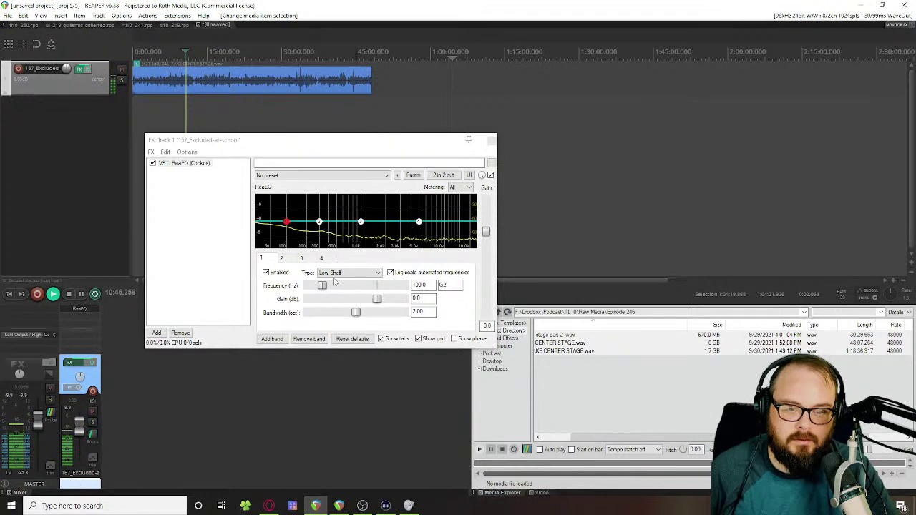
left_click_drag(320, 222, 362, 235)
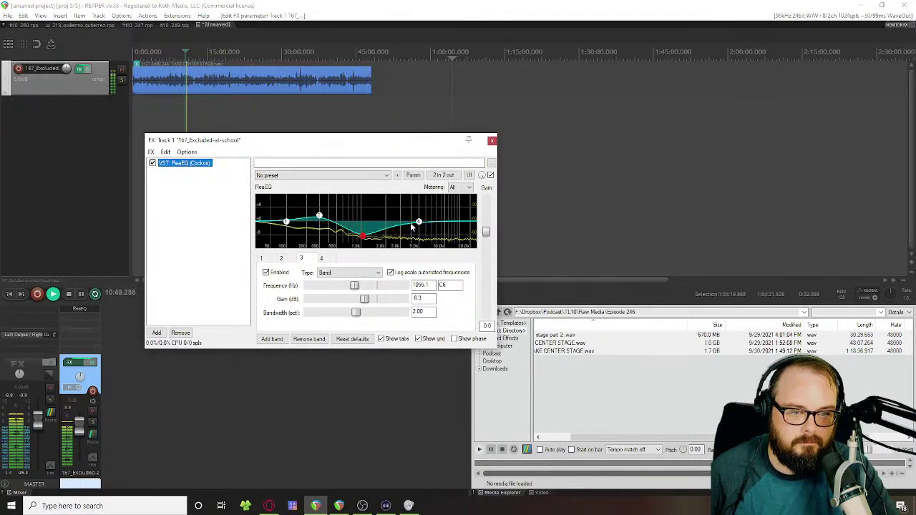
Step: Raise ReaEQ's band 4 high shelf to about 3.5 dB at 9687.4 Hz and stop playback
left_click_drag(418, 222, 443, 214)
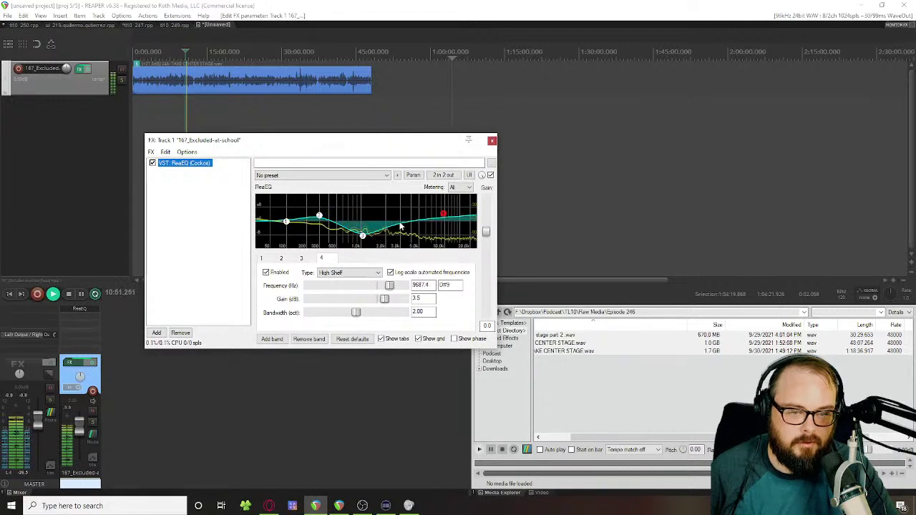
key("space")
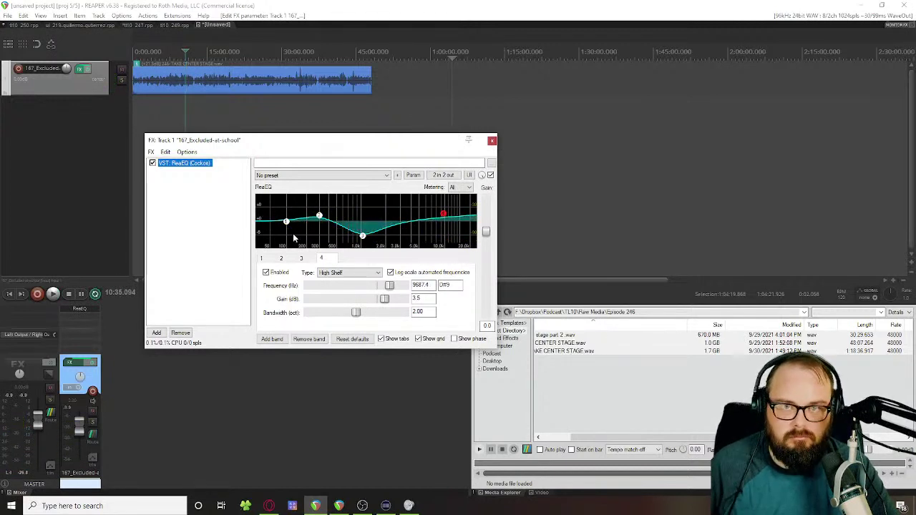
Step: Replace ReaEQ with the standard TDR Nova (Tokyo Dawn Labs) on the 167_Excluded-at-school track
left_click(182, 333)
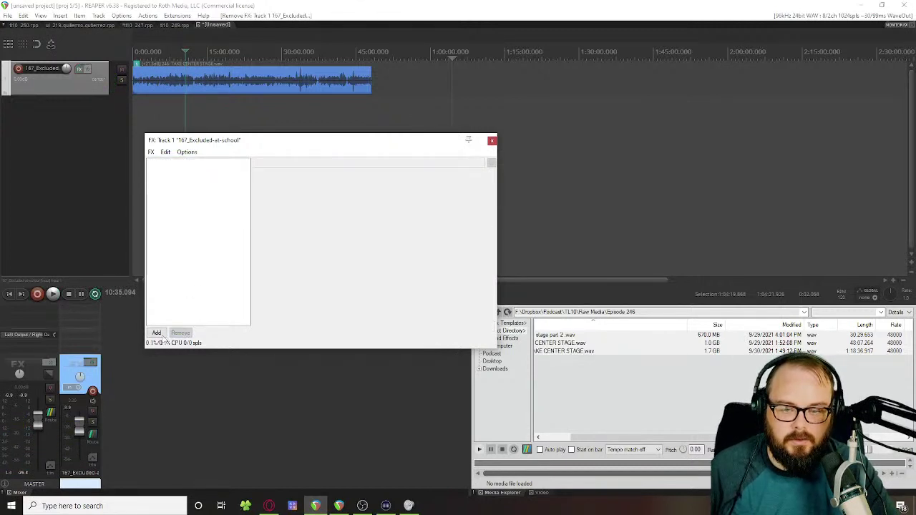
left_click(156, 333)
type("nova")
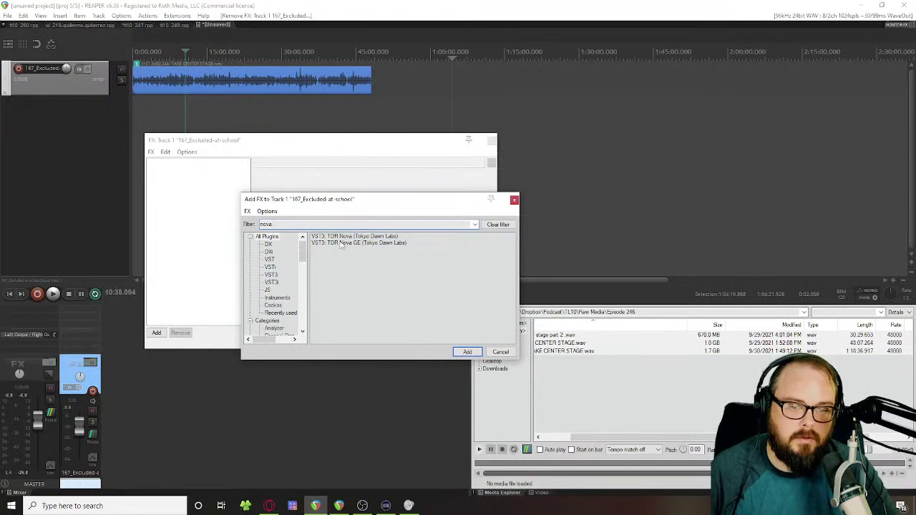
key("Down")
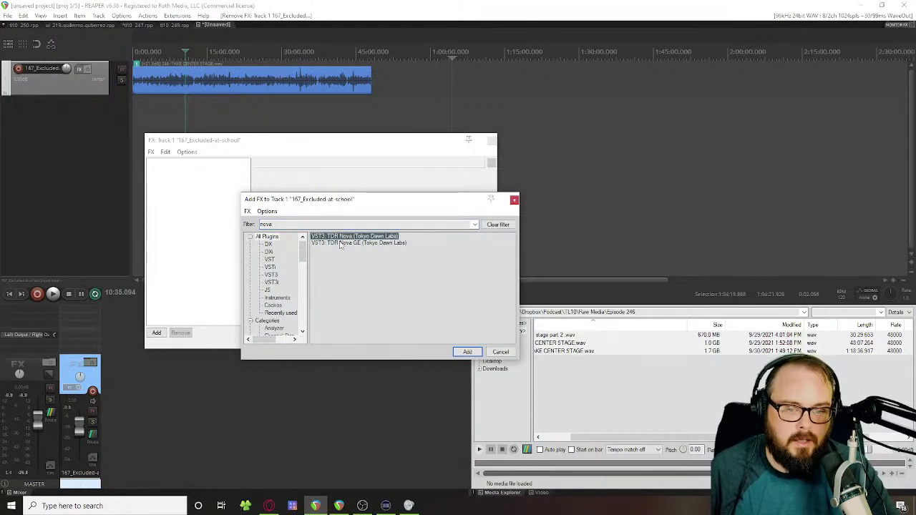
left_click(341, 243)
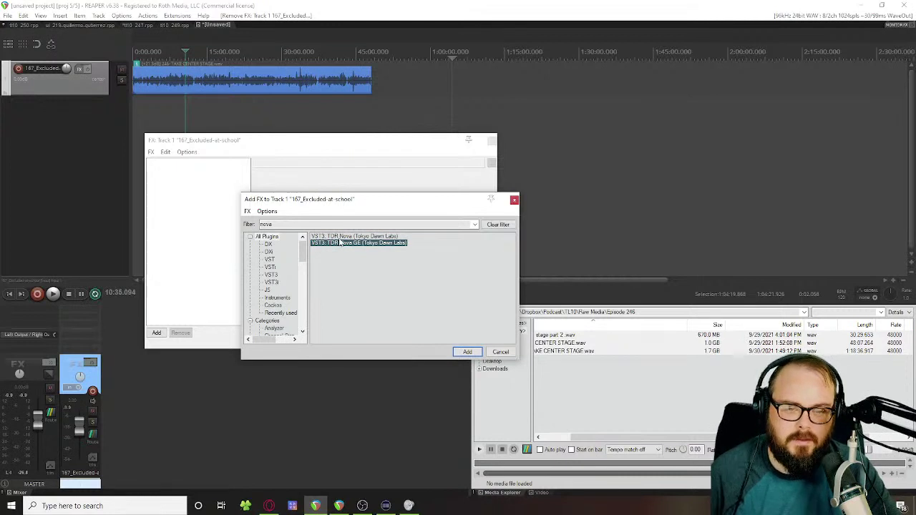
double_click(340, 238)
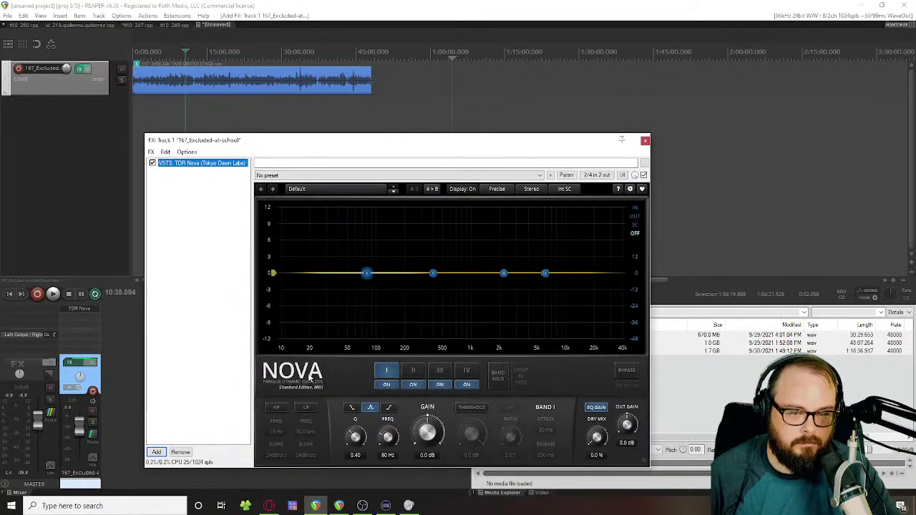
Step: Enable Nova's high-pass and low-pass filters and start playing the recording
left_click(276, 408)
left_click(305, 407)
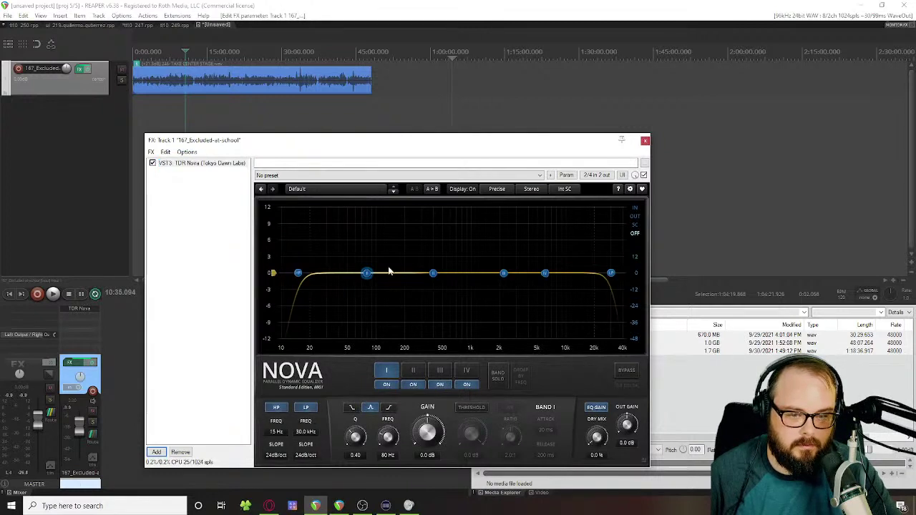
right_click(388, 271)
left_click(370, 237)
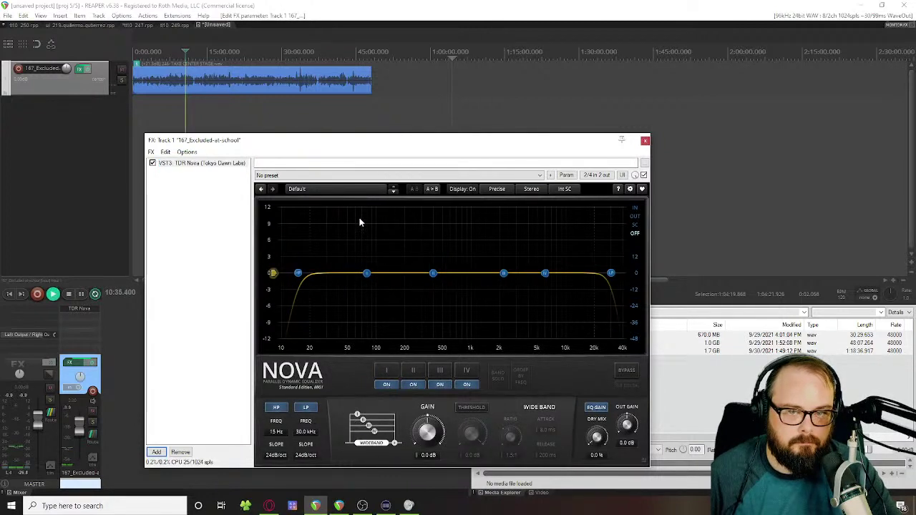
Step: Boost Nova's band I by about 2 dB near 76 Hz and cut band II to -3.0 dB at 414 Hz with its threshold enabled
left_click_drag(366, 274, 365, 264)
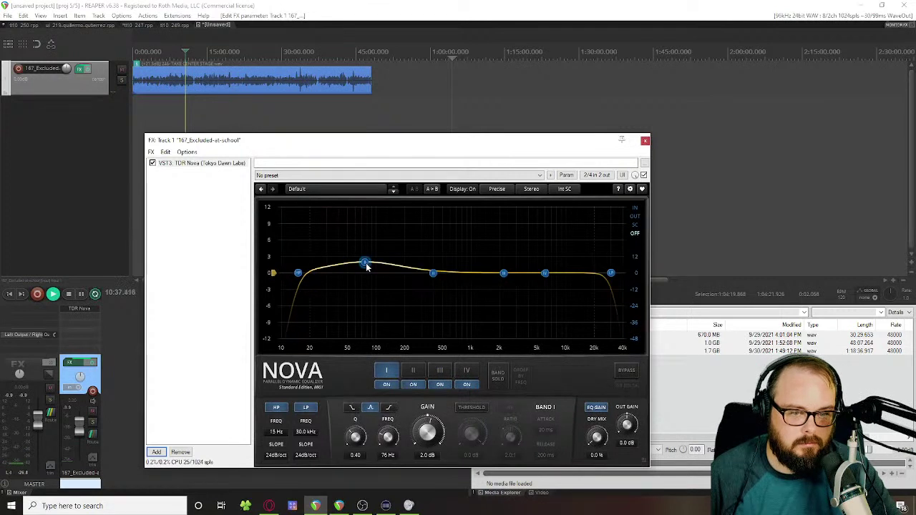
left_click_drag(432, 273, 435, 288)
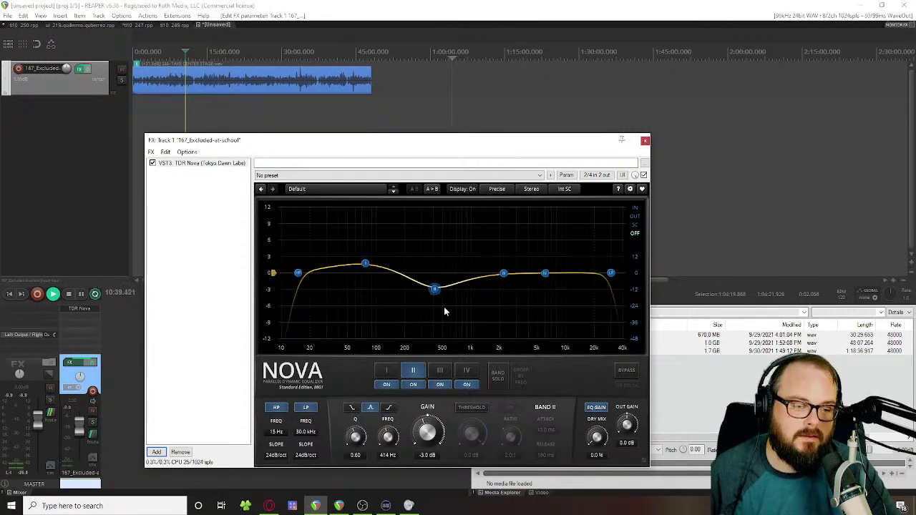
left_click(472, 407)
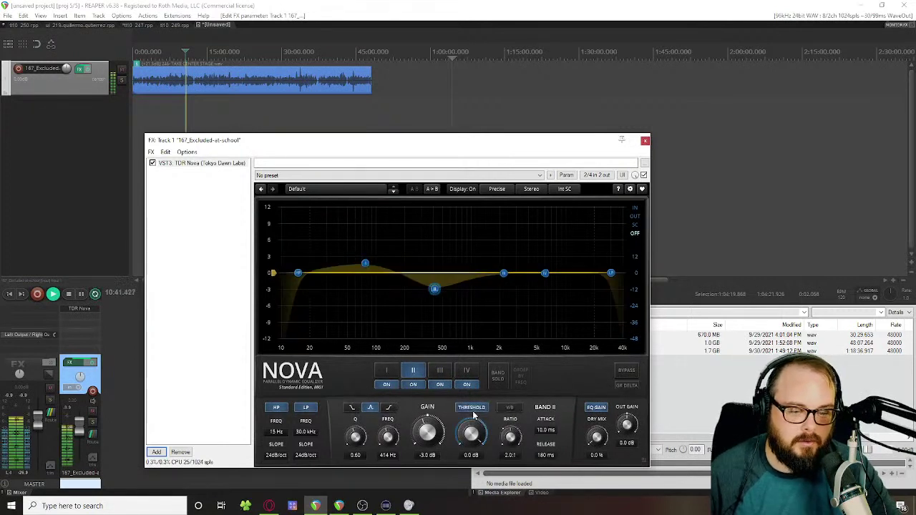
Step: Switch off Nova's bands II and I, try a slight cut on band IV near 5.4 kHz, and switch that band off too
double_click(434, 288)
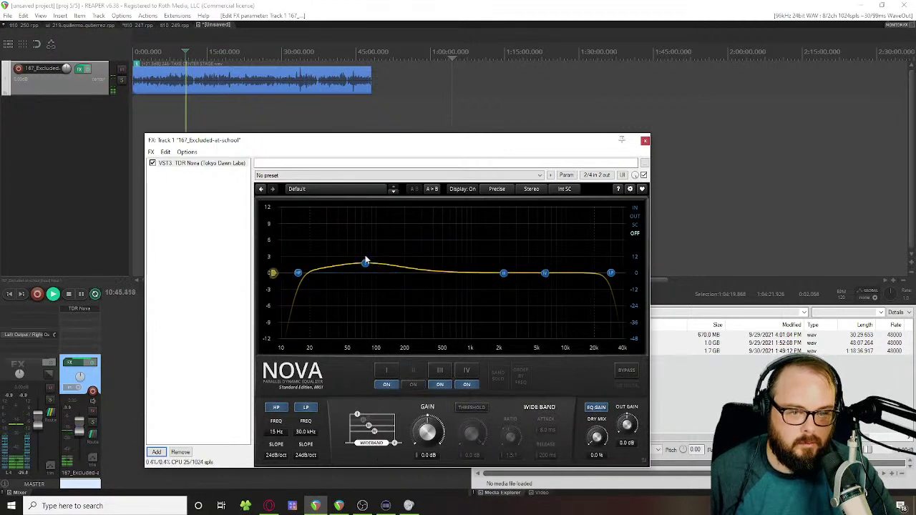
double_click(366, 262)
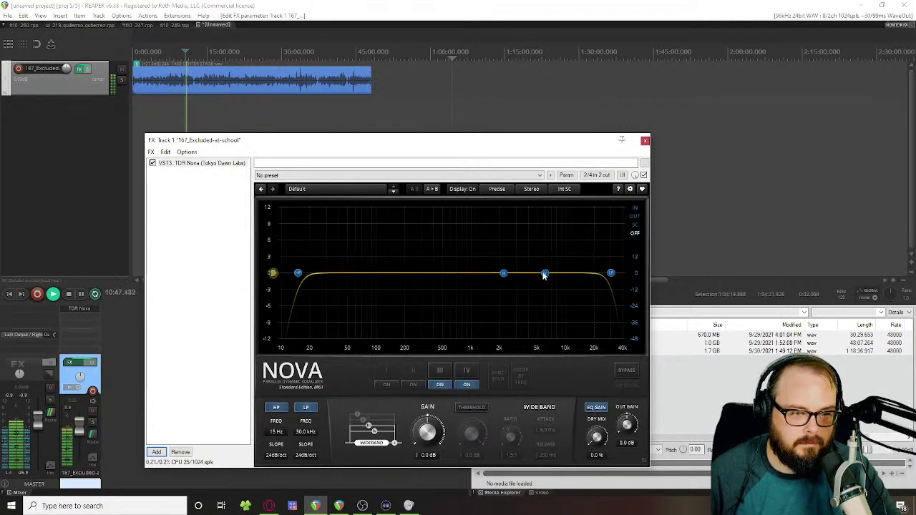
left_click_drag(544, 274, 540, 281)
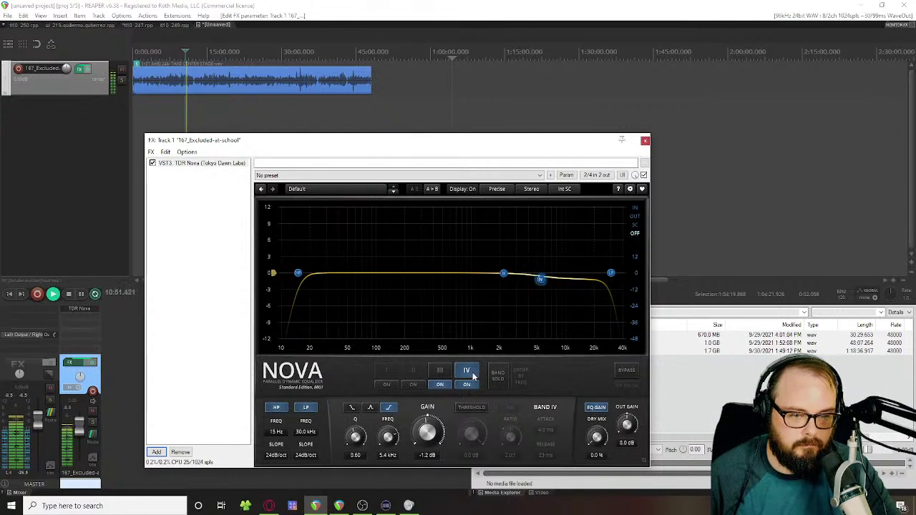
double_click(472, 373)
Step: Set Nova's band III frequency to 4500 Hz, narrow its Q to about 0.72, and cut its gain to about -3.1 dB
left_click(440, 370)
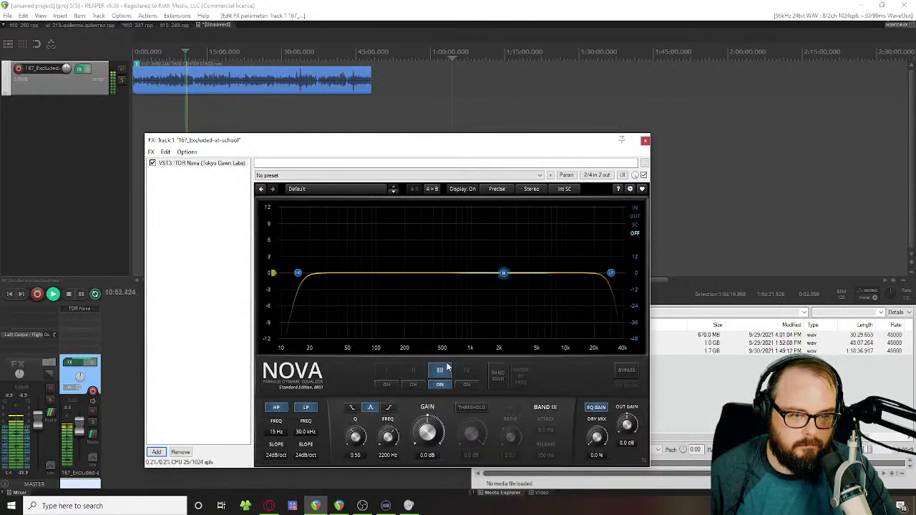
double_click(387, 455)
type("4500")
key("Return")
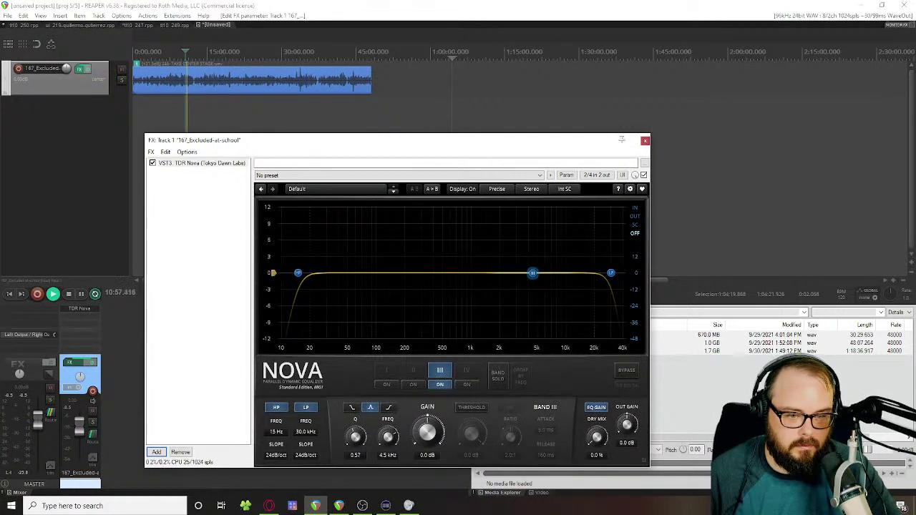
scroll(355, 437, "up", 2)
left_click_drag(533, 274, 532, 290)
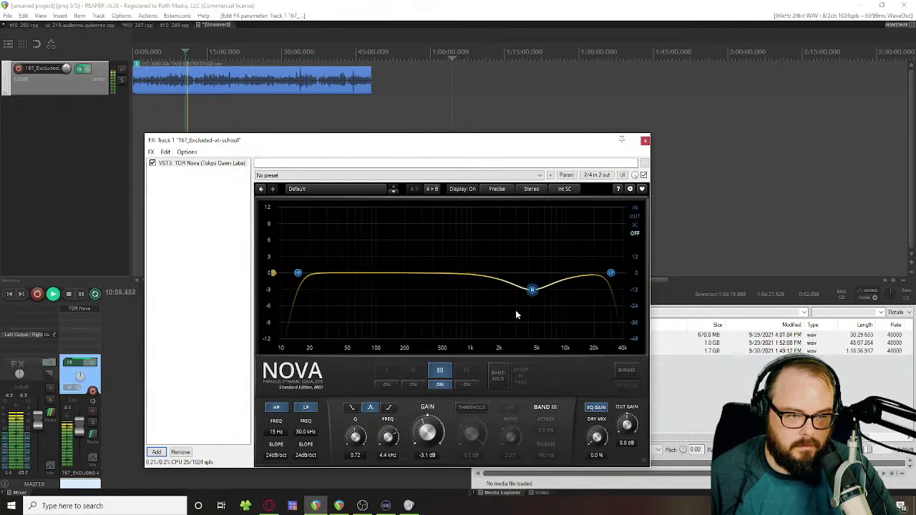
Step: Play from about 18 minutes, enable band III's dynamic threshold, lower it to about -12.5 dB, and stop playback
key("space")
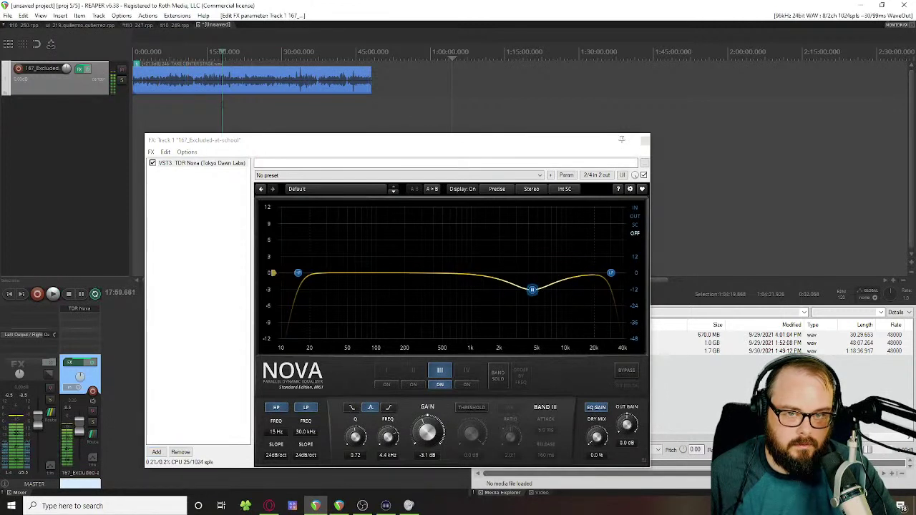
left_click(474, 408)
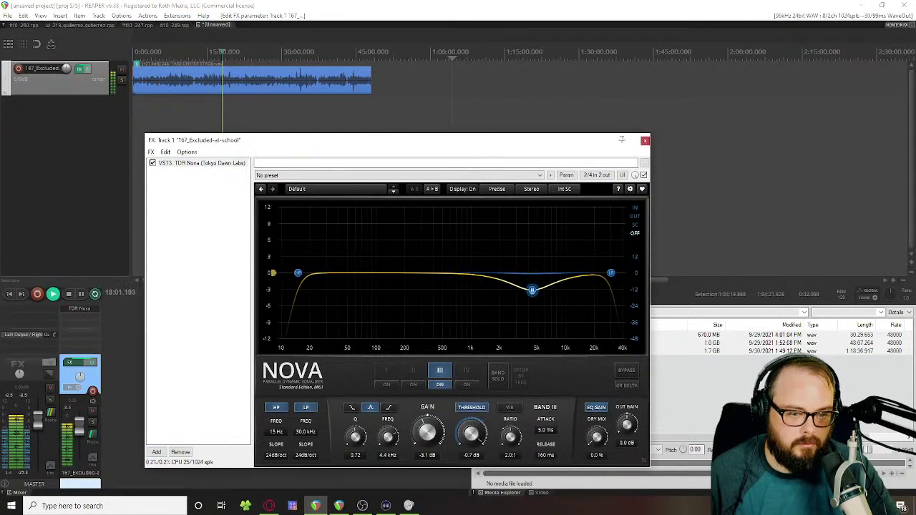
left_click_drag(471, 434, 471, 454)
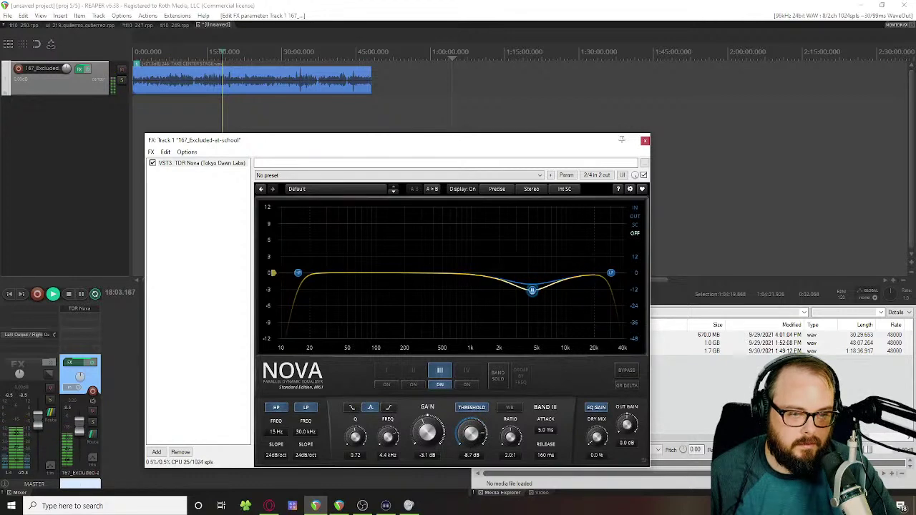
scroll(347, 67, "up", 10)
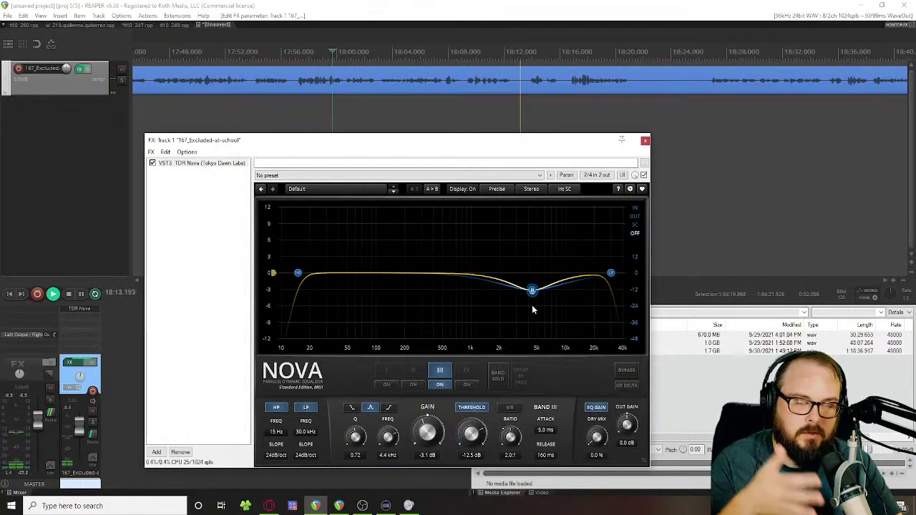
key("space")
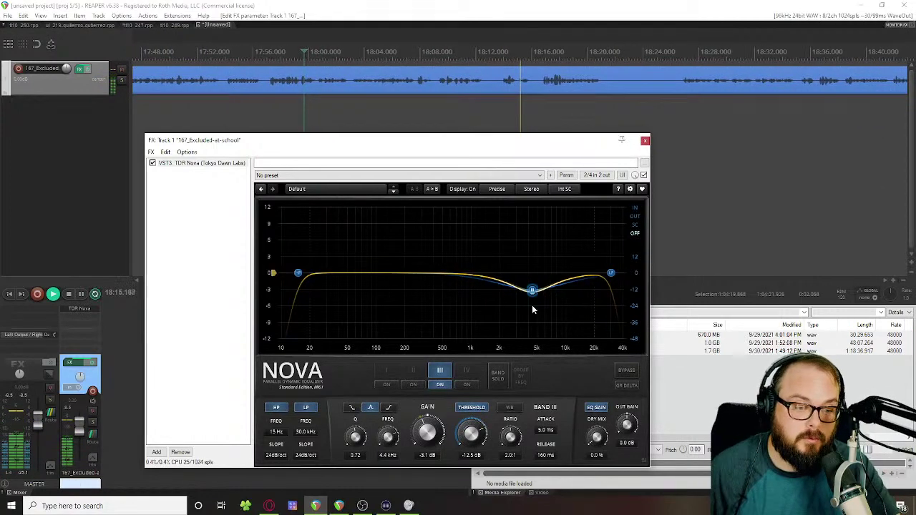
Step: Add TDR Nova GE to the track after TDR Nova, and set its analyzer source to Output during playback
left_click(156, 451)
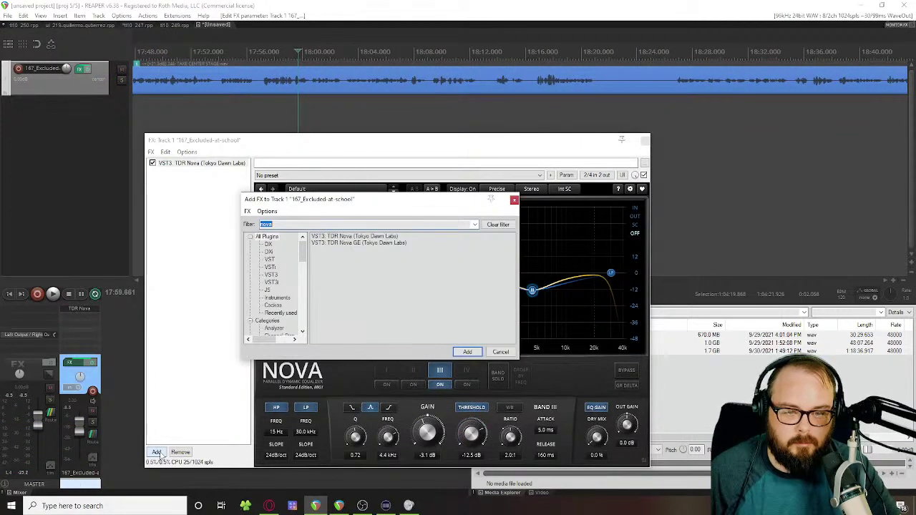
double_click(331, 244)
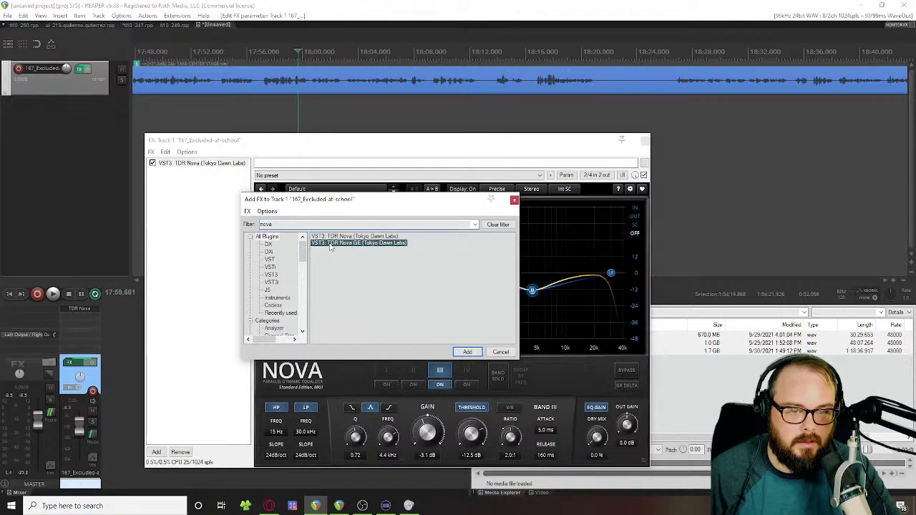
key("space")
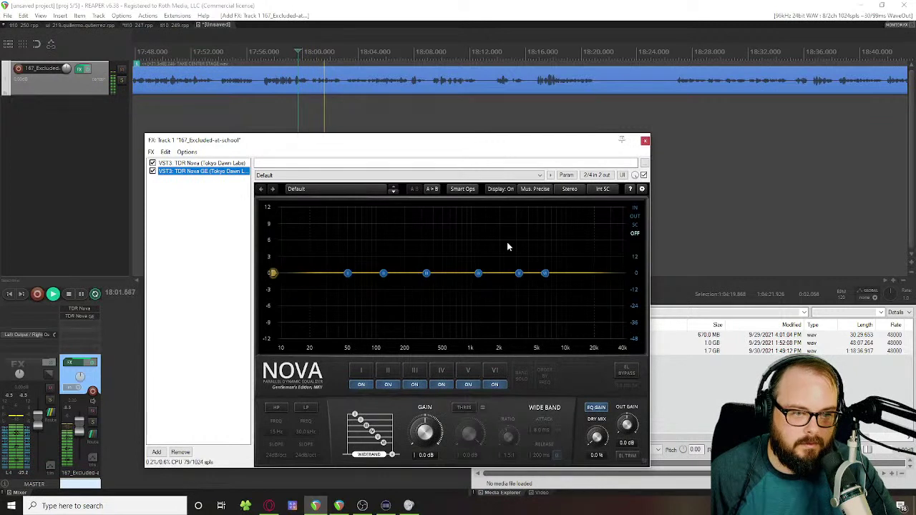
right_click(470, 259)
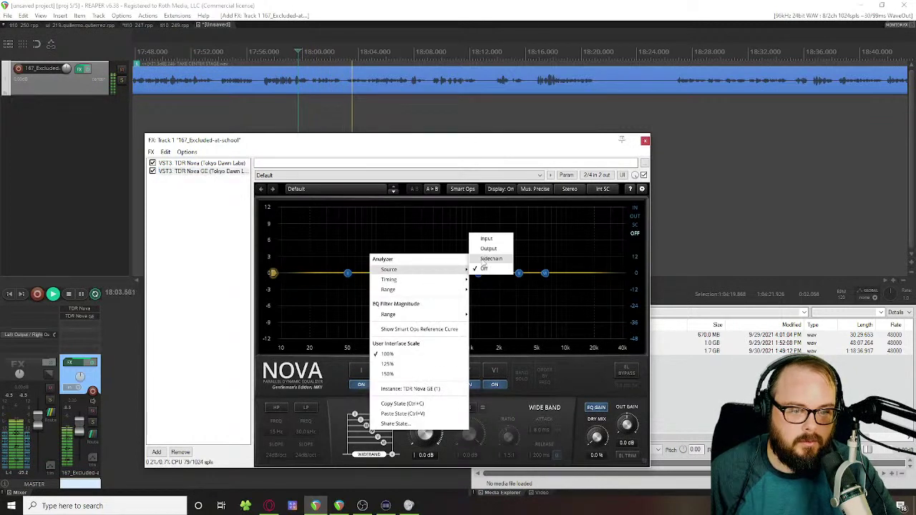
left_click(486, 252)
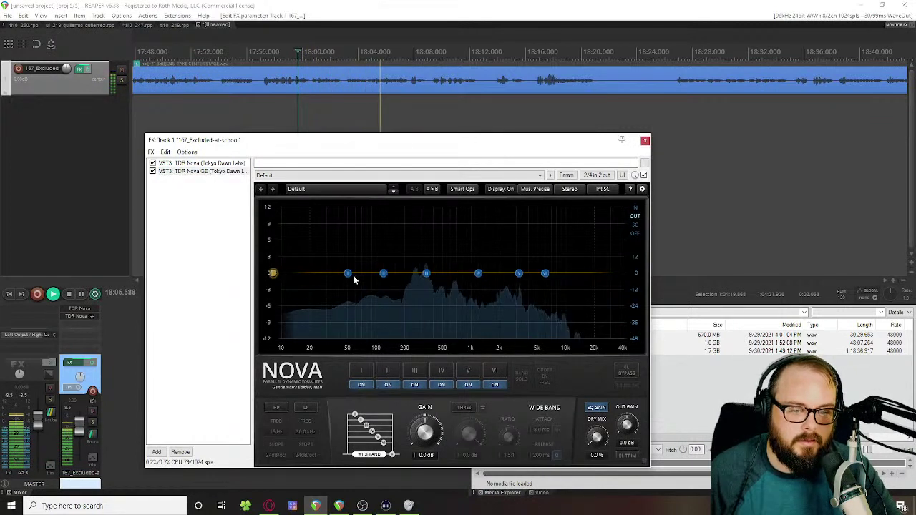
Step: Cut Nova GE's band III to -12.0 dB at 329 Hz, boost band V to 12.0 dB at 2.7 kHz, and stop playback
left_click_drag(426, 273, 426, 342)
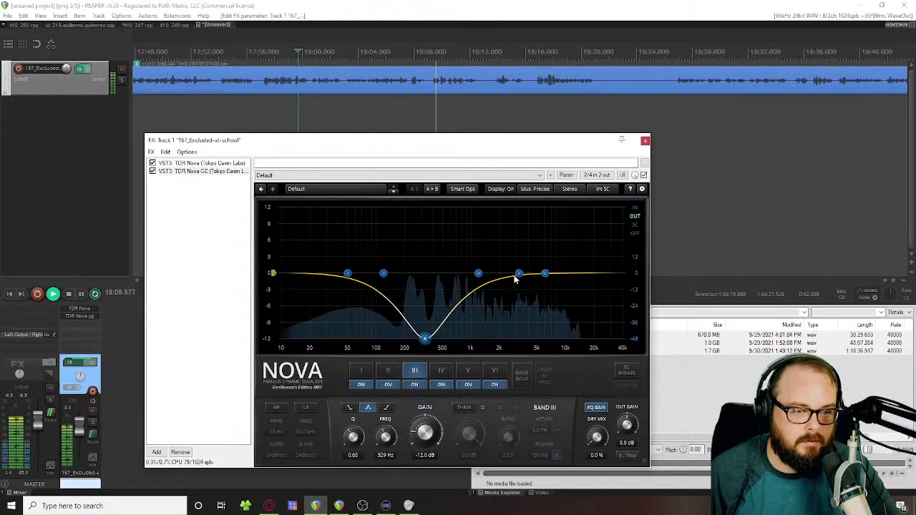
left_click_drag(519, 273, 510, 199)
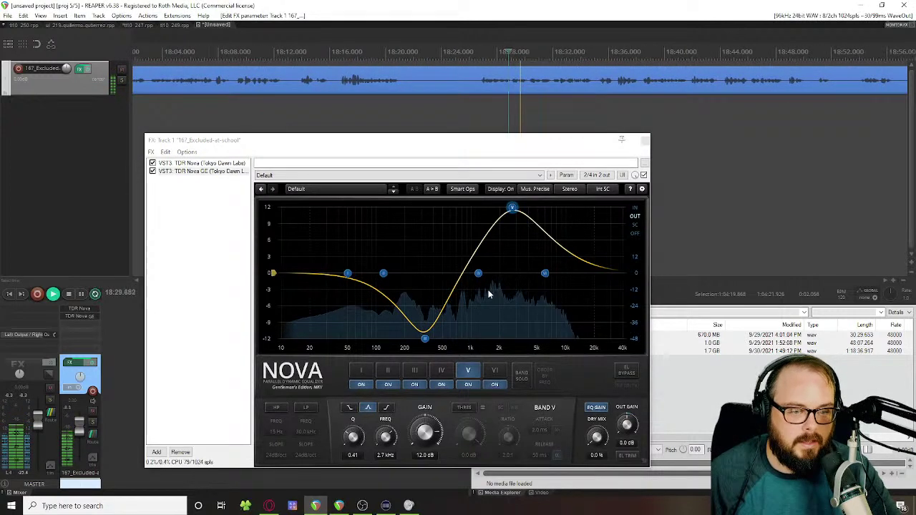
key("space")
Step: Load the 3 Band Dyn preset in Nova GE
left_click(375, 188)
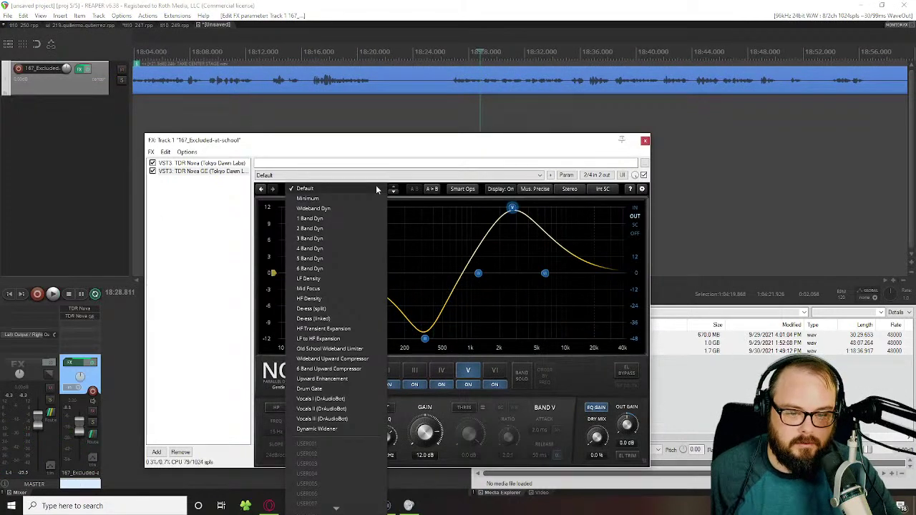
left_click(383, 241)
Step: Start learning the input in Nova GE's Smart Operations while playing the track from about 18:22, and stop playback
left_click(462, 191)
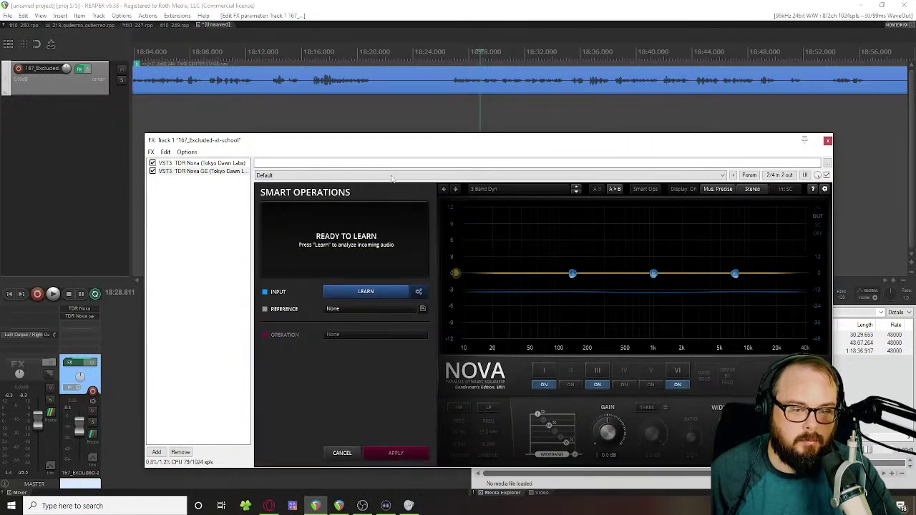
left_click(402, 79)
key("space")
left_click(365, 291)
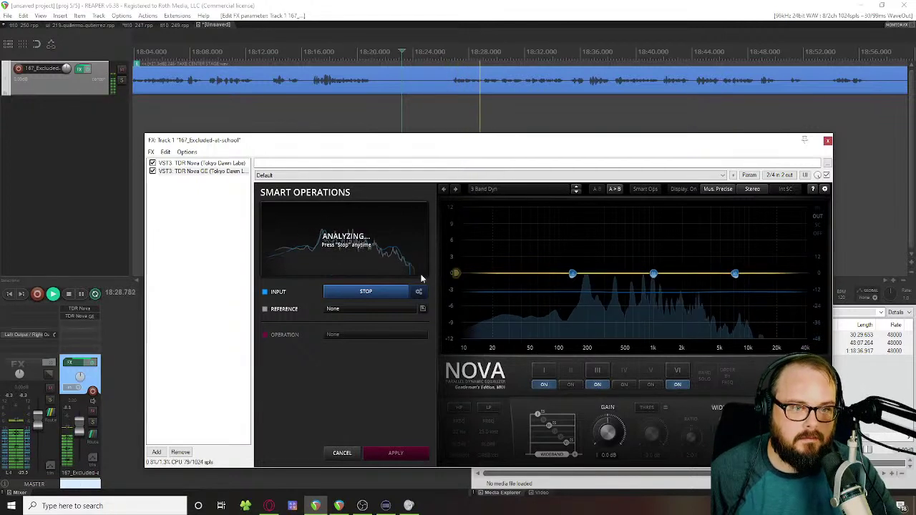
key("space")
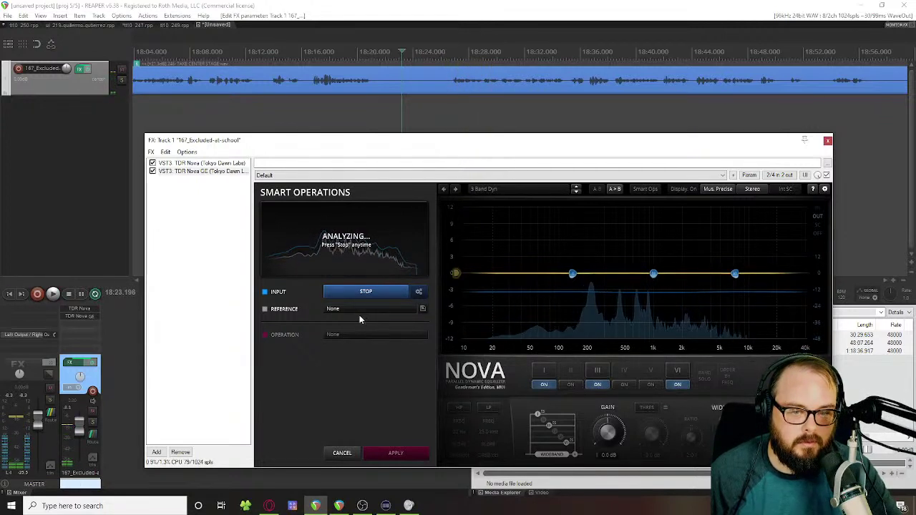
Step: Check the Smart Operations reference sources, and resume playback to finish learning the input
left_click(358, 312)
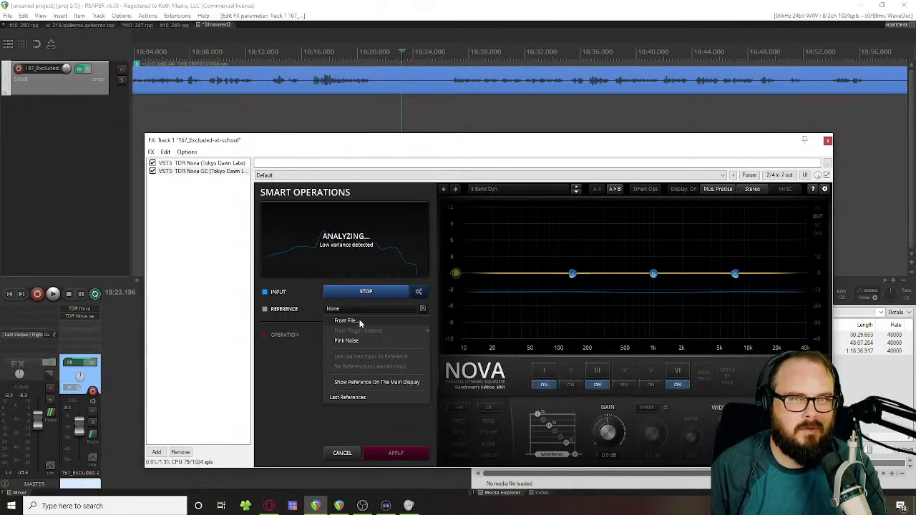
left_click(283, 363)
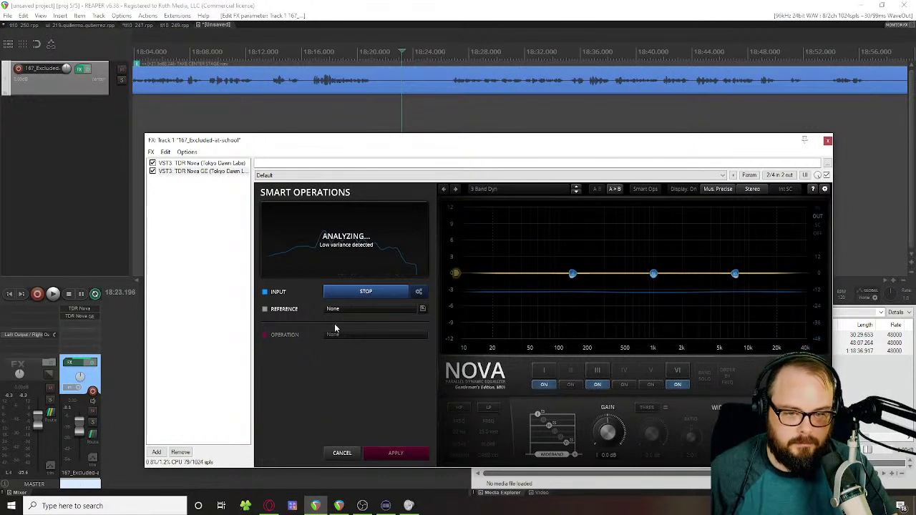
key("space")
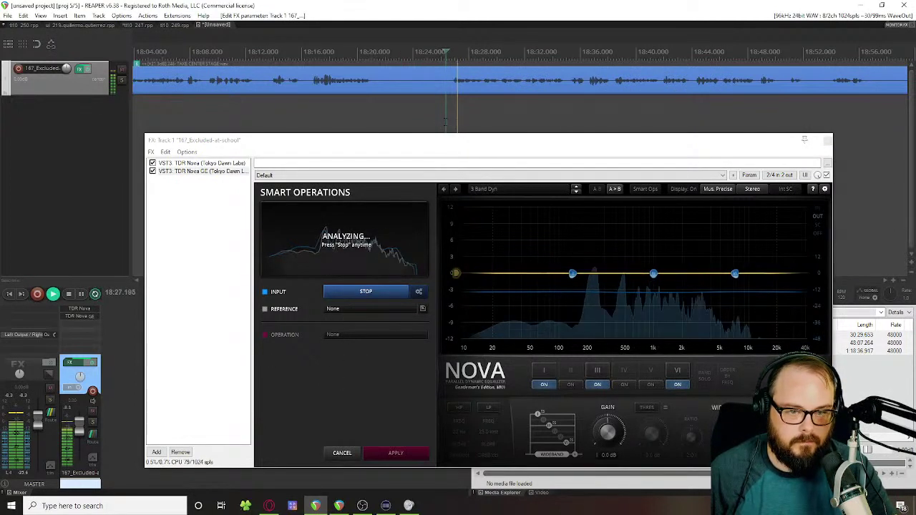
left_click(366, 291)
Step: Preview the Dynamic Deresonate operation during playback, and leave Smart Operations without applying it
left_click(363, 335)
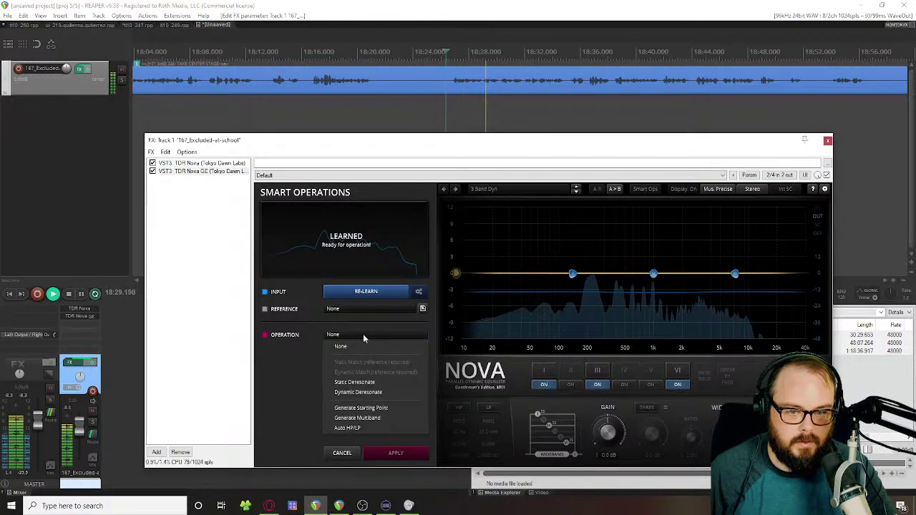
left_click(348, 392)
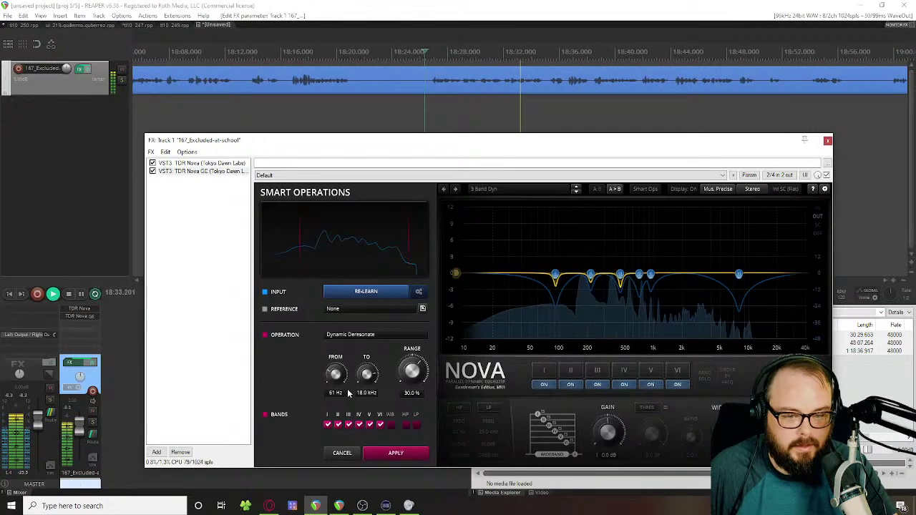
left_click(375, 336)
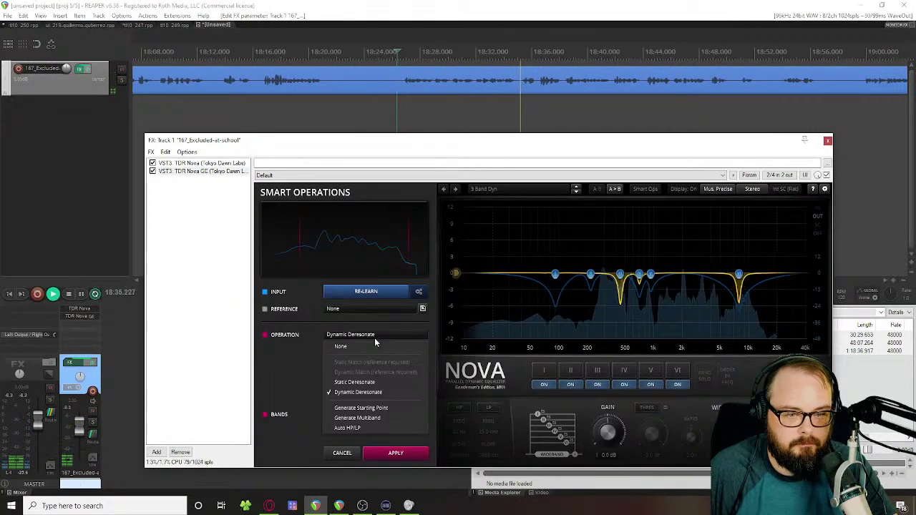
left_click(327, 398)
left_click(342, 453)
key("space")
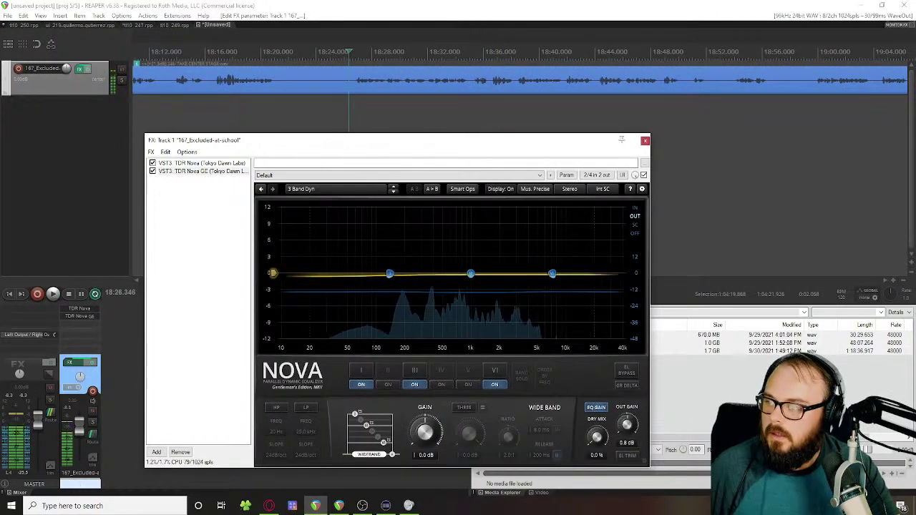
Step: Add the VST3 version of MEqualizer (MeldaProduction) to the track after Nova GE
left_click(164, 452)
type("m")
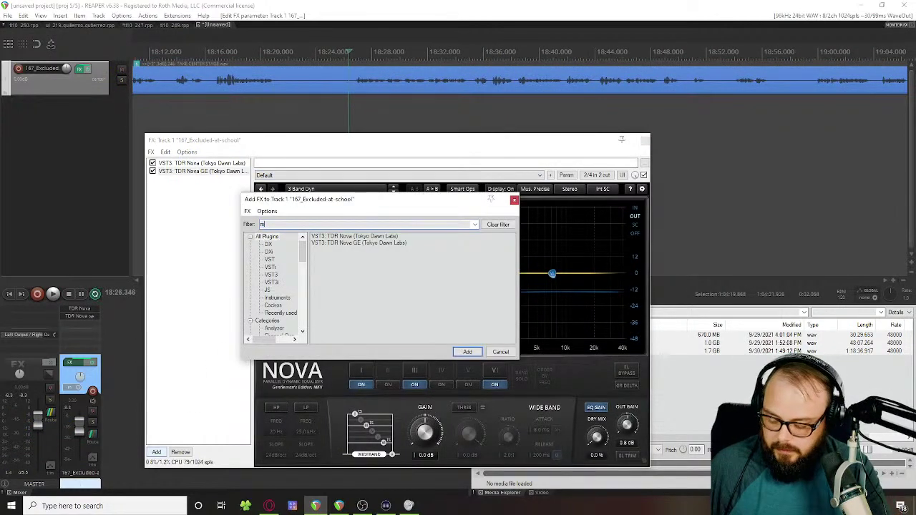
type("eq")
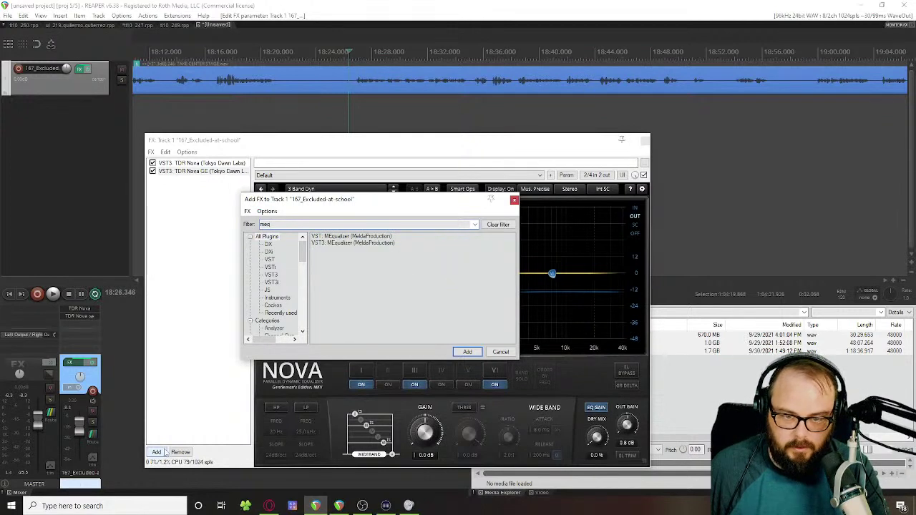
double_click(344, 243)
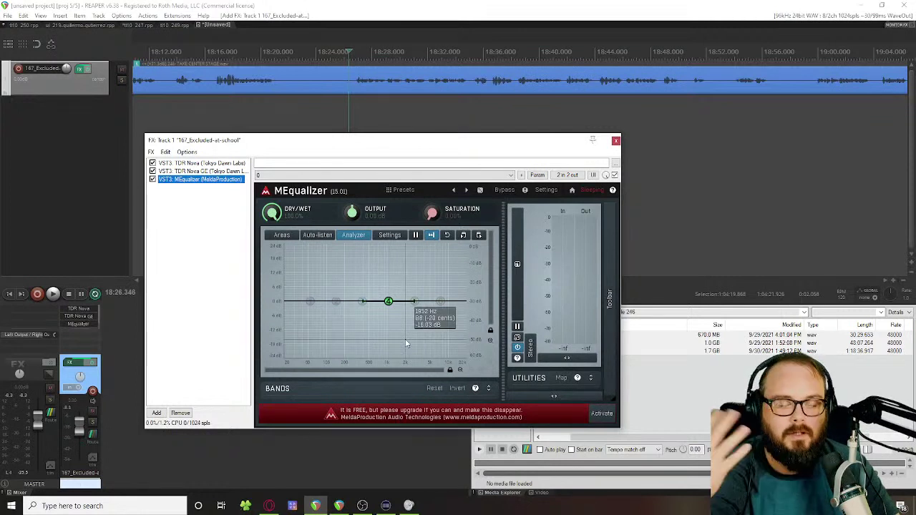
Step: Slightly boost MEqualizer's band 4 while the track plays, and stop playback
key("space")
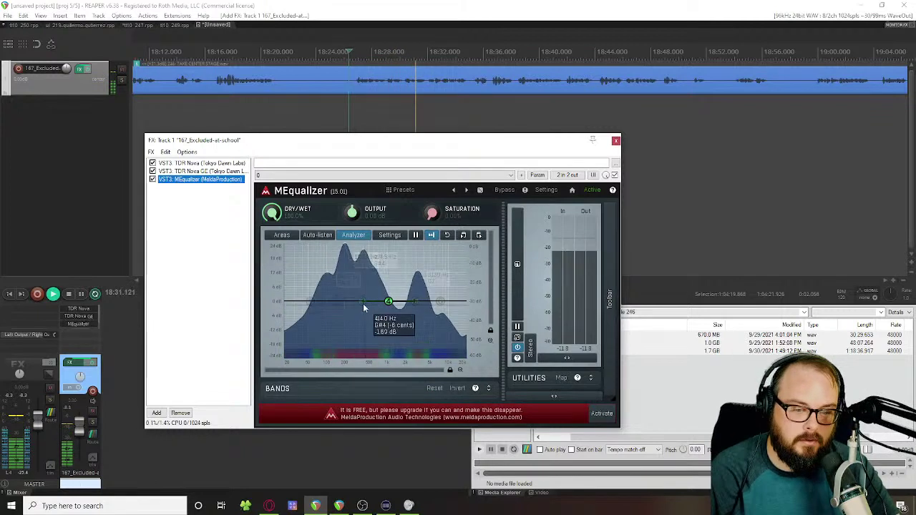
left_click_drag(388, 301, 393, 291)
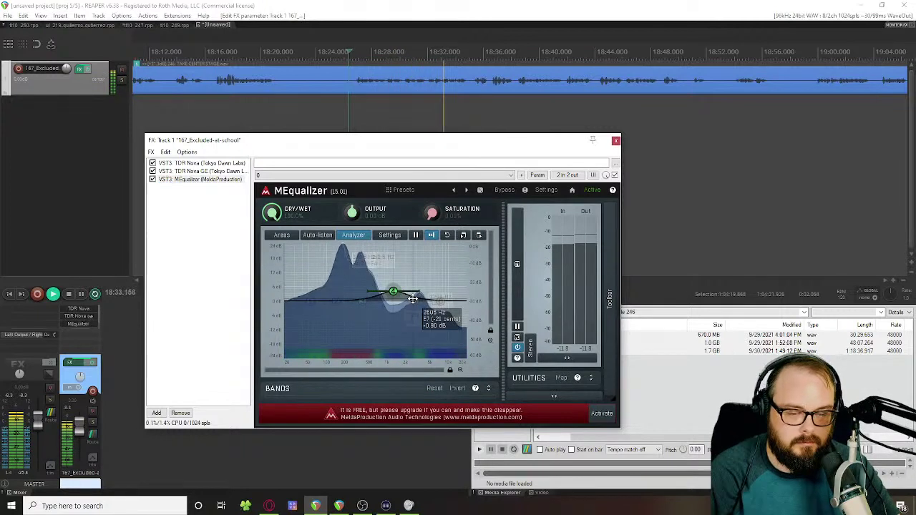
key("space")
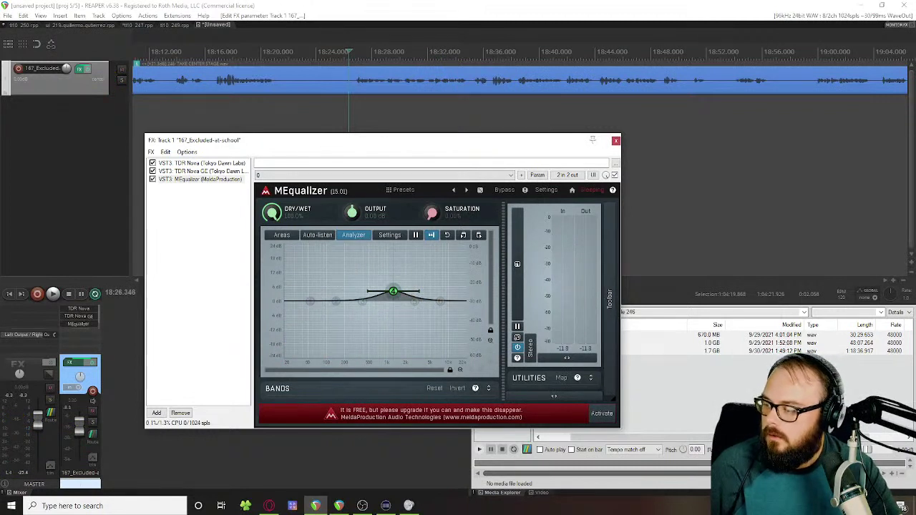
key("alt+Tab")
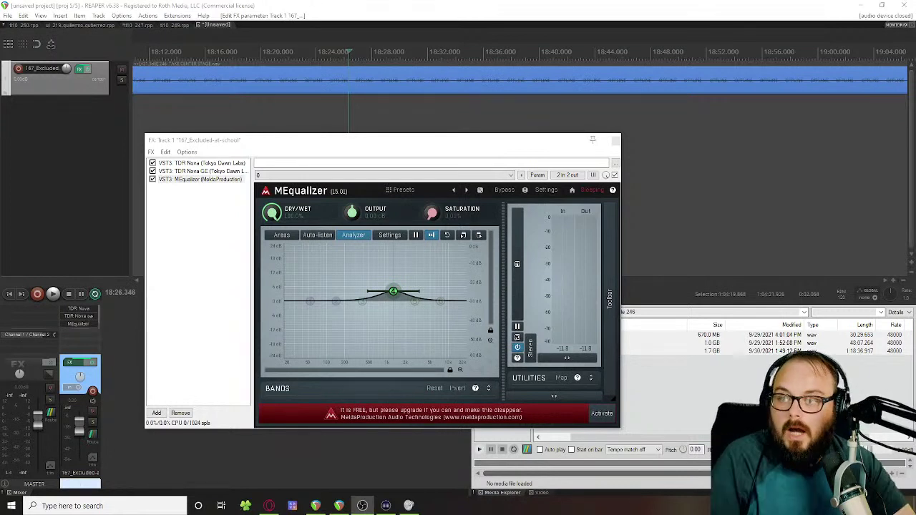
Step: Add the VST3 Scheps Omni Channel Mono after MEqualizer, and examine its EQ section
left_click(156, 413)
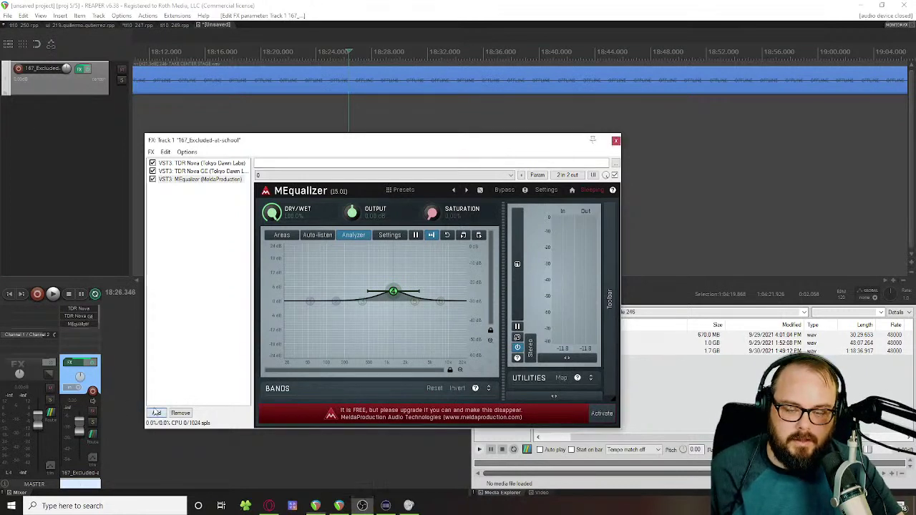
type("sche")
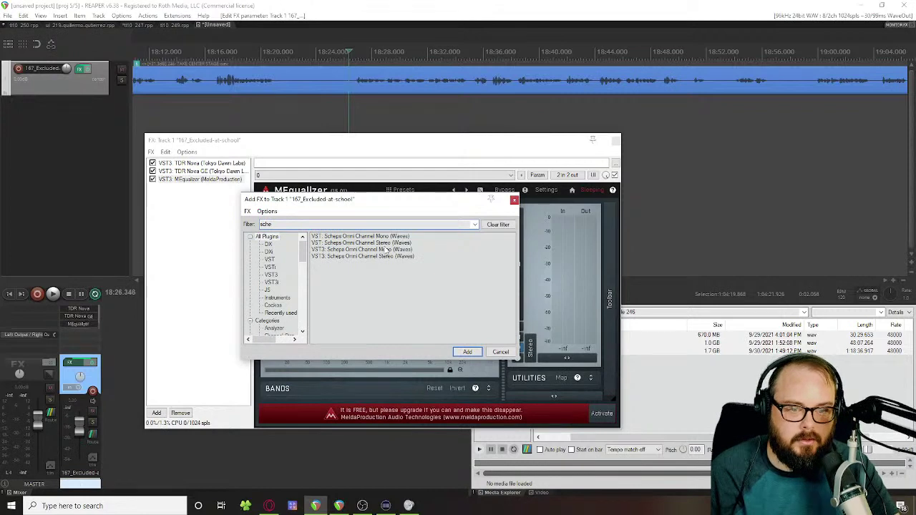
left_click(387, 250)
double_click(387, 250)
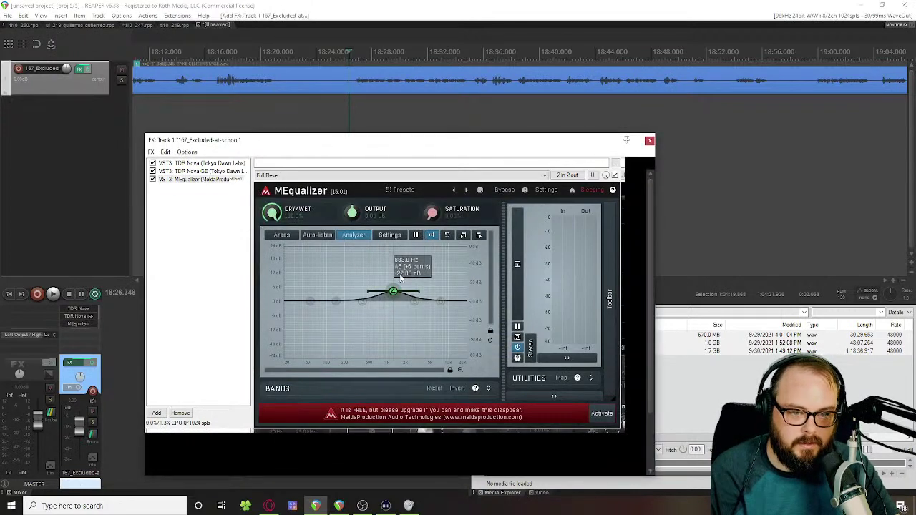
left_click_drag(436, 141, 418, 65)
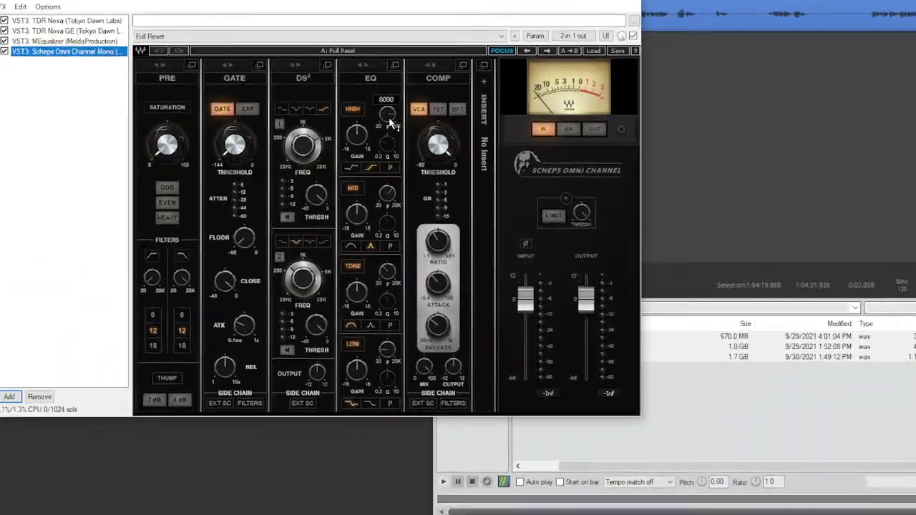
mouse_move(438, 168)
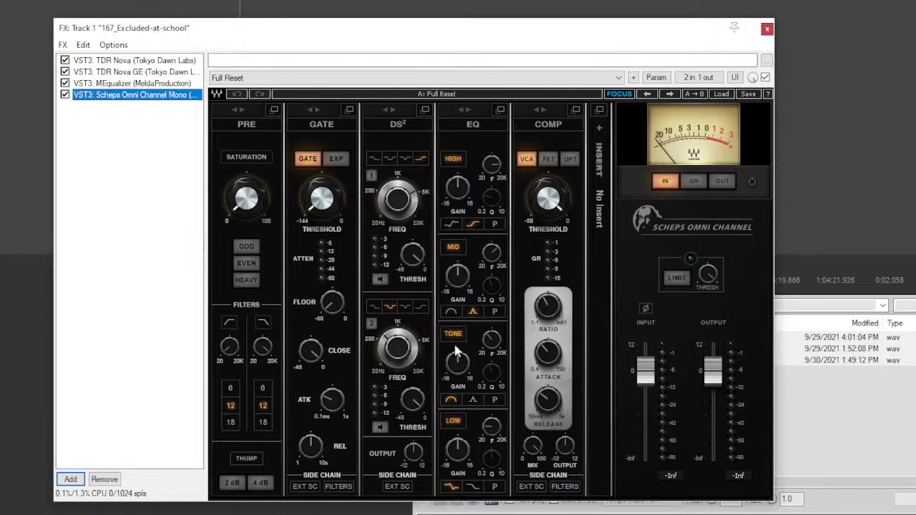
mouse_move(489, 166)
Step: Add a second TDR Nova GE at the end of the chain, and open its analyzer source options
left_click(70, 480)
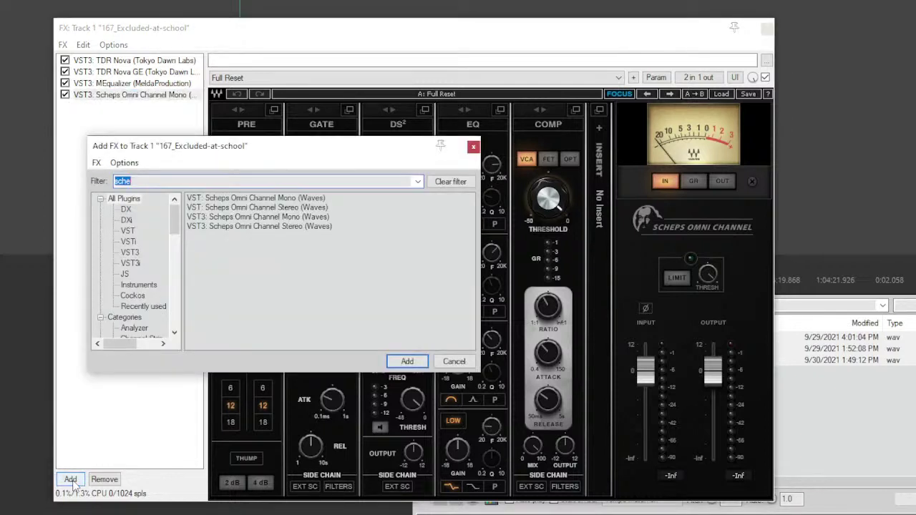
type("nova")
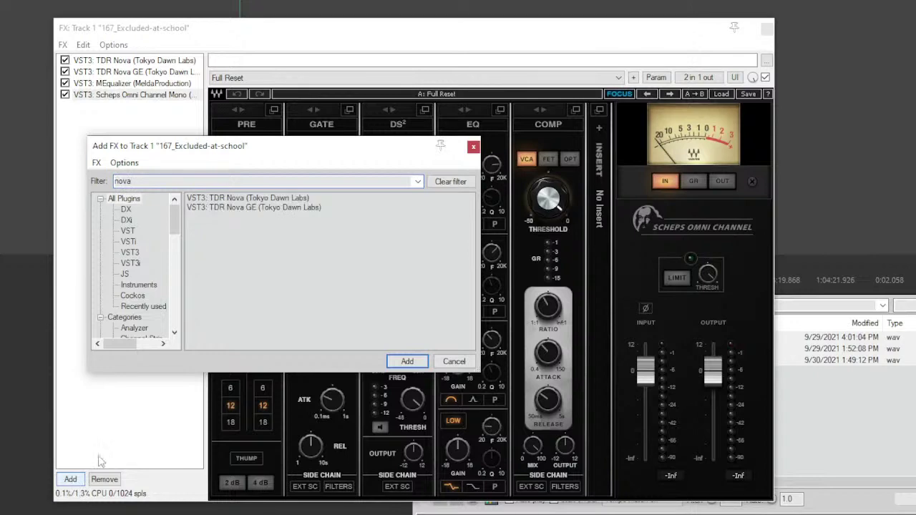
double_click(227, 207)
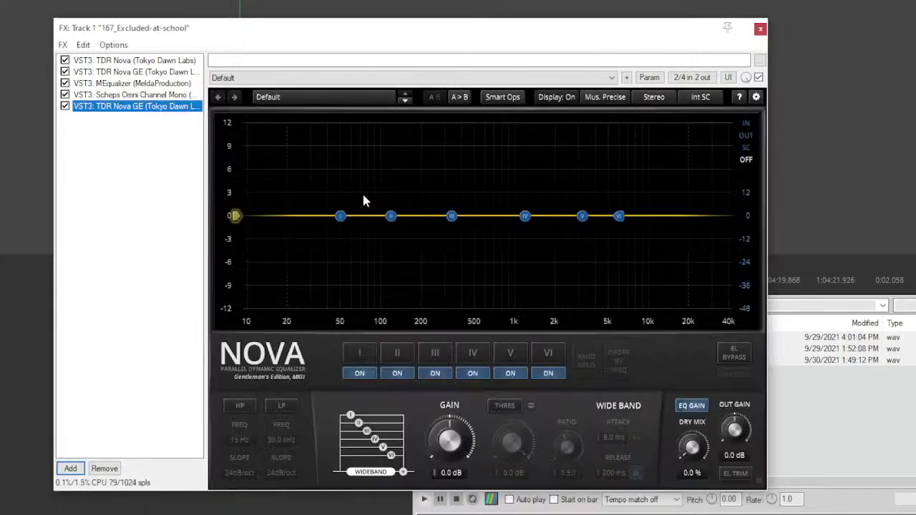
right_click(362, 194)
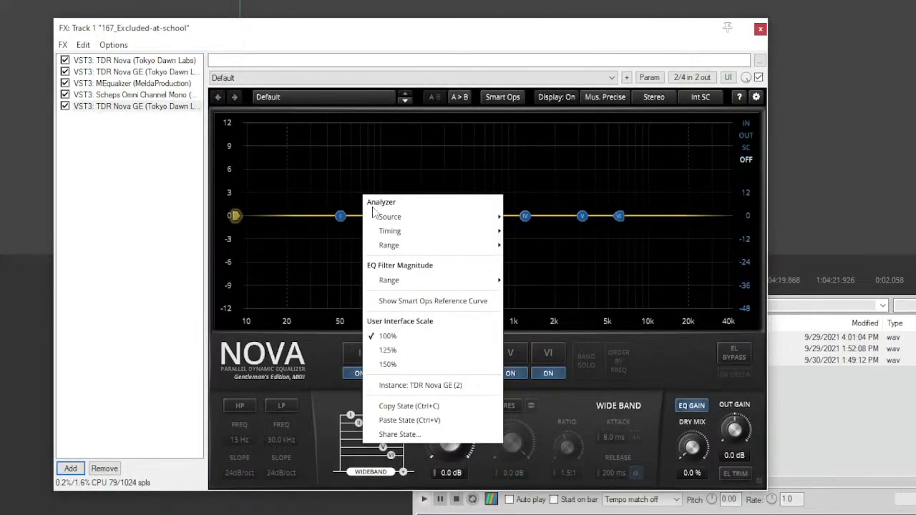
mouse_move(374, 217)
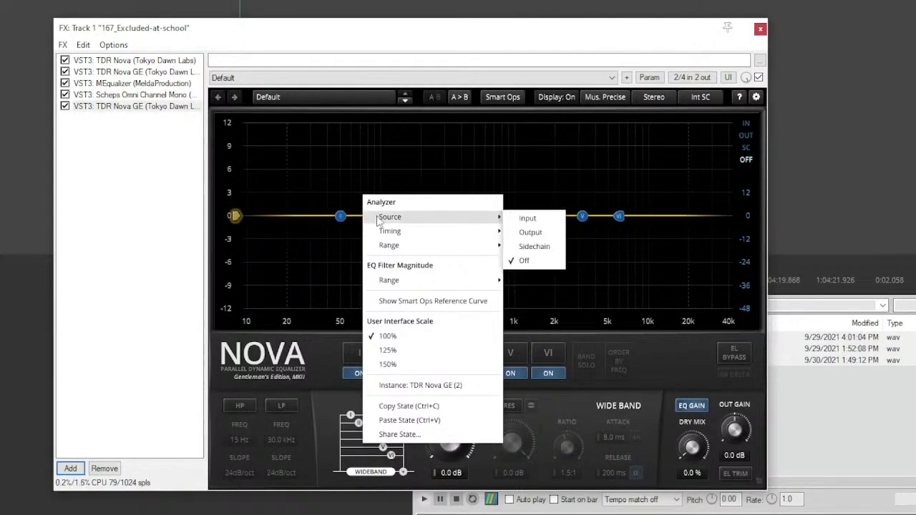
Step: Enable bands II, IV and V in the first Nova GE, set II to -5.7 dB at 466 Hz and III to 6.3 dB at 777 Hz
left_click(170, 72)
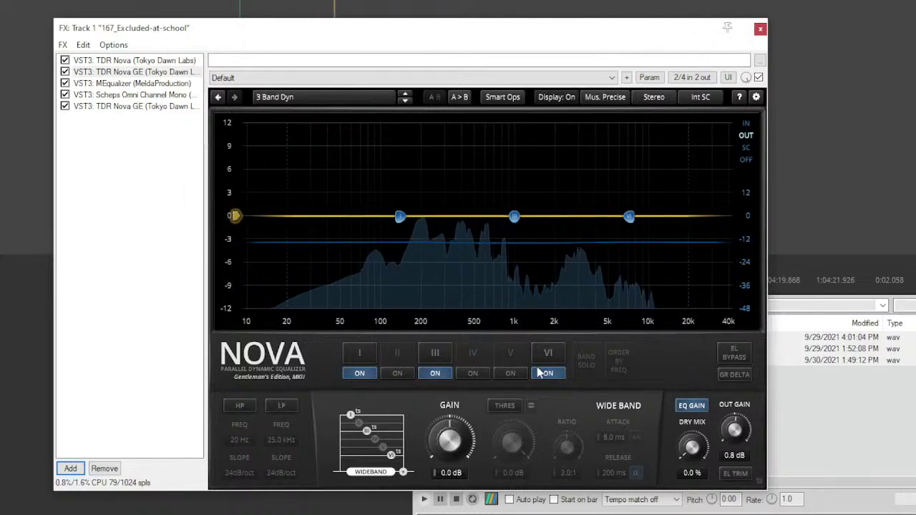
left_click(510, 373)
left_click(472, 373)
left_click(397, 373)
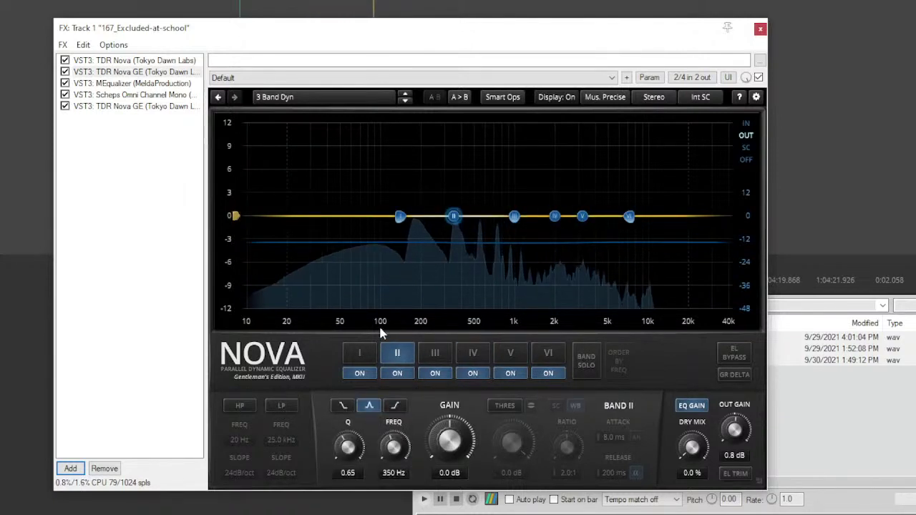
left_click_drag(455, 215, 472, 253)
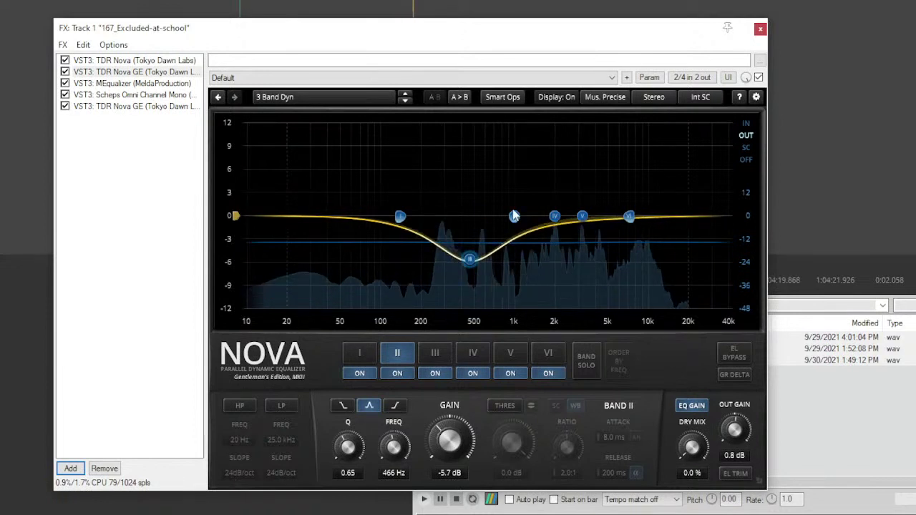
left_click_drag(513, 216, 500, 168)
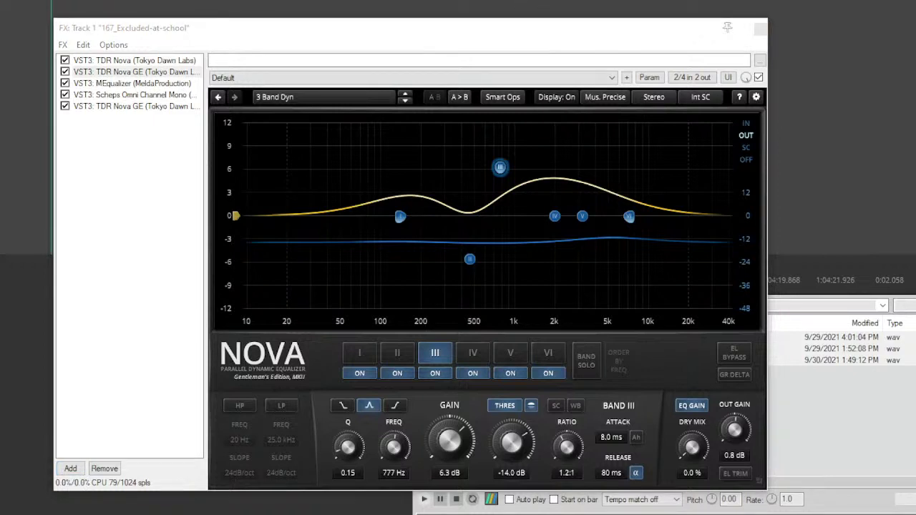
Step: Remove all plug-ins from the track's FX chain, from TDR Nova through the second Nova GE
left_click(130, 107)
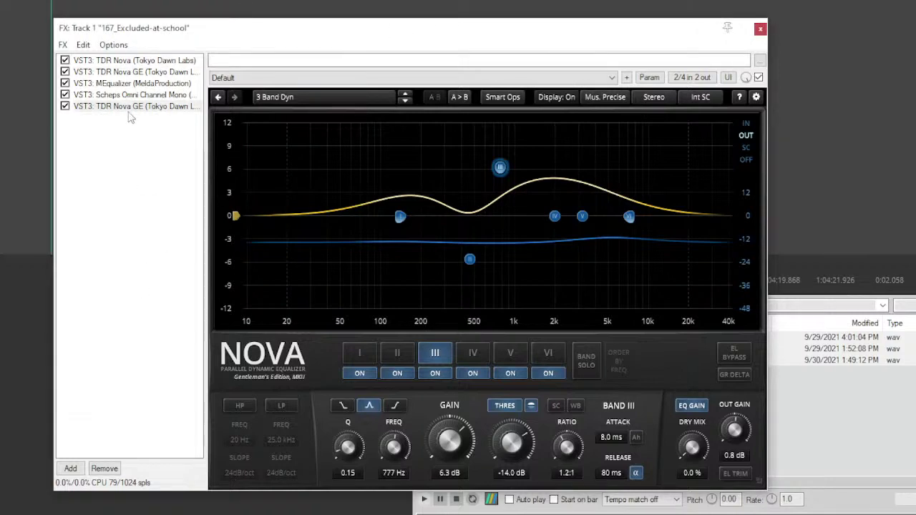
left_click(126, 64, "shift")
key("Delete")
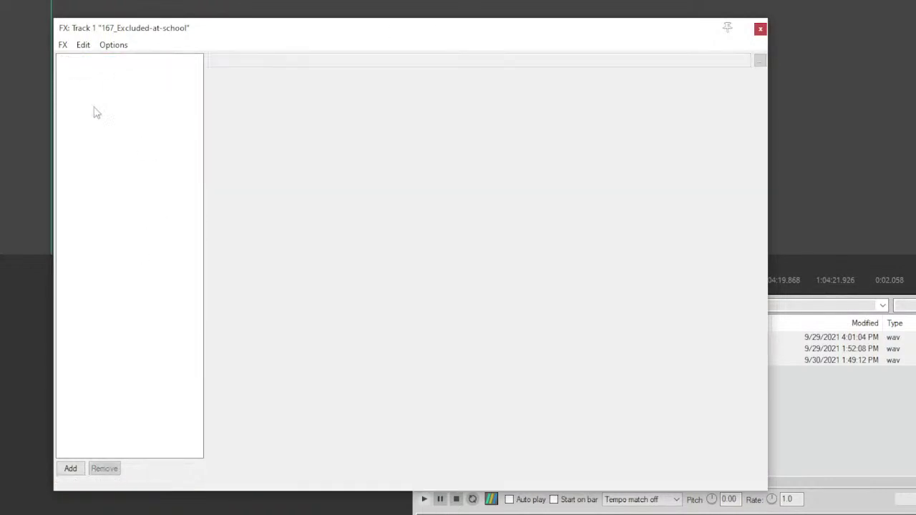
Step: Add the VST ReaComp (Cockos) compressor to the track's empty FX chain
left_click(70, 469)
type("re")
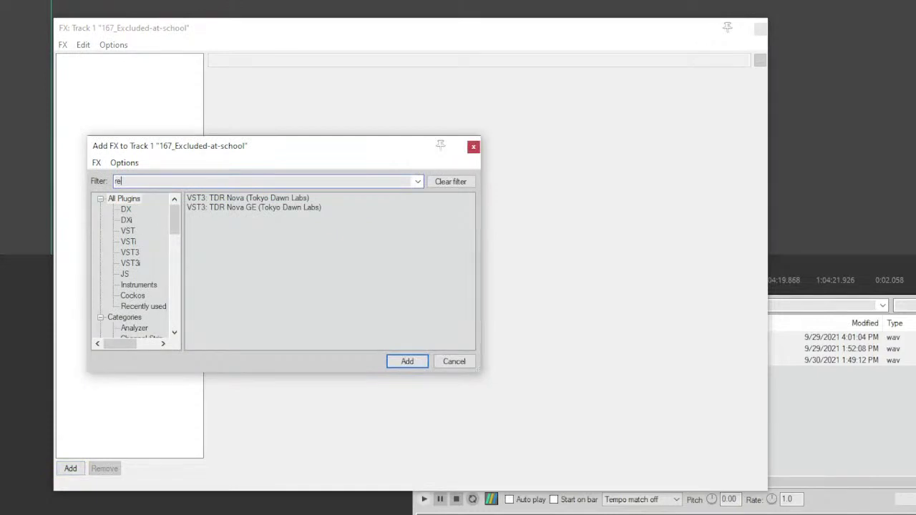
type("acop,")
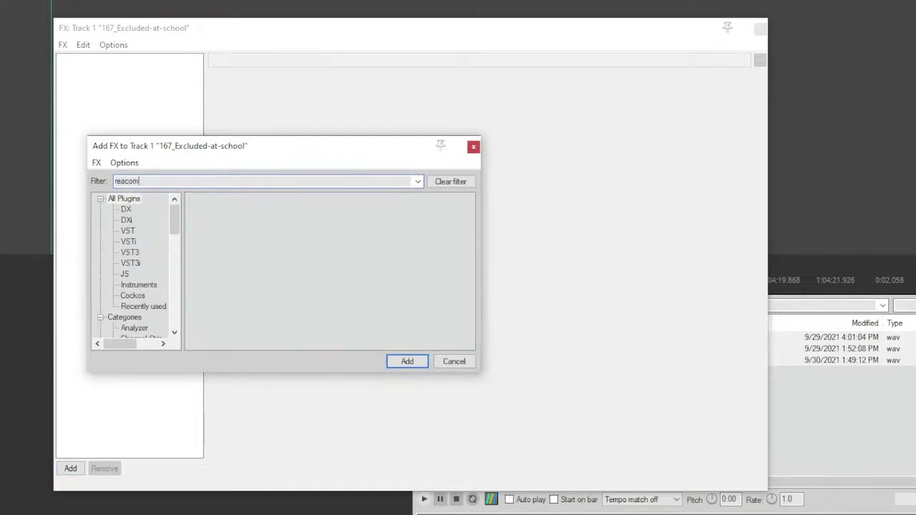
type("p")
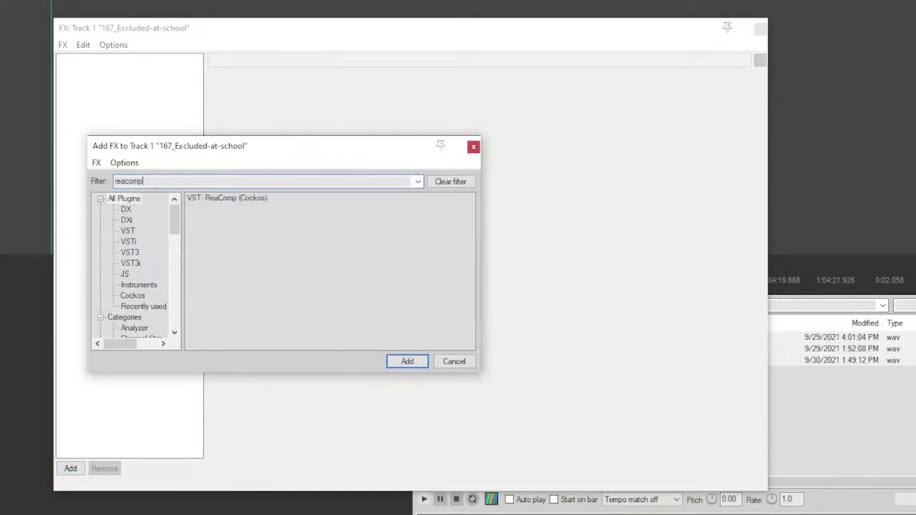
double_click(239, 198)
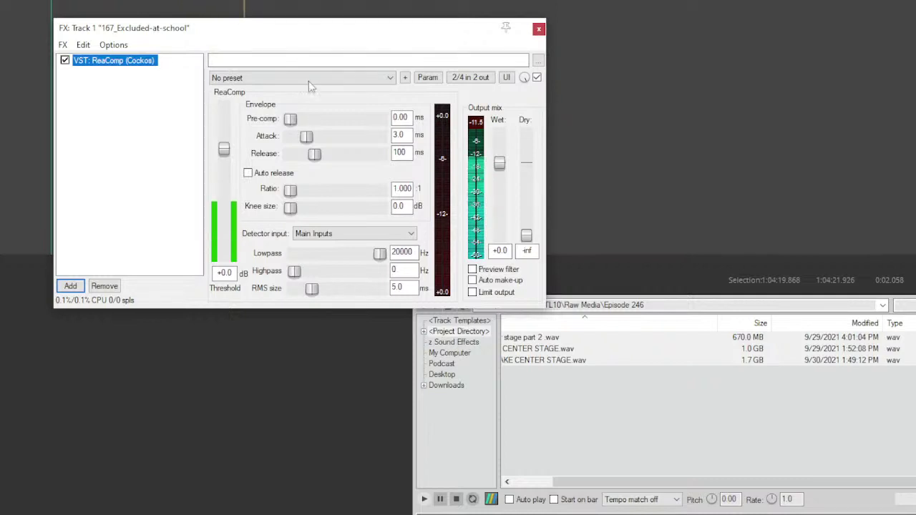
Step: Try ReaComp's ratio at 2.61:1, reset it to its default, and set it to 4.71:1
mouse_move(290, 119)
left_mouse_down()
mouse_move(356, 123)
mouse_move(290, 119)
left_mouse_up()
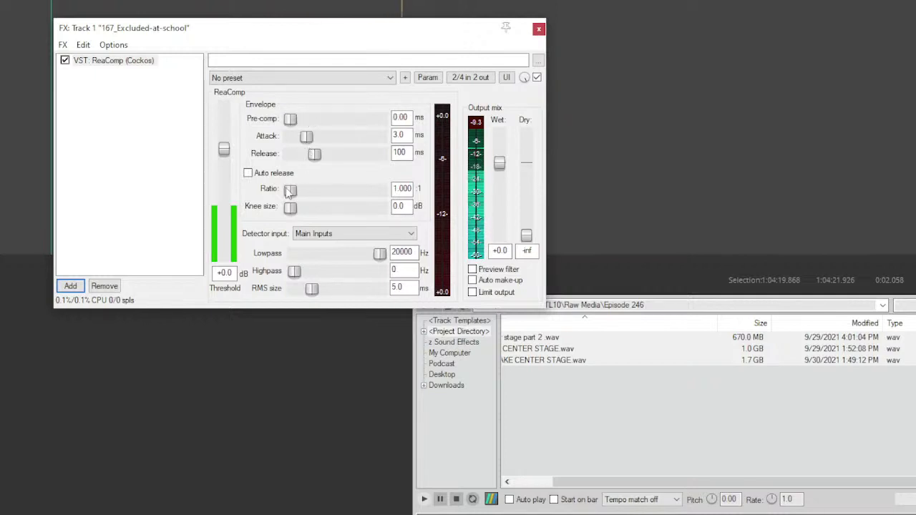
left_click_drag(293, 190, 322, 189)
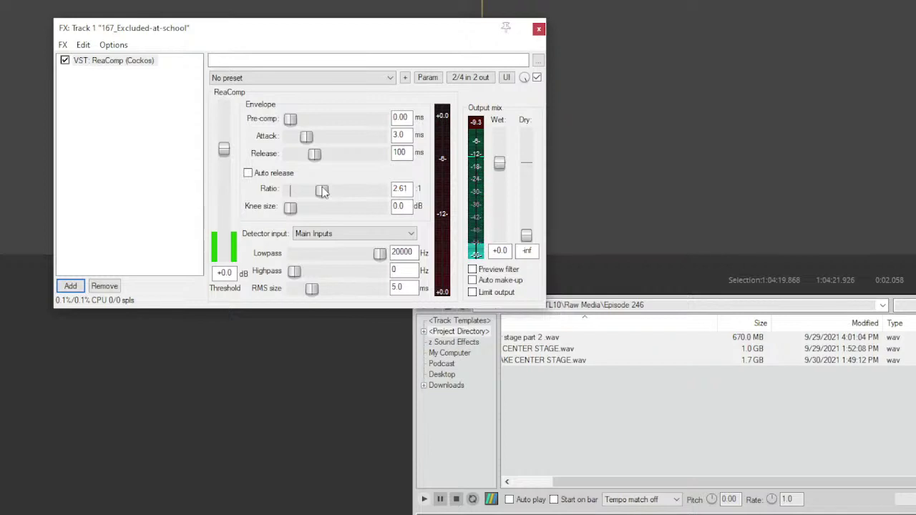
double_click(322, 190)
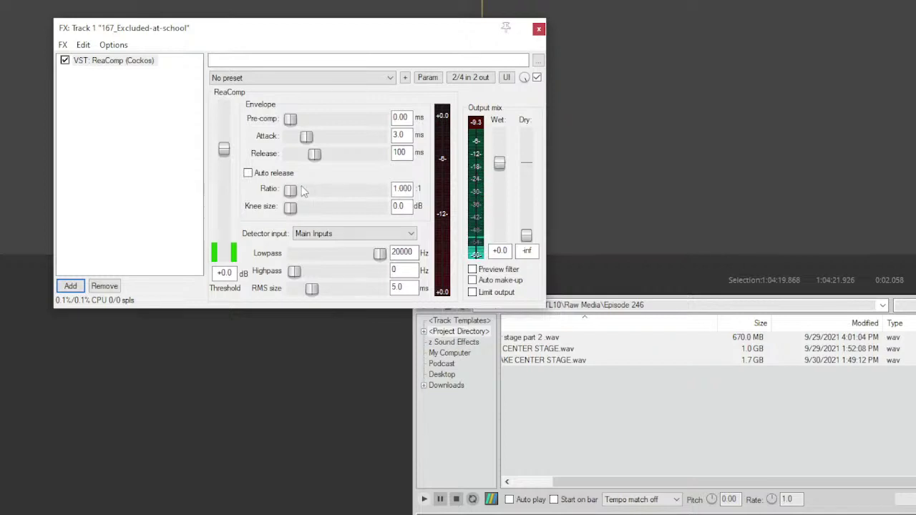
left_click_drag(293, 190, 334, 190)
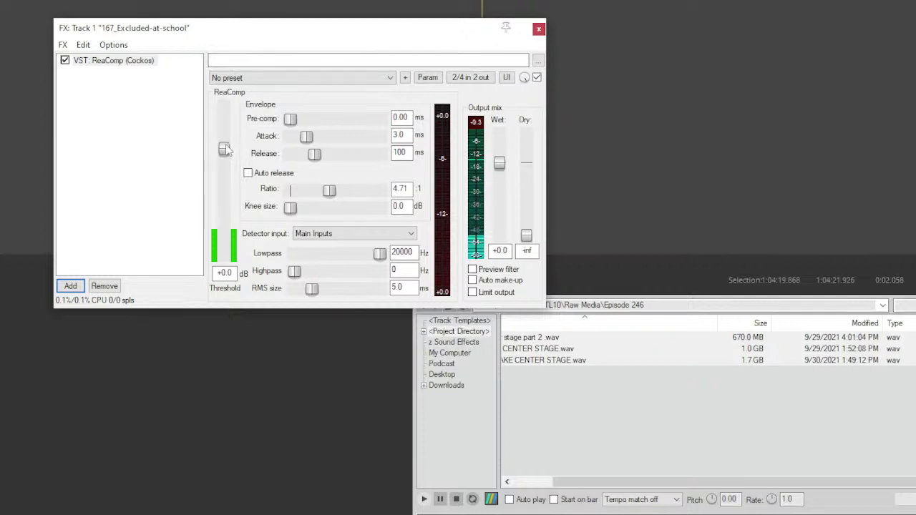
Step: Lower ReaComp's threshold to -22.2 dB and select the recording's 19:27.866 to 19:35.569 passage
left_click_drag(226, 148, 225, 205)
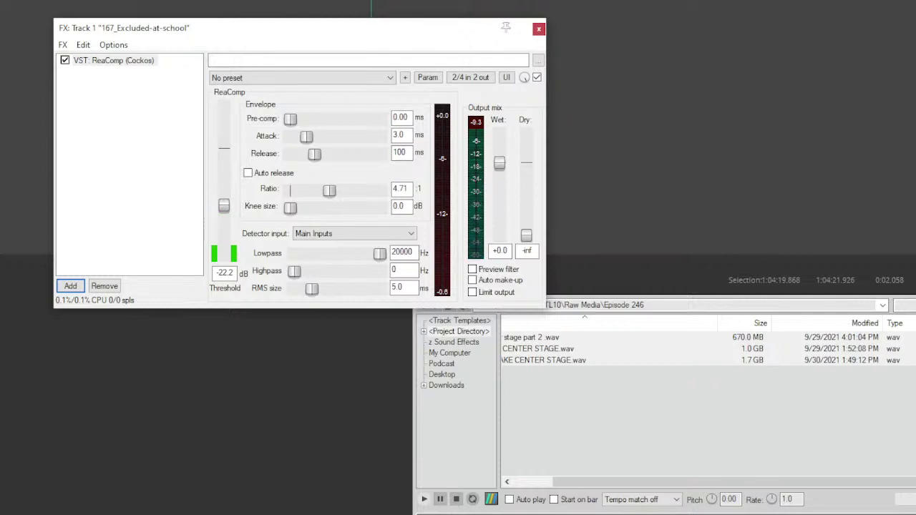
left_click(609, 2)
left_click_drag(535, 2, 646, 1)
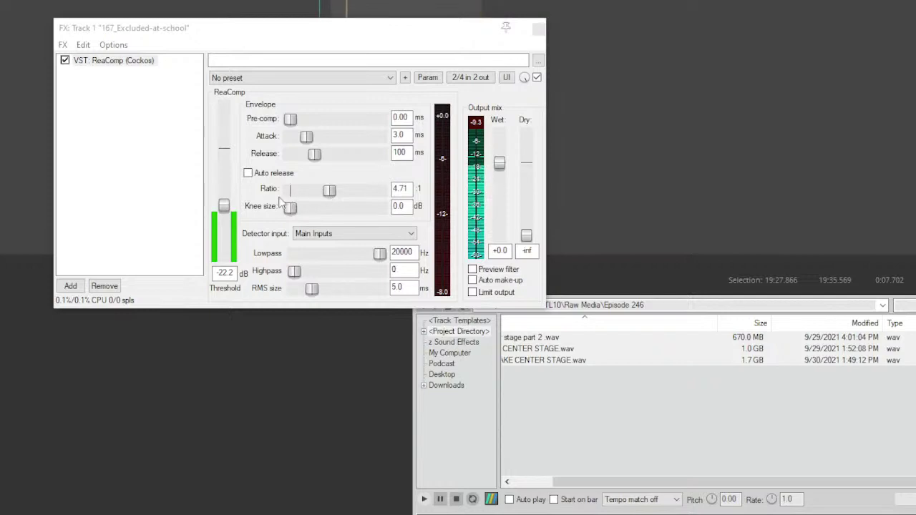
Step: Set ReaComp's threshold to -16.3 dB and its dry output level to -42.9
left_click_drag(225, 212, 225, 192)
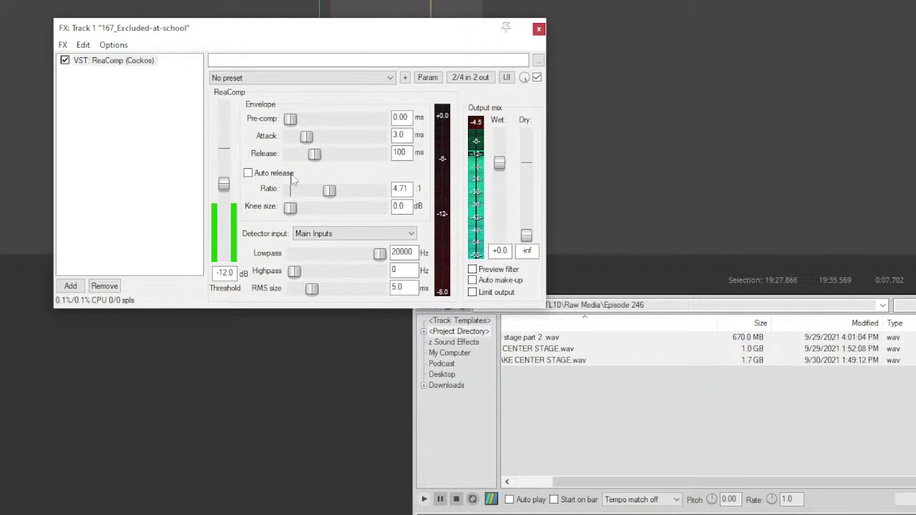
mouse_move(224, 185)
left_mouse_down()
mouse_move(228, 207)
mouse_move(226, 197)
left_mouse_up()
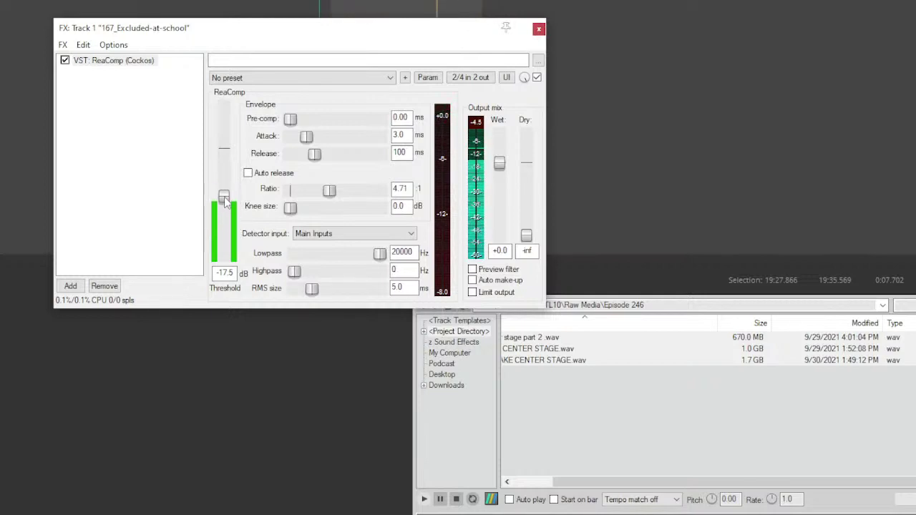
left_click_drag(225, 201, 224, 195)
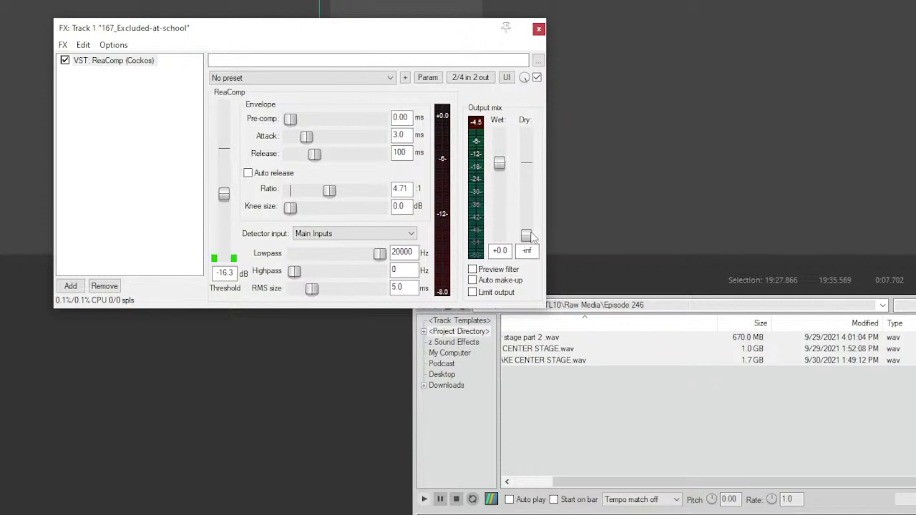
left_click_drag(530, 242, 529, 217)
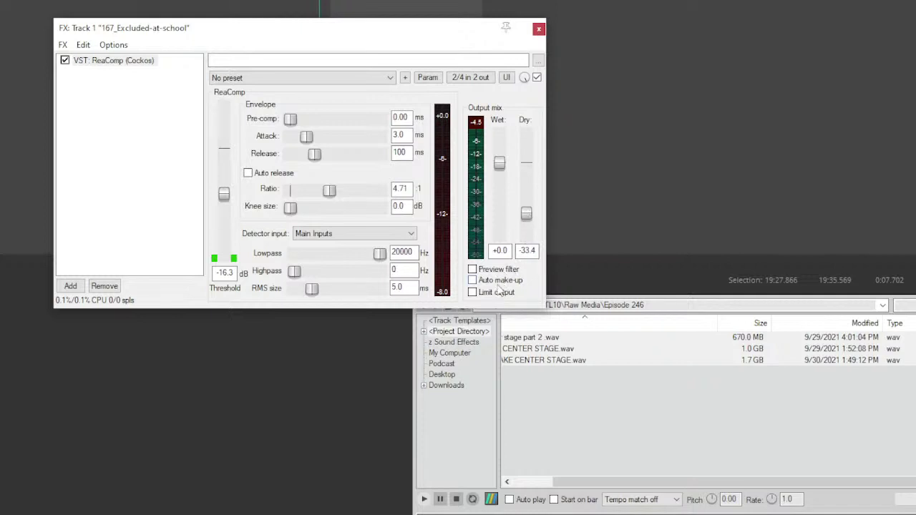
mouse_move(528, 216)
left_mouse_down()
mouse_move(528, 181)
mouse_move(535, 226)
left_mouse_up()
Step: Add the VST3 TDR Kotelnikov compressor after ReaComp in the track's FX chain
left_click(71, 286)
type("kot")
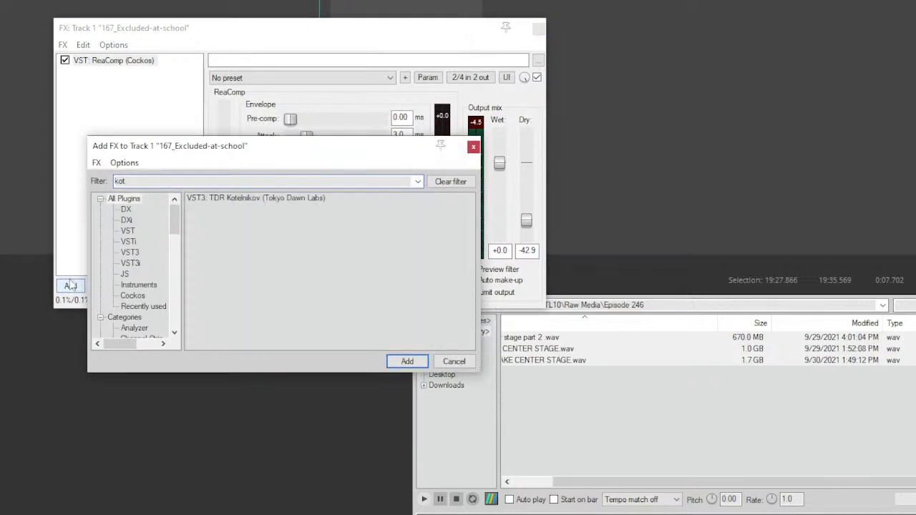
double_click(247, 197)
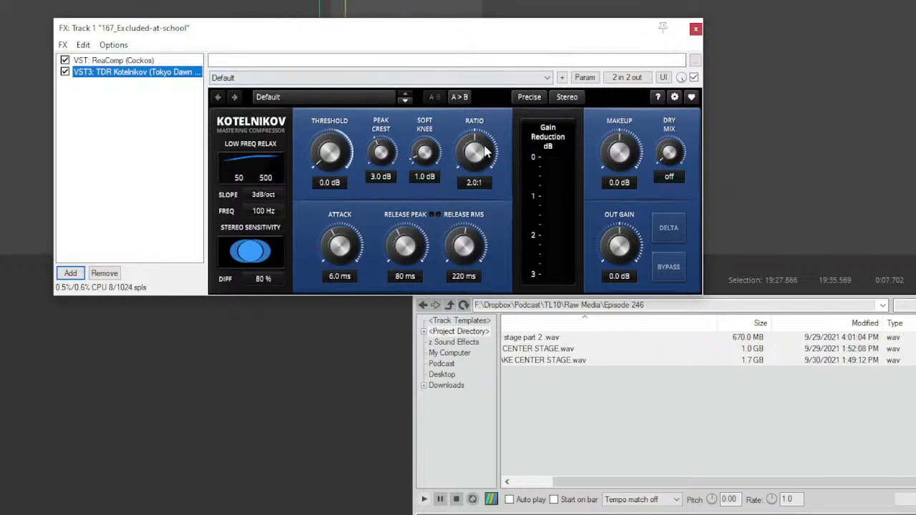
Step: Set Kotelnikov's ratio to 4.0:1, threshold to -18.0 dB and output gain to 4.0 dB
double_click(473, 183)
type("4")
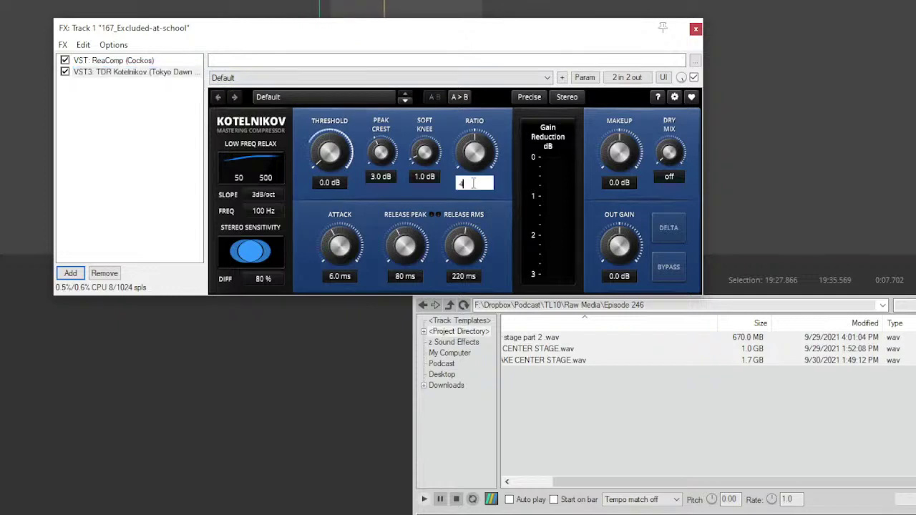
key("Return")
scroll(334, 148, "down", 2)
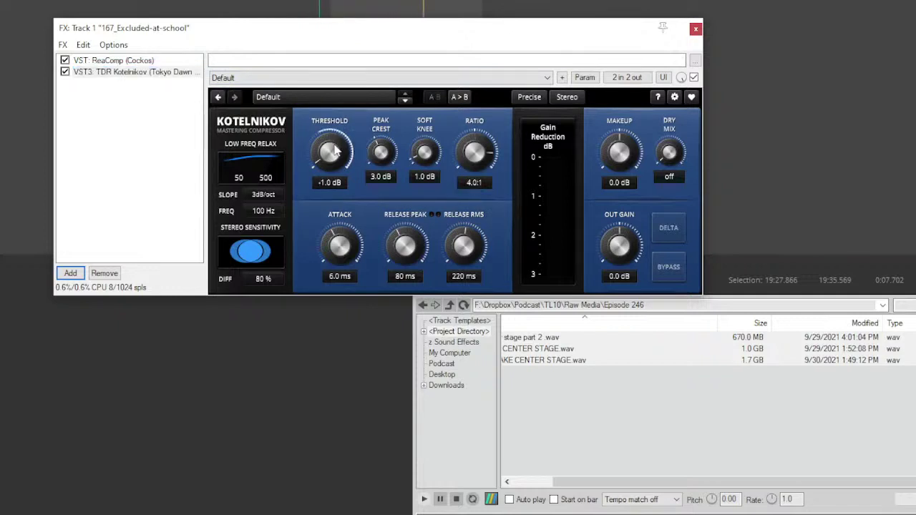
scroll(335, 149, "down", 6)
scroll(335, 148, "down", 2)
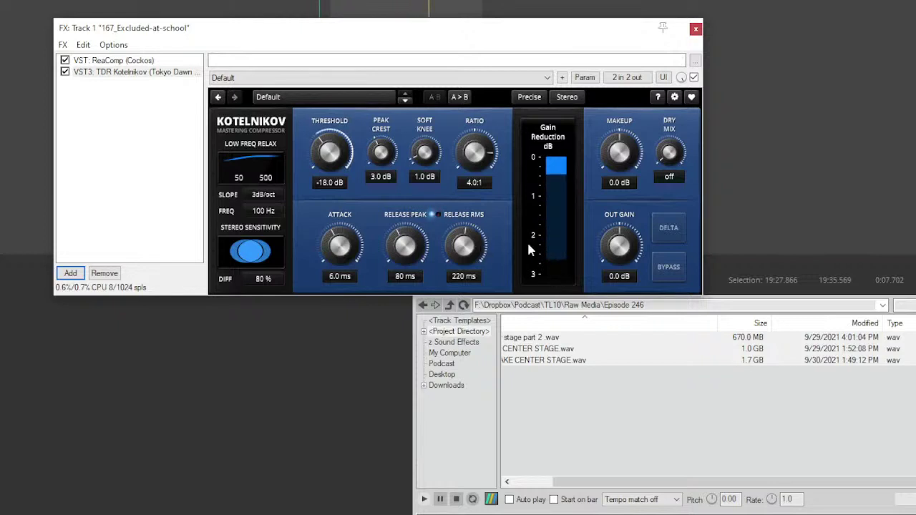
scroll(619, 261, "up", 4)
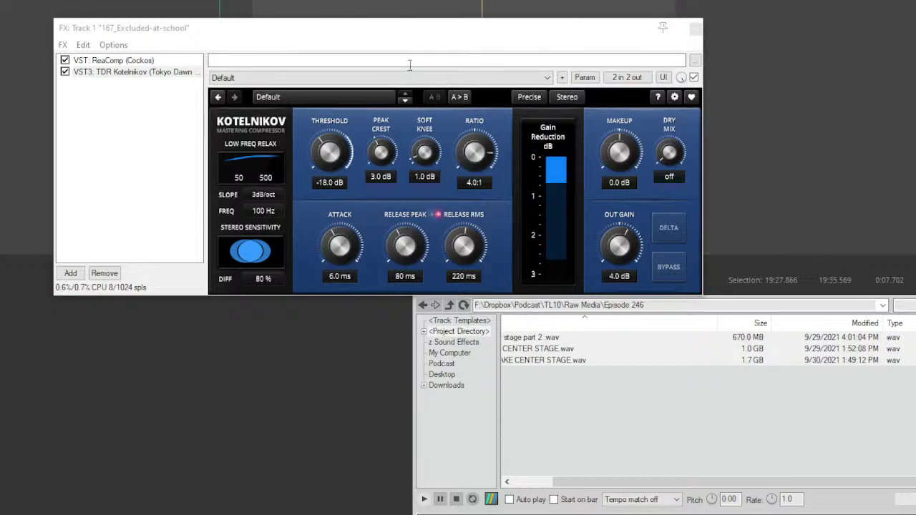
Step: Add the VST3 version of MCompressor (MeldaProduction) after TDR Kotelnikov
left_click(71, 273)
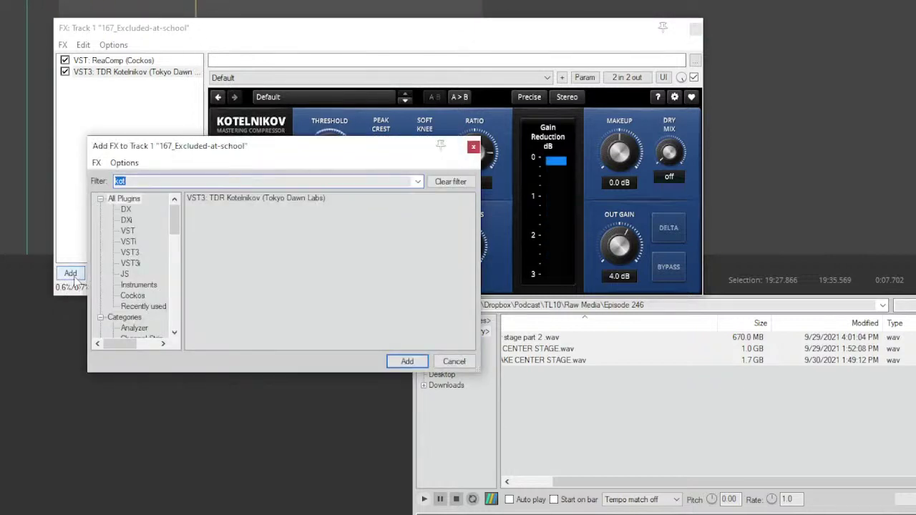
type("mcom")
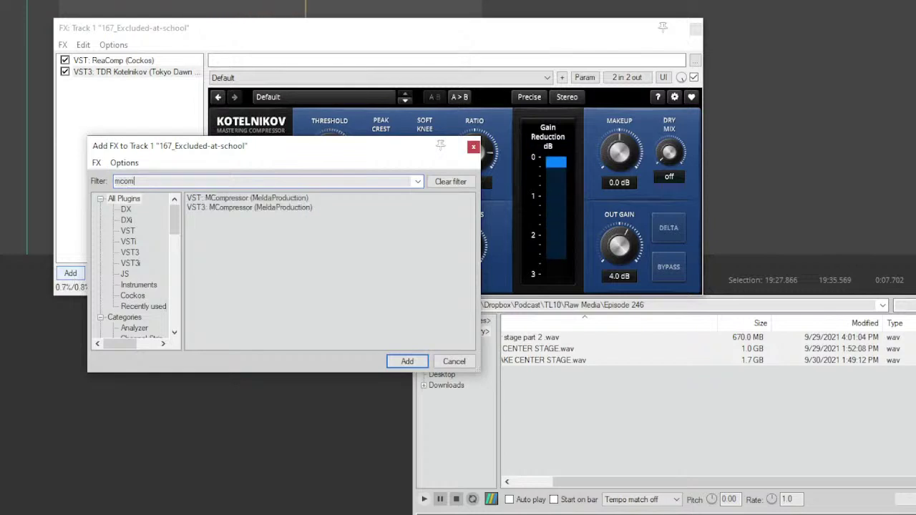
double_click(220, 207)
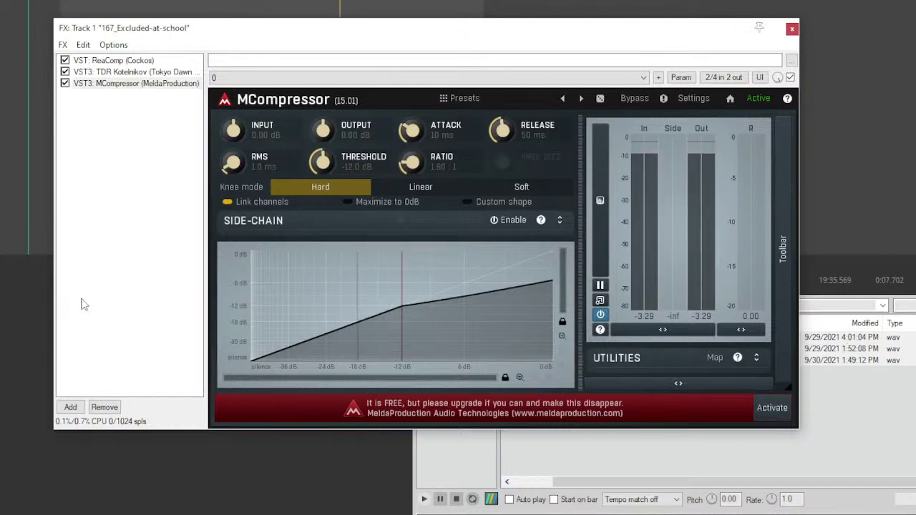
Step: Add the VST3 API-2500 Mono (Waves) compressor at the end of the FX chain
left_click(80, 408)
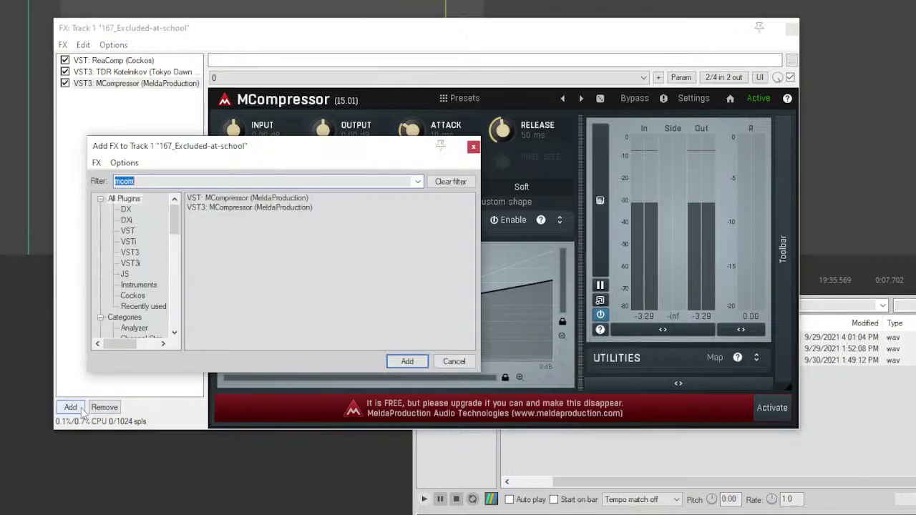
type("250")
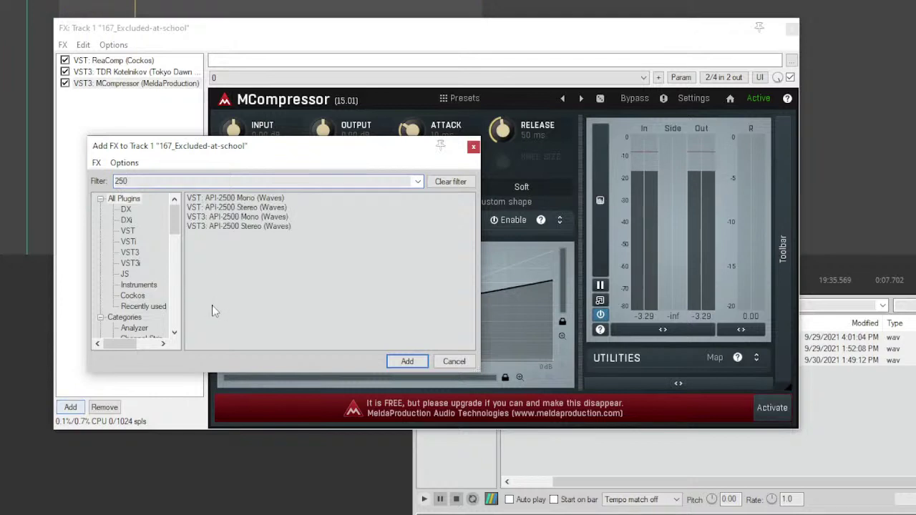
double_click(236, 216)
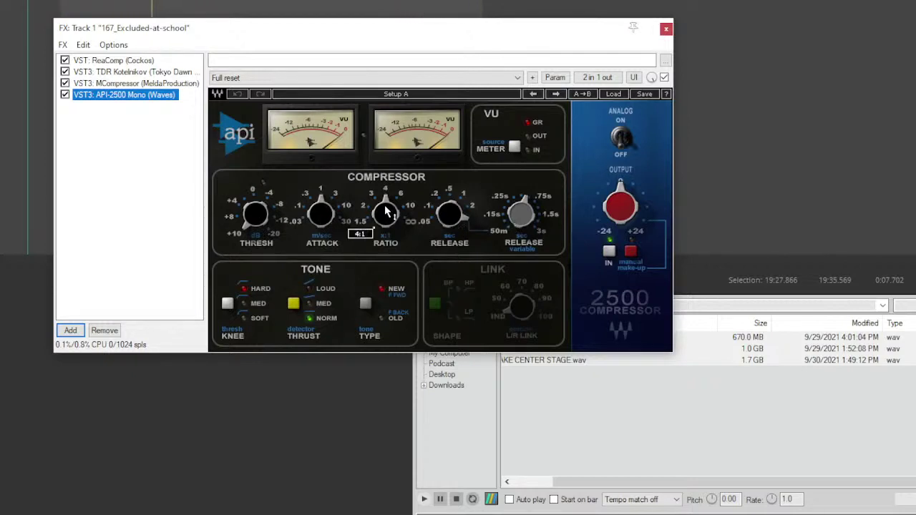
Step: Compare ratio controls: vary Kotelnikov's from 3.4:1 to 4.2:1, and step the API-2500's to 3:1 and back to 4:1
scroll(386, 211, "up", 1)
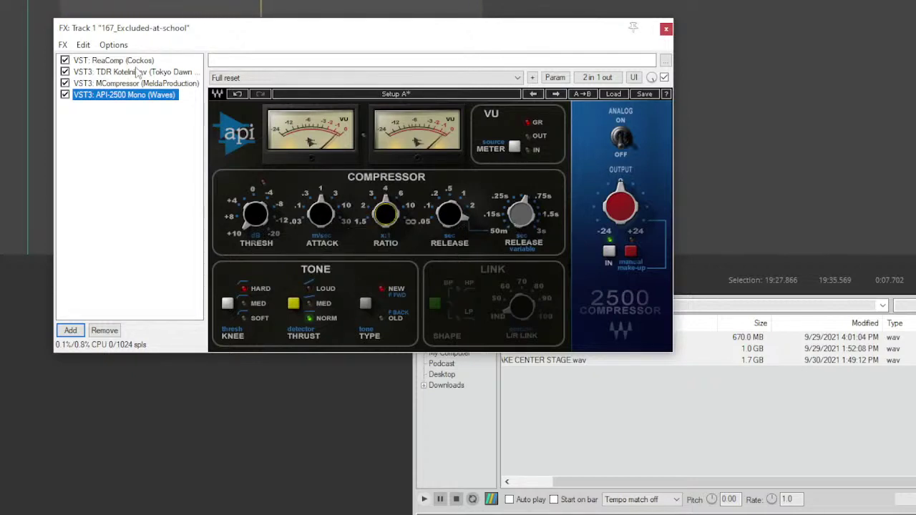
left_click(137, 73)
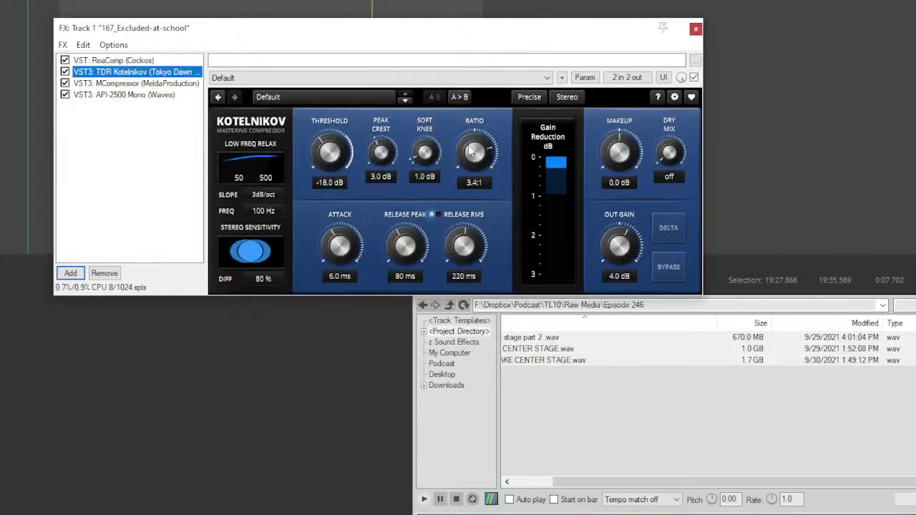
scroll(470, 151, "up", 2)
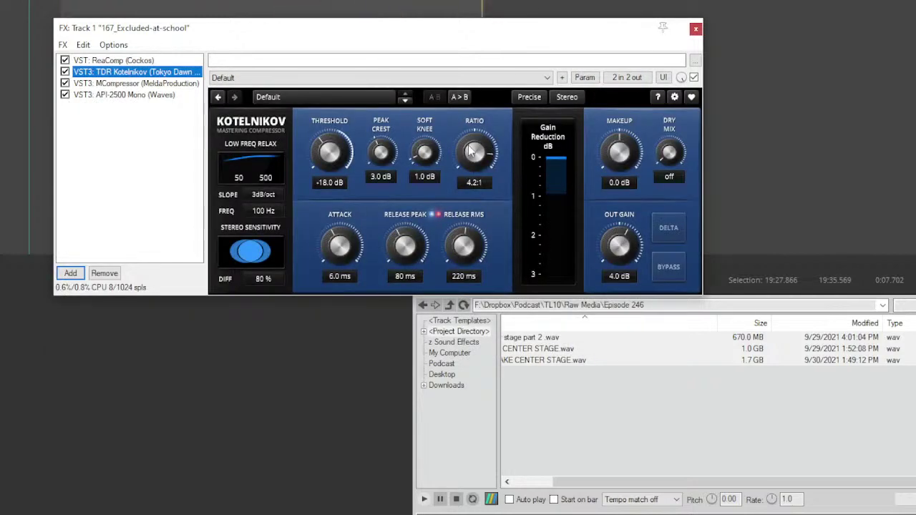
scroll(471, 150, "down", 1)
left_click(108, 95)
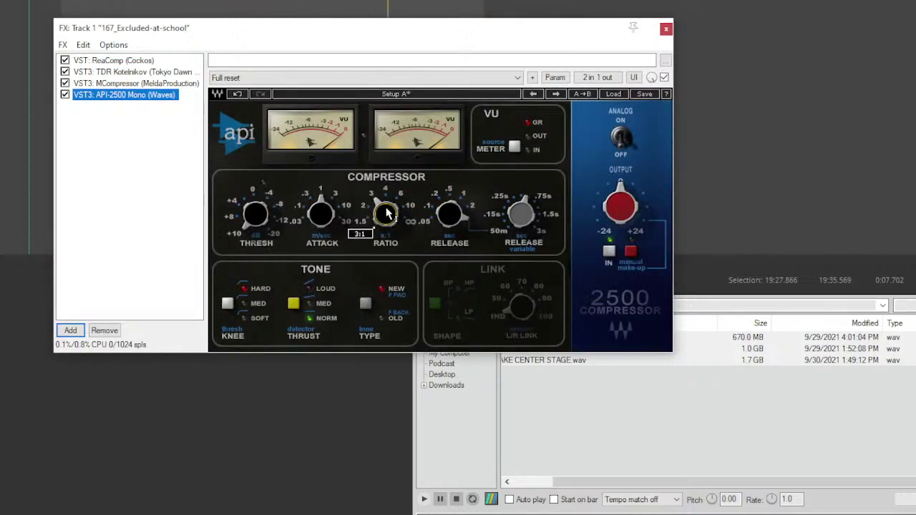
scroll(387, 214, "down", 1)
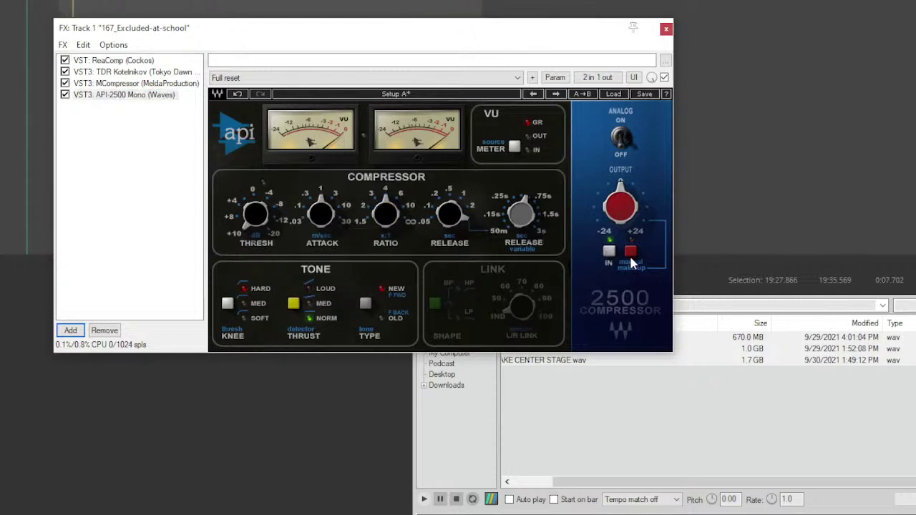
Step: Raise the API-2500's output slightly with manual make-up on, and switch its meter source to IN and back to GR
scroll(613, 215, "up", 2)
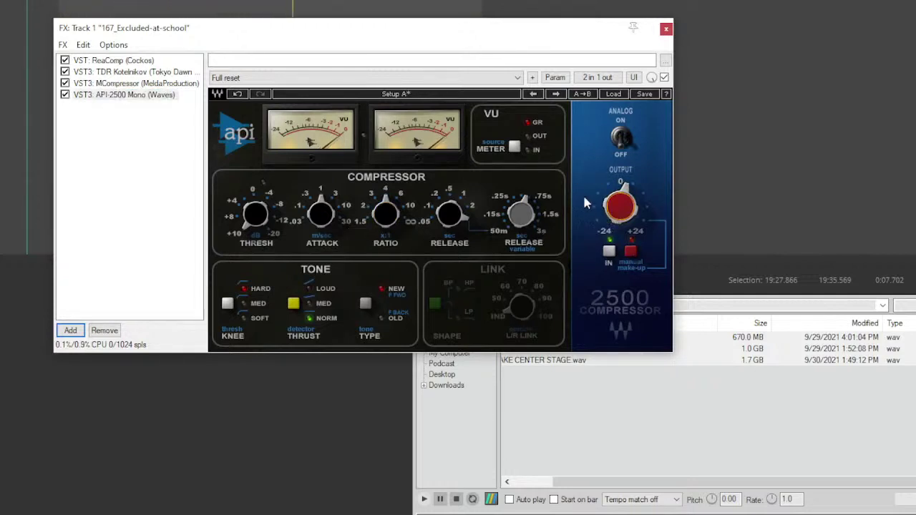
left_click(515, 150)
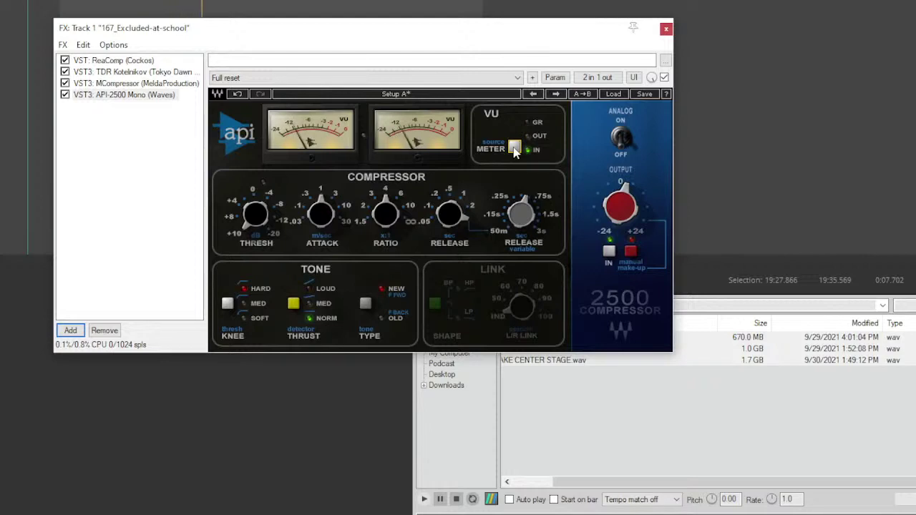
left_click(515, 150)
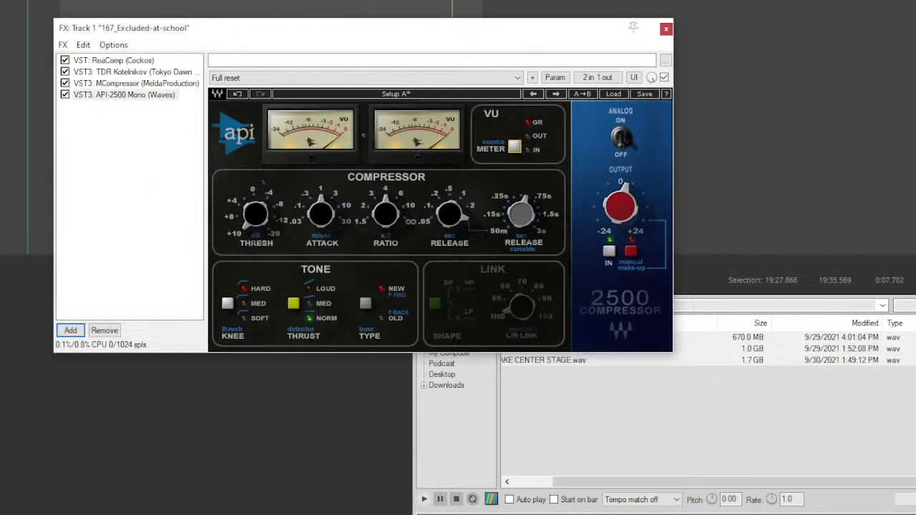
Step: Add the VST3 Scheps Omni Channel Mono (Waves) plug-in to the end of the track's FX chain
left_click(80, 330)
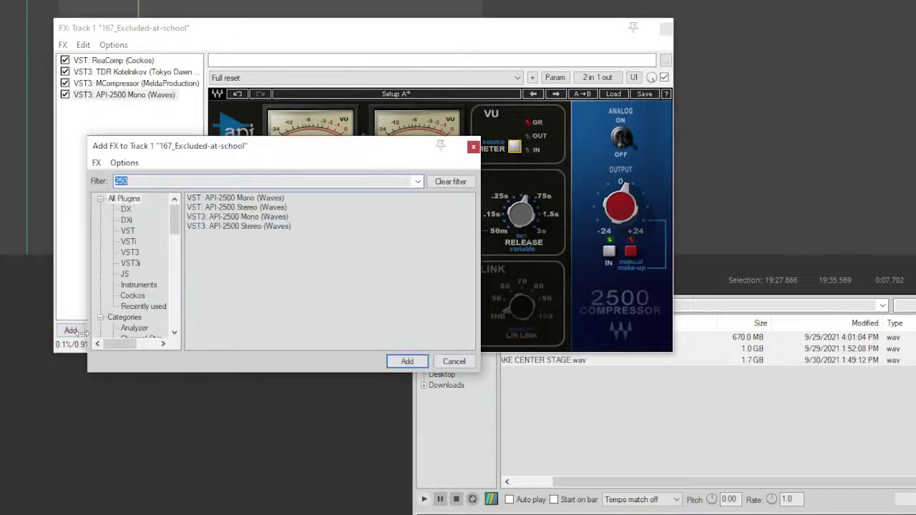
type("sche")
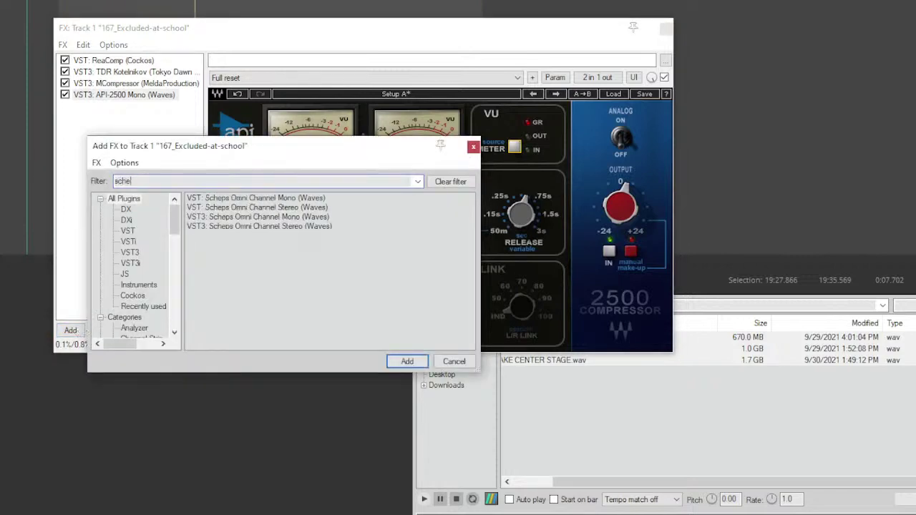
left_click(235, 217)
double_click(236, 221)
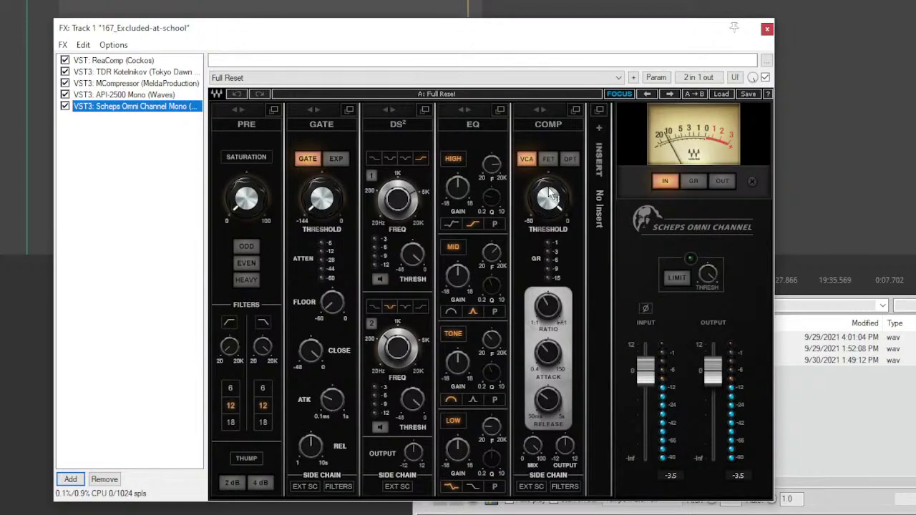
Step: Adjust the threshold and ratio in the Scheps Omni Channel's COMP section, and open TDR Kotelnikov for comparison
left_click_drag(548, 199, 549, 192)
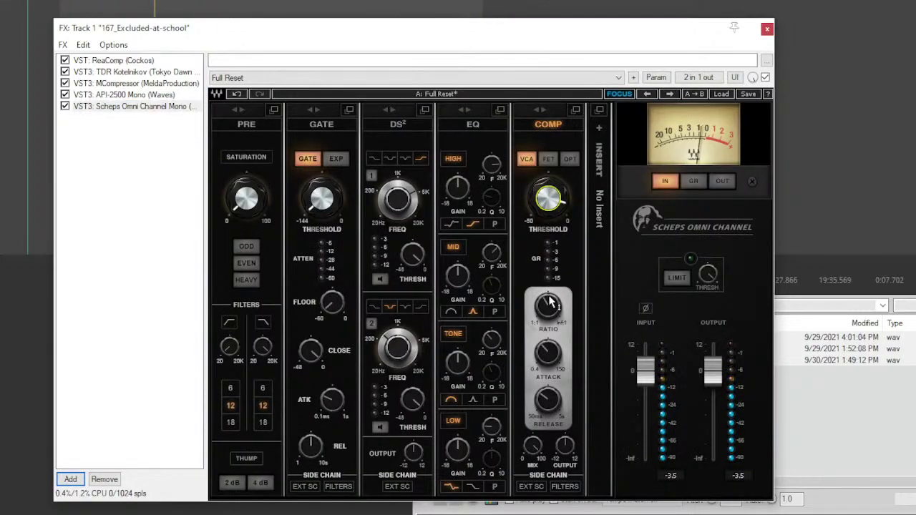
left_click_drag(548, 306, 548, 301)
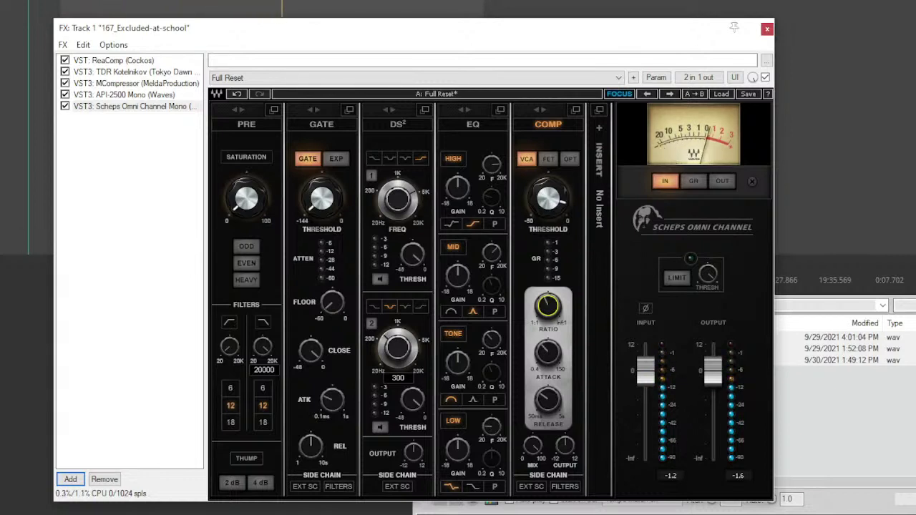
left_click(136, 72)
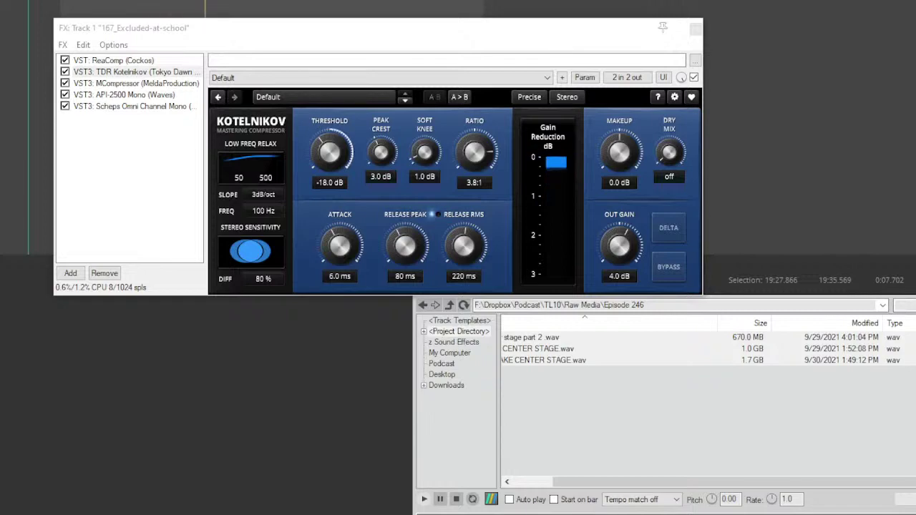
Step: Remove all the compressor plug-ins from the track's FX chain
left_click(179, 108)
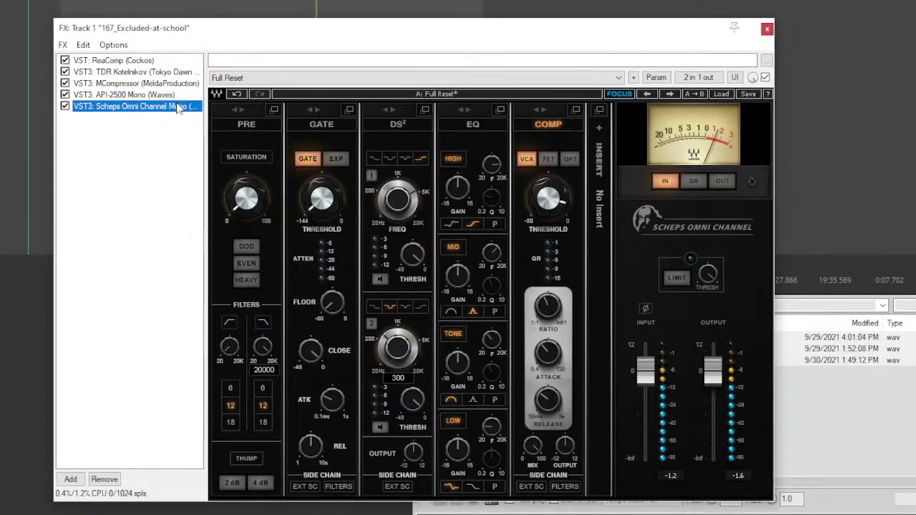
left_click(150, 68, "shift")
key("Delete")
key("Delete")
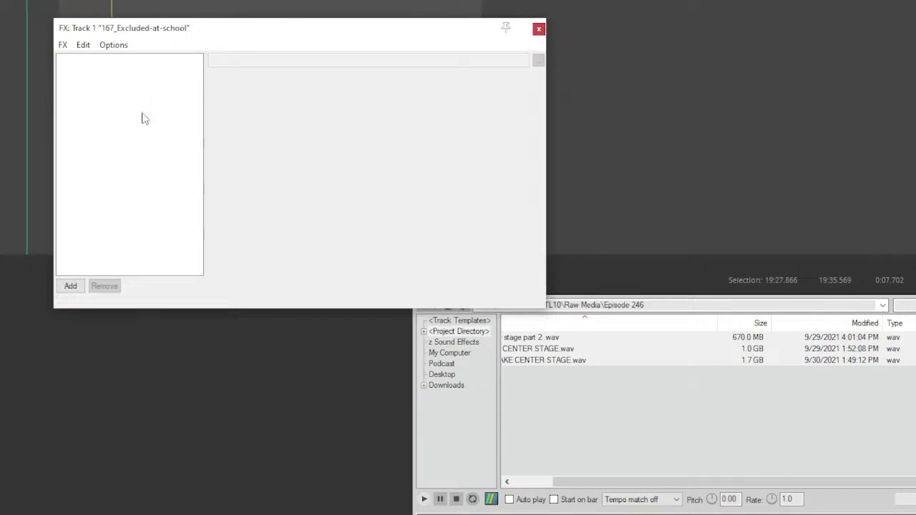
Step: Add the VST3 RX 9 De-reverb (iZotope) plug-in to the empty FX chain
left_click(69, 286)
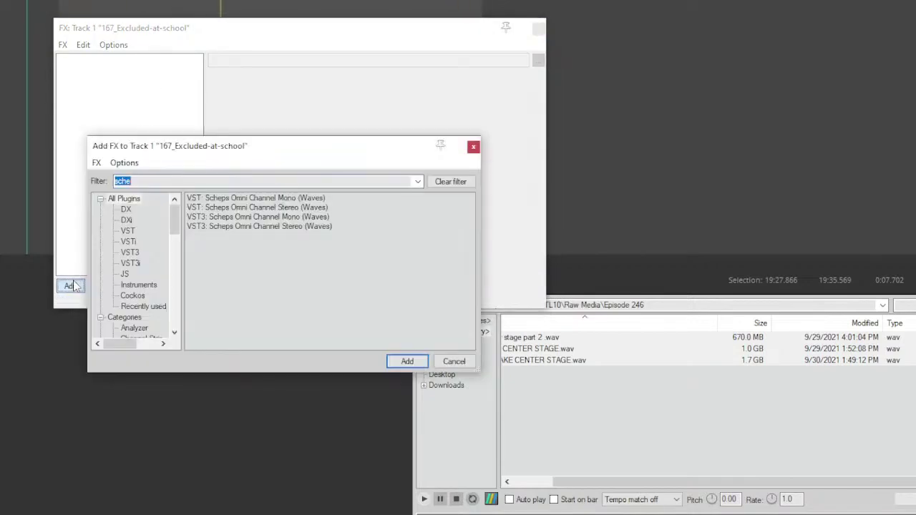
type("reverb")
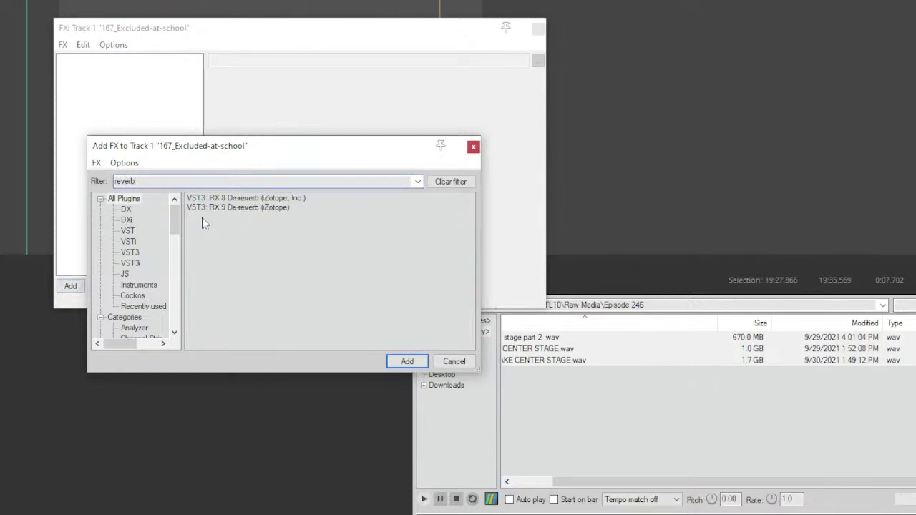
left_click(214, 207)
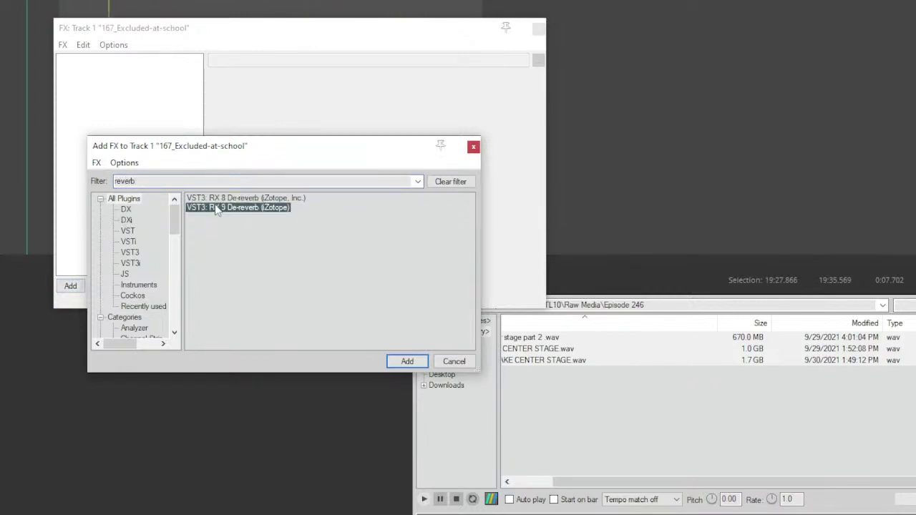
double_click(217, 208)
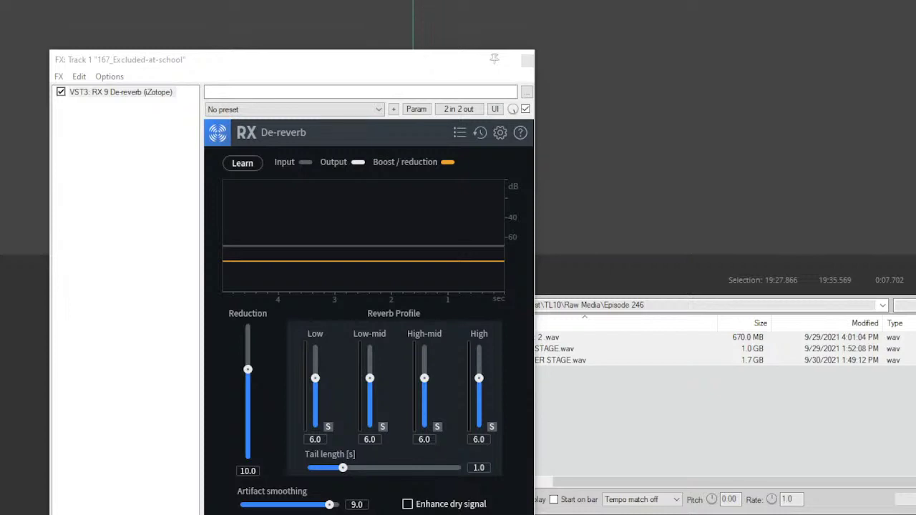
Step: Have De-reverb learn the reverb profile from the playing recording
left_click(243, 163)
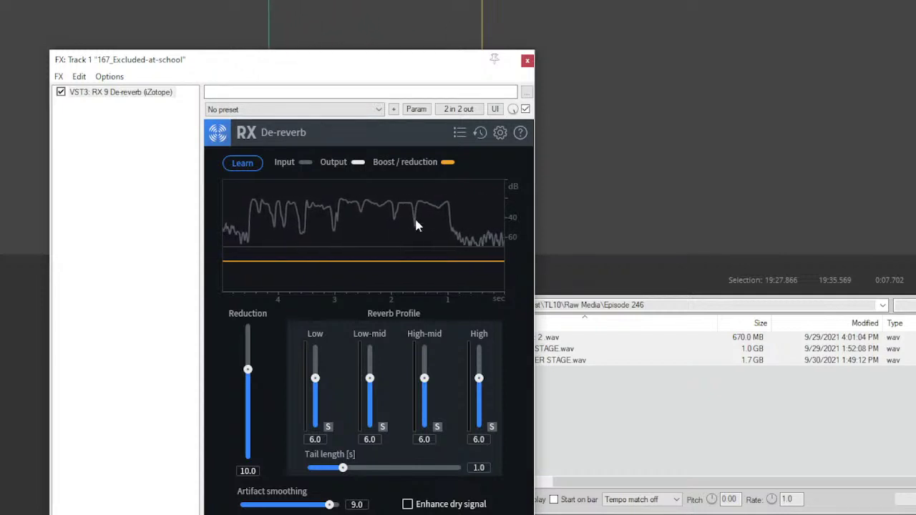
left_click(244, 163)
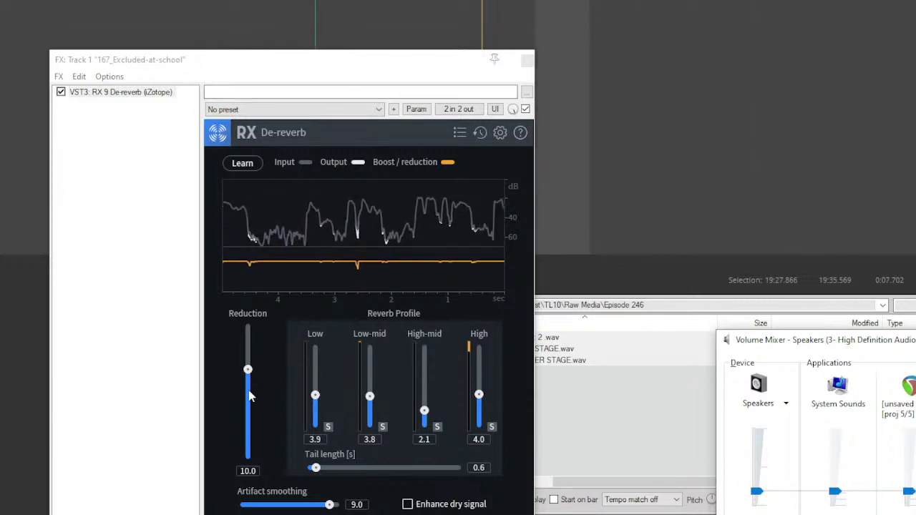
left_click(46, 277)
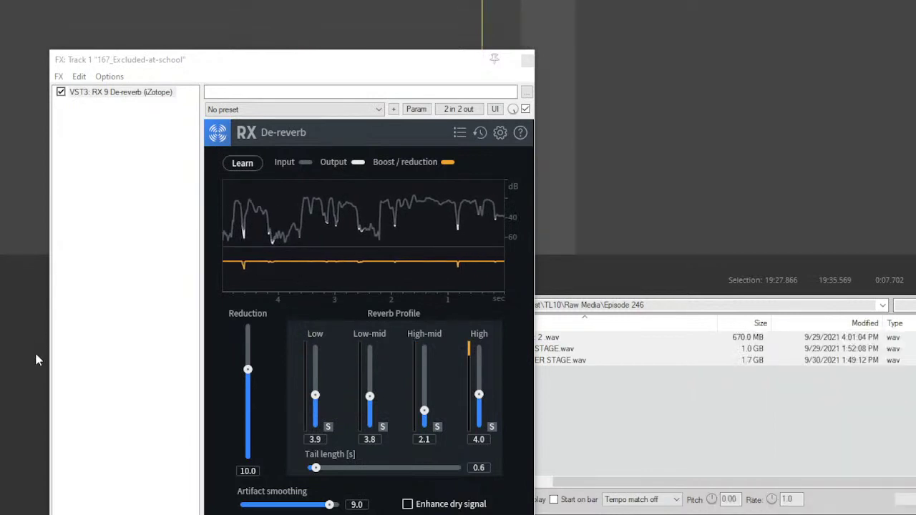
Step: Lower De-reverb's Reduction to 3.0 and enable Enhance dry signal
left_click(249, 383)
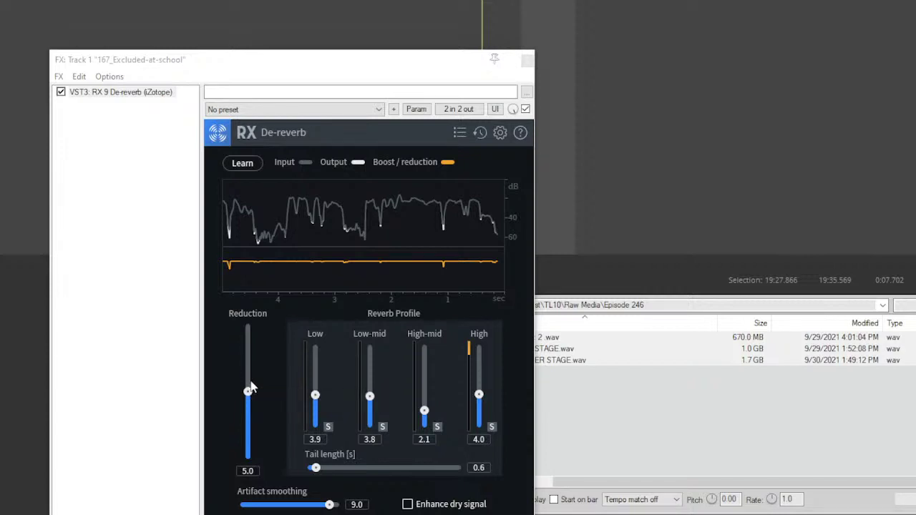
scroll(250, 387, "down", 2)
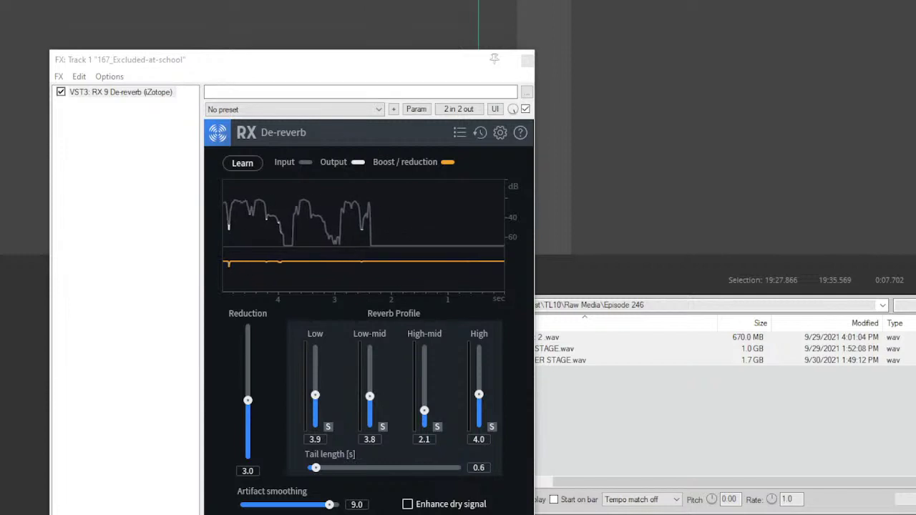
left_click(407, 505)
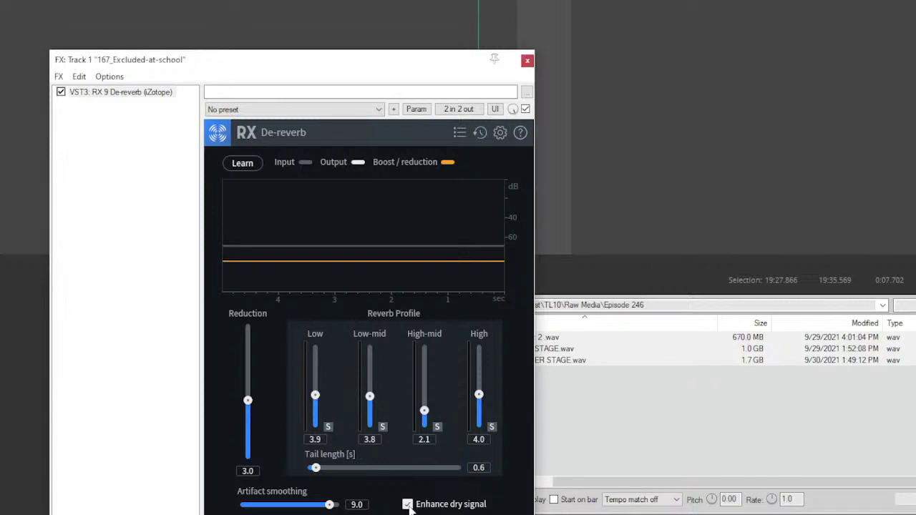
Step: Play and stop the recording repeatedly to audition De-reverb with Enhance dry signal enabled
key("space")
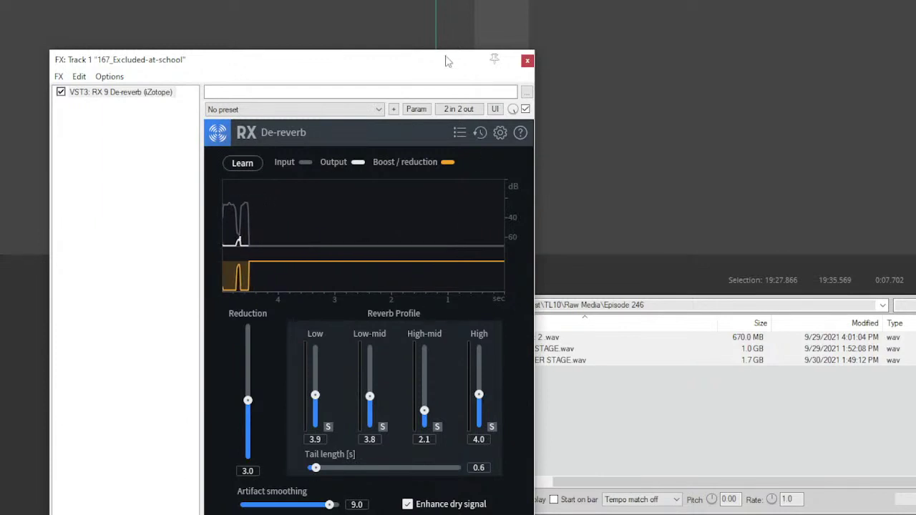
key("space")
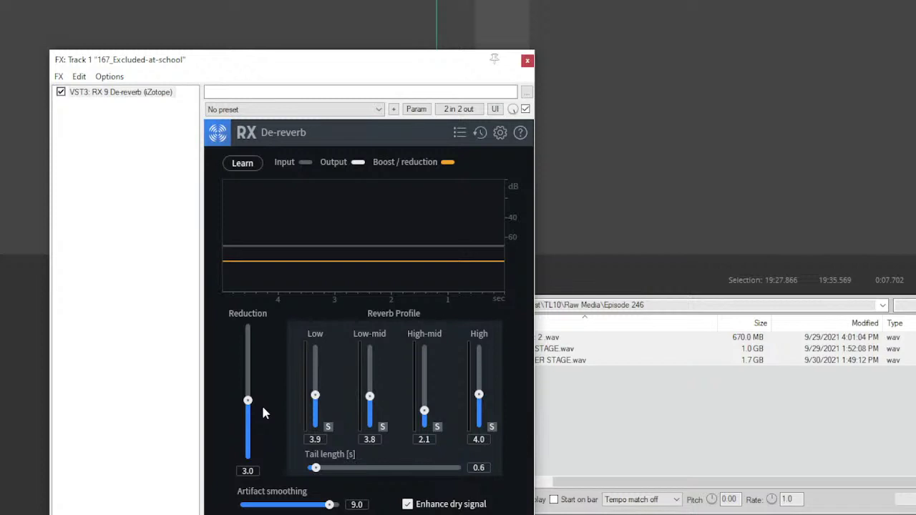
key("space")
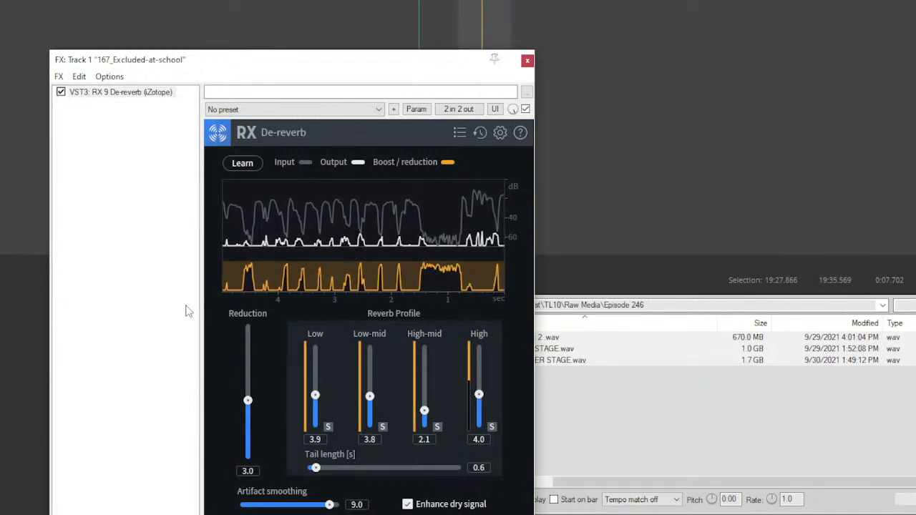
key("space")
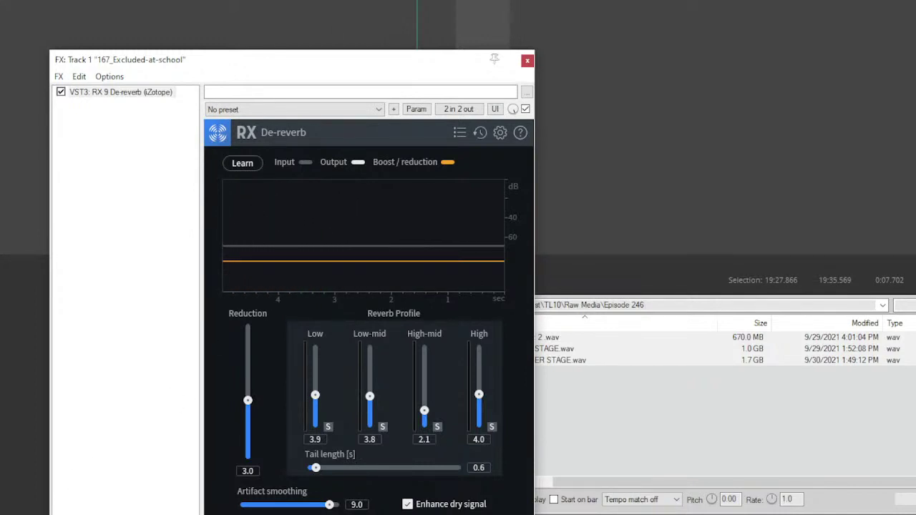
Step: Replace De-reverb in the FX chain with the VST3 Lisp (Sleepy-Time DSP) de-esser
key("Delete")
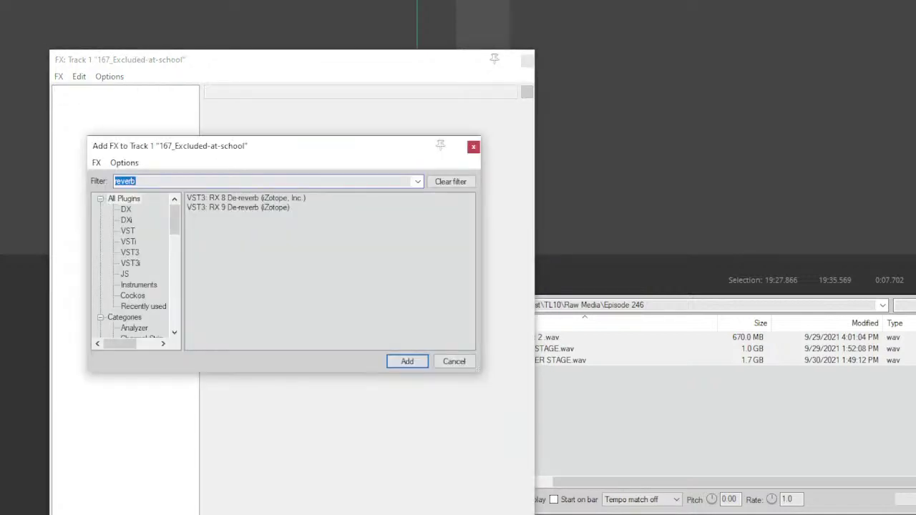
type("lisp")
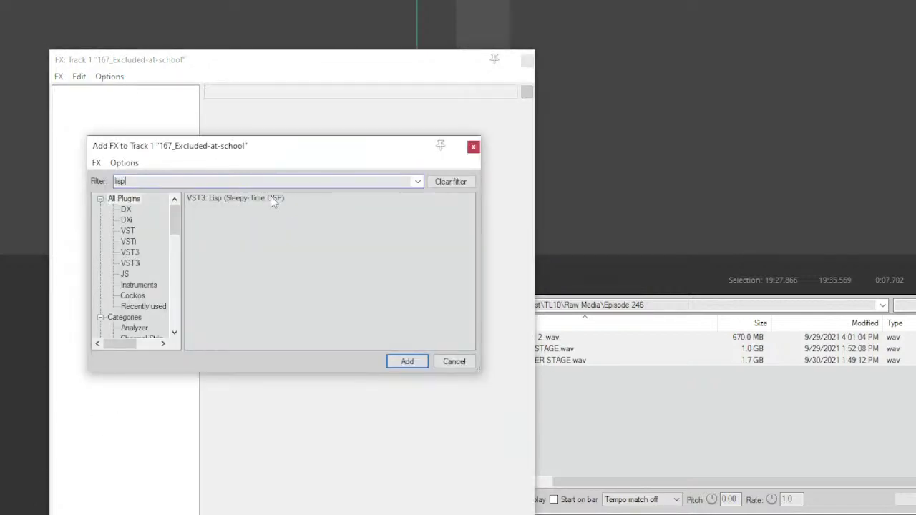
double_click(271, 197)
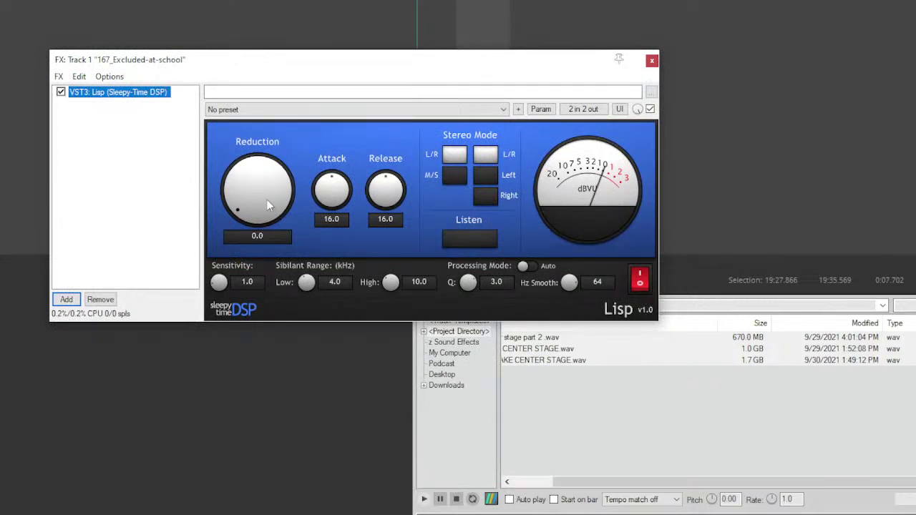
Step: Raise Lisp's Reduction through 10.7 and 13.0 to 20.0, turning on Listen along the way, and reset it to 0.0
left_click_drag(259, 200, 241, 23)
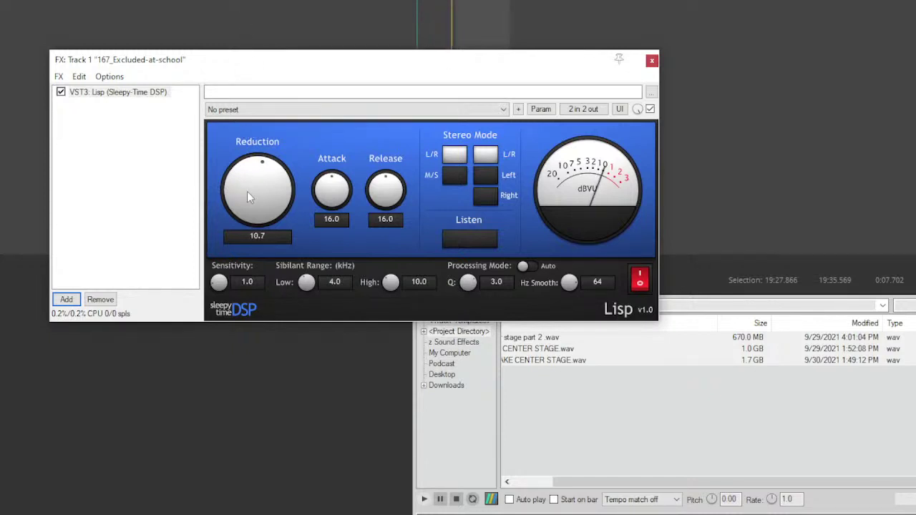
left_click_drag(248, 188, 252, 160)
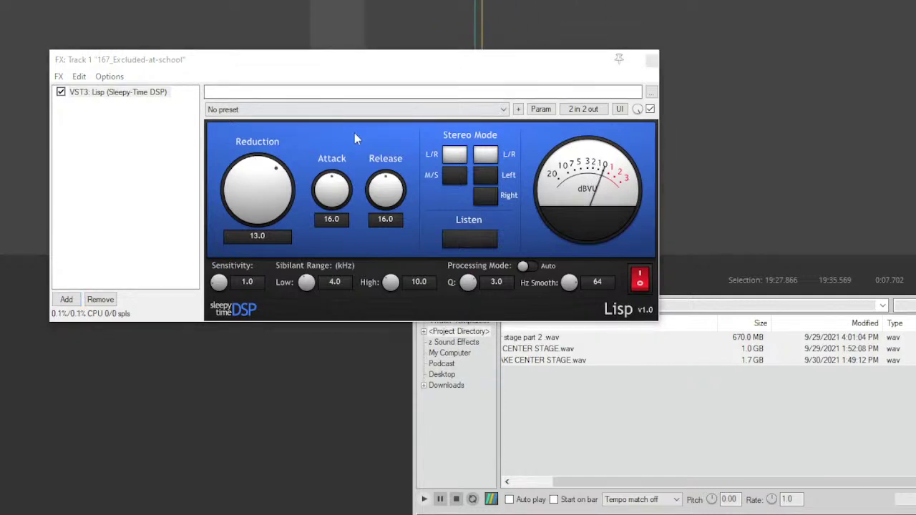
left_click(494, 240)
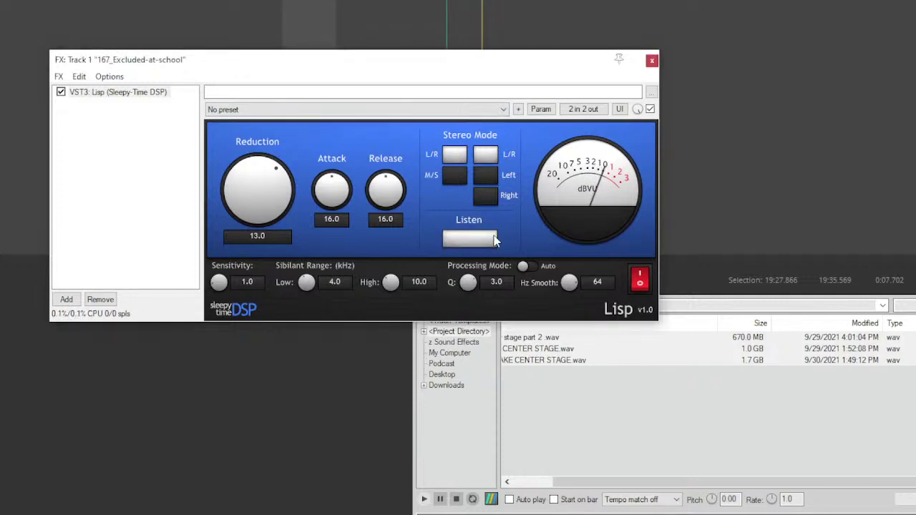
left_click_drag(256, 189, 256, 69)
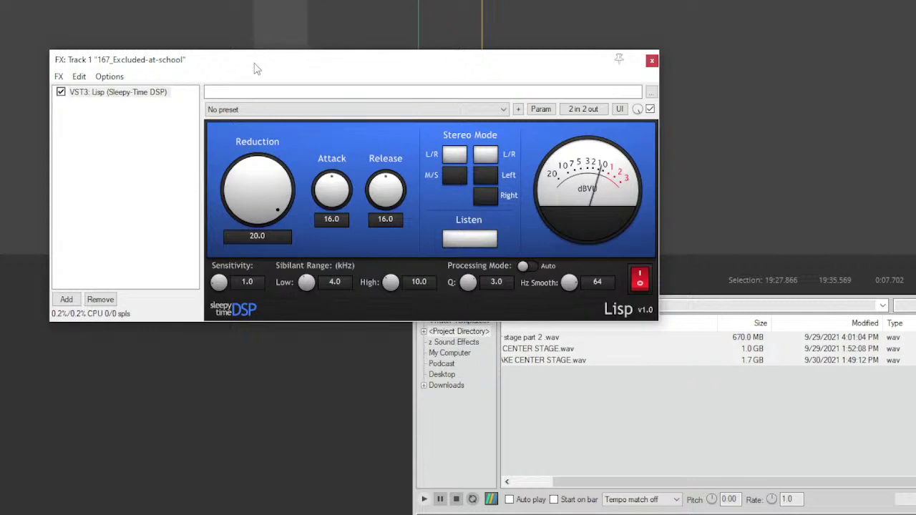
double_click(263, 171)
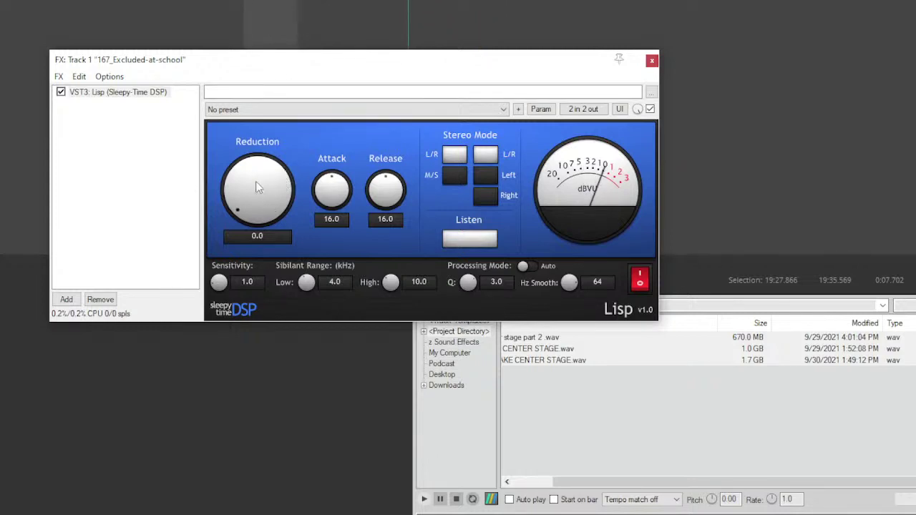
Step: Remove Lisp and add the VST3 SPL De-Verb Plus (Plugin Alliance) plug-in to the FX chain
left_click(95, 300)
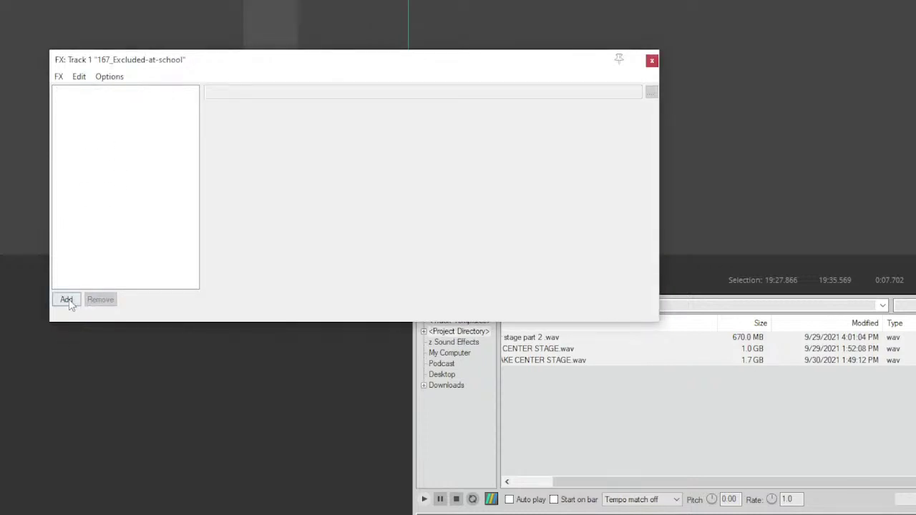
left_click(68, 300)
type("spl")
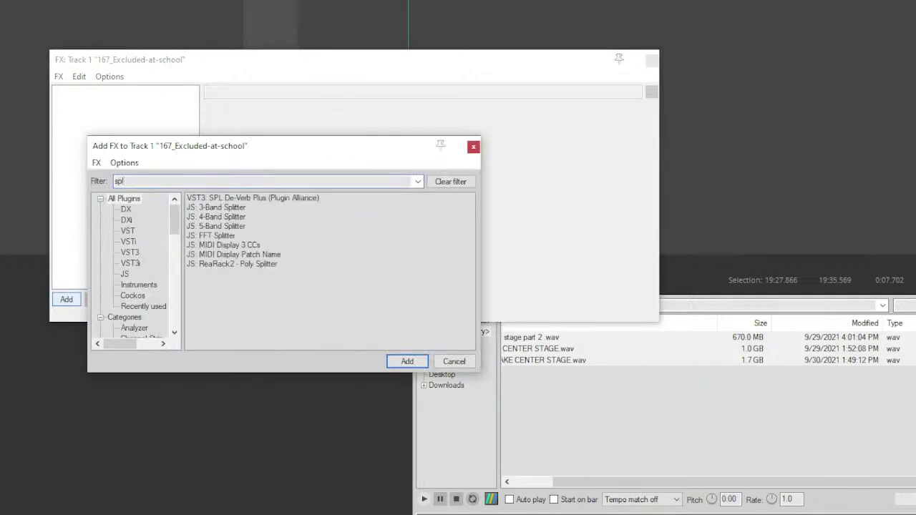
left_click(244, 199)
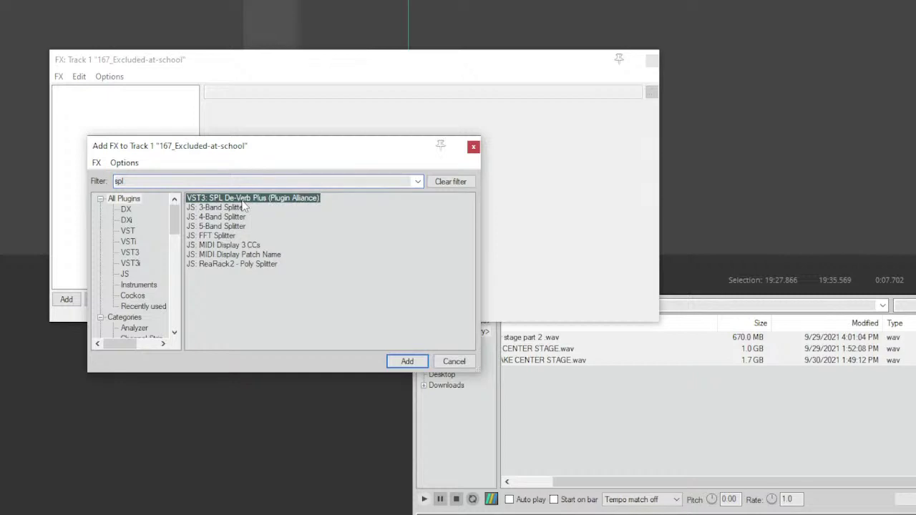
double_click(243, 201)
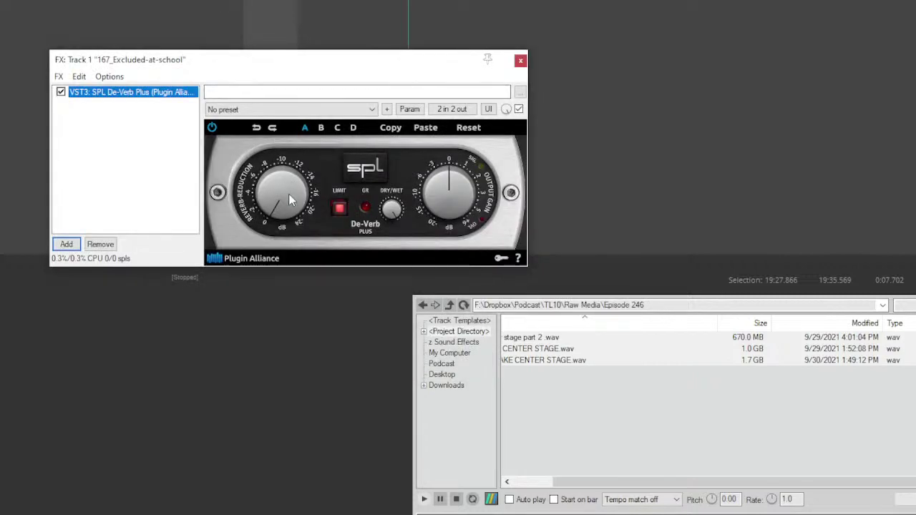
Step: Audition SPL De-Verb Plus during playback, sweeping Reverb Reduction from near 0 to maximum and settling at about -11 dB
left_click_drag(288, 196, 194, 256)
key("space")
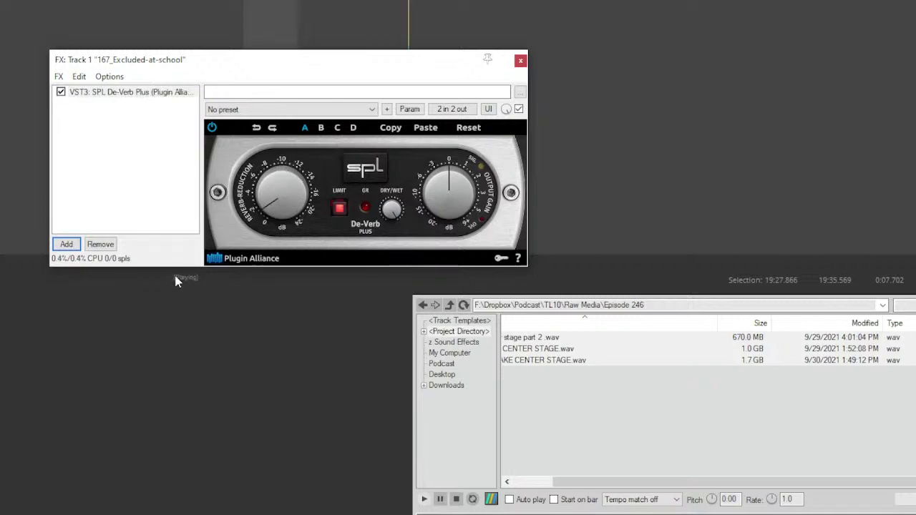
left_click_drag(268, 180, 290, 218)
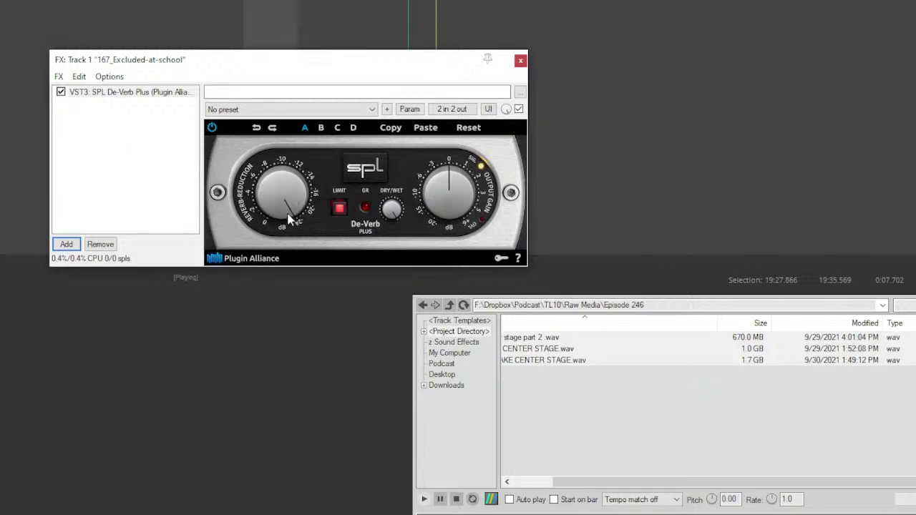
left_click_drag(275, 172, 258, 121)
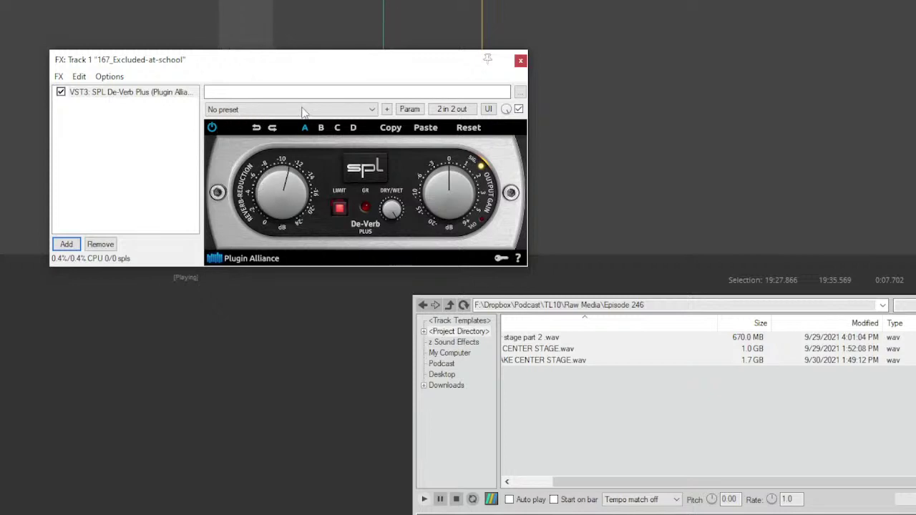
key("space")
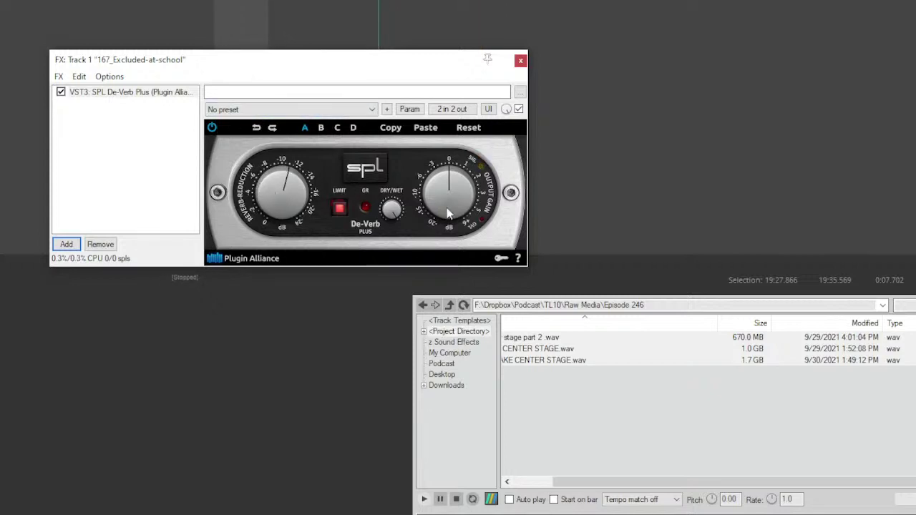
Step: Remove SPL De-Verb Plus from the track's FX chain and close the FX window
left_click_drag(448, 213, 492, 79)
left_click(101, 244)
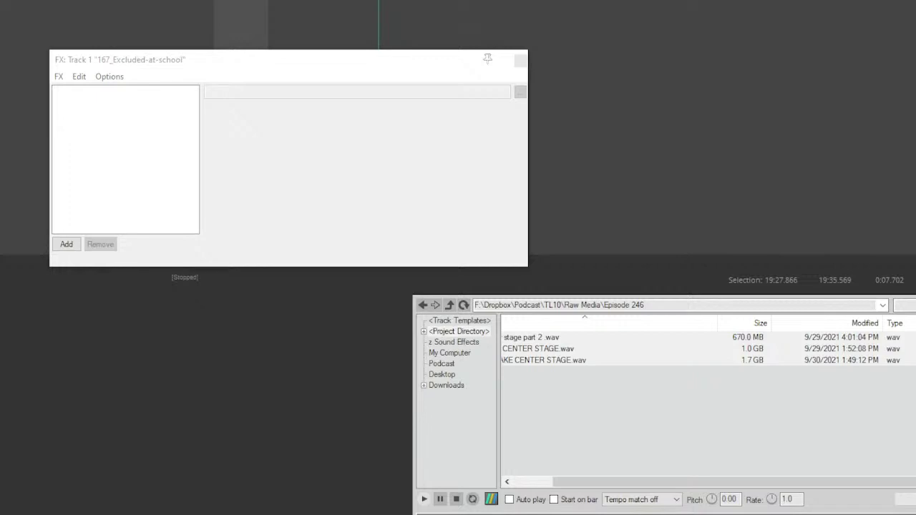
left_click(520, 60)
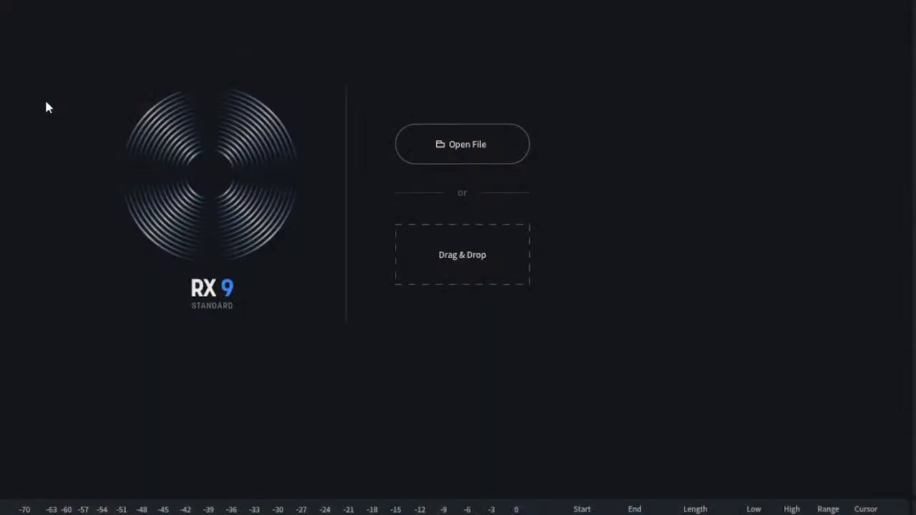
key("super+s")
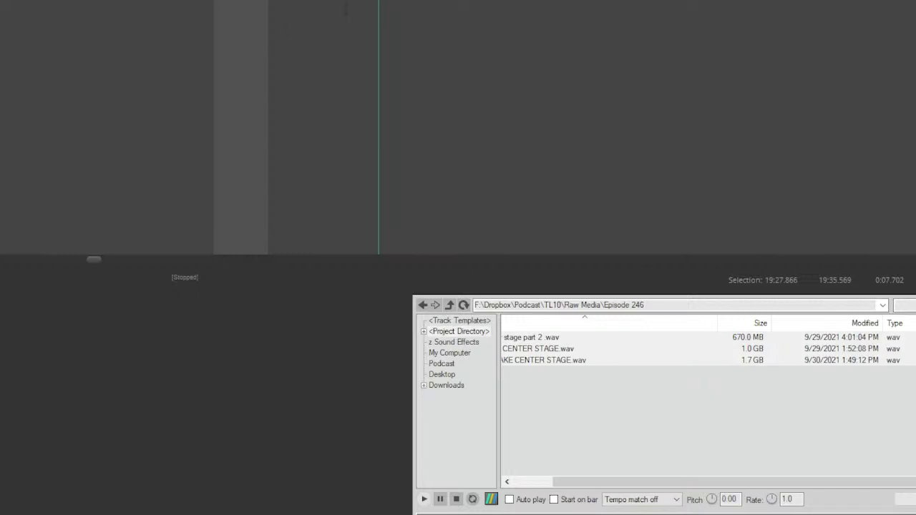
left_click(234, 41)
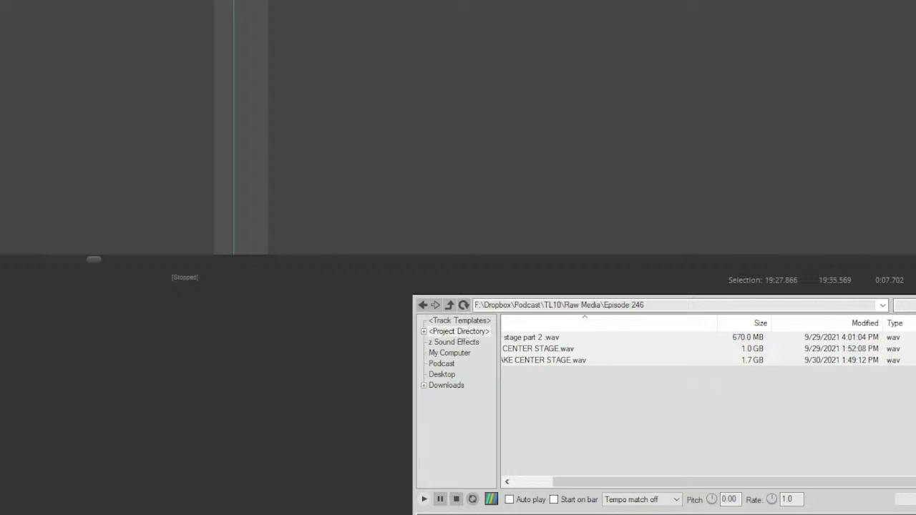
left_click(270, 143)
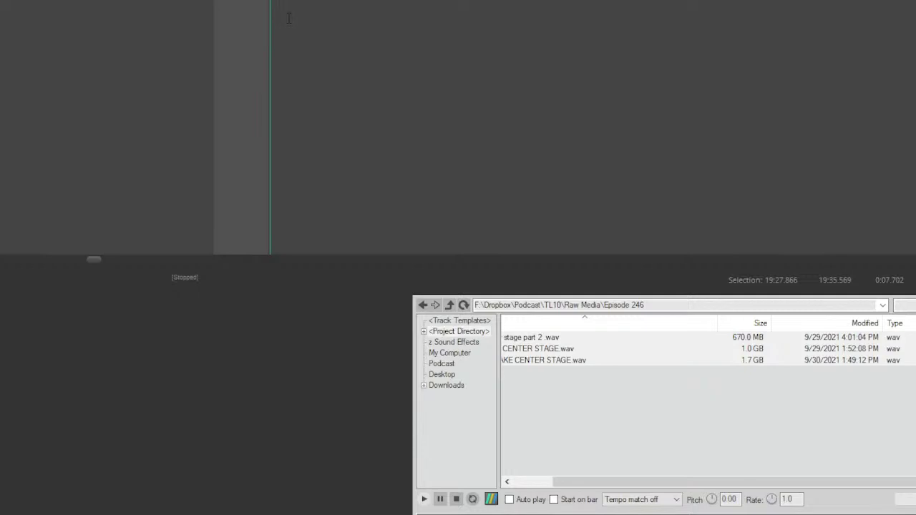
left_click(288, 18)
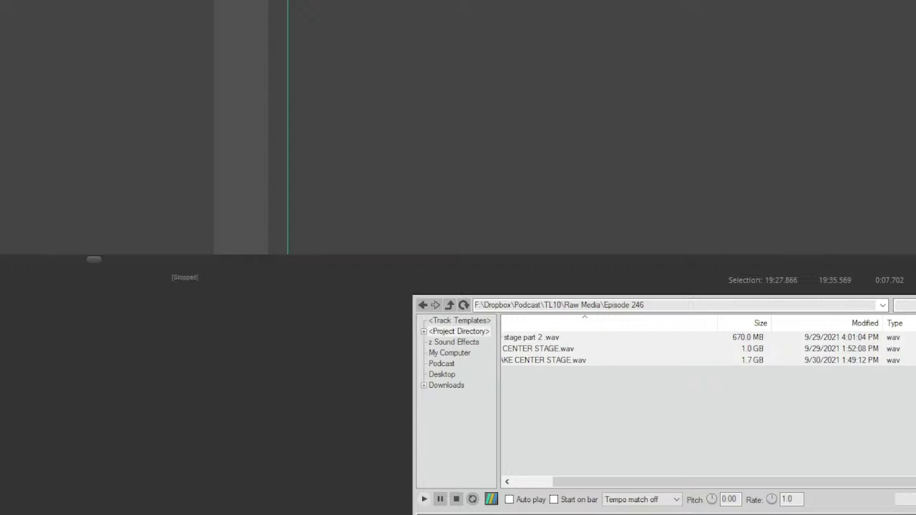
left_click(363, 87)
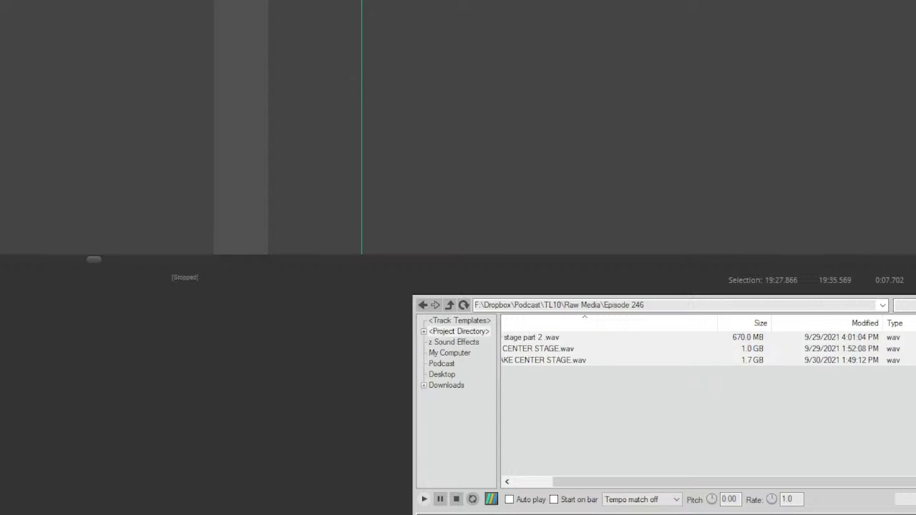
Step: Filter the plug-in list by "rid" and add VST3 Vocal Rider Mono (Waves) to track 1
key("f")
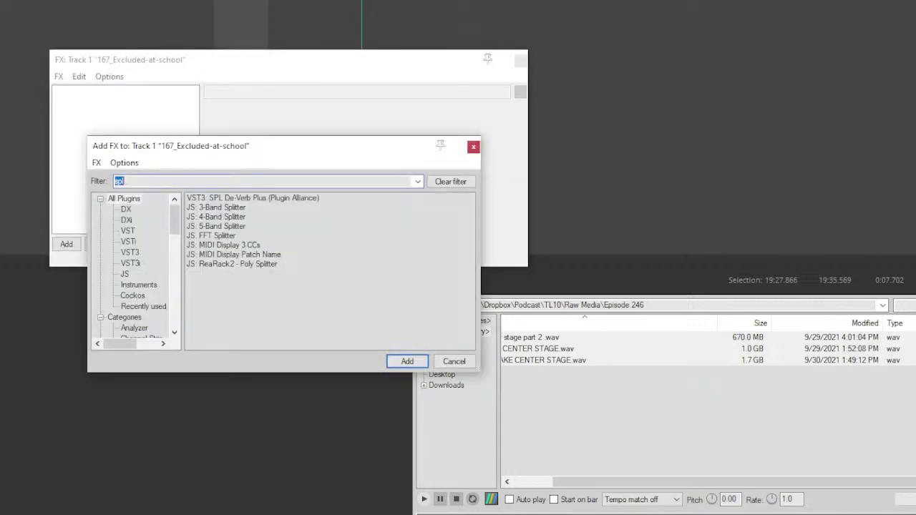
left_click(299, 182)
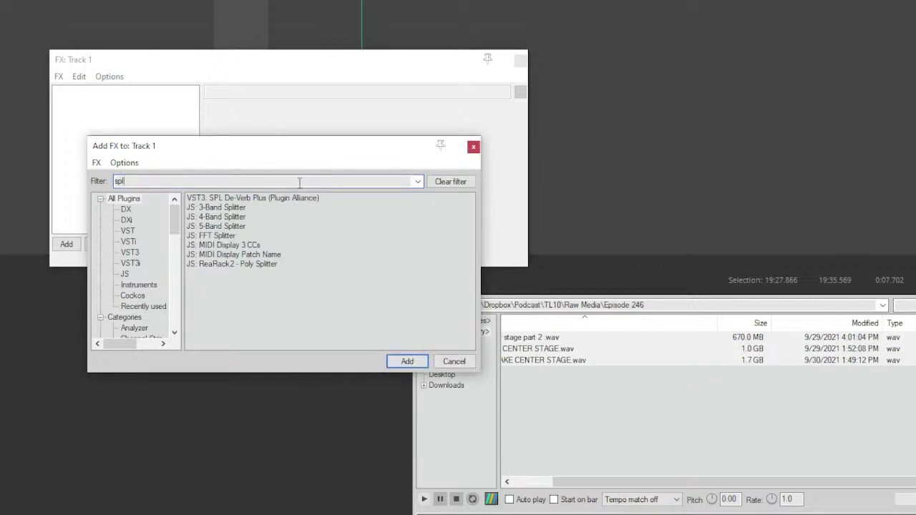
double_click(299, 182)
type("rid")
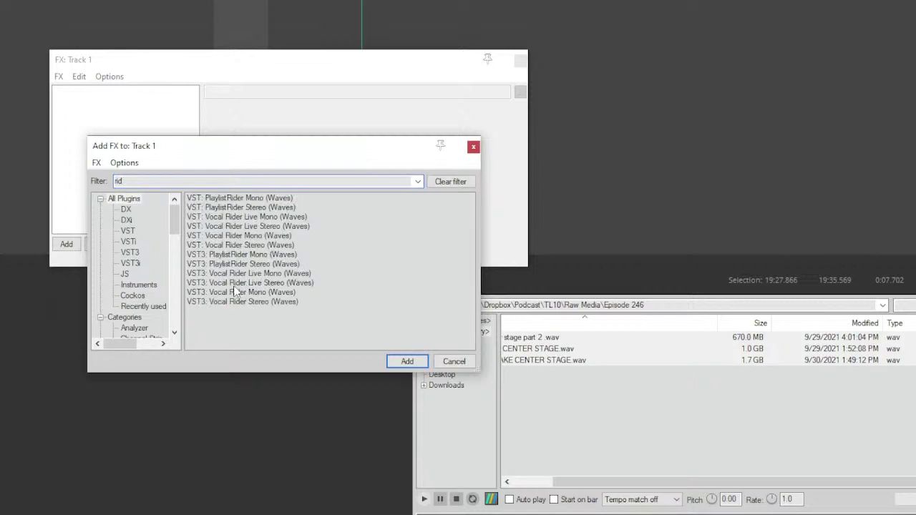
double_click(218, 293)
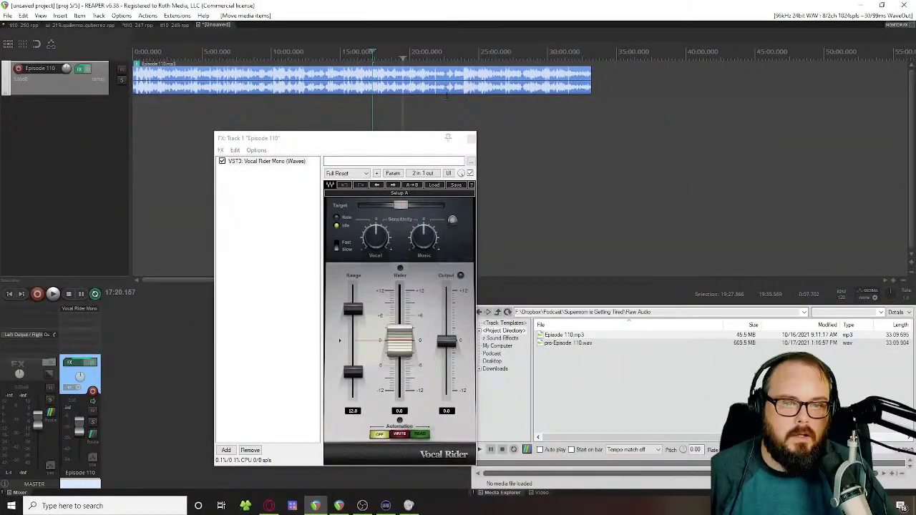
Step: Examine the Episode 110 waveform close up around 10:22 and 22:24, checking the vocal level differences with brief playback
left_click(297, 81)
scroll(297, 80, "up", 5)
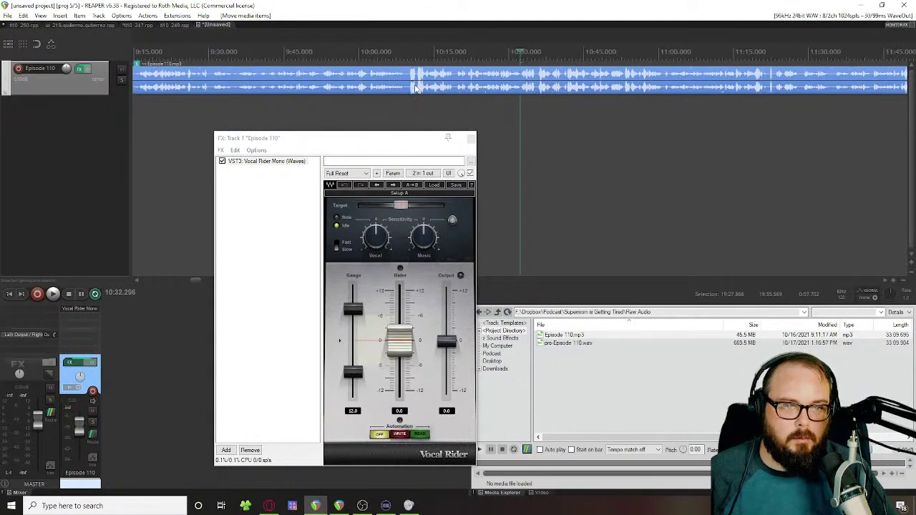
left_click(346, 88)
scroll(412, 130, "up", 4)
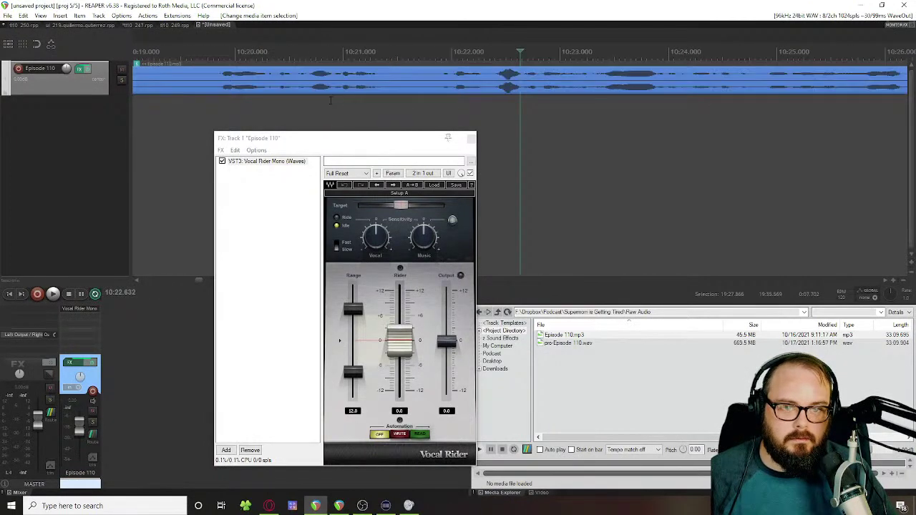
left_click(412, 131)
key("space")
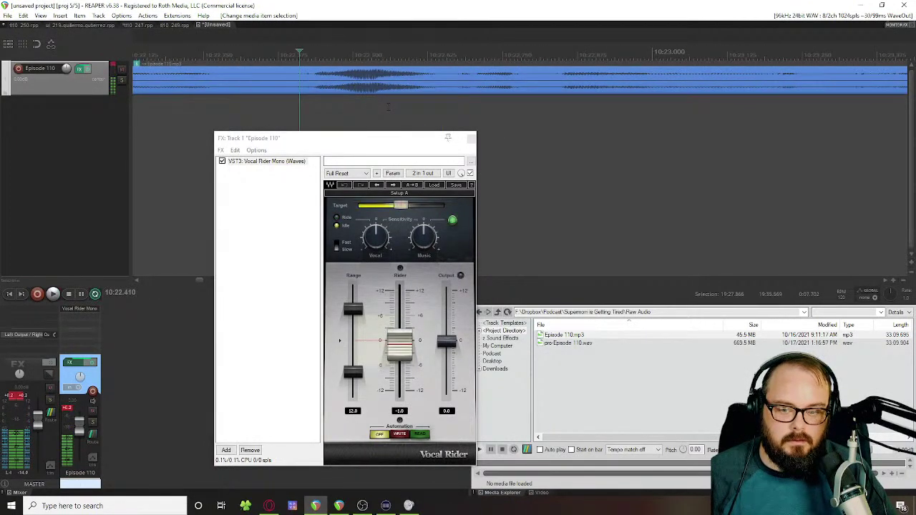
scroll(422, 84, "down", 5)
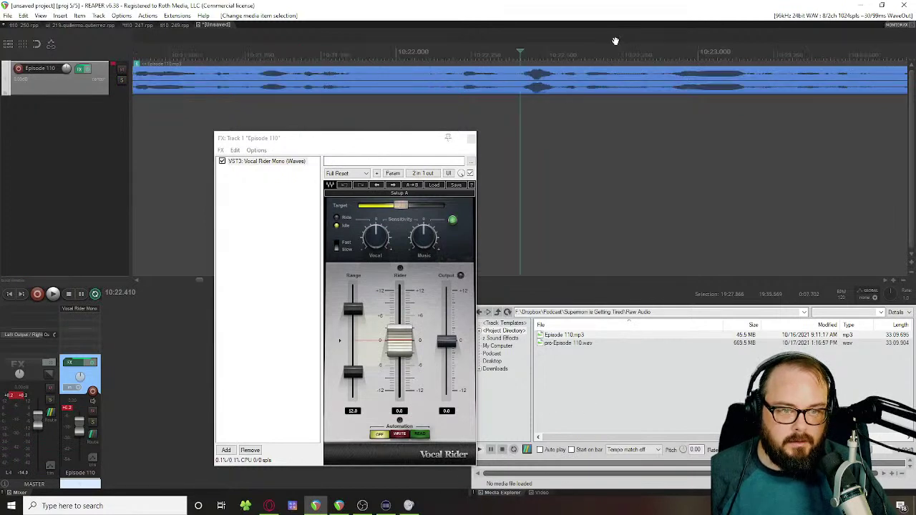
scroll(642, 99, "down", 15)
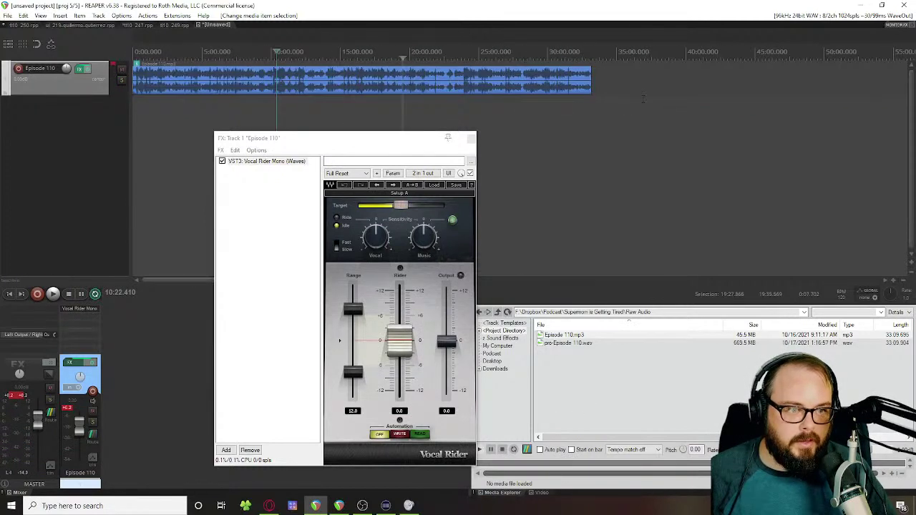
left_click(445, 79)
scroll(452, 78, "up", 15)
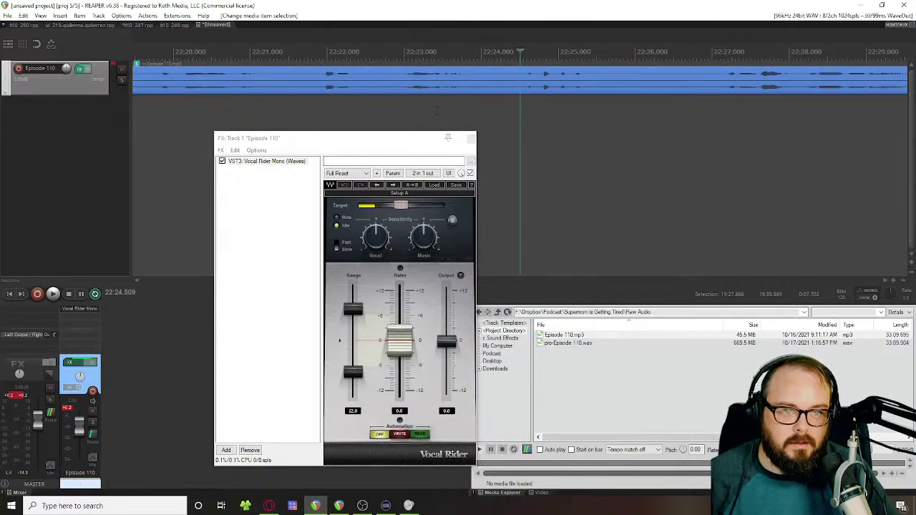
left_click(411, 506)
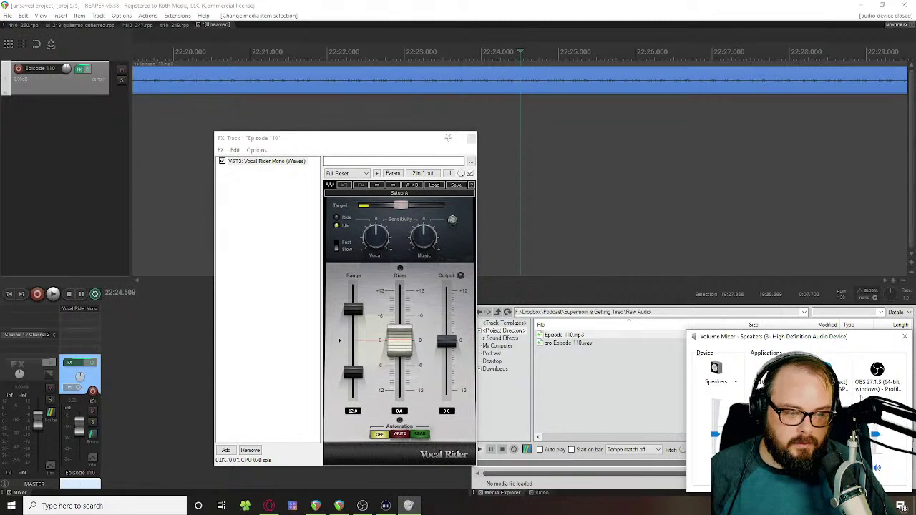
left_click(904, 336)
scroll(644, 215, "down", 5)
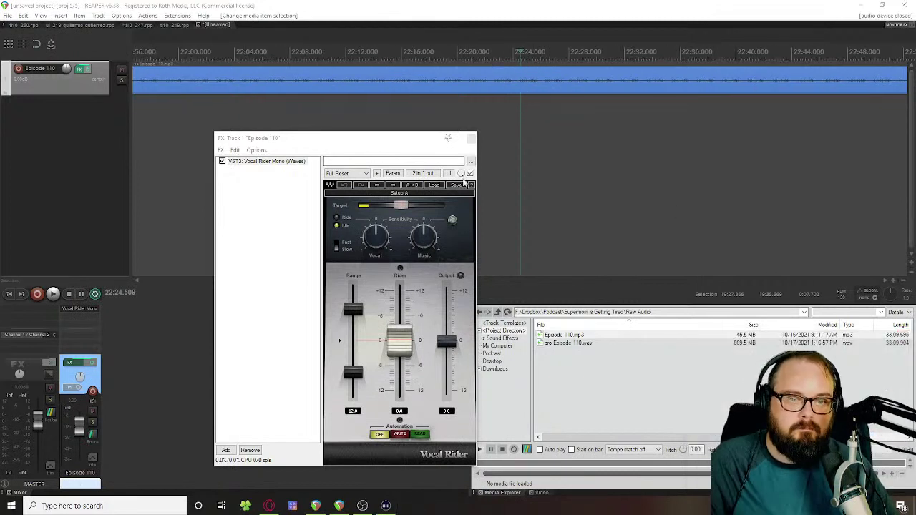
left_click(389, 145)
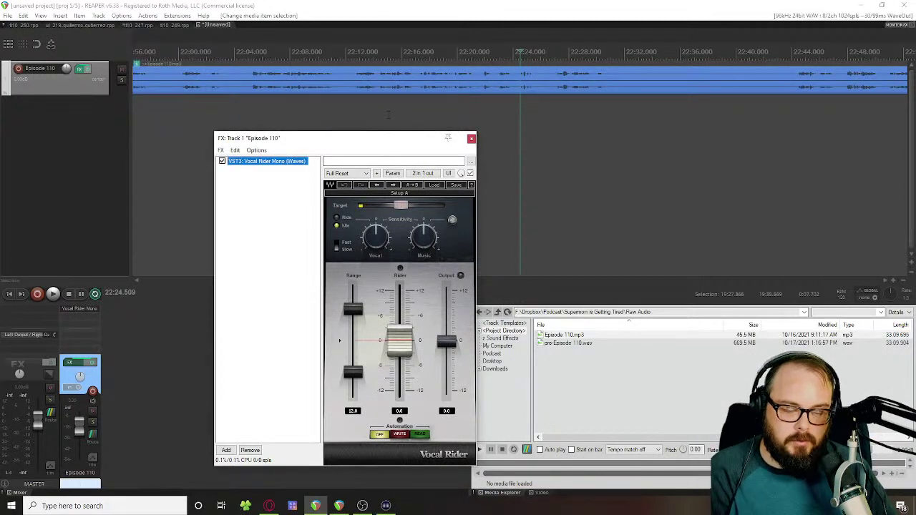
Step: Select about 7 seconds of Episode 110 from roughly 21:49 to 21:56 and start looped playback
scroll(388, 113, "down", 3)
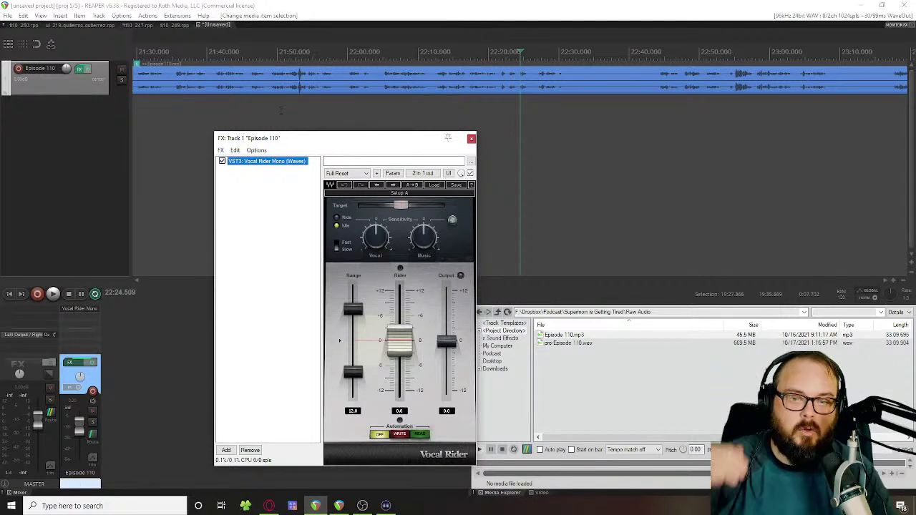
scroll(258, 82, "down", 3)
left_click(391, 93)
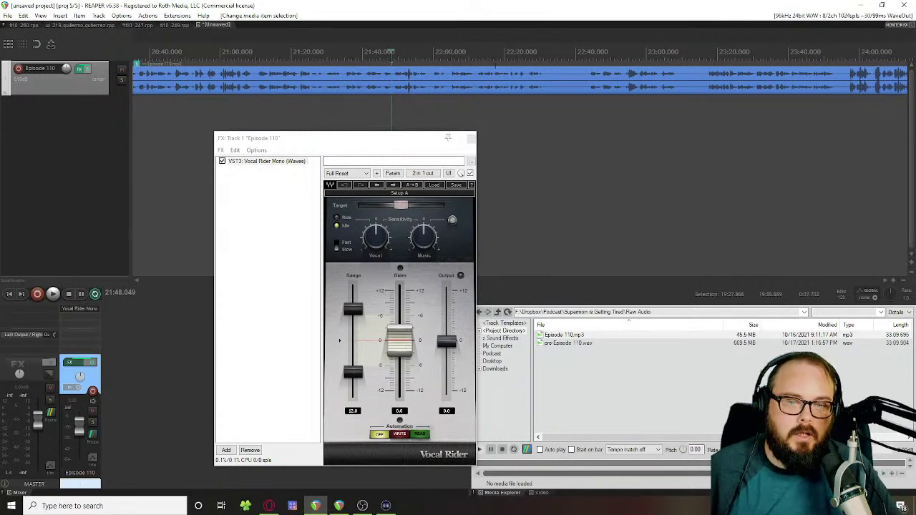
left_click(414, 48)
scroll(414, 47, "up", 3)
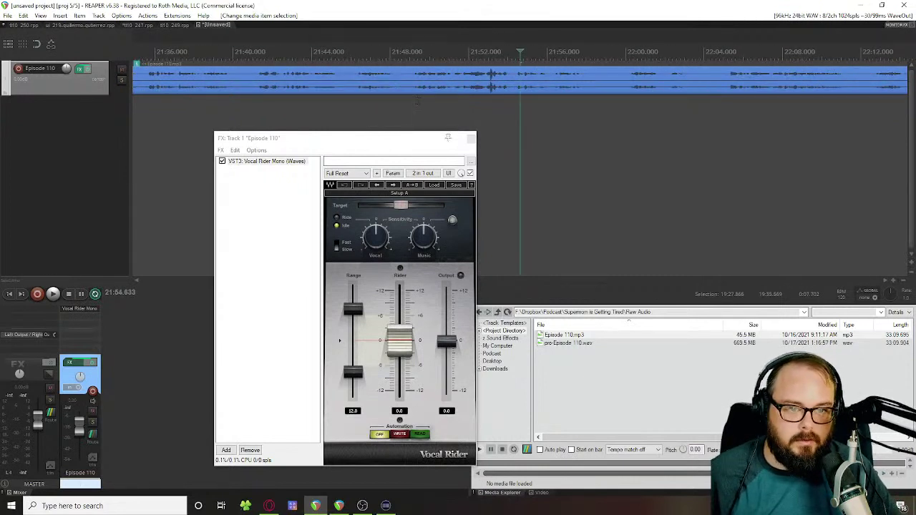
left_click_drag(417, 100, 556, 101)
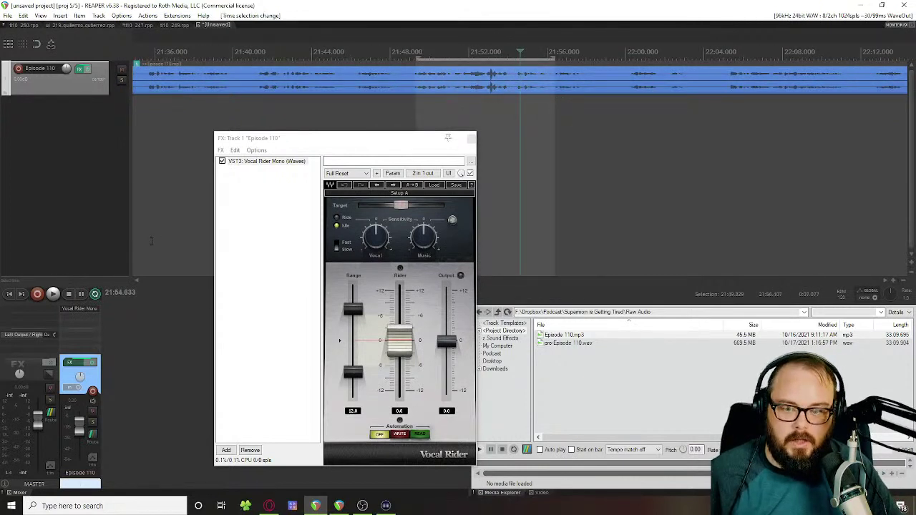
key("space")
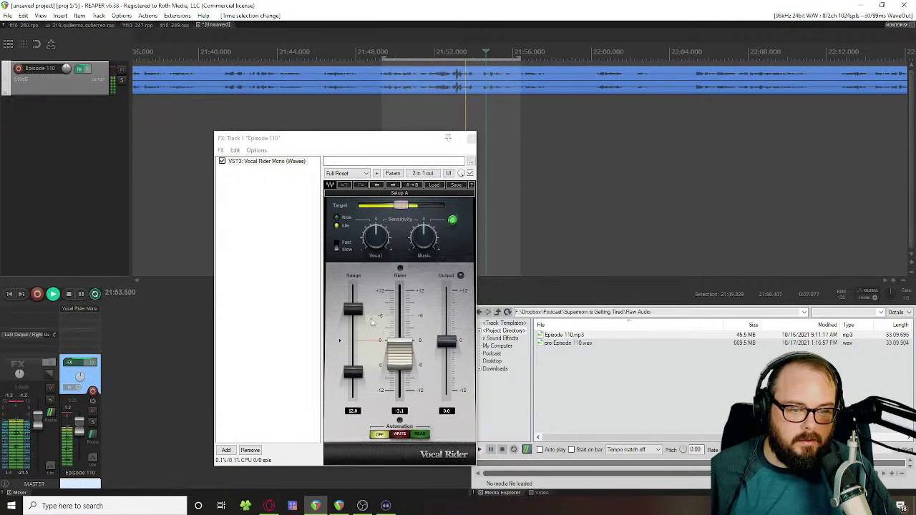
Step: Set Vocal Rider's Range to 12.0 during playback, with the upper limit at maximum and the lower limit near 0
left_click_drag(352, 309, 353, 284)
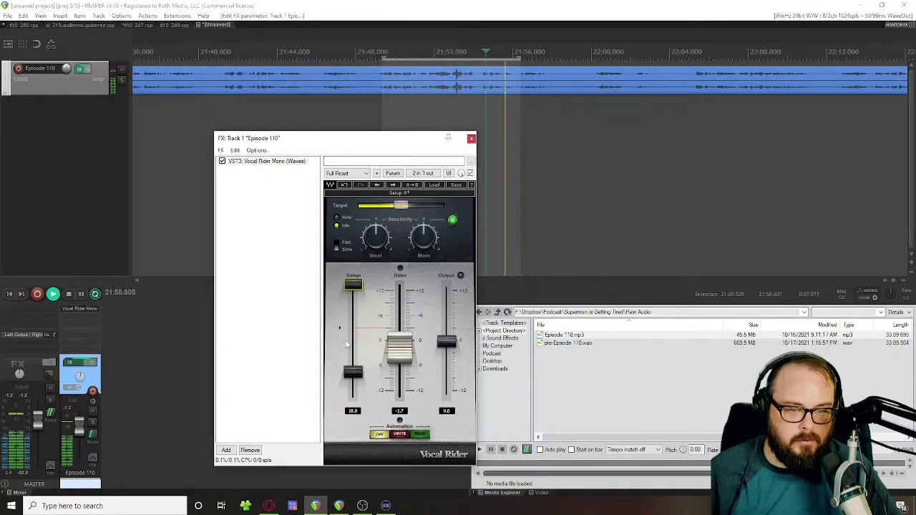
left_click(351, 372)
type("12")
key("Return")
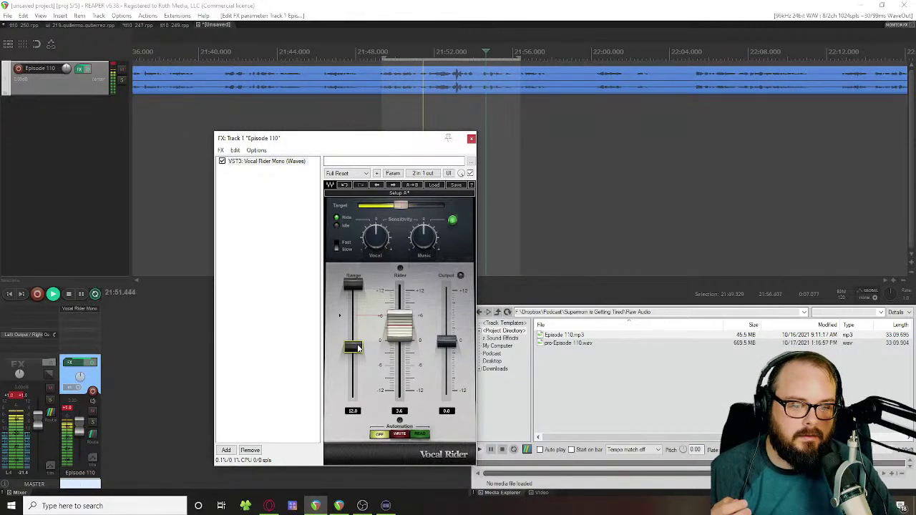
left_click_drag(358, 348, 358, 351)
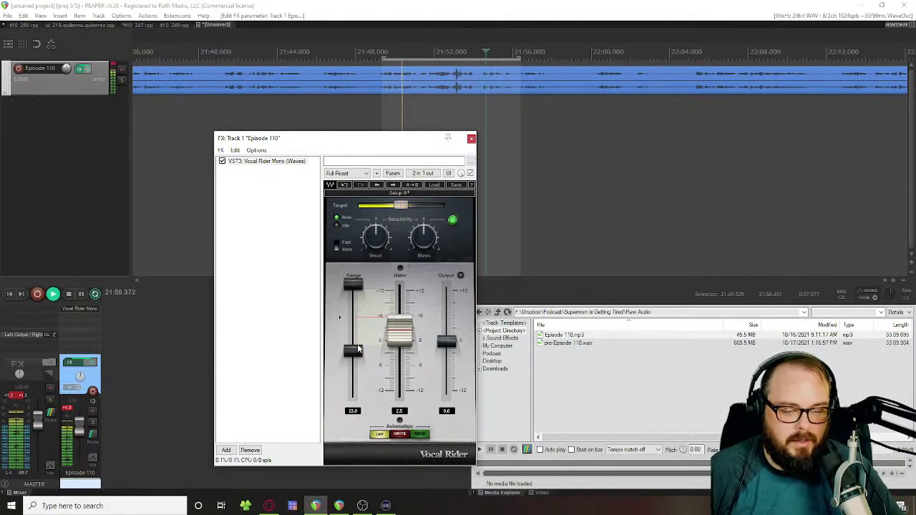
left_click_drag(357, 350, 356, 346)
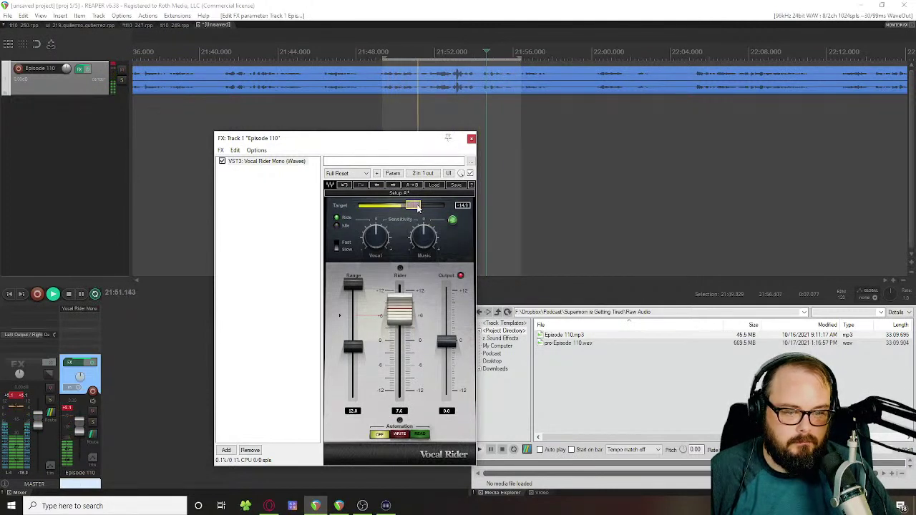
Step: Try Vocal Rider's Target at -14.9 and lower it to about -17 while the selection plays
left_click_drag(419, 207, 414, 207)
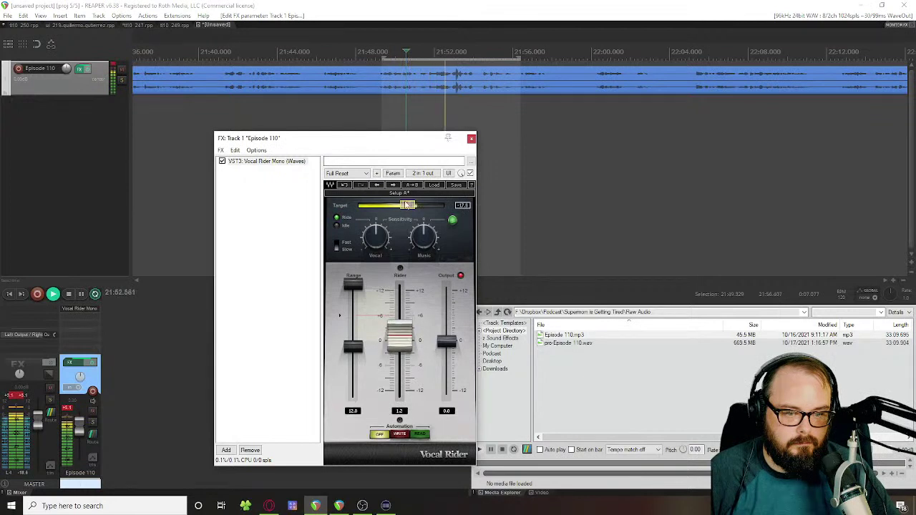
scroll(407, 65, "down", 3)
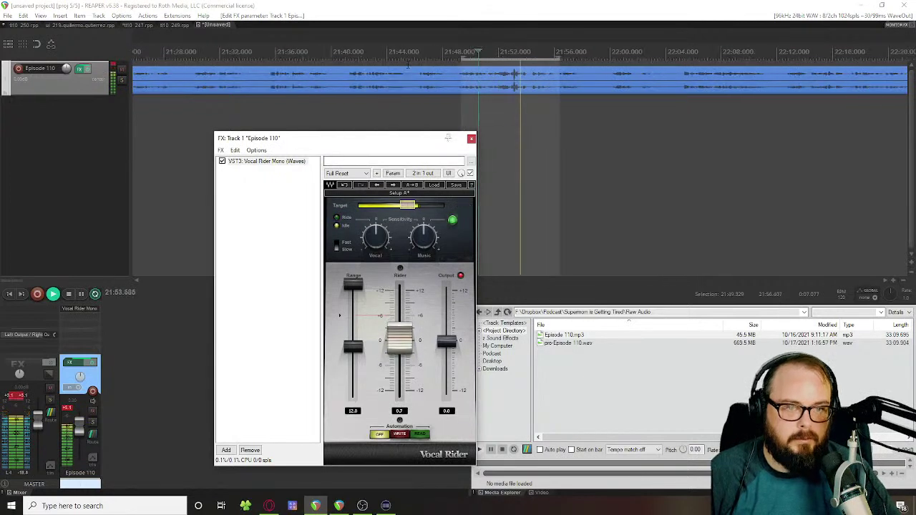
Step: Trim Episode 110 to a two-minute excerpt starting at about 9:33 and move it to the project start
left_click(484, 86)
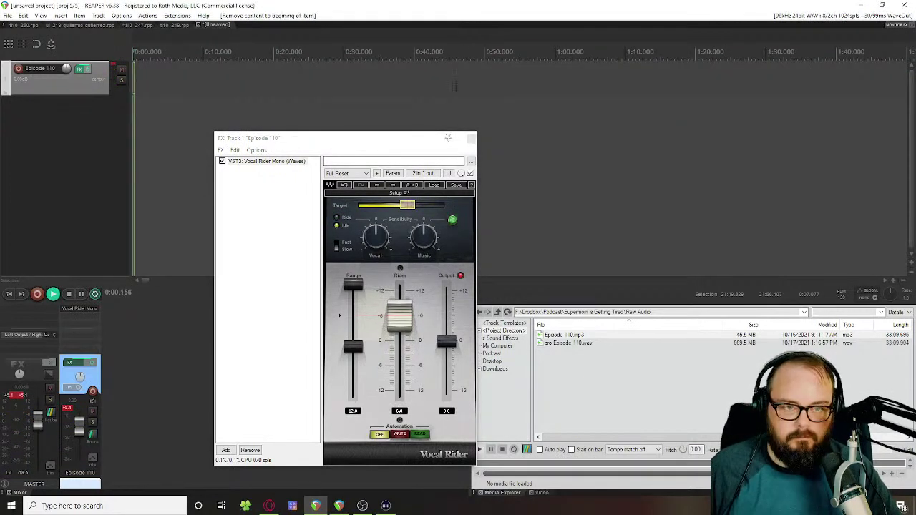
scroll(454, 89, "down", 3)
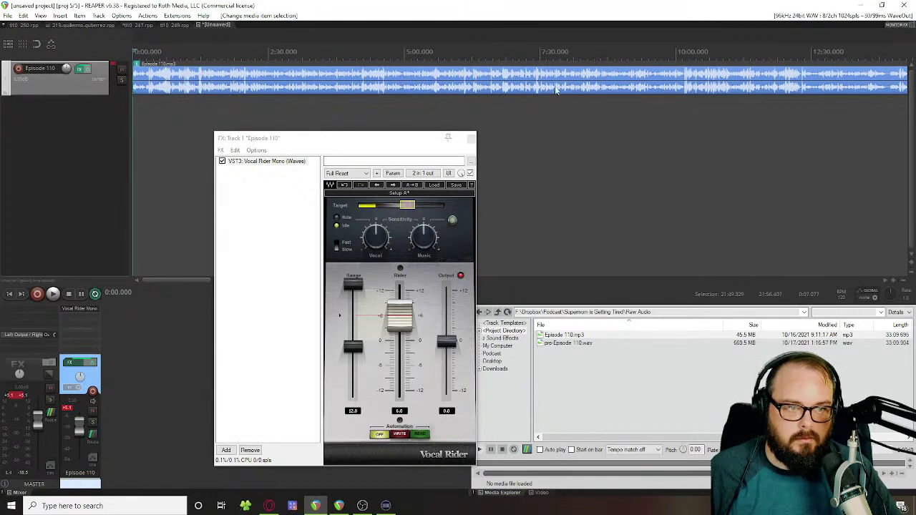
left_click(651, 76)
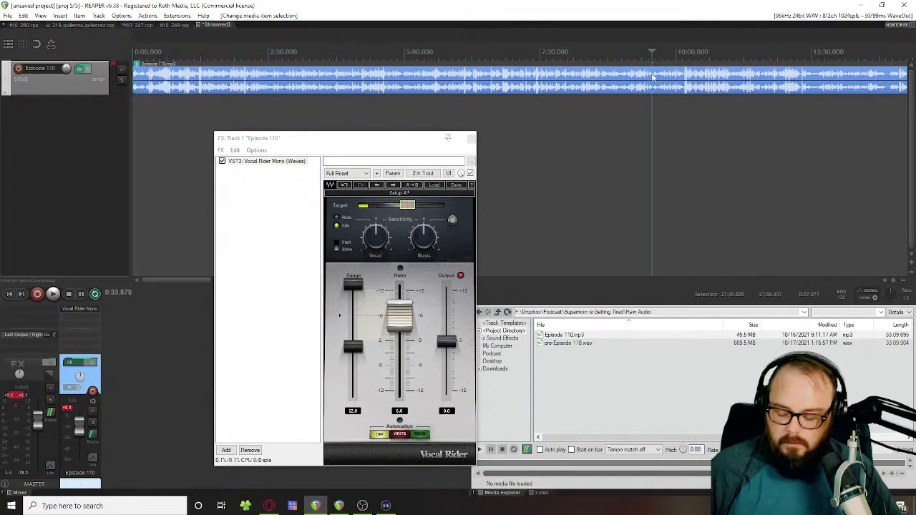
key("a")
key("space")
left_click_drag(663, 86, 176, 86)
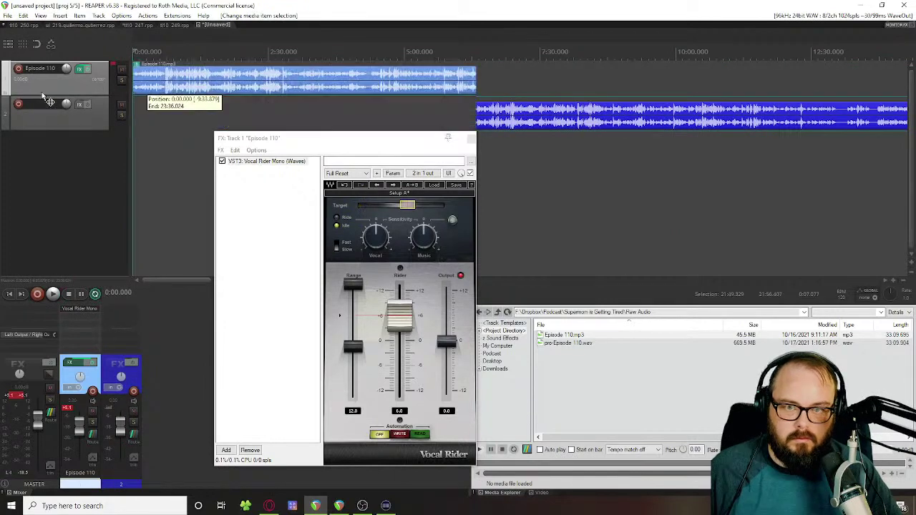
left_click(241, 89)
key("d")
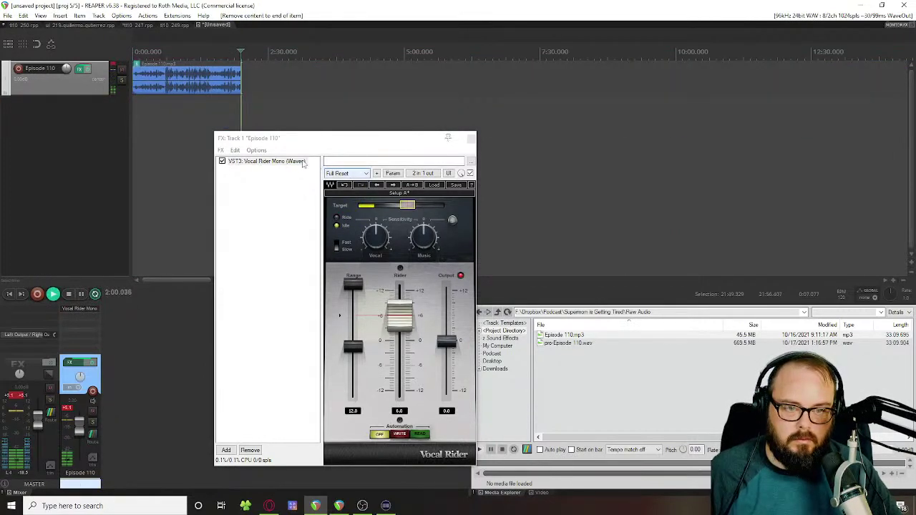
Step: Render the Episode 110 track with Vocal Rider to a stem track, muting the original
right_click(72, 86)
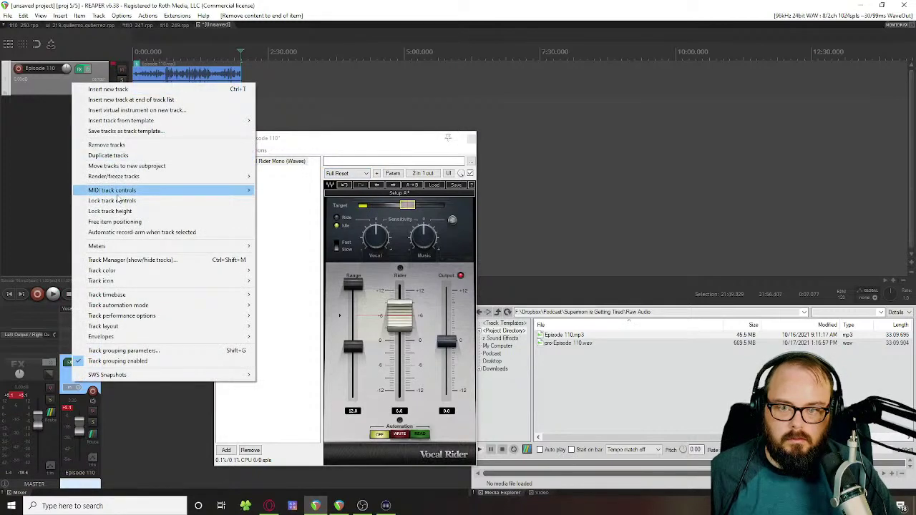
mouse_move(236, 176)
left_click(405, 176)
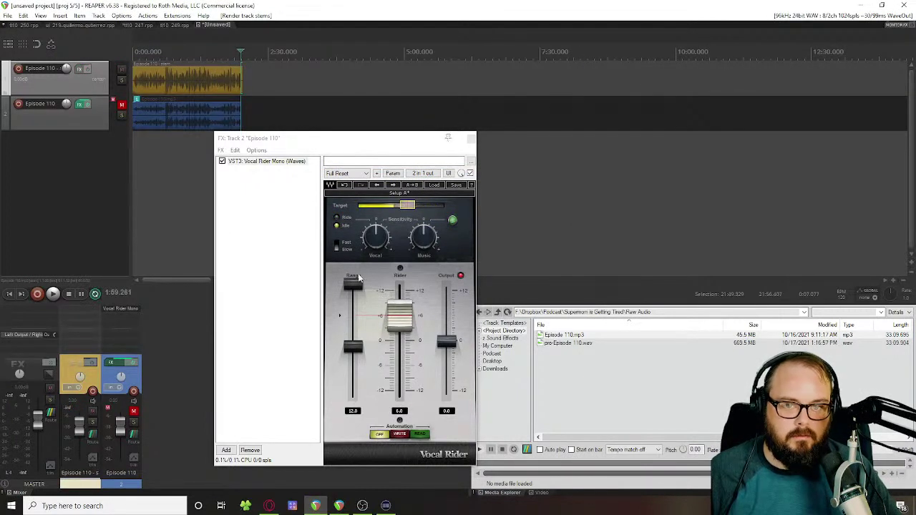
Step: Compare the rendered stem's waveform with the original Episode 110 track, moving the Vocal Rider window clear of them
left_click(201, 89)
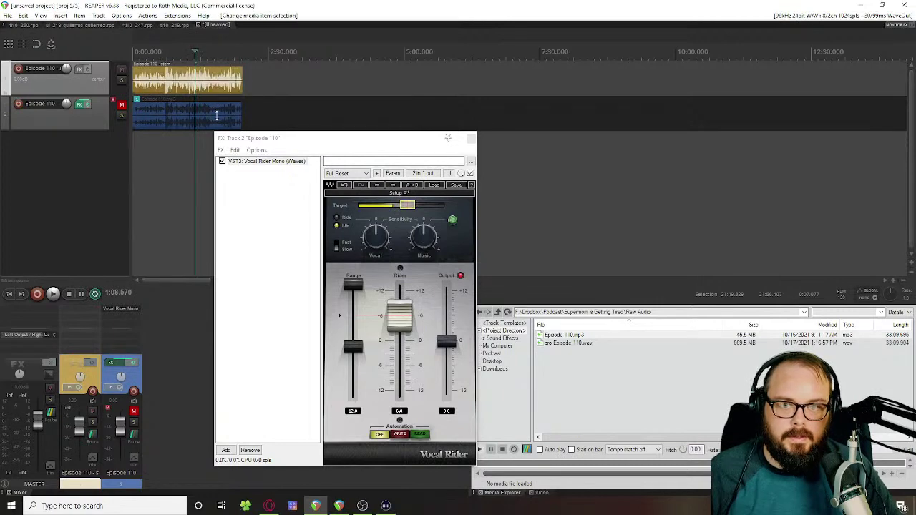
left_click_drag(250, 138, 324, 152)
left_click(159, 116)
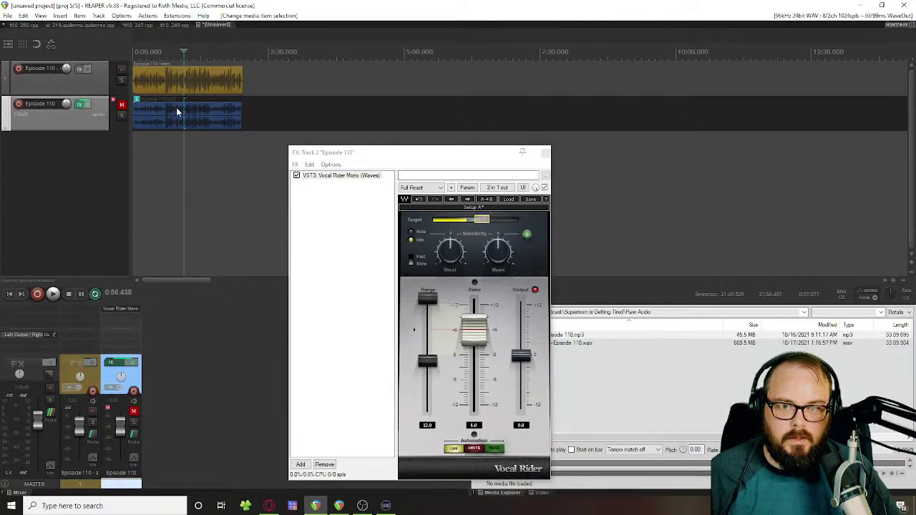
scroll(160, 117, "up", 3)
scroll(160, 116, "up", 2)
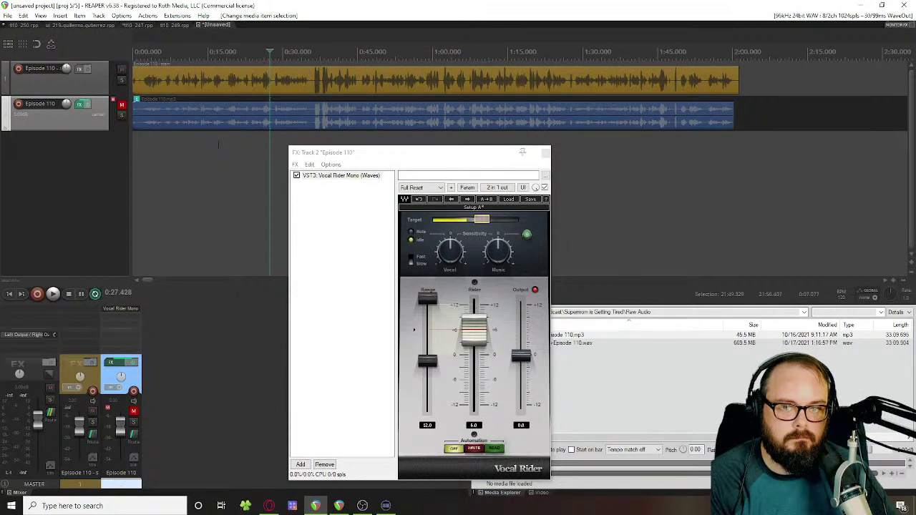
left_click(218, 111)
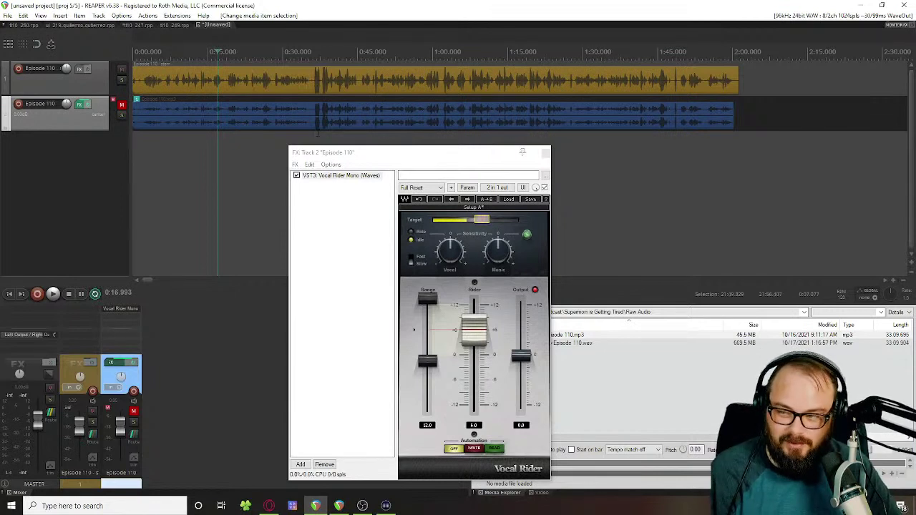
key("alt+Tab")
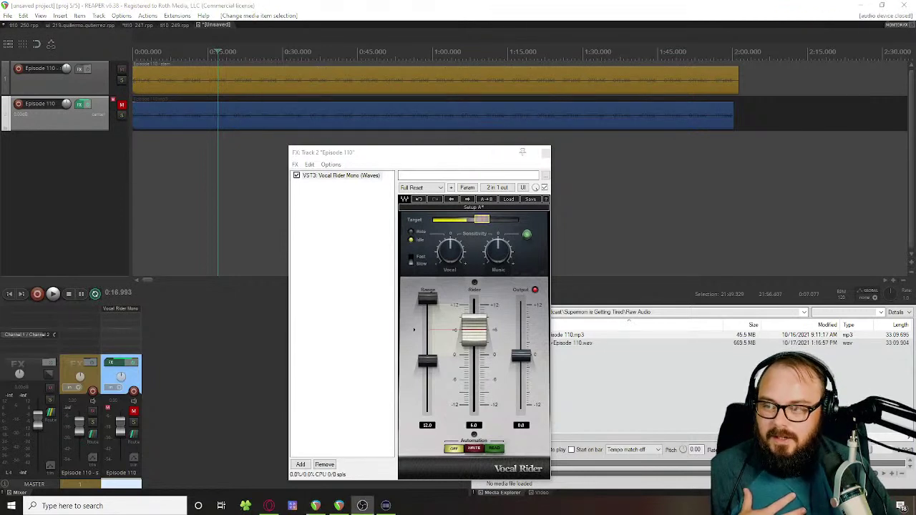
left_click(331, 189)
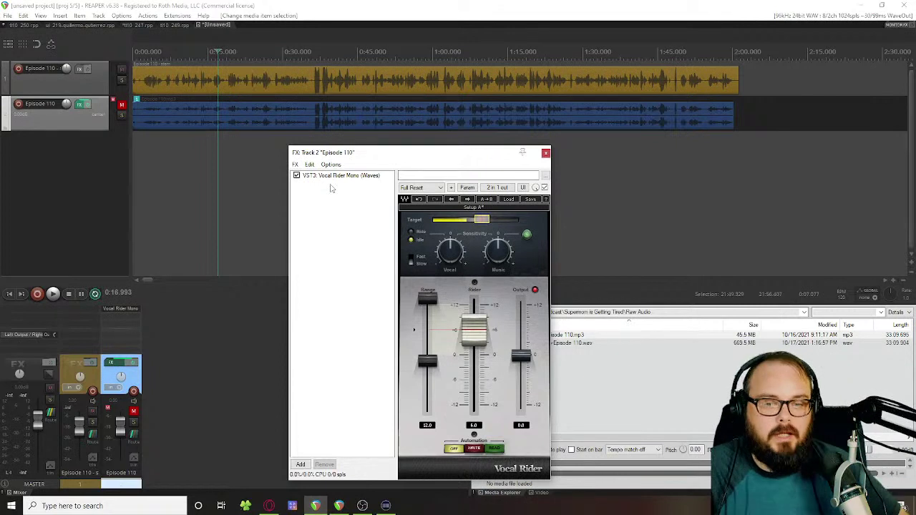
left_click(300, 464)
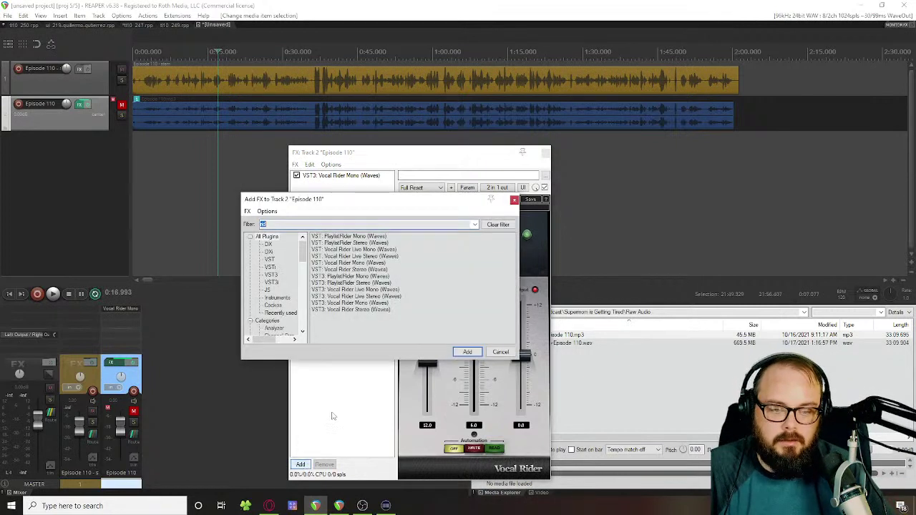
left_click(501, 351)
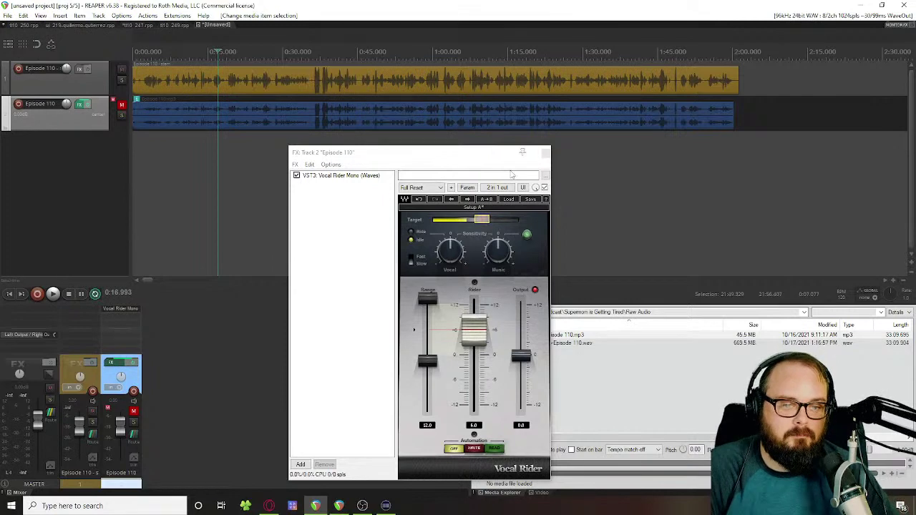
Step: Add the VST3 MaxxVolume Mono (Waves) plug-in to the original Episode 110 track
left_click_drag(409, 163, 365, 162)
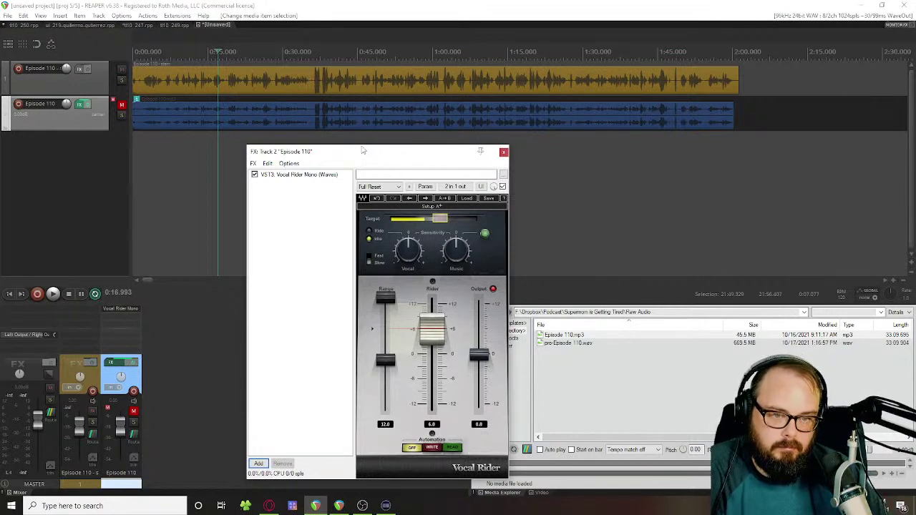
left_click_drag(363, 151, 356, 147)
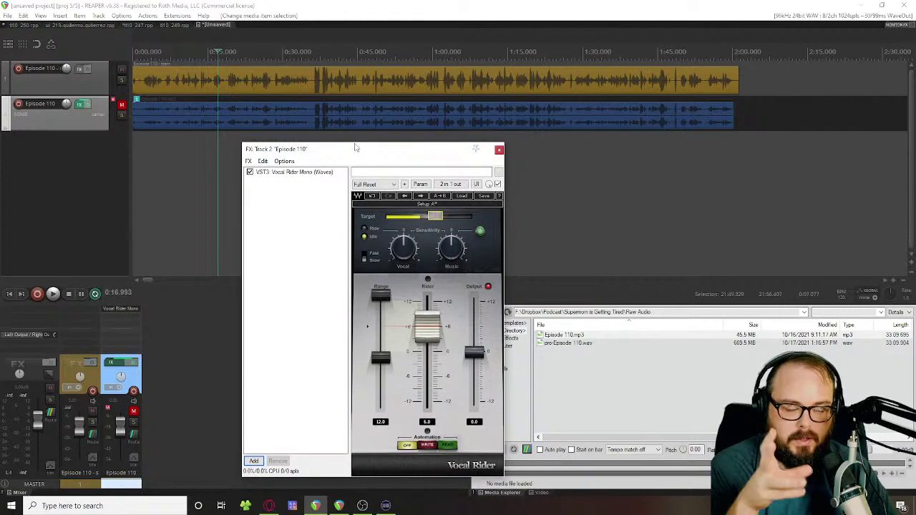
left_click(254, 461)
type("maxx")
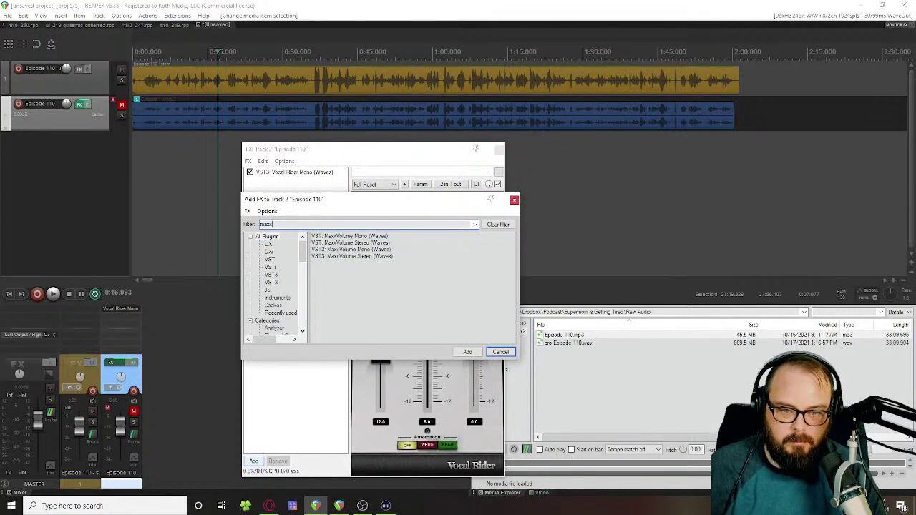
left_click(341, 250)
double_click(341, 255)
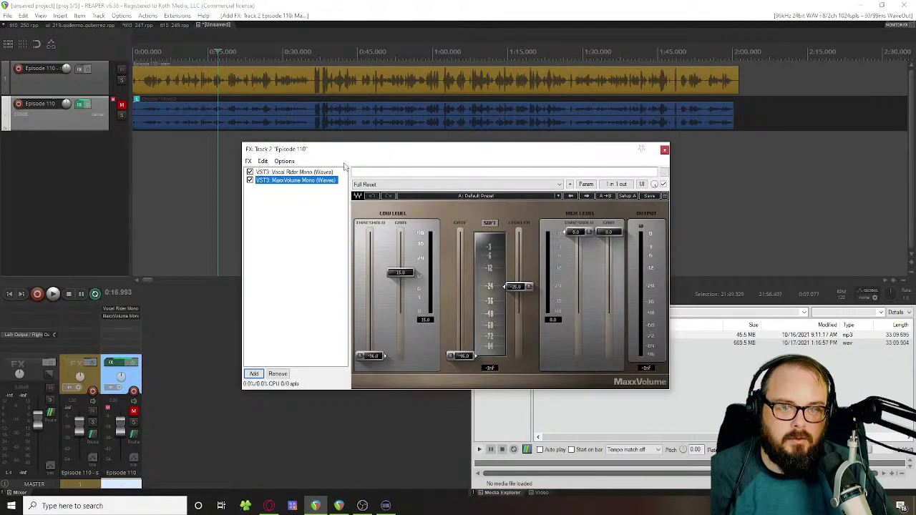
left_click_drag(368, 154, 255, 152)
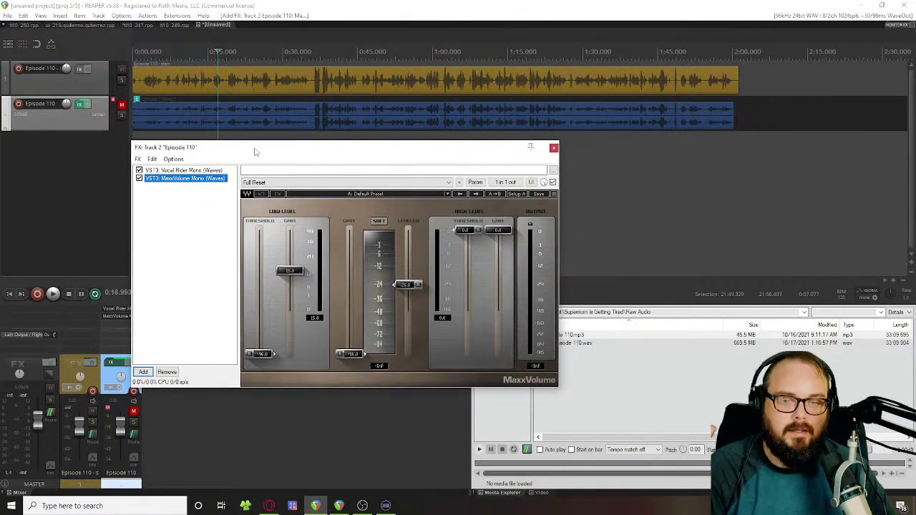
Step: Delete the rendered stem track and remove Vocal Rider from the Episode 110 track's effects
left_click(77, 83)
key("Delete")
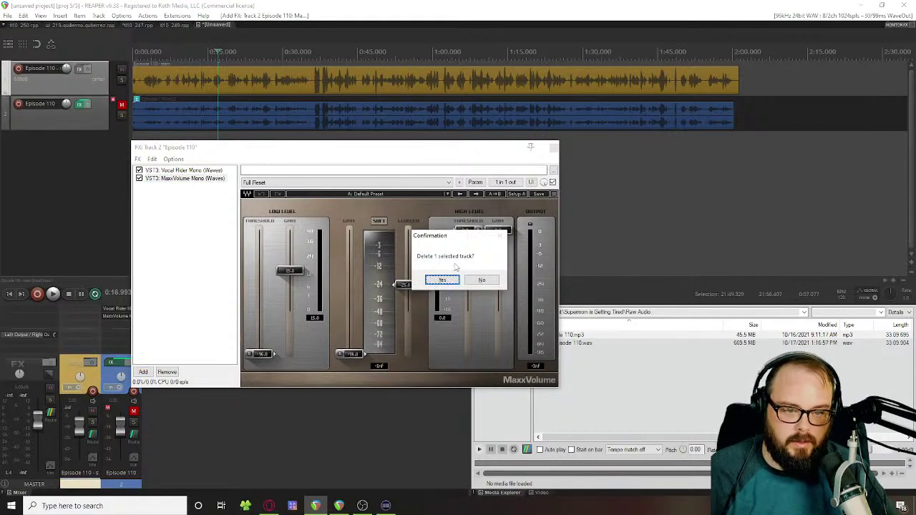
left_click(442, 279)
left_click(164, 170)
left_click(166, 372)
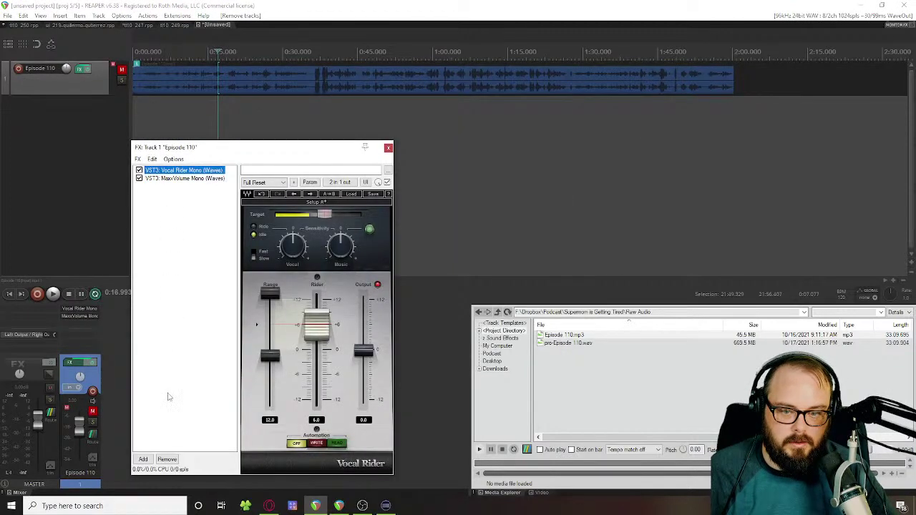
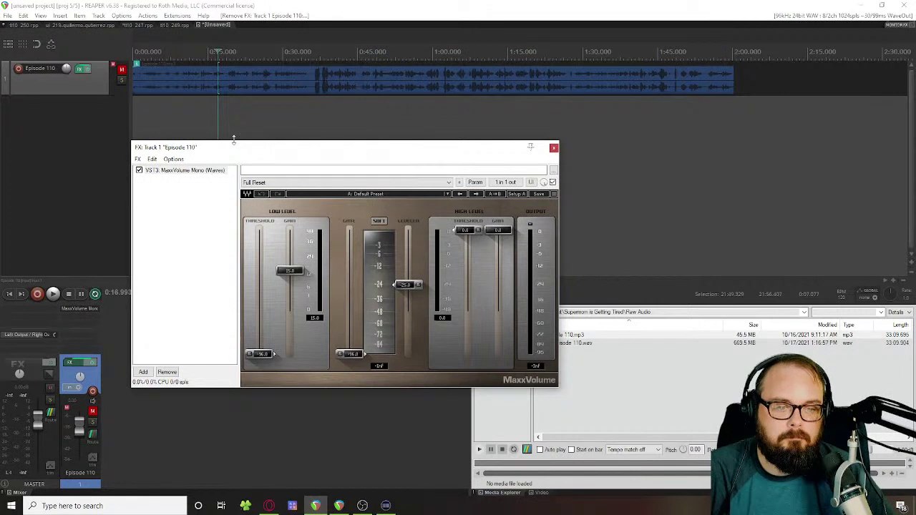
Step: Set the Episode 110 item's take channel mode to Mono (downmix)
left_click_drag(237, 149, 253, 148)
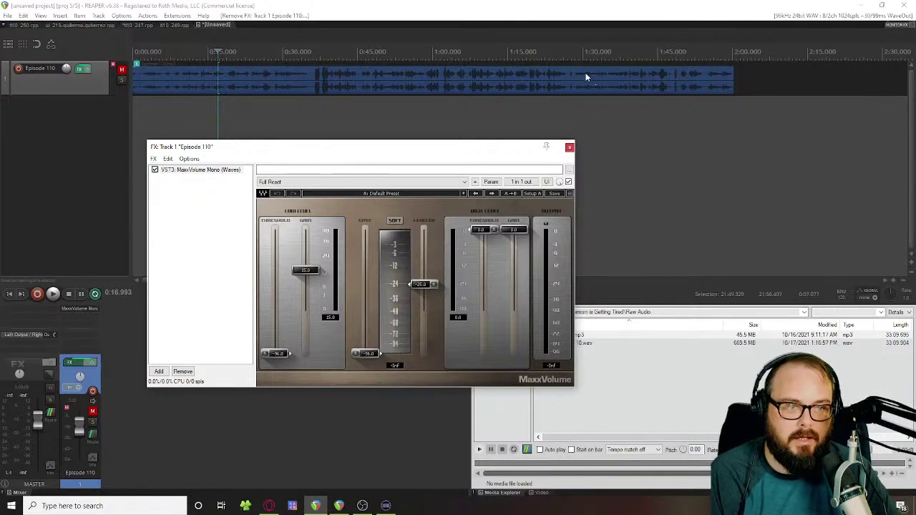
right_click(263, 96)
right_click(263, 93)
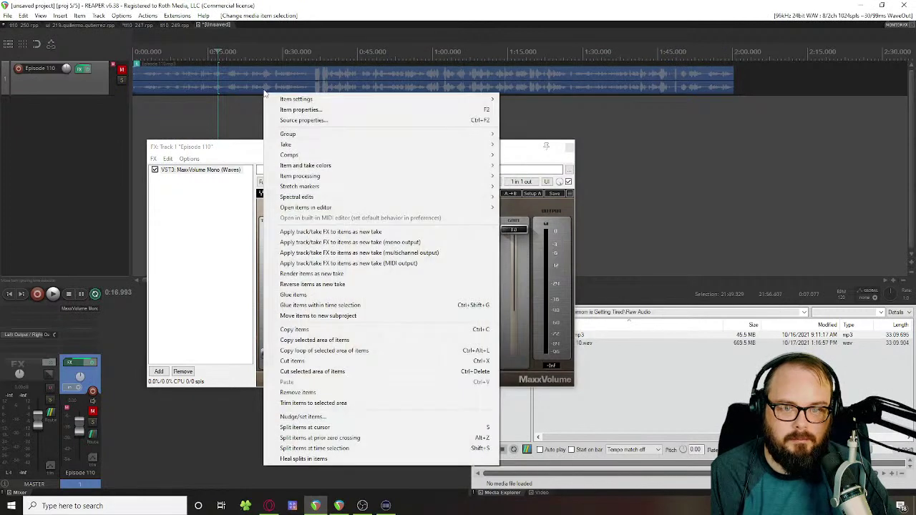
mouse_move(300, 99)
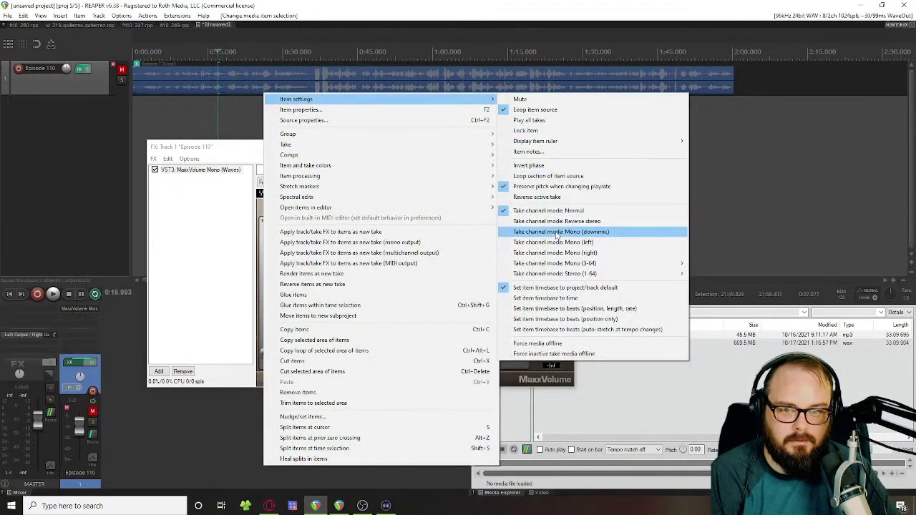
left_click(560, 231)
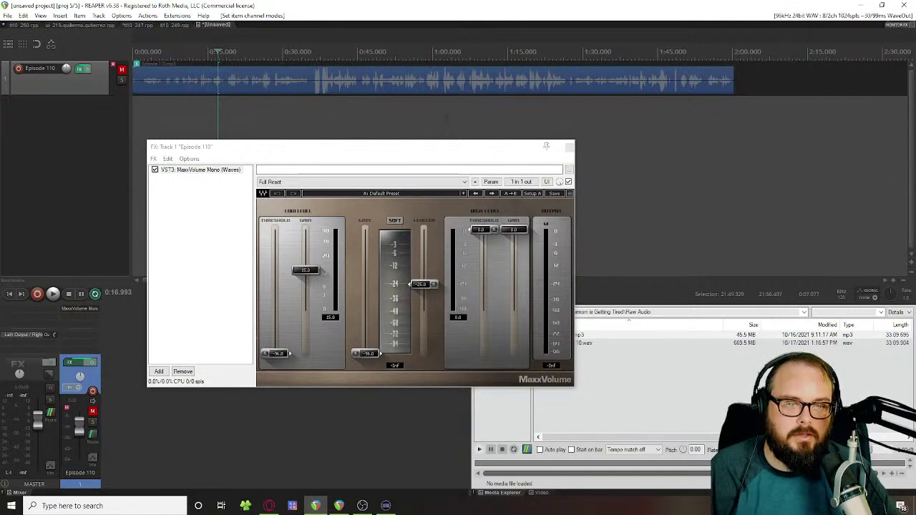
Step: Unmute Episode 110, enable MaxxVolume's Low Level section and set its threshold to about -29.9 during playback
left_click(265, 354)
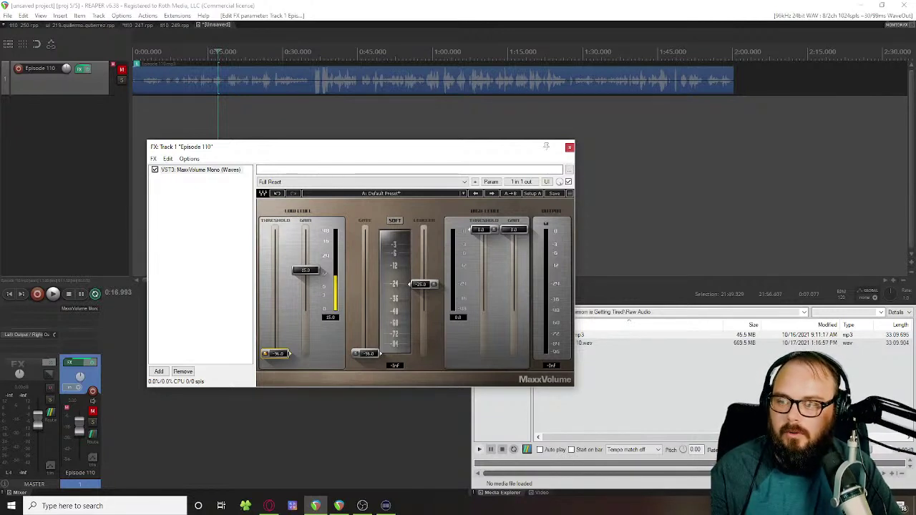
key("space")
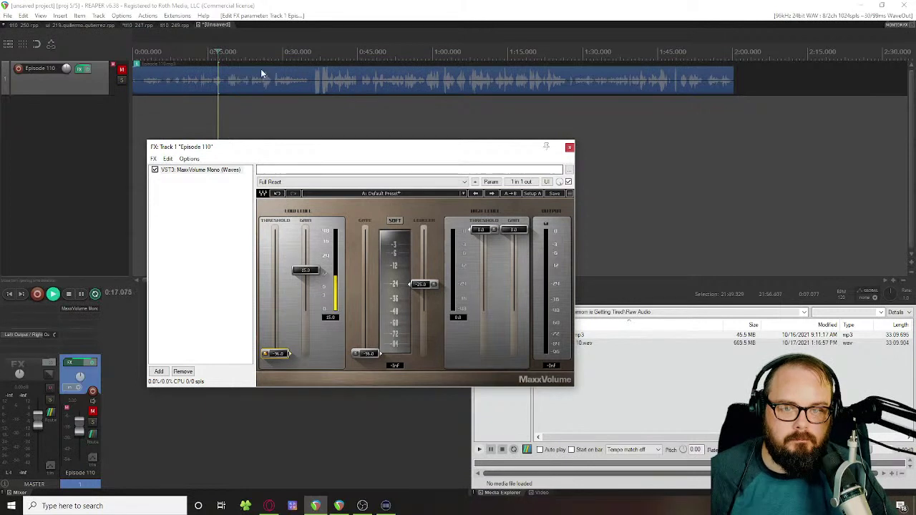
left_click(124, 69)
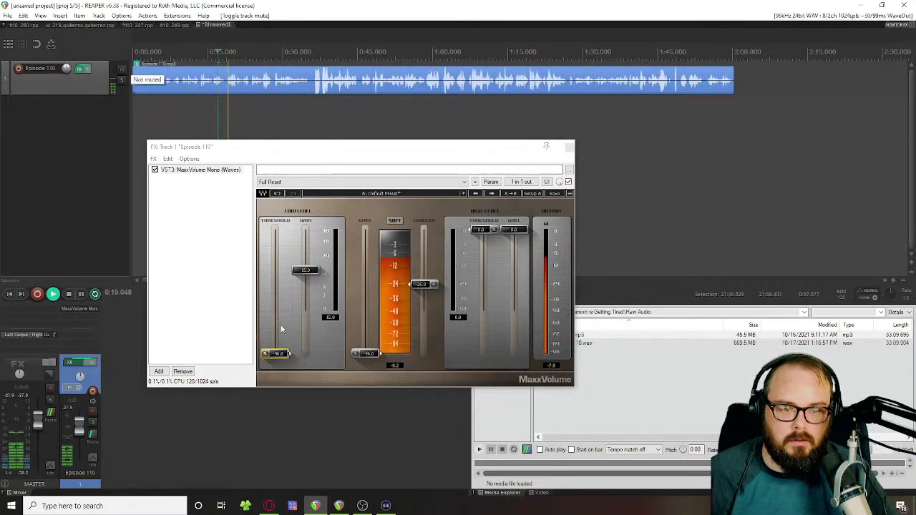
left_click(270, 366)
left_click_drag(276, 354, 342, 308)
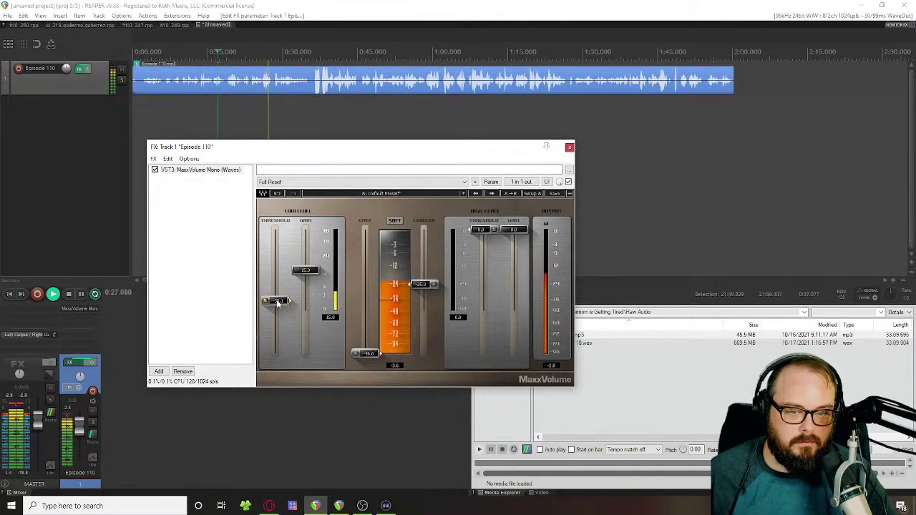
left_click_drag(276, 301, 275, 290)
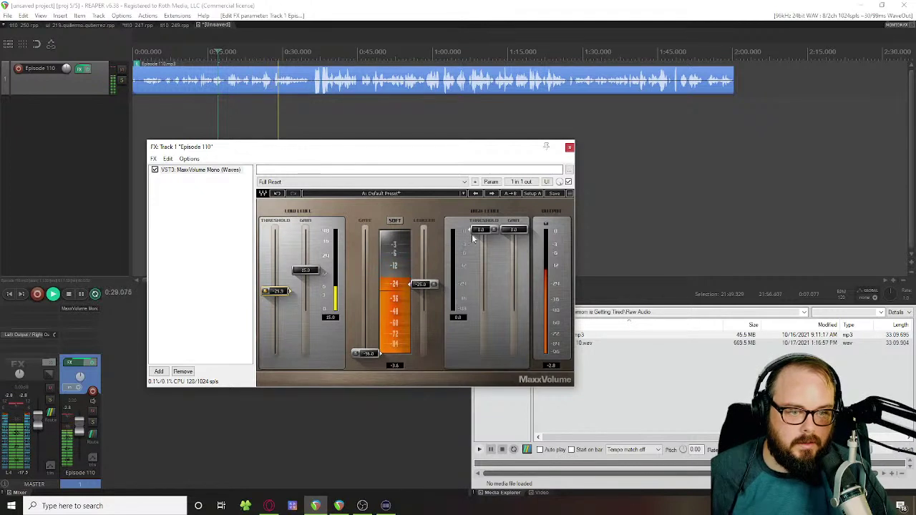
Step: Set MaxxVolume's High Level threshold to -4.5 and Leveler to -4.3, and stop playback
left_click_drag(496, 231, 496, 249)
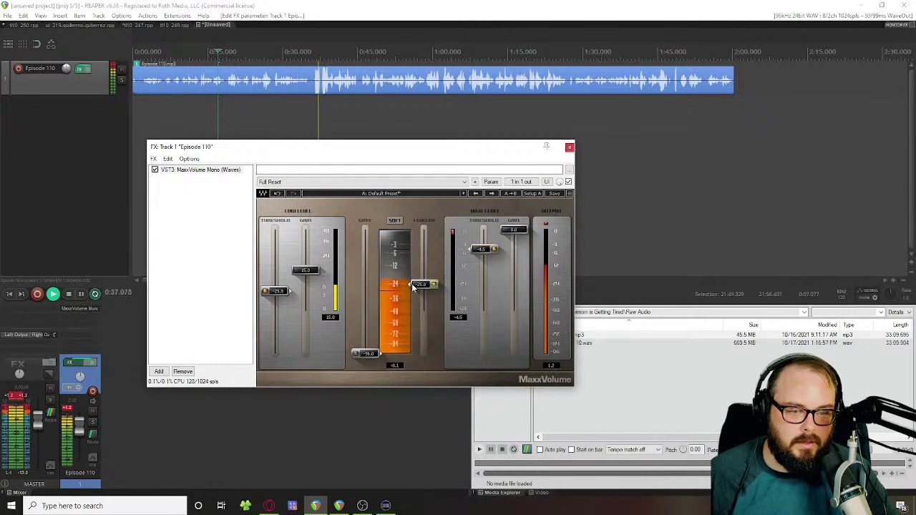
left_click_drag(434, 285, 420, 255)
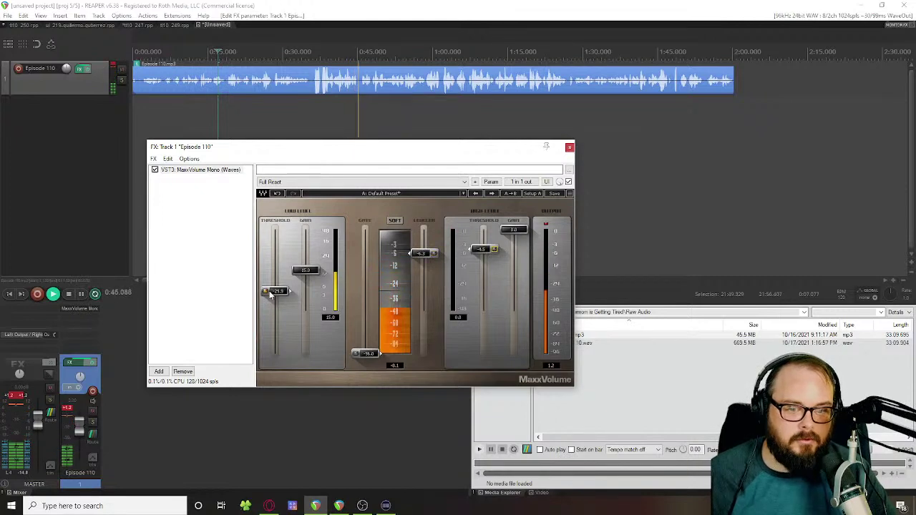
key("space")
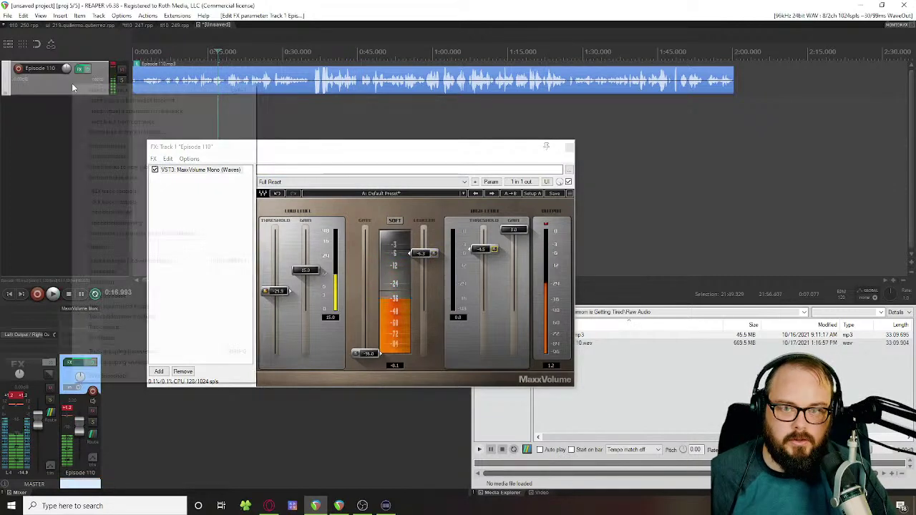
Step: Render the Episode 110 track with its current MaxxVolume settings to a mono stem track
right_click(73, 84)
mouse_move(118, 177)
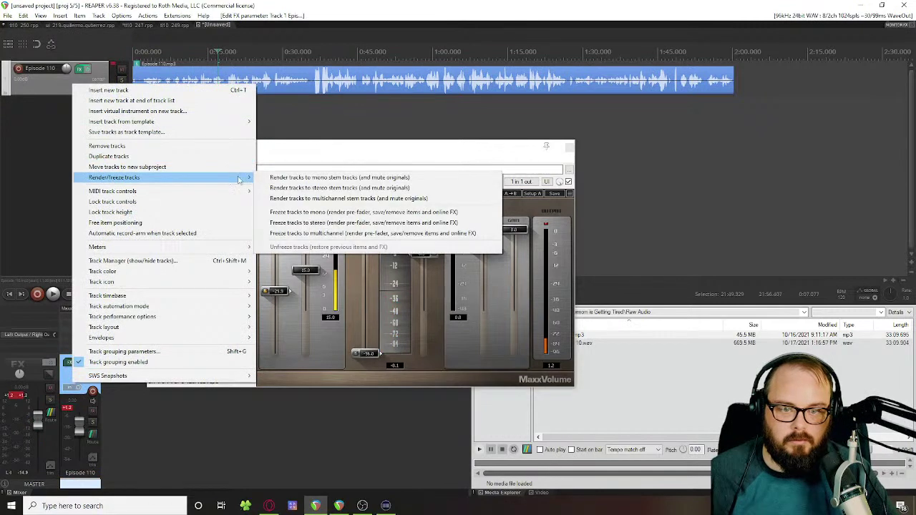
left_click(272, 178)
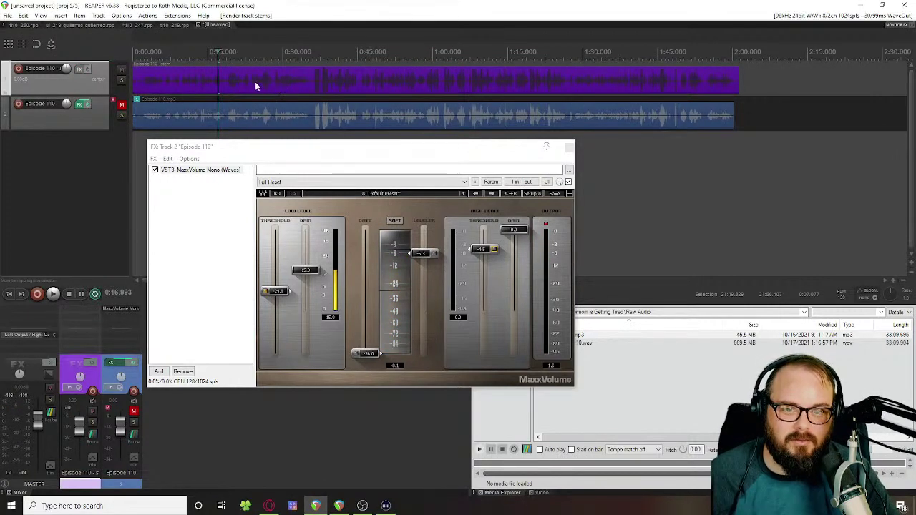
Step: Enable MaxxVolume's High Level section and render the unmuted Episode 110 track to a second mono stem
left_click(493, 249)
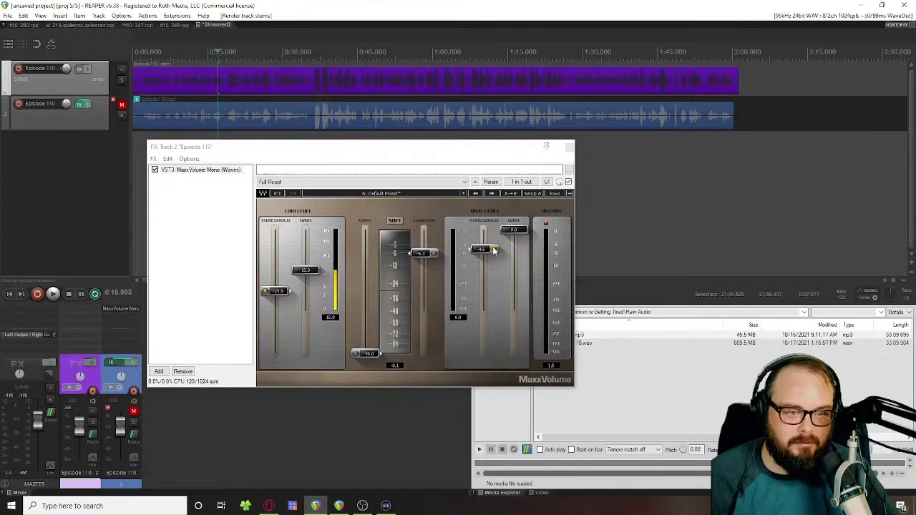
right_click(96, 113)
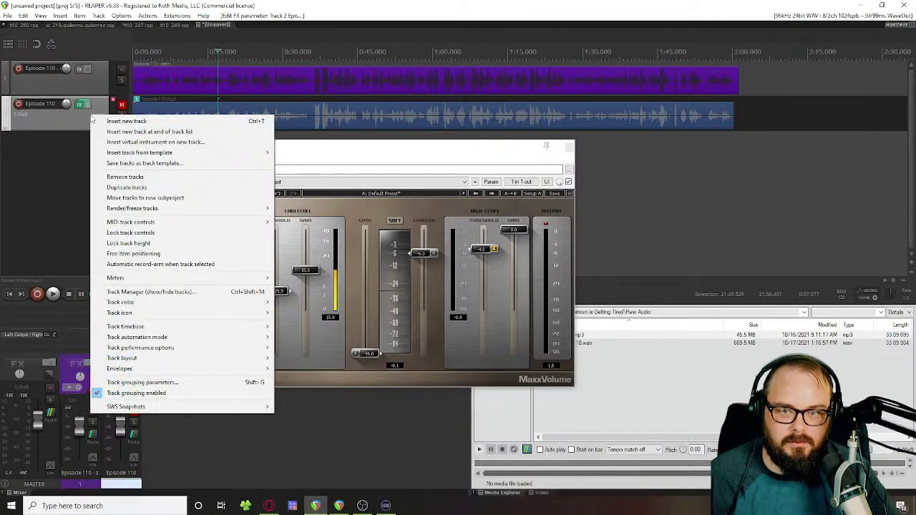
left_click(121, 106)
right_click(96, 113)
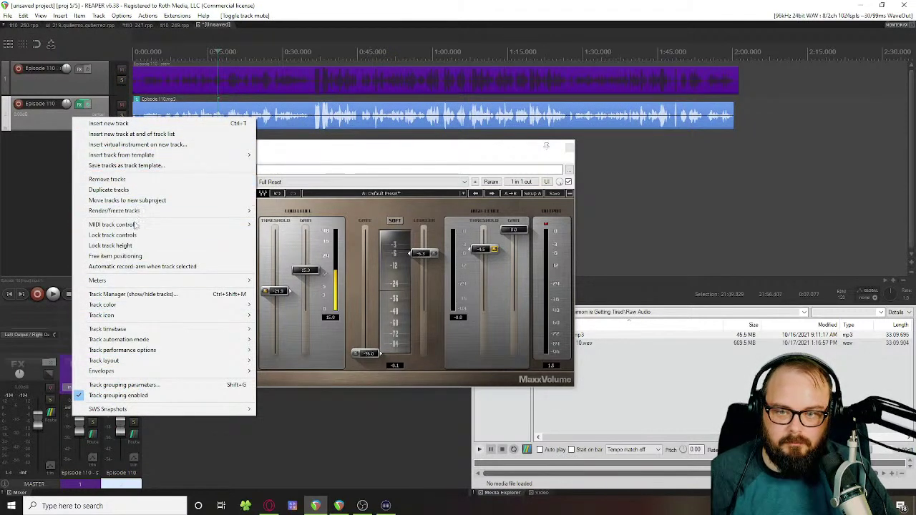
mouse_move(129, 210)
left_click(284, 214)
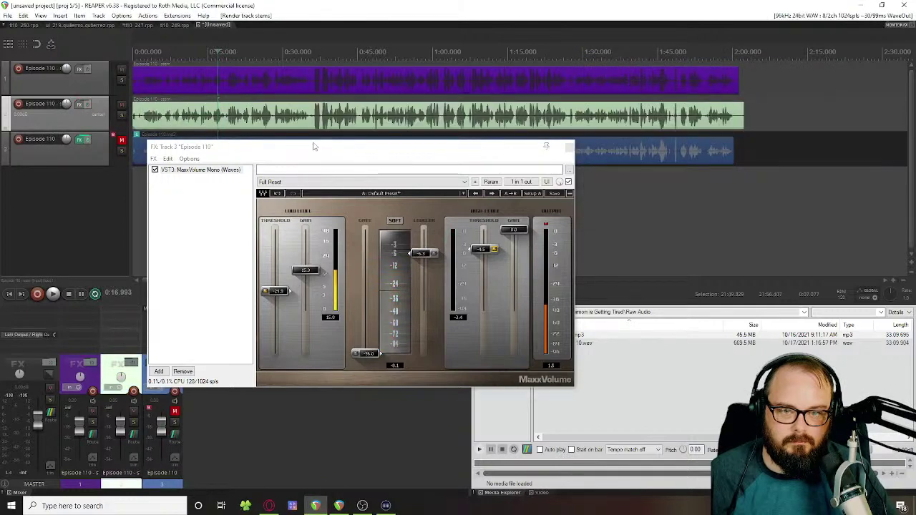
Step: Set MaxxVolume's Leveler on the Episode 110 track to -10.3
left_click_drag(315, 146, 315, 210)
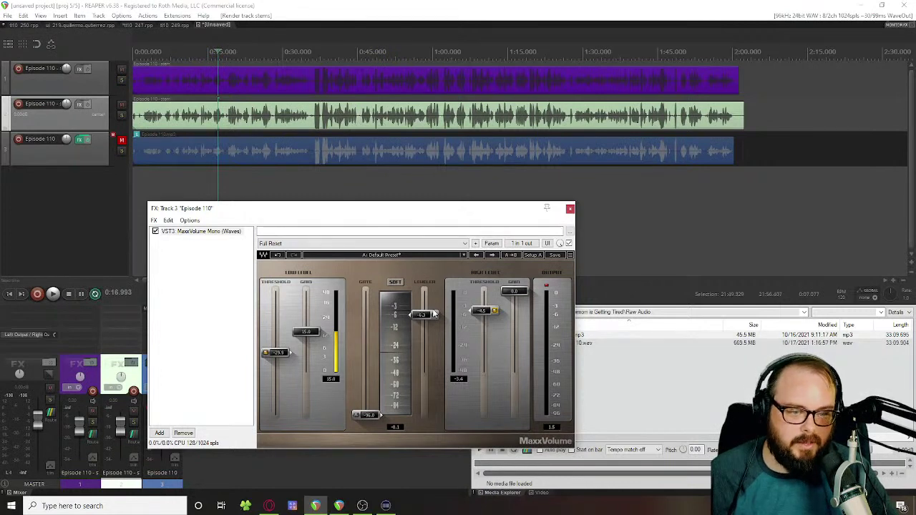
left_click_drag(434, 319, 434, 328)
left_click_drag(404, 210, 423, 170)
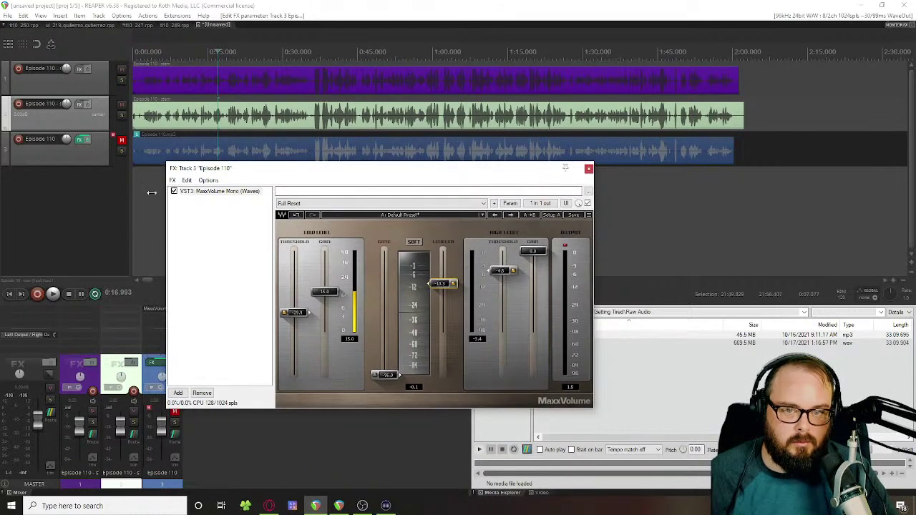
Step: Unmute the Episode 110 track and render it to a third stem track
left_click(122, 140)
right_click(94, 144)
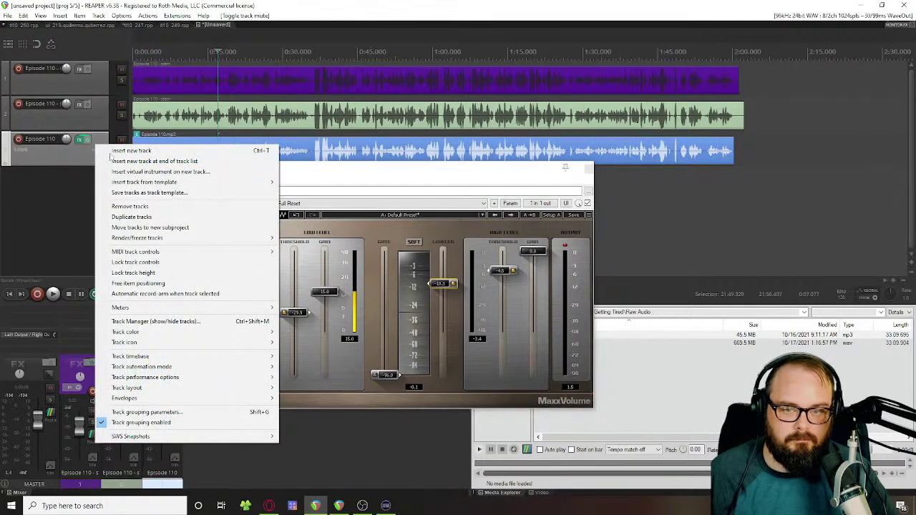
mouse_move(139, 181)
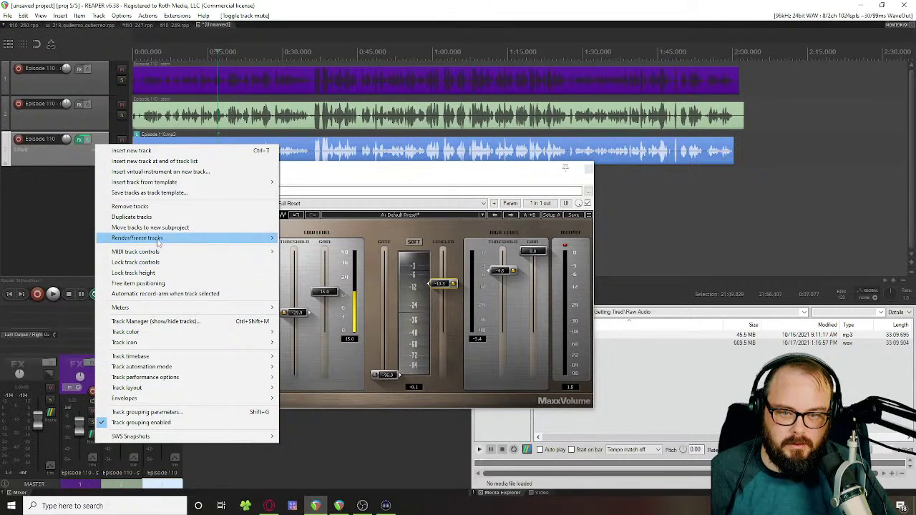
mouse_move(158, 244)
left_click(322, 243)
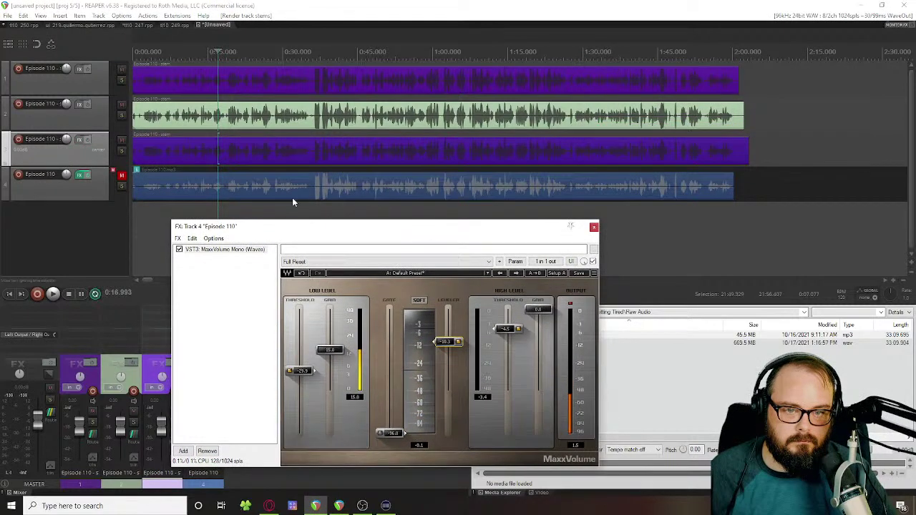
Step: Change the third stem track's color to the red SWS custom color 12
left_click(292, 201)
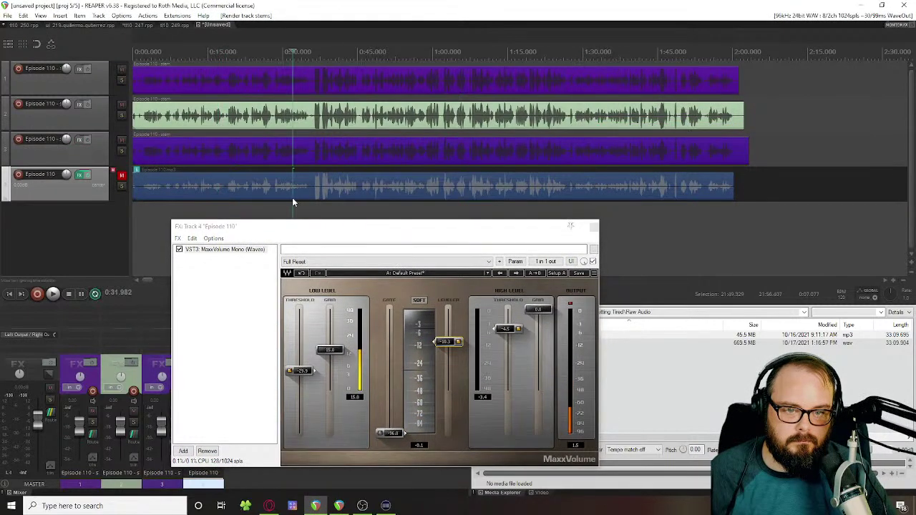
right_click(94, 152)
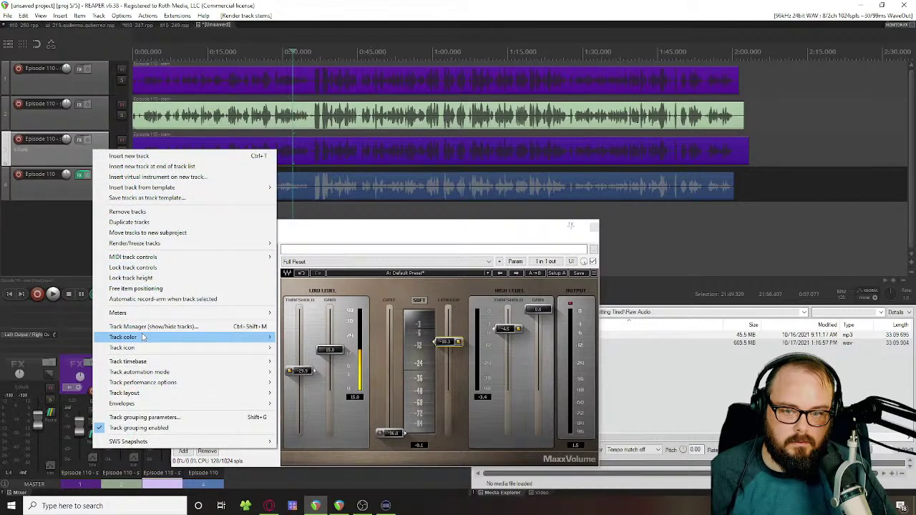
mouse_move(143, 337)
mouse_move(310, 379)
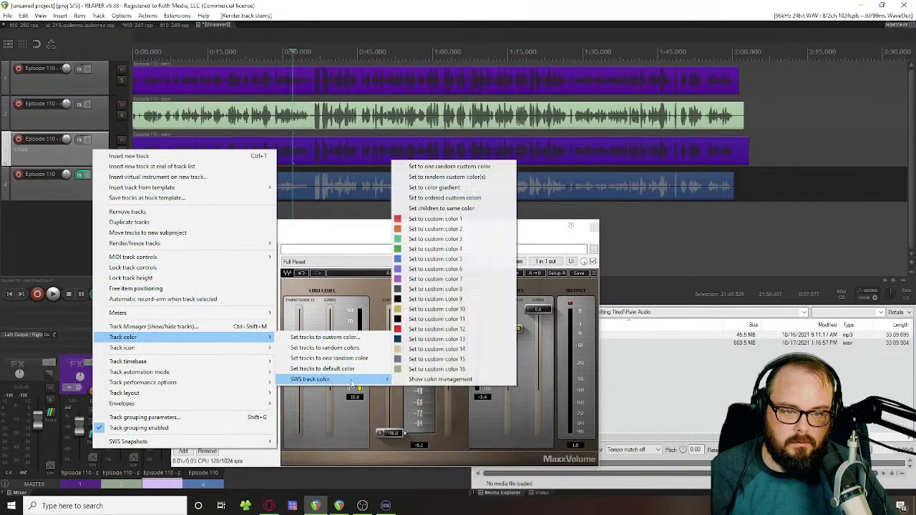
left_click(413, 331)
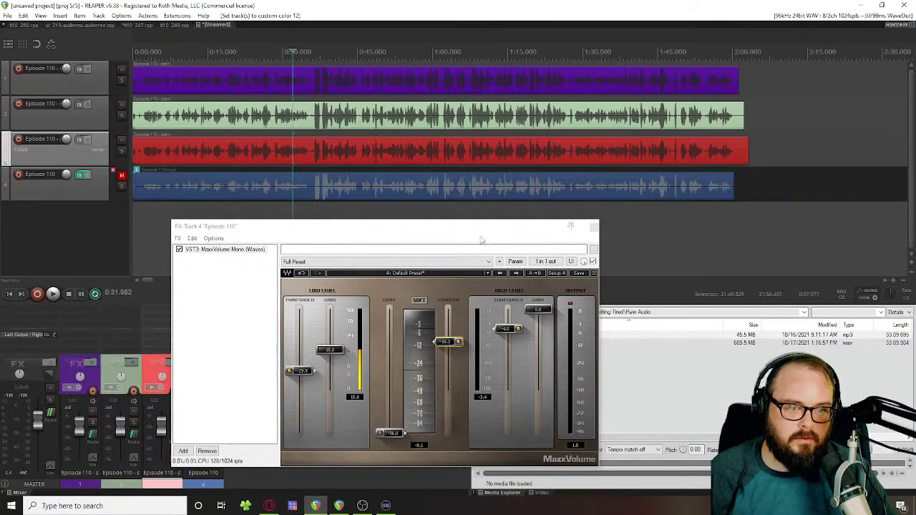
Step: Move the MaxxVolume effects window off the waveforms and close it
left_click(343, 239)
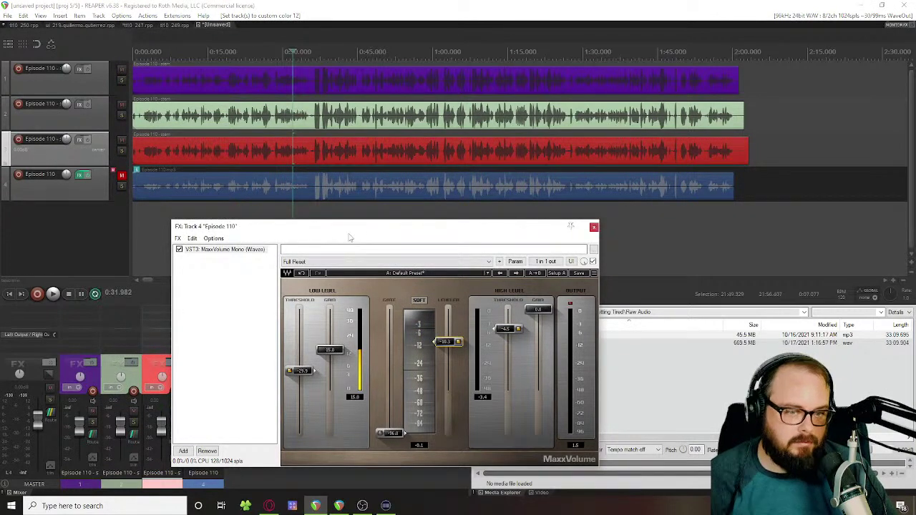
left_click_drag(351, 234, 543, 183)
left_click(393, 198)
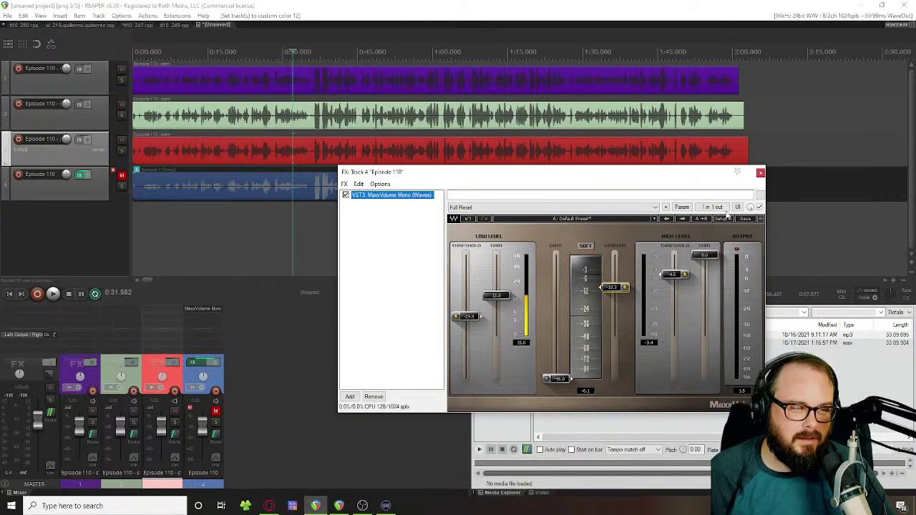
left_click(761, 174)
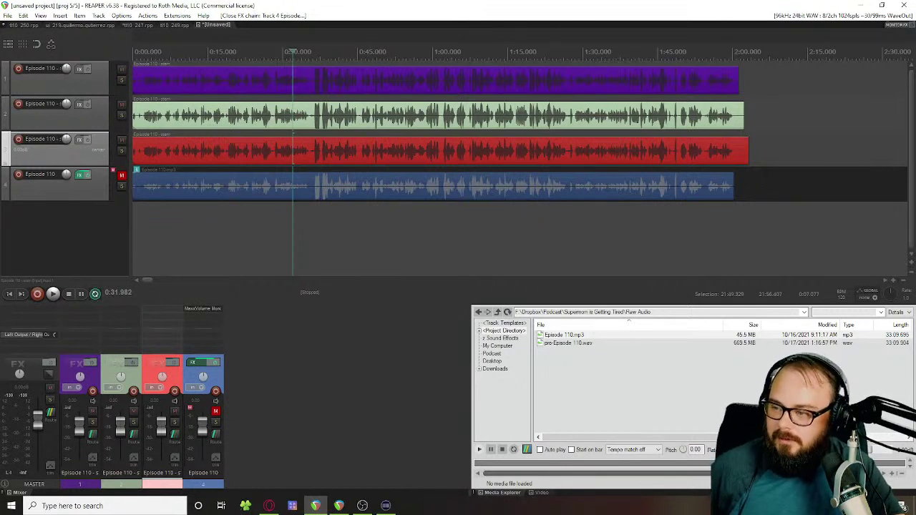
Step: Delete the second and third stem tracks and the original Episode 110 track, keeping only the first stem
key("alt+Tab")
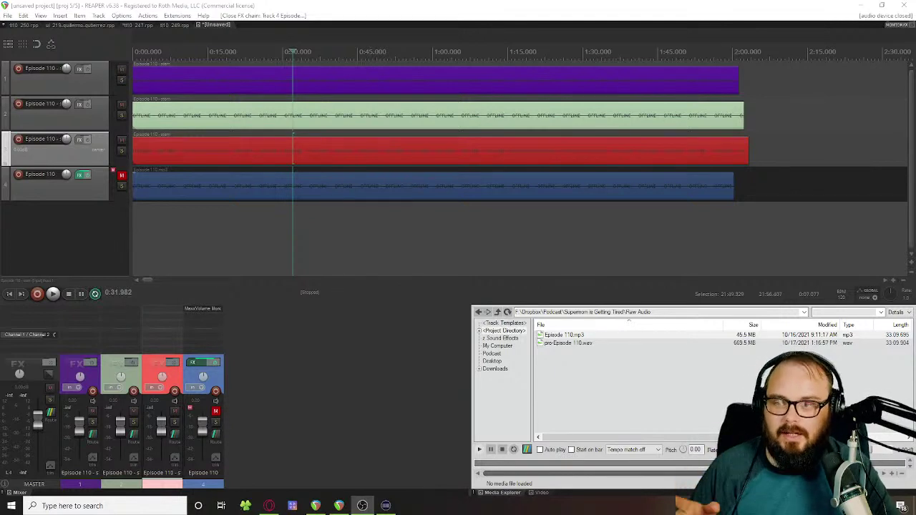
left_click(304, 259)
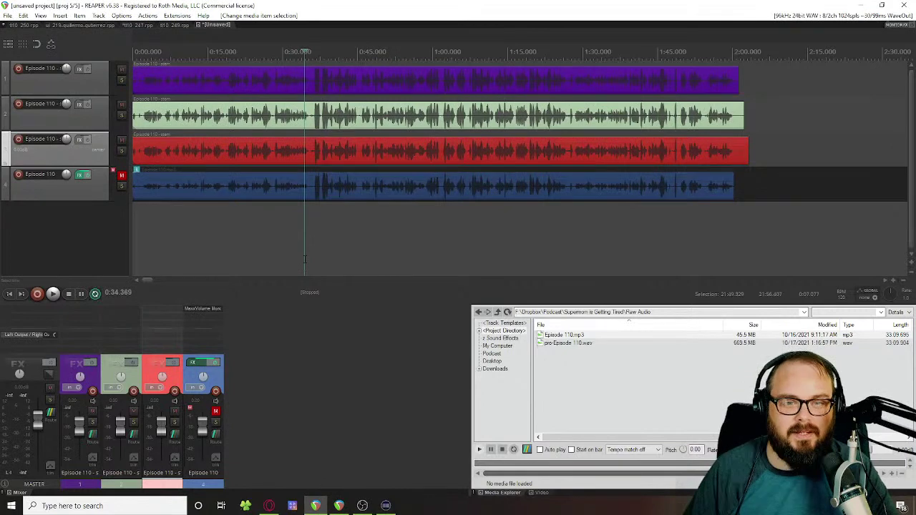
scroll(304, 259, "up", 5)
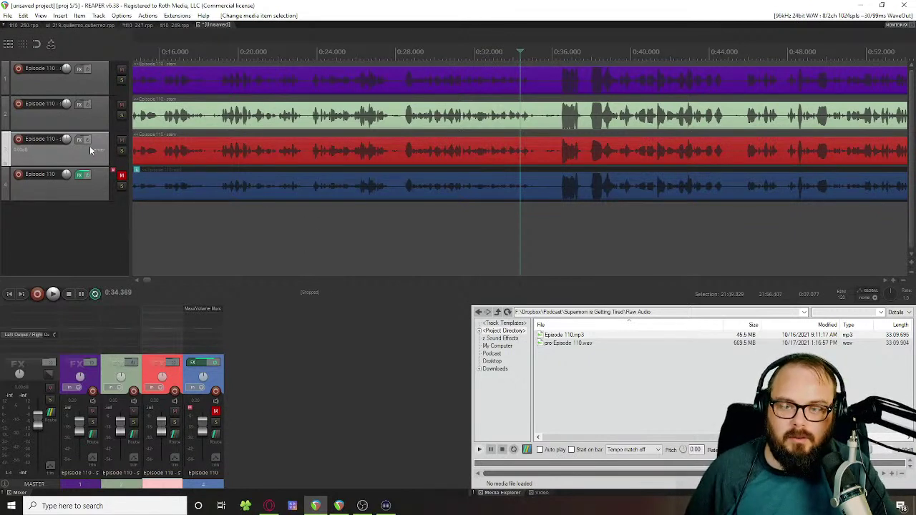
left_click(95, 91, "shift")
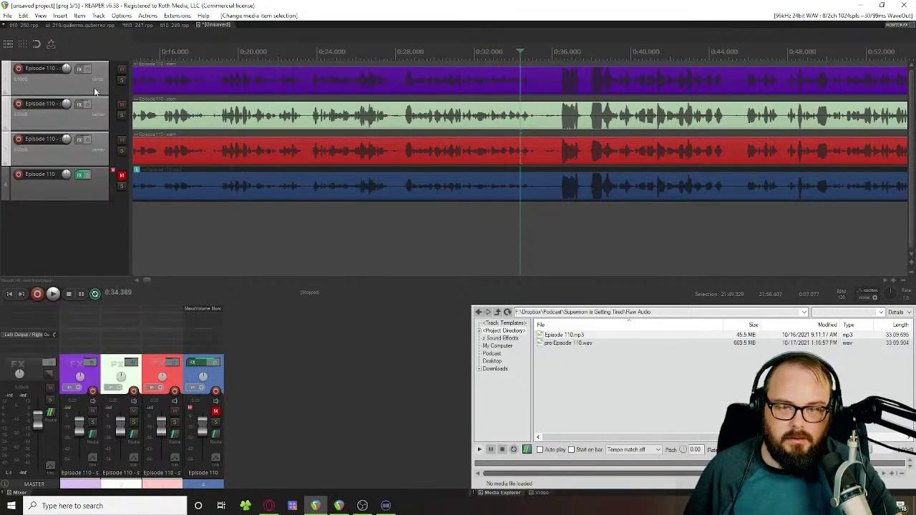
left_click(82, 116)
left_click(74, 184, "shift")
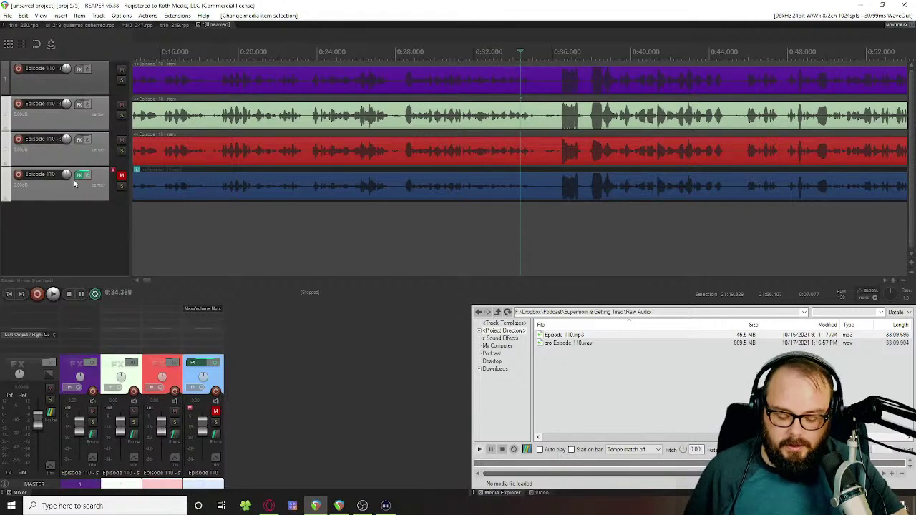
key("Delete")
Step: Play from about 0:35 and apply the custom Breath reduction action to the quiet section from 0:35.236 to 0:36.332
left_click(538, 47)
scroll(538, 47, "up", 6)
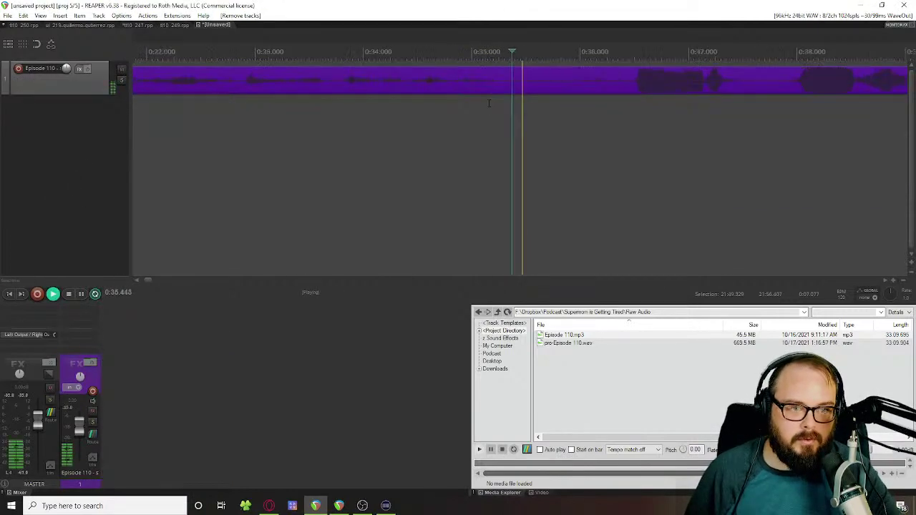
left_click_drag(381, 107, 500, 108)
key("b")
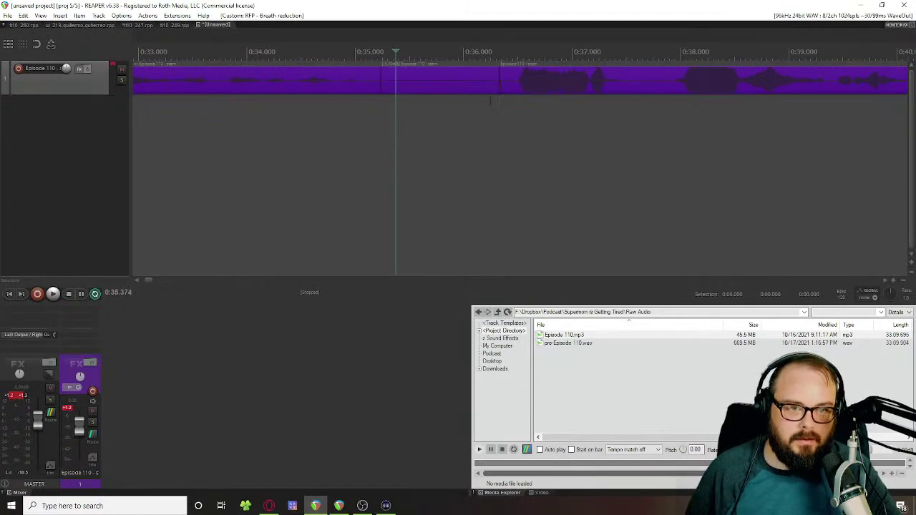
Step: Select the breath-reduced item and change its track's color to the yellow SWS custom color 10
left_click(423, 84)
right_click(61, 77)
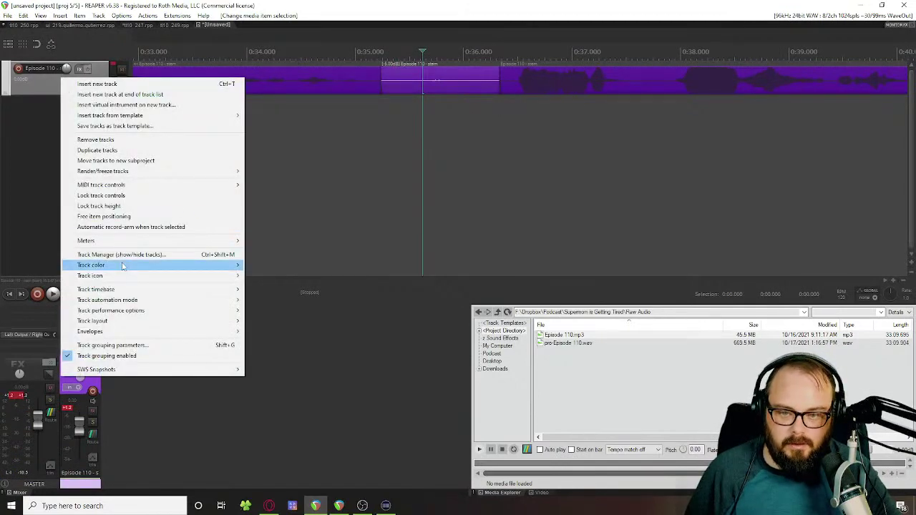
mouse_move(119, 265)
mouse_move(287, 307)
left_click(428, 237)
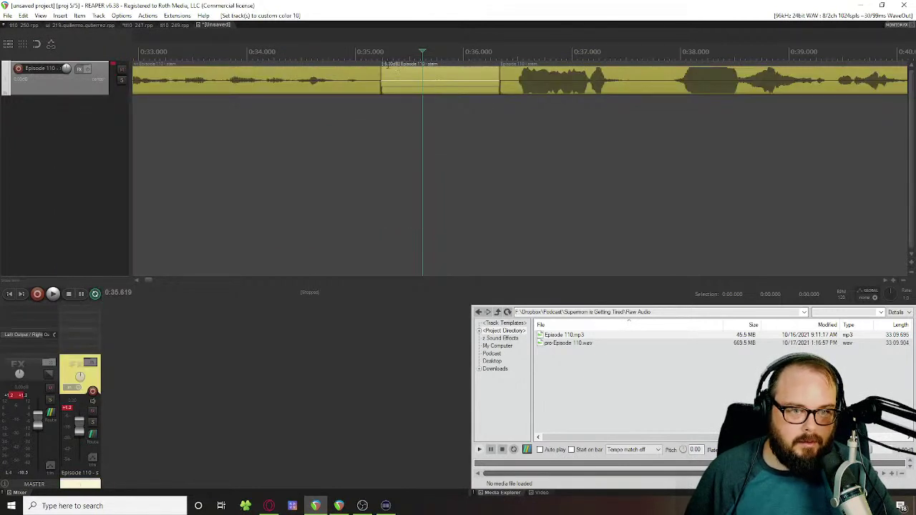
Step: Undo the track color change and the breath reduction on the remaining stem
left_click(399, 80)
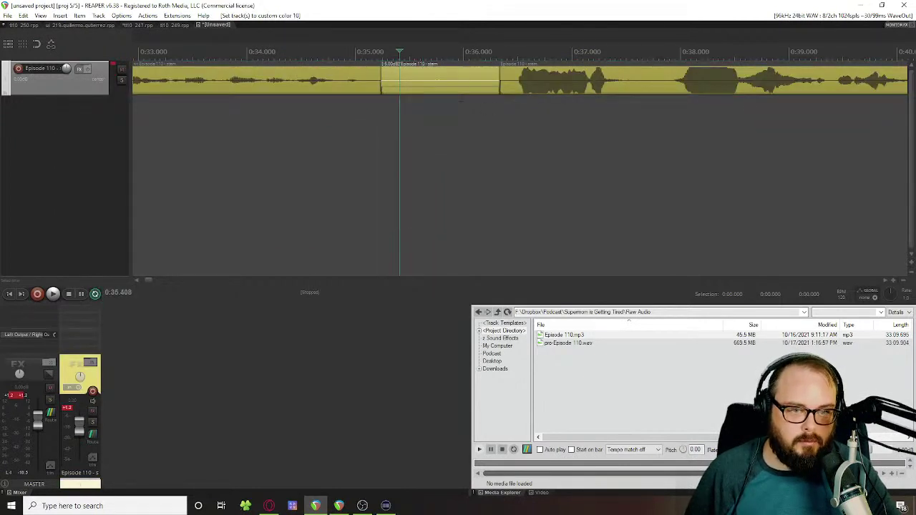
left_click(452, 79)
key("ctrl+z")
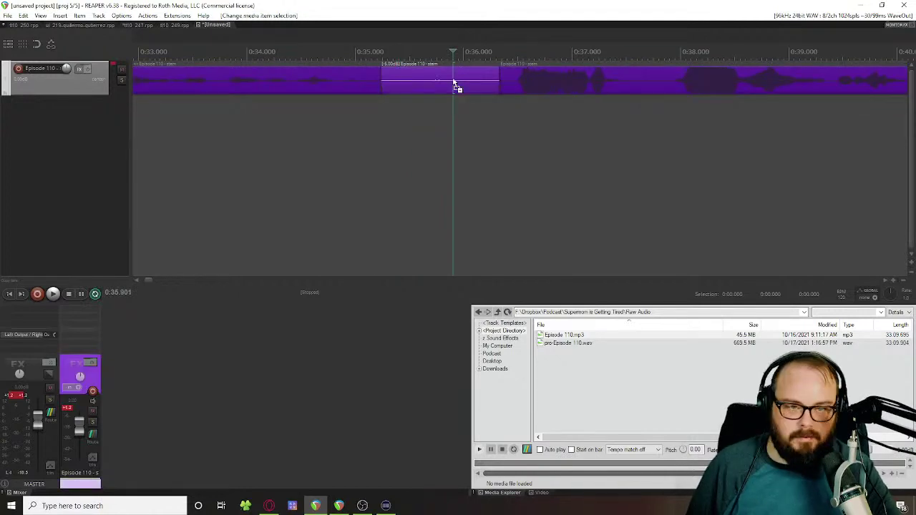
double_click(453, 83)
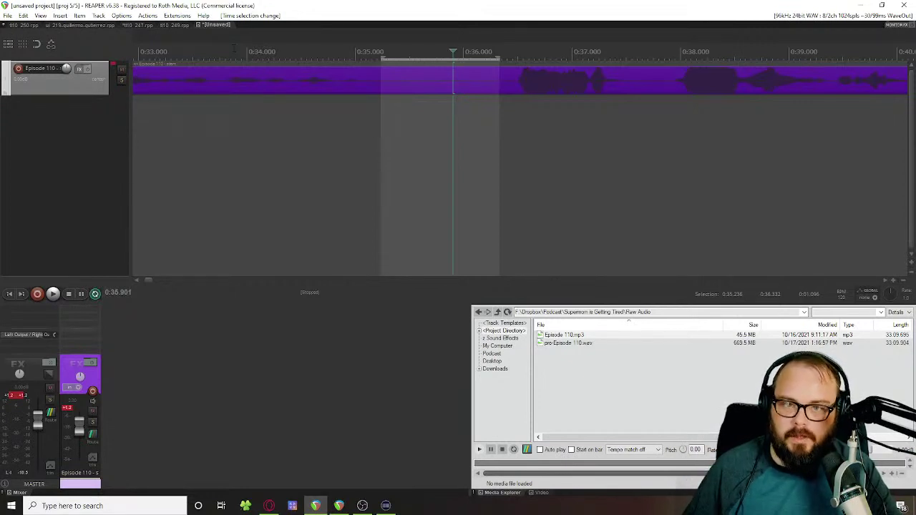
Step: Open the action list and start a search for an action by its shortcut
left_click(147, 15)
left_click(171, 119)
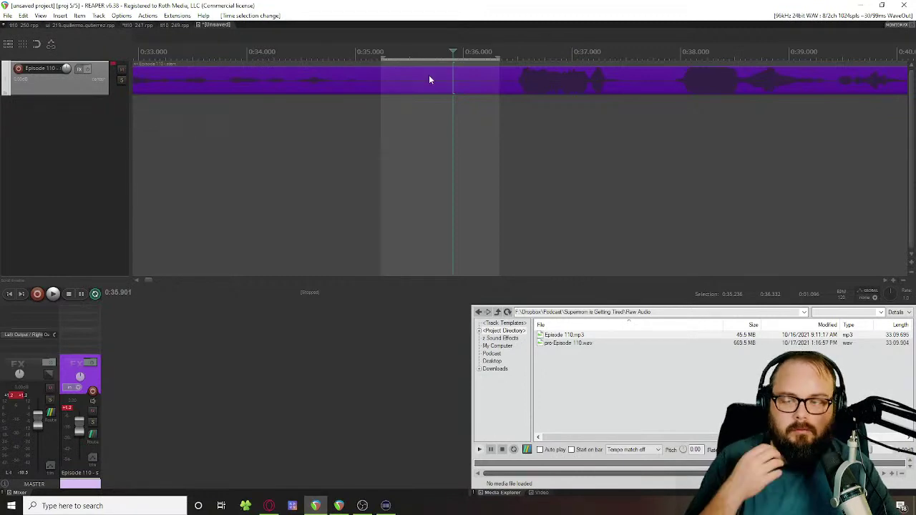
key("shift+slash")
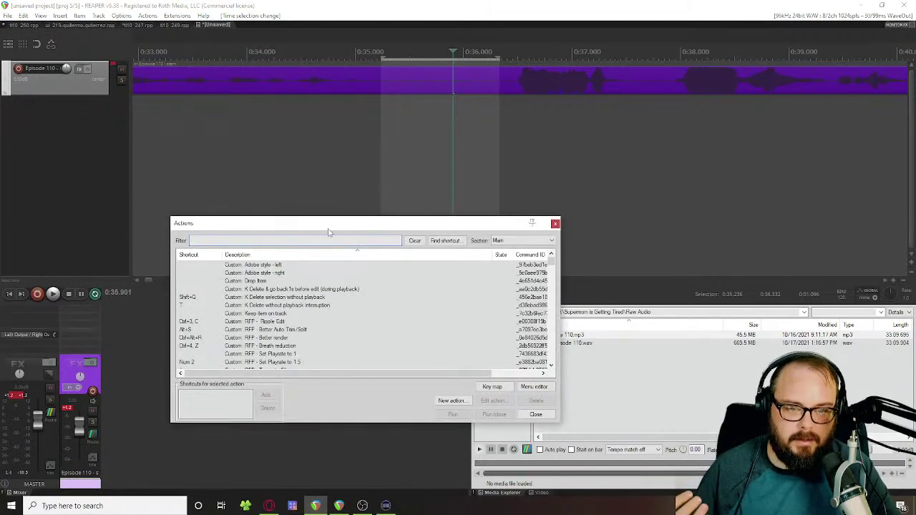
left_click_drag(329, 231, 366, 147)
left_click(484, 158)
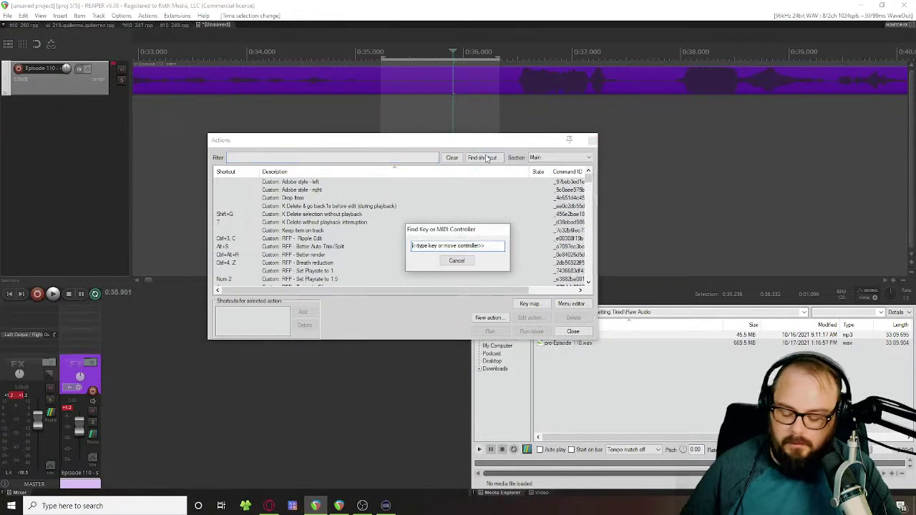
Step: Find the action assigned to the Z shortcut and open the custom action RFP - Breath reduction for editing
key("z")
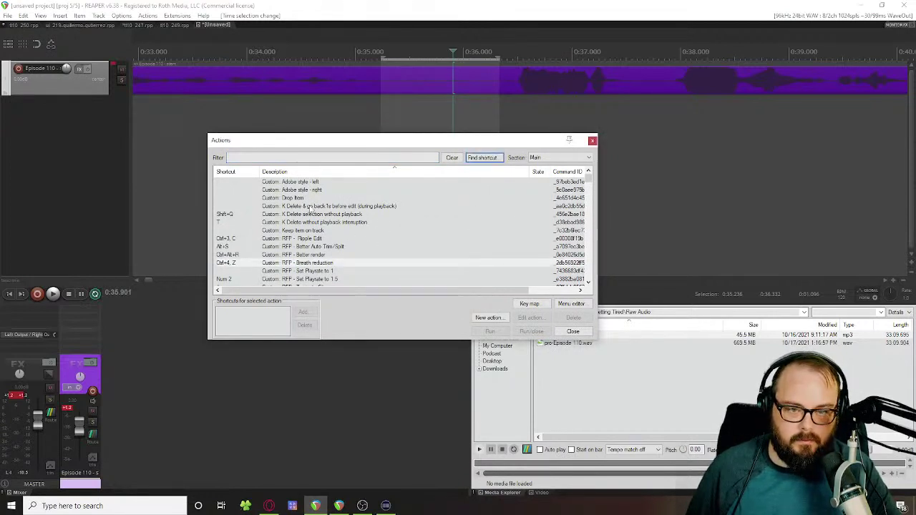
left_click(290, 263)
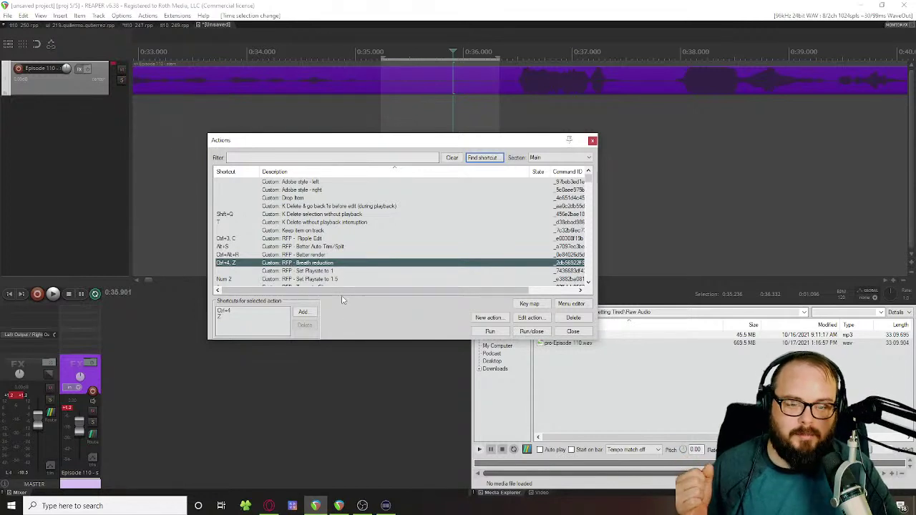
left_click(530, 318)
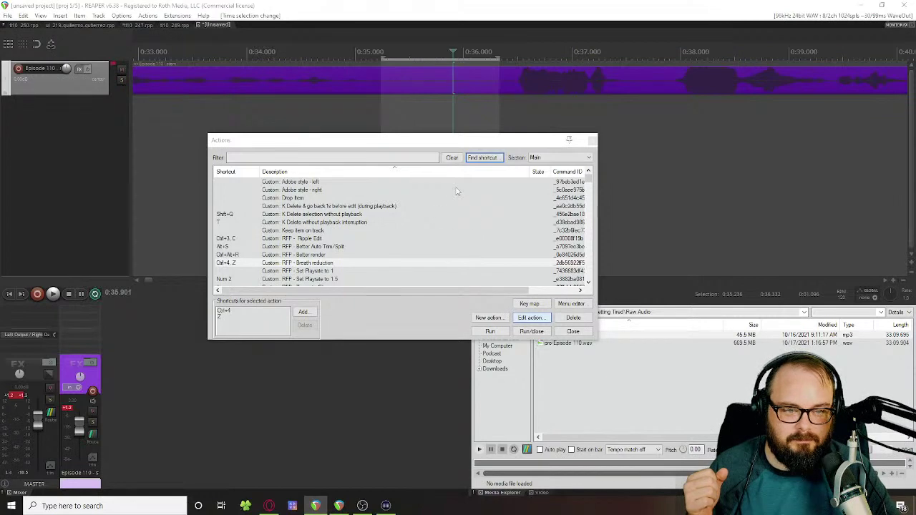
left_click_drag(467, 142, 401, 116)
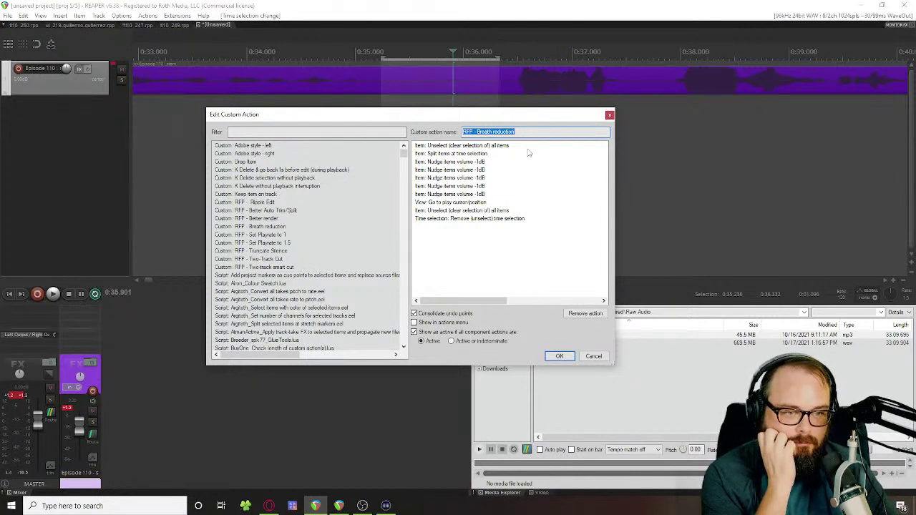
Step: Examine the custom action's components for unselecting items, splitting at the time selection, nudging volume -1dB and going to the play cursor
left_click(459, 147)
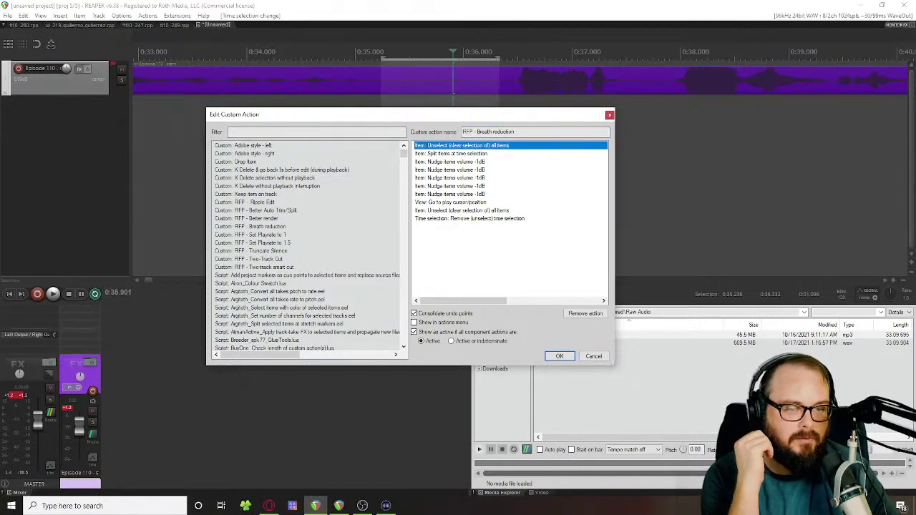
left_click(438, 155)
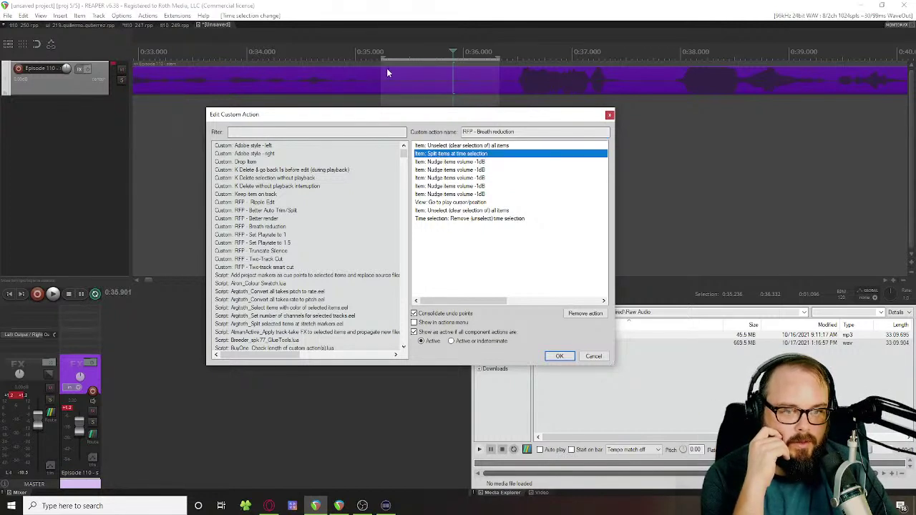
left_click(466, 163)
left_click(445, 196)
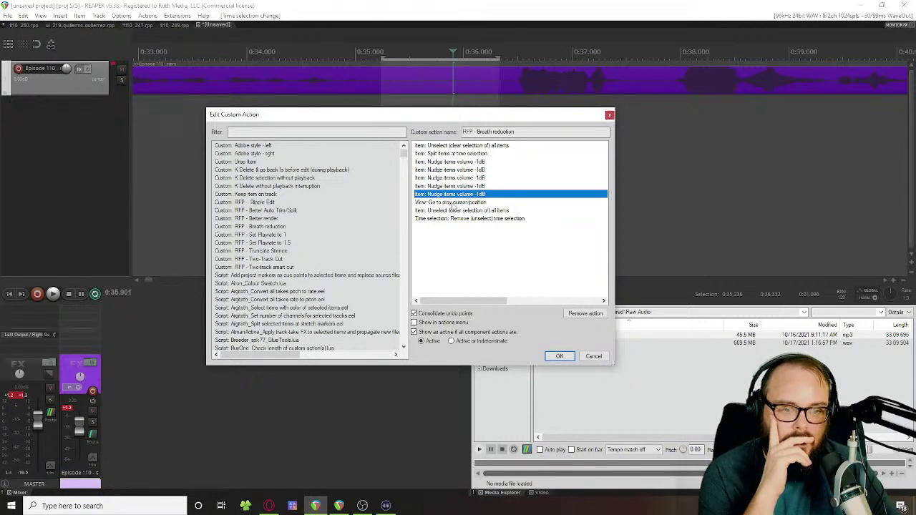
left_click(453, 202)
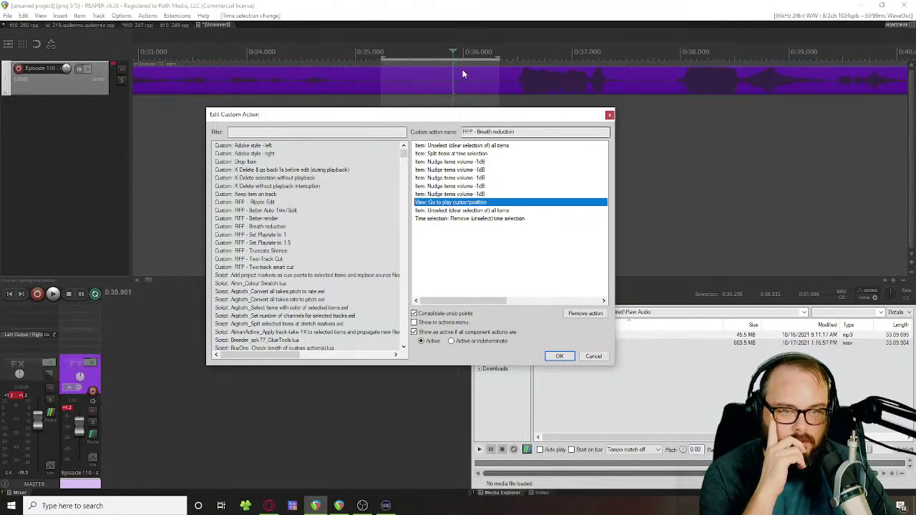
Step: Play the episode audio from before the time selection and run RFP - Breath reduction on that selection during playback
scroll(462, 69, "down", 3)
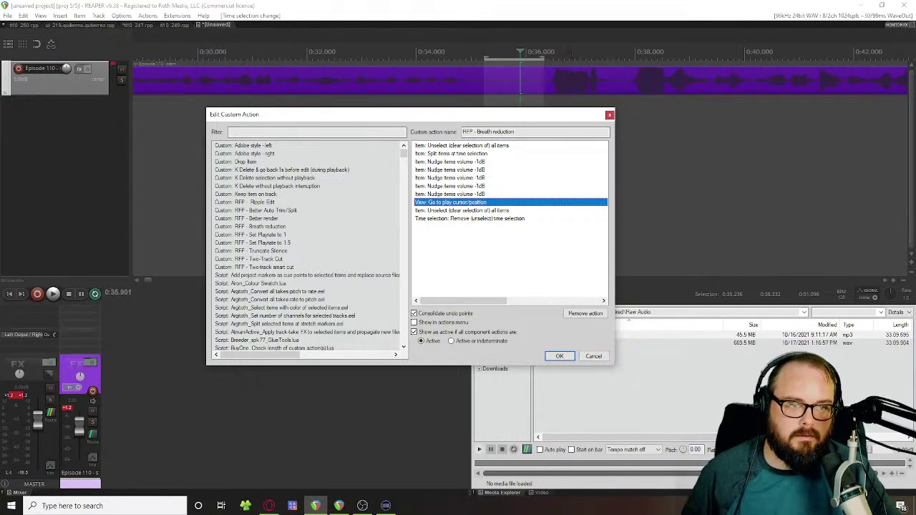
left_click(436, 87)
key("space")
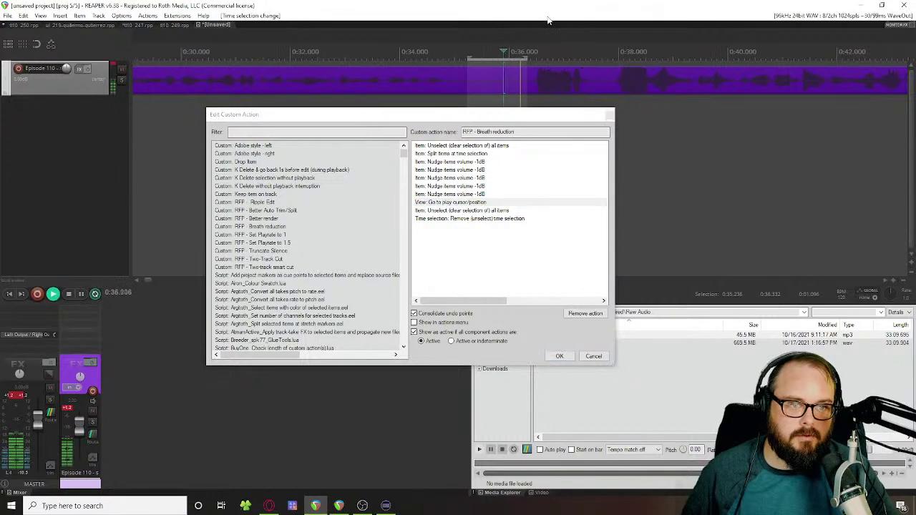
left_click(402, 88)
scroll(401, 88, "up", 2)
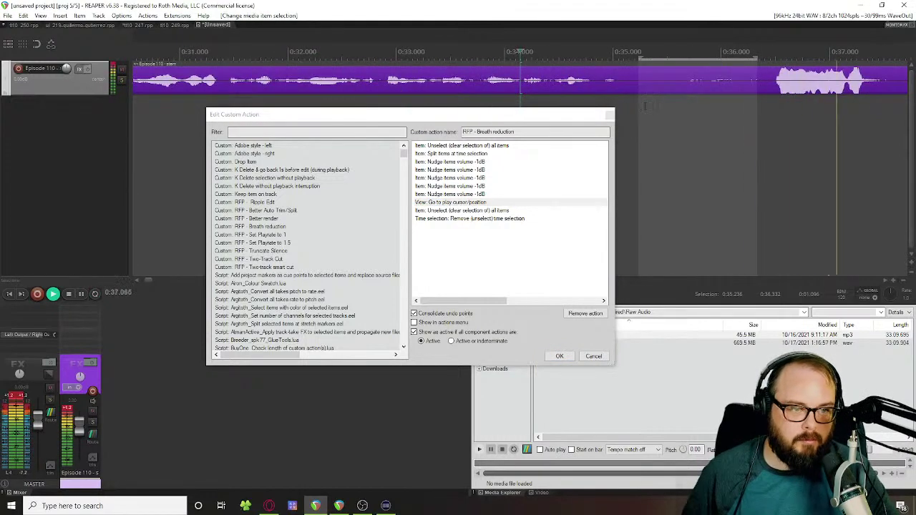
key("b")
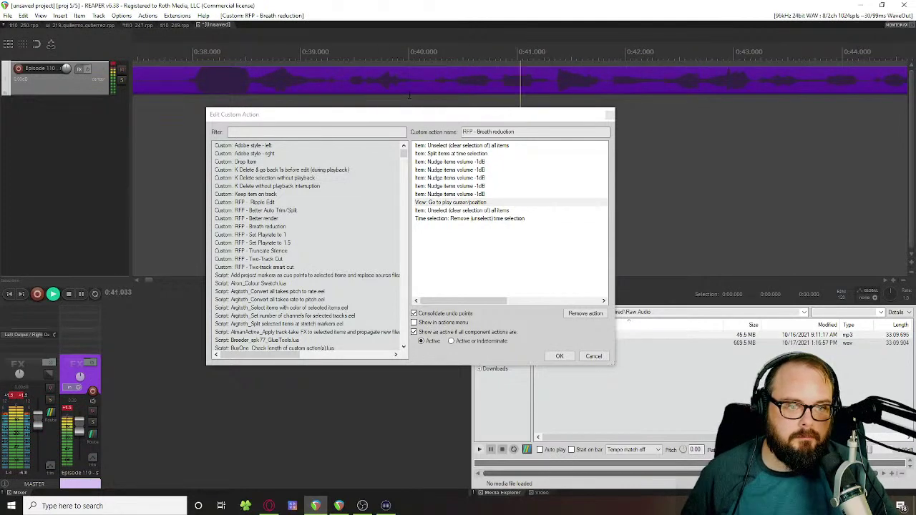
Step: Examine the custom action's last two components, Unselect all items and Remove time selection
scroll(473, 81, "down", 6)
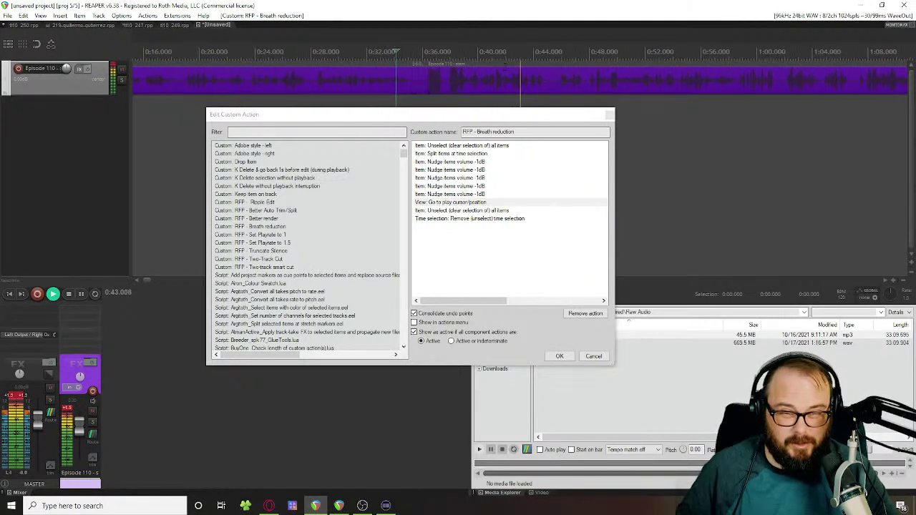
left_click(453, 211)
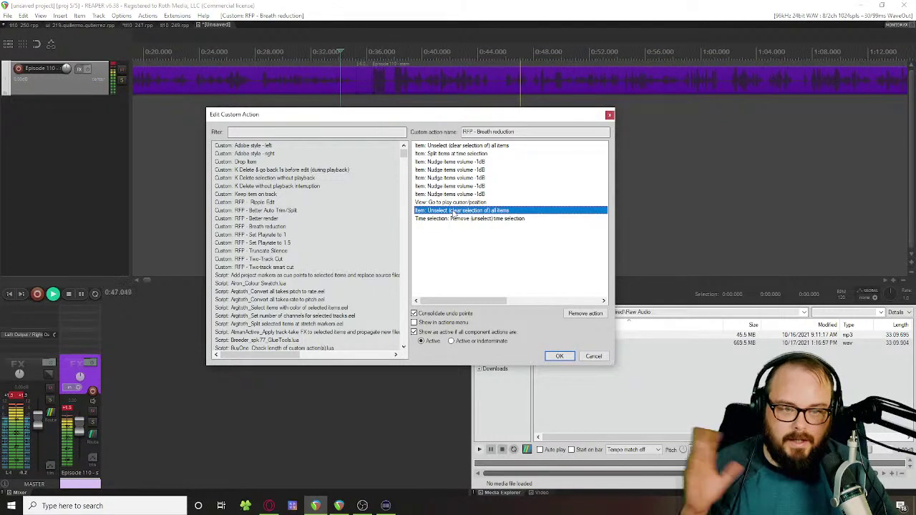
left_click(453, 218)
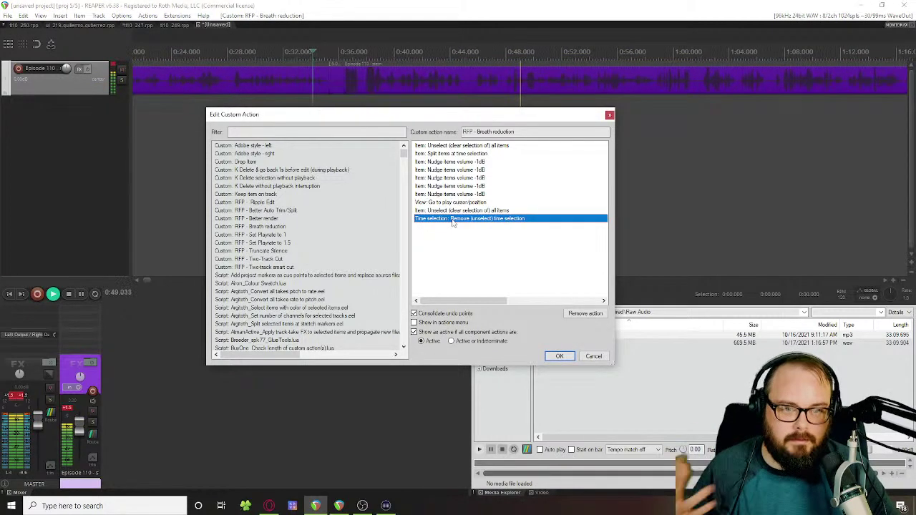
Step: Make a time selection from about 0:36.3 to 0:47.6 on the episode track, clear it and undo the clearing
left_click(303, 80)
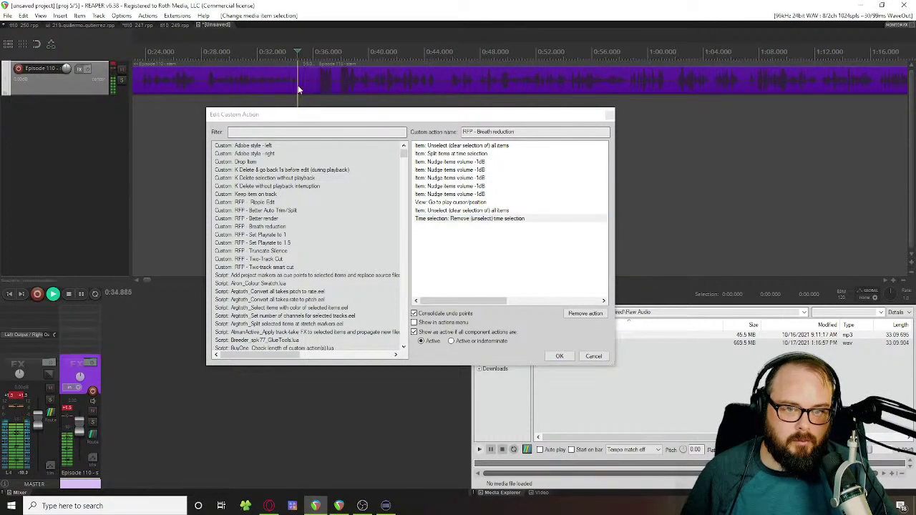
left_click_drag(481, 82, 319, 131)
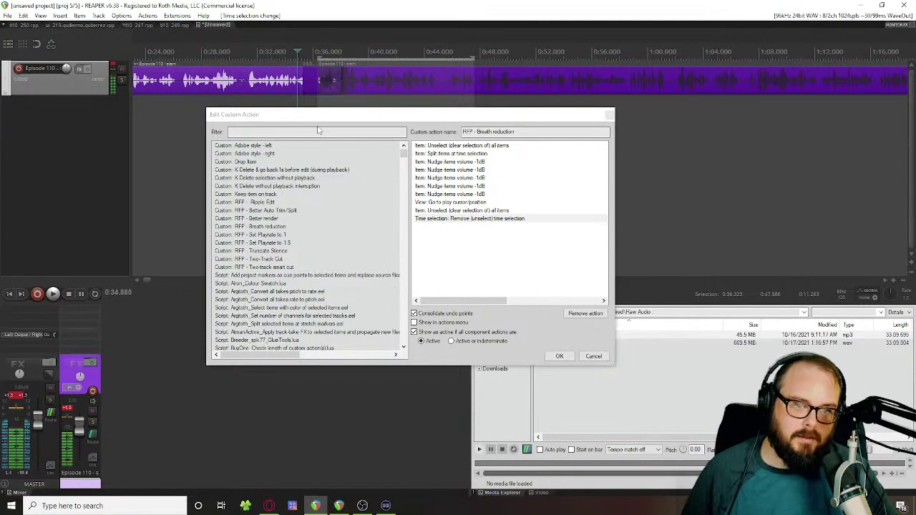
key("Escape")
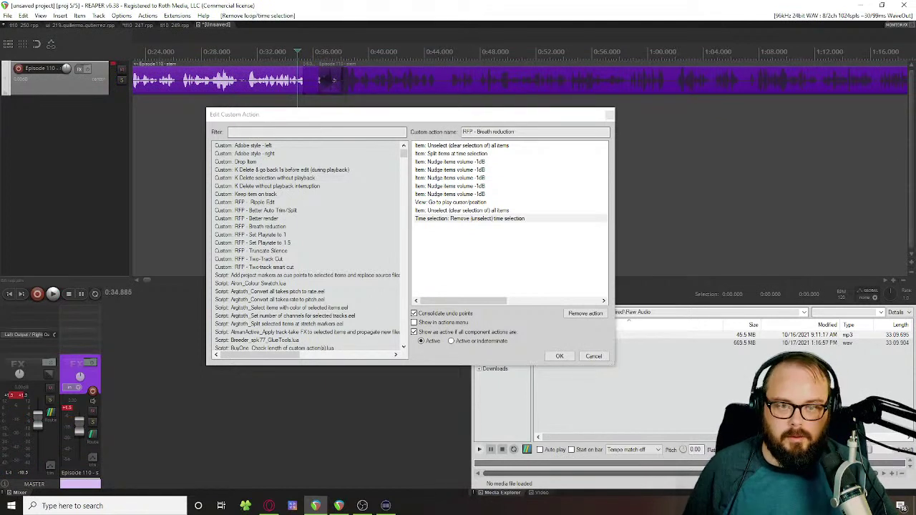
key("ctrl+z")
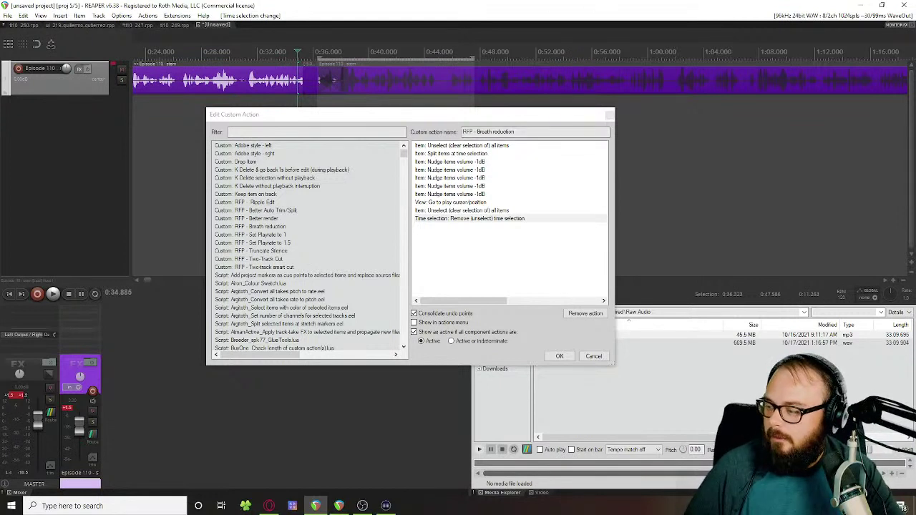
Step: Leave the custom action editor without saving and filter the action list by rfp
left_click(594, 356)
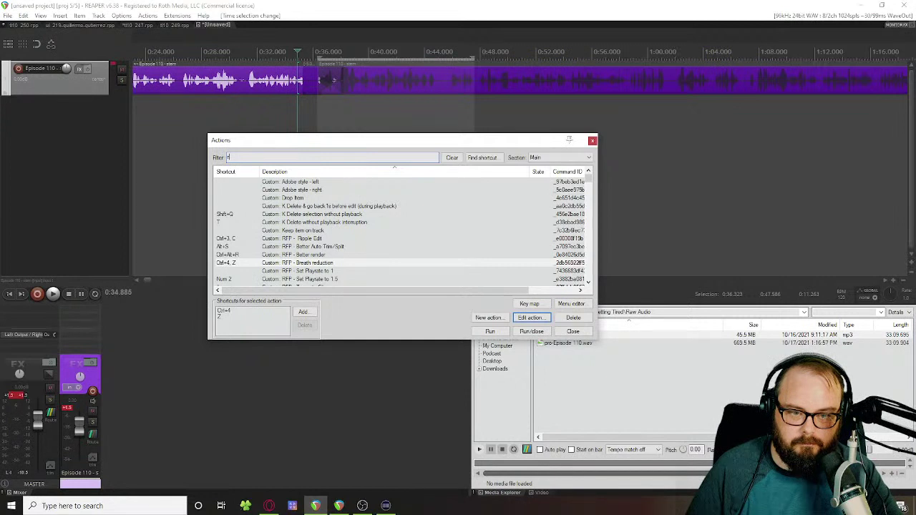
type("rfp")
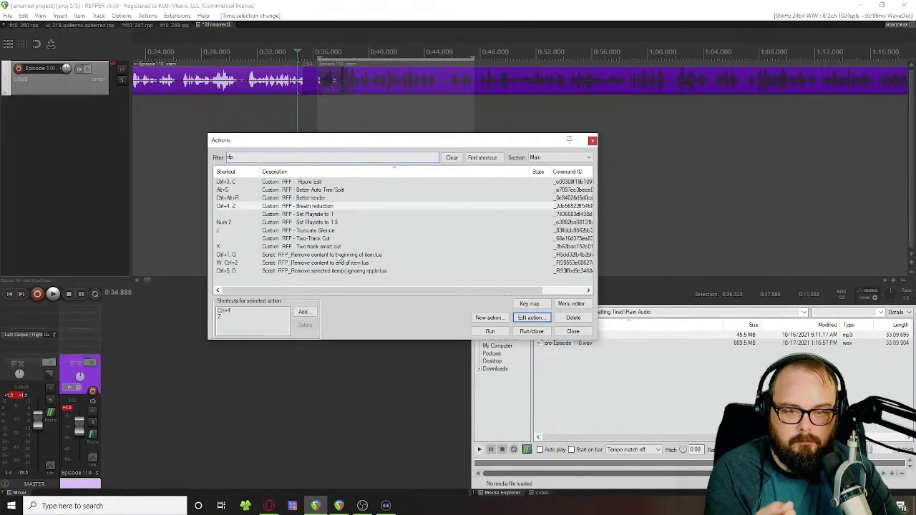
Step: Examine the RFP scripts for removing content to an item's beginning or end and removing selected items, plus the Two-Track Cut action
left_click(336, 255)
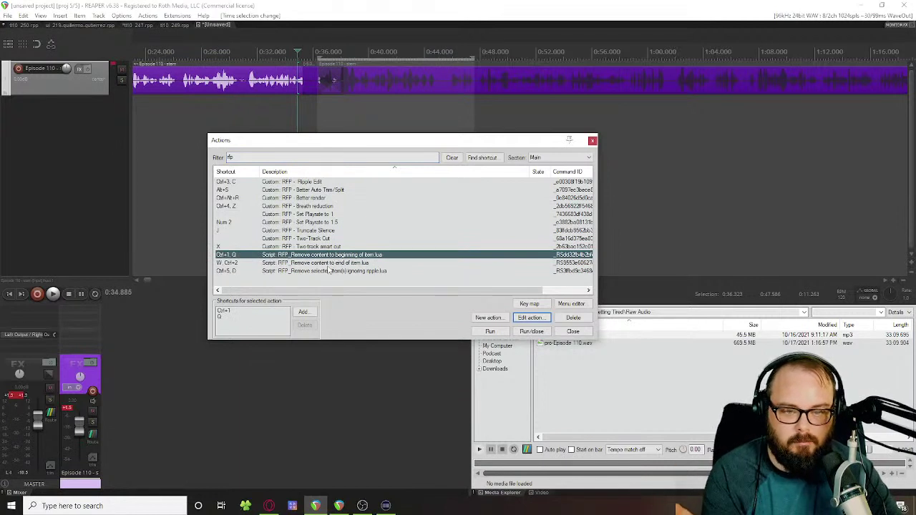
left_click(331, 264)
left_click(325, 271)
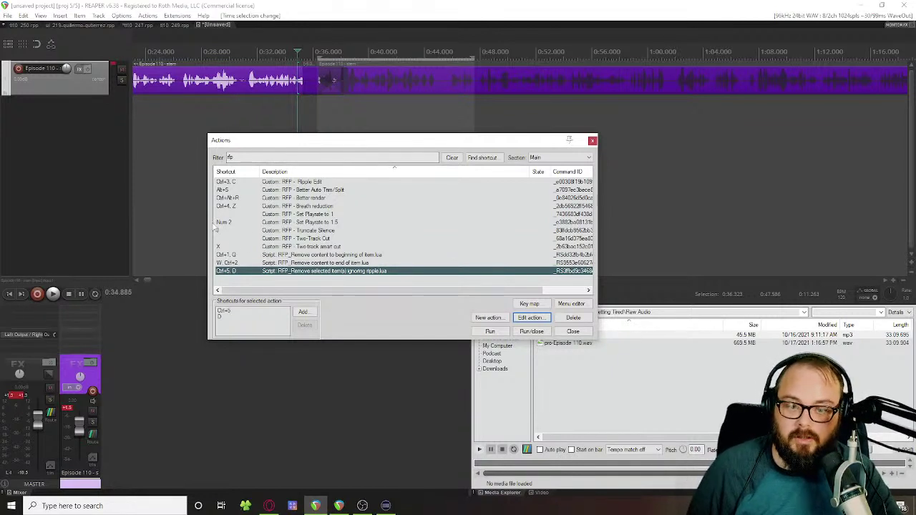
left_click(336, 263)
key("Up")
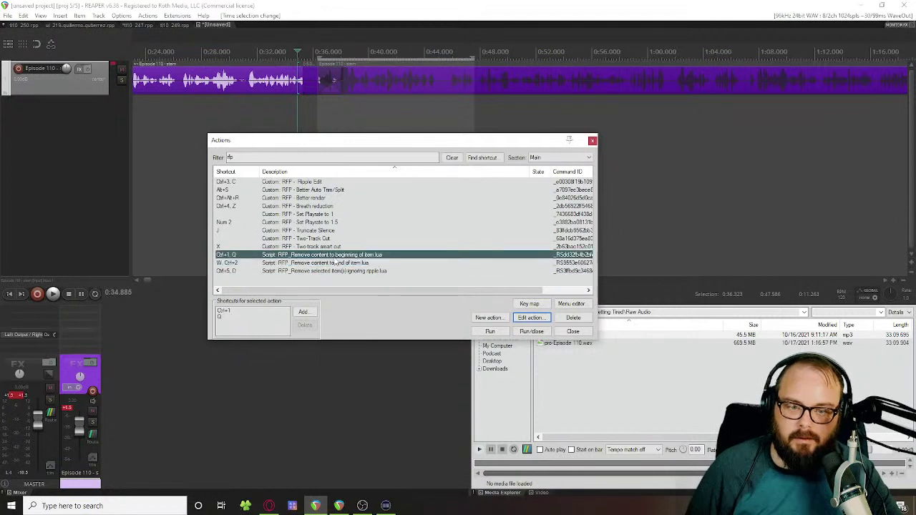
key("Down")
key("Down")
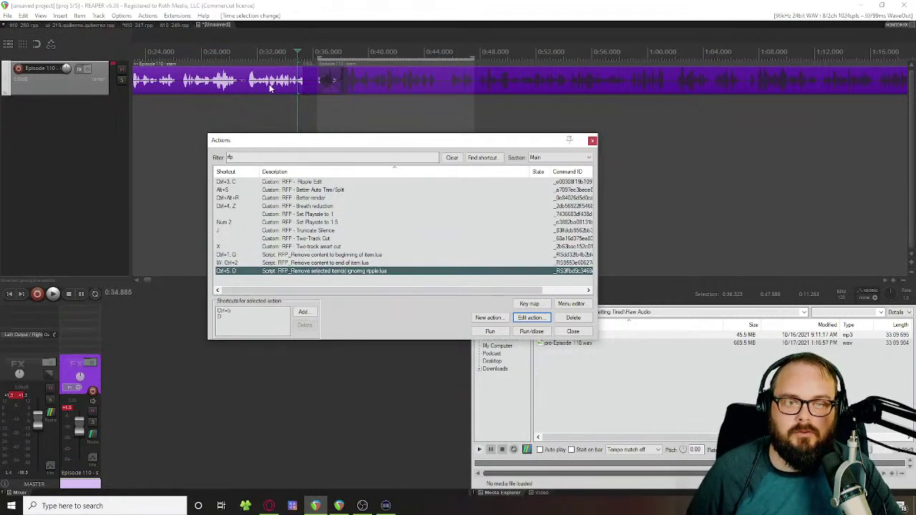
scroll(307, 222, "right", 2)
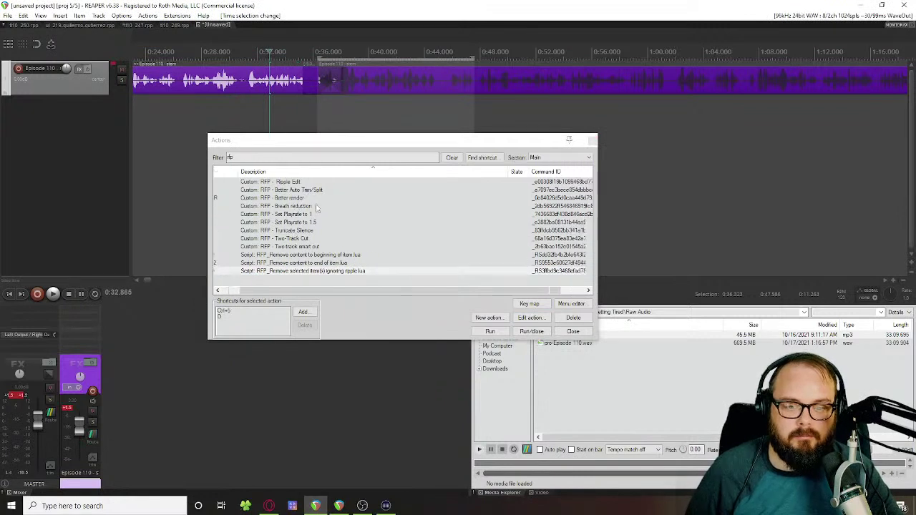
scroll(312, 232, "left", 2)
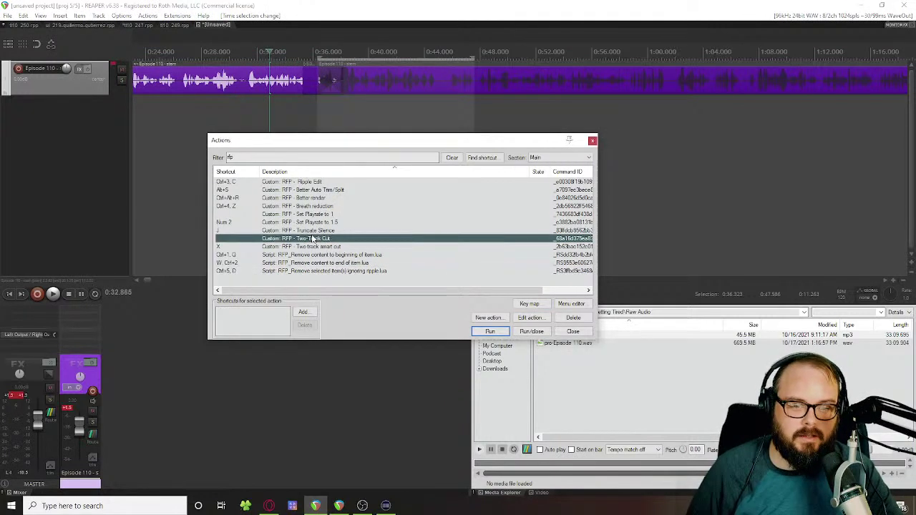
left_click(313, 238)
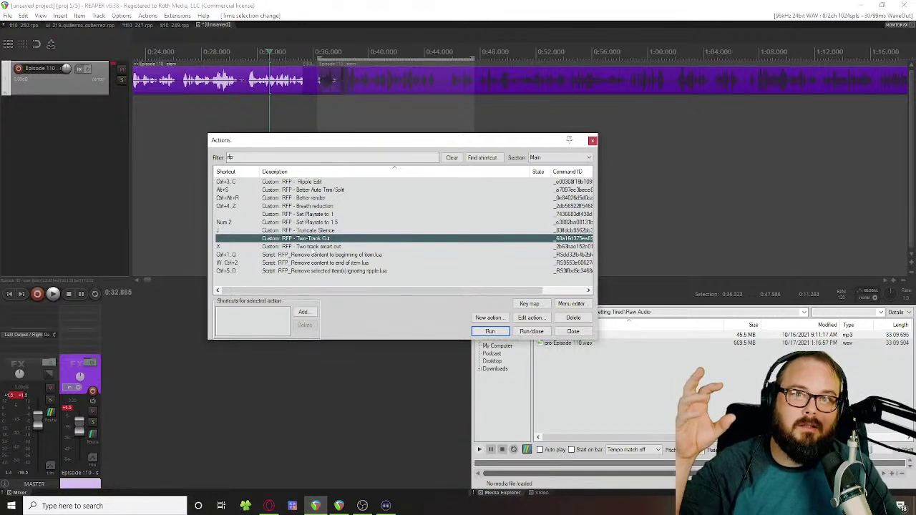
left_click(322, 271)
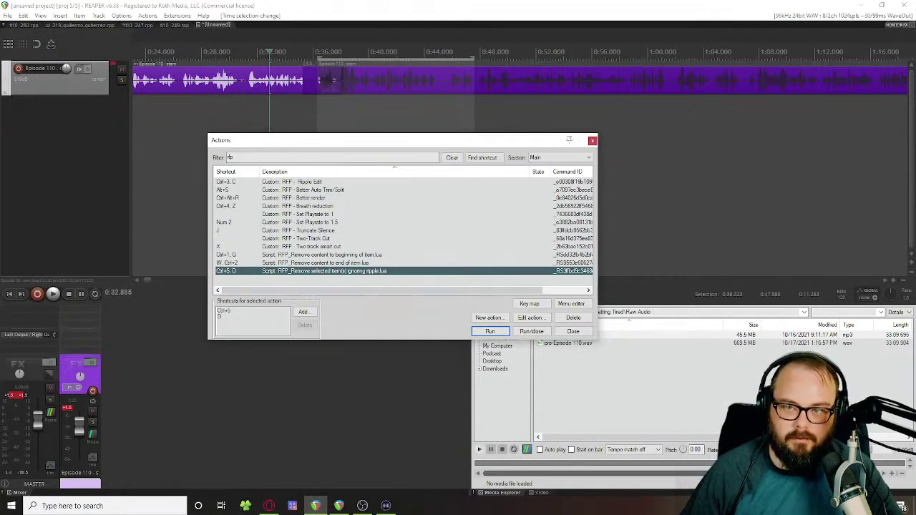
Step: Run the custom action RFP - Two-Track Cut on the selected item and undo it
left_click(302, 239)
left_click(490, 331)
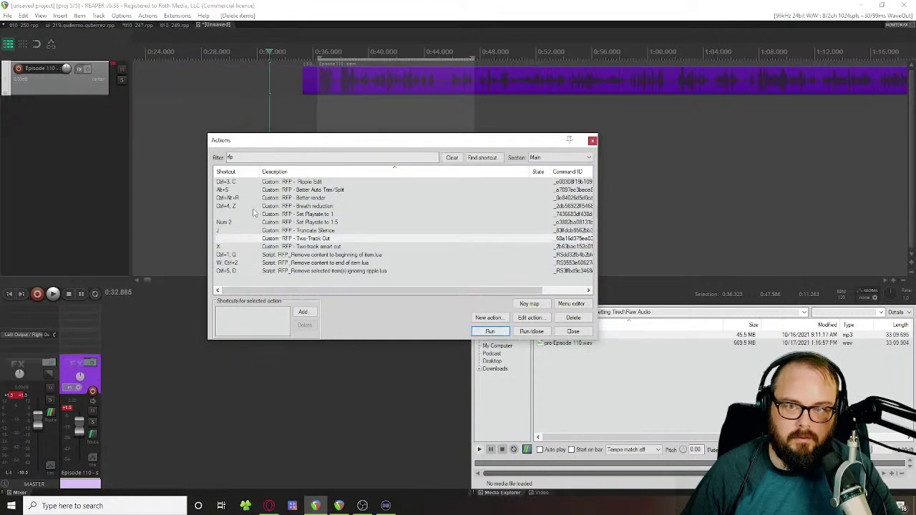
key("ctrl+z")
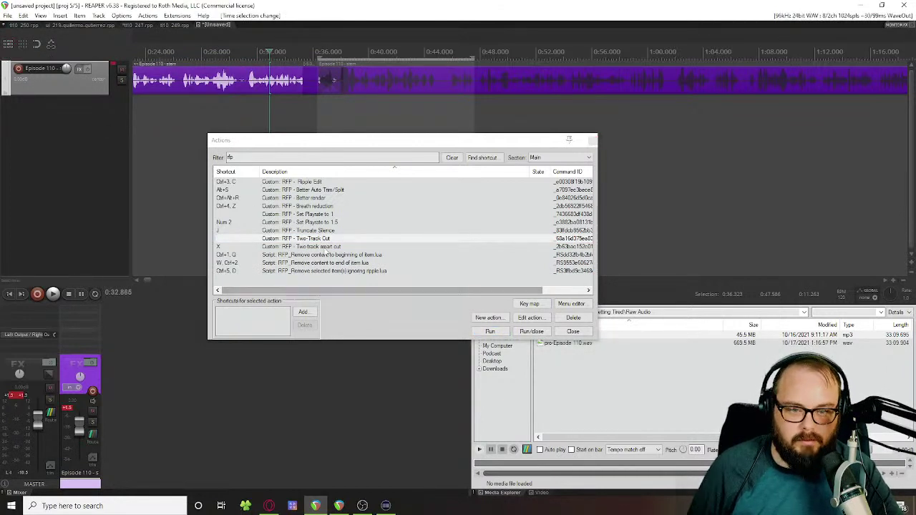
Step: Run the script RFP_Remove selected item(s) ignoring ripple.lua and undo the item removal
left_click(311, 272)
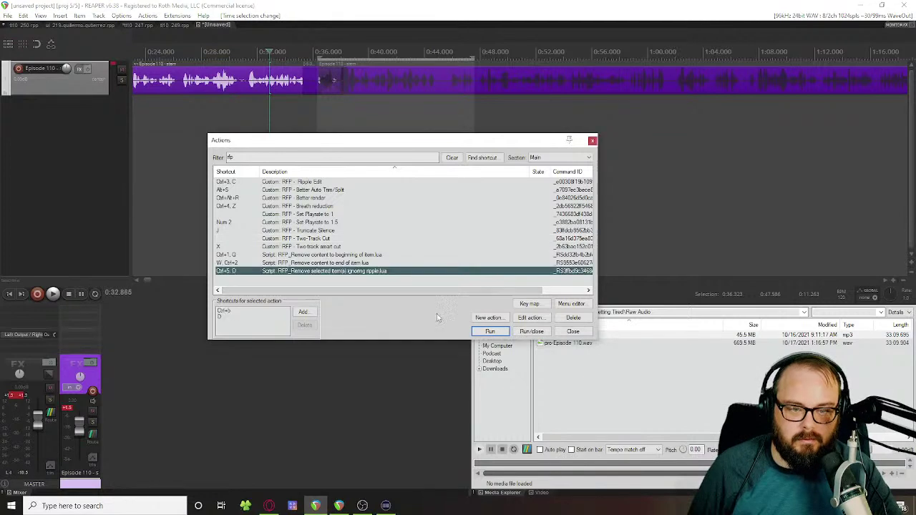
left_click(476, 332)
key("ctrl+z")
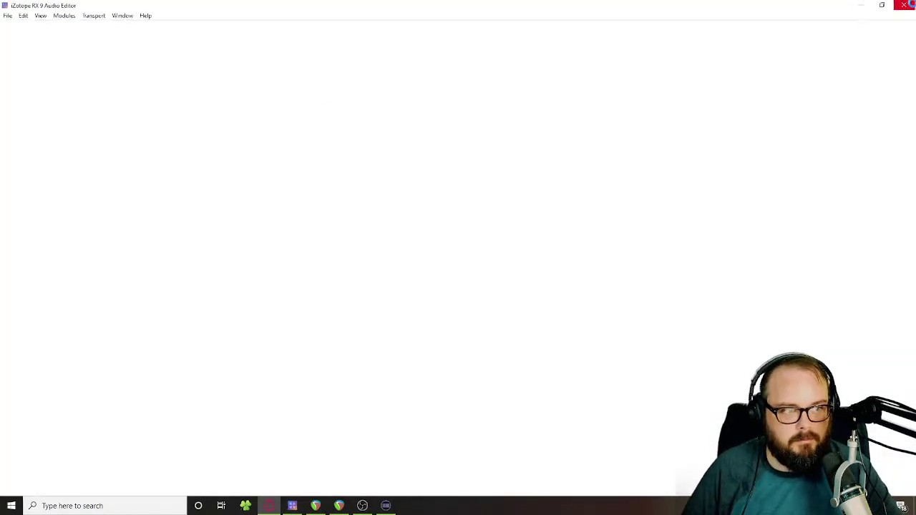
Step: Close iZotope RX 9 Audio Editor and return to the Actions list in REAPER
left_click(905, 5)
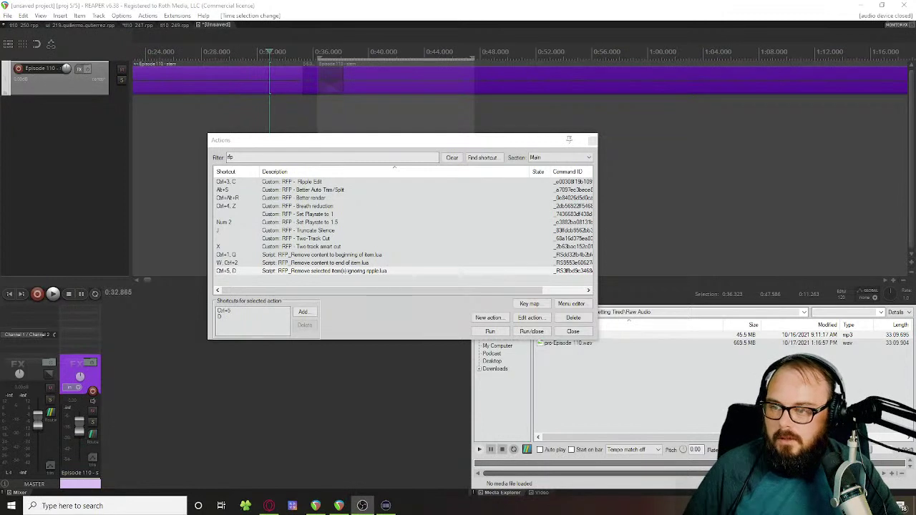
left_click(320, 276)
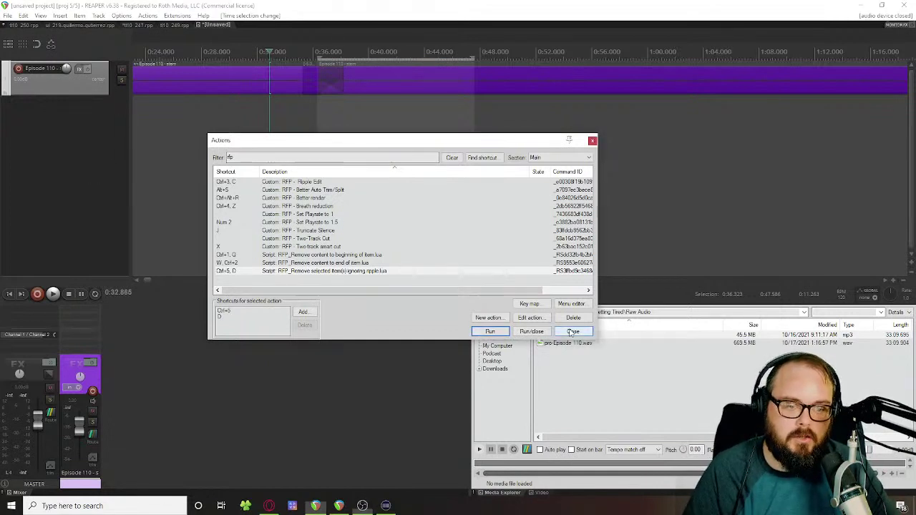
Step: Close the Actions list and shift the second Episode 110 item slightly later on the timeline
left_click(574, 332)
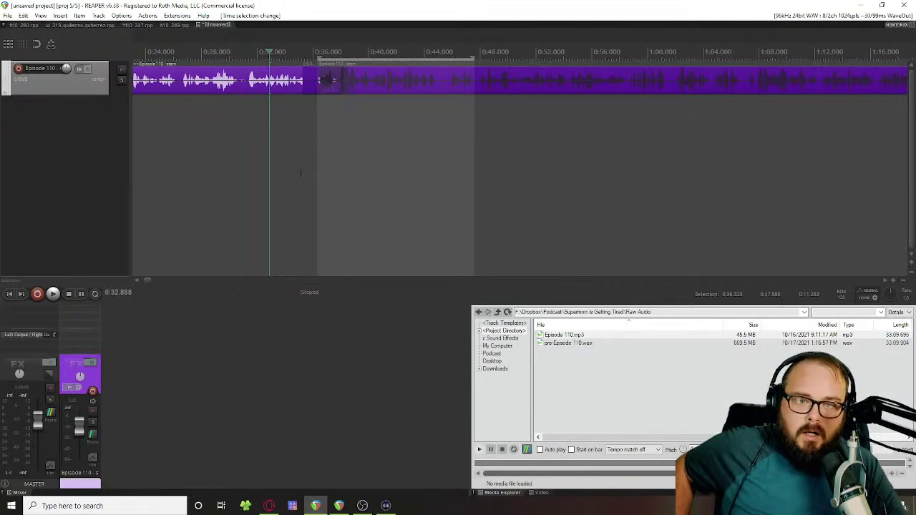
scroll(342, 128, "down", 3)
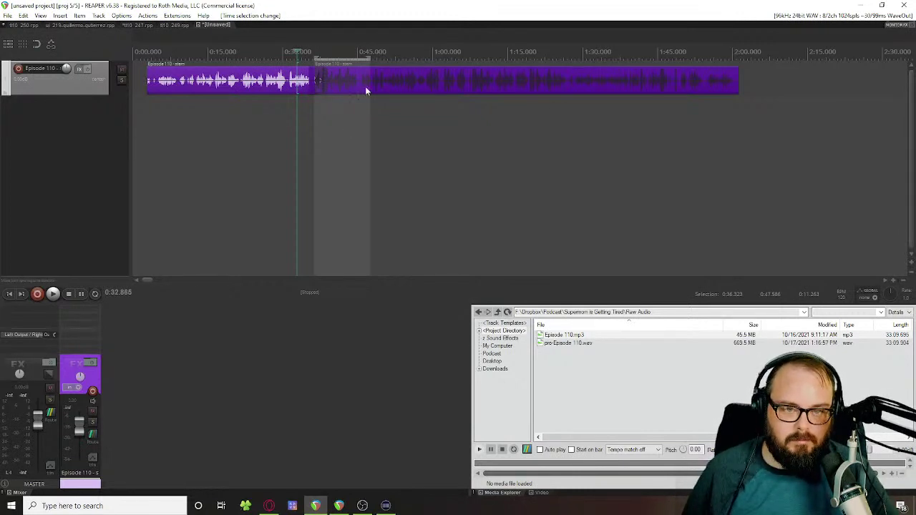
mouse_move(395, 91)
left_mouse_down()
mouse_move(422, 91)
mouse_move(409, 94)
left_mouse_up()
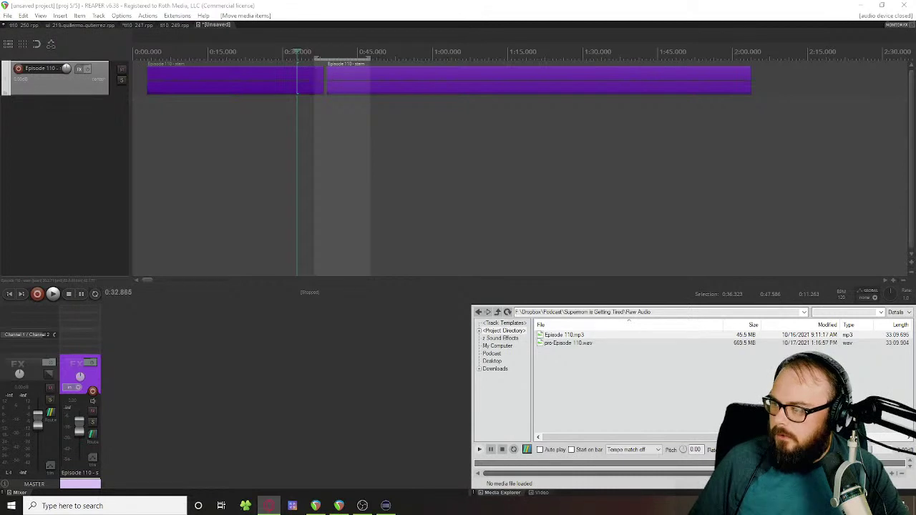
Step: Add the ERA 4 Voice Leveler effect to the Episode 110 - stem track and dismiss its tip message
left_click(238, 127)
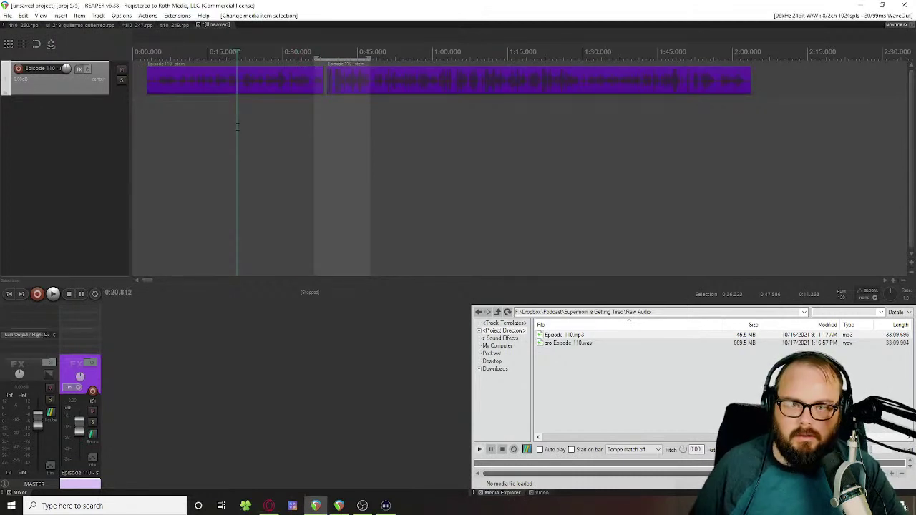
left_click(80, 68)
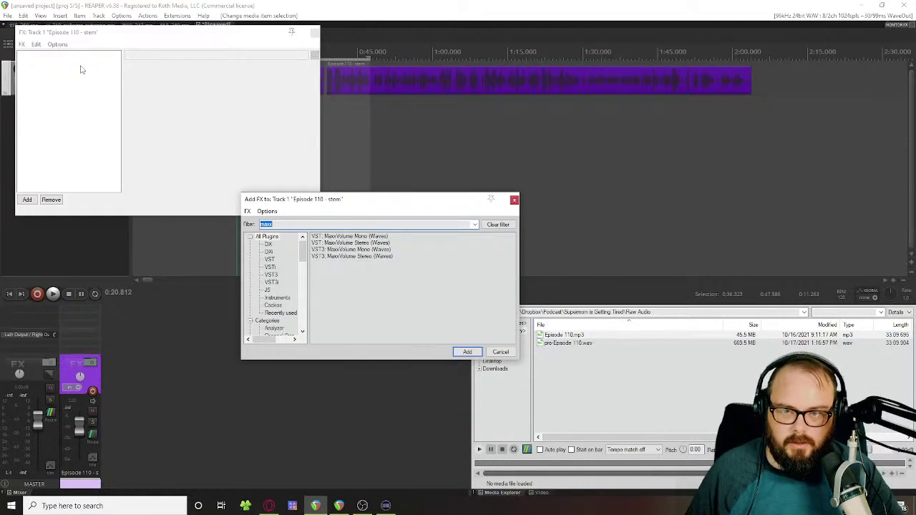
type("r")
type("ra")
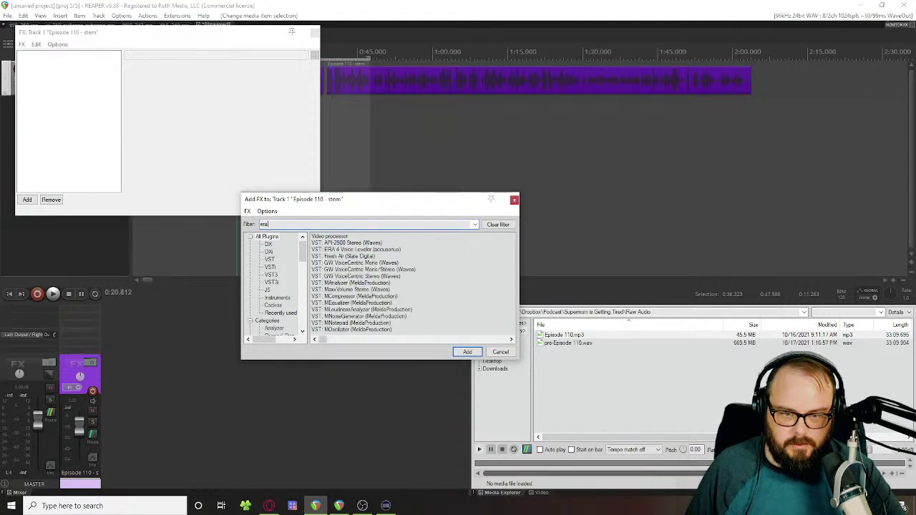
double_click(321, 237)
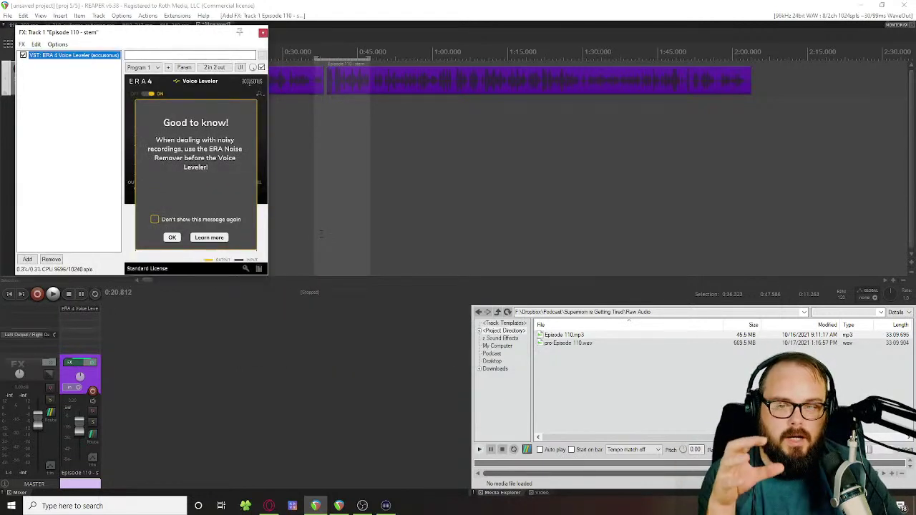
left_click(173, 239)
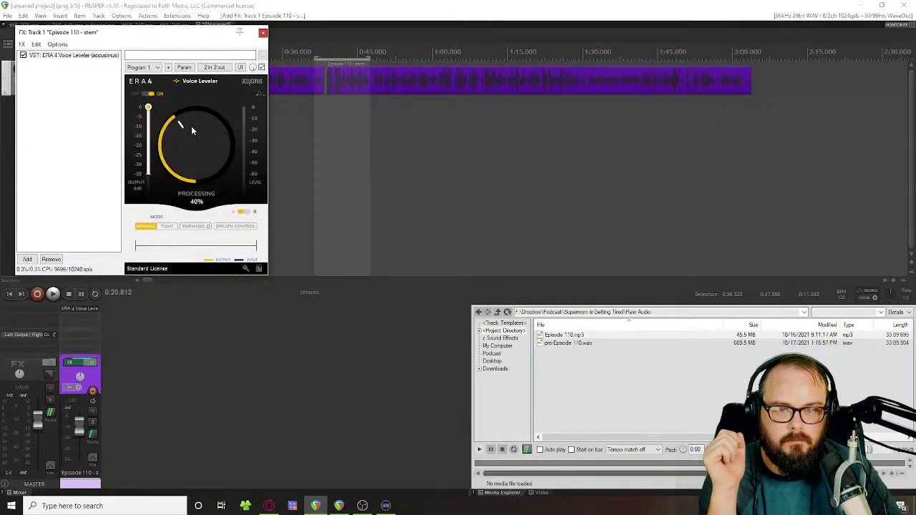
Step: Play the track while trying Voice Leveler processing at 100% and 46% with Breath Control enabled, and stop playback
key("space")
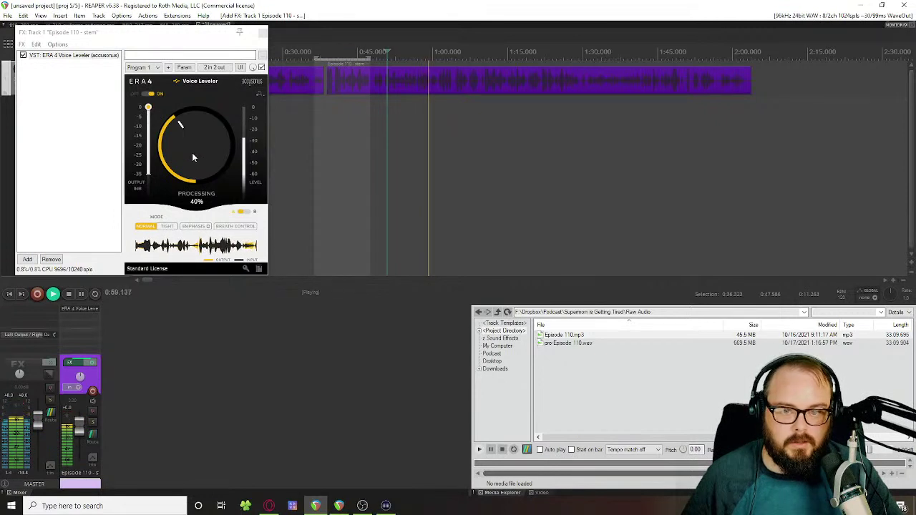
left_click_drag(188, 149, 196, 70)
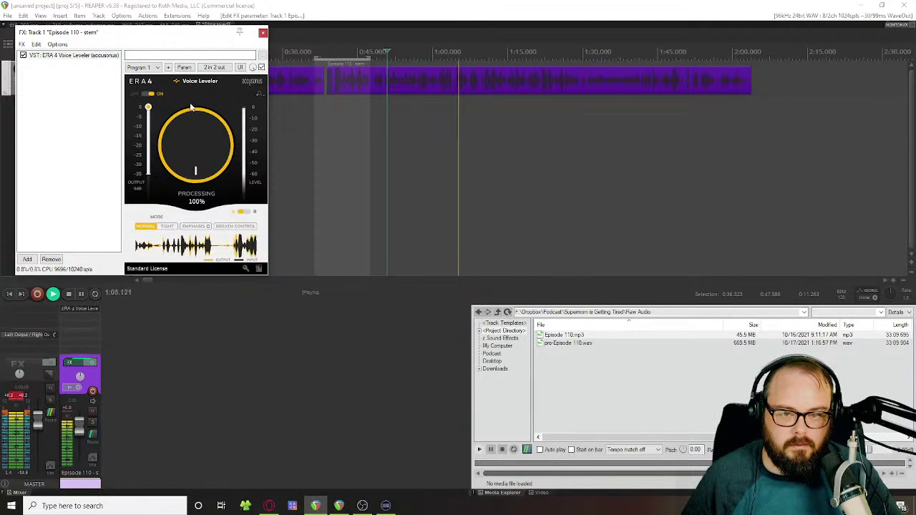
left_click_drag(184, 141, 192, 209)
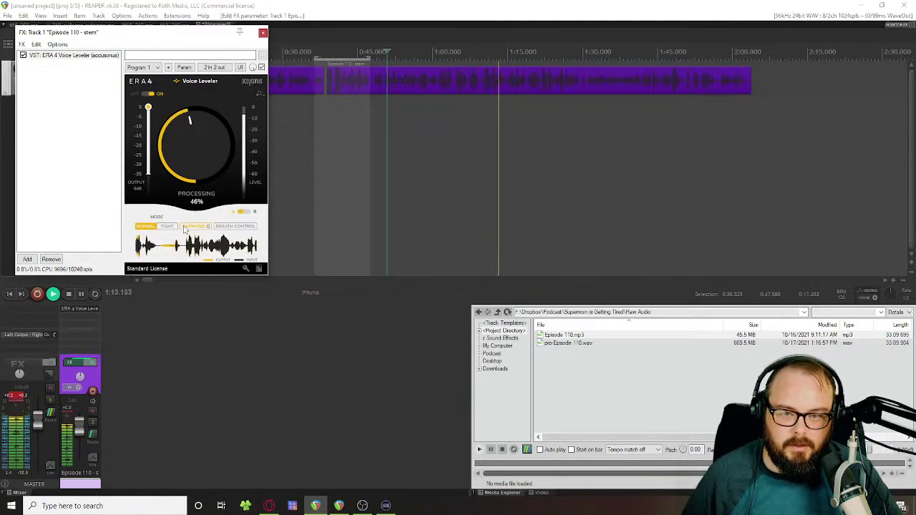
left_click(232, 227)
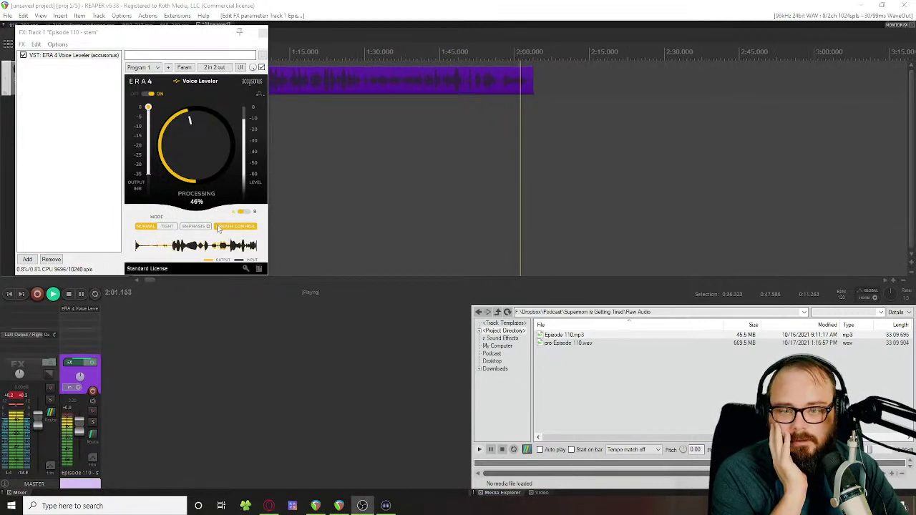
key("space")
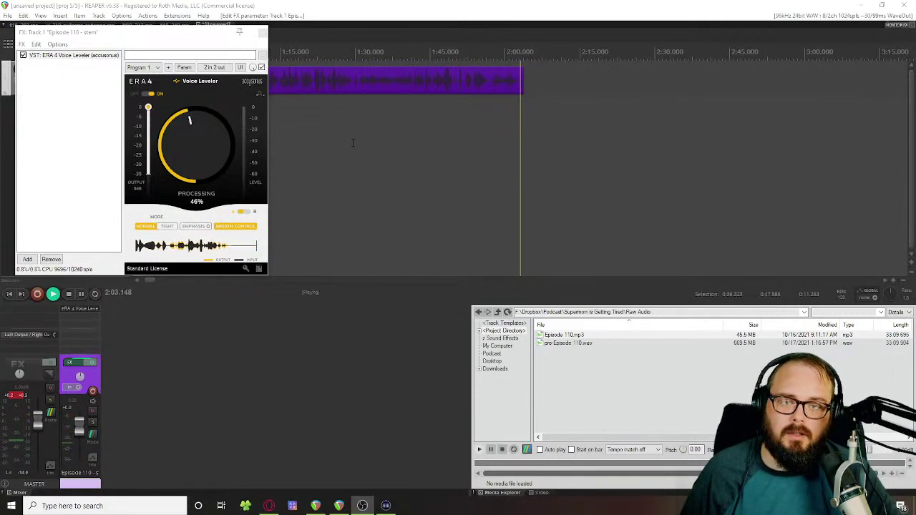
left_click(352, 142)
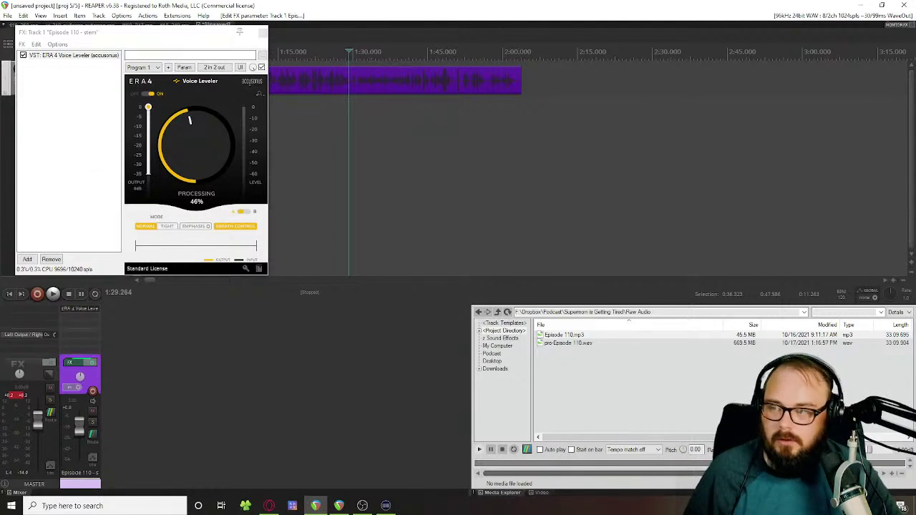
Step: Replace ERA 4 Voice Leveler with TriLeveler 2 (Sonic Anomaly) in the track's effects chain
left_click(51, 259)
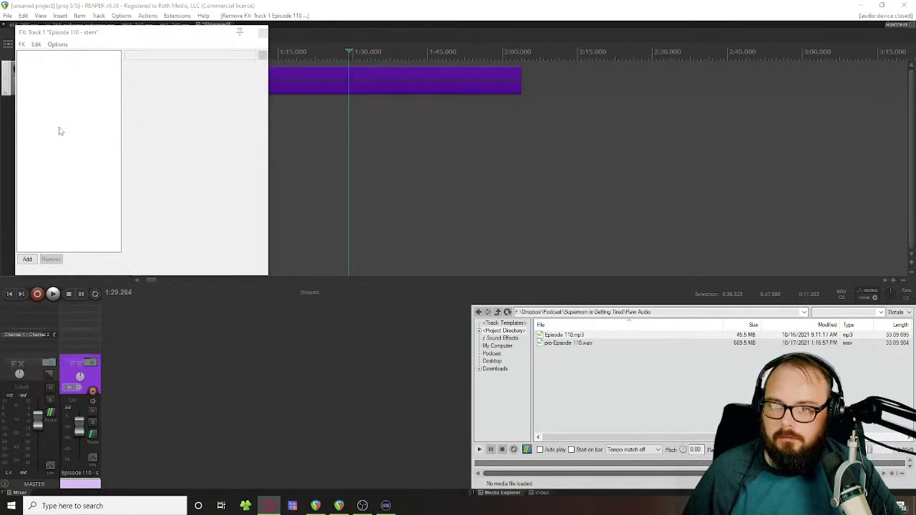
left_click(26, 259)
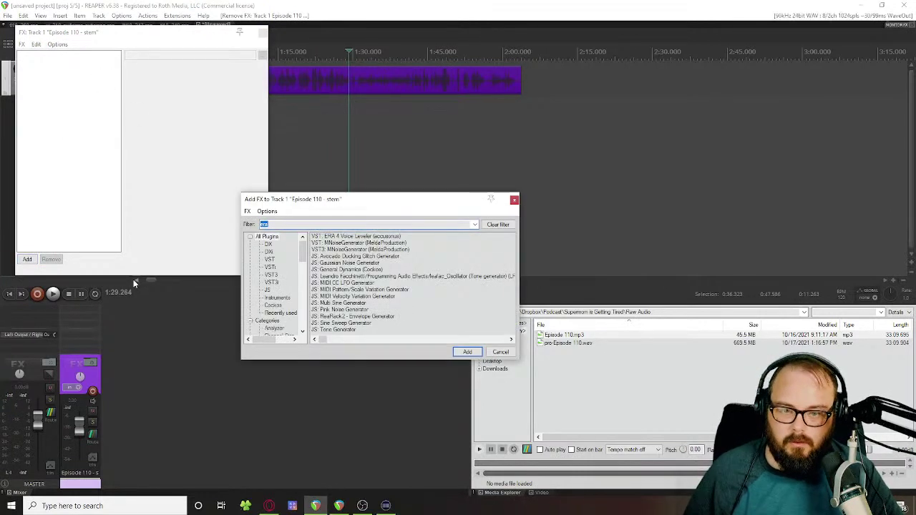
type("tril")
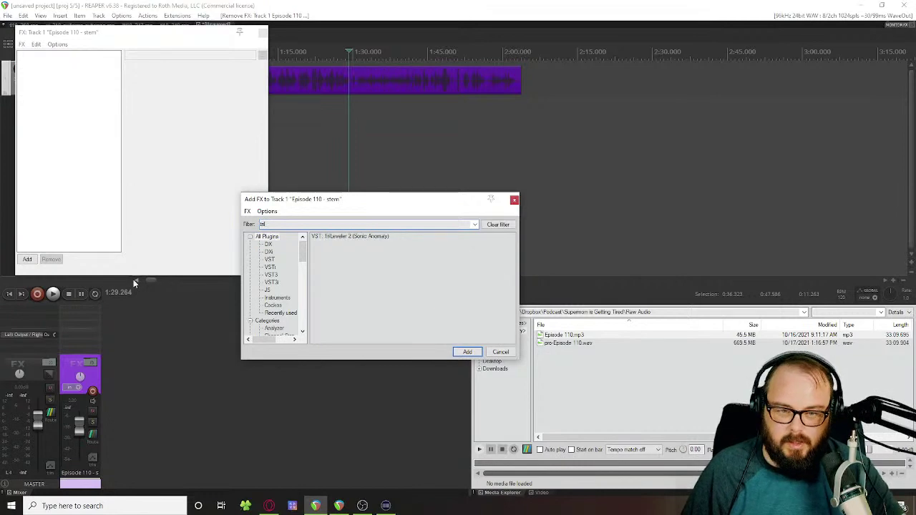
double_click(319, 237)
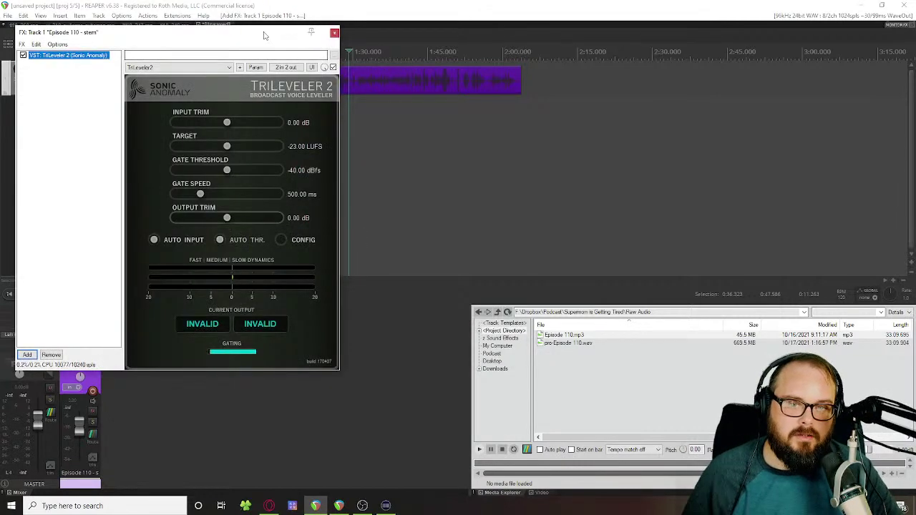
Step: Move the effects window clear of the track and briefly play the audio through TriLeveler 2
left_click_drag(264, 37, 302, 130)
left_click(155, 99)
key("space")
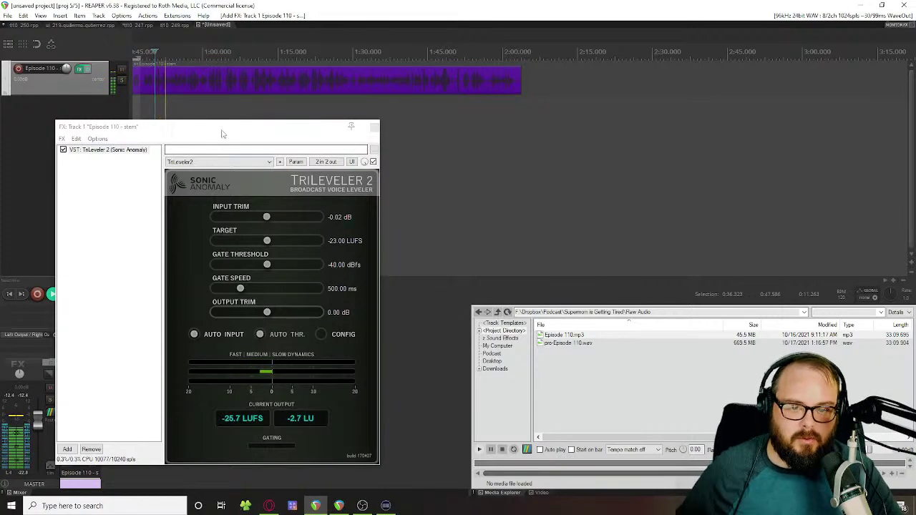
key("space")
Step: Make a time selection from 0:55.659 to 1:47.785 and measure its loudness via the master with TriLeveler 2 active
left_click_drag(180, 98, 440, 85)
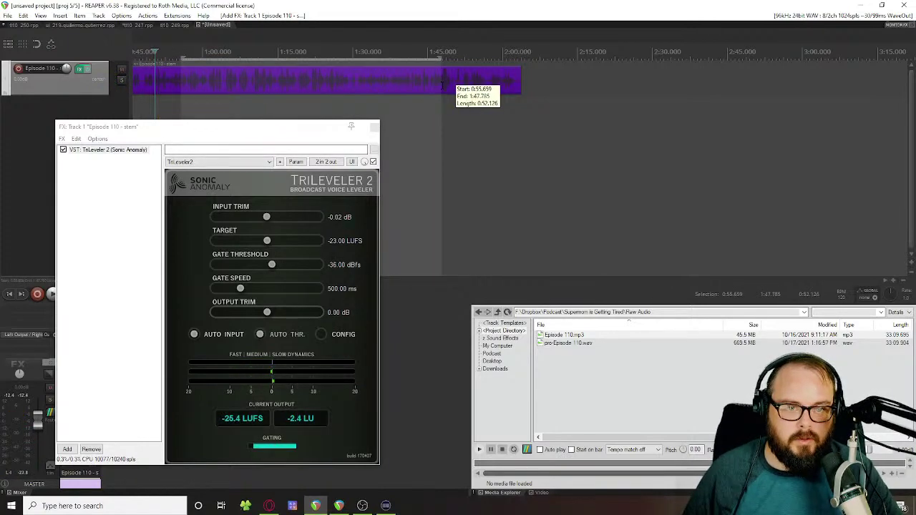
key("F1")
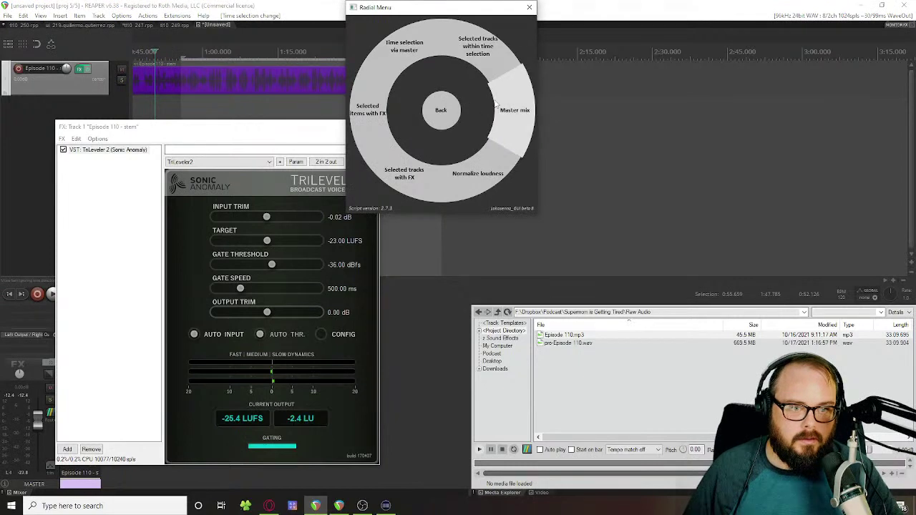
left_click(424, 59)
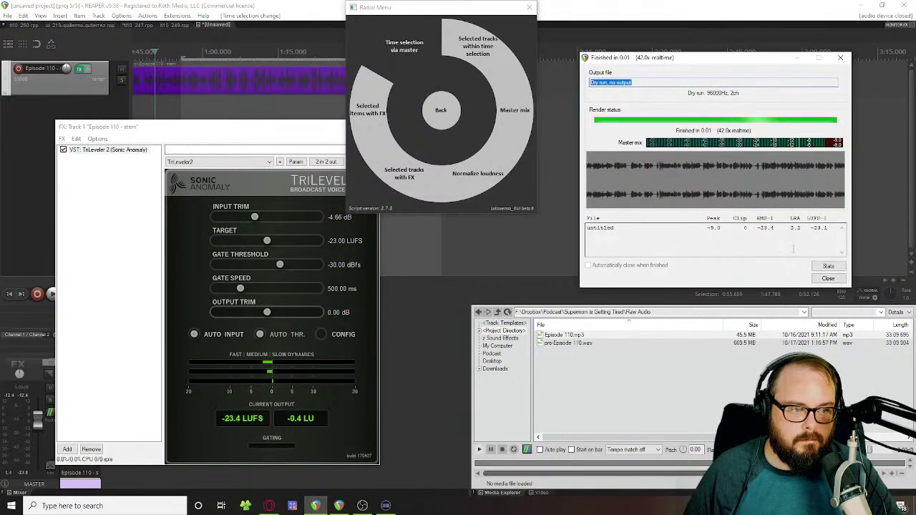
left_click(828, 280)
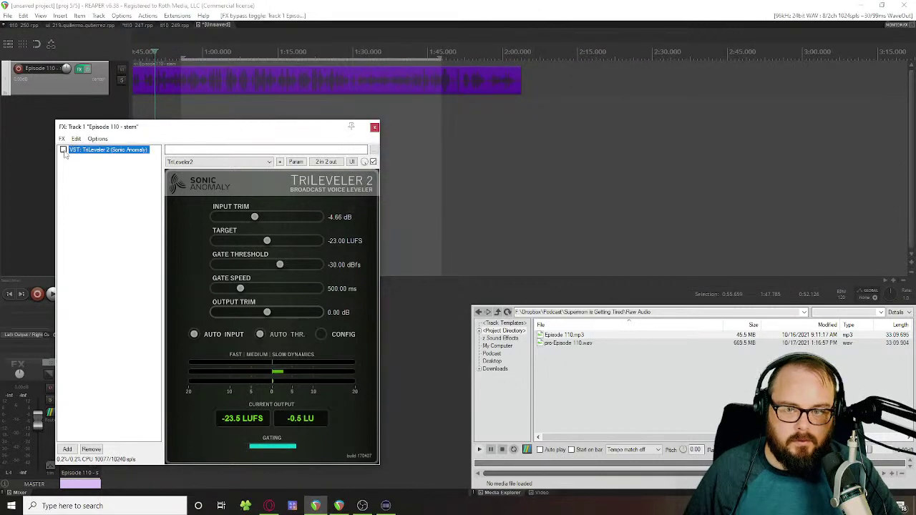
Step: Bypass TriLeveler 2 and measure the time selection's loudness via the master for comparison
left_click(63, 150)
key("grave")
left_click(189, 50)
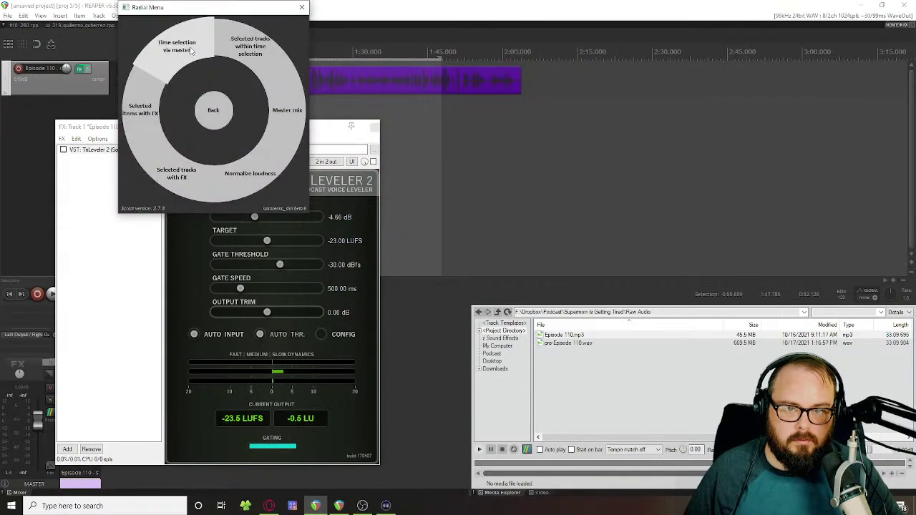
left_click(191, 50)
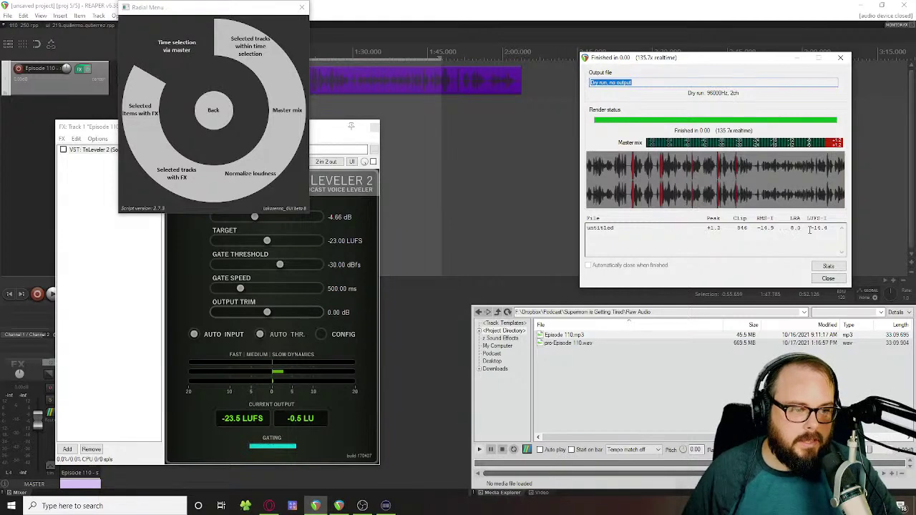
left_click(828, 278)
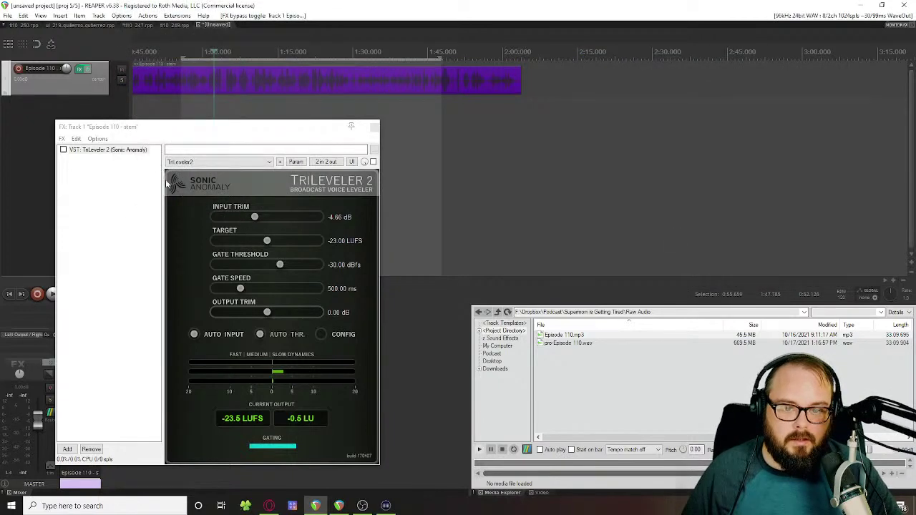
Step: Re-enable TriLeveler 2 and repeat the loudness measurement of the time selection, closing the render report
left_click(64, 150)
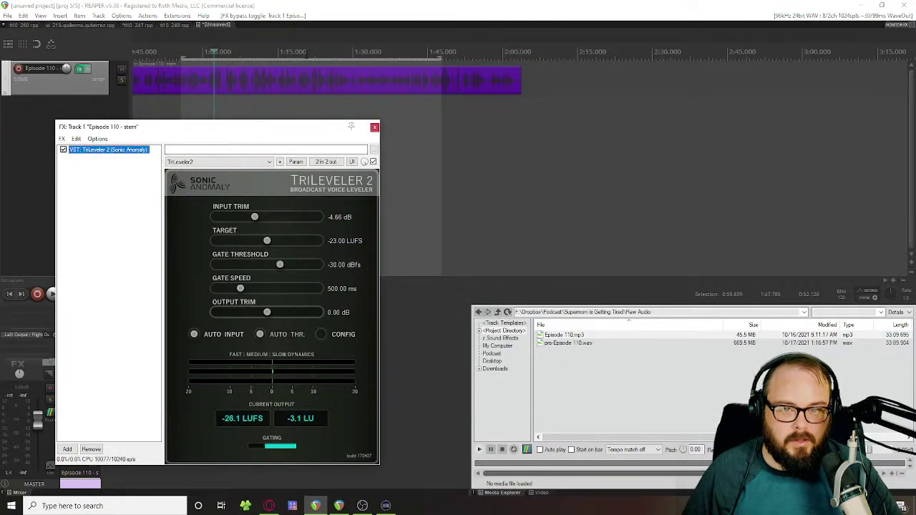
key("F5")
left_click(307, 45)
left_click(361, 109)
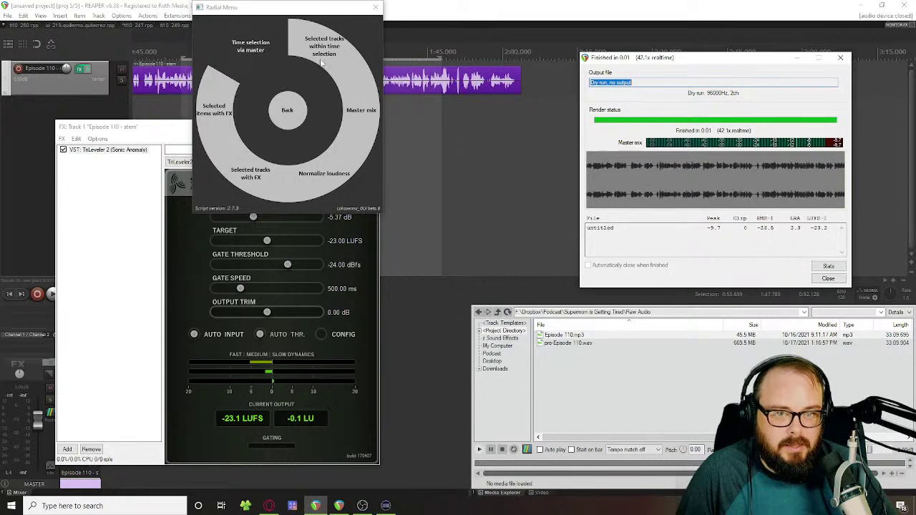
left_click(375, 7)
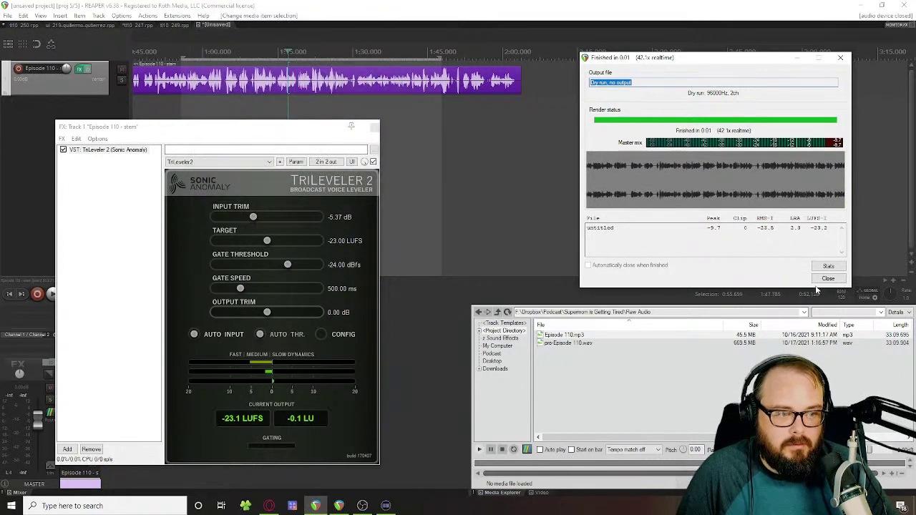
left_click(823, 279)
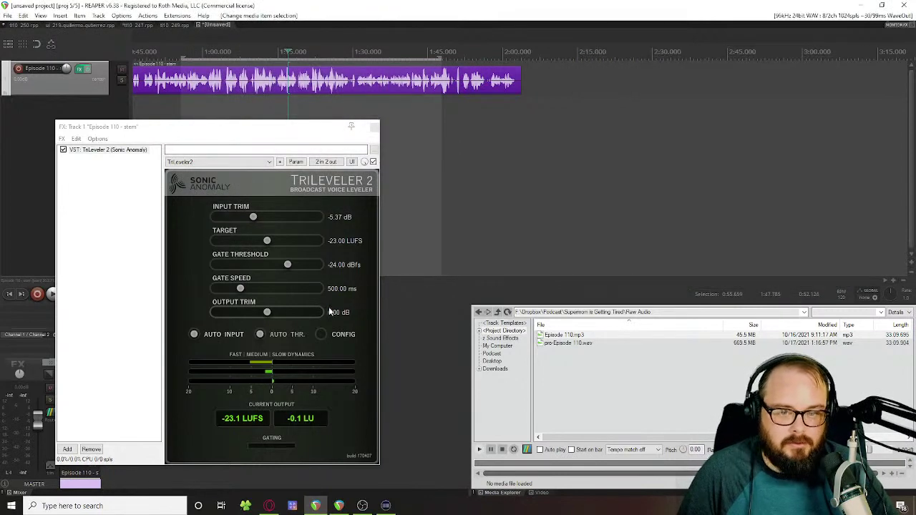
Step: Lower TriLeveler 2's Input Trim to -10.50 dB while the track plays
left_click(255, 219)
key("space")
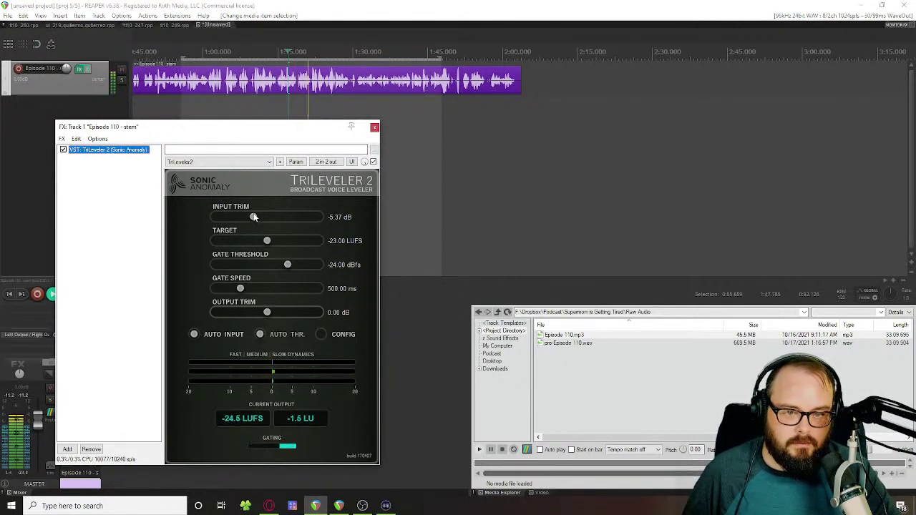
mouse_move(252, 217)
left_mouse_down()
mouse_move(289, 216)
mouse_move(240, 217)
left_mouse_up()
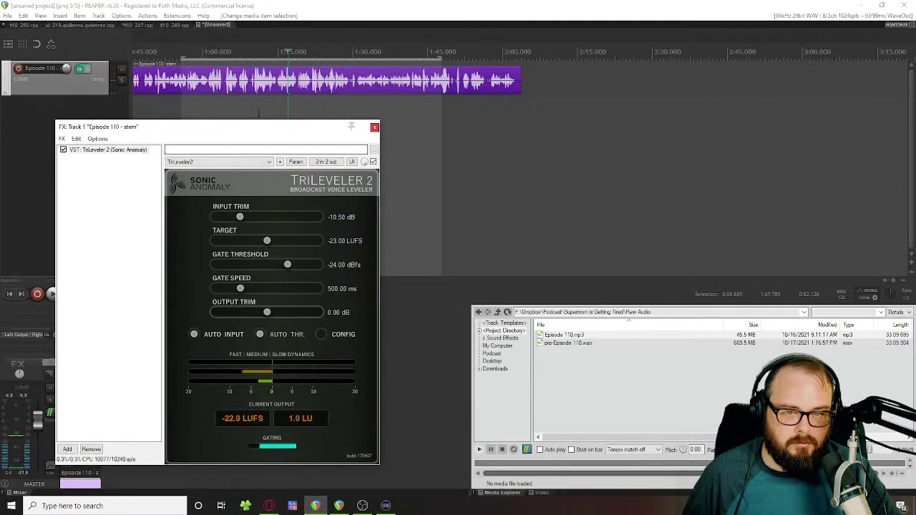
Step: Measure the time selection's loudness via the master with TriLeveler 2 active, using the loudness tools, and close the render report
key("F1")
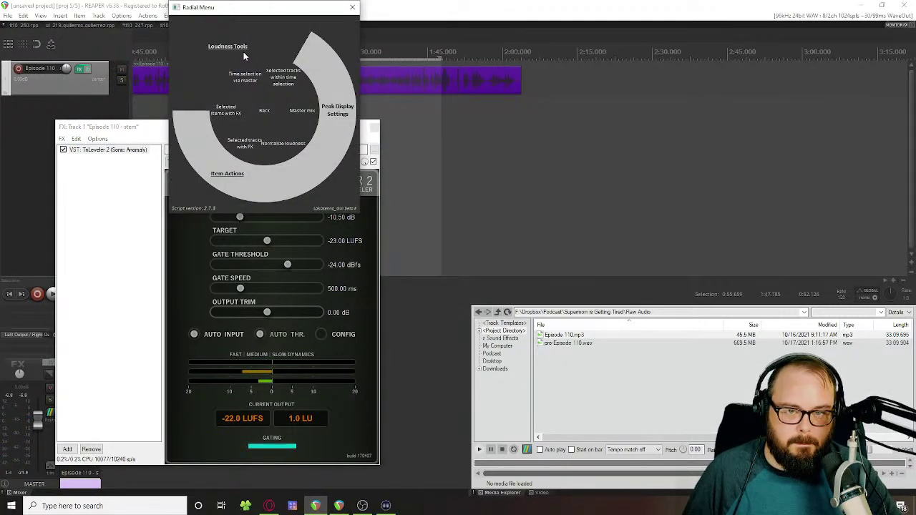
left_click(243, 52)
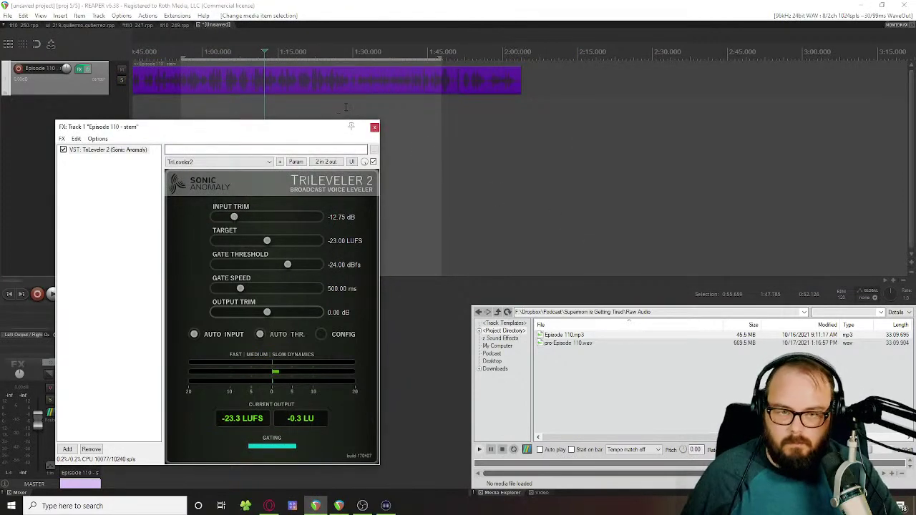
key("F1")
left_click(348, 52)
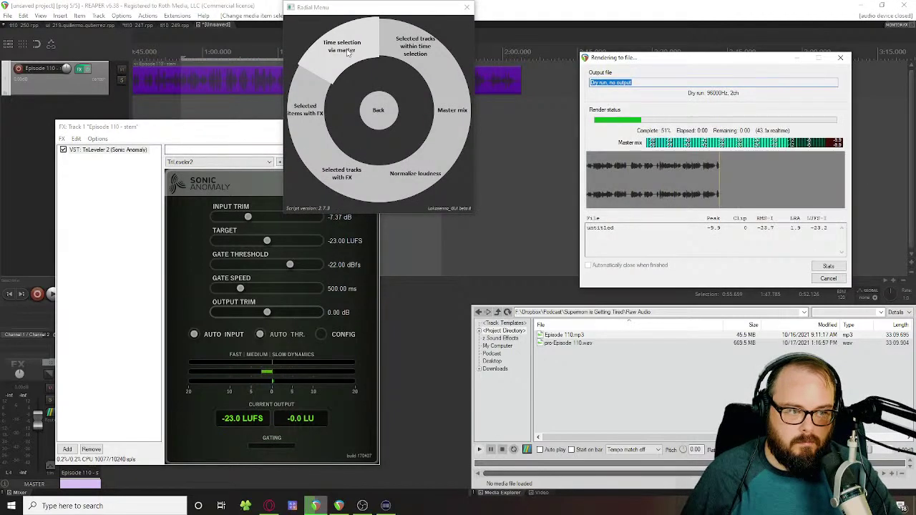
left_click(830, 279)
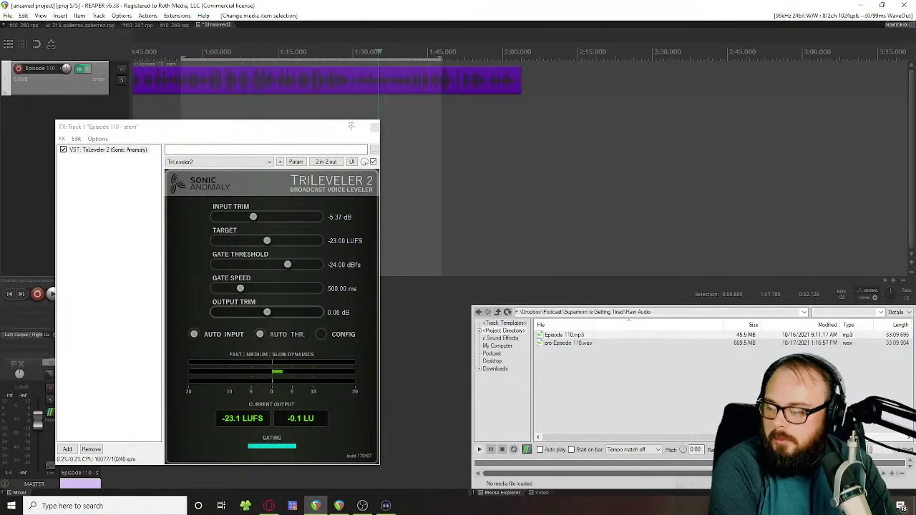
key("alt+Tab")
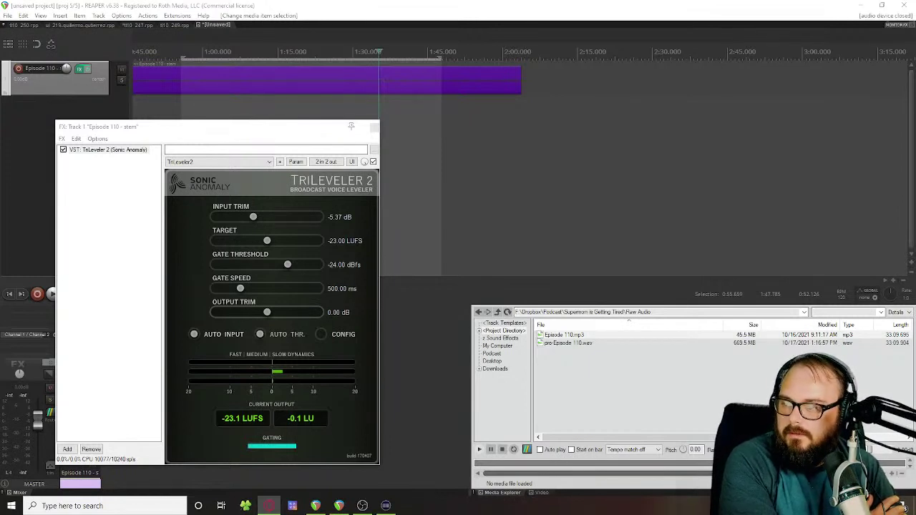
Step: Remove TriLeveler 2 from the Episode 110 track and add the VOLA2 (Sonic Anomaly) plugin in its place
left_click(90, 450)
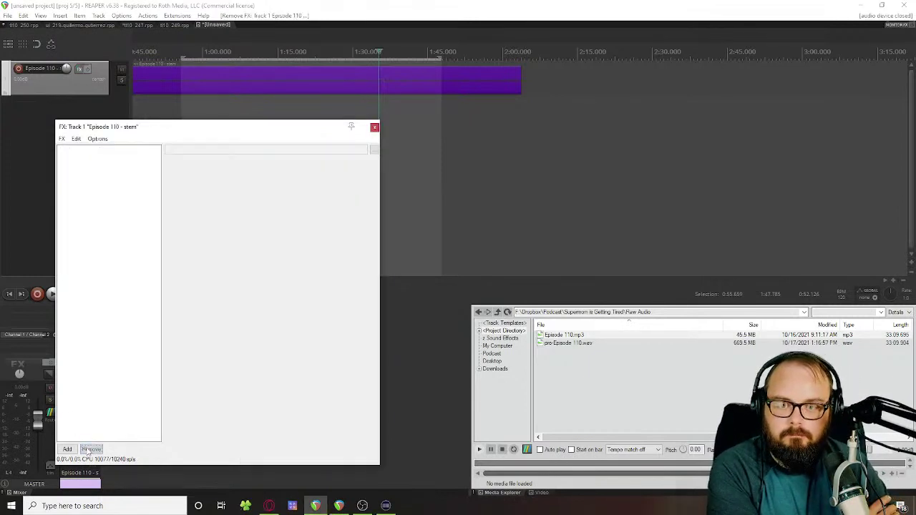
left_click(67, 449)
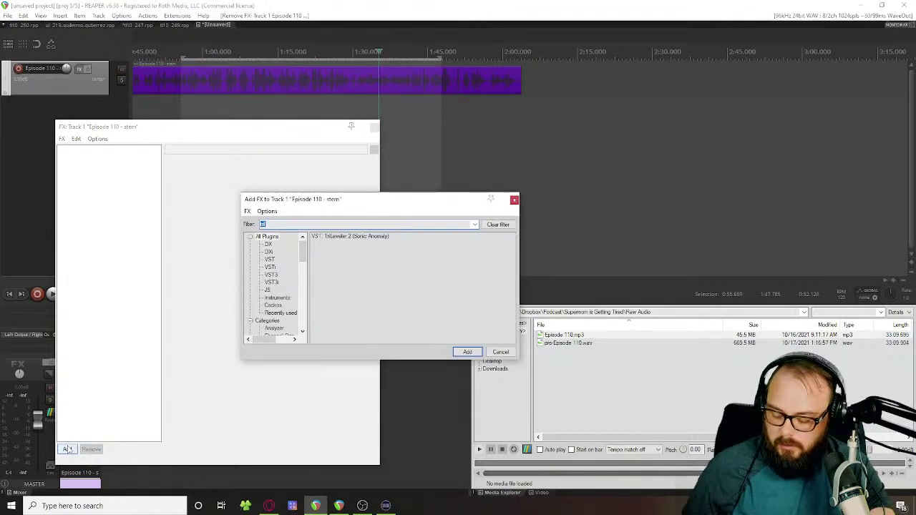
key("BackSpace")
type("vola")
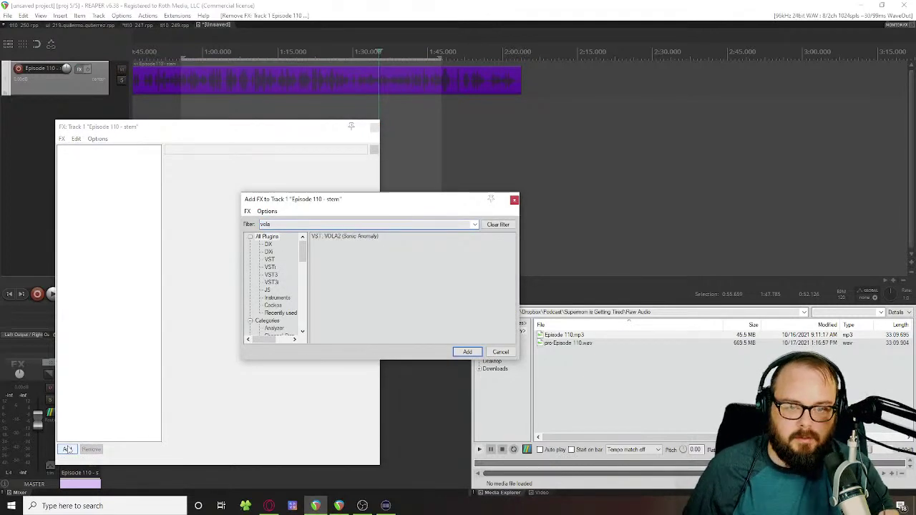
left_click(352, 237)
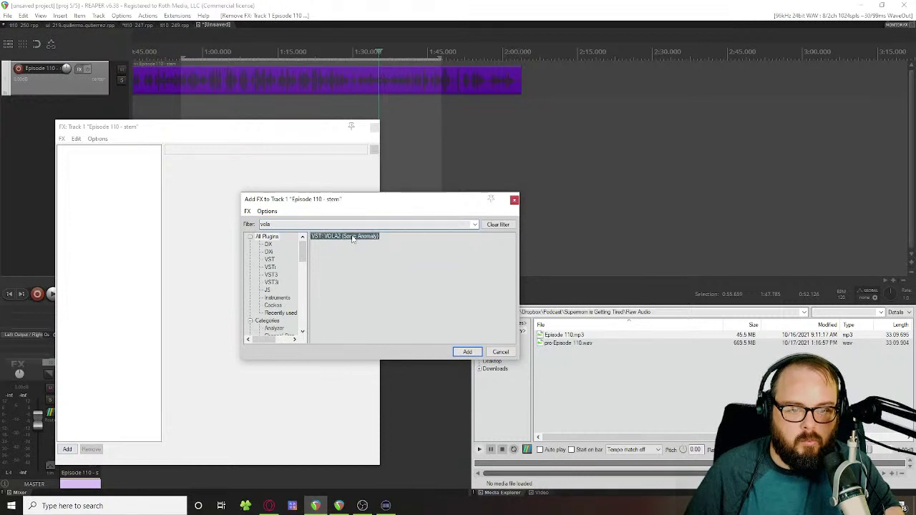
left_click(462, 351)
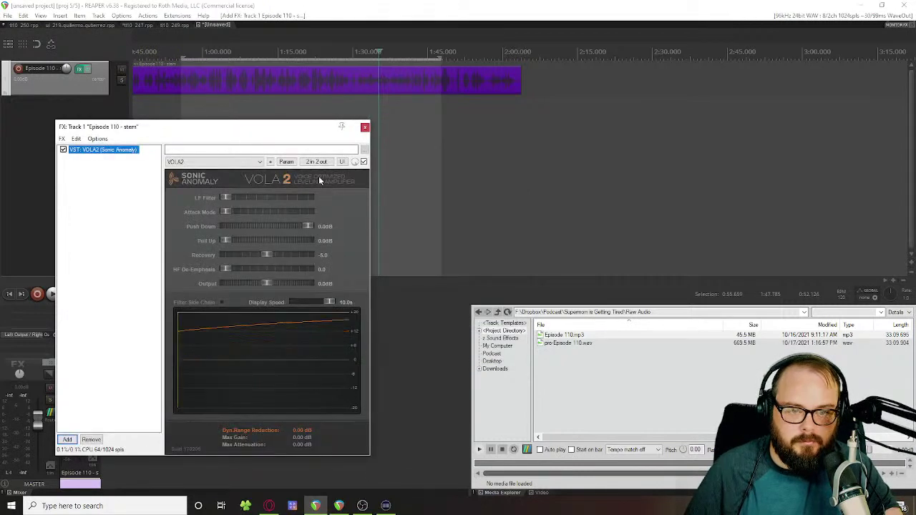
Step: Play the track from about 1:14 and set VOLA2's Push Down to -10.0 dB and Pull Up to 11.0 dB
left_click(275, 105)
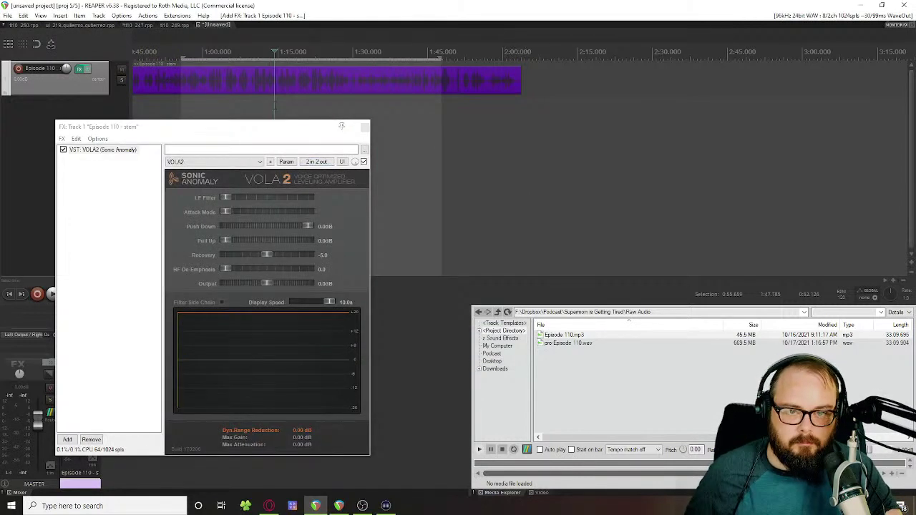
key("space")
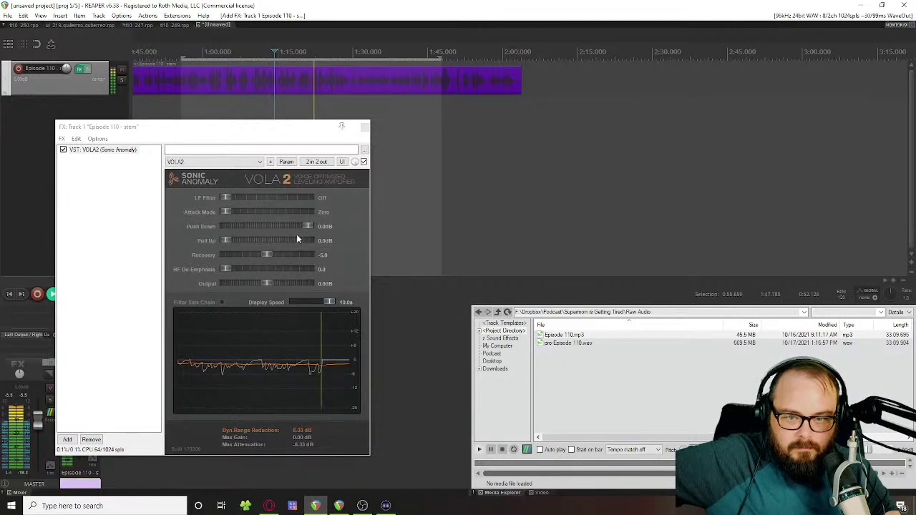
left_click_drag(303, 226, 281, 221)
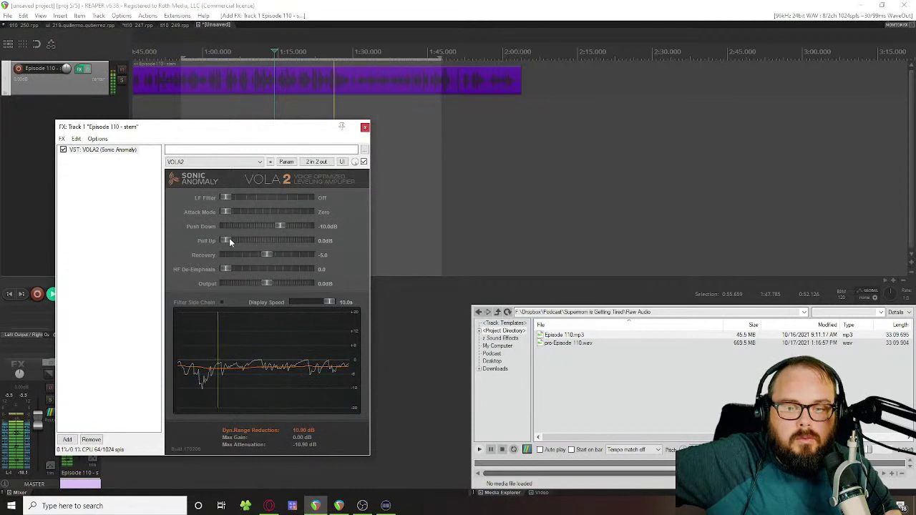
left_click_drag(229, 239, 266, 240)
scroll(243, 240, "up", 2)
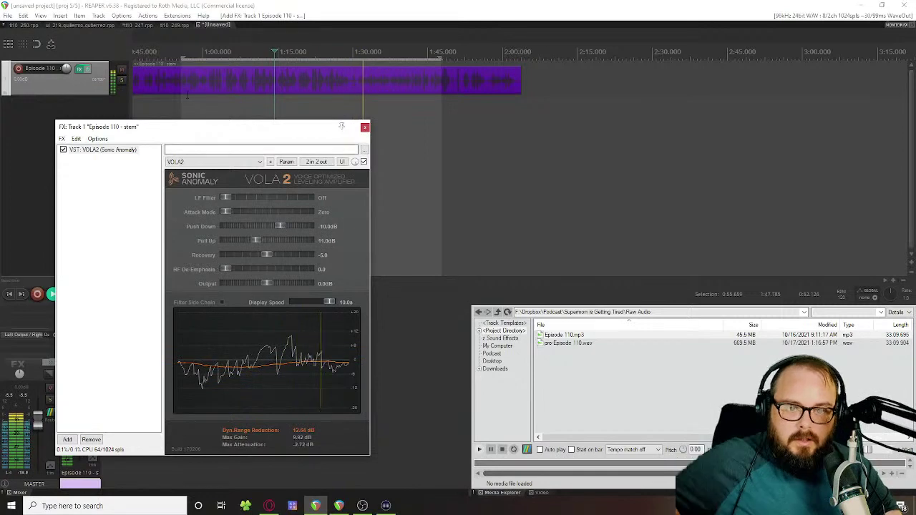
Step: Render the Episode 110 track through VOLA2 to a new stem track and mute the original
right_click(47, 89)
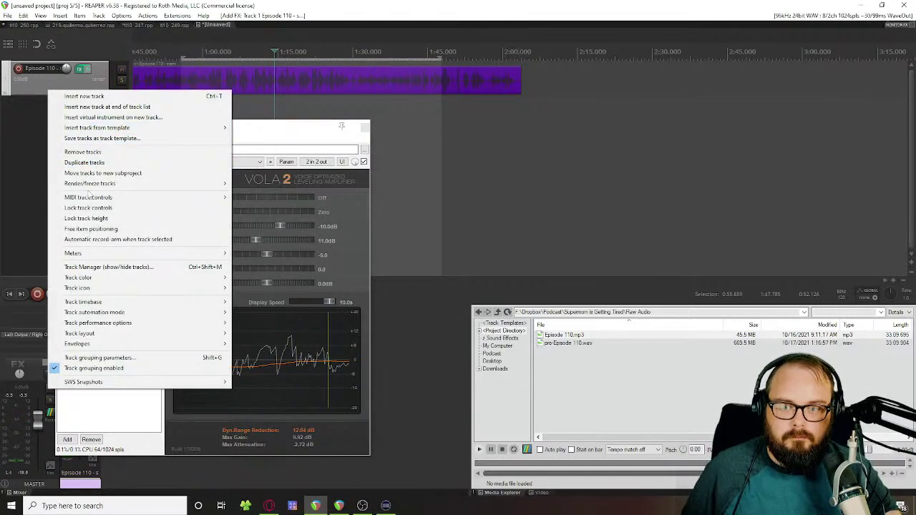
mouse_move(93, 184)
left_click(241, 183)
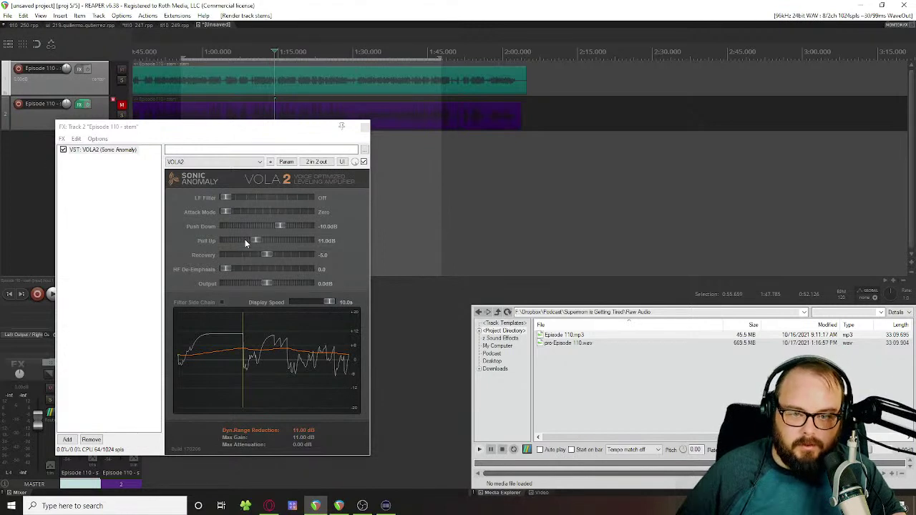
Step: Set VOLA2's Pull Up to 2.0 dB and Push Down to -1.0 dB, and render the original track to a second stem
left_click_drag(241, 239, 229, 237)
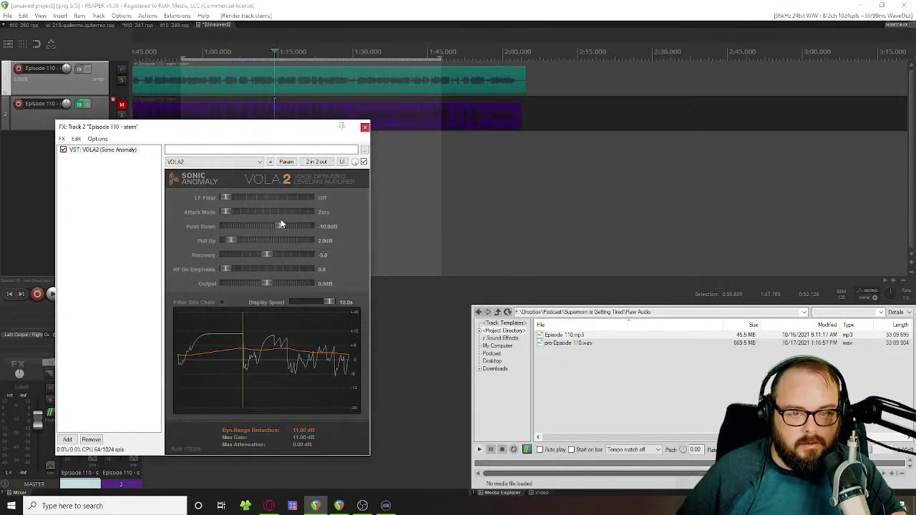
left_click_drag(285, 228, 305, 230)
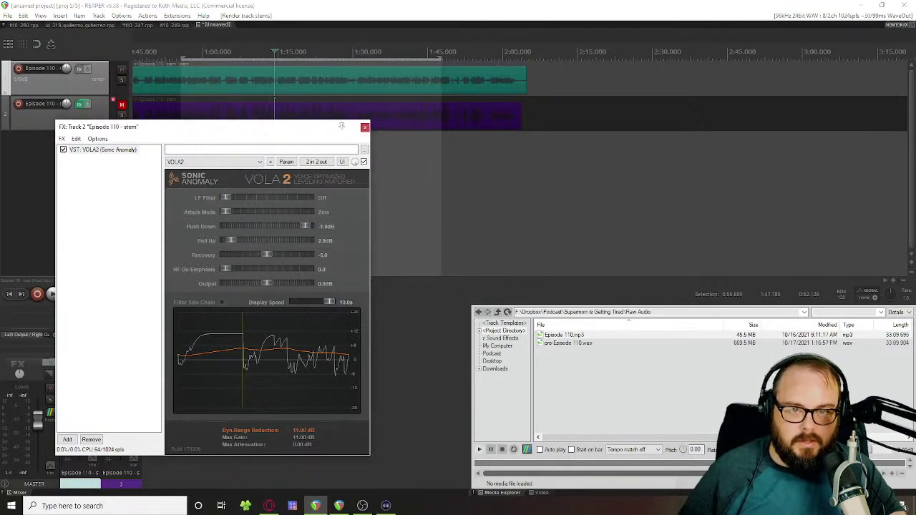
left_click(36, 126)
right_click(36, 126)
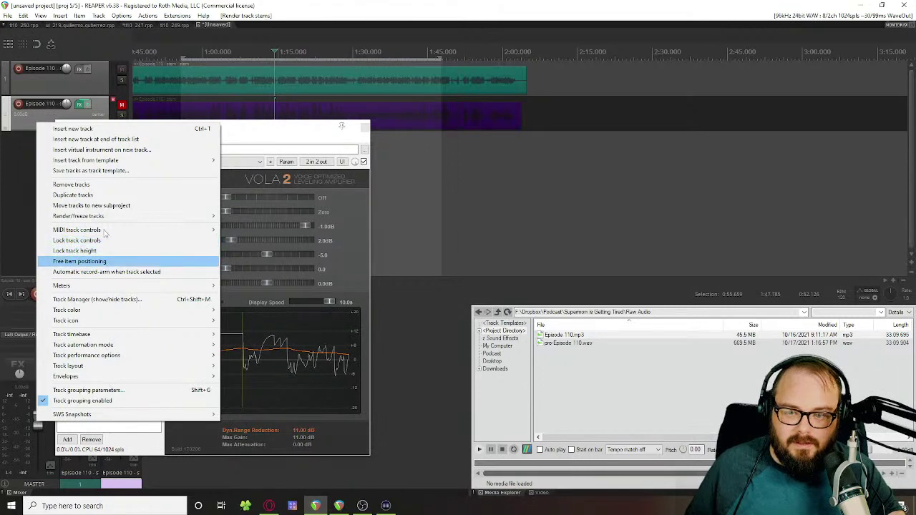
mouse_move(104, 217)
left_click(345, 214)
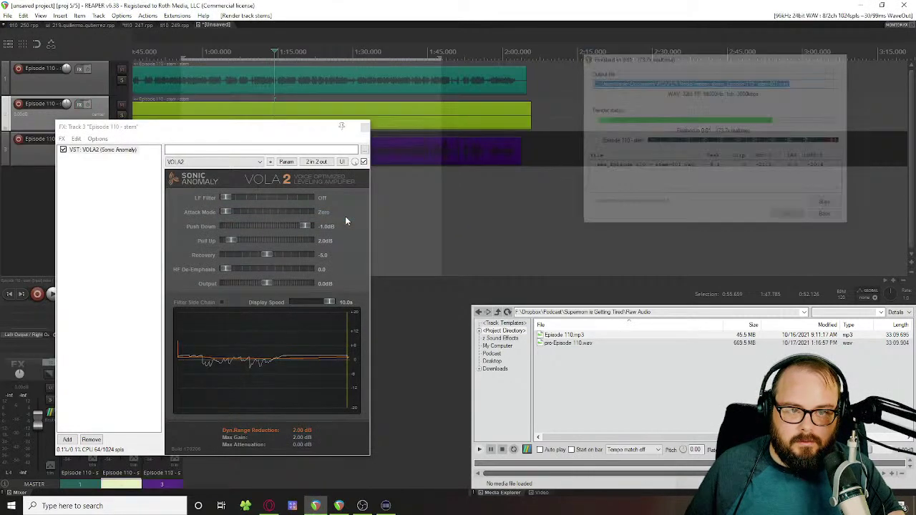
Step: Move the VOLA2 window off the tracks and compare the waveforms of both rendered stems with the original
left_click_drag(324, 127, 326, 157)
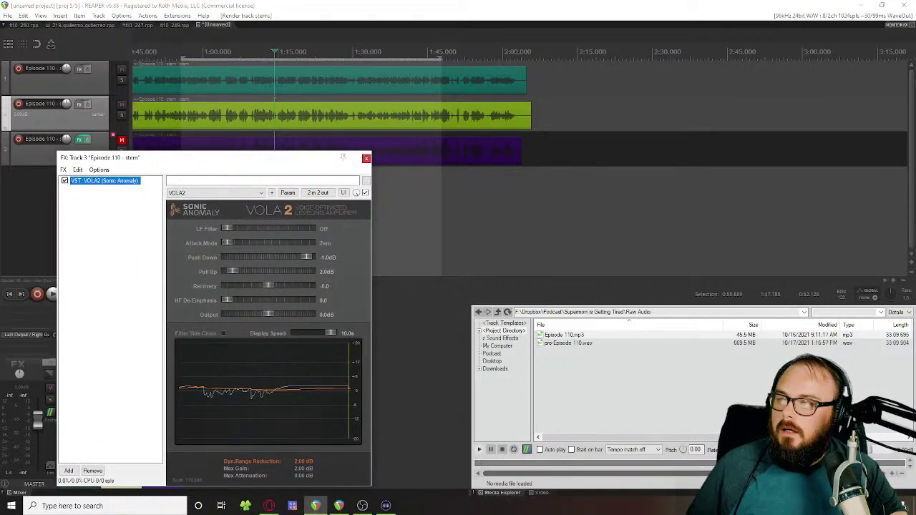
key("alt+Tab")
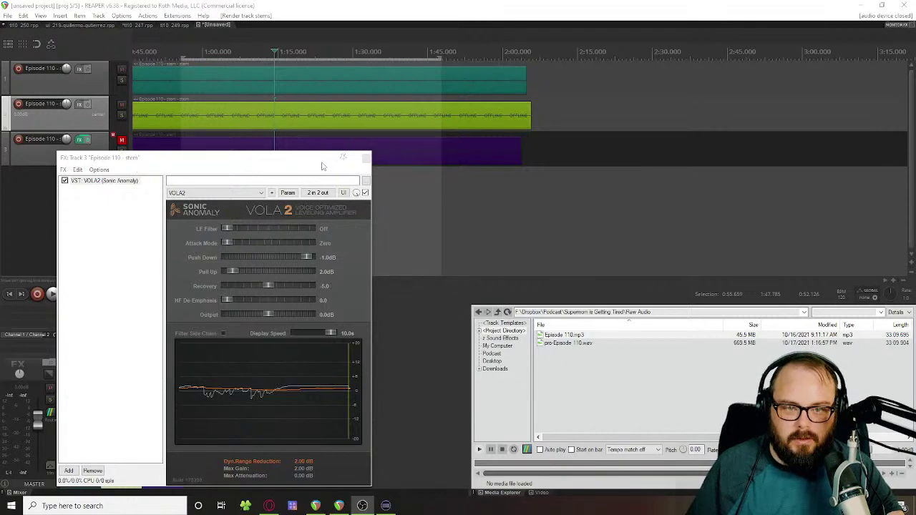
left_click_drag(322, 172, 324, 209)
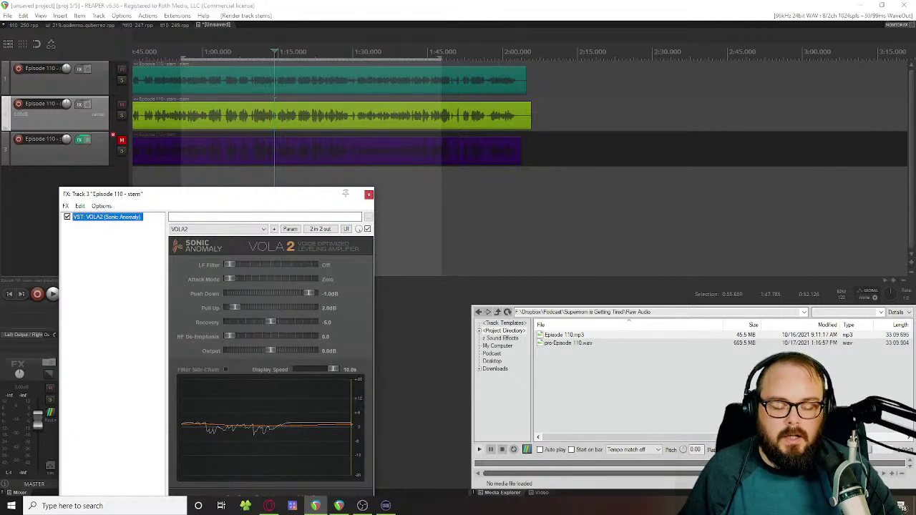
key("alt+Tab")
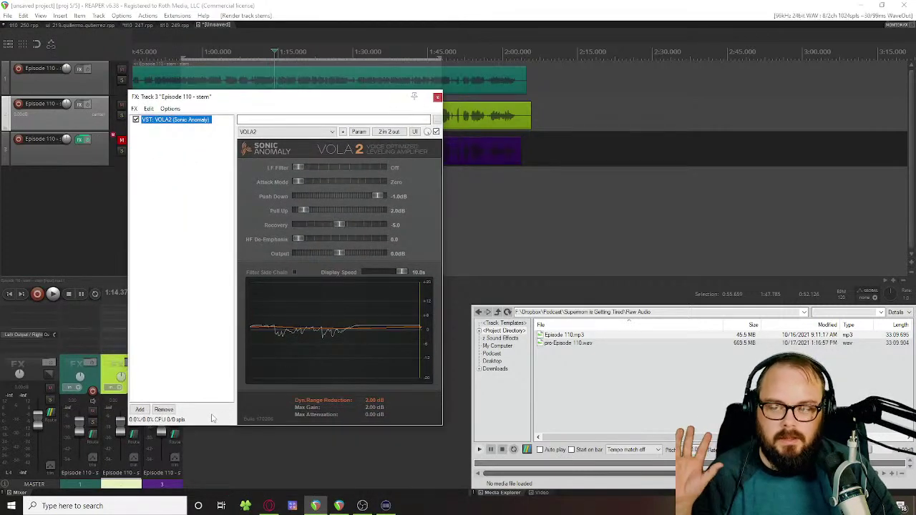
Step: Remove VOLA2 from the original Episode 110 track, close its effects window and unmute the track
left_click(164, 410)
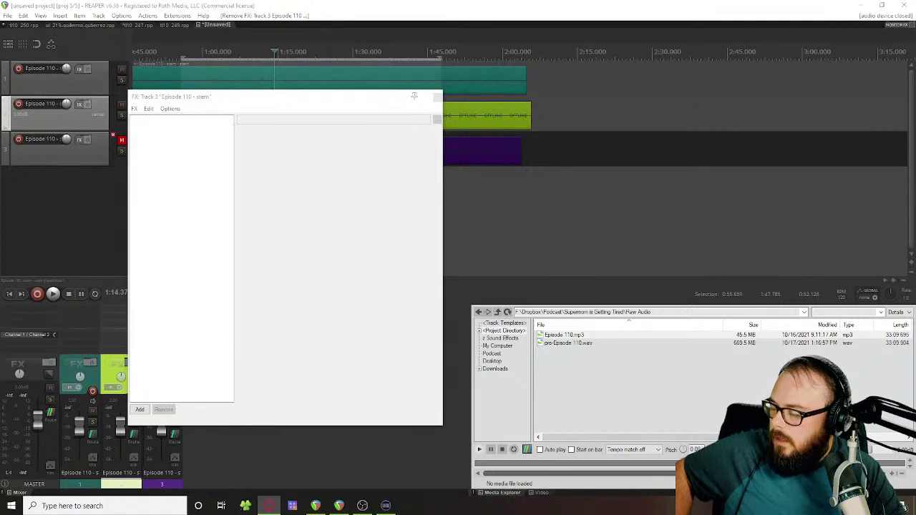
left_click(437, 98)
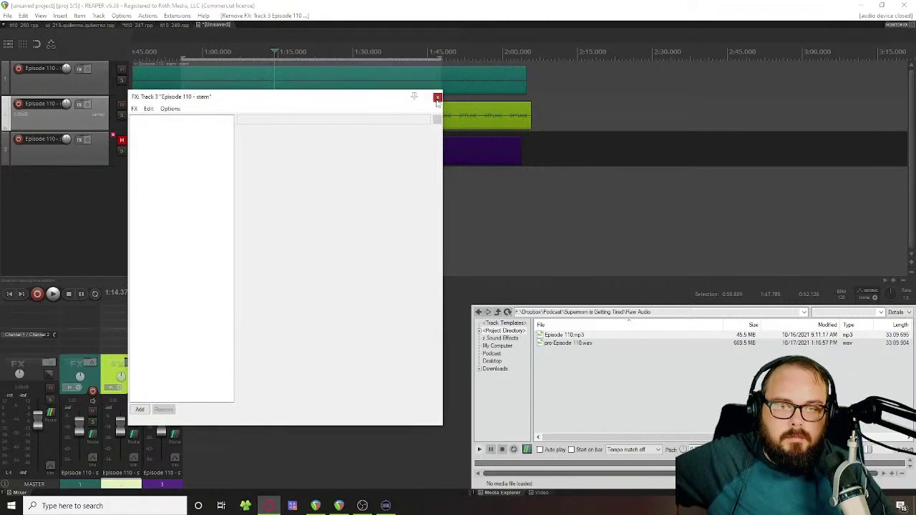
left_click(438, 98)
left_click(123, 141)
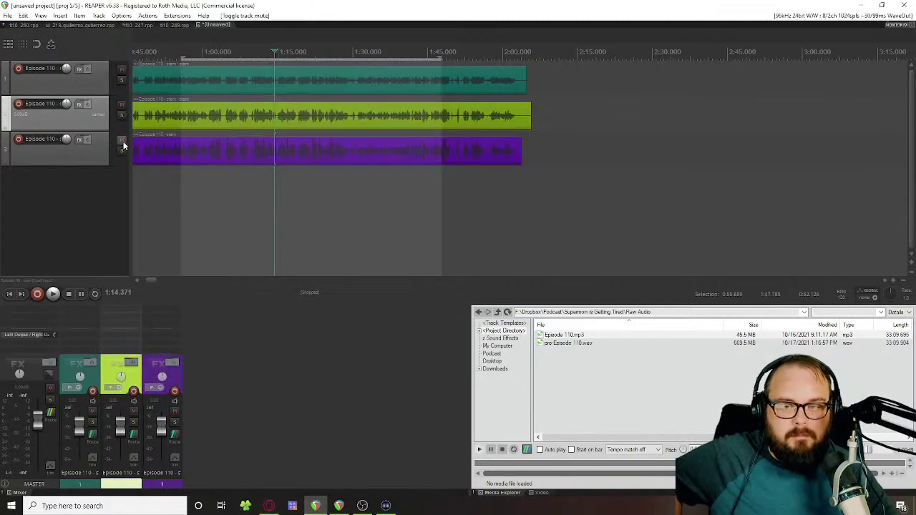
Step: Delete the two rendered stem tracks, keeping only the original Episode 110 track
left_click(89, 91)
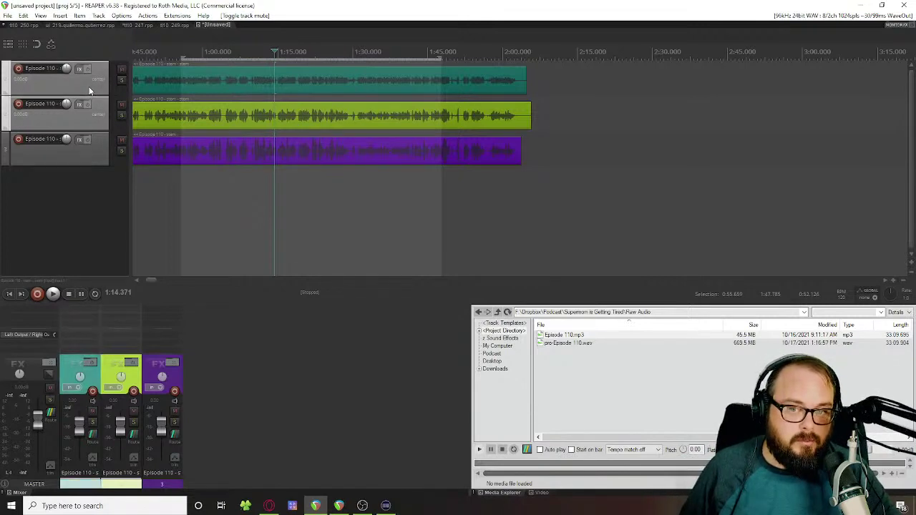
key("Delete")
key("Return")
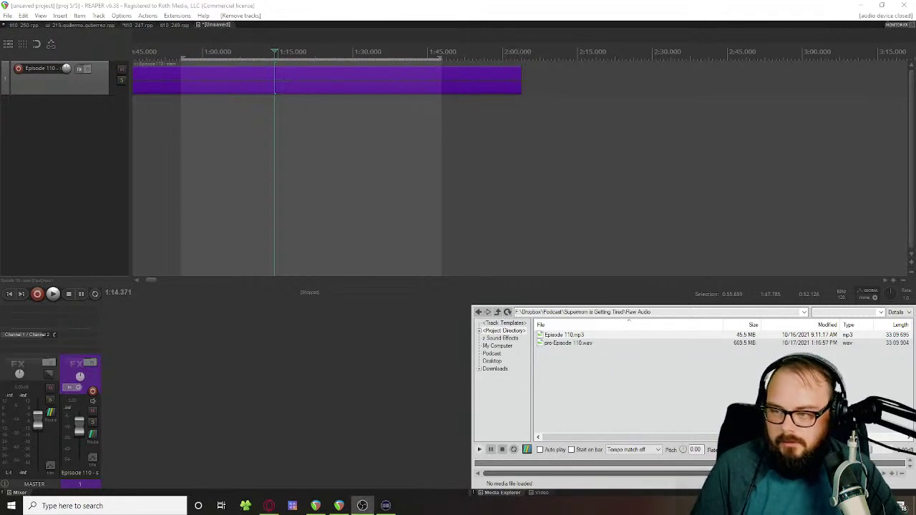
Step: Place the edit cursor at about 1:13.6 and add the RX 9 De-ess (iZotope) VST3 to the Episode 110 track
left_click(271, 134)
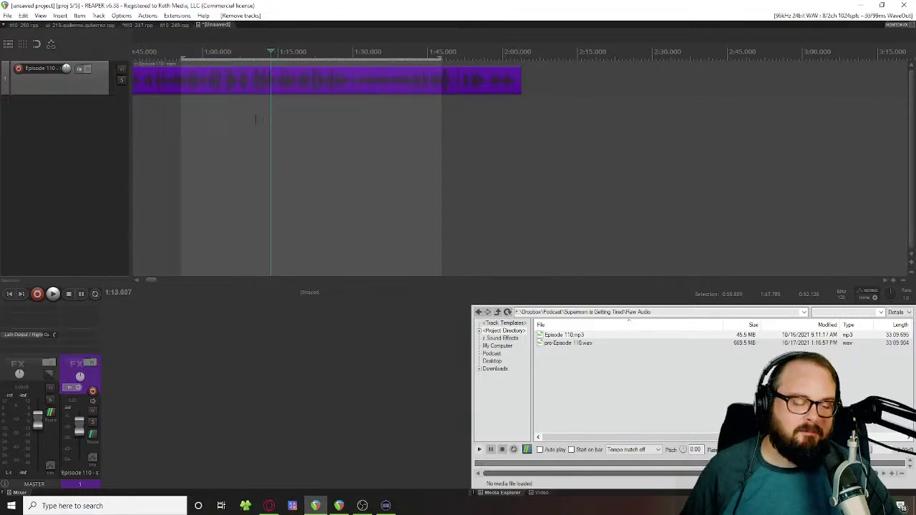
left_click(80, 68)
type("rx")
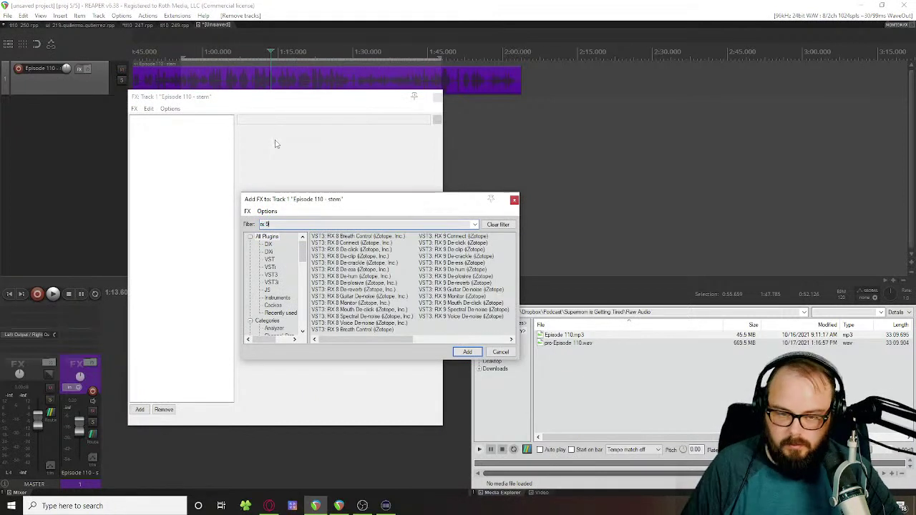
type(" 9")
left_click(348, 270)
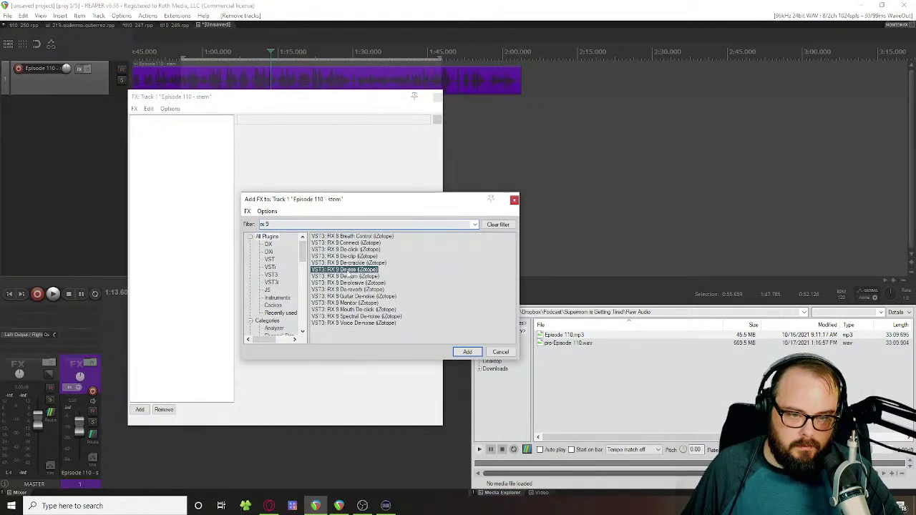
double_click(347, 272)
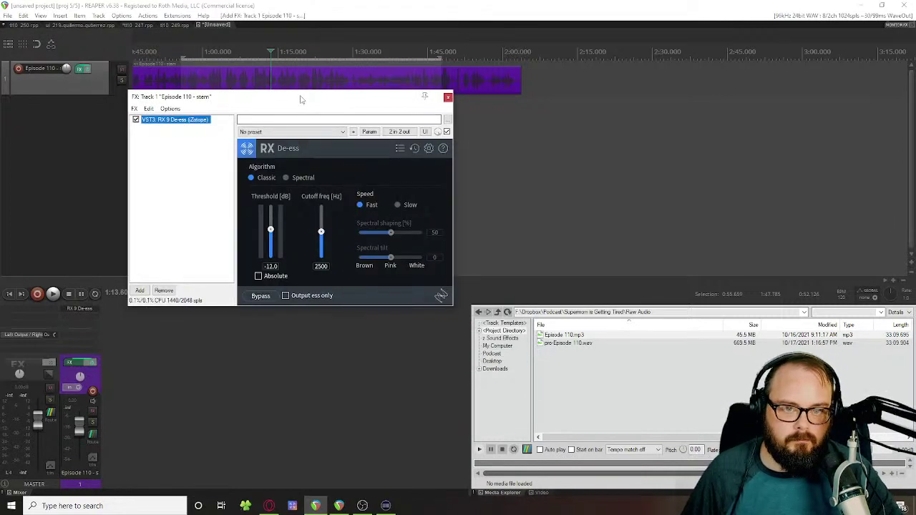
Step: Set RX 9 De-ess on the Episode 110 track to a 4500 Hz cutoff frequency and a -6.2 dB threshold during playback
left_click_drag(300, 97, 302, 133)
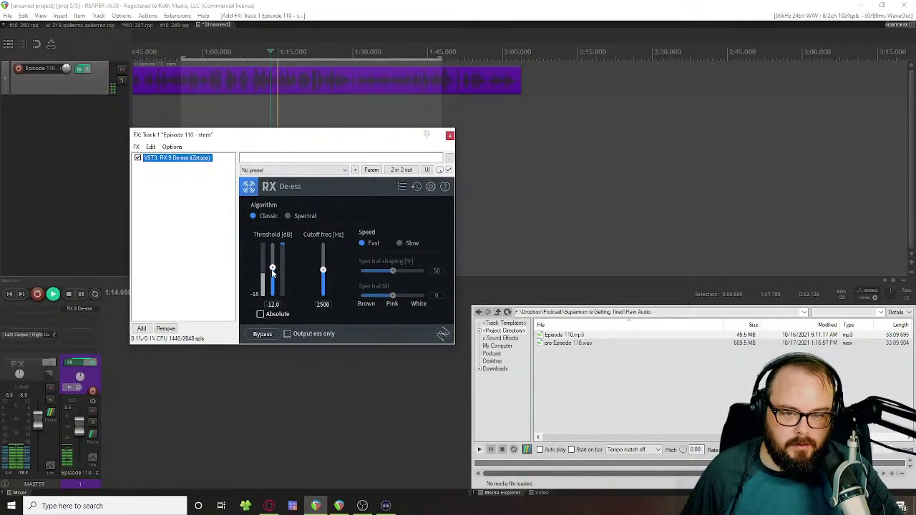
left_click(323, 304)
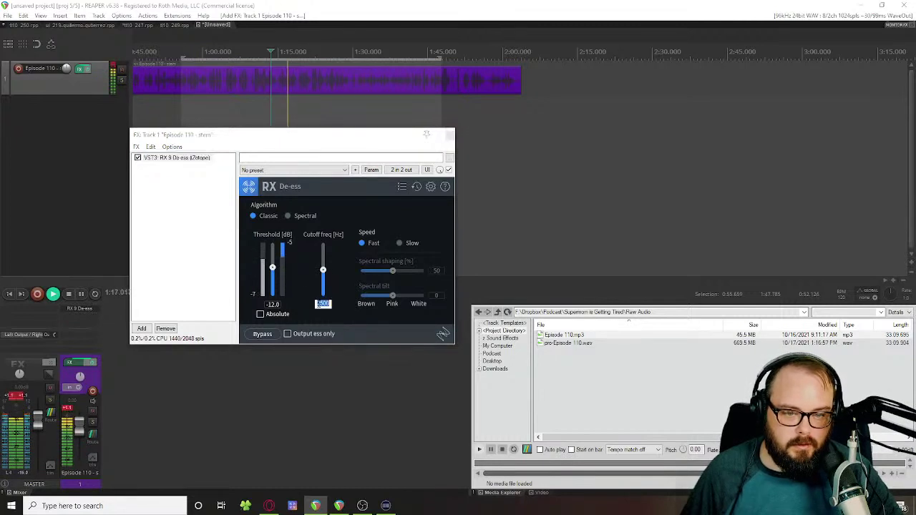
type("4500")
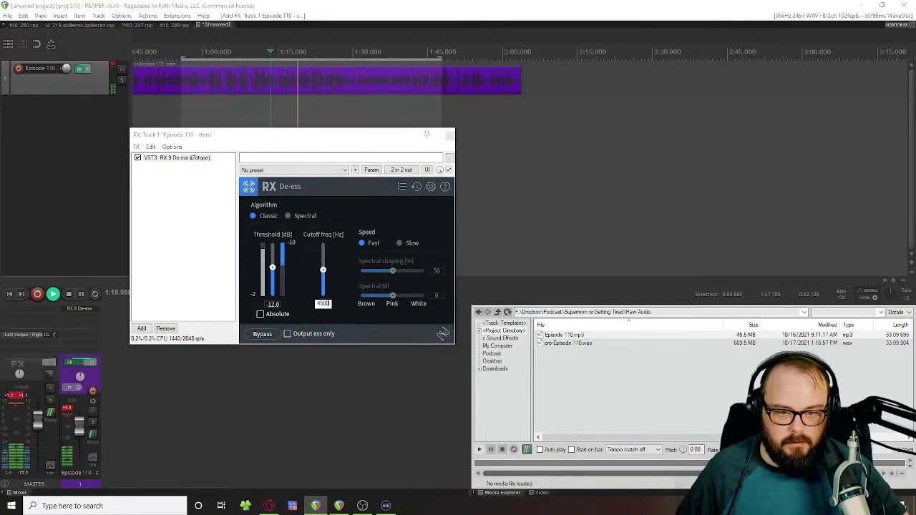
key("Return")
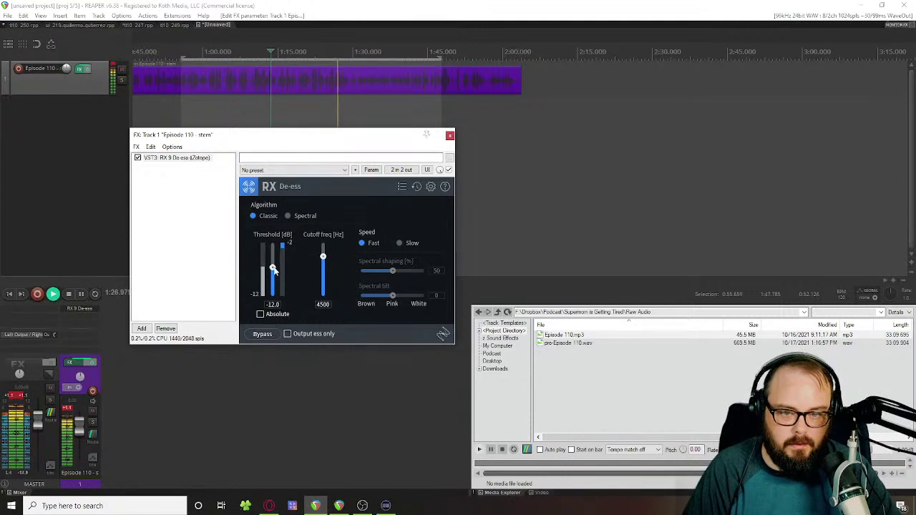
left_click(273, 268)
left_click_drag(273, 267, 272, 258)
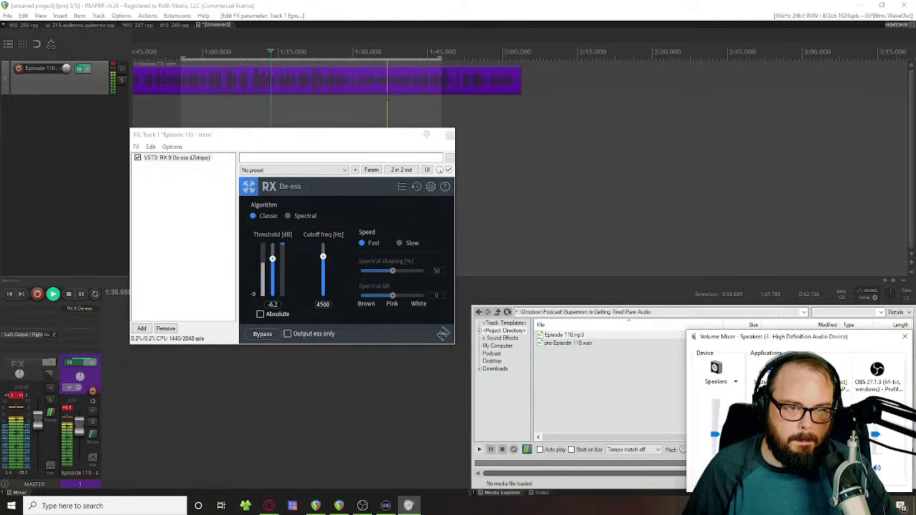
Step: Delete the Episode 110 stem item, insert "you can keep losing.wav" from the REAPER Media folder and look through the folder's other recordings
left_click(178, 82)
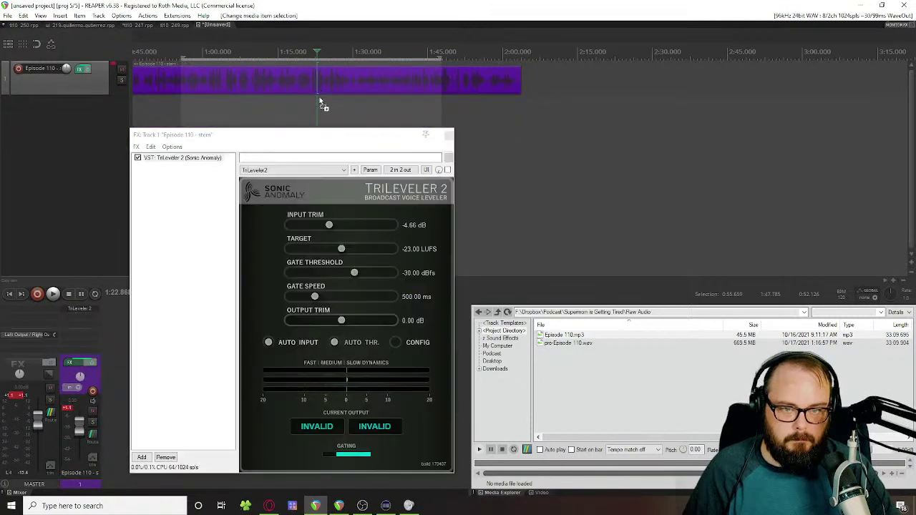
left_click(504, 331)
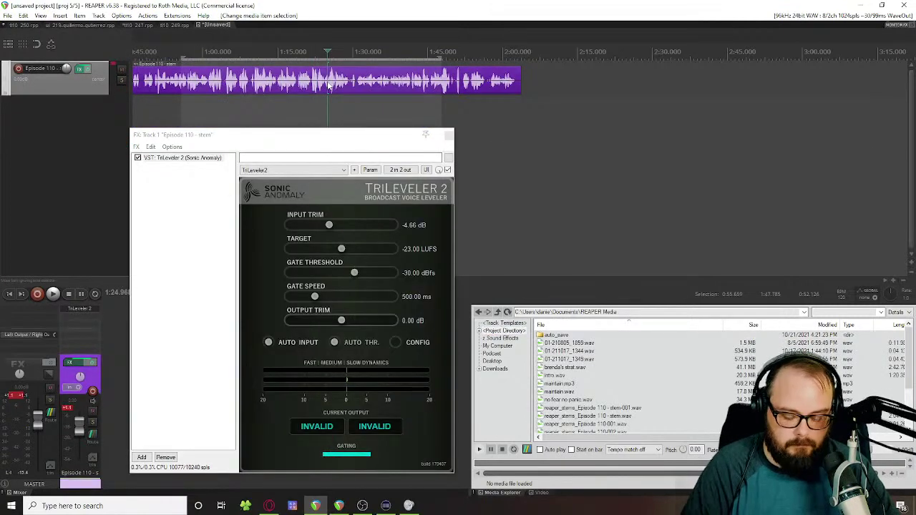
key("Delete")
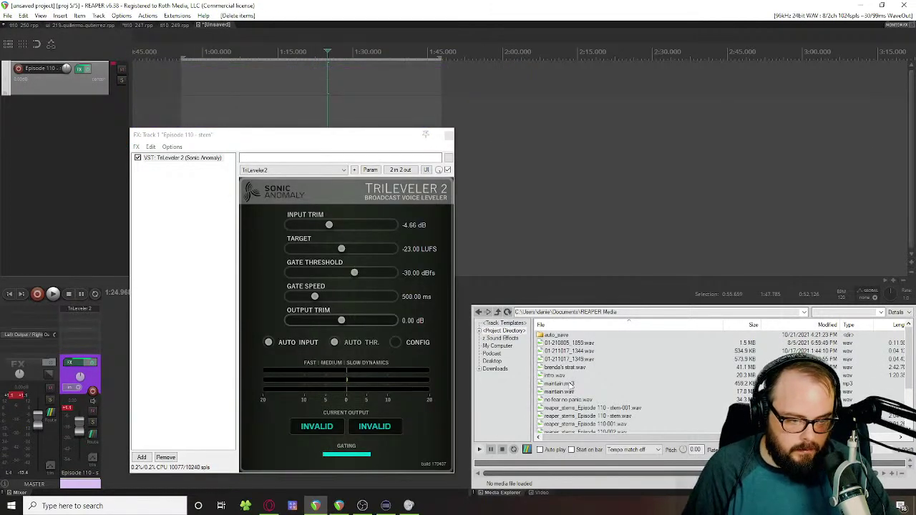
scroll(570, 384, "down", 2)
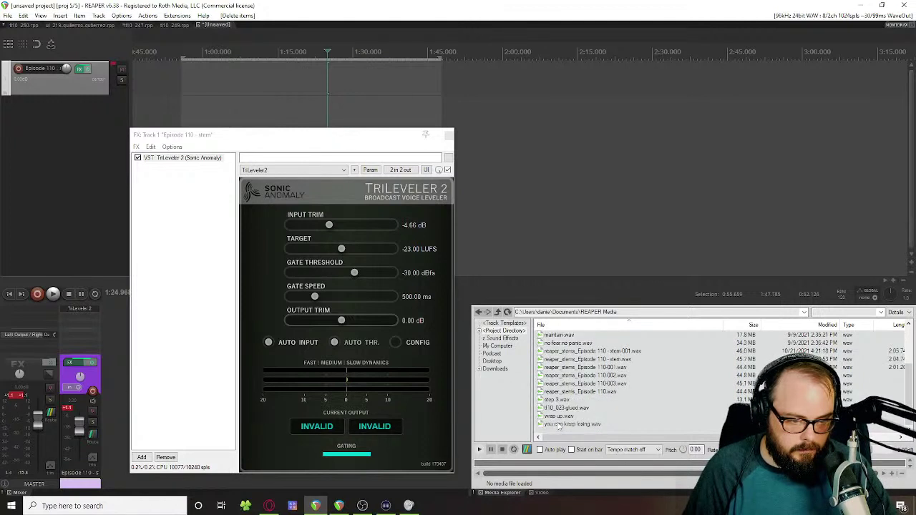
left_click_drag(558, 425, 201, 98)
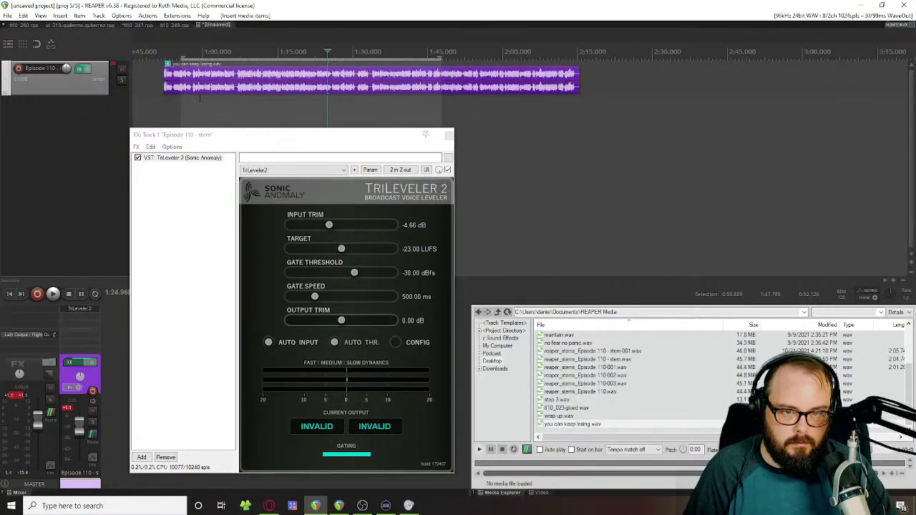
left_click(259, 111)
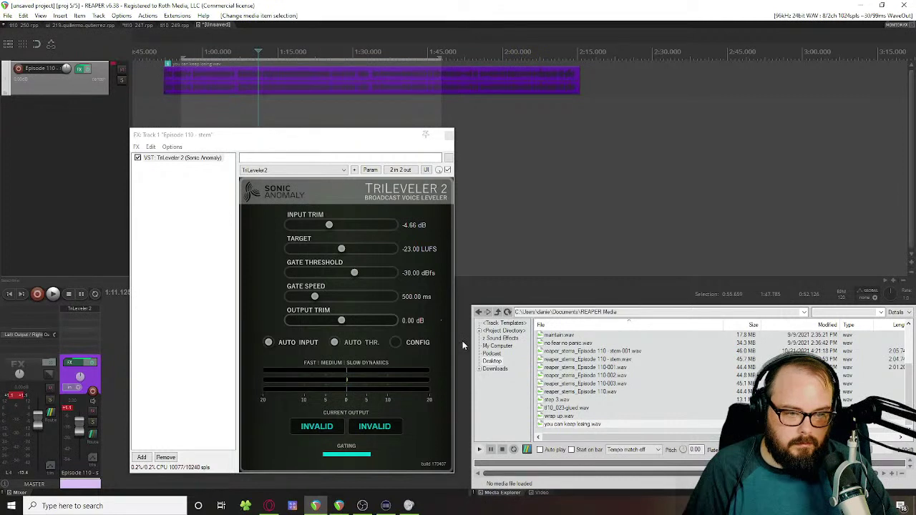
scroll(585, 370, "up", 2)
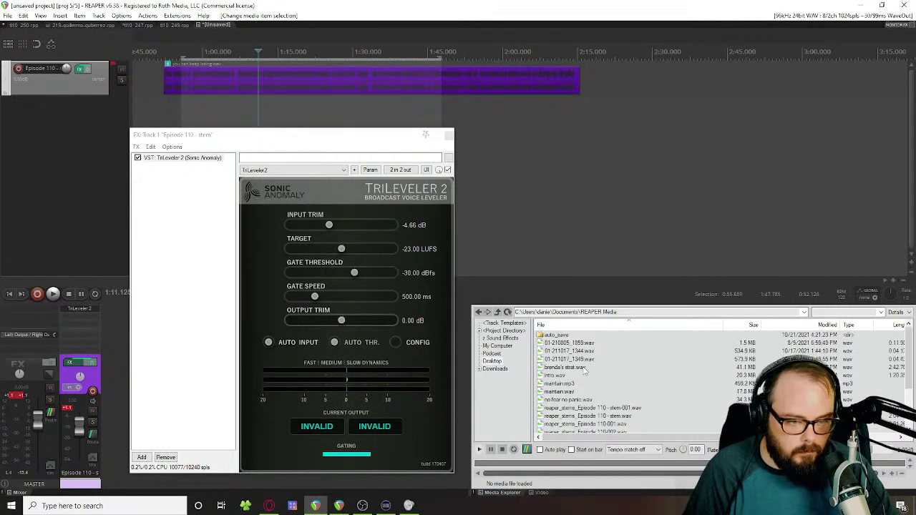
scroll(586, 369, "down", 2)
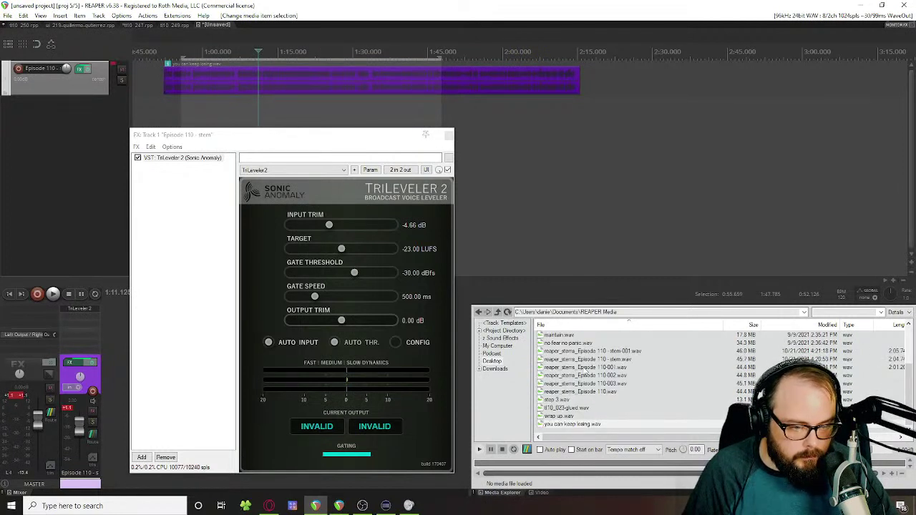
Step: Undo the inserted recording and the earlier edits back to the ERA 4 Voice Leveler stage, and close its effects window
key("ctrl+z")
key("ctrl+z")
key("ctrl+z")
key("ctrl+z")
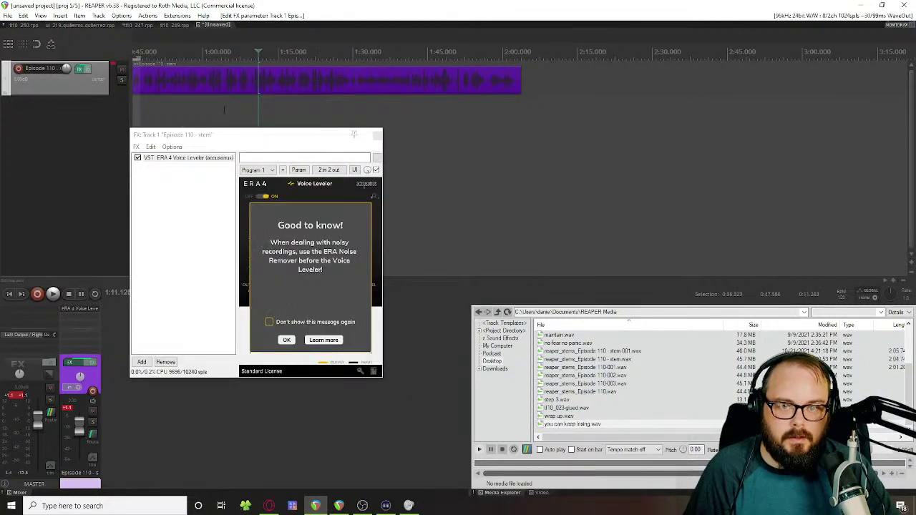
left_click_drag(286, 134, 172, 32)
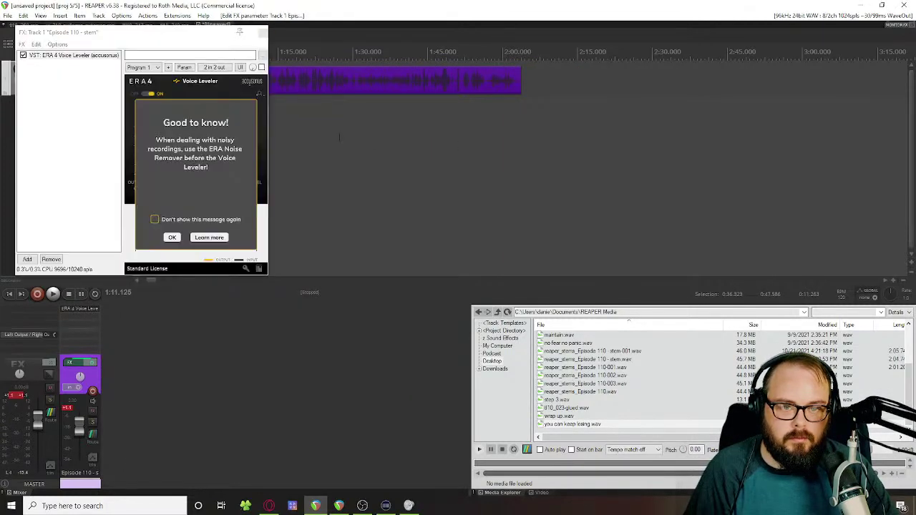
left_click(262, 32)
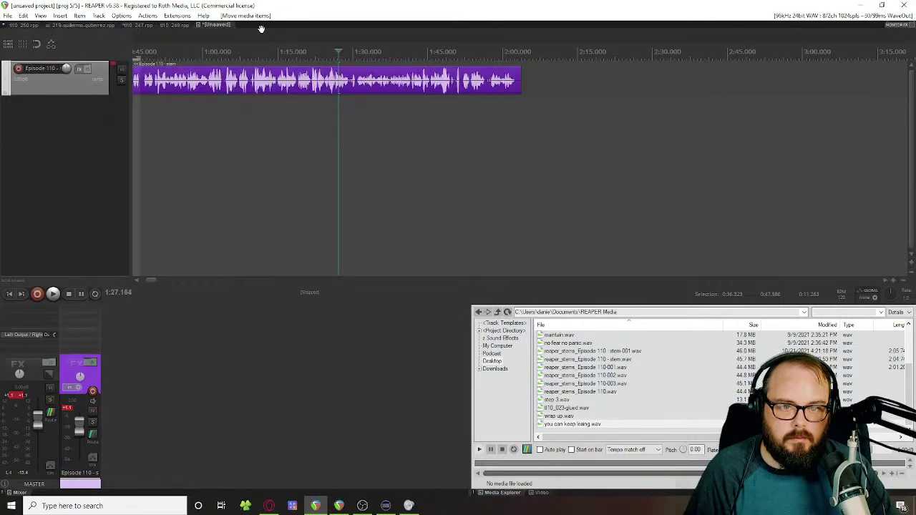
Step: Step back through the edit history until the TAKE CENTER STAGE recording is back on the track, and close the Vocal Rider window
left_click(265, 82)
left_click(258, 95)
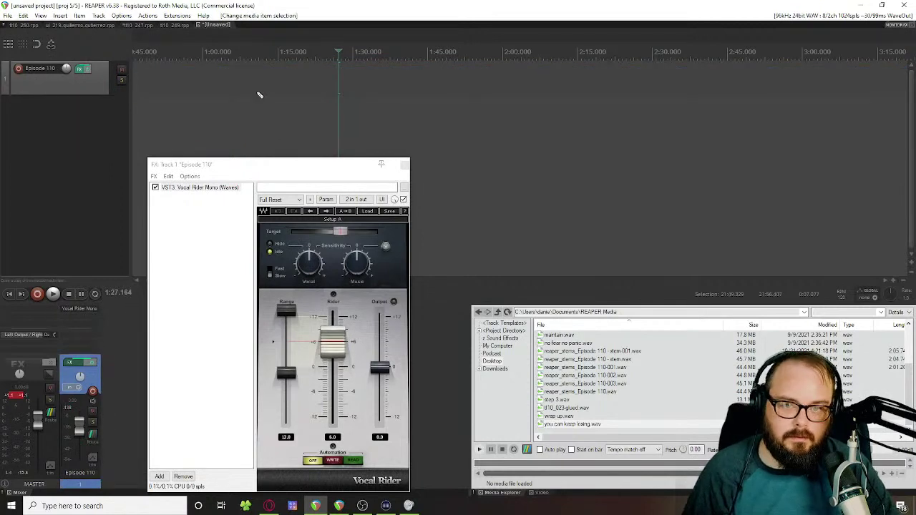
key("ctrl+shift+z")
key("ctrl+z")
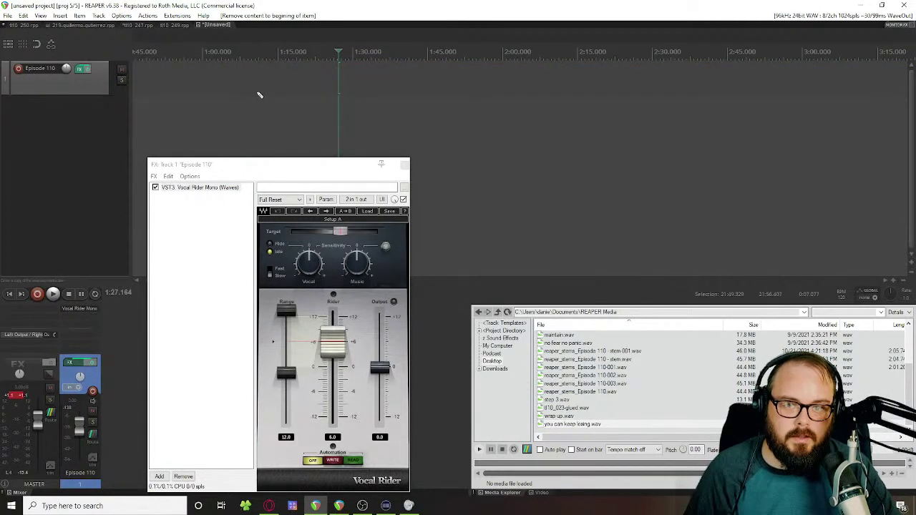
key("ctrl+shift+z")
key("ctrl+shift+z")
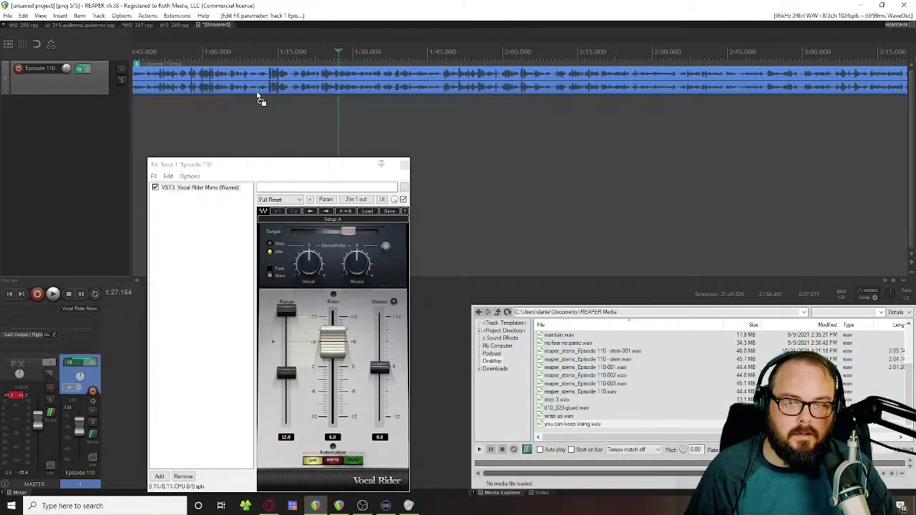
key("ctrl+z")
key("ctrl+z")
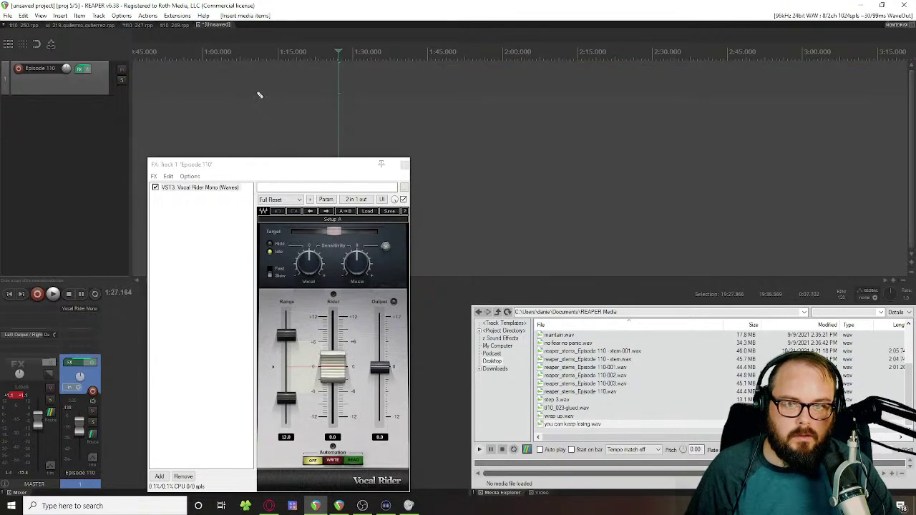
key("ctrl+z")
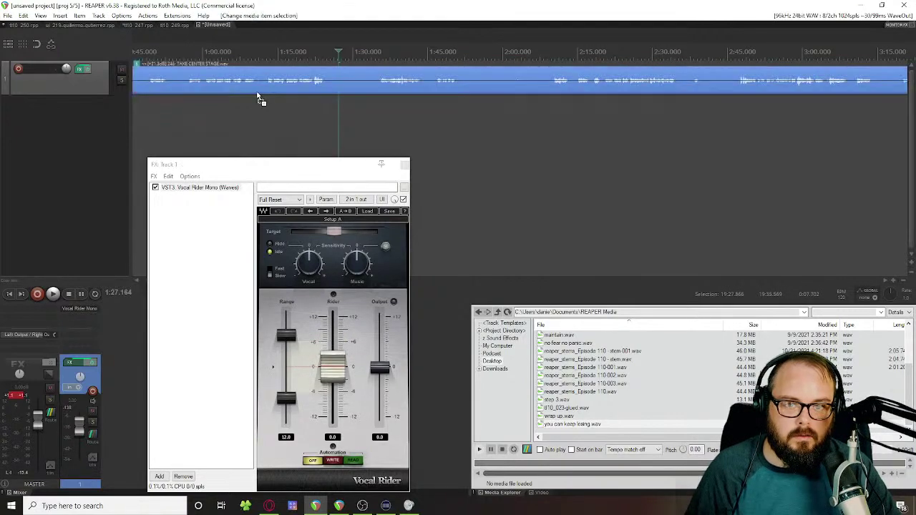
left_click(406, 168)
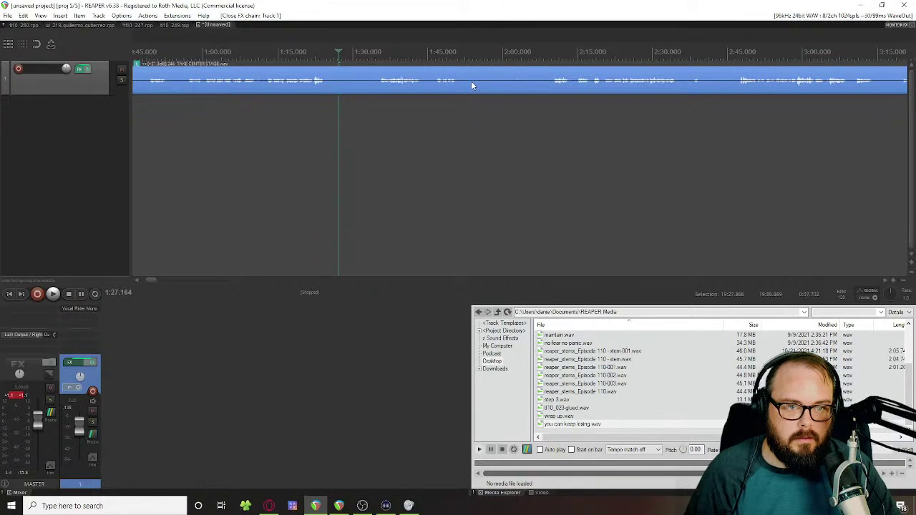
Step: Play the TAKE CENTER STAGE recording from about 2:27, check the Windows volume mixer, and place the edit cursor at about 2:22.5
left_click(634, 107)
key("space")
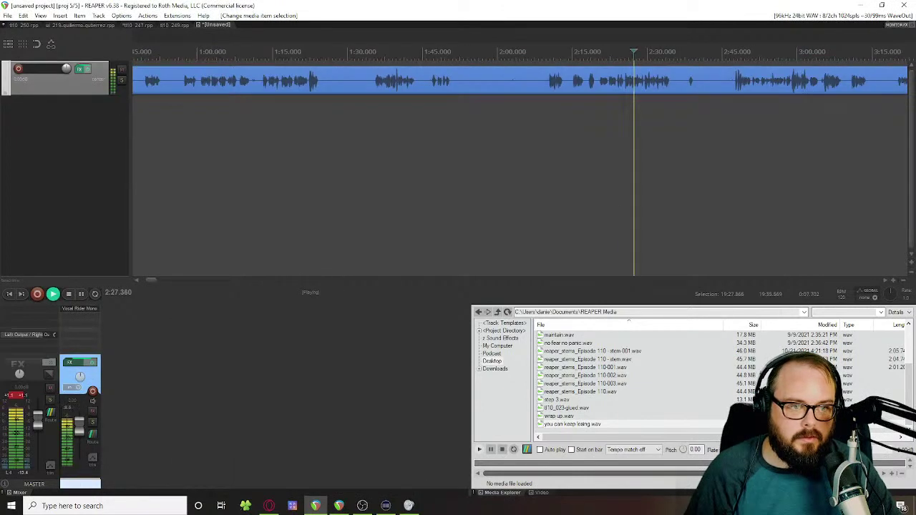
left_click(408, 505)
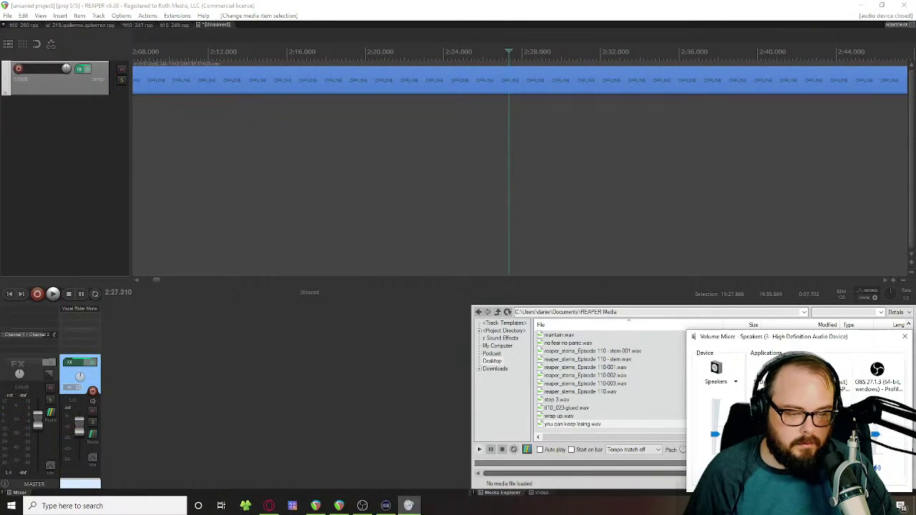
left_click(654, 175)
key("space")
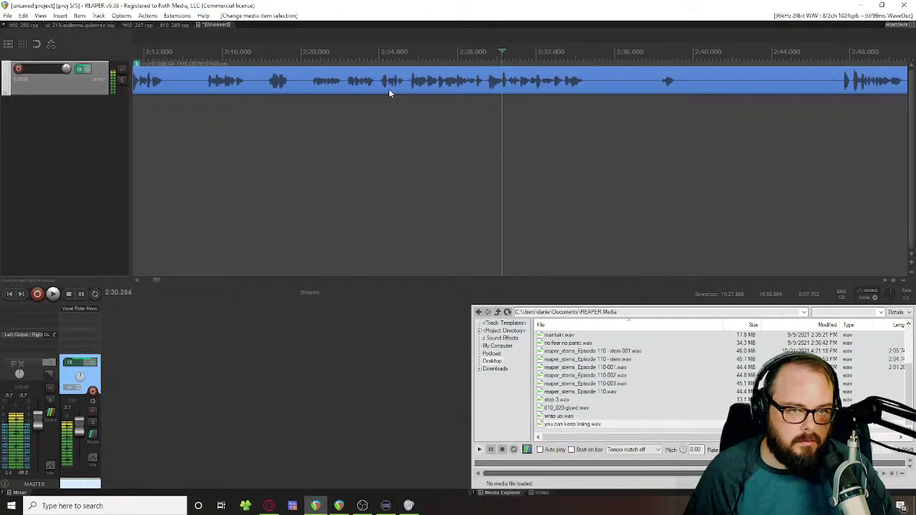
left_click(351, 104)
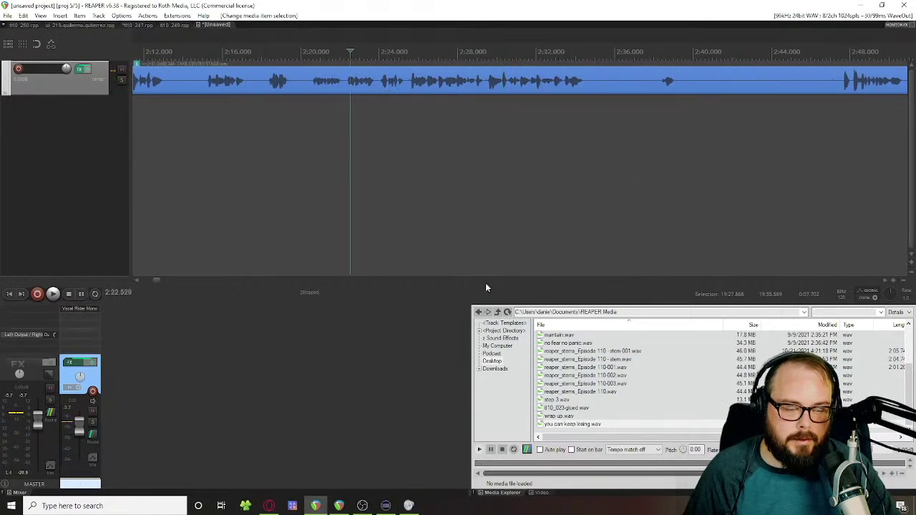
Step: Replace Vocal Rider Mono on track 1 with the RX 9 De-ess (iZotope) VST3
left_click(81, 69)
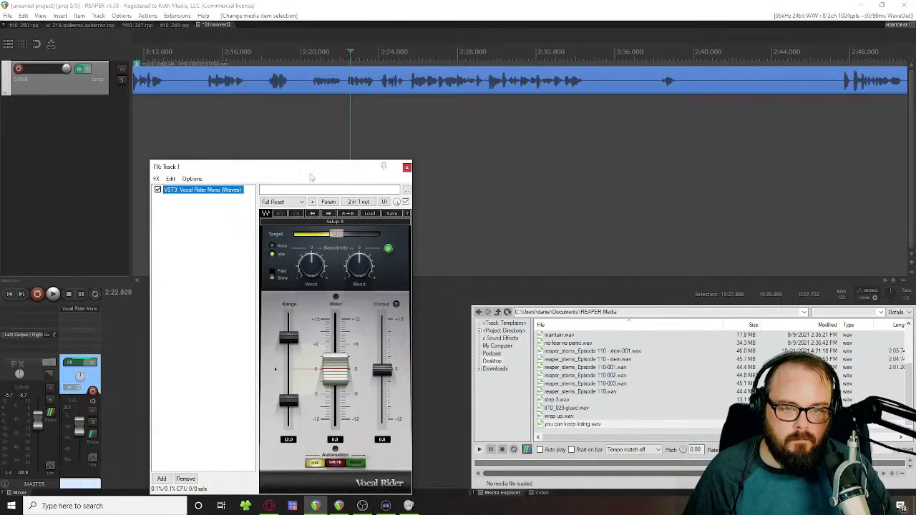
left_click(185, 478)
left_click(162, 479)
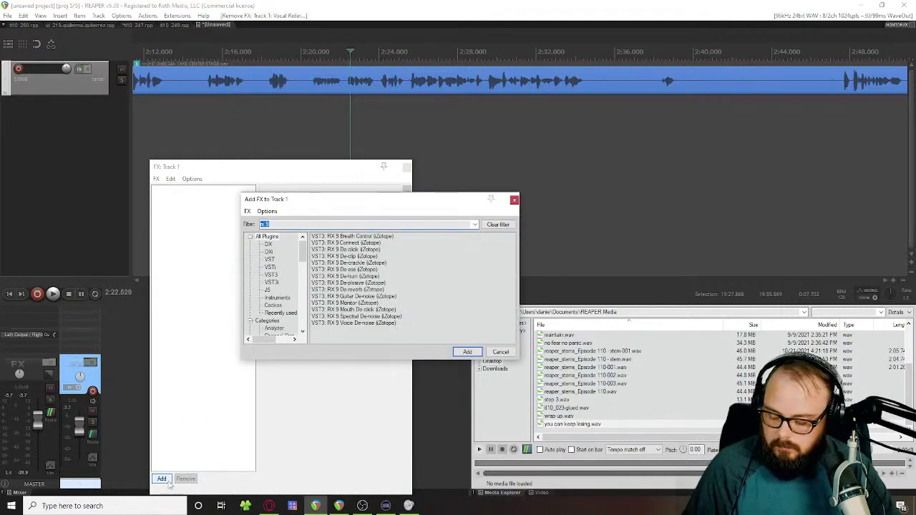
type("ess")
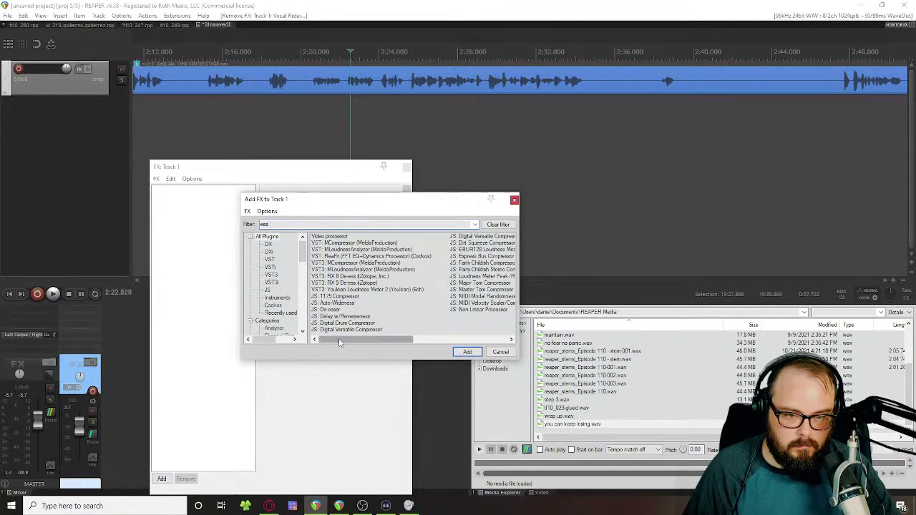
mouse_move(340, 343)
left_mouse_down()
mouse_move(393, 345)
mouse_move(332, 345)
left_mouse_up()
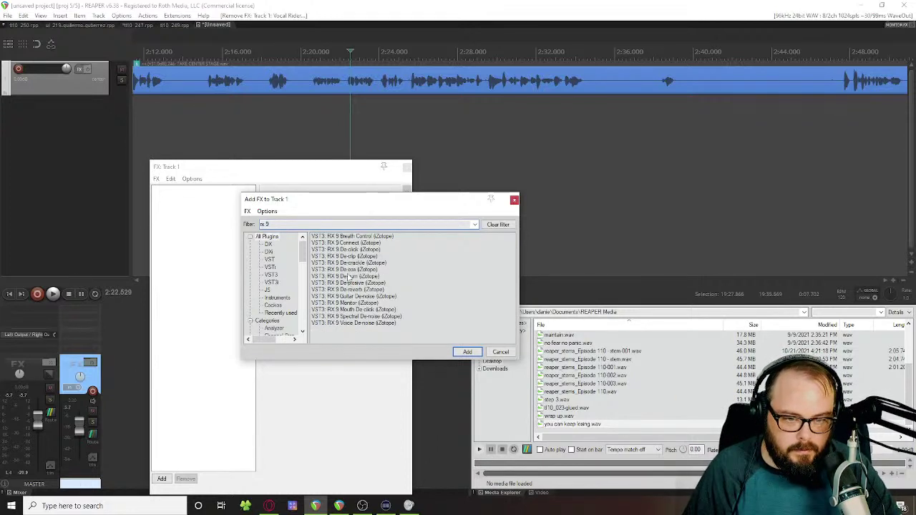
double_click(349, 270)
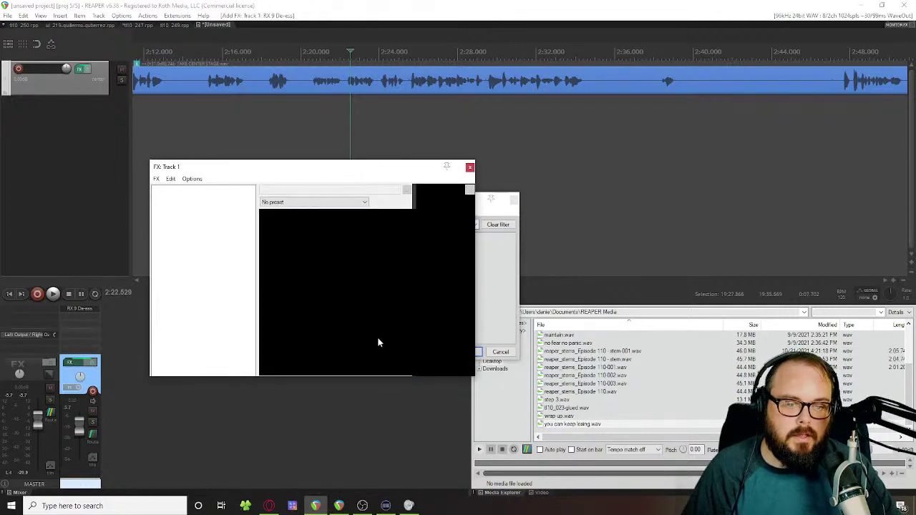
Step: Set the de-esser's cutoff frequency to 4500 Hz and threshold to -6.2 dB, and turn on Output ess only
left_click(343, 335)
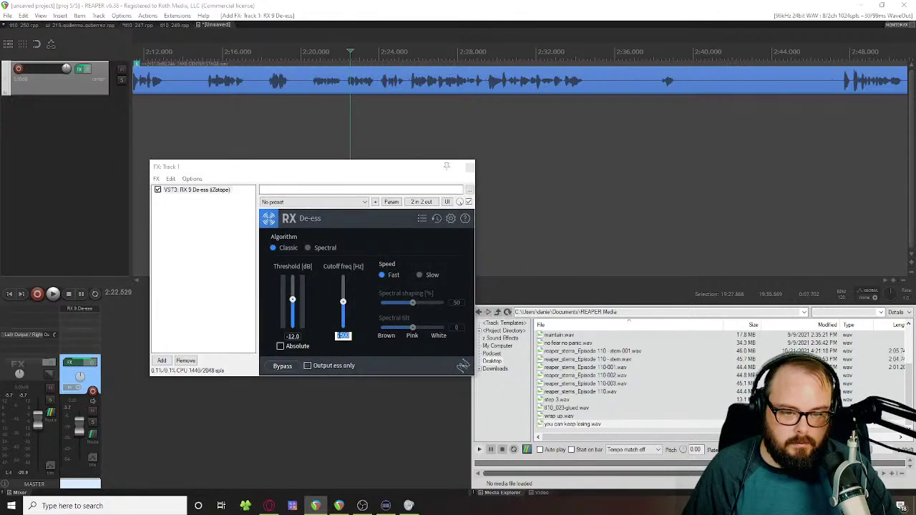
type("4500")
key("Return")
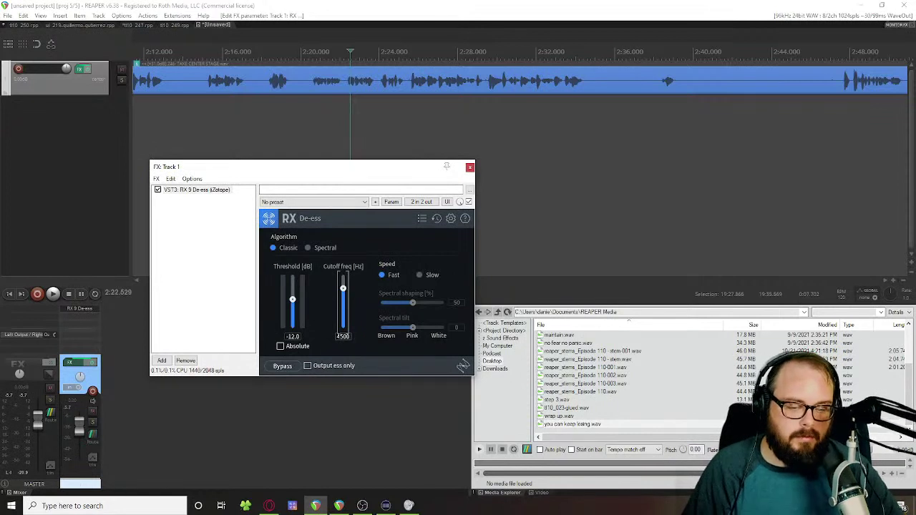
left_click_drag(292, 299, 302, 290)
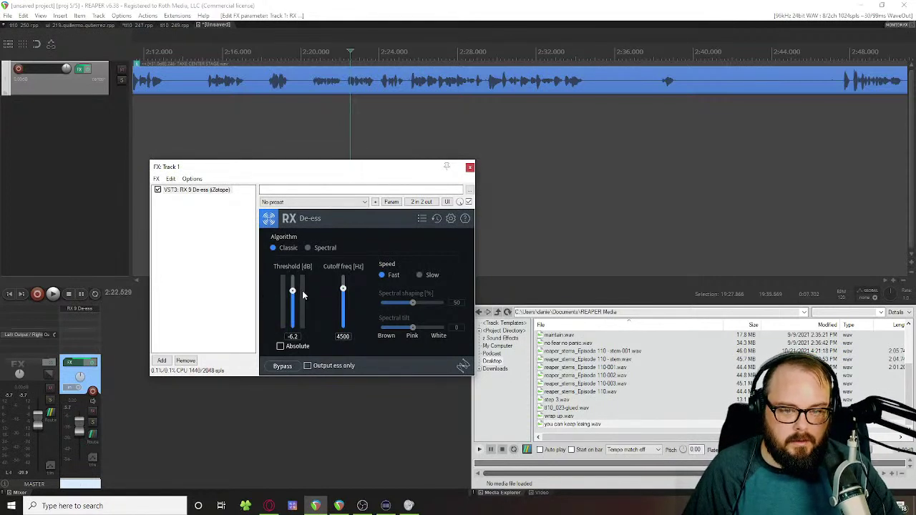
left_click(308, 366)
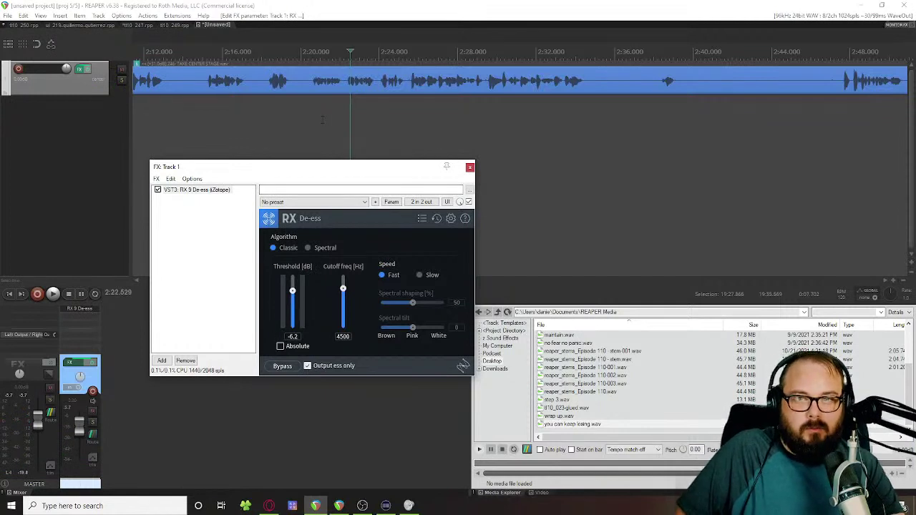
Step: Play the recording while lowering the de-esser's threshold in stages to -22.2 dB, and stop with the edit cursor at about 3:26.5
key("space")
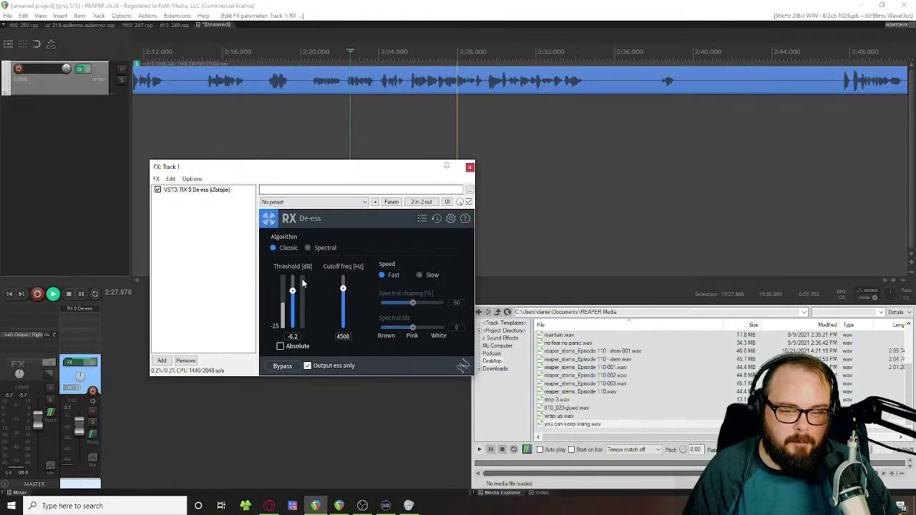
left_click_drag(293, 290, 293, 298)
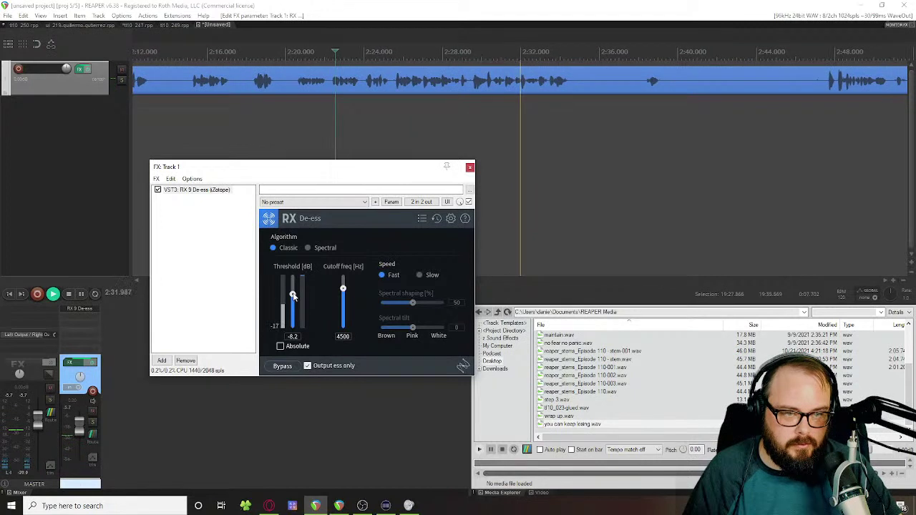
key("minus")
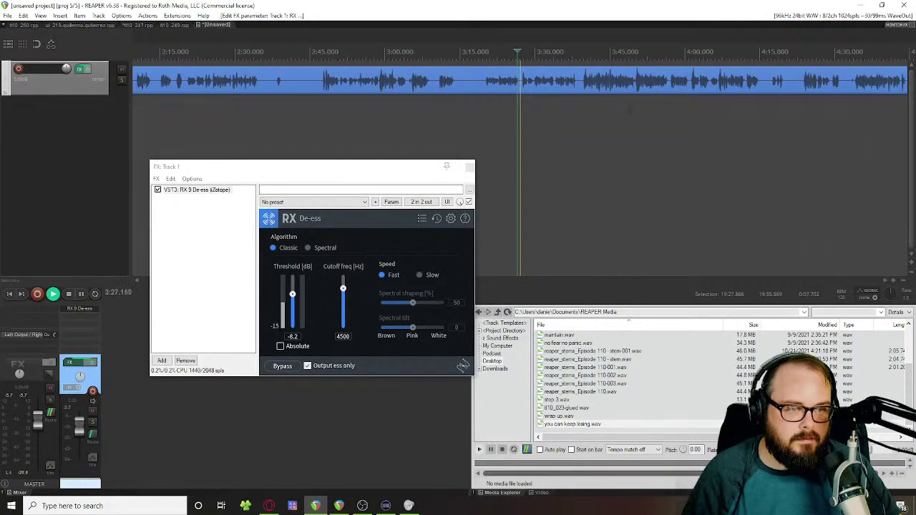
key("equal")
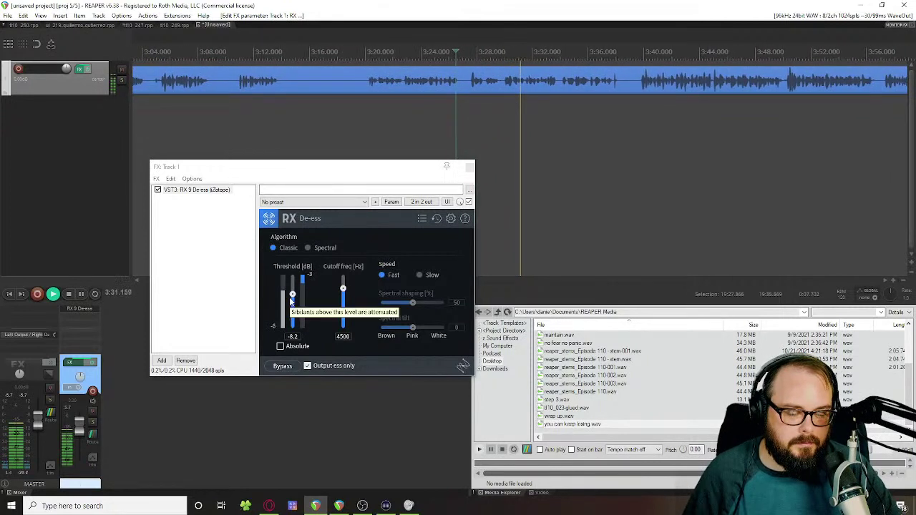
left_click_drag(292, 301, 292, 304)
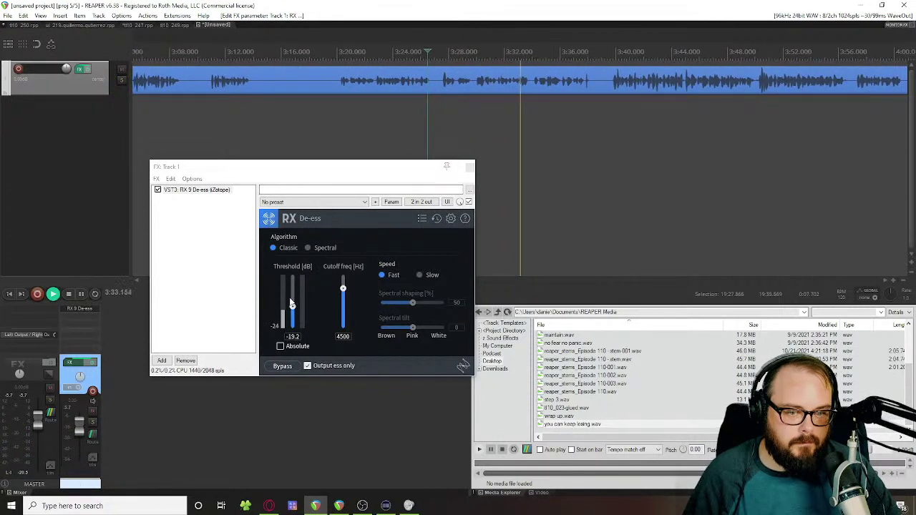
scroll(292, 303, "down", 3)
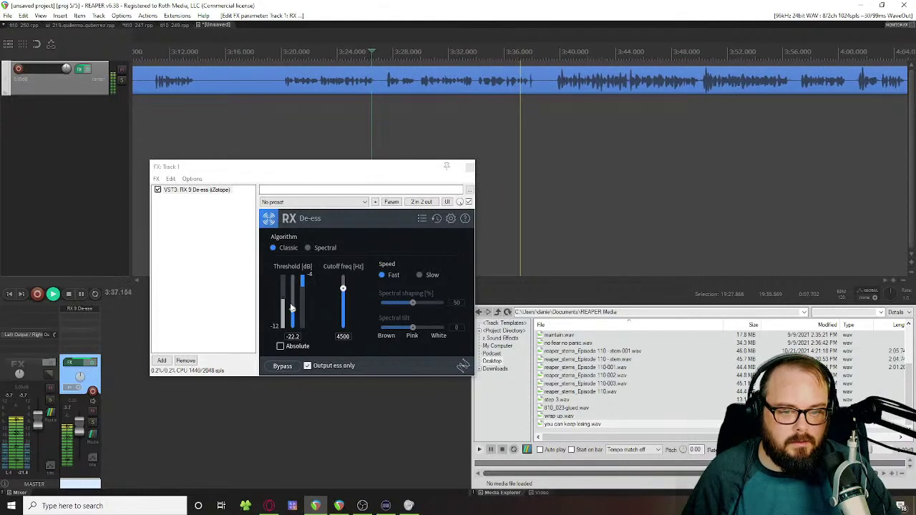
key("space")
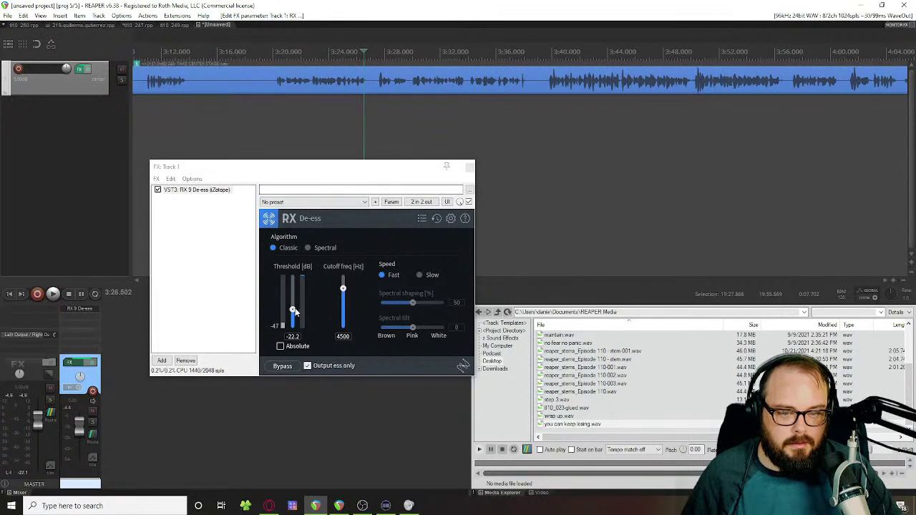
Step: Set the de-esser's threshold to -8.2 dB during playback, turn off Output ess only, and stop with the edit cursor at about 3:41.4
scroll(292, 307, "up", 6)
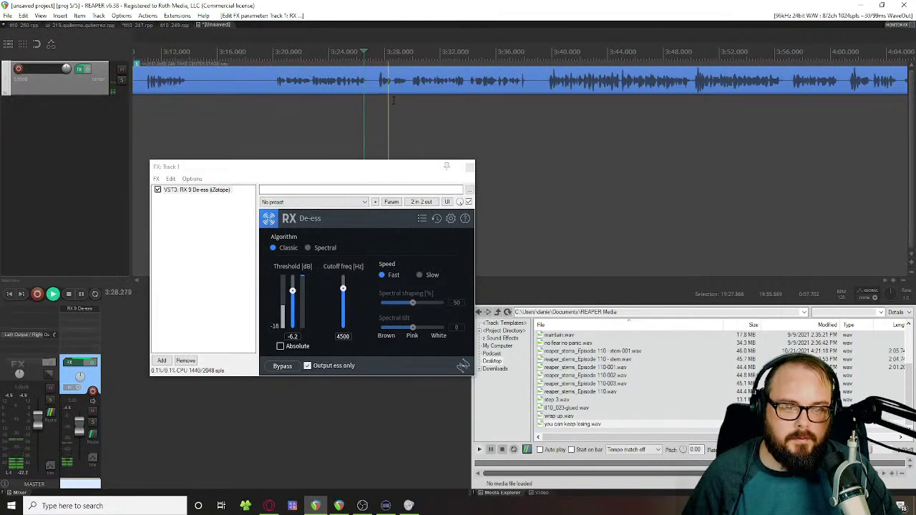
scroll(293, 303, "down", 2)
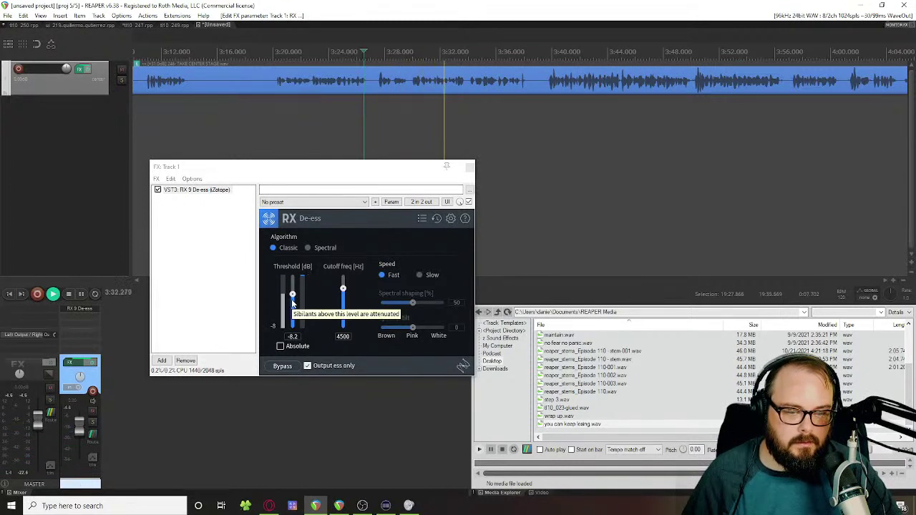
left_click(317, 367)
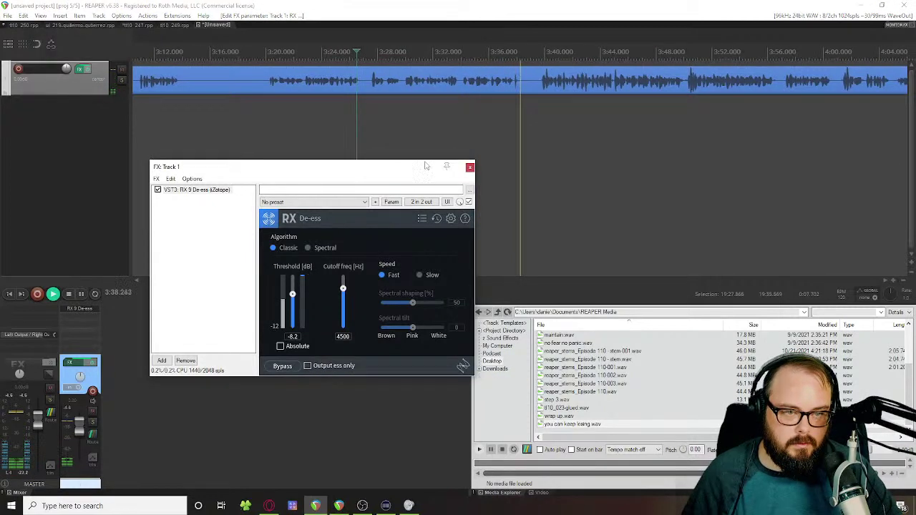
left_click(533, 82)
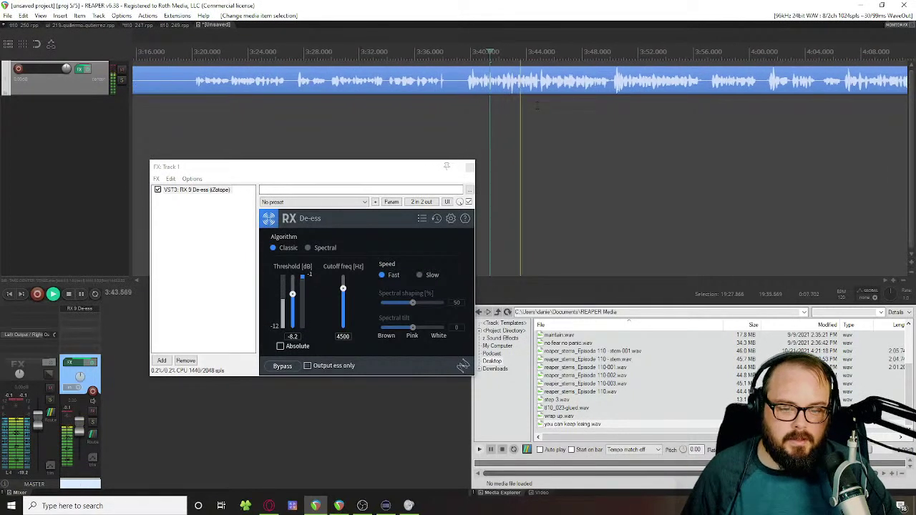
key("space")
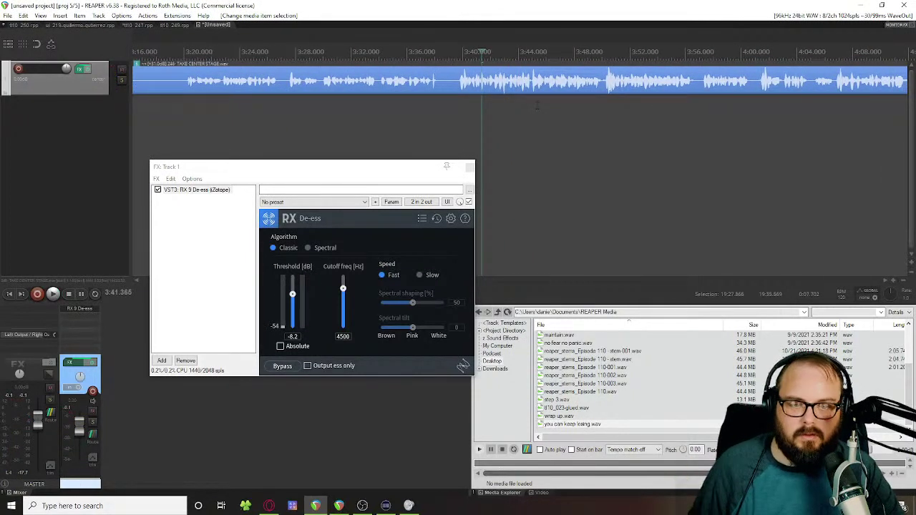
Step: Replace RX 9 De-ess on track 1 with the Sibilance Mono (Waves) VST3 and move its window higher on the screen
left_click(185, 360)
left_click(161, 360)
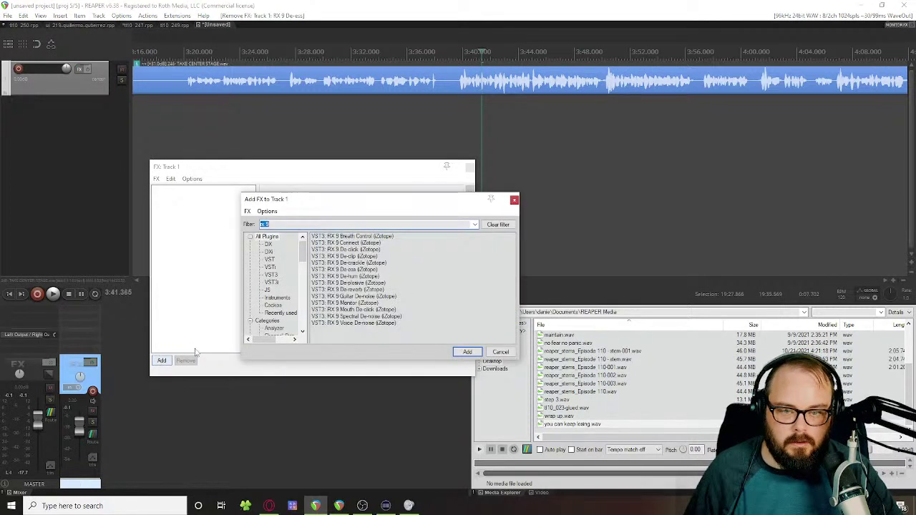
type("sib")
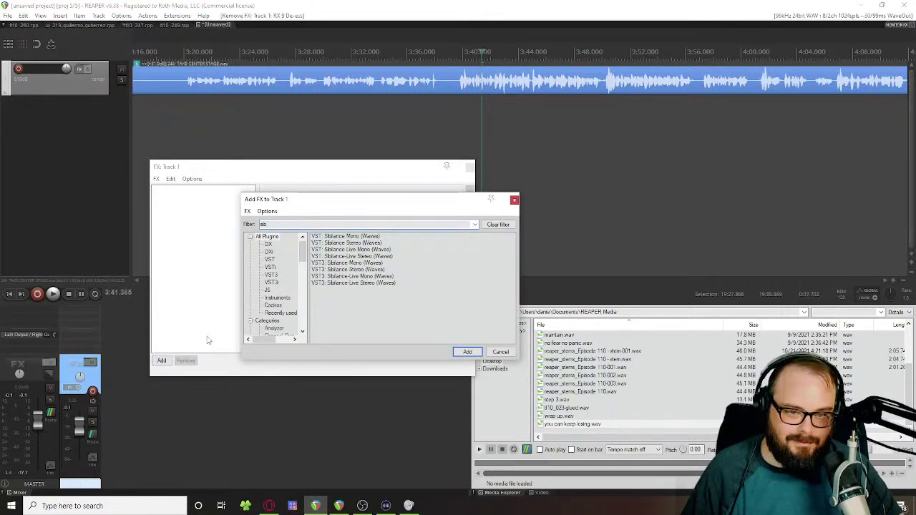
double_click(340, 262)
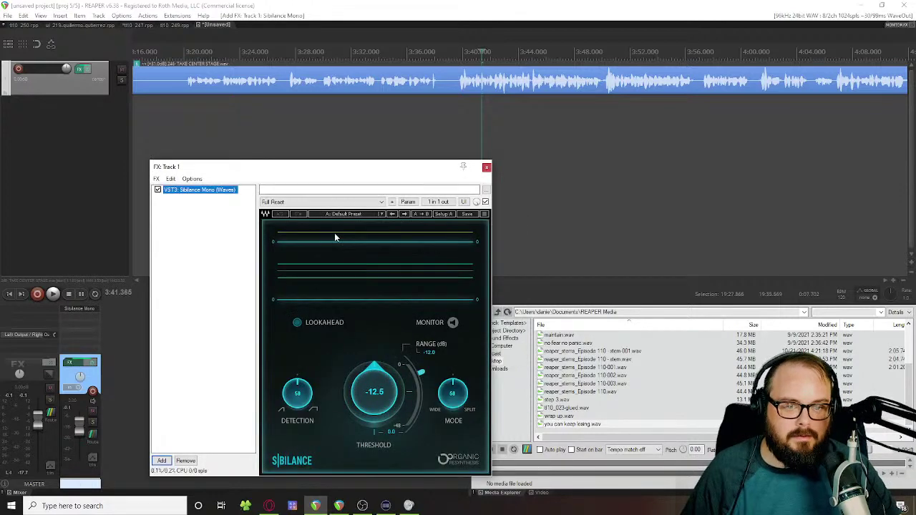
left_click_drag(351, 180, 355, 140)
Step: Load Sibilance's Voice-over factory preset, lower the threshold to -25.4, and adjust the detection slightly
left_click(364, 179)
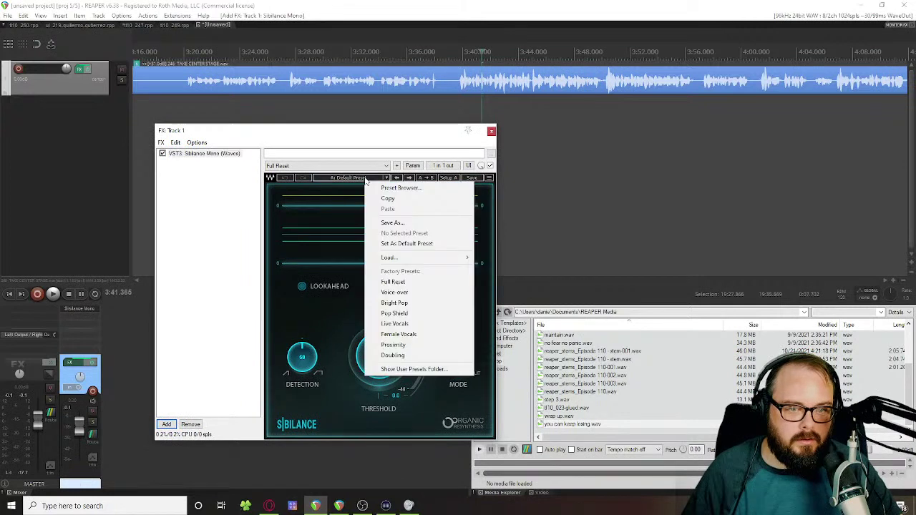
left_click(385, 293)
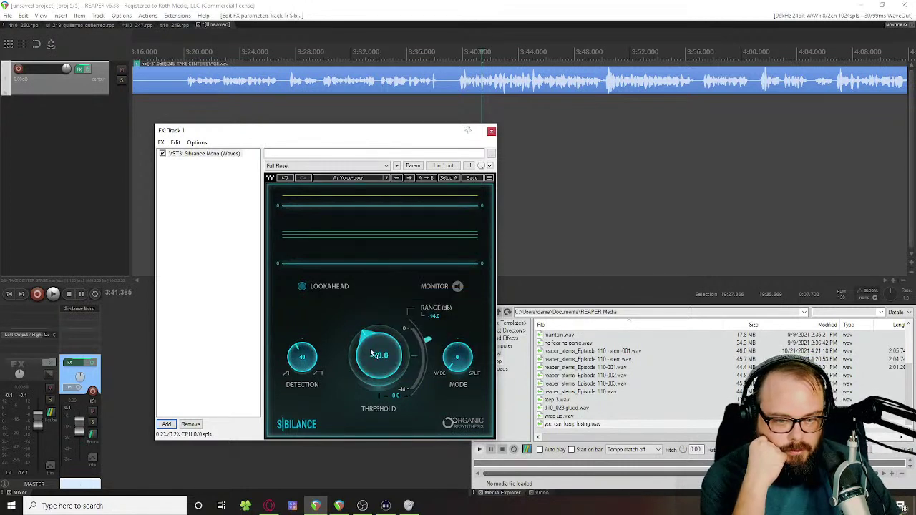
left_click_drag(379, 355, 379, 367)
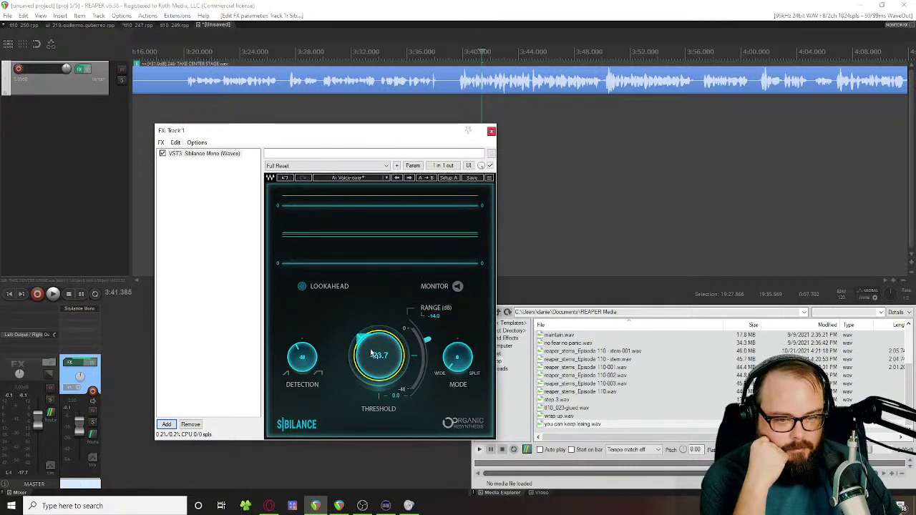
scroll(371, 352, "down", 2)
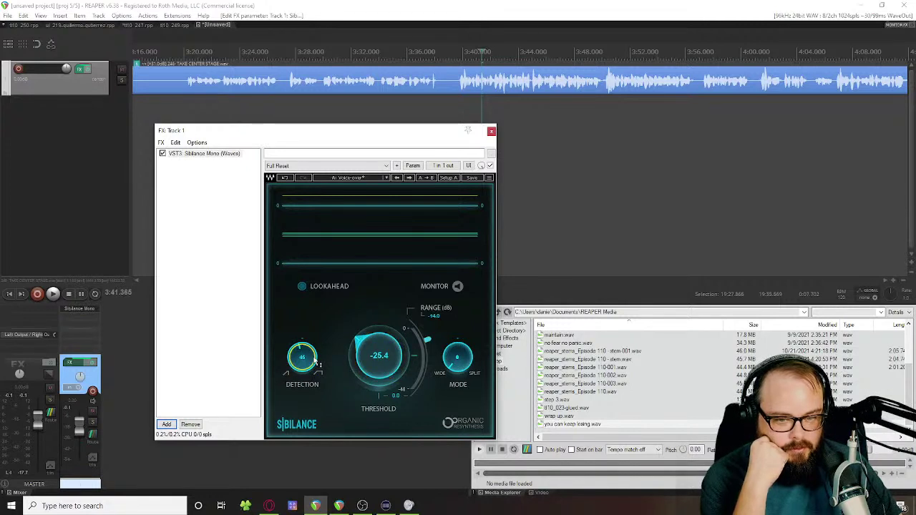
Step: Play the recording repeatedly from about 3:41.4 through Sibilance and check the Windows volume mixer between passes
key("space")
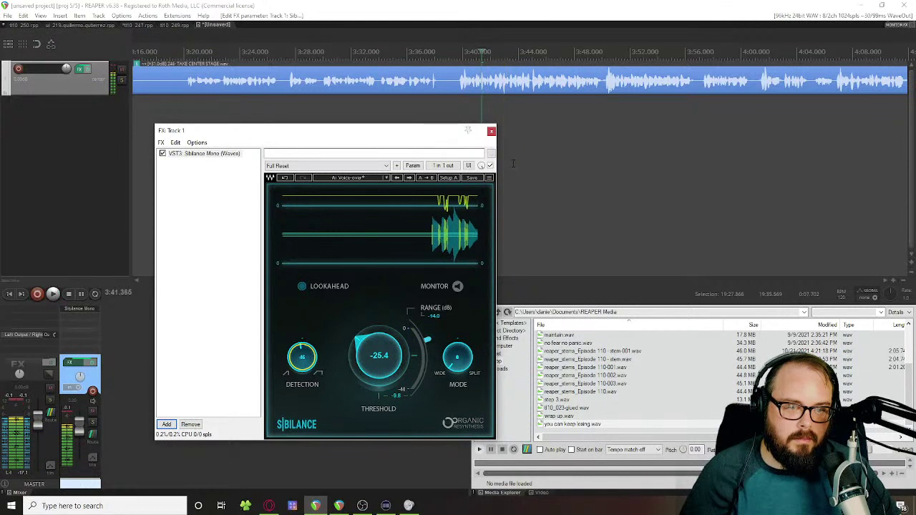
key("space")
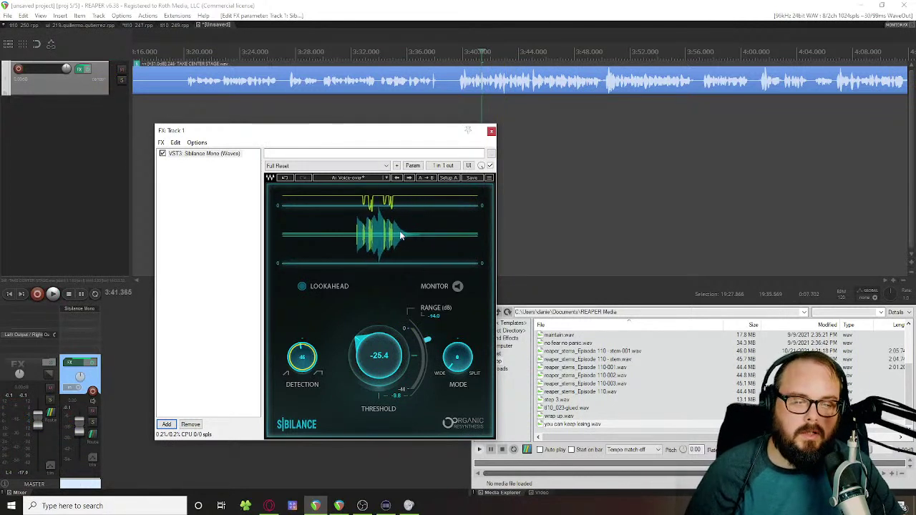
key("space")
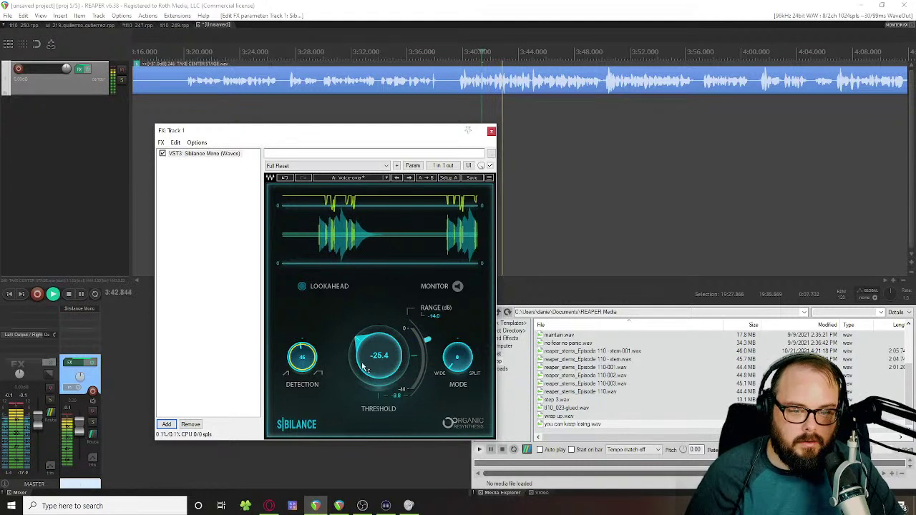
key("space")
left_click(409, 506)
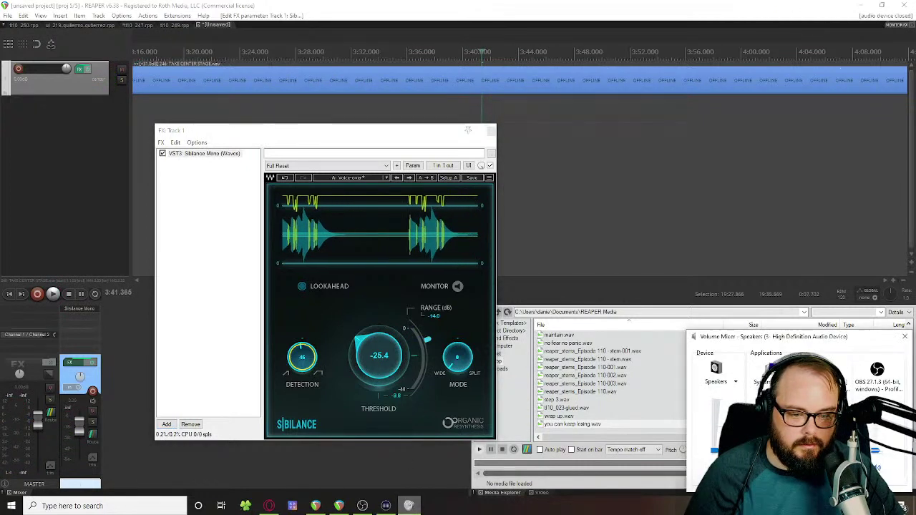
left_click(388, 462)
key("space")
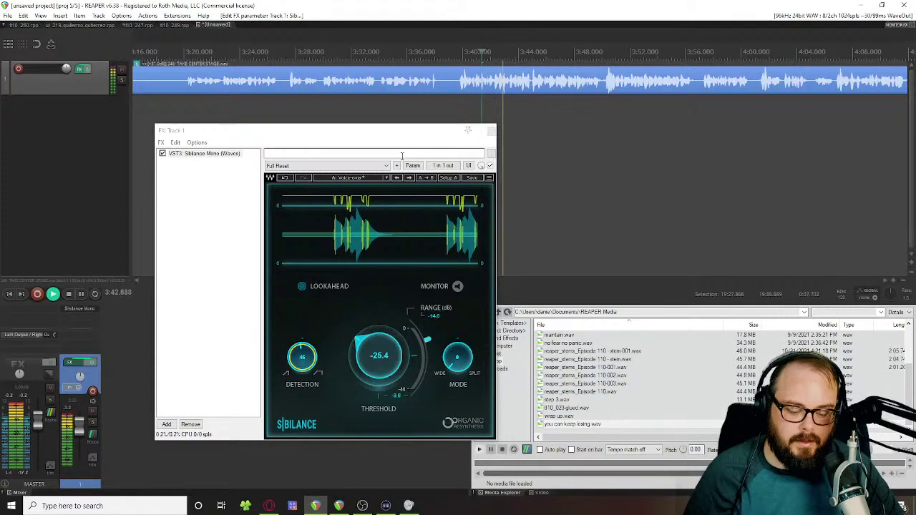
Step: Raise Sibilance's threshold to -12.0 during playback, fine-tune the detection, and turn on Monitor
left_click_drag(379, 356, 380, 338)
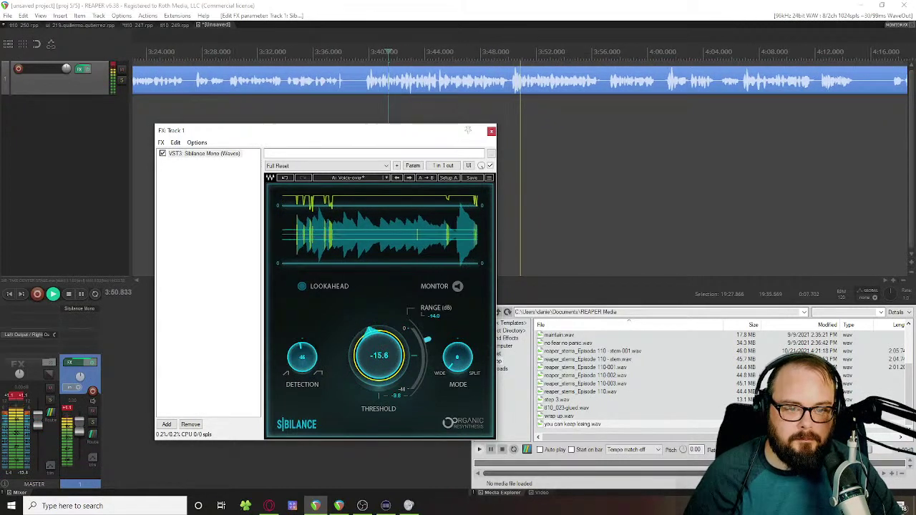
left_click_drag(372, 353, 372, 382)
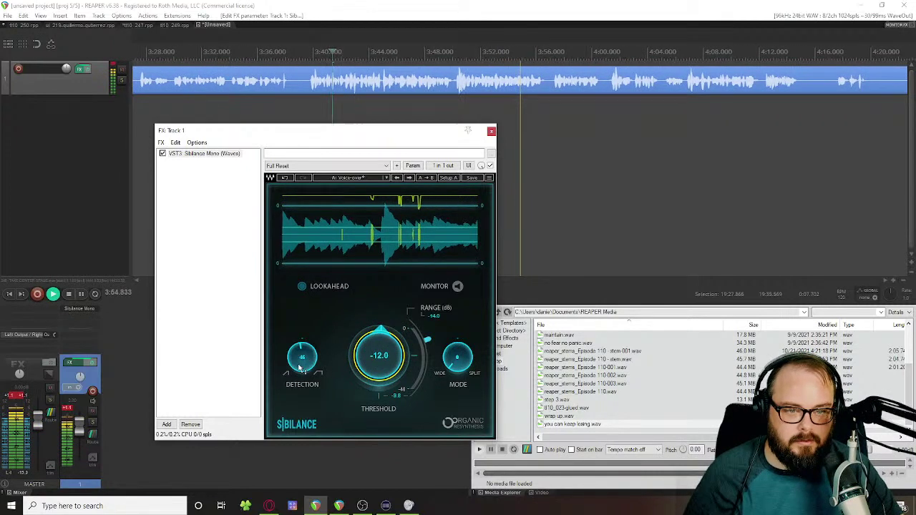
left_click_drag(299, 367, 302, 359)
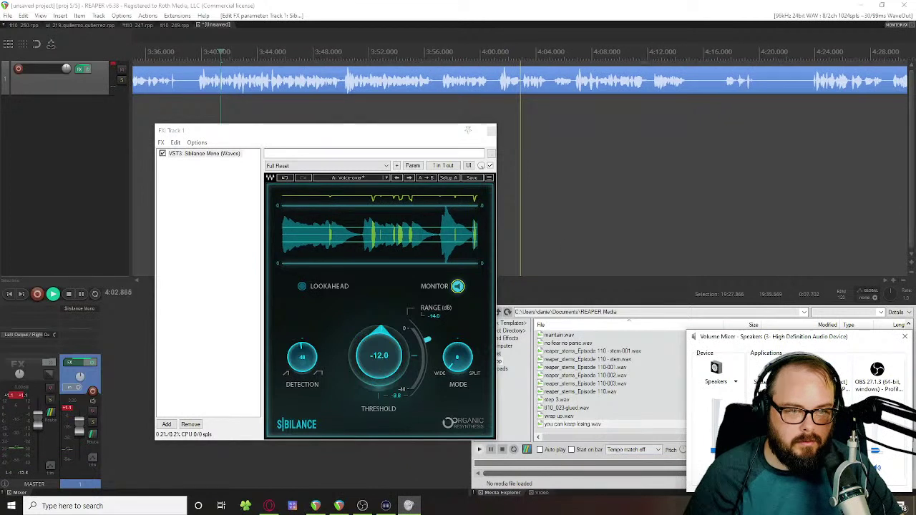
Step: Replay the recording from about 3:41.4 with different Sibilance thresholds, set the threshold to -15.9, and stop playback
left_click_drag(379, 356, 380, 362)
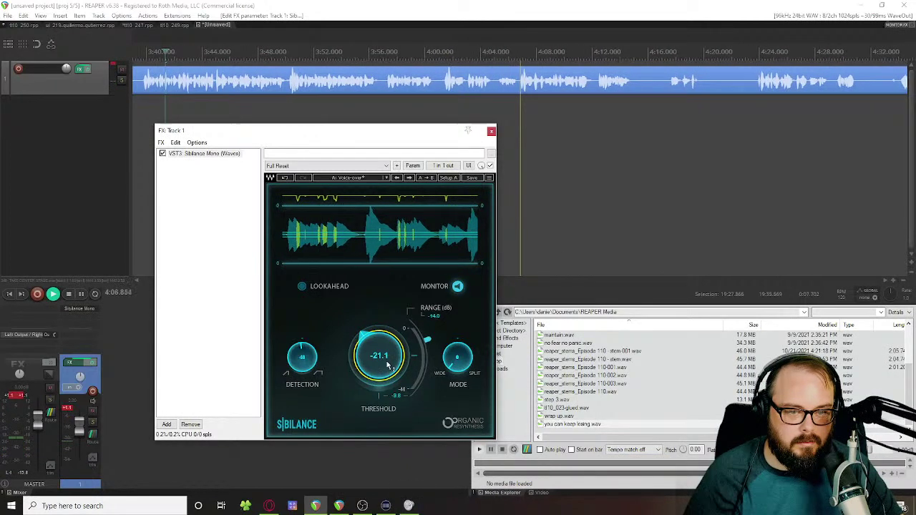
left_click(150, 83)
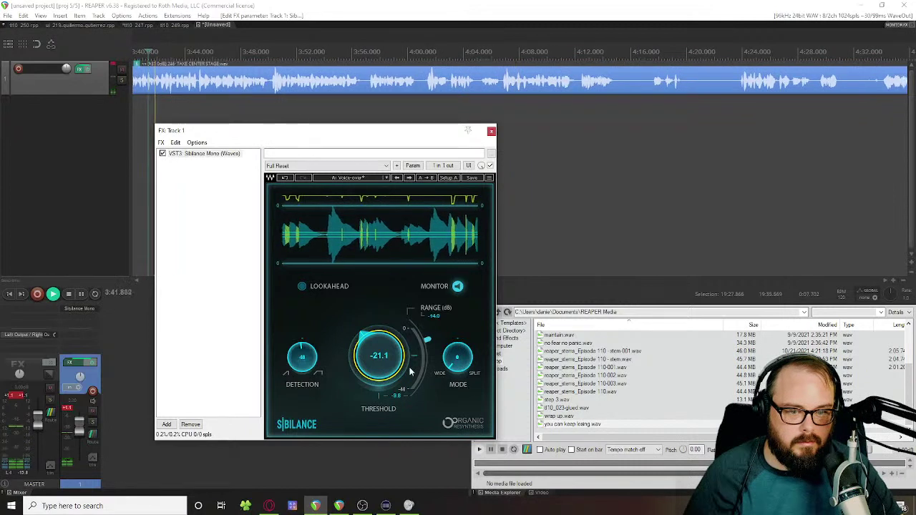
left_click_drag(379, 356, 380, 357)
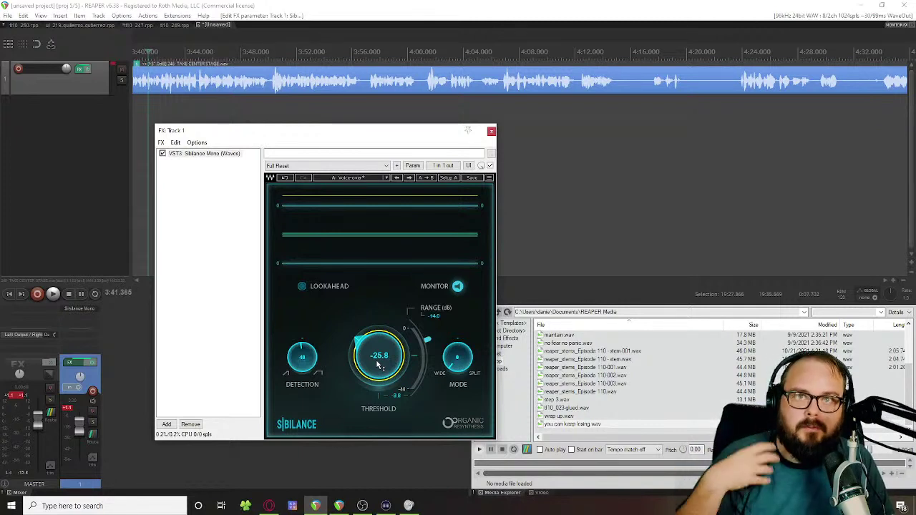
key("space")
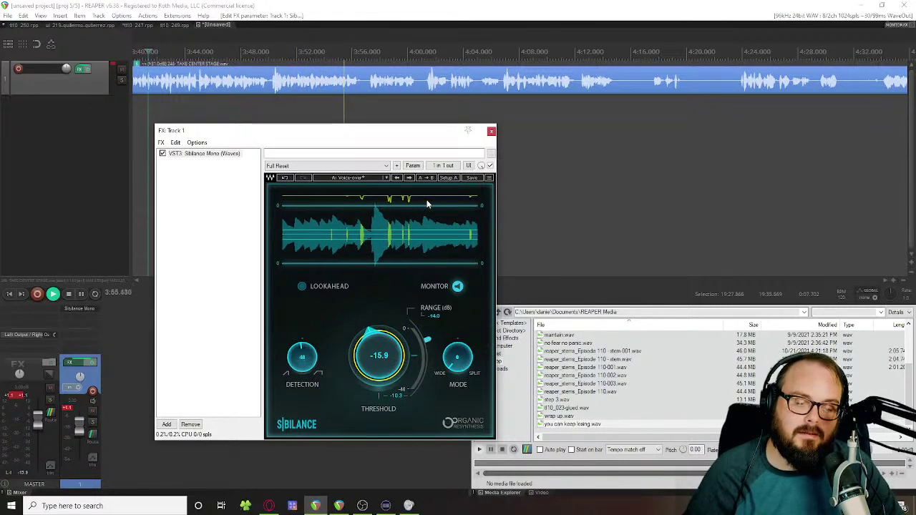
key("space")
key("space")
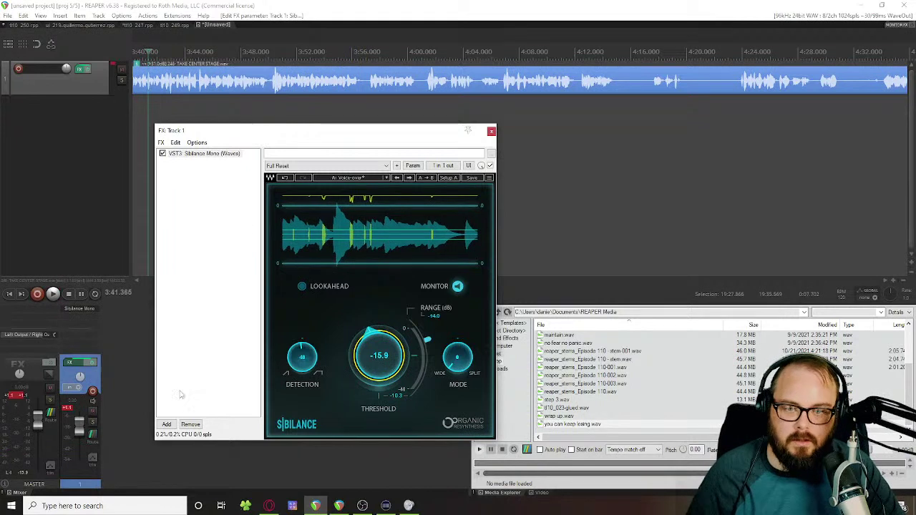
Step: Add the Lisp (Sleepy-Time DSP) VST3 after Sibilance on track 1
left_click(166, 425)
type("li")
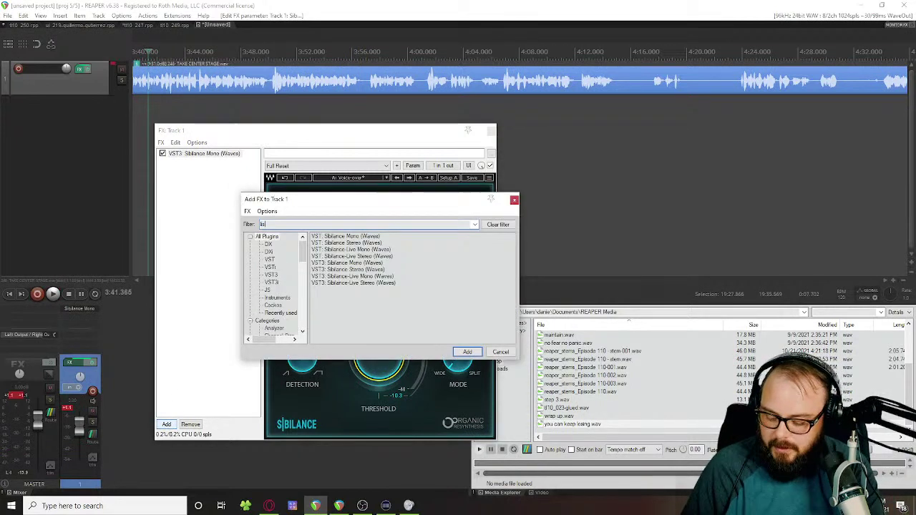
type("sp")
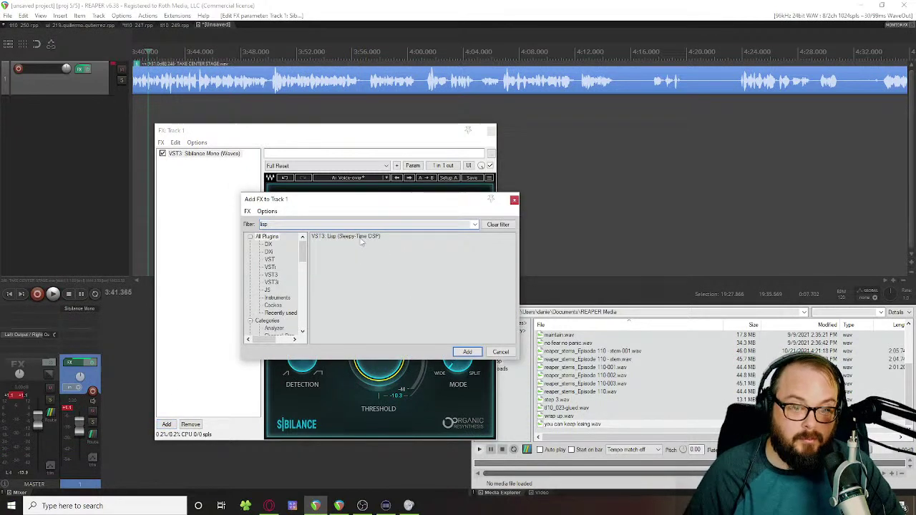
double_click(358, 237)
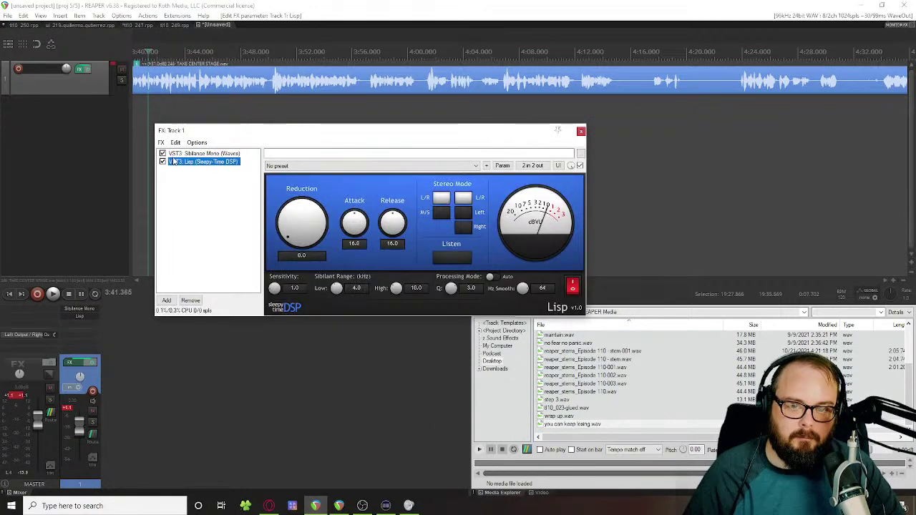
Step: Remove Sibilance from track 1, audition the recording through Lisp with Reduction raised to 10.1 and Listen switched off, and stop playback
left_click(176, 153)
left_click(199, 425)
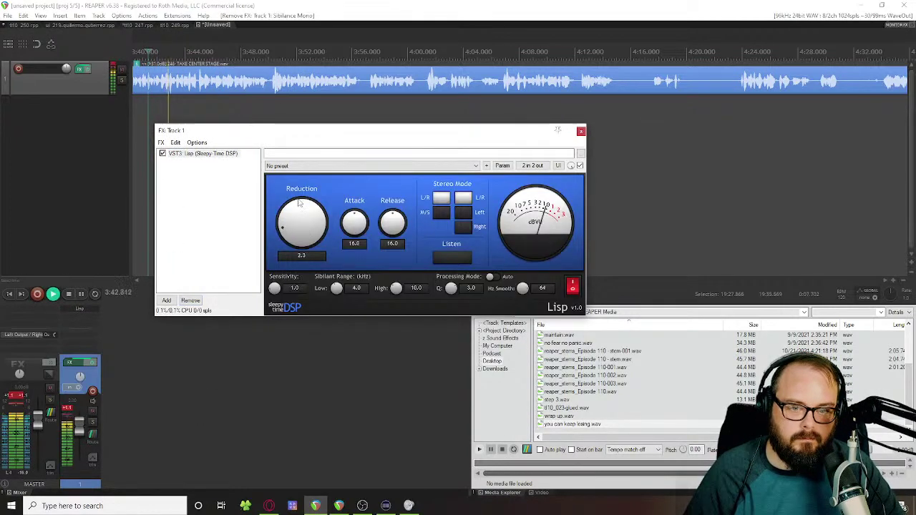
left_click_drag(307, 227, 415, 250)
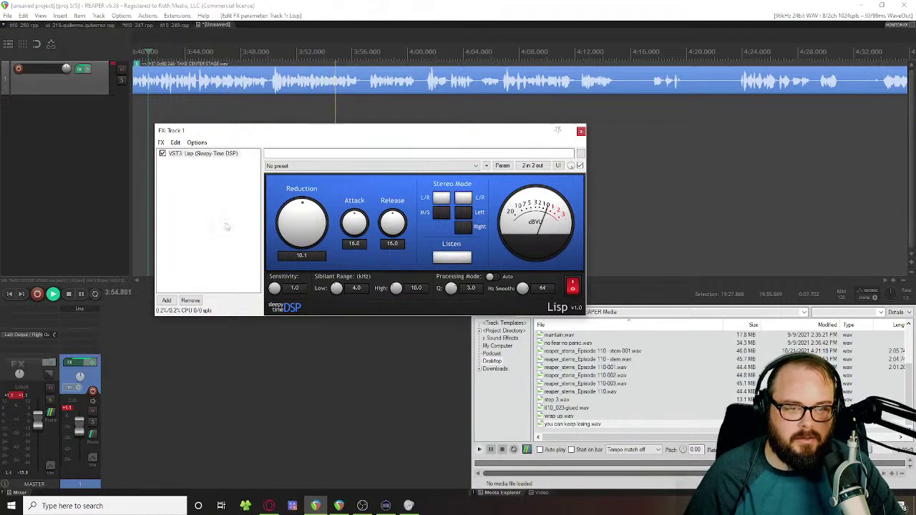
left_click(440, 262)
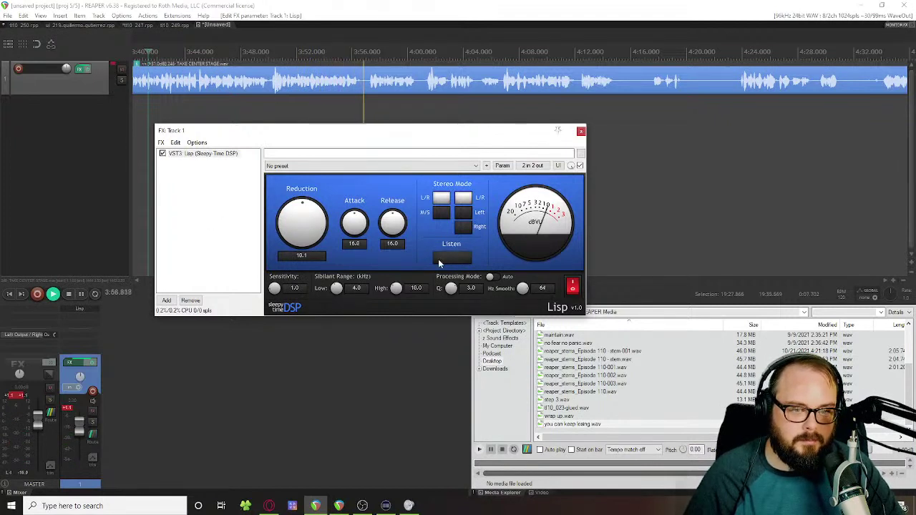
key("space")
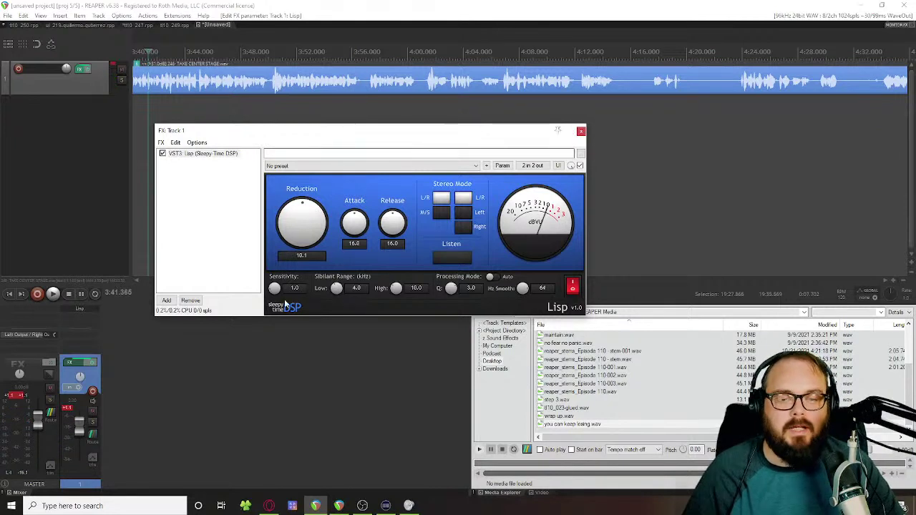
Step: Remove Lisp from track 1 and close the track's FX chain
left_click(212, 156)
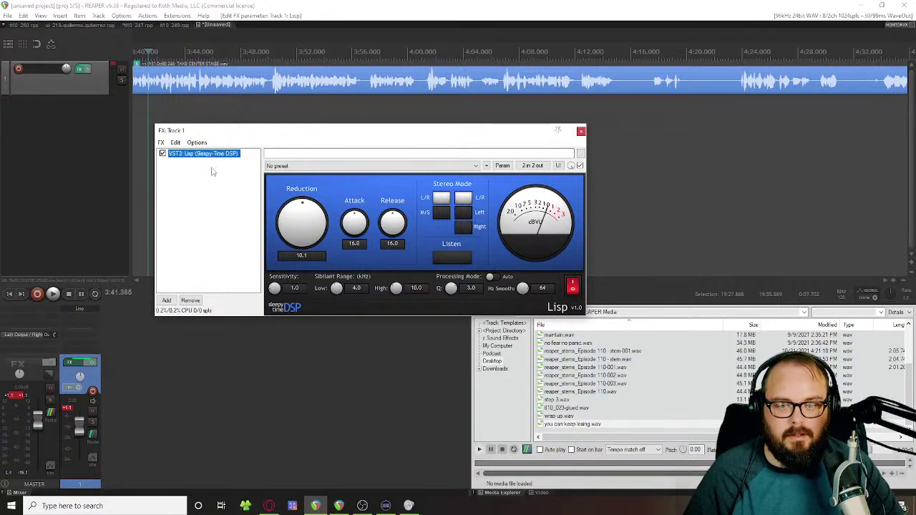
left_click(189, 301)
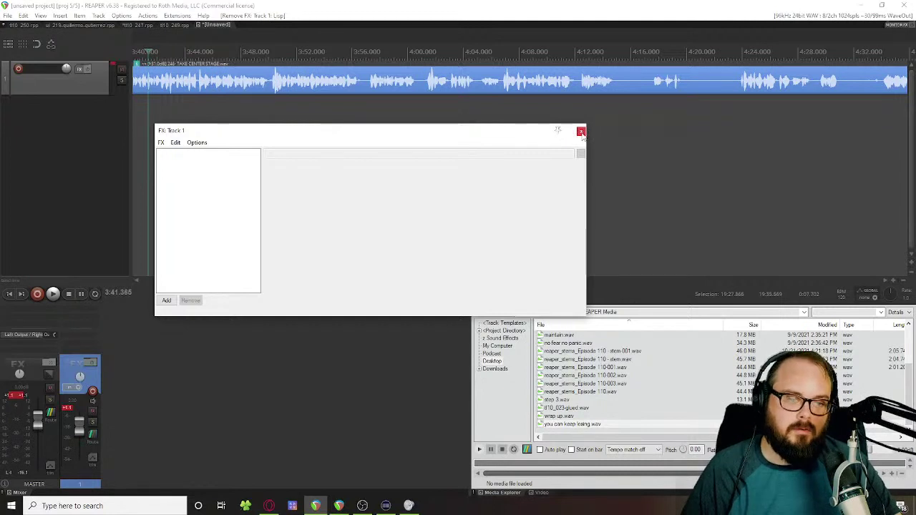
left_click(581, 132)
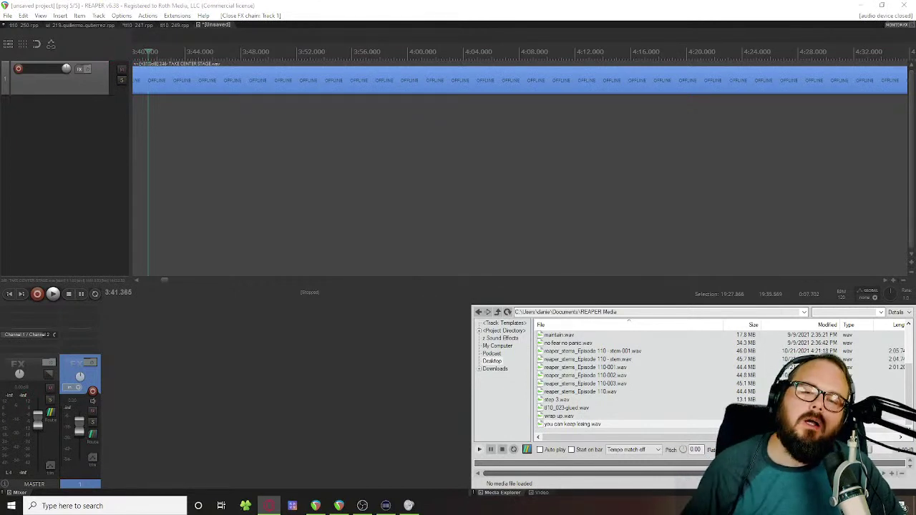
Step: Add the VST3 Scheps Omni Channel Mono (Waves) to track 1 and move its FX window up
left_click(80, 69)
type("sch")
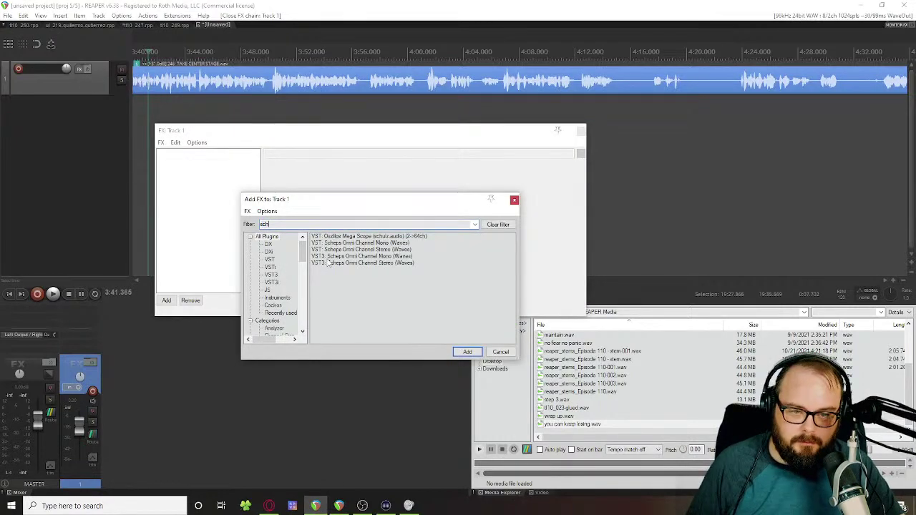
left_click(327, 256)
key("Return")
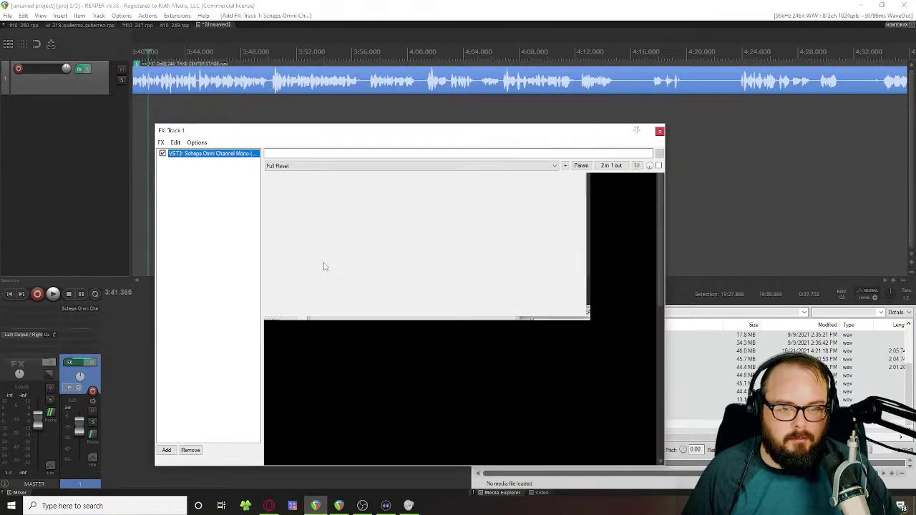
left_click_drag(433, 129, 412, 107)
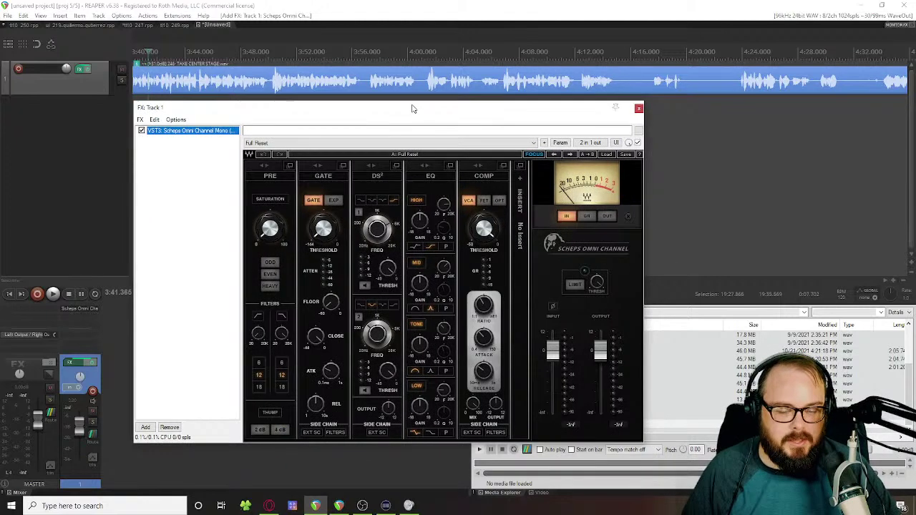
Step: Enable both DS² bands in Scheps Omni Channel and reorder the modules to PRE, COMP, DS², GATE, EQ
left_click(387, 224)
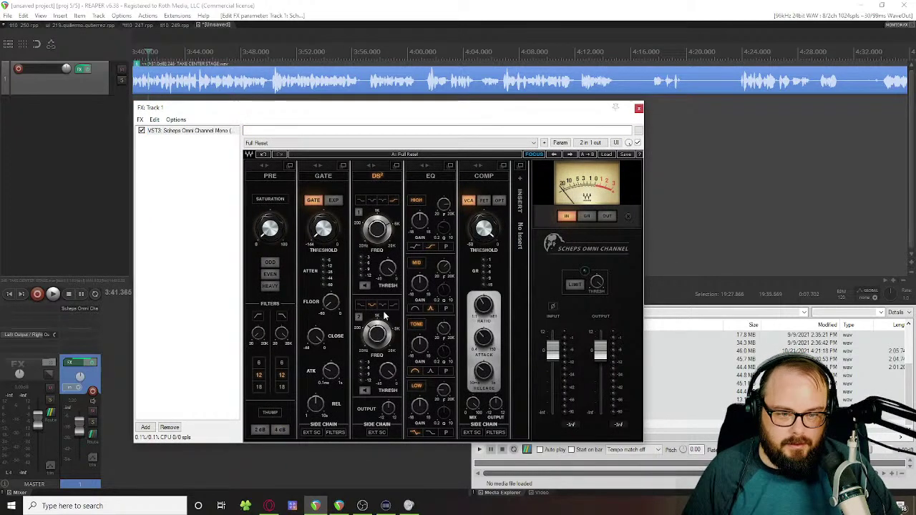
left_click(358, 211)
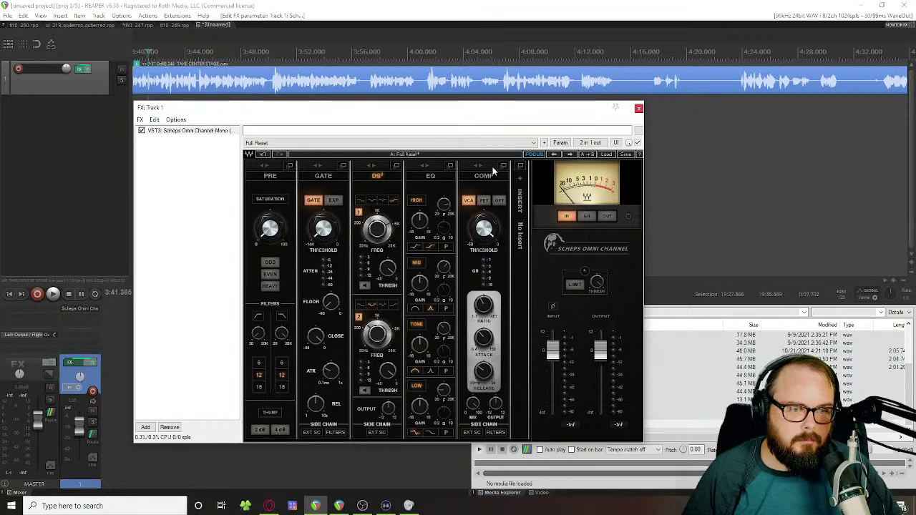
left_click_drag(493, 171, 342, 201)
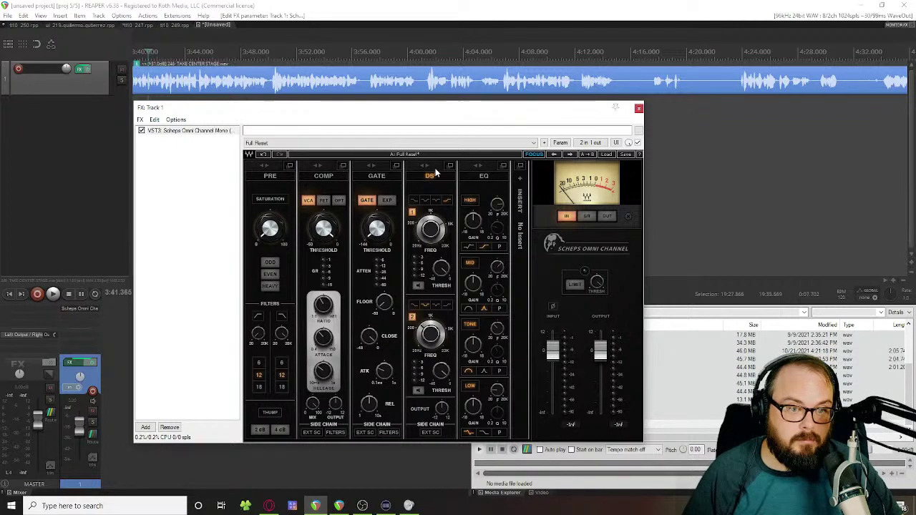
left_click_drag(433, 172, 377, 179)
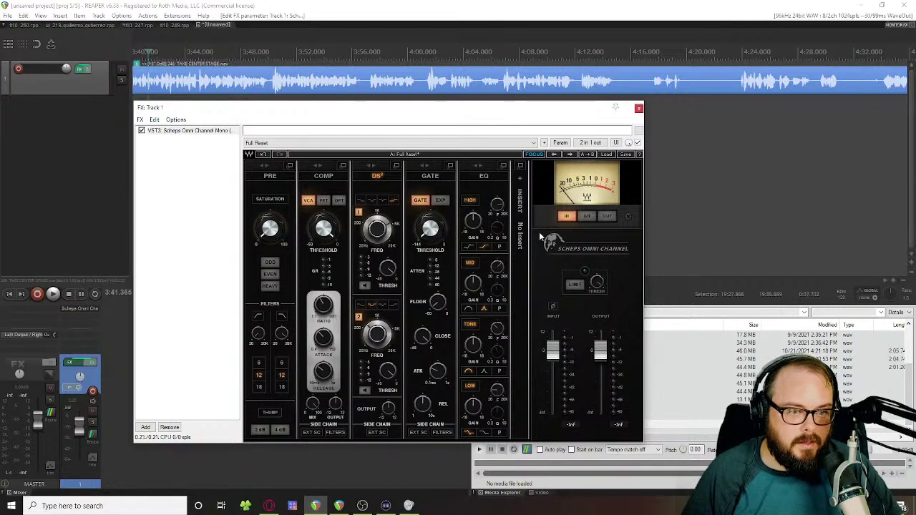
Step: Look through the plug-in categories offered for Scheps Omni Channel's insert slot, including Dynamics, Delay and Sound Field
left_click(520, 182)
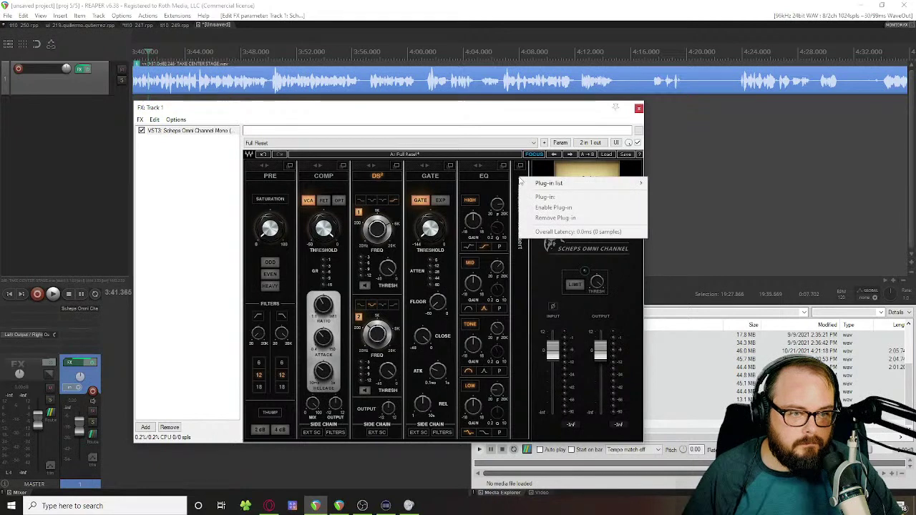
mouse_move(589, 184)
mouse_move(674, 188)
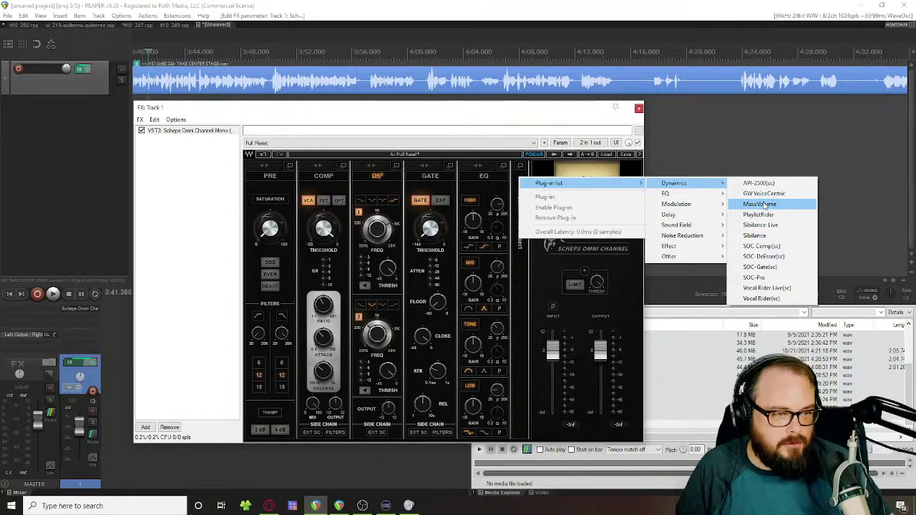
left_click(760, 205)
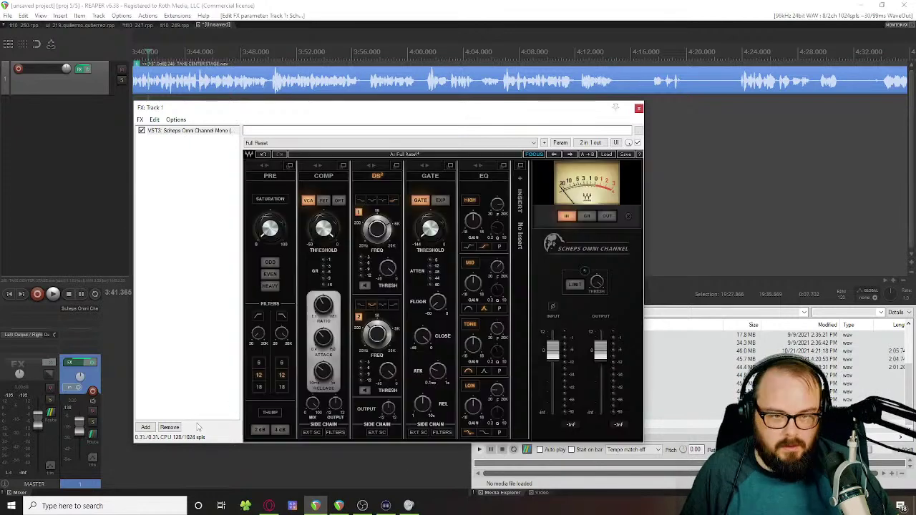
left_click(513, 181)
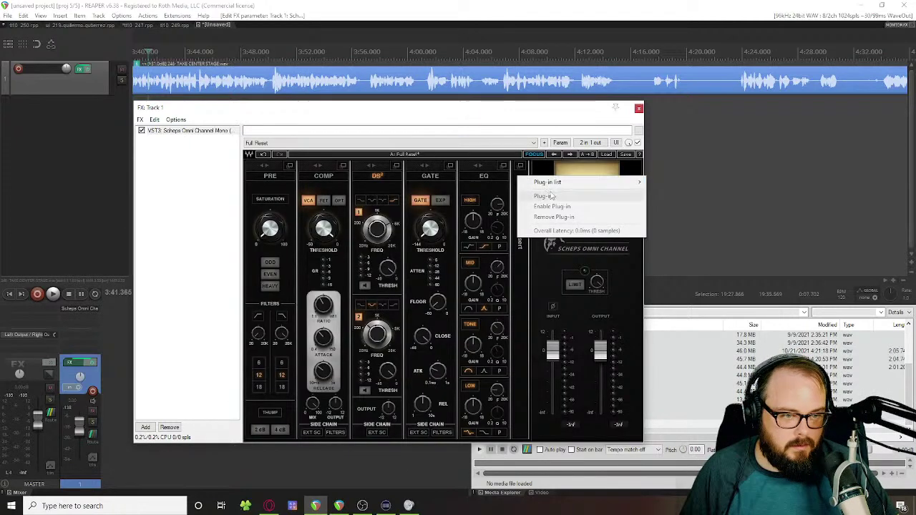
mouse_move(552, 186)
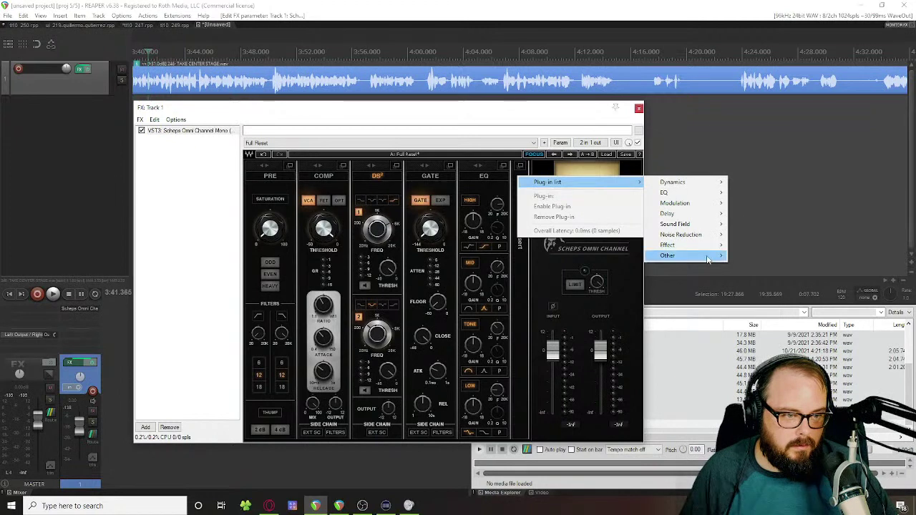
mouse_move(706, 246)
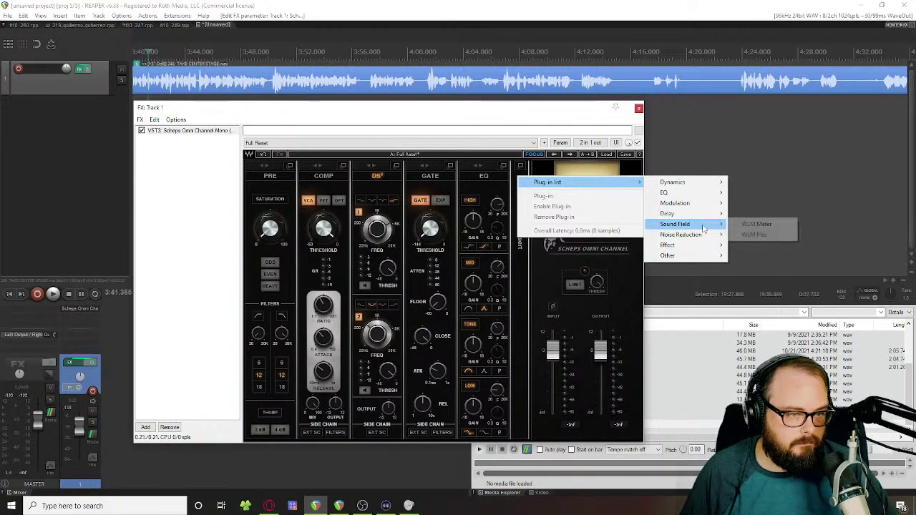
mouse_move(701, 217)
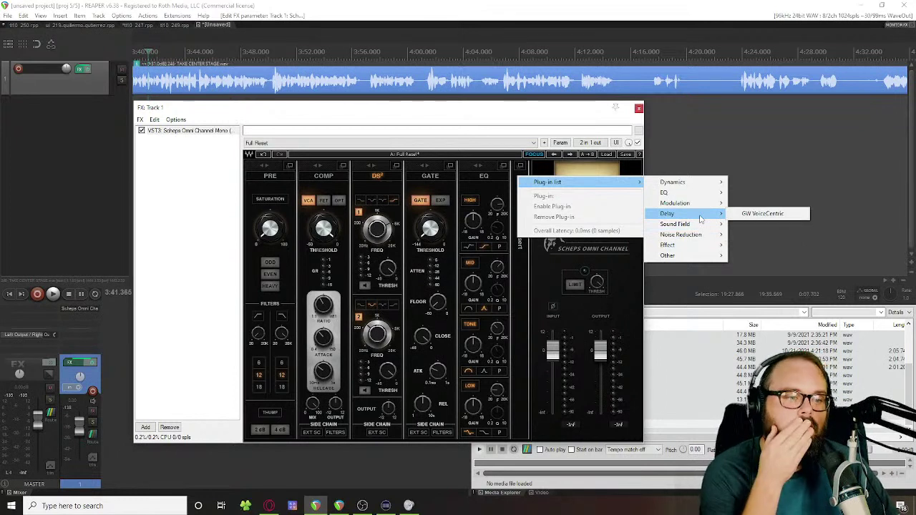
left_click(515, 268)
left_click(520, 235)
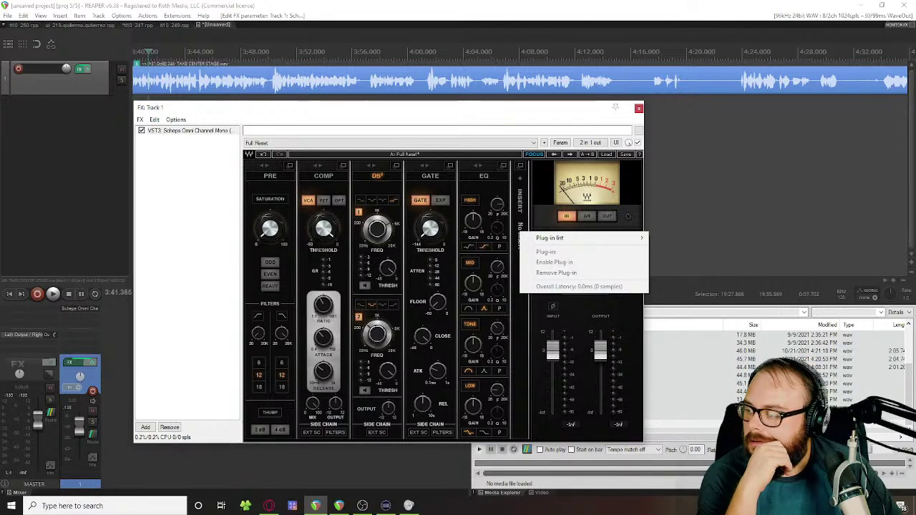
Step: Move the edit cursor to about 3:49.7 and replace Scheps Omni Channel on track 1 with the JS De-esser
key("alt+Tab")
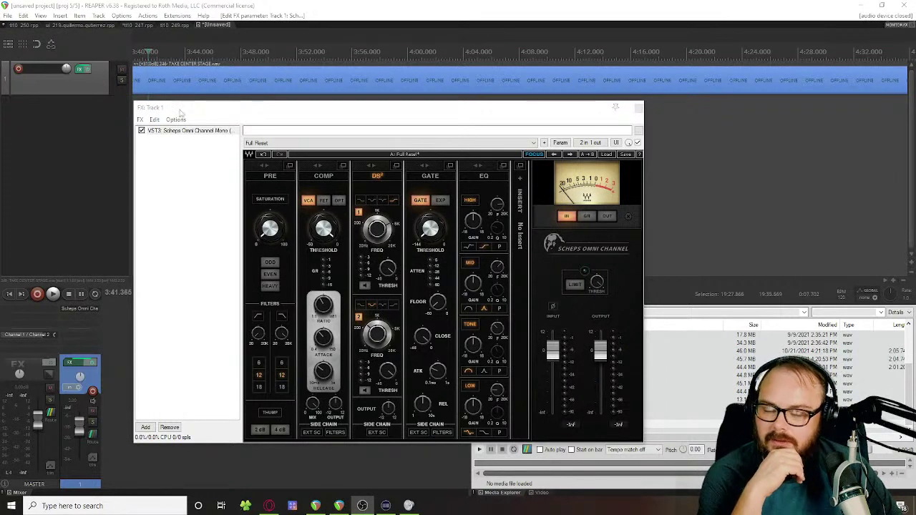
left_click(264, 82)
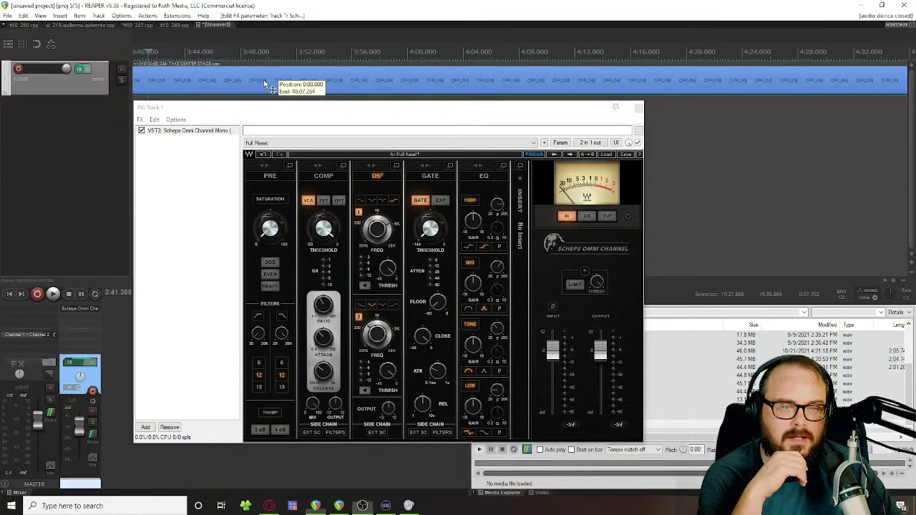
left_click(168, 427)
left_click(145, 427)
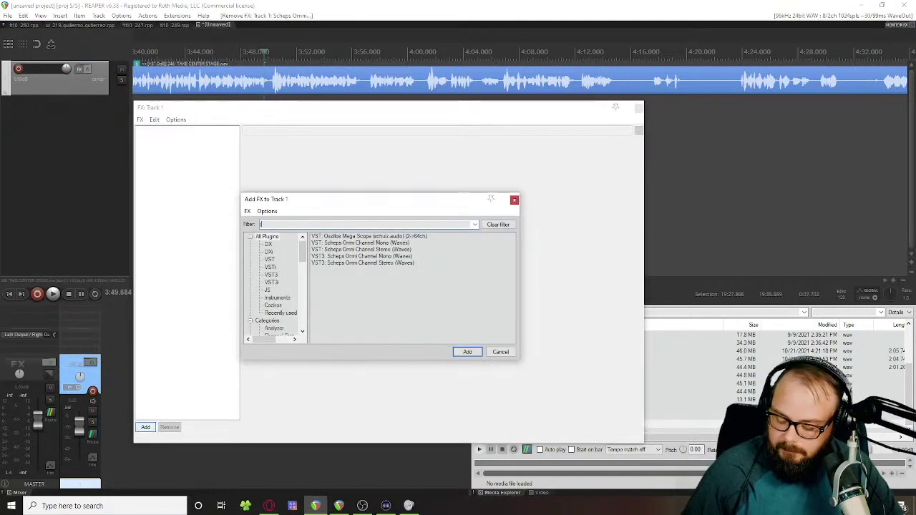
type("js")
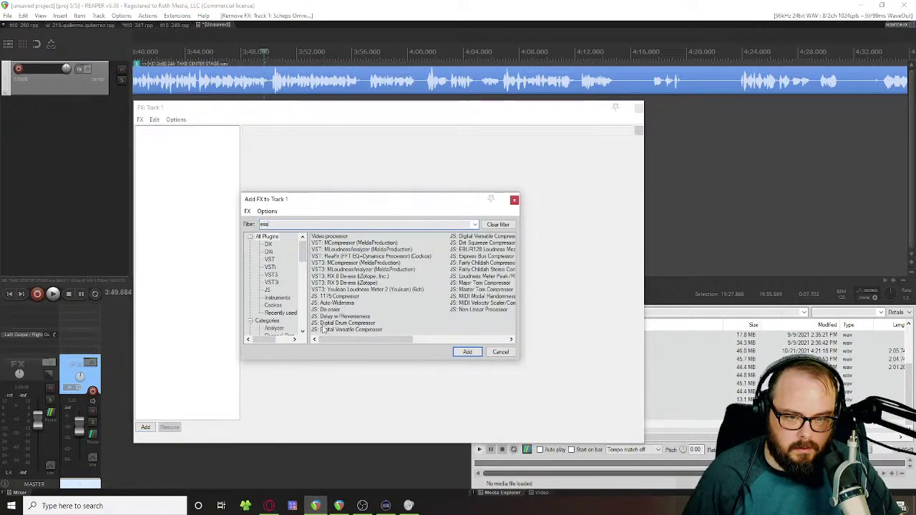
double_click(325, 310)
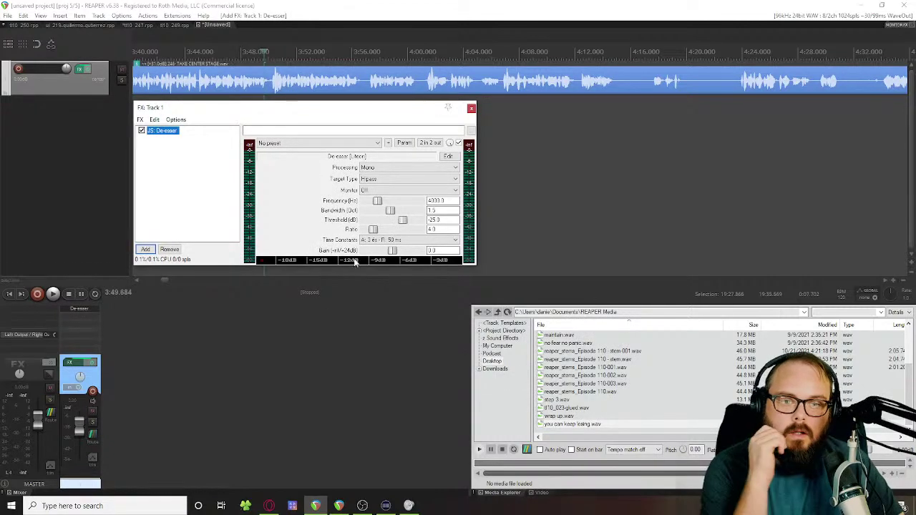
Step: Check the De-esser's presets and set its frequency to 4500 Hz
left_click(319, 144)
left_click(320, 145)
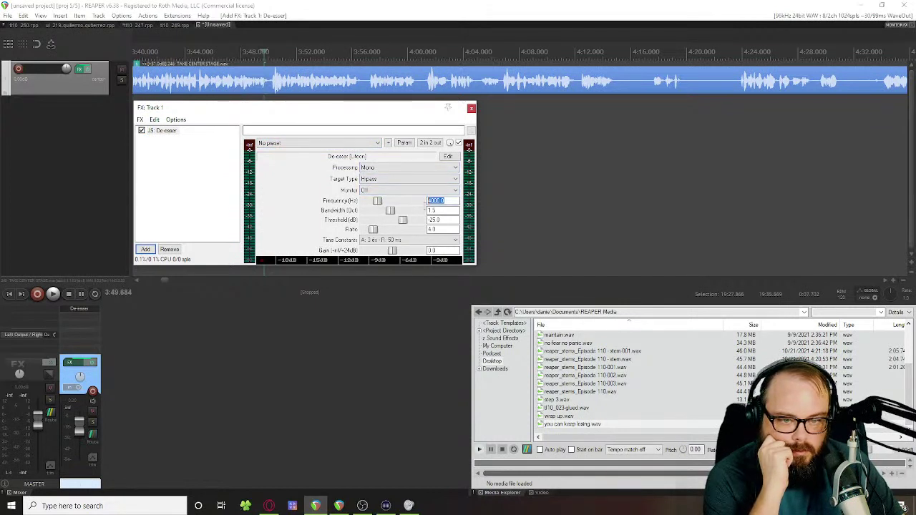
key("Return")
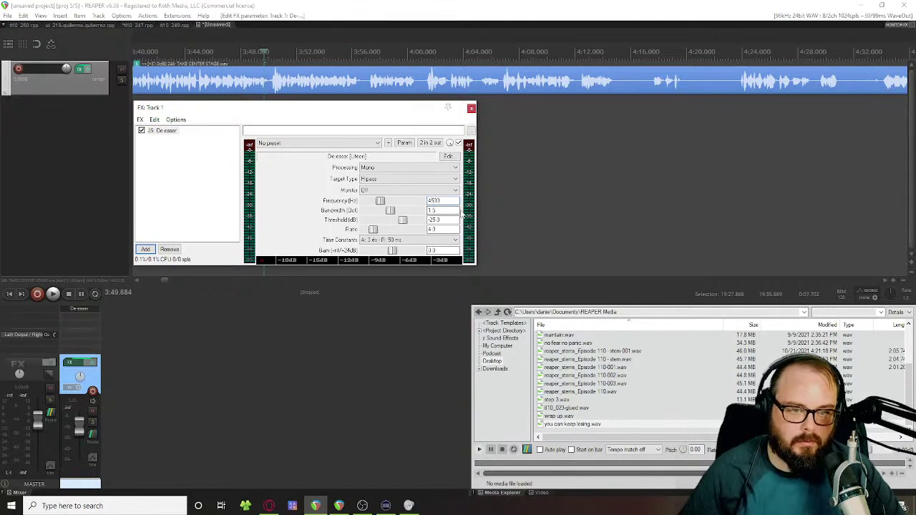
Step: Play the recording through the De-esser, set the bandwidth to about 2.0 octaves, try different gains and reset the gain to 0.0
key("space")
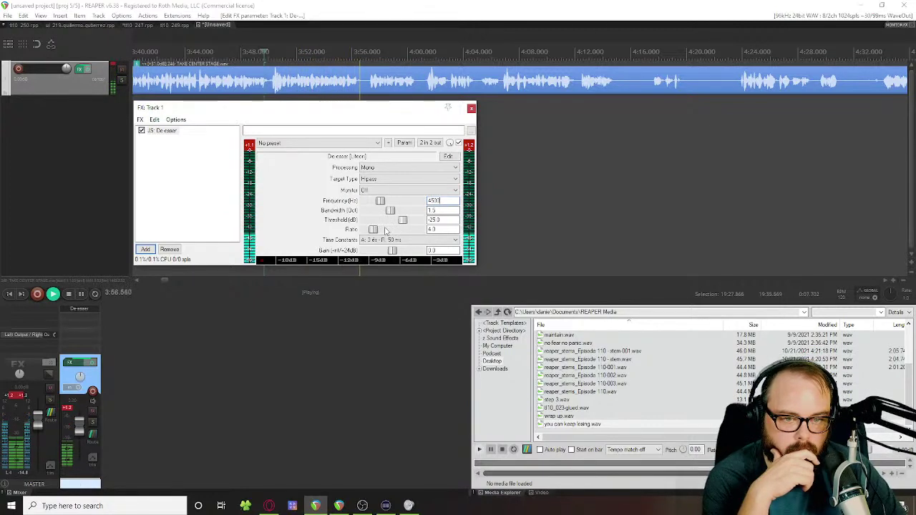
left_click_drag(390, 210, 341, 215)
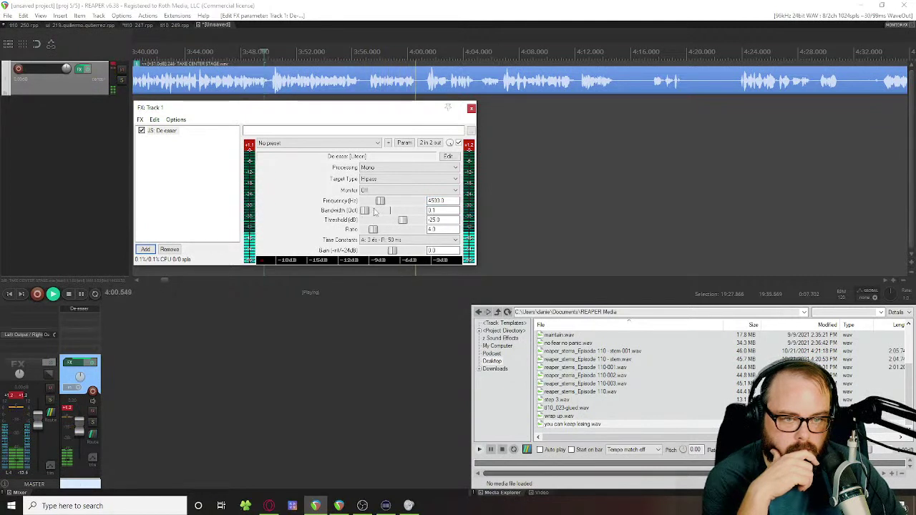
left_click_drag(368, 209, 399, 210)
left_click_drag(392, 250, 423, 258)
double_click(423, 258)
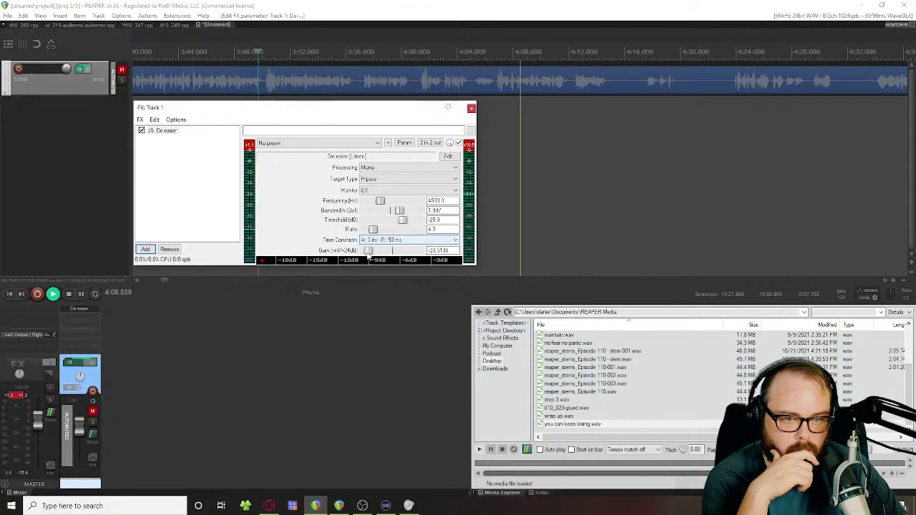
left_click(300, 370)
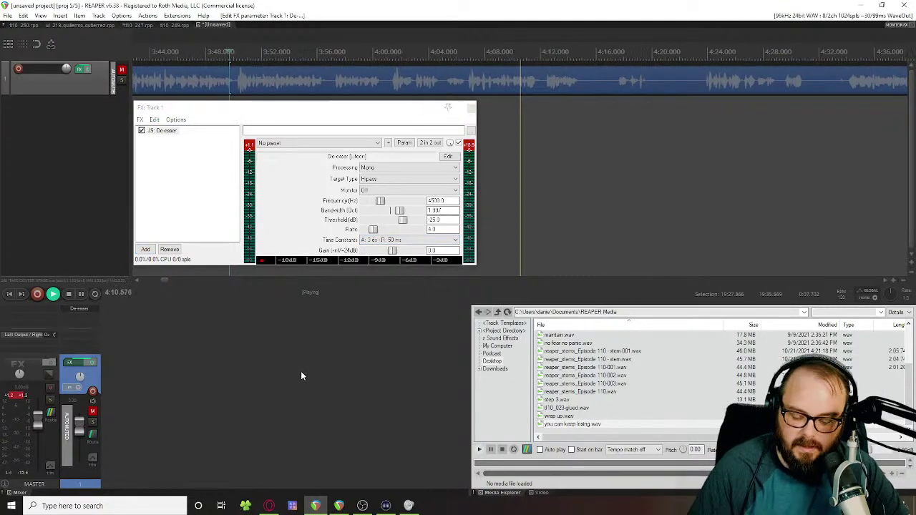
Step: Stop playback and turn on the De-esser's Monitor option
left_click(186, 143)
left_click(359, 13)
key("space")
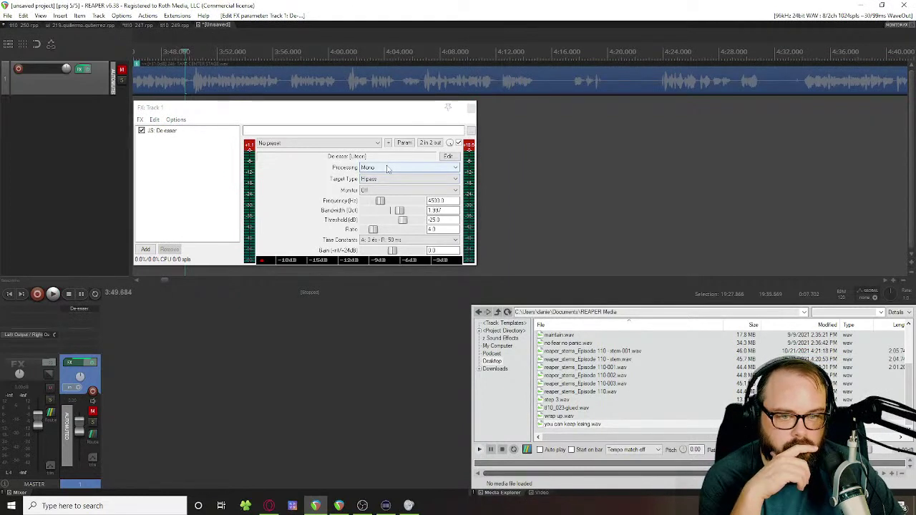
left_click(386, 191)
left_click(385, 207)
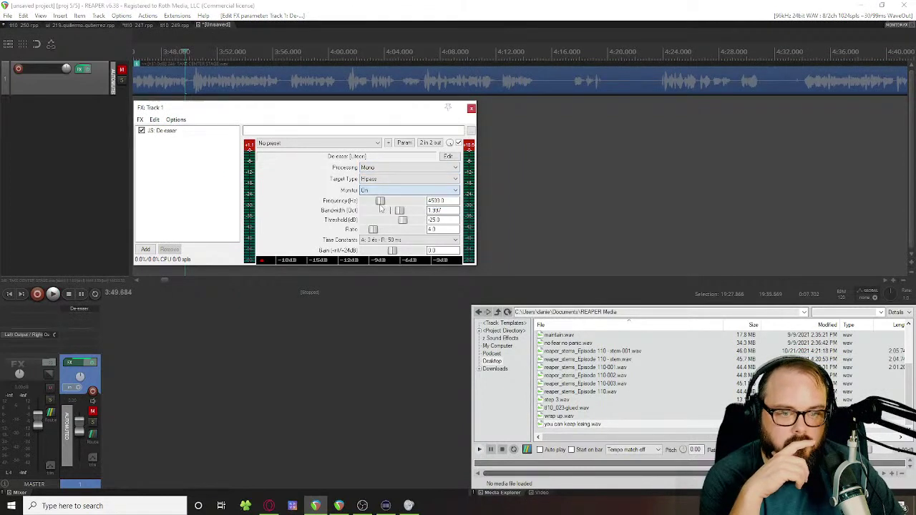
Step: Play the recording through the De-esser with bandwidth 1.5, threshold about -41.4 dB, ratio about 6.9 and gain about -13.1 dB
key("space")
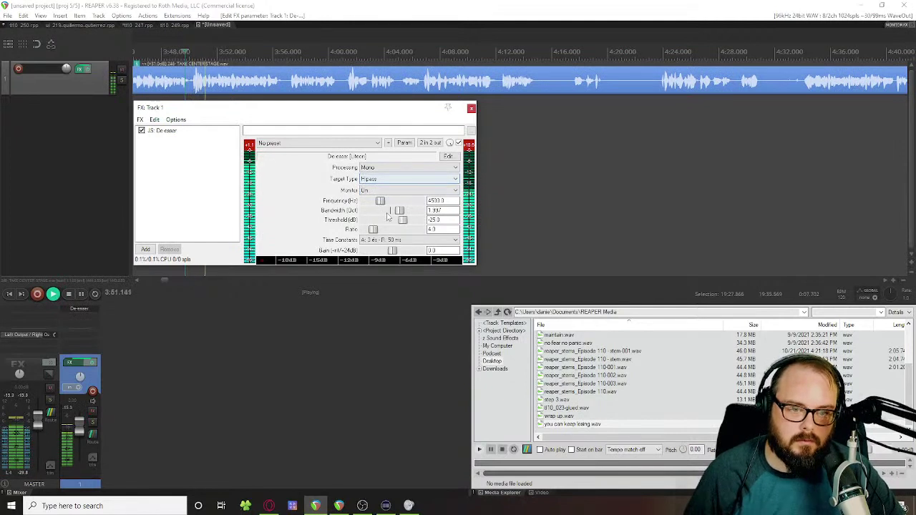
left_click_drag(399, 210, 398, 211)
left_click_drag(393, 211, 390, 210)
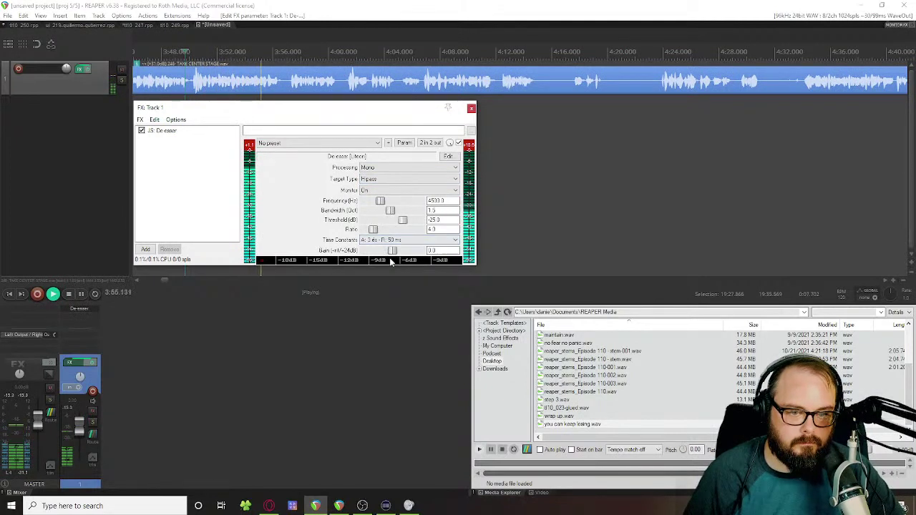
mouse_move(392, 256)
left_mouse_down()
mouse_move(367, 251)
mouse_move(376, 250)
left_mouse_up()
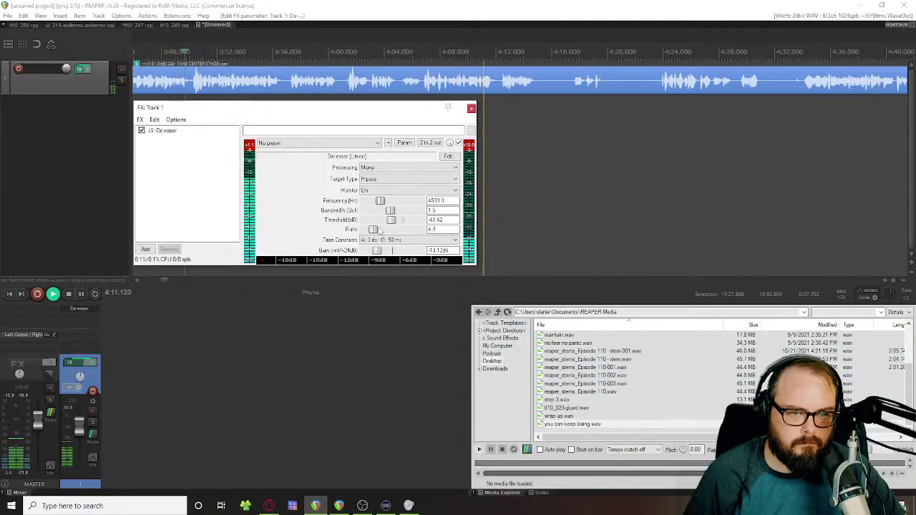
left_click_drag(391, 229, 387, 234)
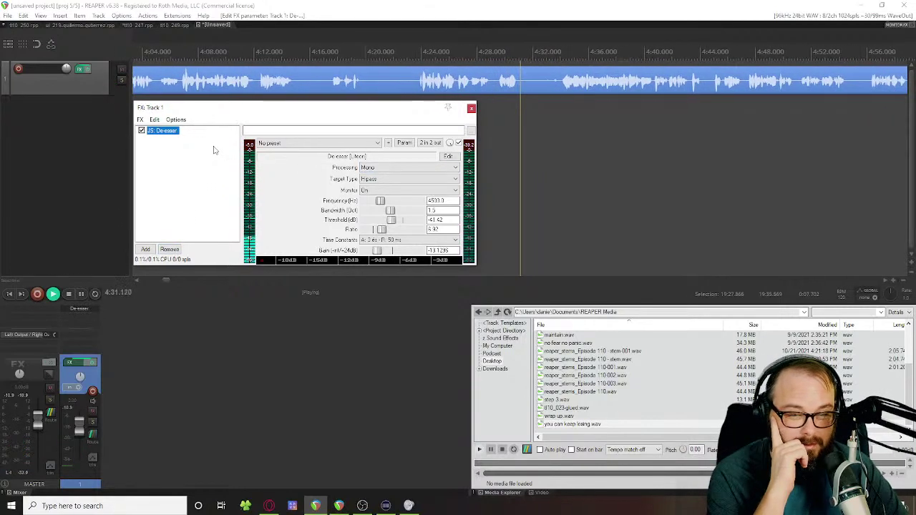
Step: Stop playback and replace the De-esser on track 1 with the VST3 Scheps Omni Channel Mono
left_click(170, 249)
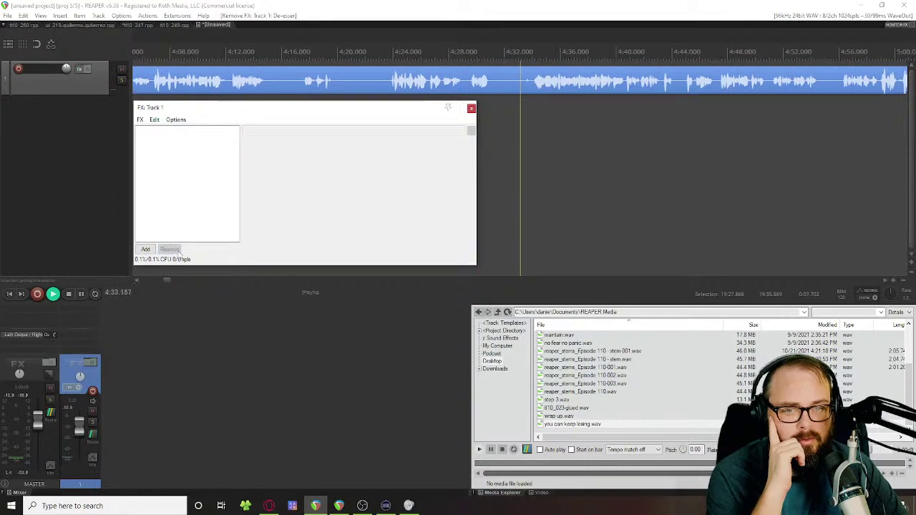
key("space")
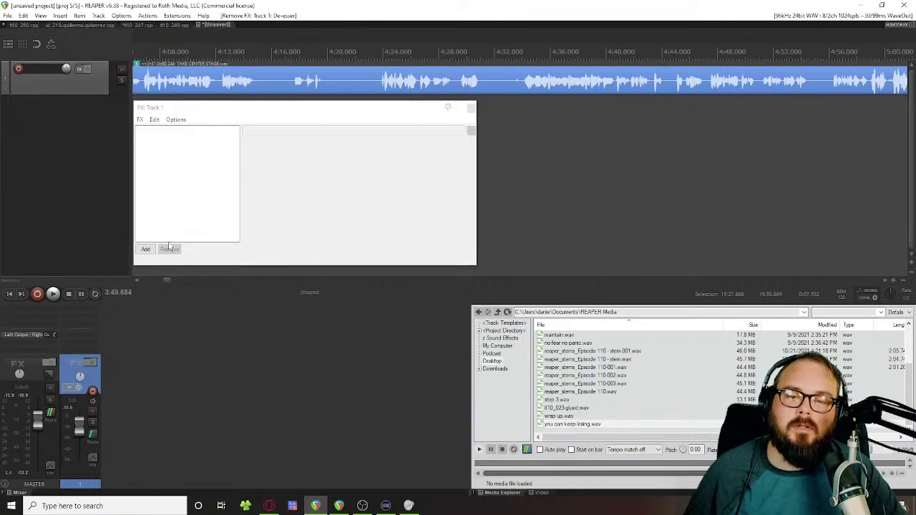
left_click(147, 249)
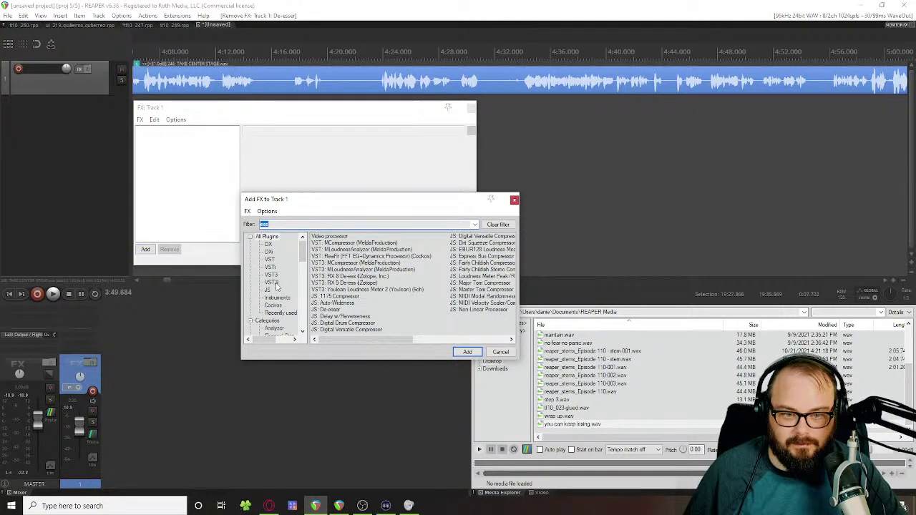
type("sch")
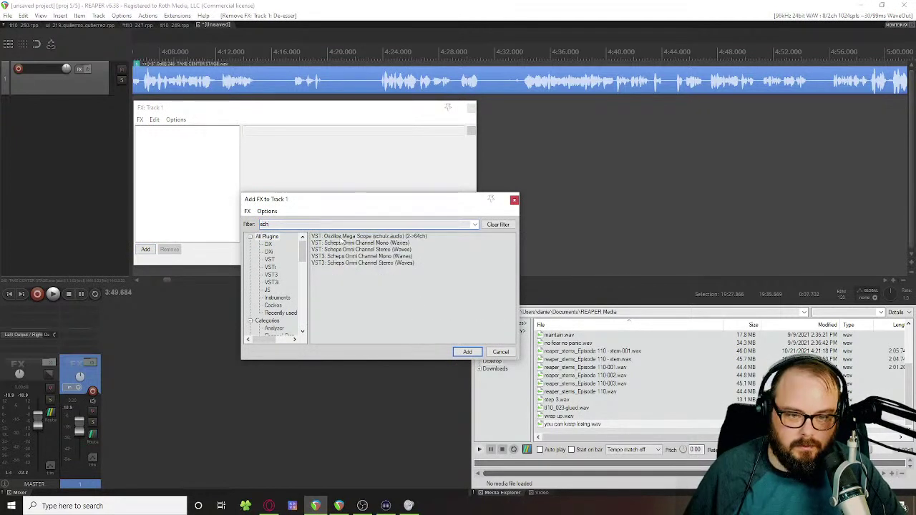
left_click(339, 256)
double_click(340, 256)
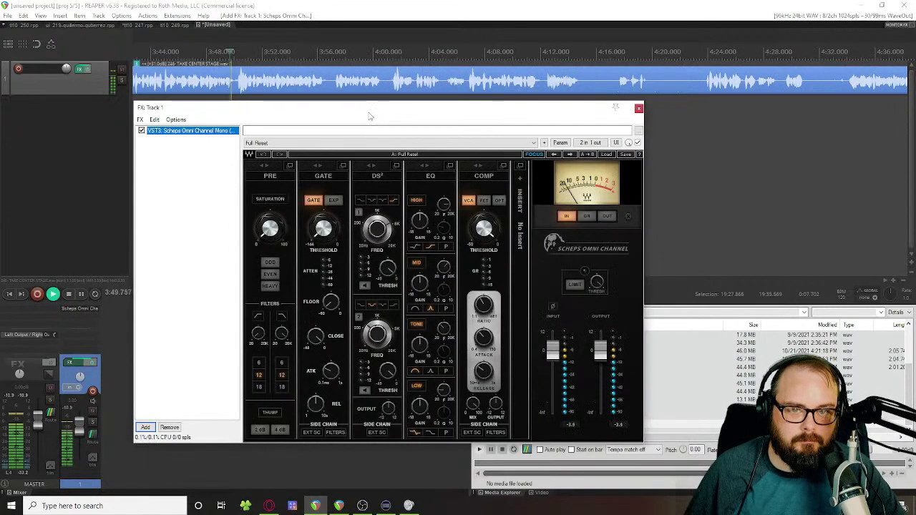
Step: Stop playback and set the DS² frequencies to about 4500 Hz for band 1 and 2500 Hz for band 2
key("space")
double_click(377, 229)
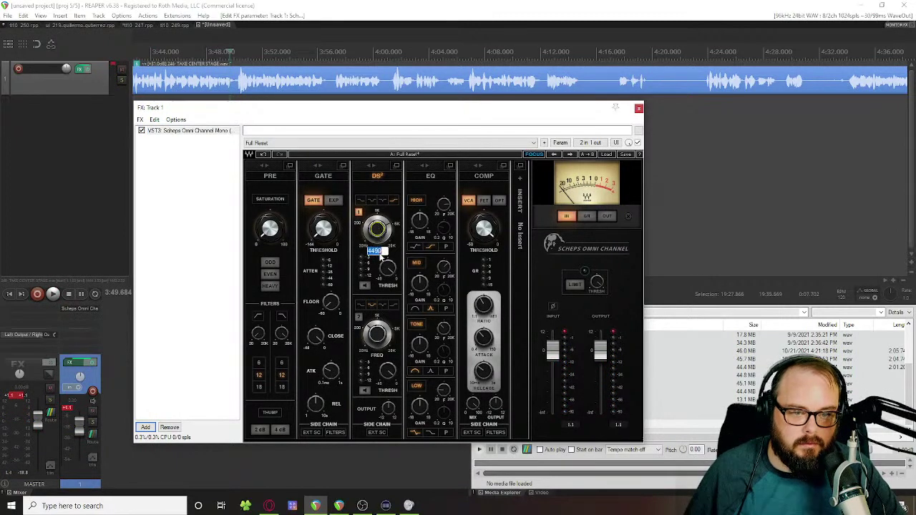
type("45")
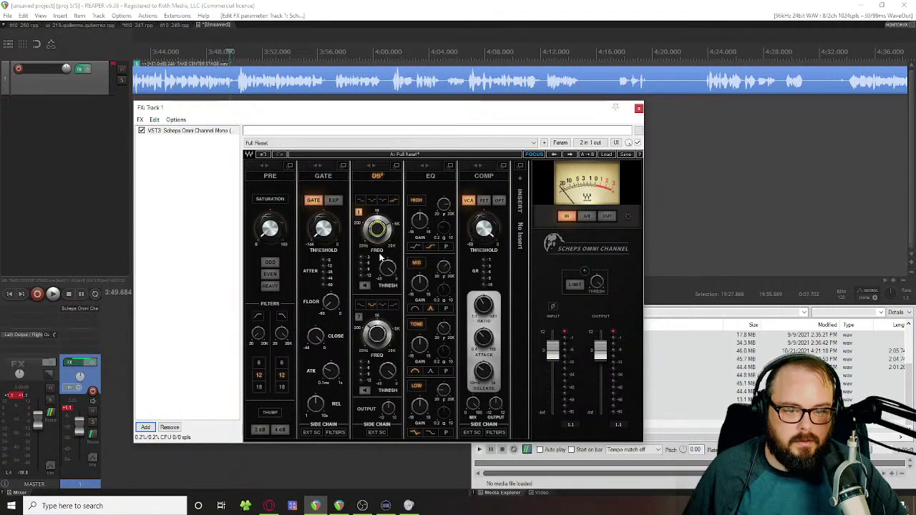
mouse_move(383, 338)
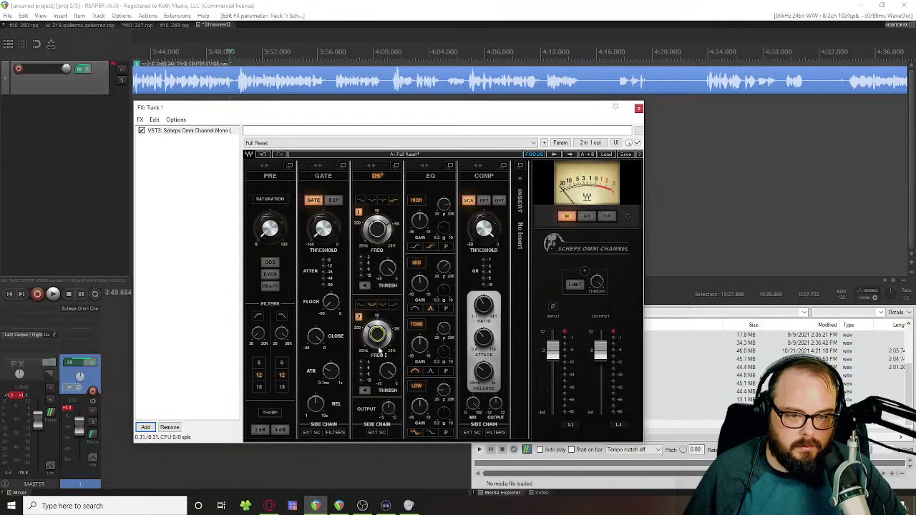
type("2500")
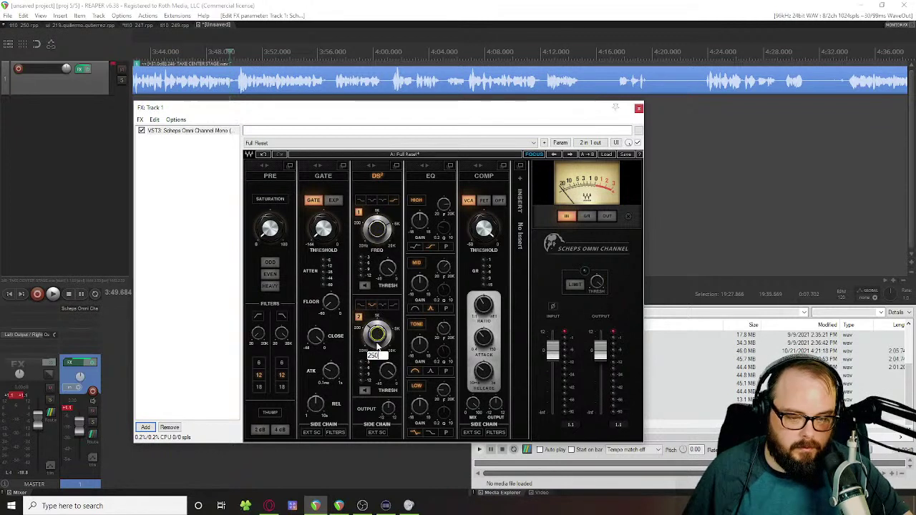
key("Return")
Step: Play the recording while auditioning what DS² band 1 picks up, lower that band's threshold and stop playback
key("space")
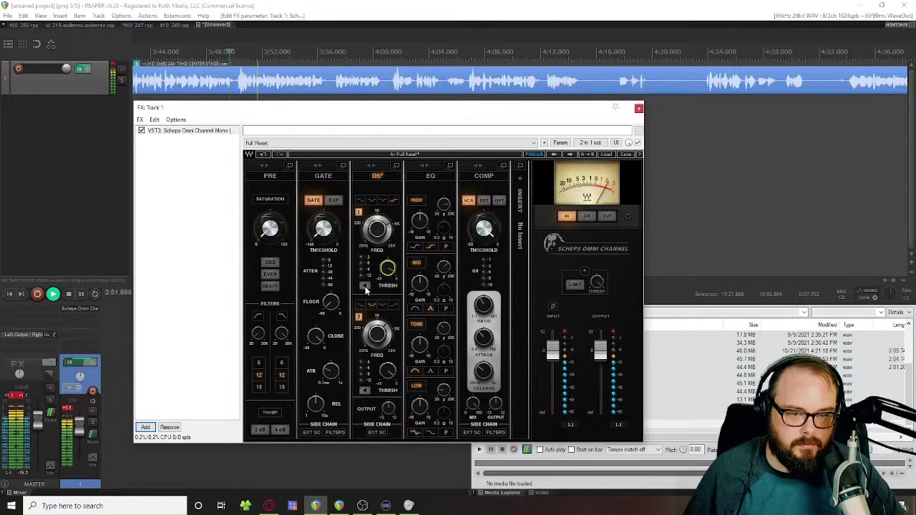
left_click(365, 286)
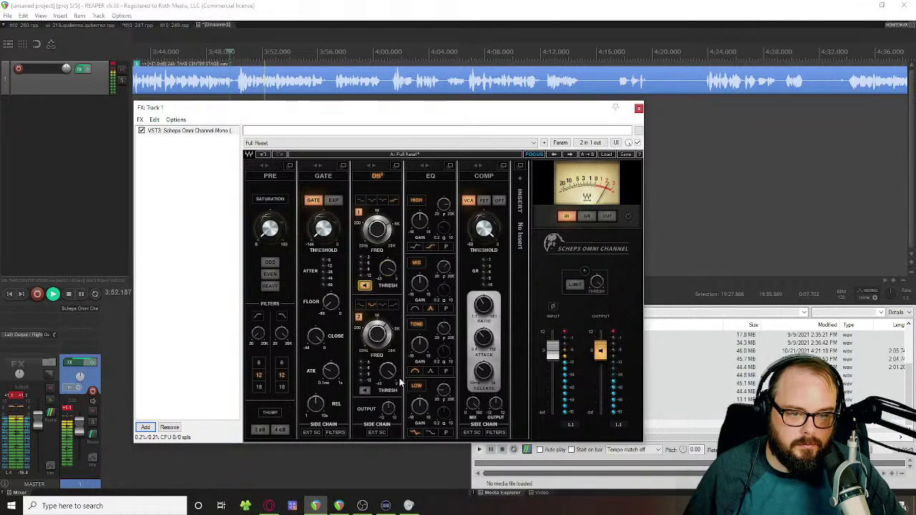
left_click(365, 284)
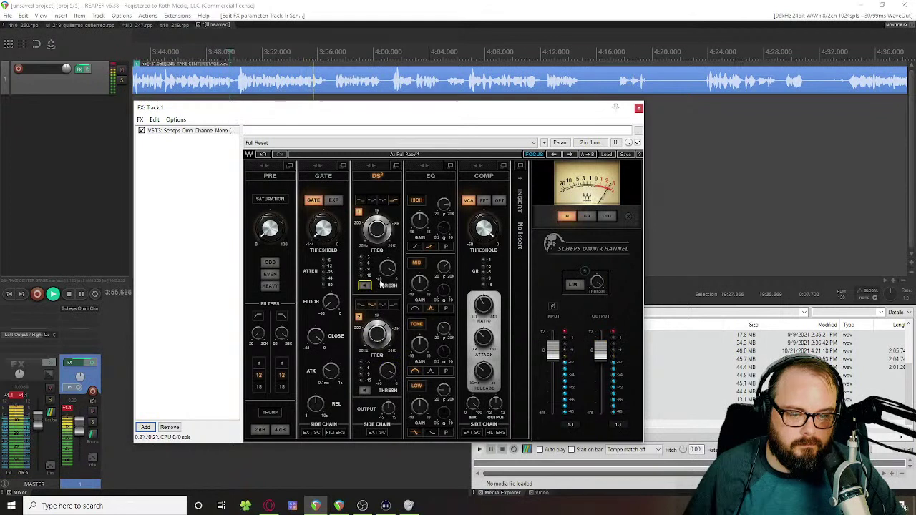
left_click(387, 370)
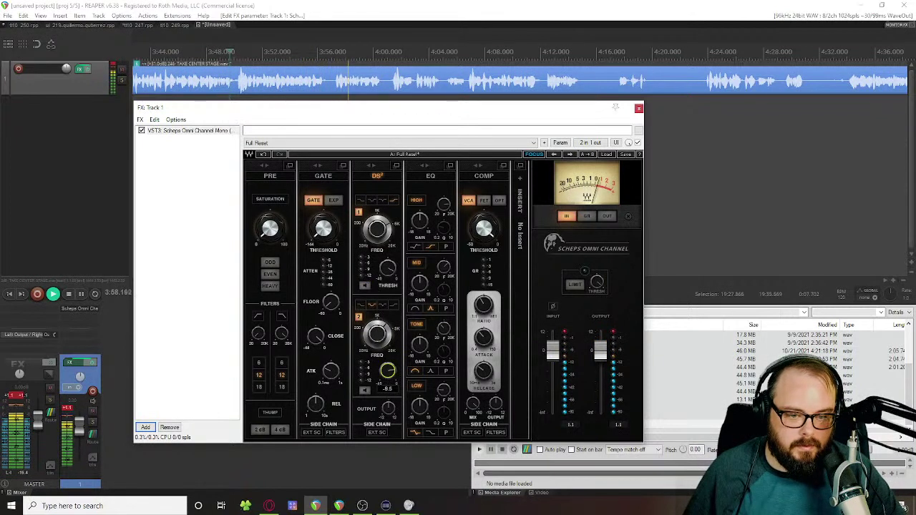
left_click(387, 267)
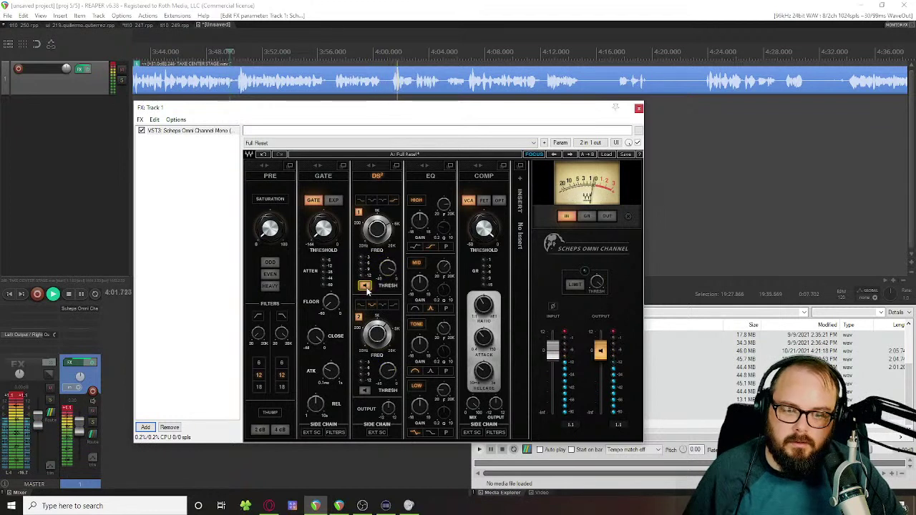
left_click(365, 285)
left_click_drag(387, 268, 387, 280)
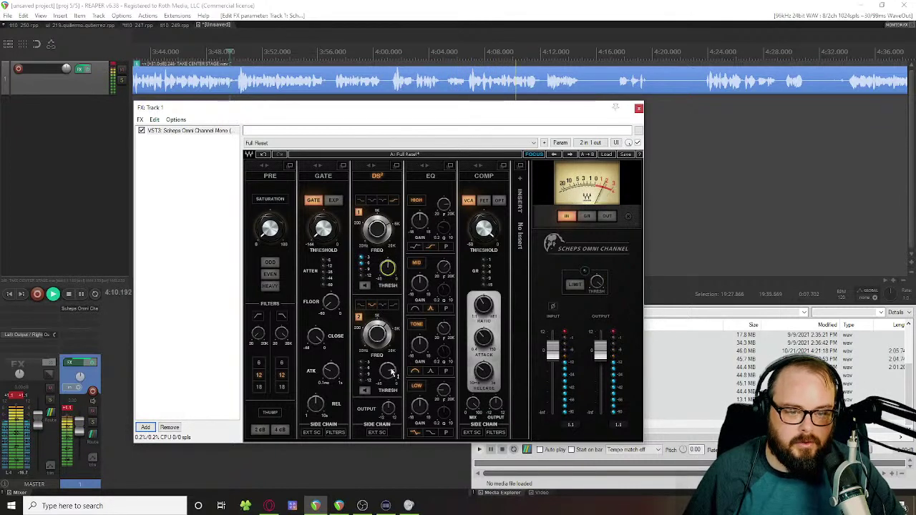
key("space")
mouse_move(389, 370)
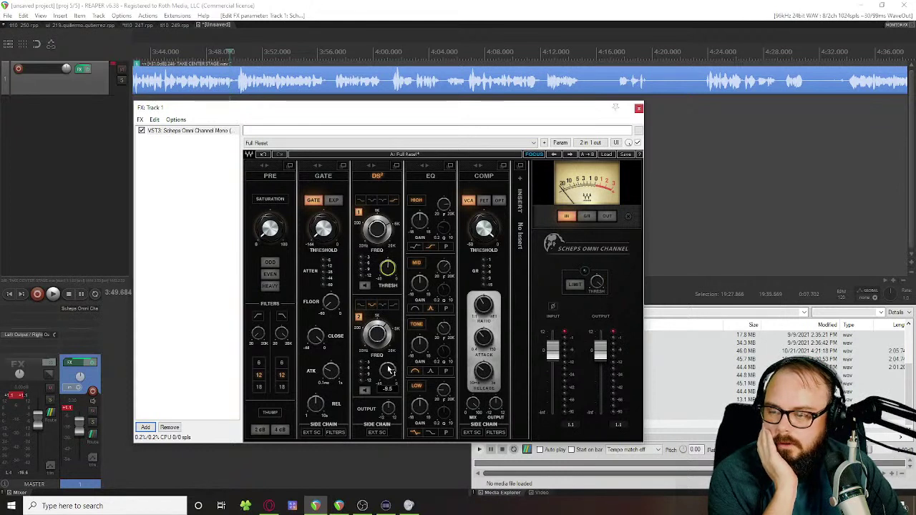
Step: Replace Scheps Omni Channel on track 1 with the JS De-esser and play the recording through it
left_click(169, 427)
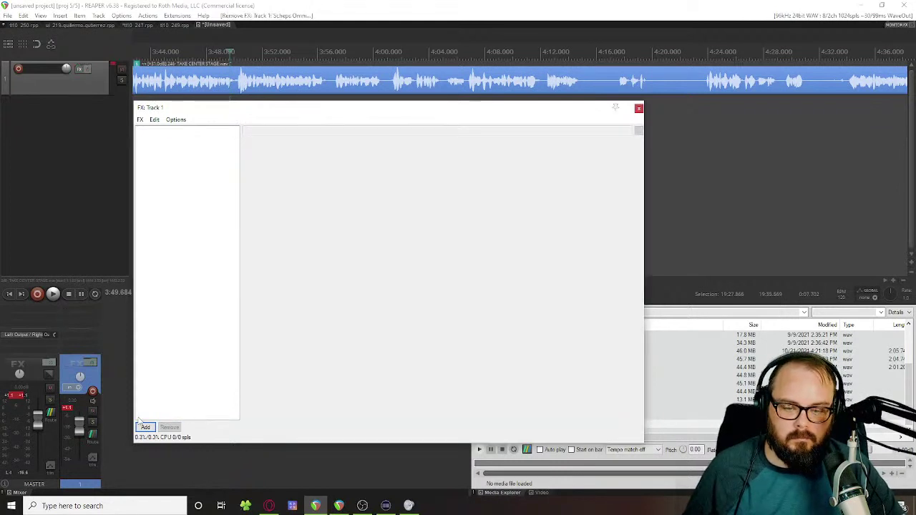
left_click(145, 428)
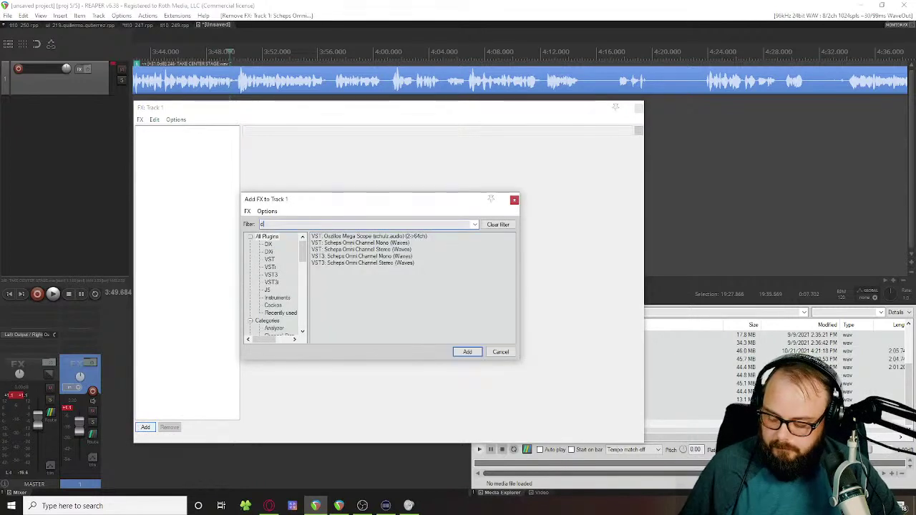
key("BackSpace")
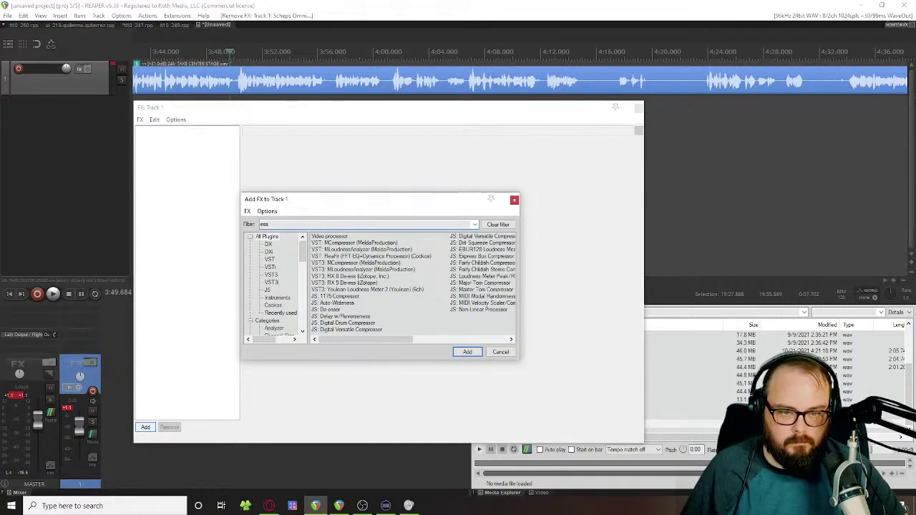
double_click(334, 310)
key("space")
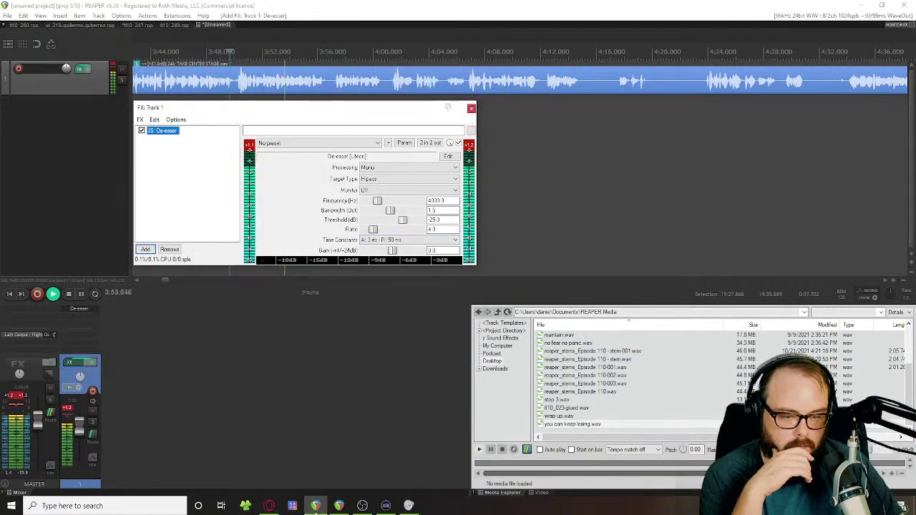
Step: Set the De-esser's frequency to 4500 Hz, try a gain of about -23.4 dB and reset the gain to 0.0
left_click(409, 506)
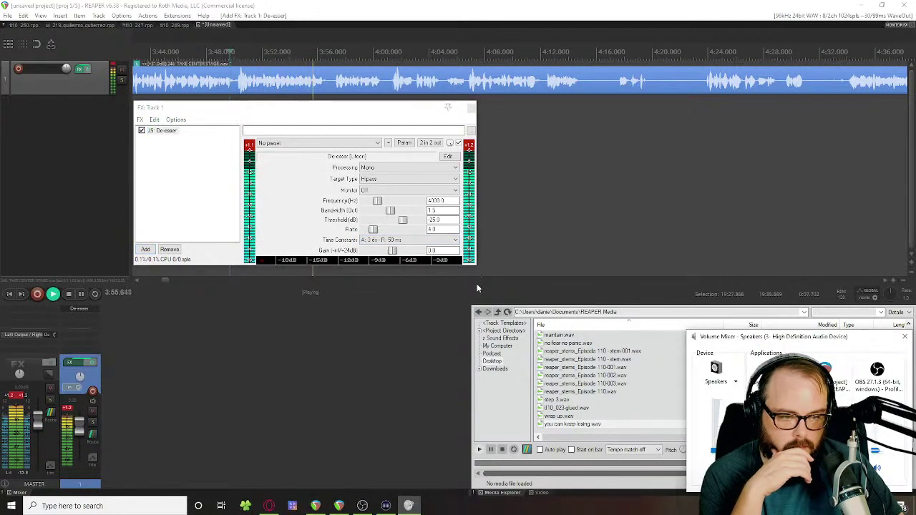
left_click_drag(396, 254, 365, 250)
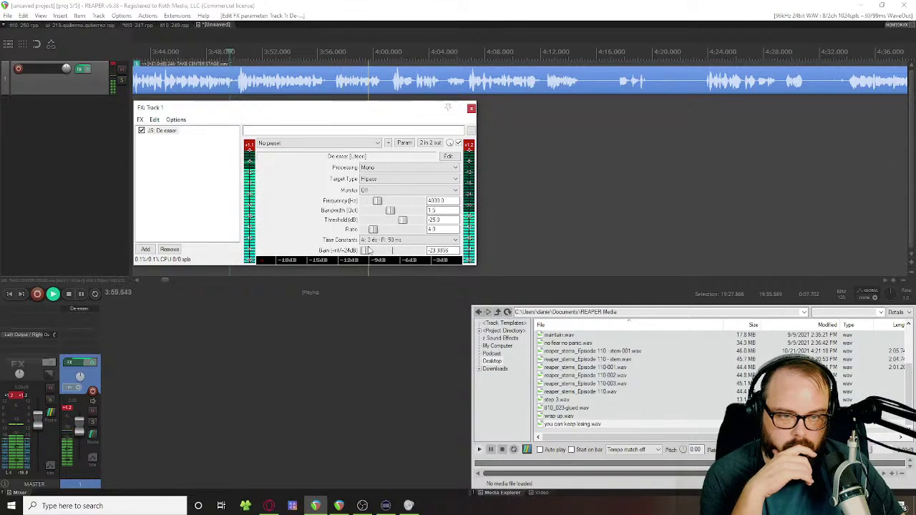
double_click(434, 201)
type("4500")
key("Return")
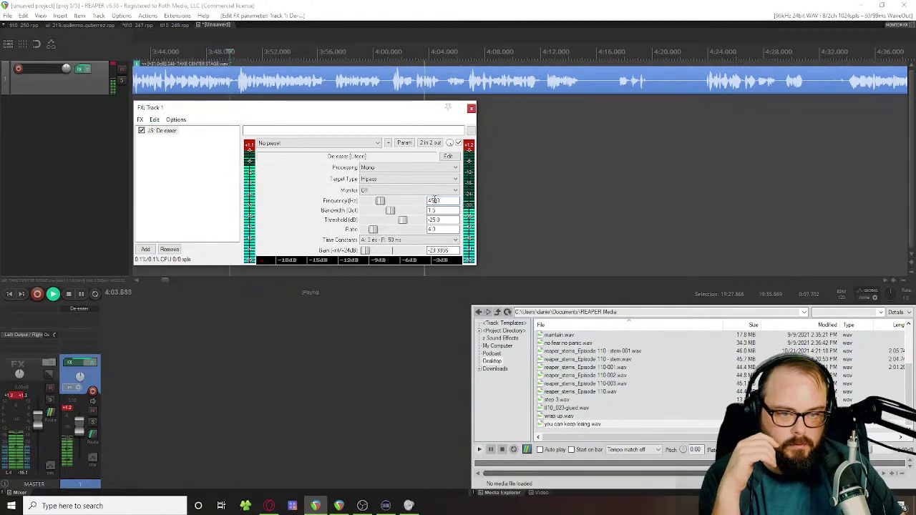
left_click_drag(365, 251, 387, 252)
double_click(388, 251)
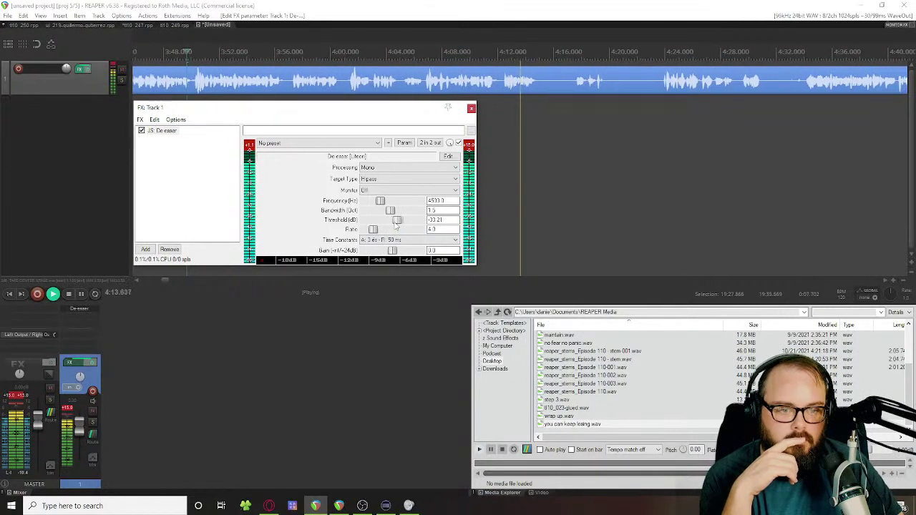
Step: Sweep the De-esser's threshold up and down during playback, ending at about -9 dB
left_click_drag(397, 226, 366, 227)
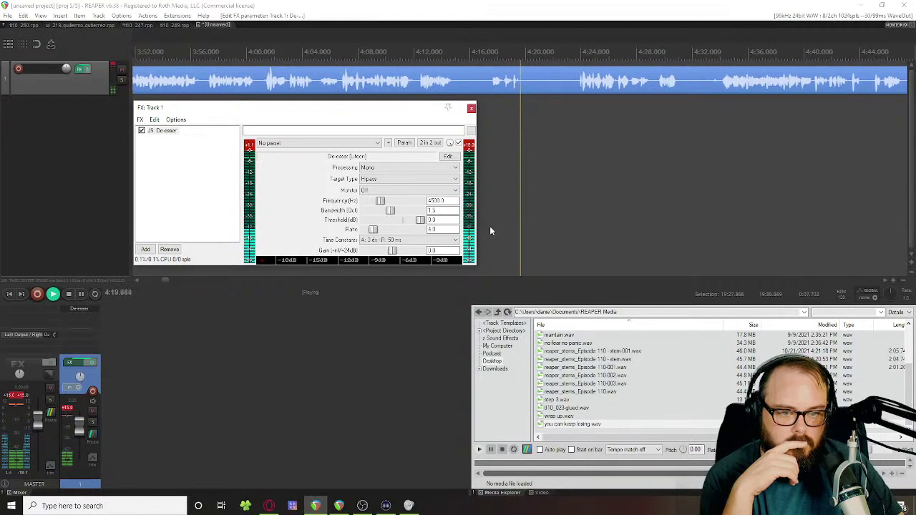
left_click_drag(420, 220, 379, 229)
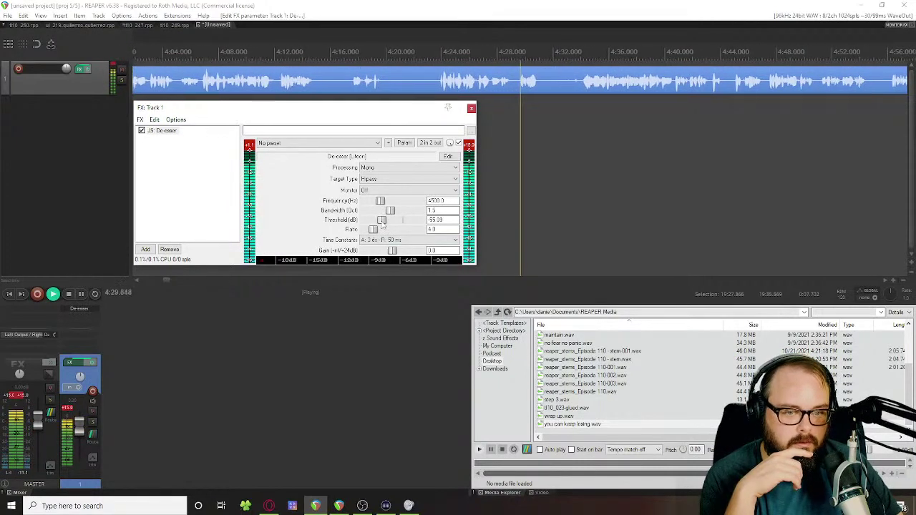
left_click_drag(405, 226, 414, 227)
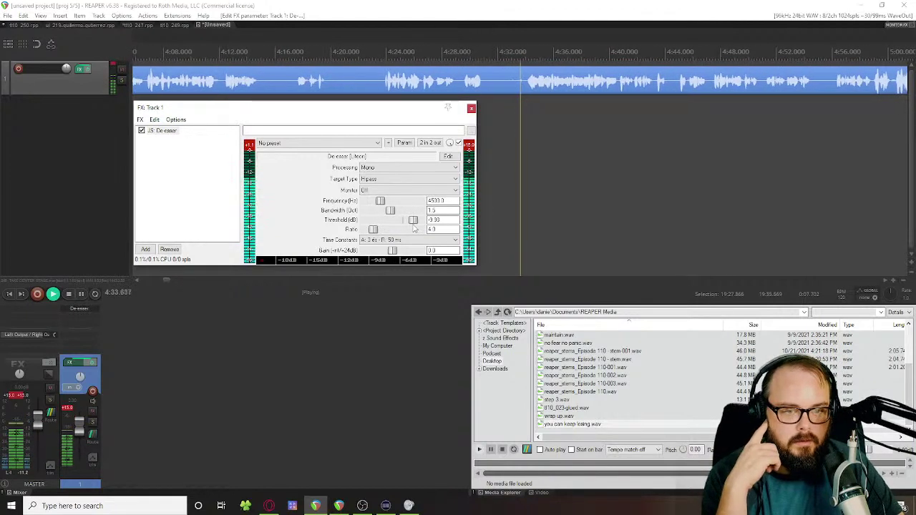
Step: Turn on the De-esser's Monitor option, sweep the threshold to its minimum and raise it to about -51.6 dB
left_click(408, 189)
left_click(408, 202)
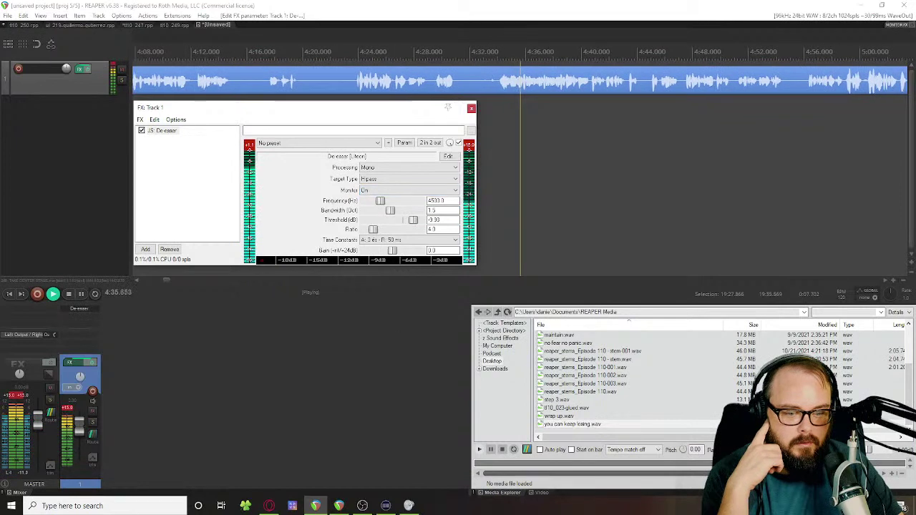
key("alt+Tab")
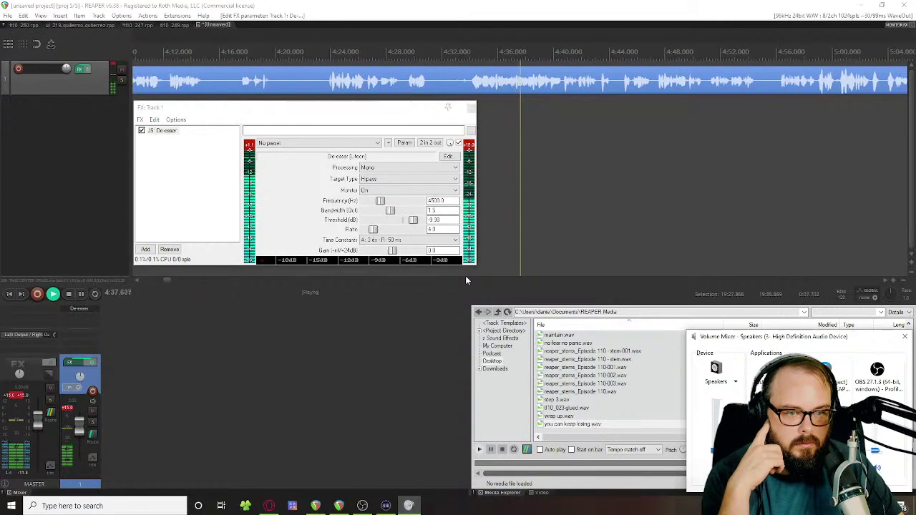
left_click_drag(413, 220, 352, 216)
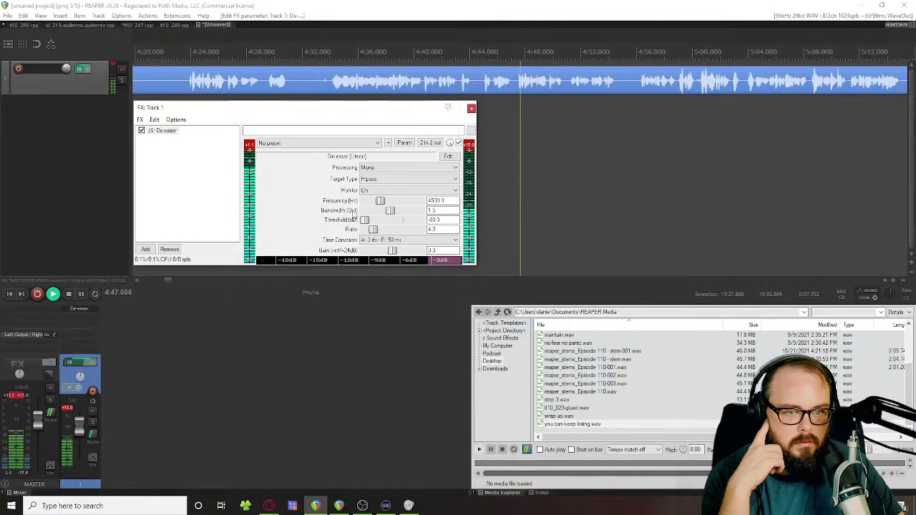
left_click_drag(364, 220, 383, 227)
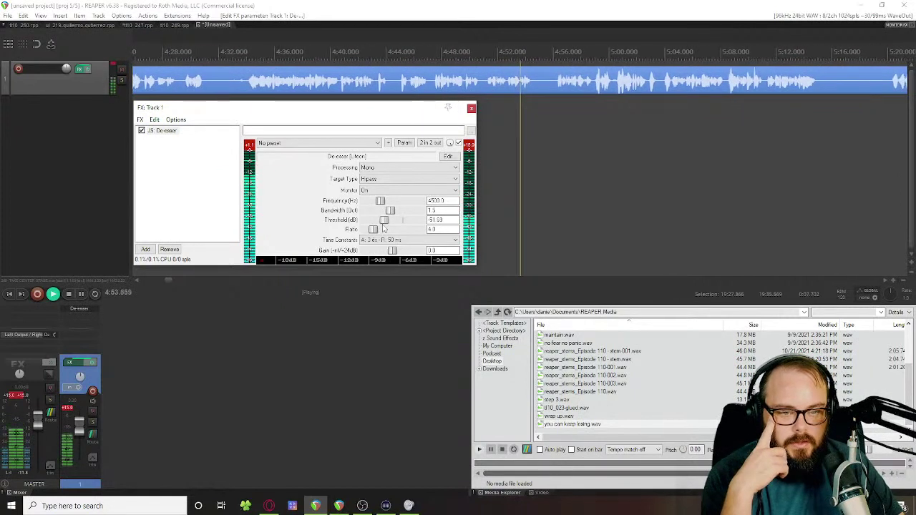
Step: Raise the De-esser's threshold to about -46.2 dB and turn off its Monitor option
left_click_drag(383, 228, 386, 229)
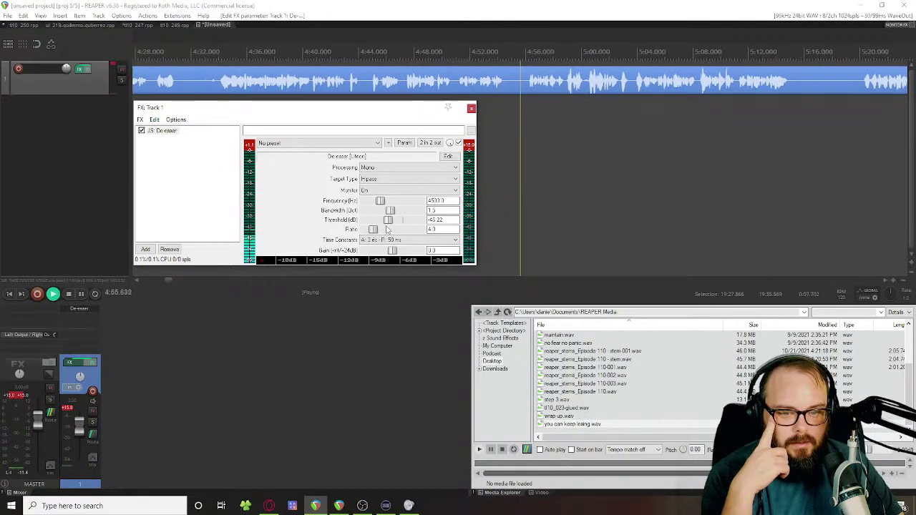
left_click(401, 189)
left_click(397, 207)
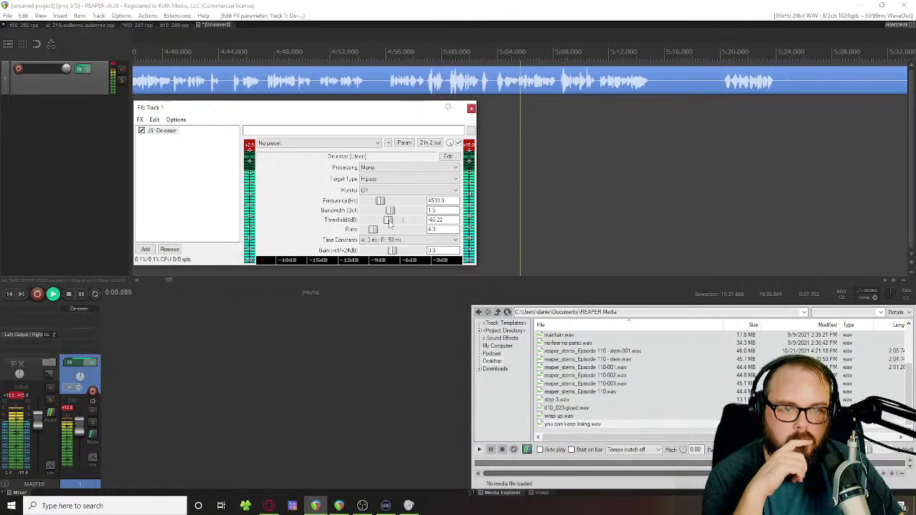
Step: Check the De-esser's Target Type and Processing options, keeping Hipass and Mono
left_click(390, 179)
left_click(389, 181)
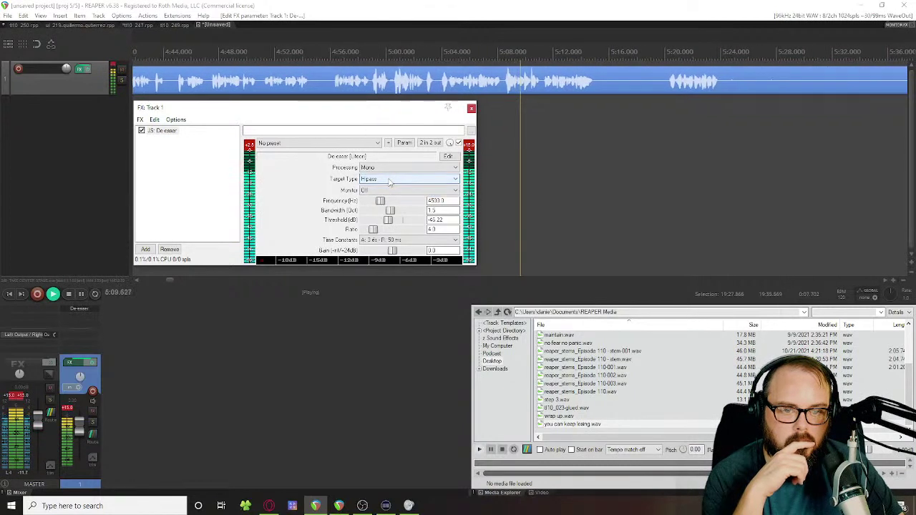
left_click(390, 169)
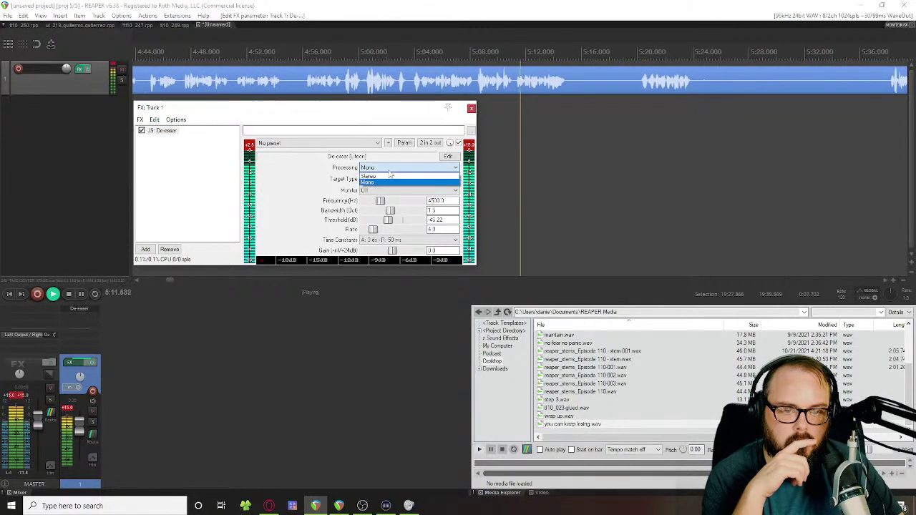
left_click(390, 182)
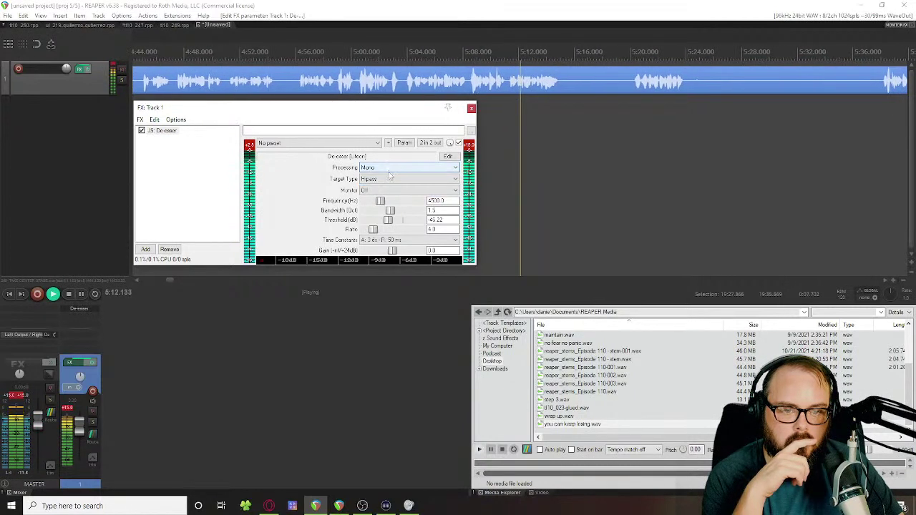
Step: View the De-esser's source code in the JS Development Environment and close it
left_click(447, 156)
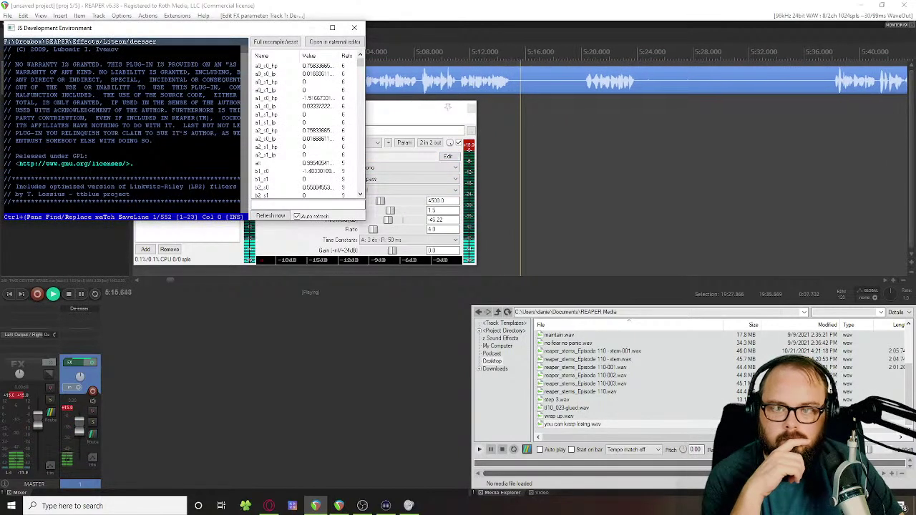
scroll(121, 128, "down", 20)
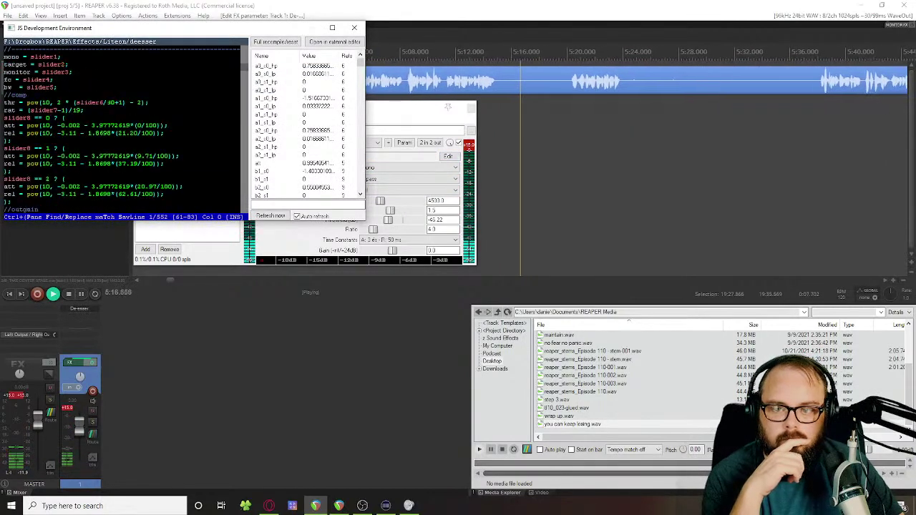
left_click(353, 27)
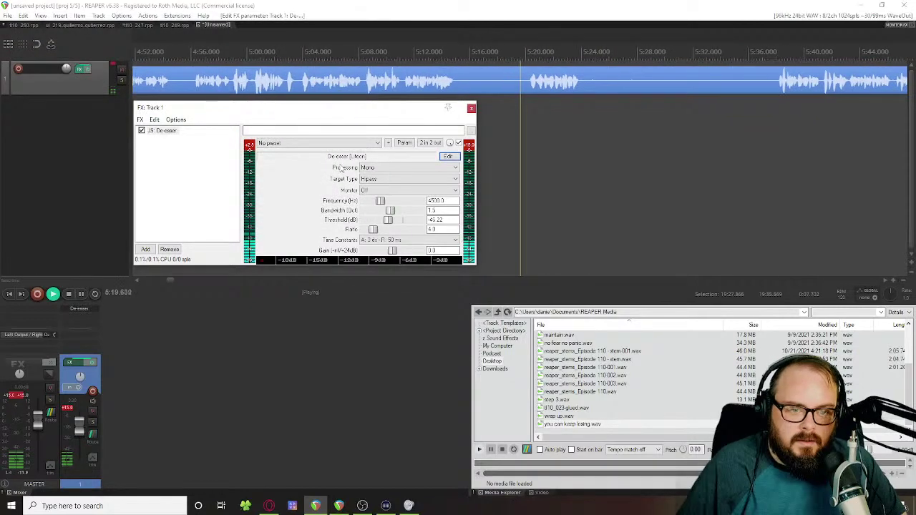
Step: Stop playback and close track 1's effects window
key("space")
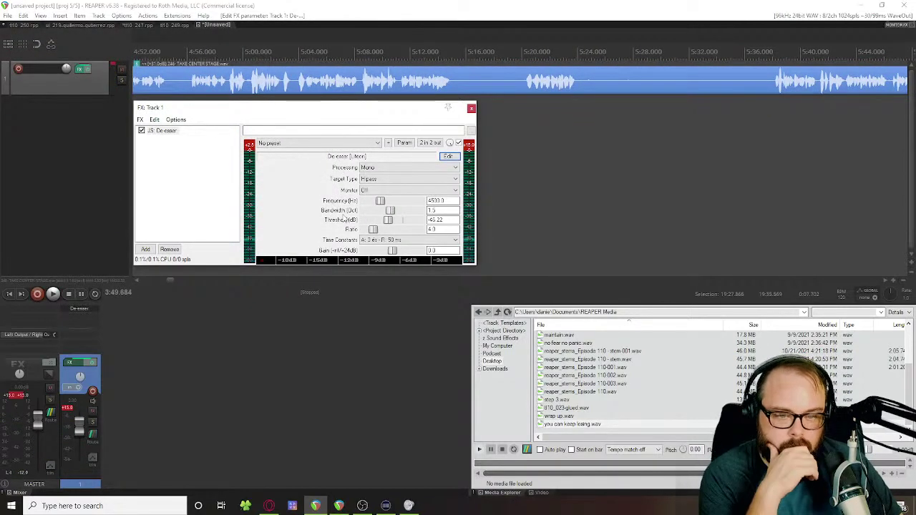
scroll(342, 82, "down", 5)
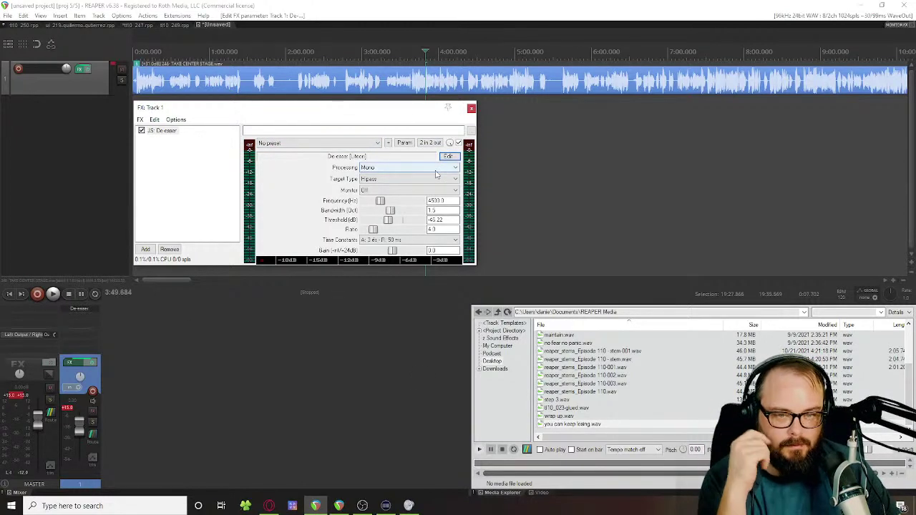
left_click(471, 109)
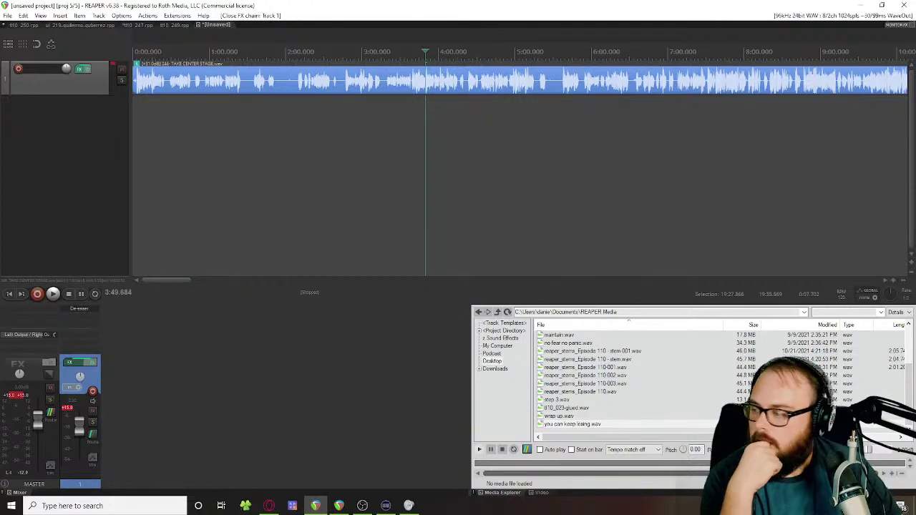
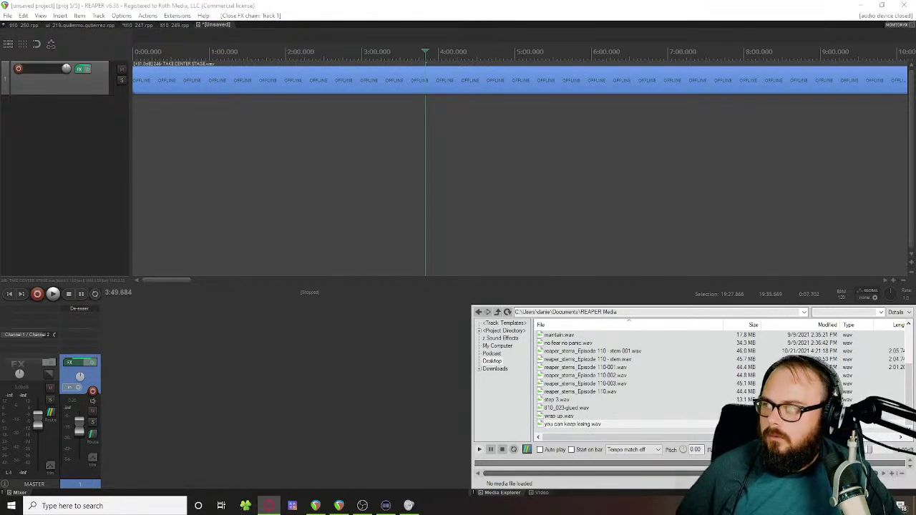
left_click(255, 360)
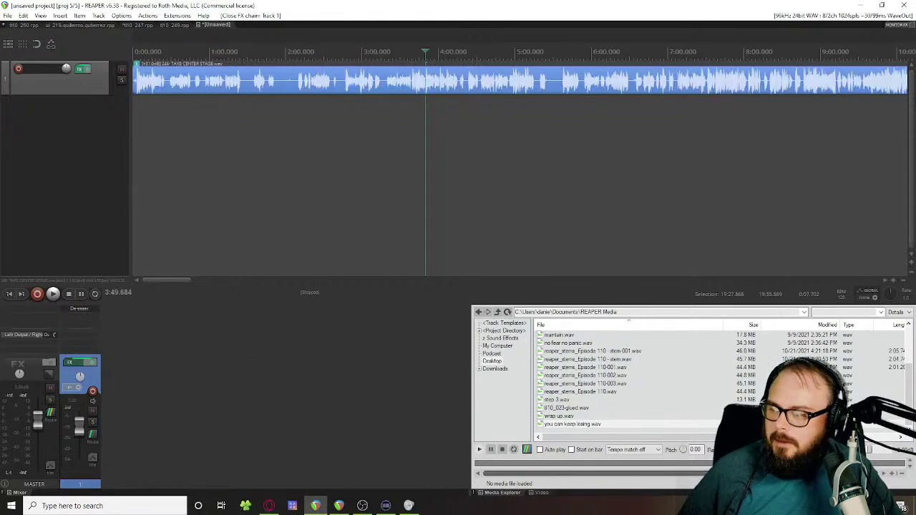
key("alt+Tab")
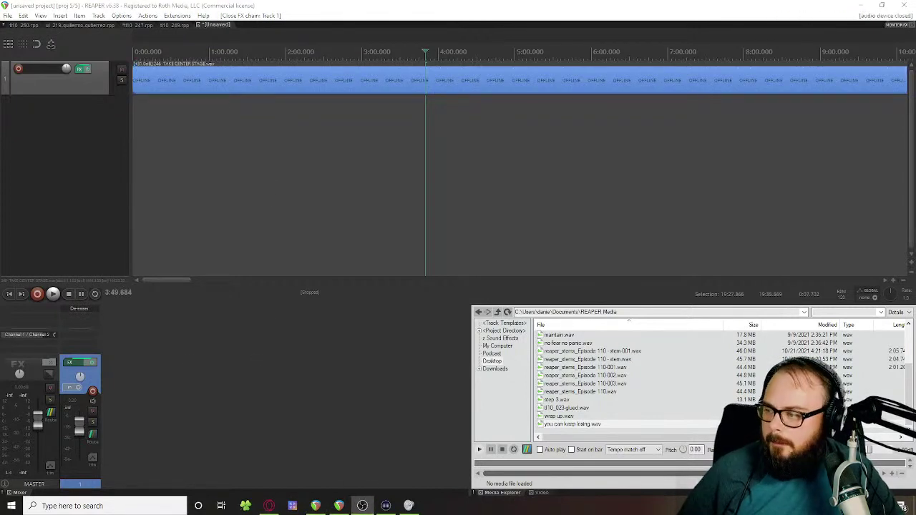
left_click(279, 80)
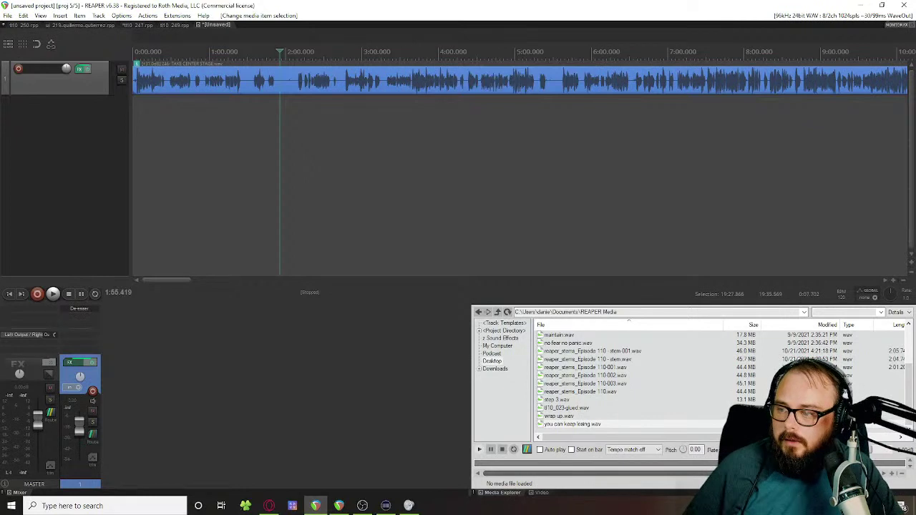
key("alt+Tab")
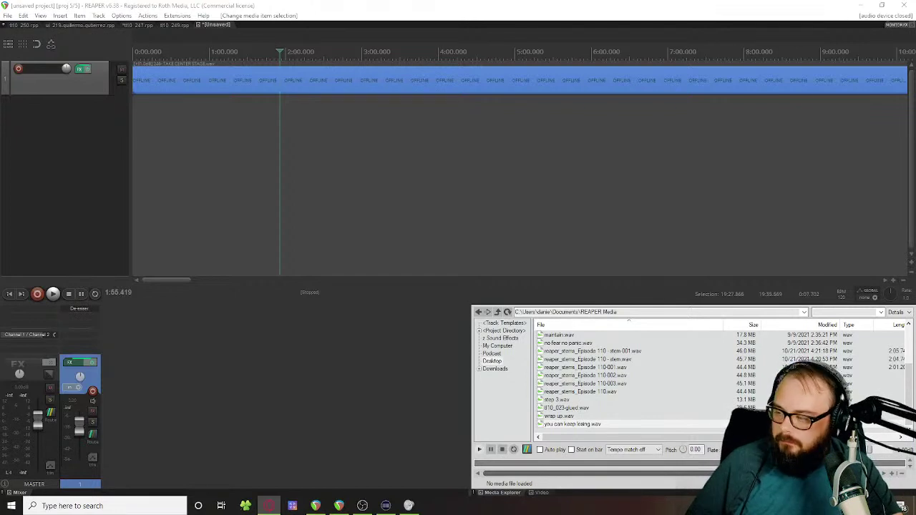
key("alt+Tab")
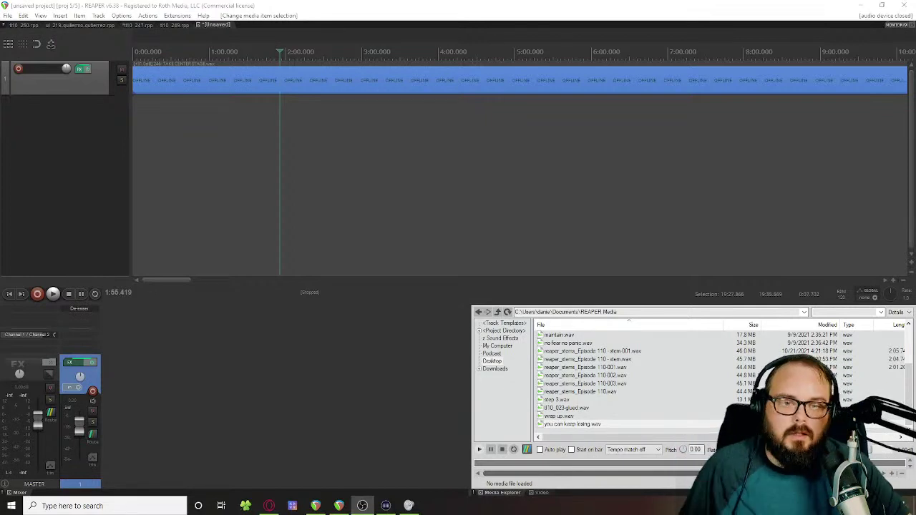
left_click(248, 123)
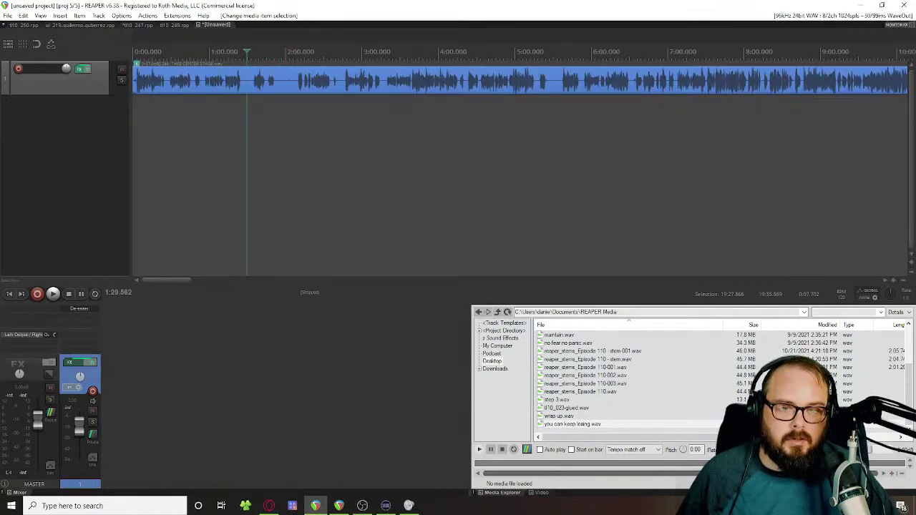
Step: Replace the De-esser on track 1 with the VST plug-in Unlimited (Sonic Anomaly)
left_click(82, 68)
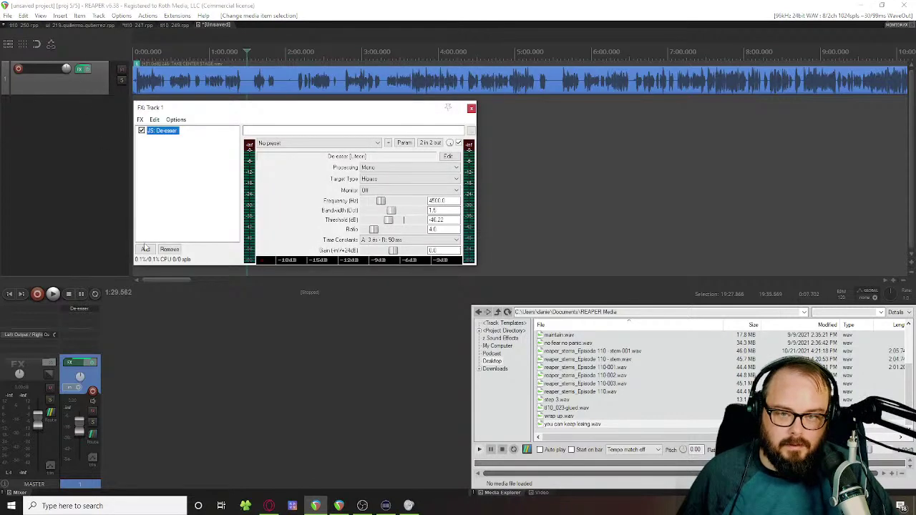
left_click(168, 250)
left_click(145, 249)
type("un")
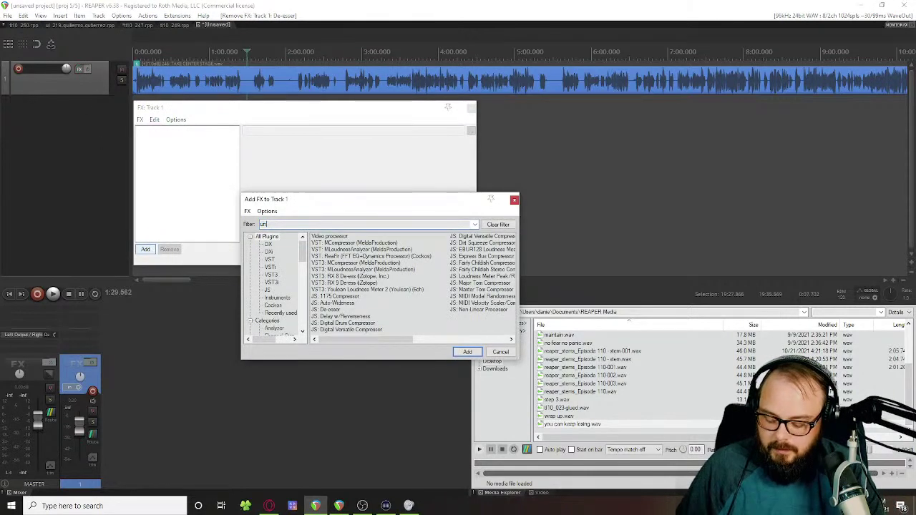
type("limi")
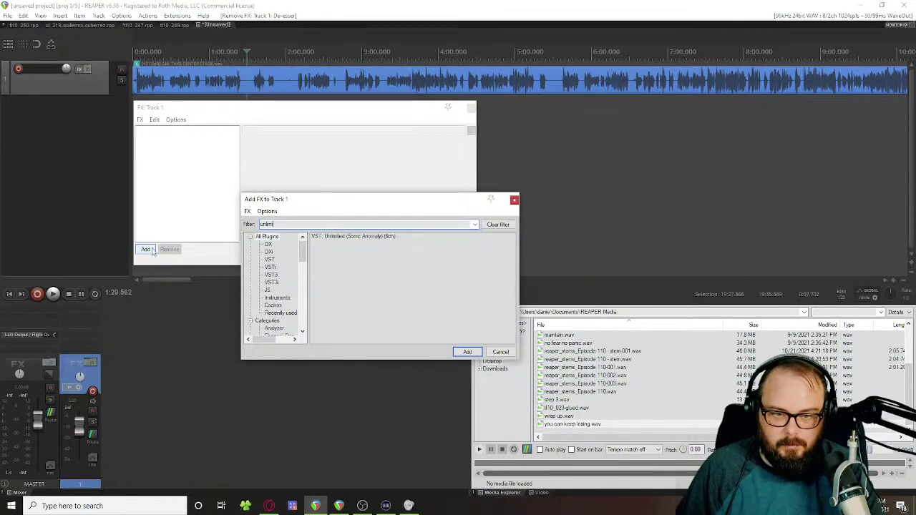
double_click(316, 237)
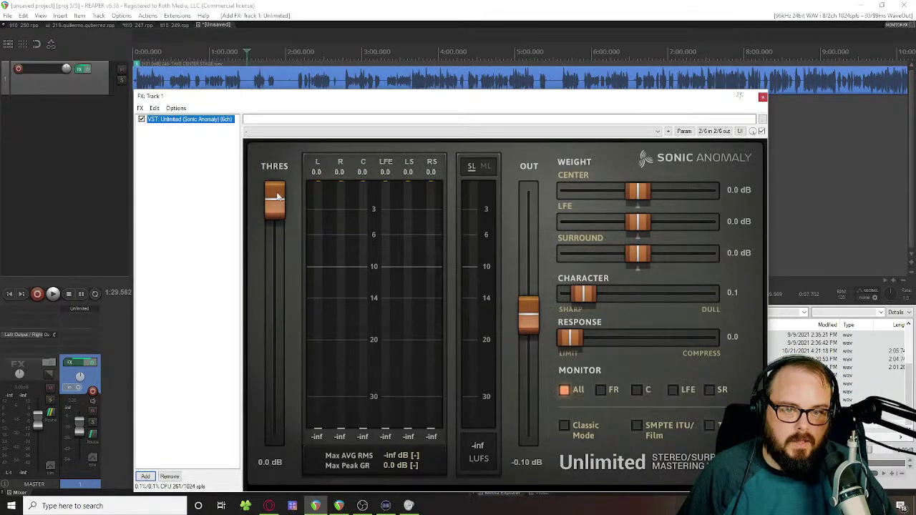
Step: Set Unlimited's threshold to -1.5 dB and its output to -0.46 dB
left_click_drag(276, 193, 278, 202)
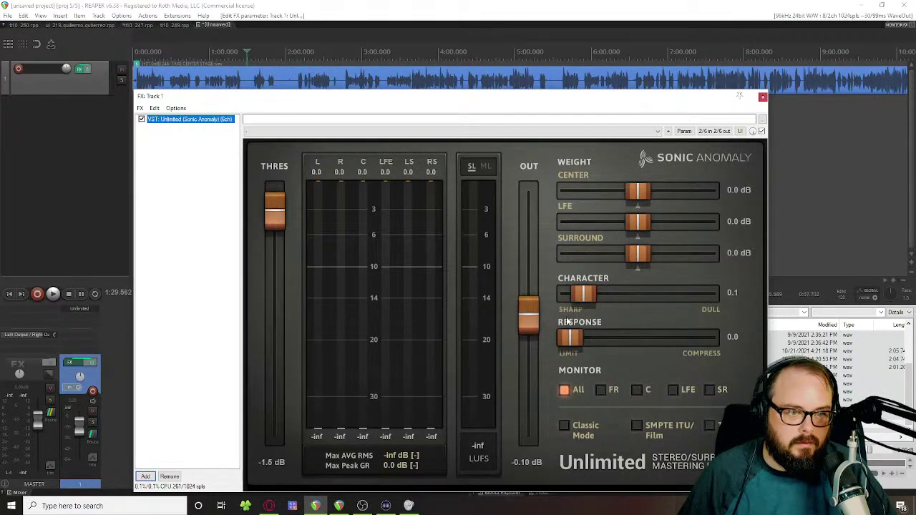
scroll(538, 315, "down", 3)
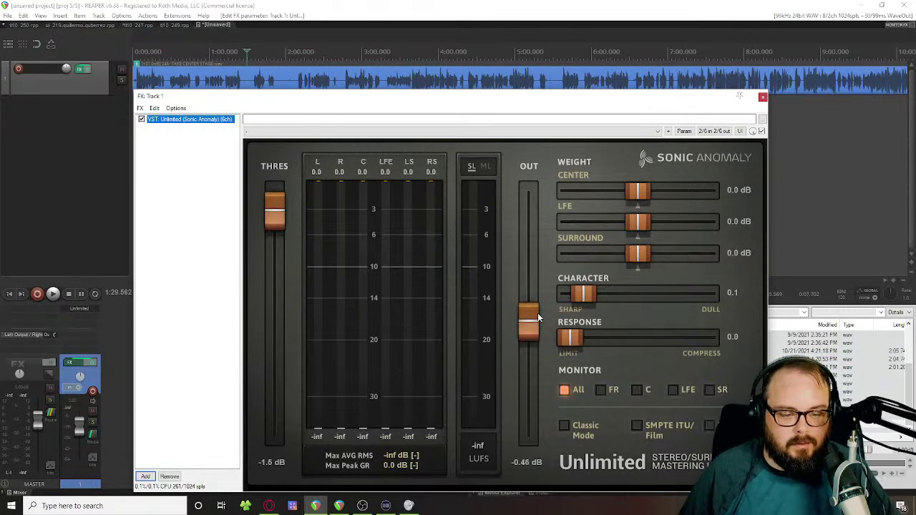
scroll(537, 315, "down", 1)
scroll(538, 313, "up", 1)
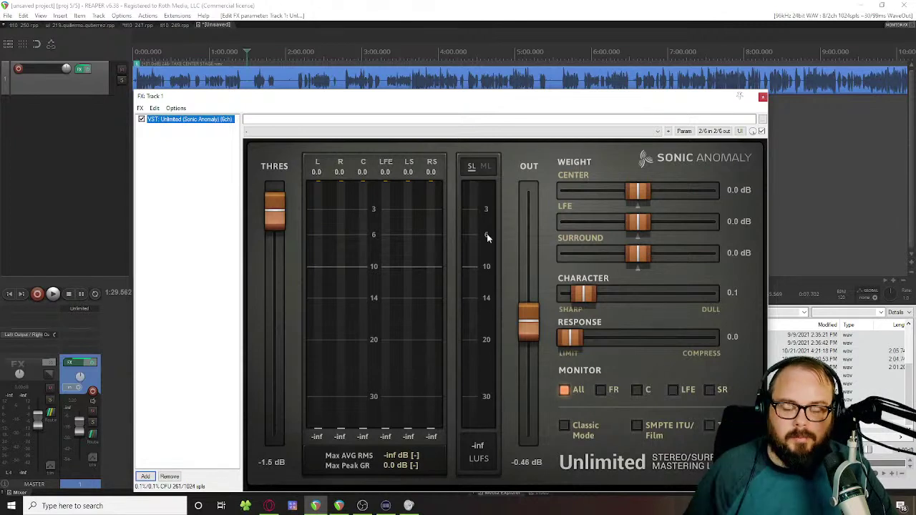
Step: Play the recording through Unlimited, starting from about 3:37 on the timeline
left_click(407, 75)
key("space")
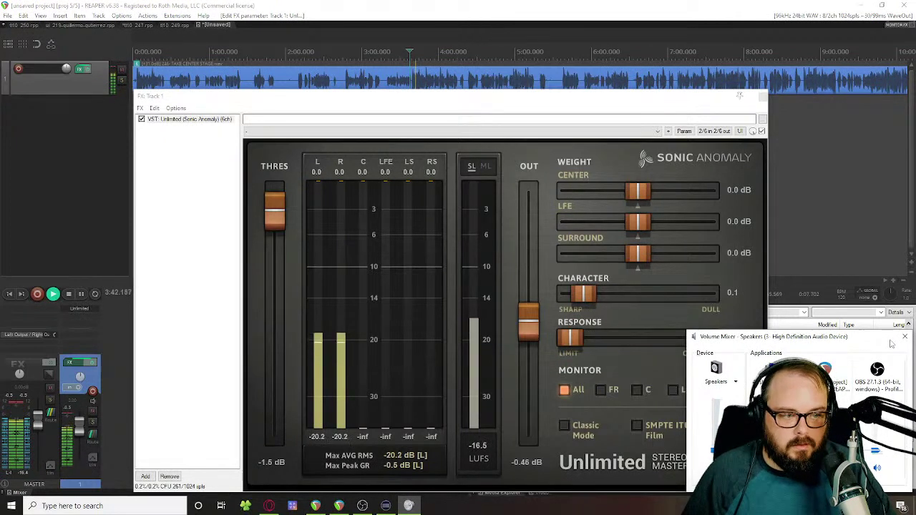
left_click(219, 169)
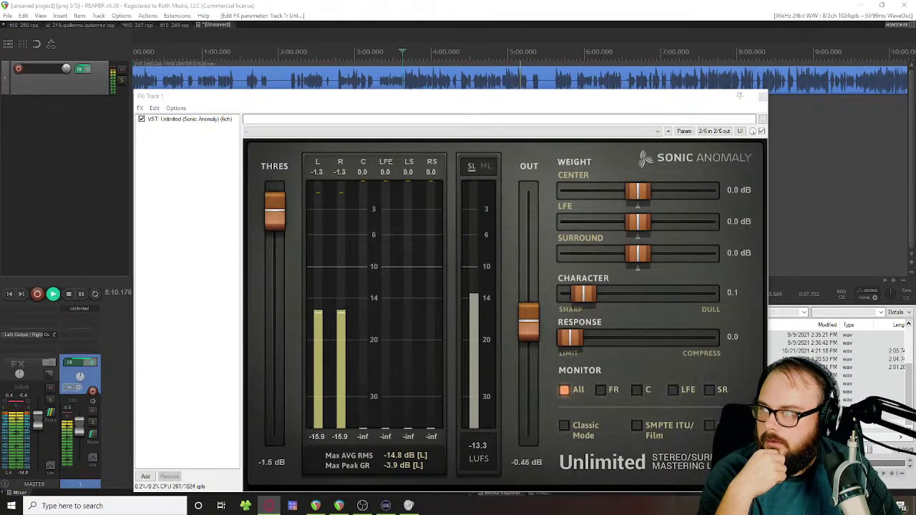
Step: Look through the plug-ins and download links on the archived Sonic Anomaly Plugins page in the web browser, and close the browser window
left_click_drag(297, 4, 294, 78)
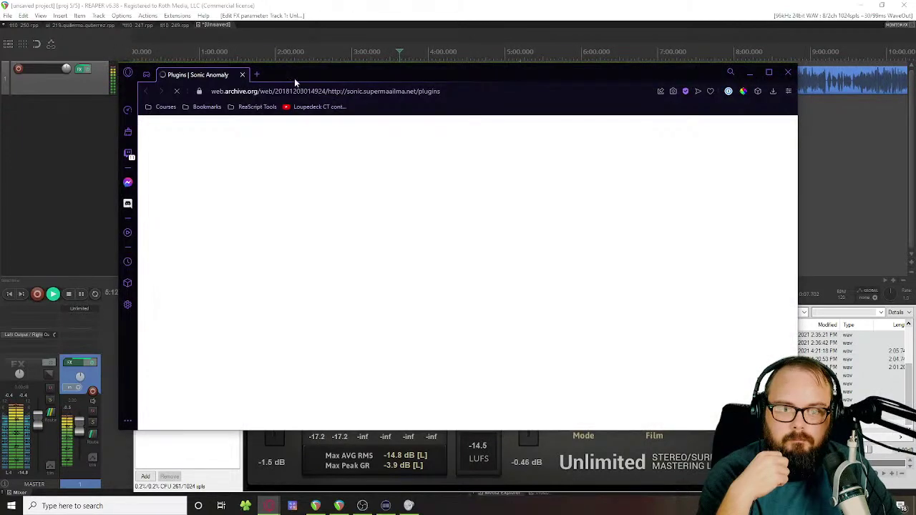
double_click(300, 71)
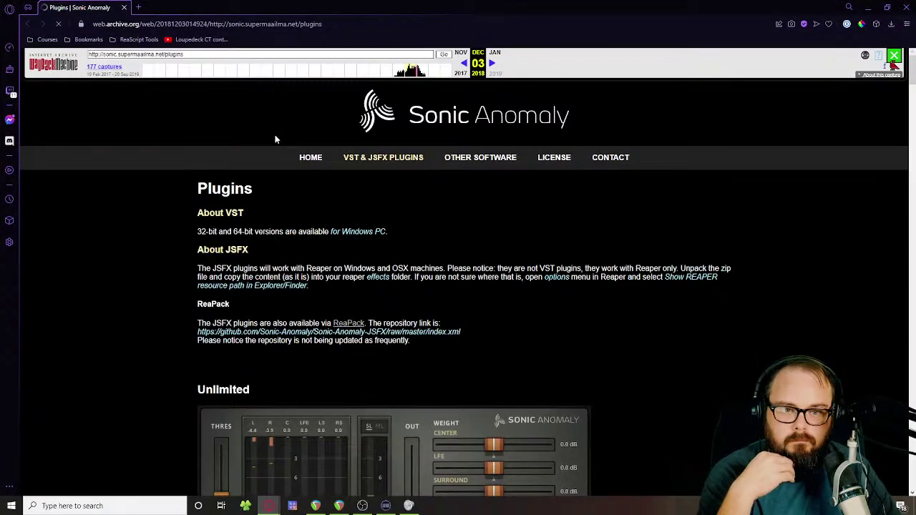
scroll(138, 193, "down", 10)
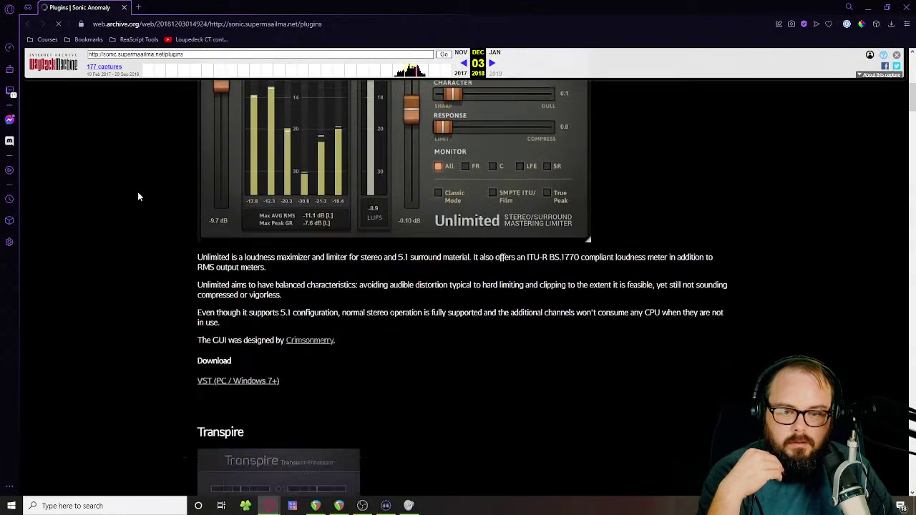
scroll(264, 186, "down", 8)
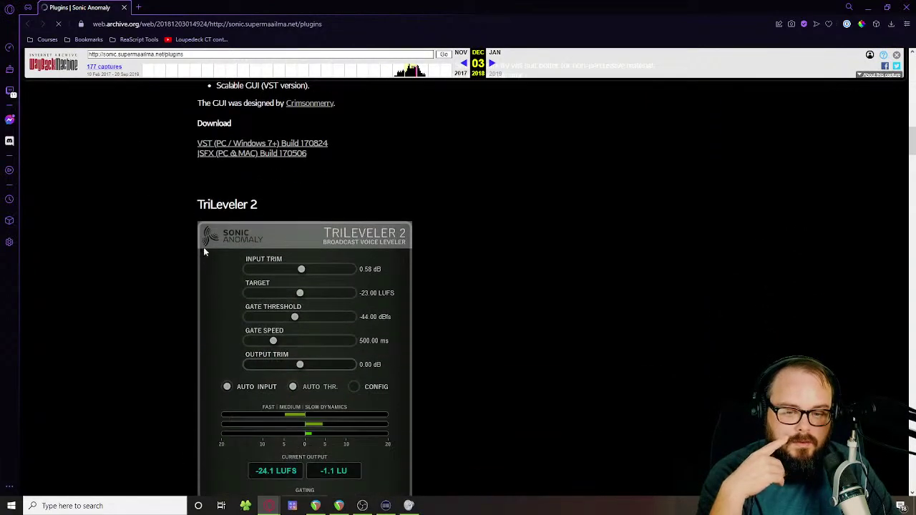
scroll(190, 294, "down", 10)
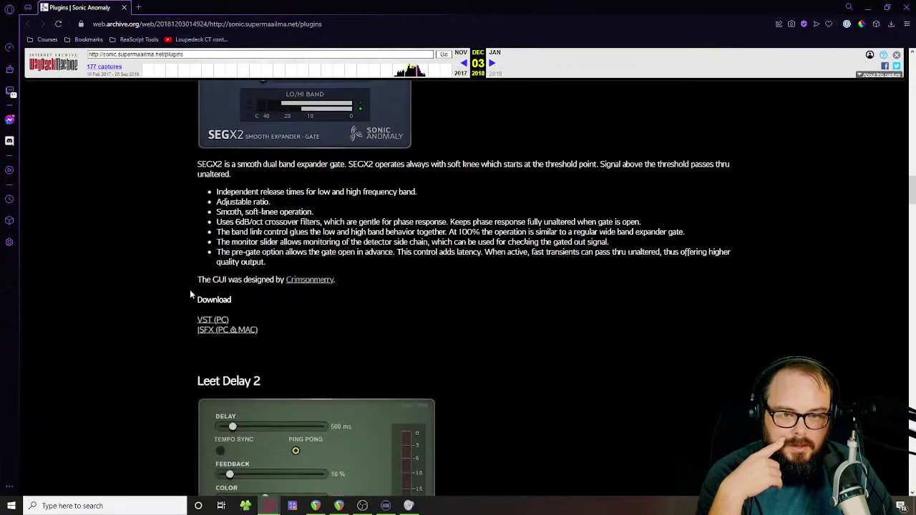
scroll(190, 294, "down", 12)
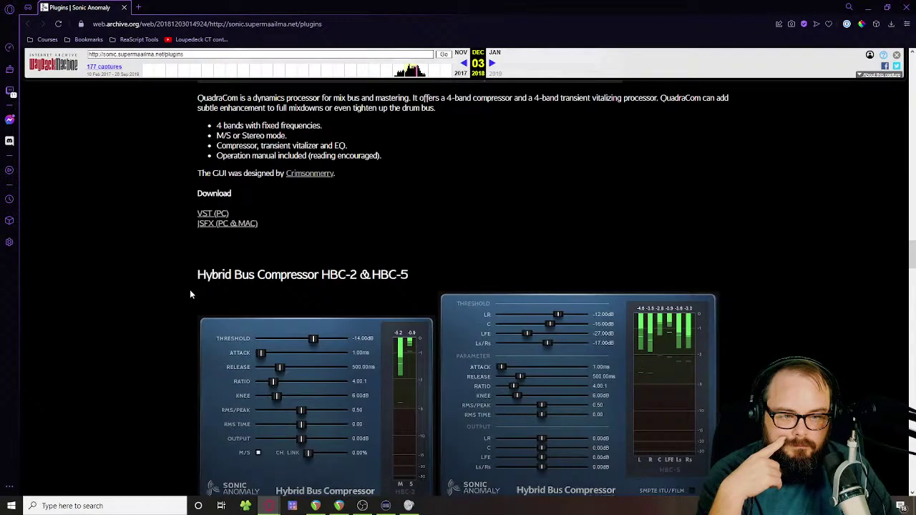
scroll(191, 294, "down", 8)
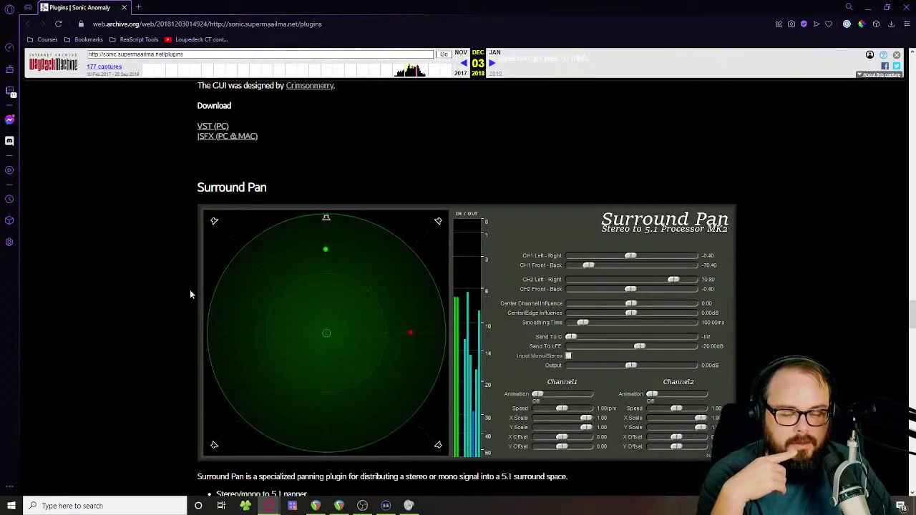
scroll(190, 294, "down", 7)
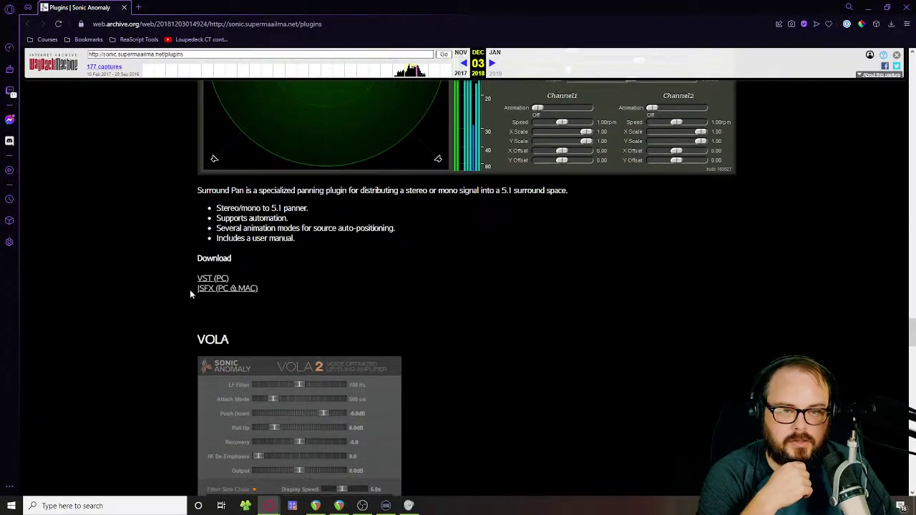
scroll(190, 294, "down", 10)
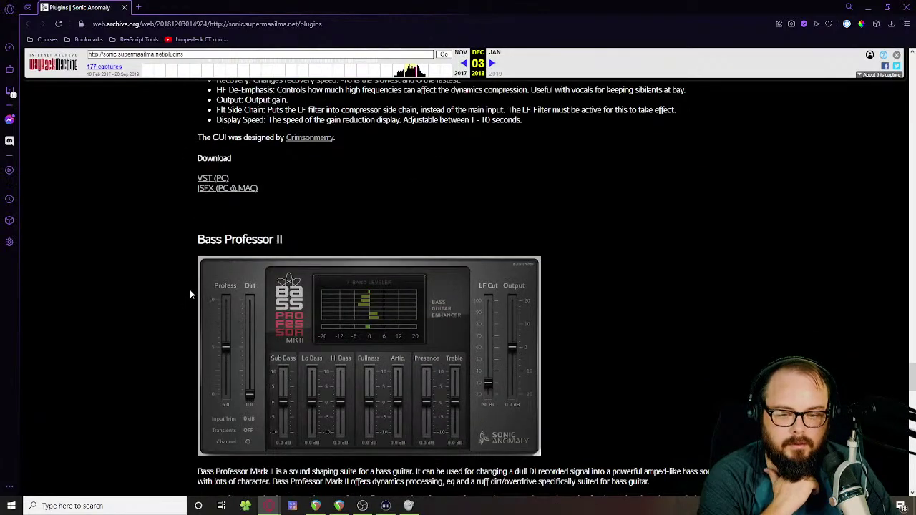
scroll(191, 294, "down", 15)
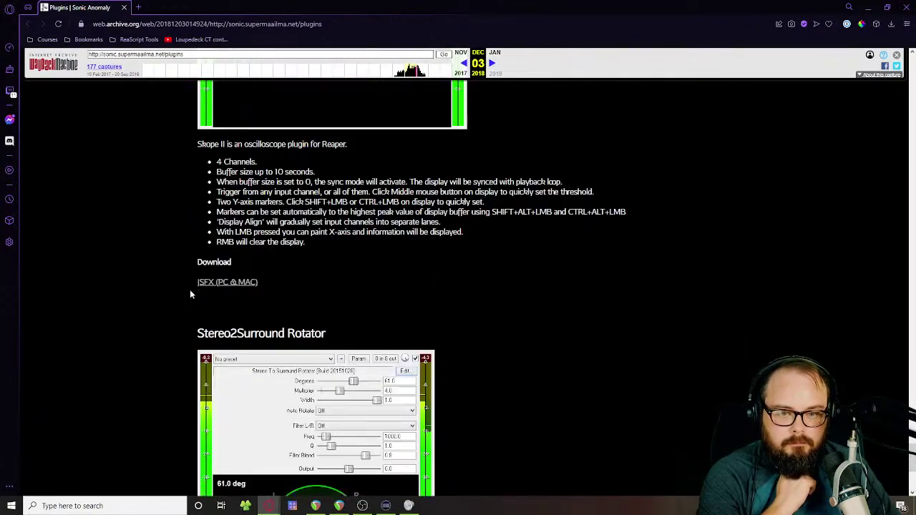
scroll(190, 294, "down", 2)
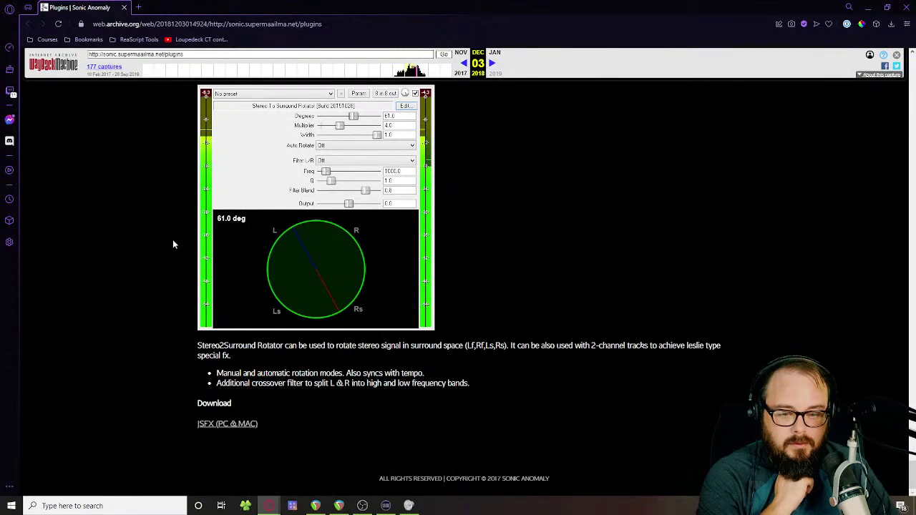
left_click(897, 5)
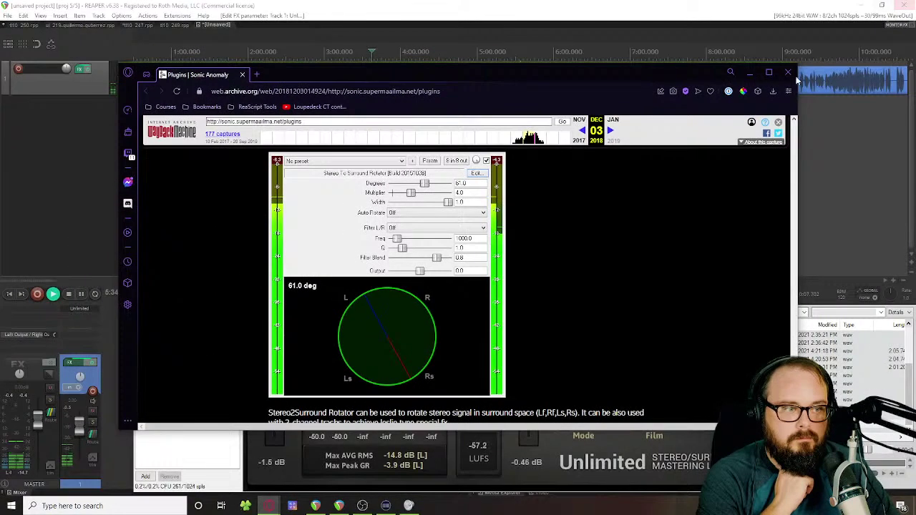
left_click(791, 77)
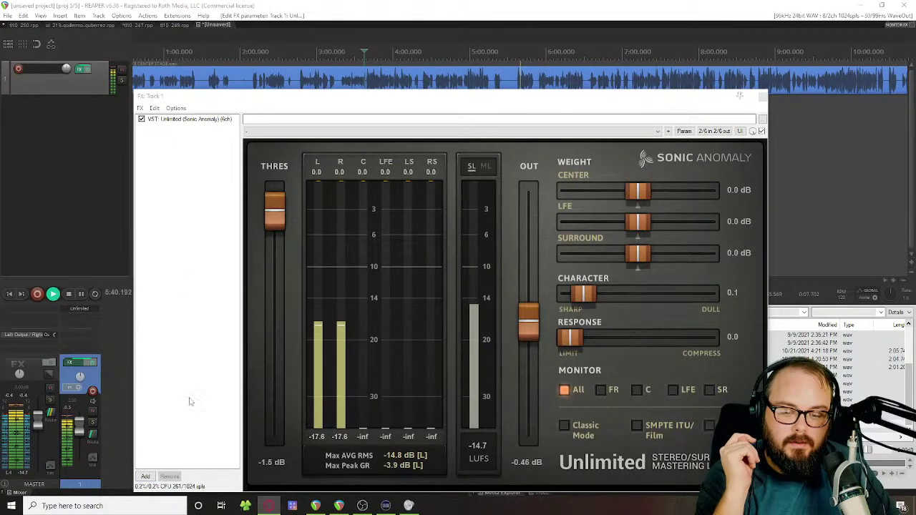
Step: Replace Unlimited on track 1 with the VST plug-in ReaLimit (Cockos)
left_click(195, 362)
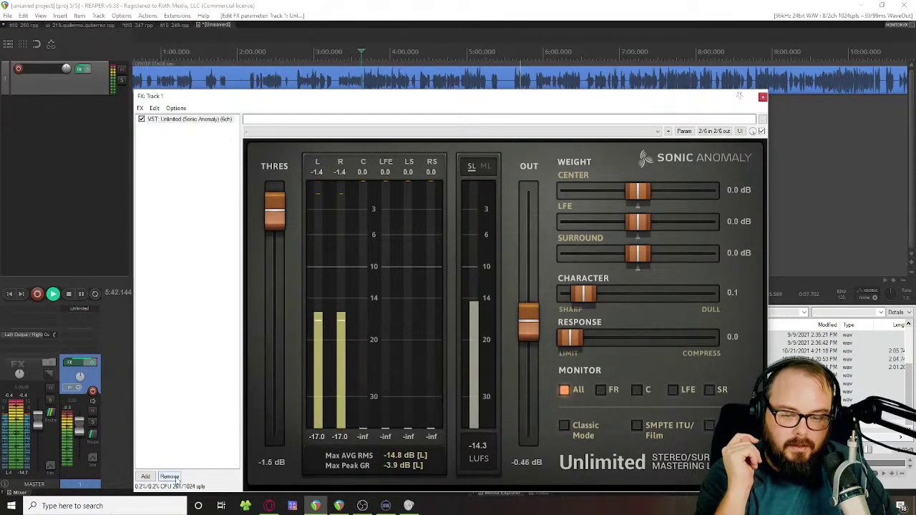
left_click(170, 477)
left_click(145, 476)
type("realimi")
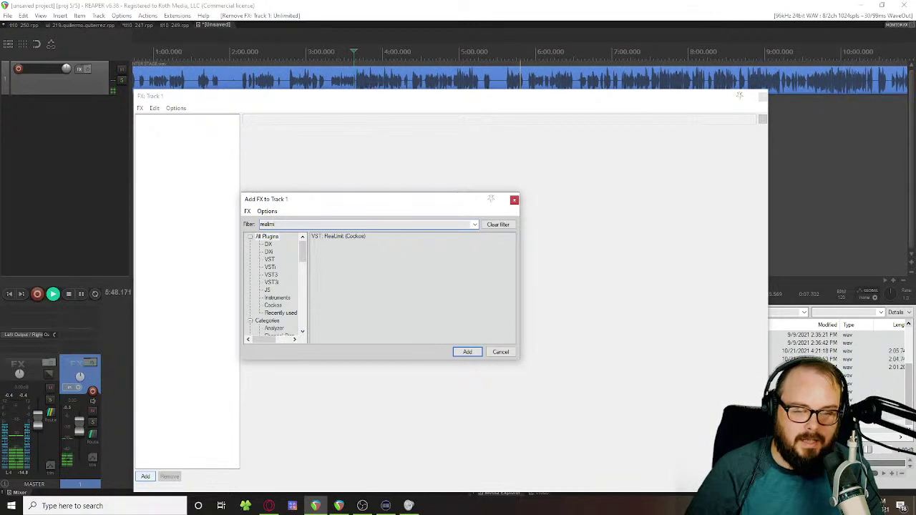
double_click(350, 236)
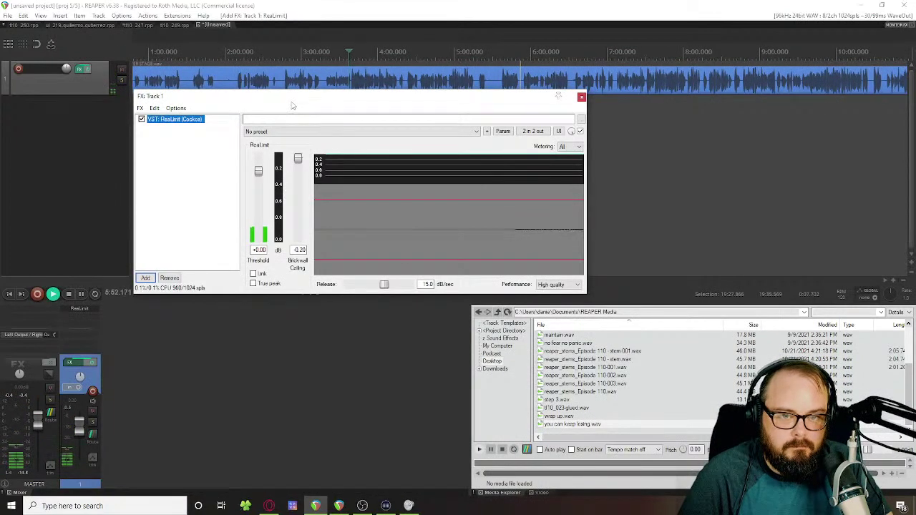
left_click_drag(292, 106, 301, 141)
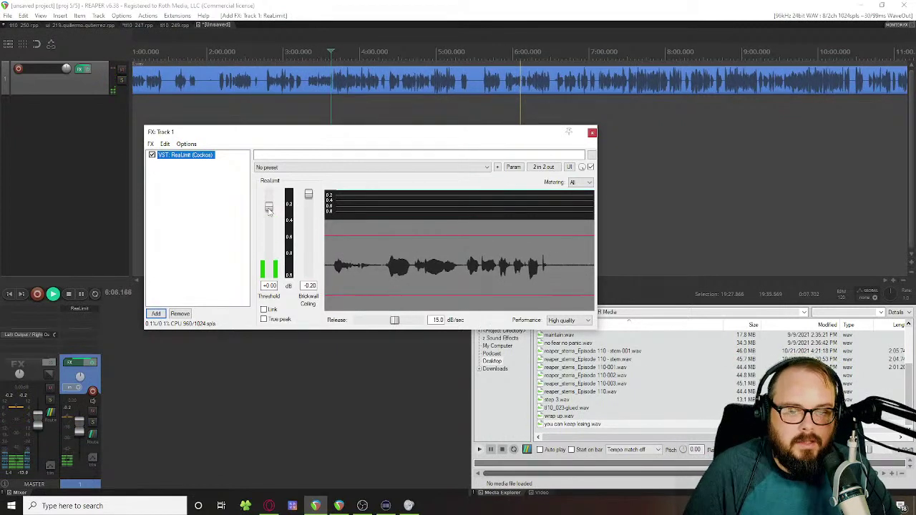
Step: Set ReaLimit's threshold to -10.30 dB and its brickwall ceiling to -1.35 dB, and close the effects window
left_click_drag(268, 207, 269, 219)
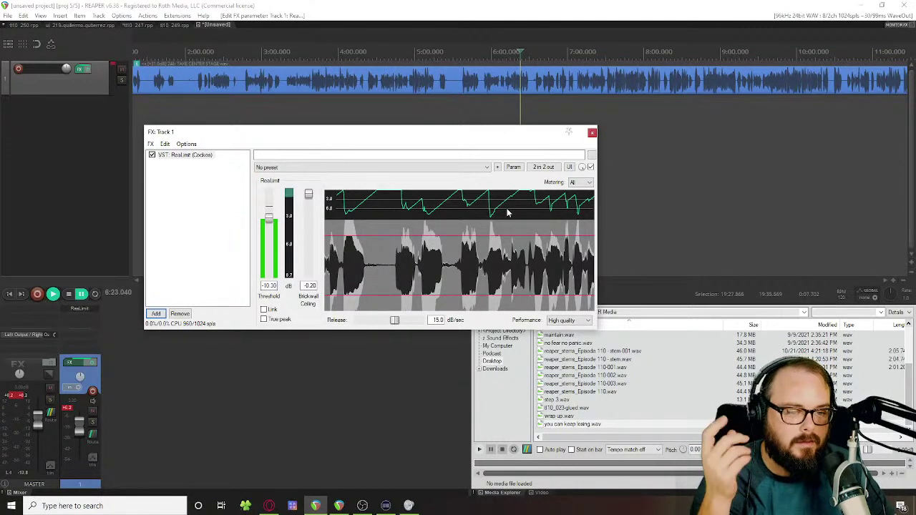
left_click(363, 506)
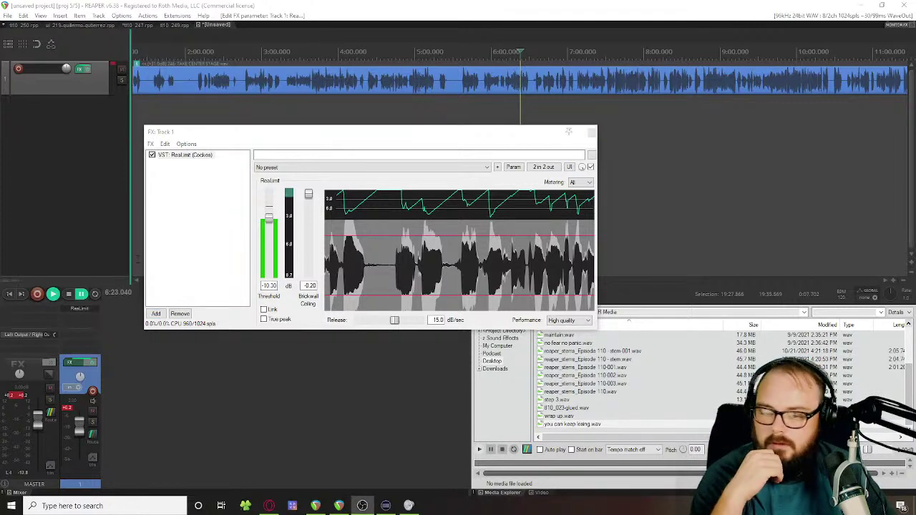
left_click(309, 195)
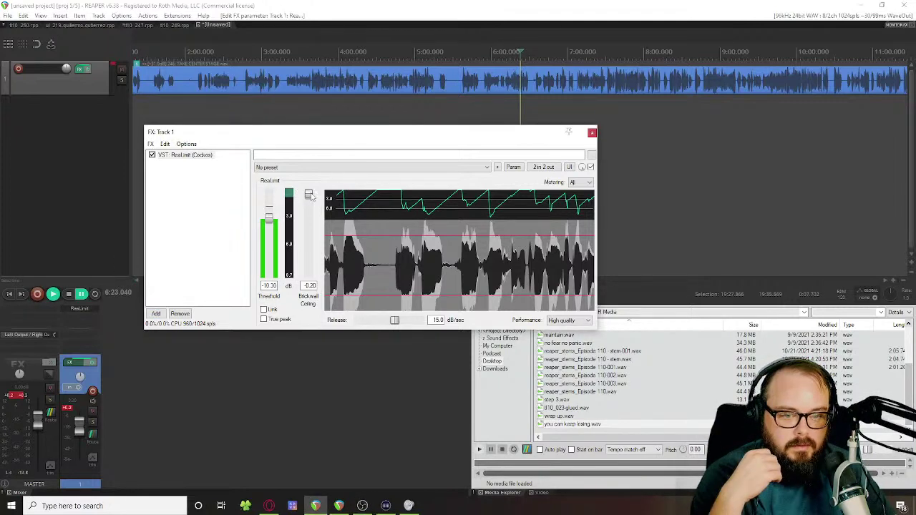
left_click_drag(309, 195, 314, 199)
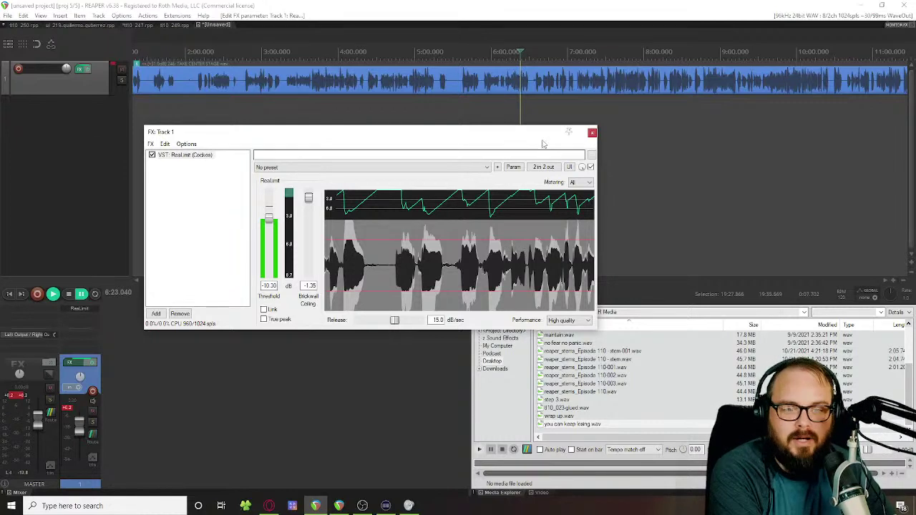
left_click(592, 134)
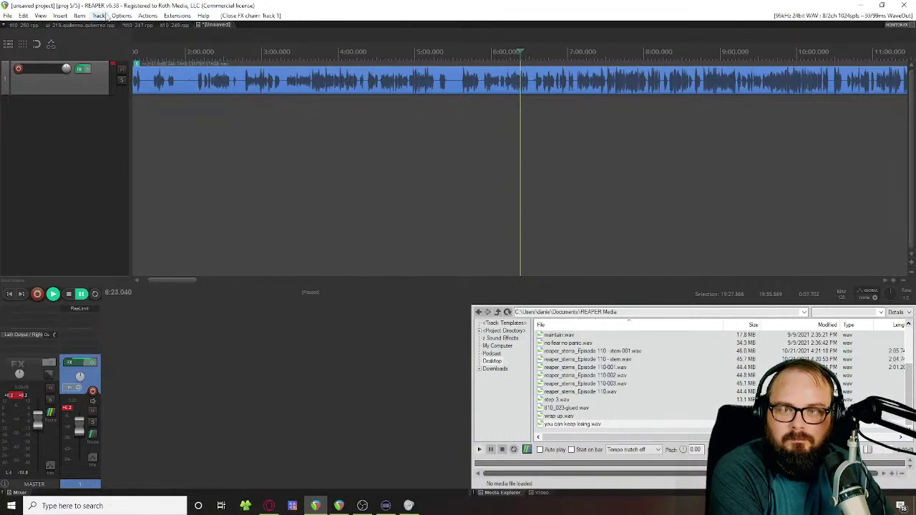
Step: Try the Default_4.0 theme and return to the Smooth_6_Windows theme
left_click(131, 18)
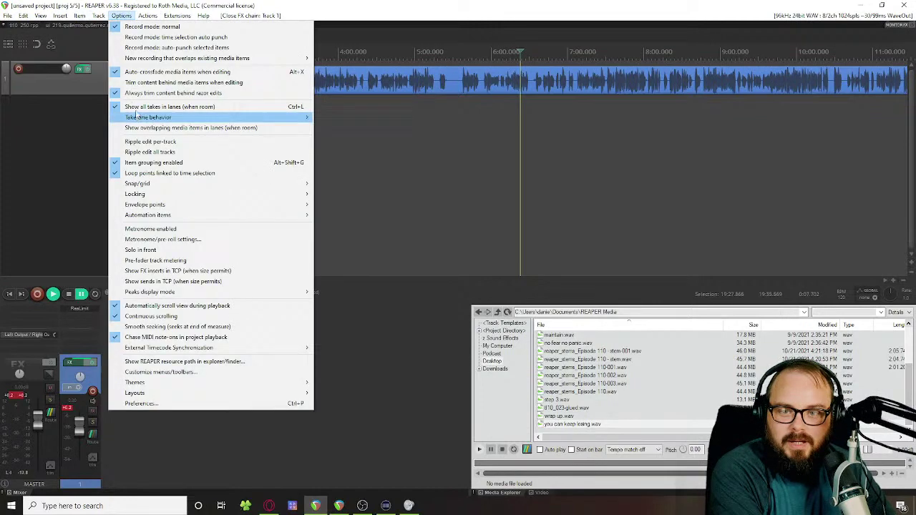
mouse_move(163, 383)
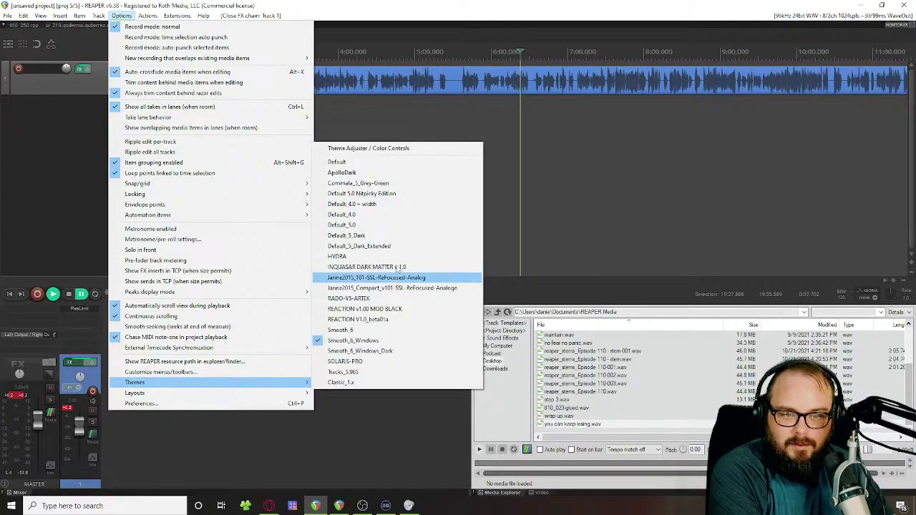
left_click(392, 214)
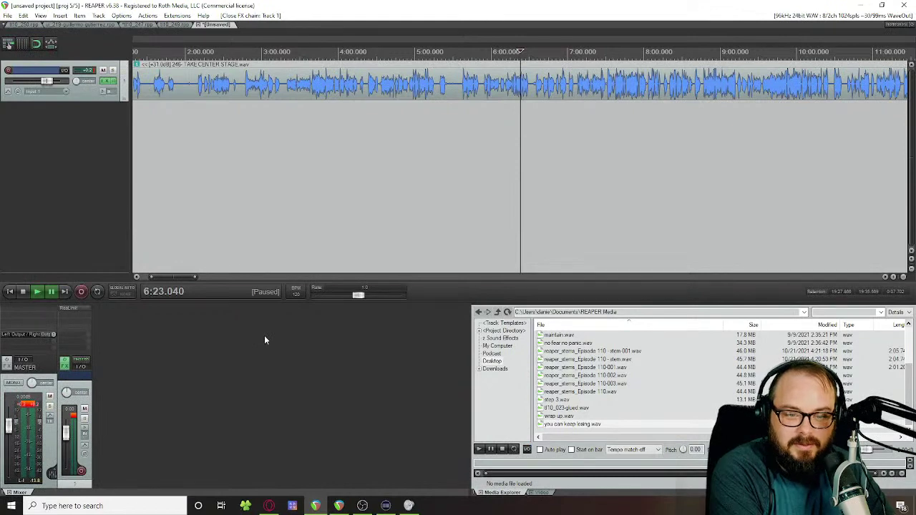
left_click(122, 15)
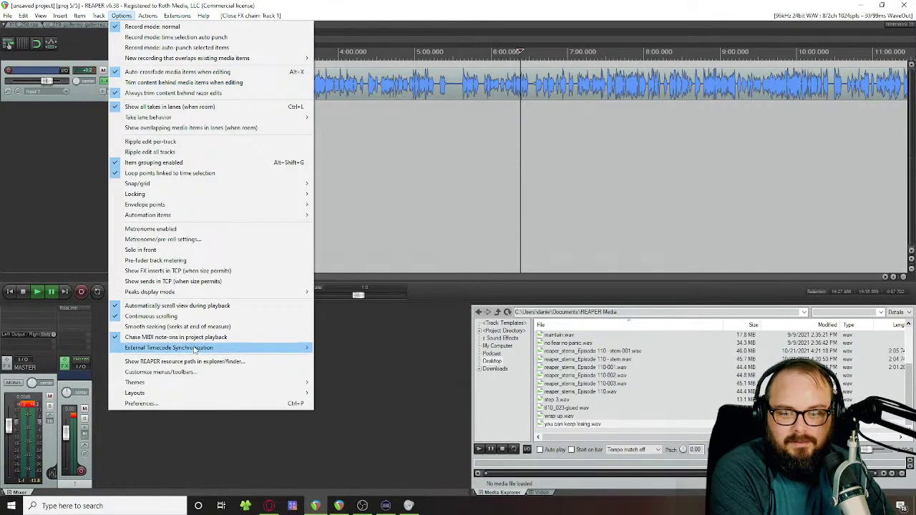
mouse_move(189, 382)
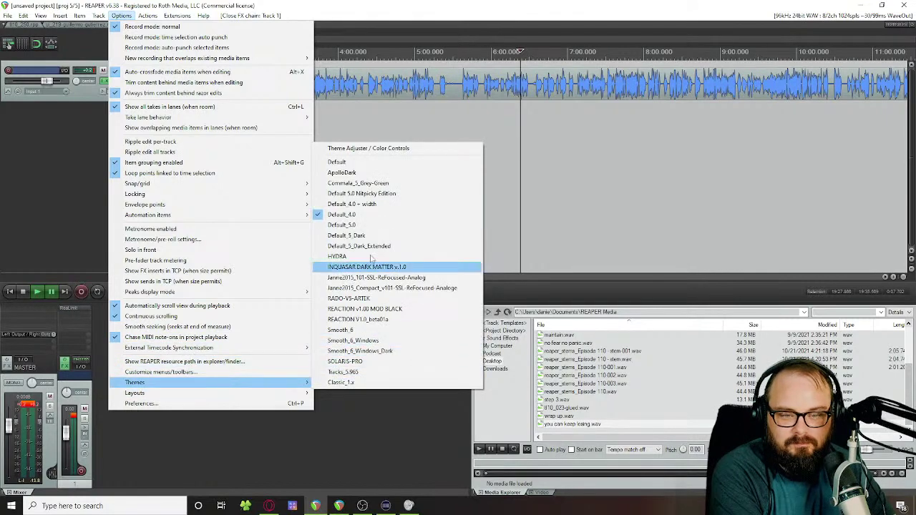
left_click(366, 340)
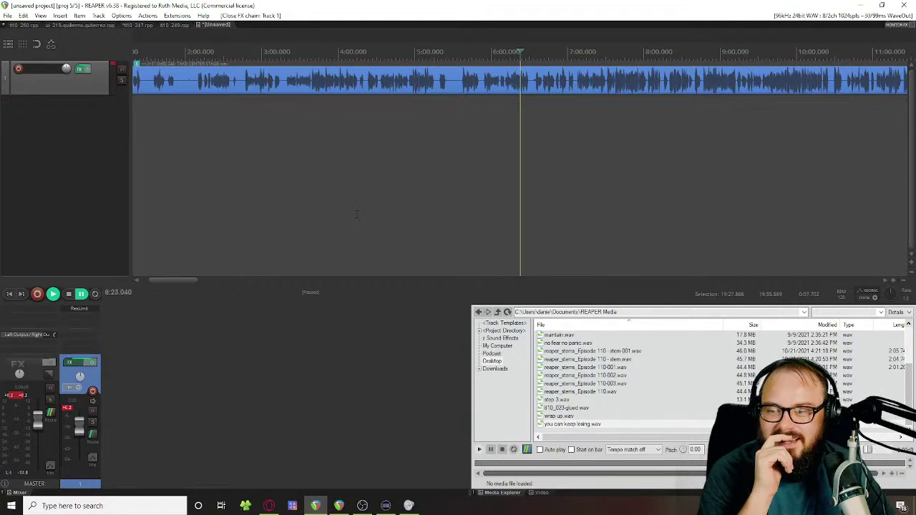
Step: Add the JS plug-in Loudness Meter Peak/RMS/LUFS (Cockos) after ReaLimit on track 1, and stop playback
left_click(83, 72)
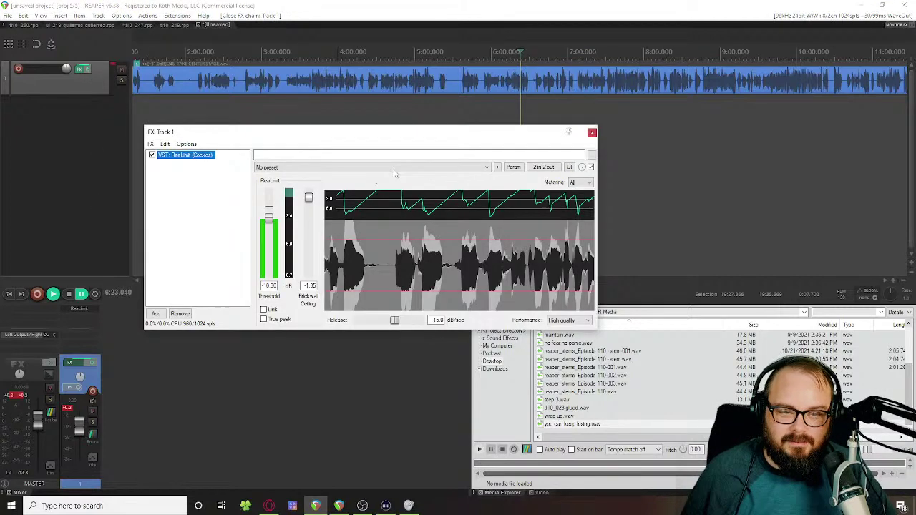
left_click(156, 314)
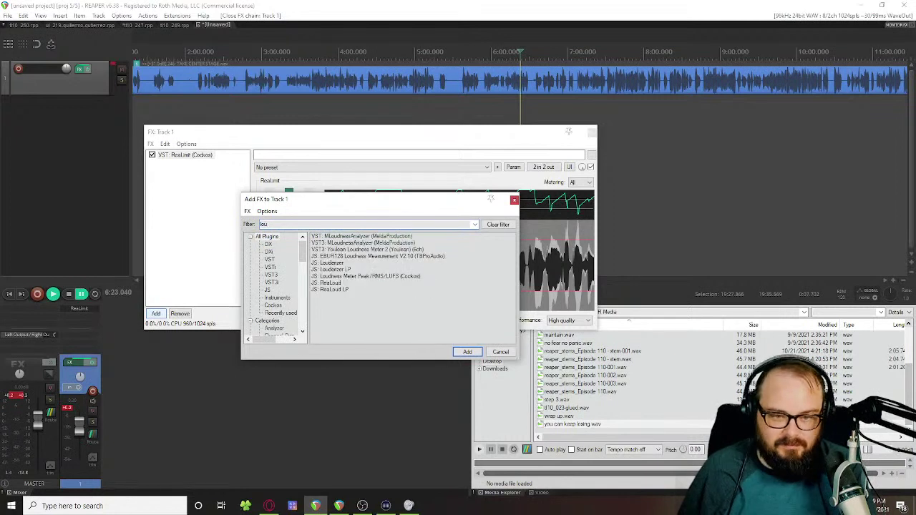
double_click(329, 276)
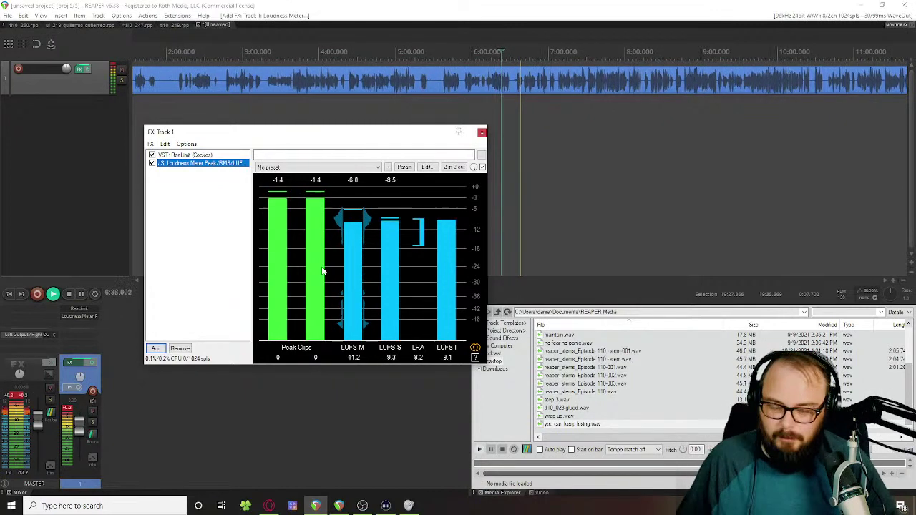
left_click(302, 425)
key("space")
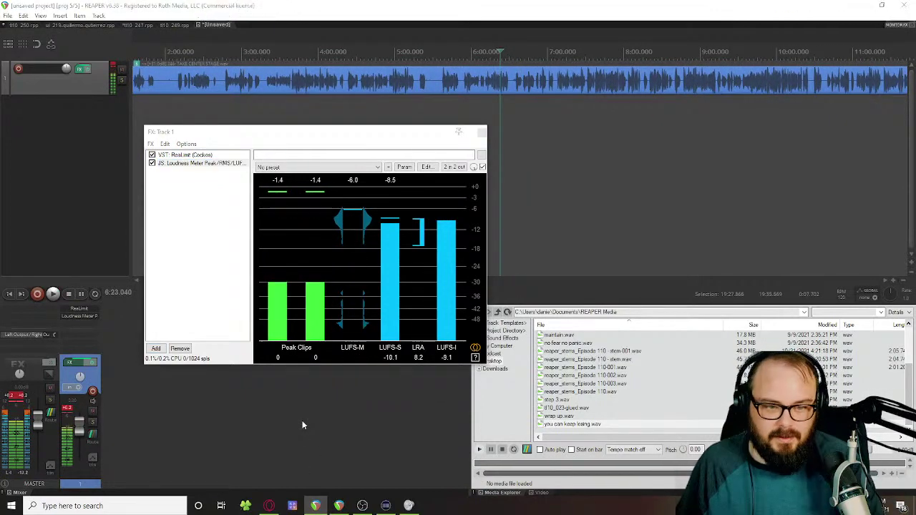
Step: Look at the Normalize/Limit option in the render settings without rendering, and play the recording from about 6:23 through the loudness meter
key("ctrl+alt+r")
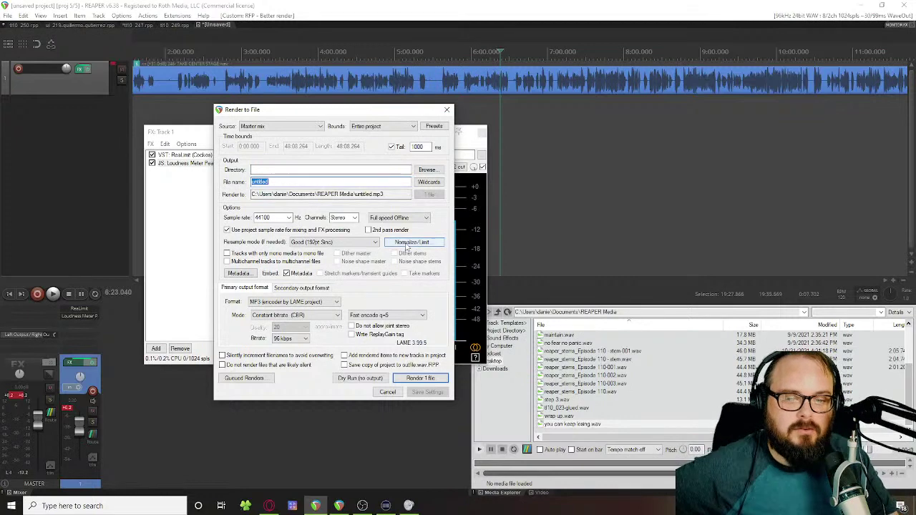
left_click(385, 394)
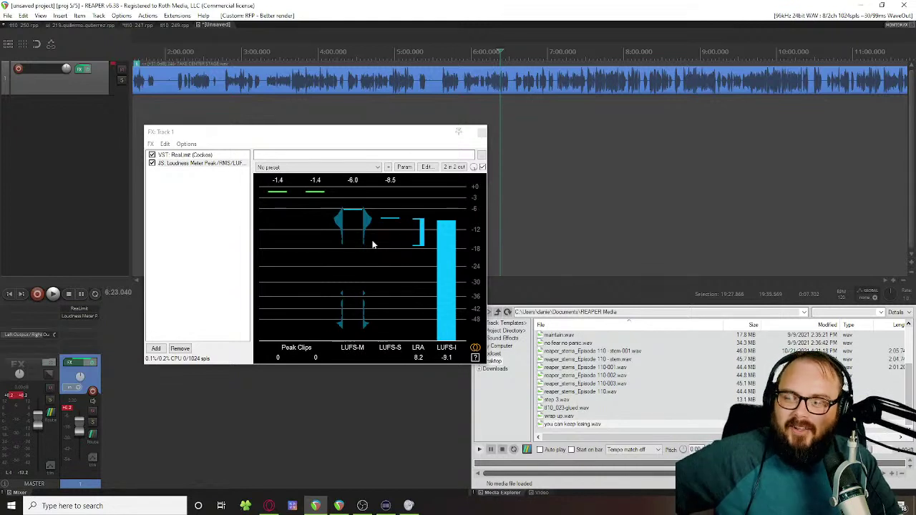
key("space")
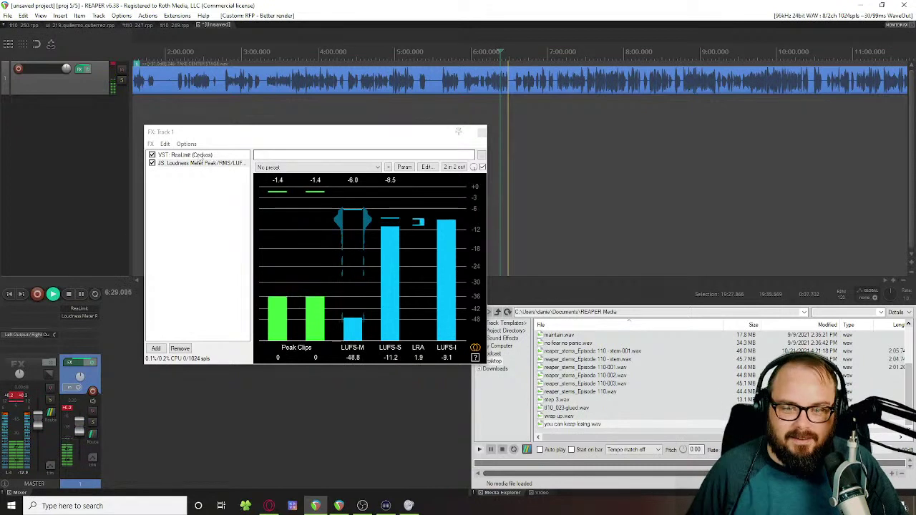
Step: Show ReaLimit in track 1's effects chain and look at its display options while the recording plays
left_click(359, 236)
key("Up")
right_click(428, 253)
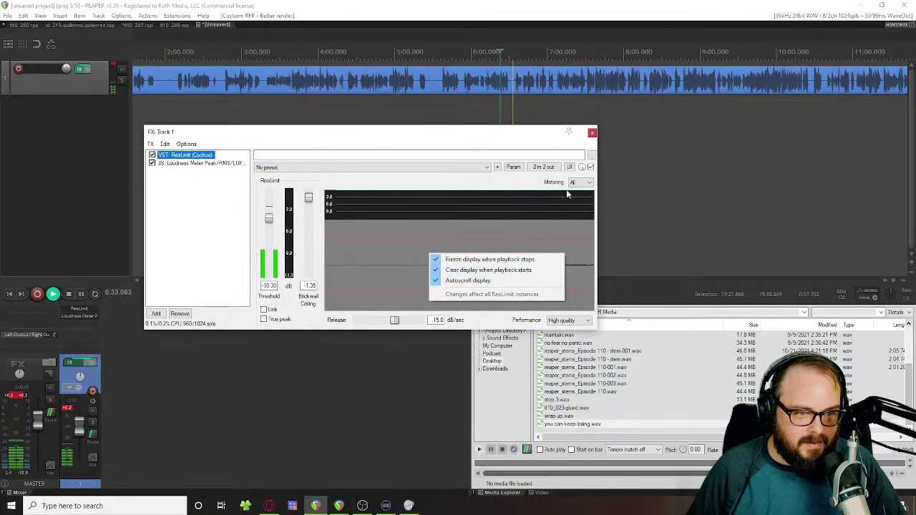
left_click(229, 260)
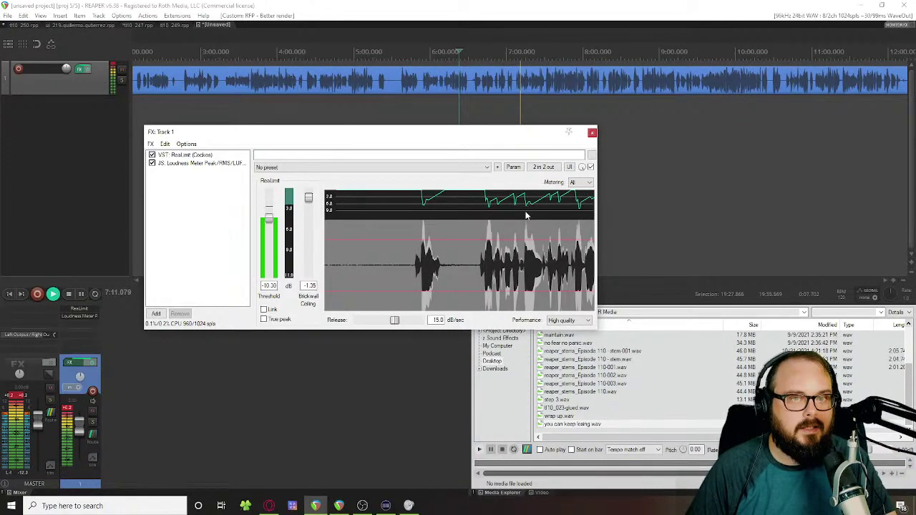
Step: Add the VST3 equalizer TDR Nova GE after the loudness meter on track 1 and set its analyzer source to Out
left_click(157, 313)
type("noa")
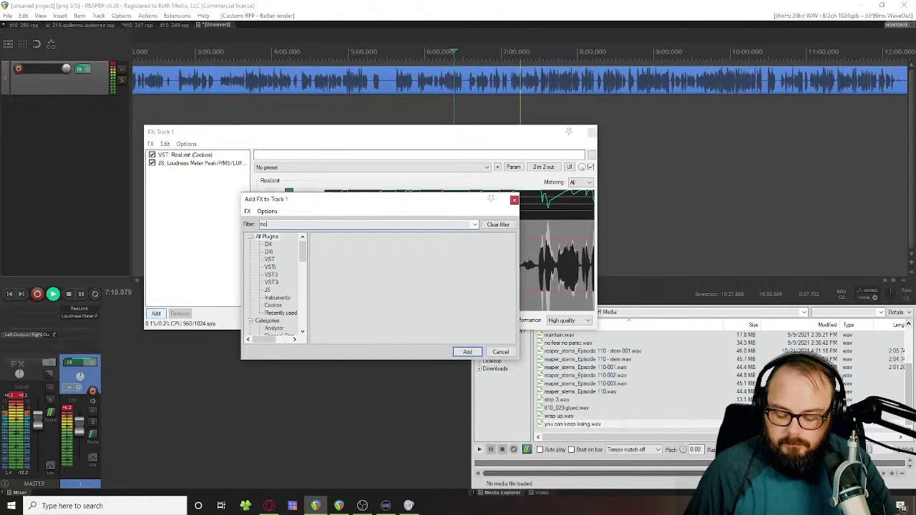
key("BackSpace")
type("va")
double_click(353, 243)
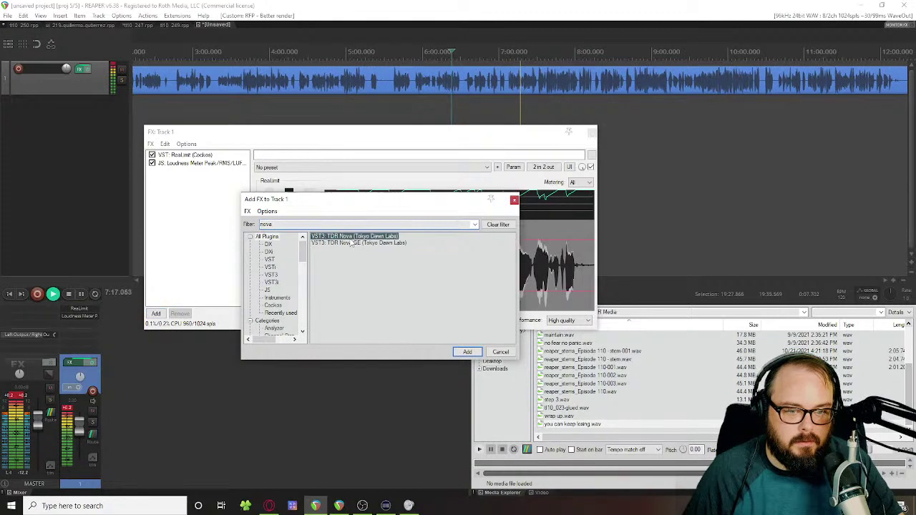
right_click(383, 242)
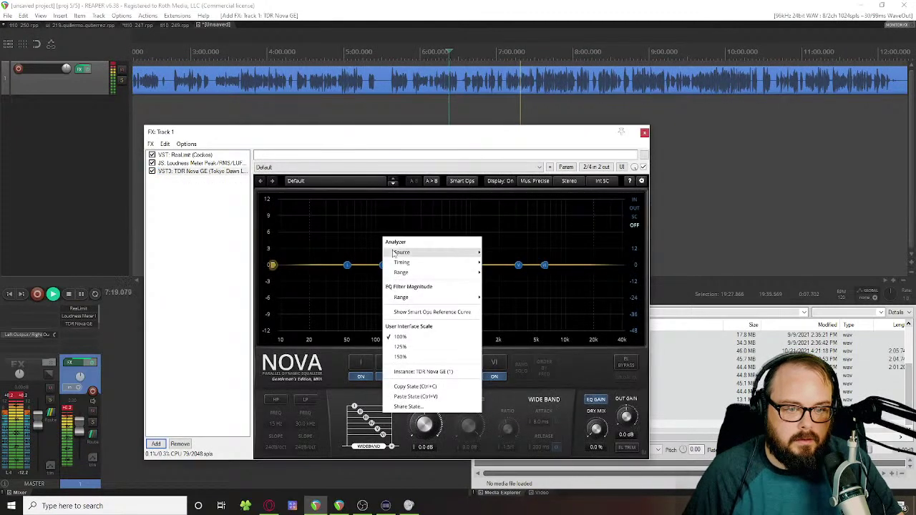
mouse_move(420, 255)
left_click(493, 264)
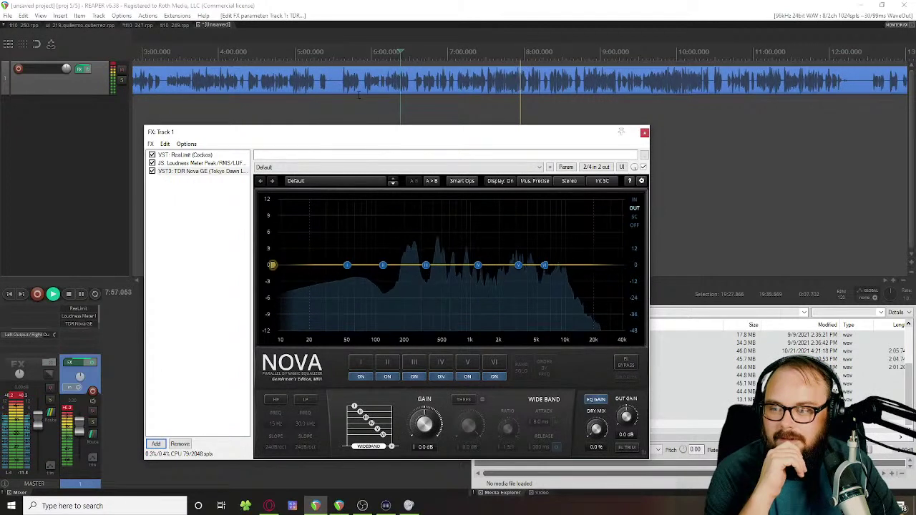
Step: Add the VST3 Scheps Omni Channel Mono (Waves) after TDR Nova GE and return to the ReaLimit display
left_click(156, 444)
type("sc")
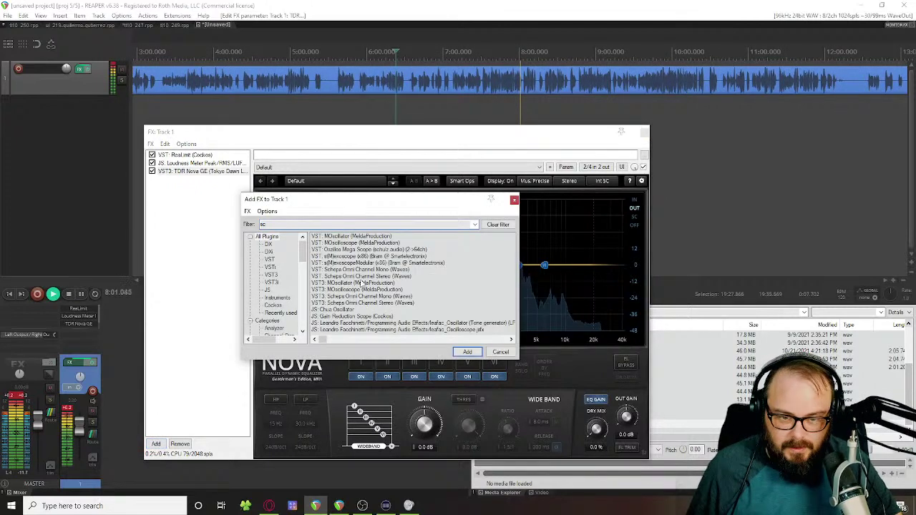
left_click(347, 298)
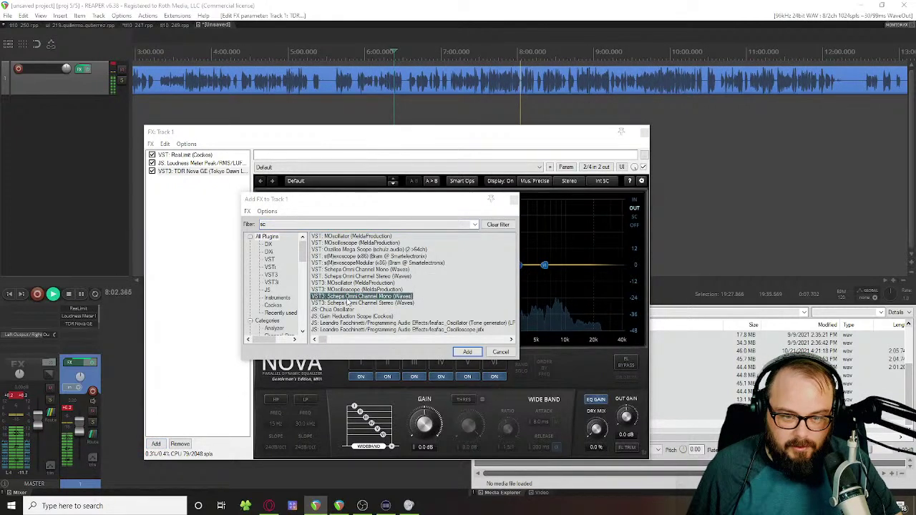
double_click(346, 298)
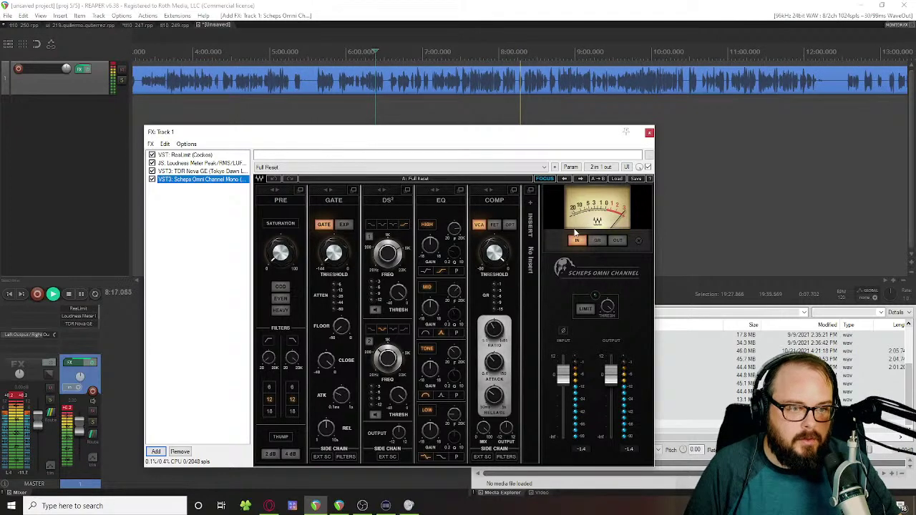
left_click(193, 163)
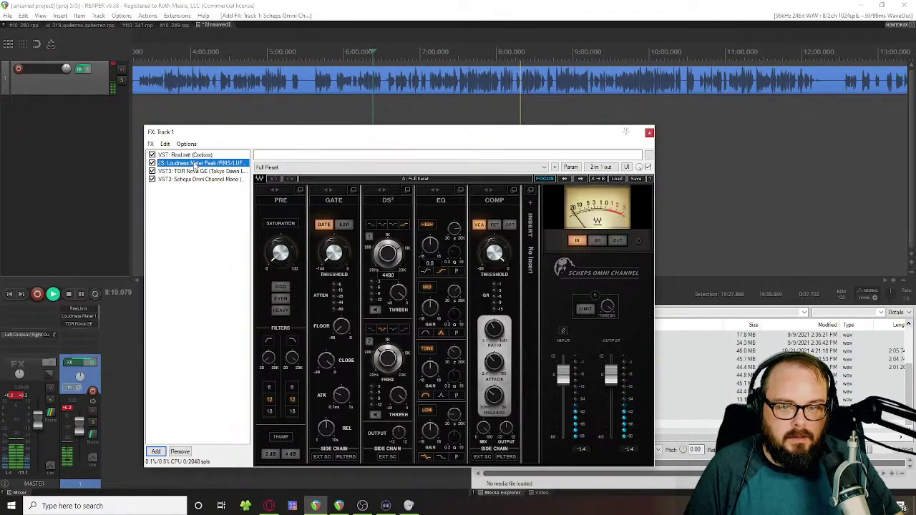
left_click(193, 155)
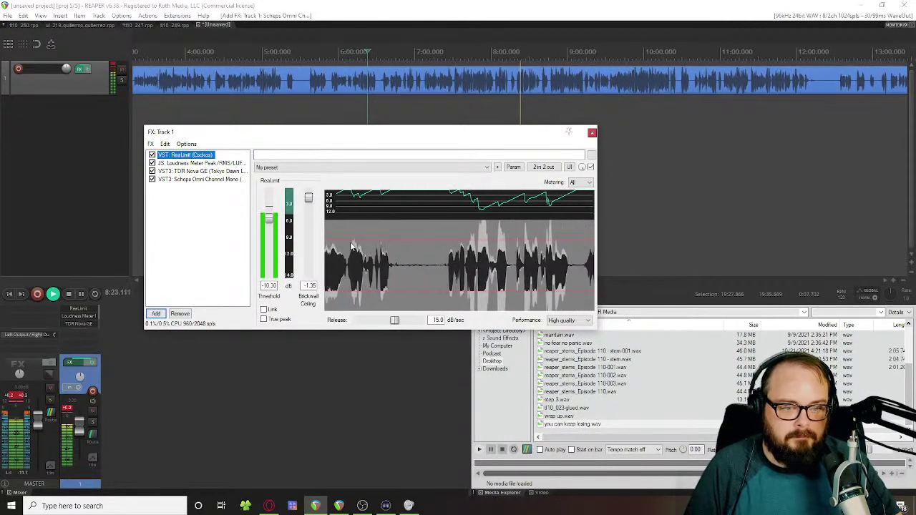
Step: Add the Unlimited (Sonic Anomaly) limiter at the end of track 1's chain and set its threshold to -4.5 dB
left_click(156, 313)
type("unlim")
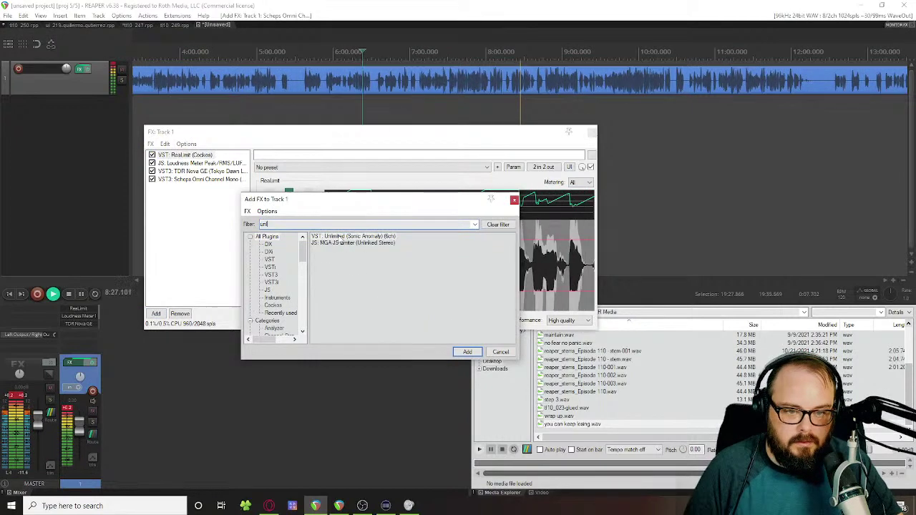
double_click(338, 237)
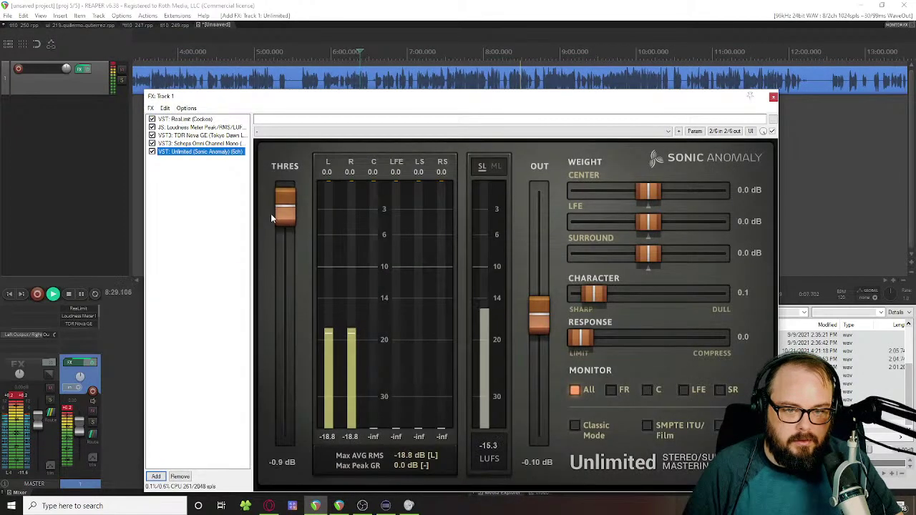
left_click_drag(285, 197, 285, 210)
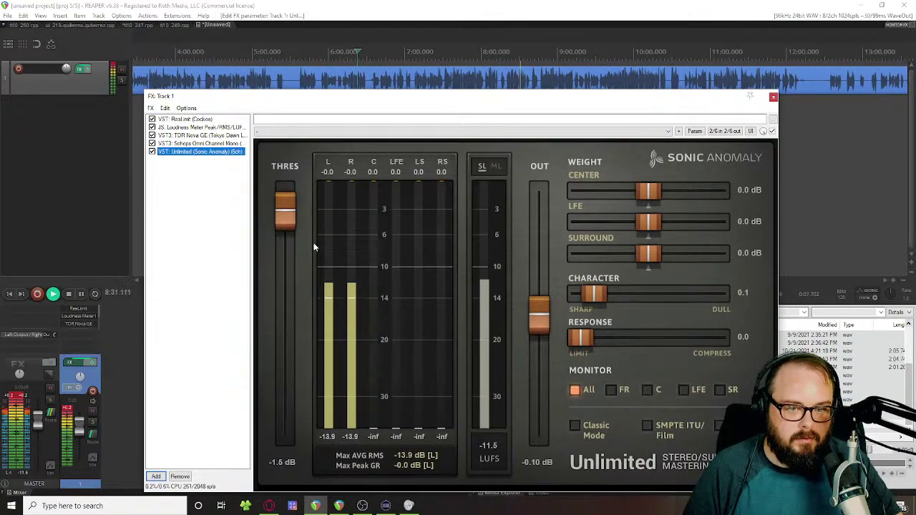
scroll(282, 227, "down", 2)
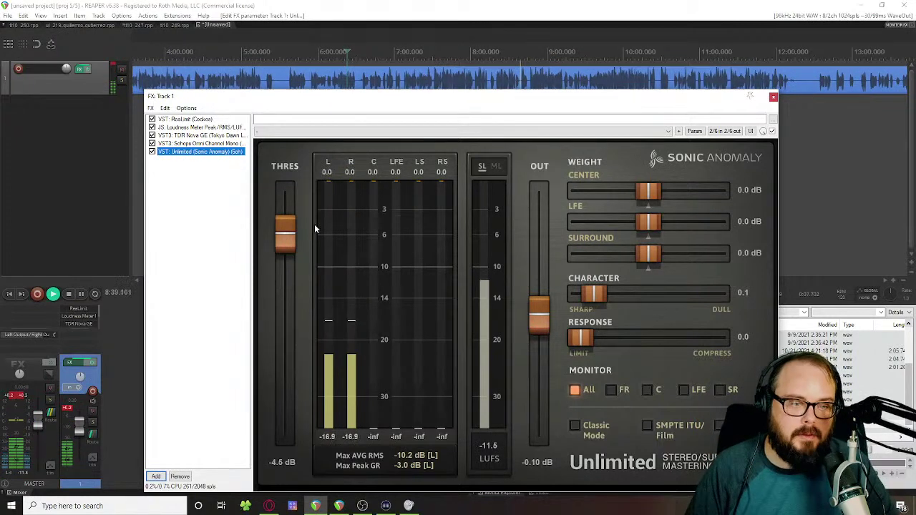
Step: Look through track 1's effects one by one, from ReaLimit down to Unlimited, while the recording plays
left_click(183, 119)
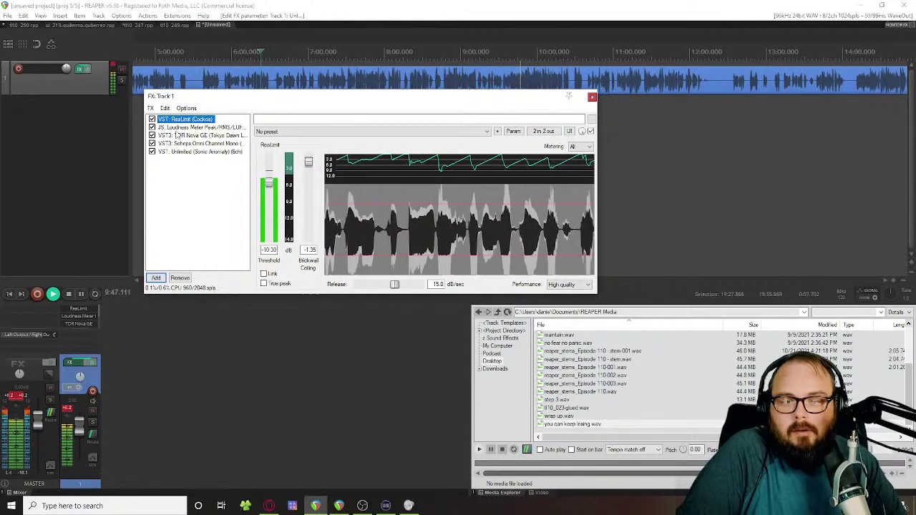
key("Down")
key("Down")
key("Down")
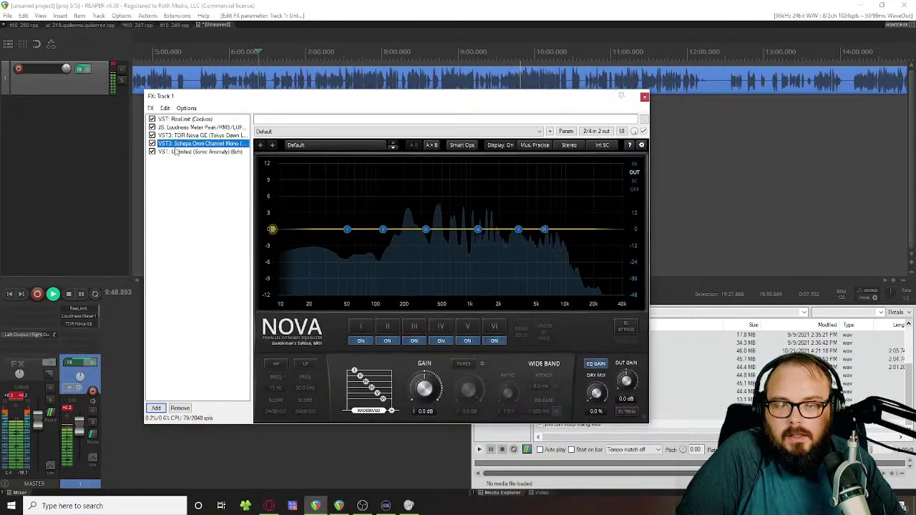
key("Down")
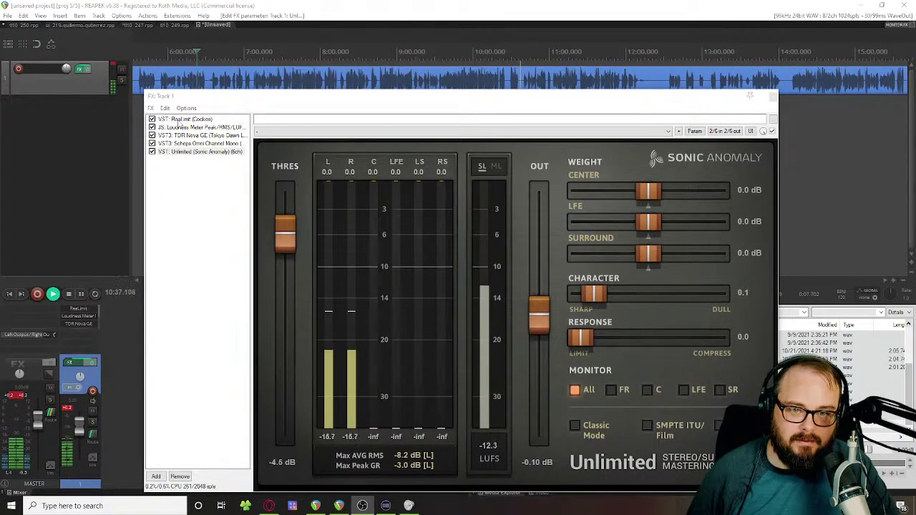
Step: Remove all effects from track 1's chain, from ReaLimit to Unlimited
left_click(186, 118)
key("ctrl+a")
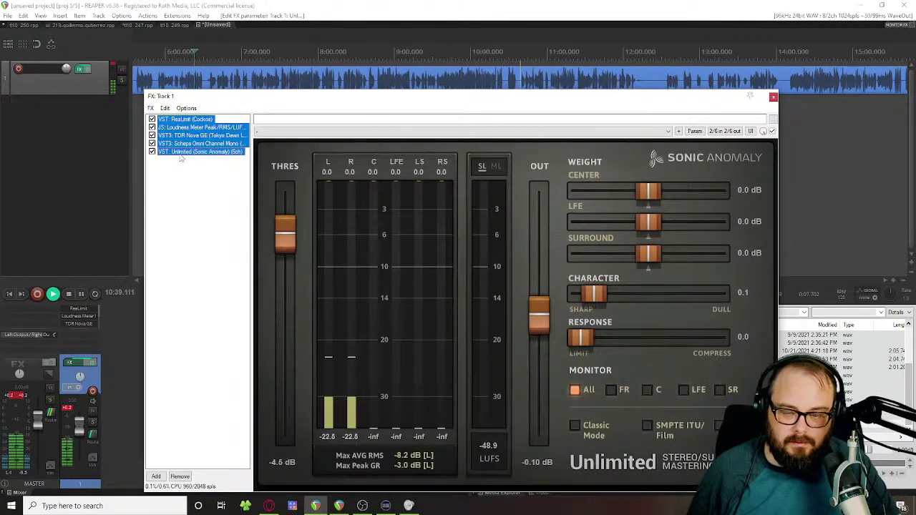
key("Delete")
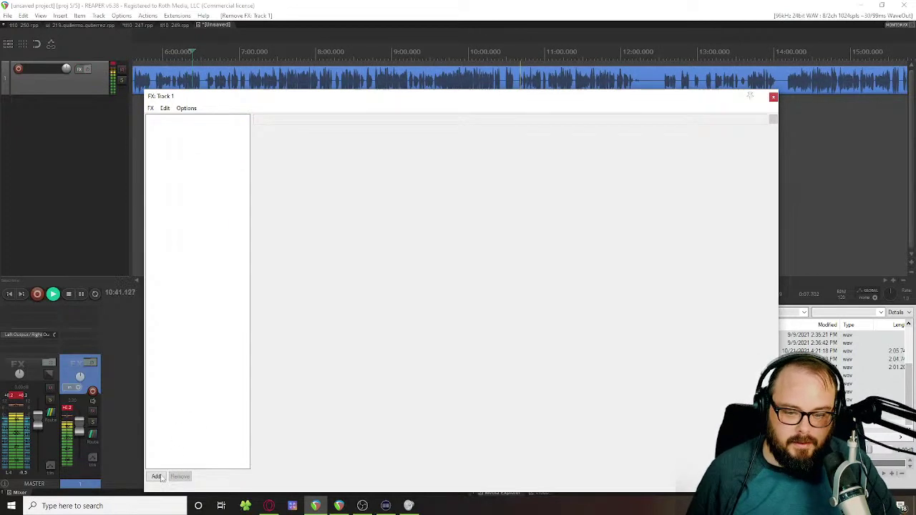
Step: Add the VST3 WLM Meter Mono (Waves) loudness meter to track 1's empty effects chain
left_click(156, 477)
type("wlm")
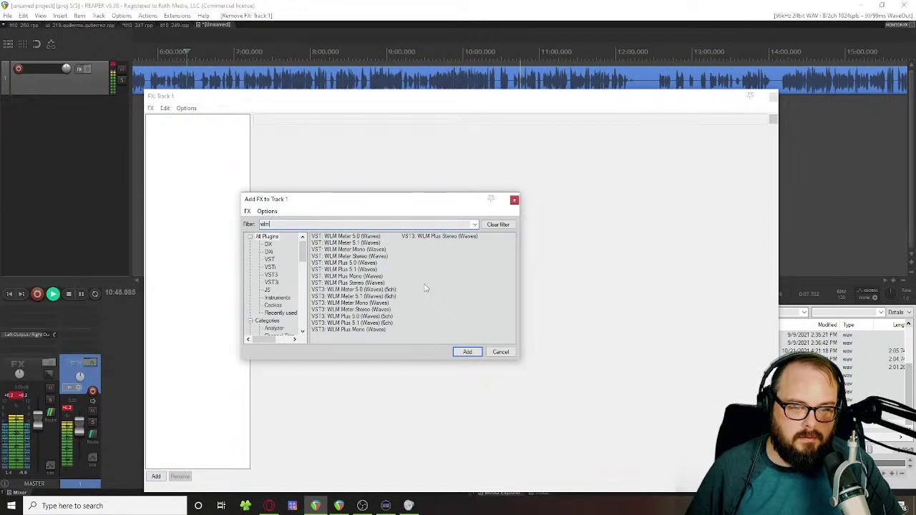
double_click(344, 303)
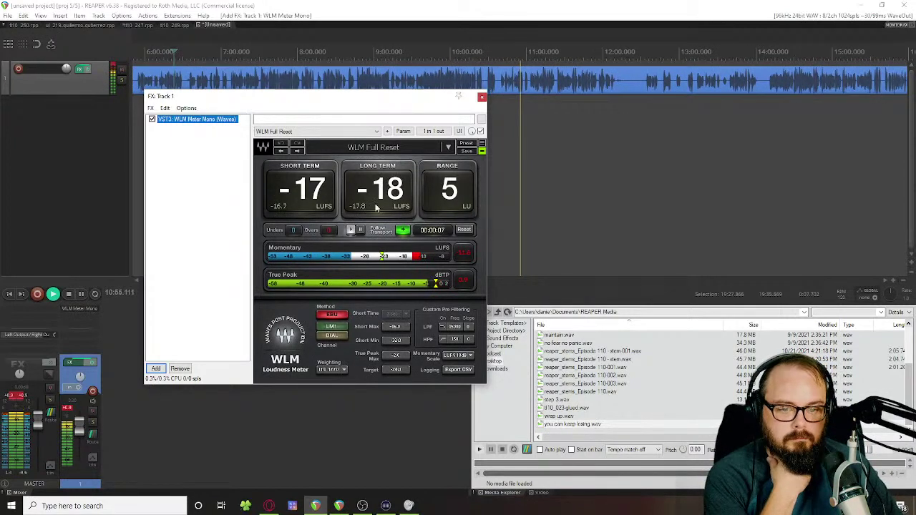
Step: Add Youlean Loudness Meter 2 after the WLM meter, postpone its update, and compare the two meters during playback
left_click(157, 368)
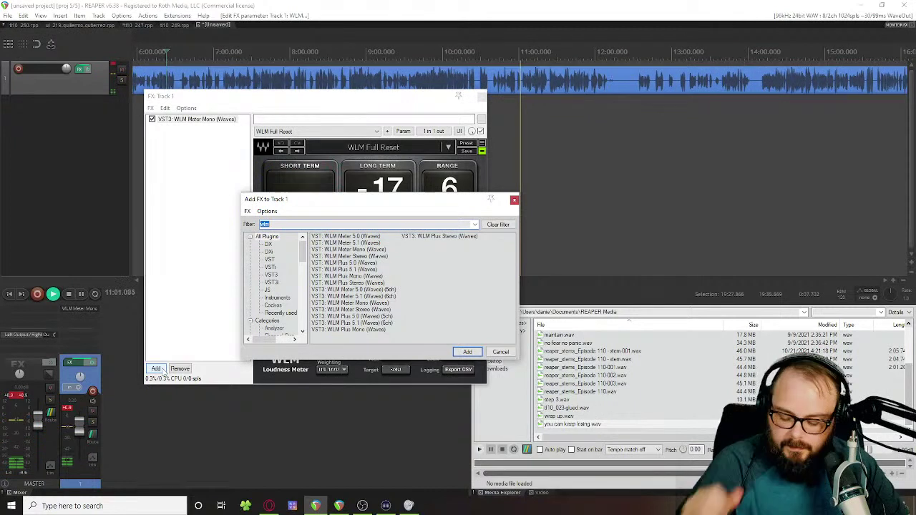
type("youlean")
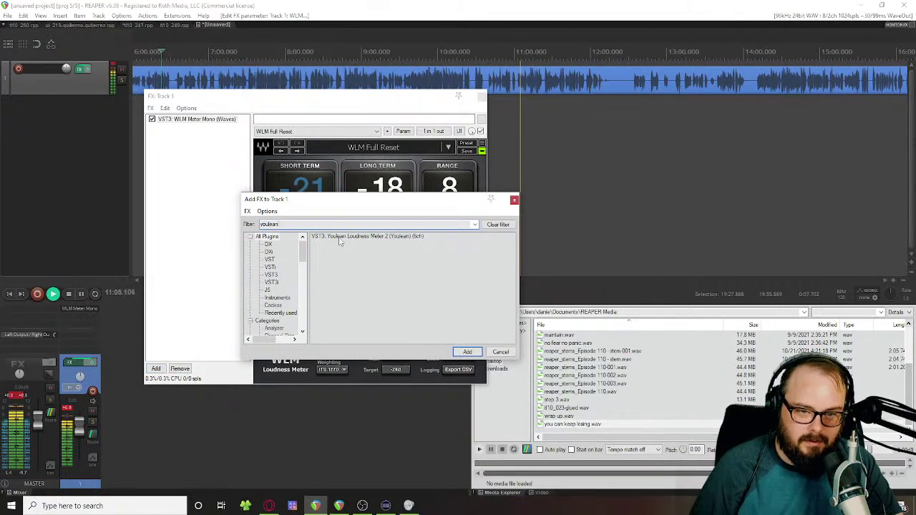
double_click(340, 238)
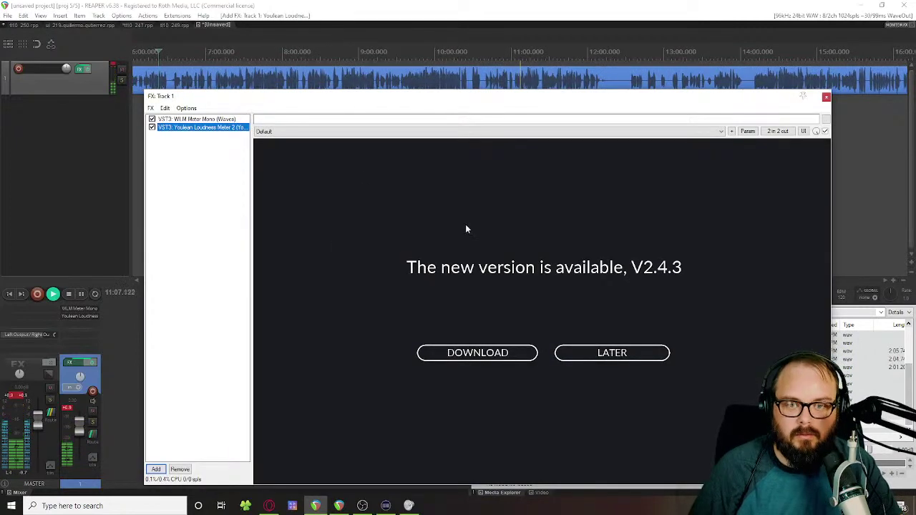
left_click(587, 353)
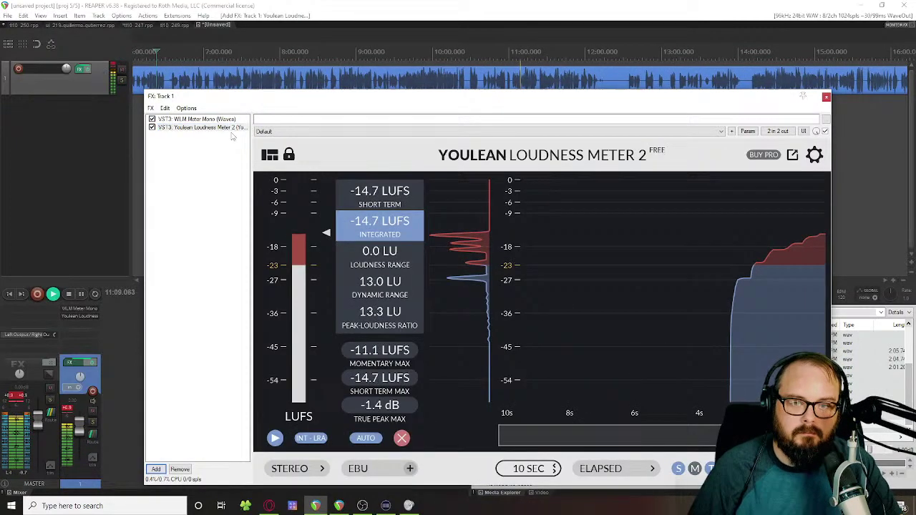
left_click(194, 119)
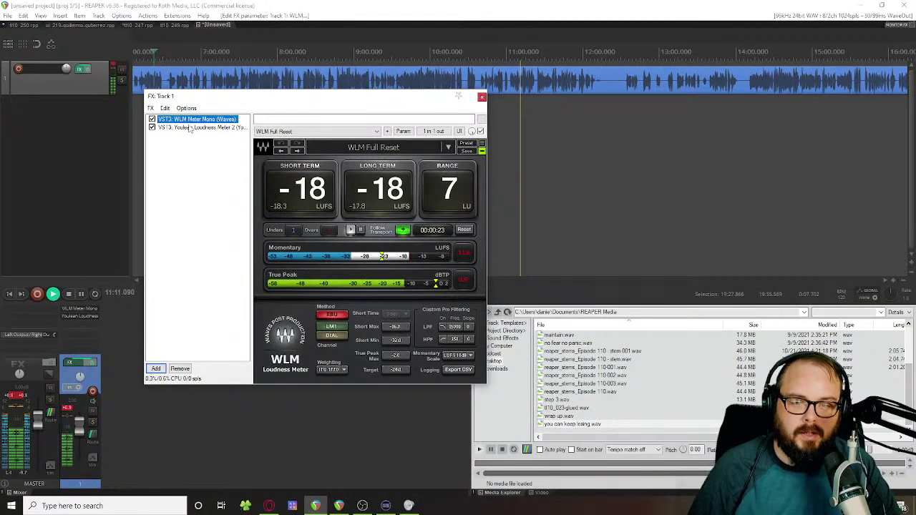
left_click(193, 127)
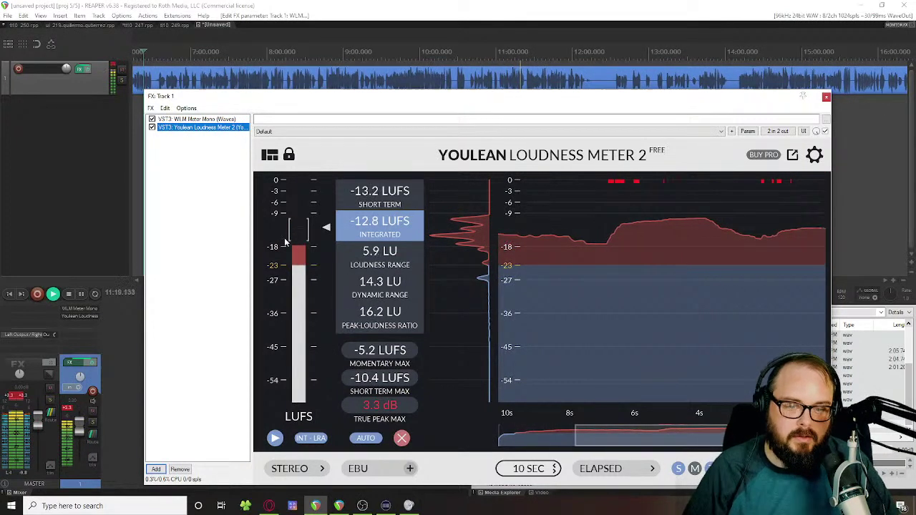
Step: Add the JS Loudness Meter Peak/RMS/LUFS (Cockos) after the Youlean meter and return to the WLM Meter Mono display
left_click(156, 468)
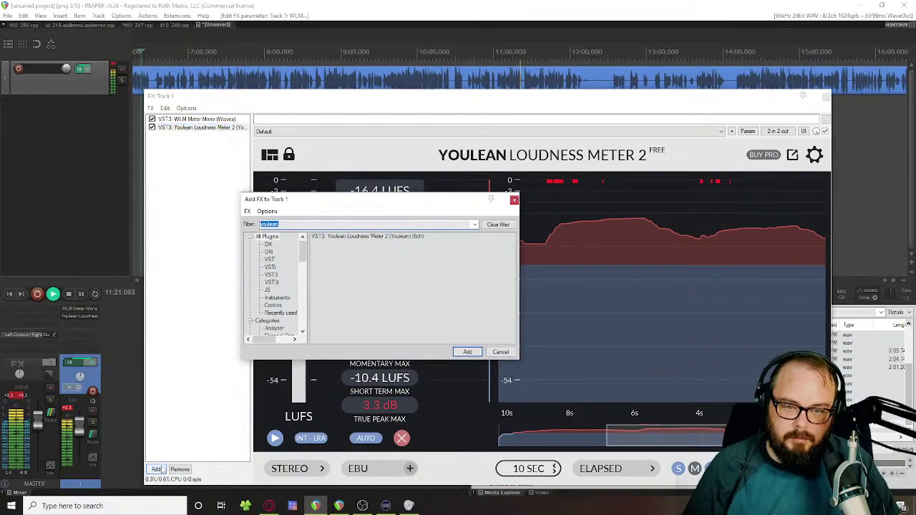
type("loudn")
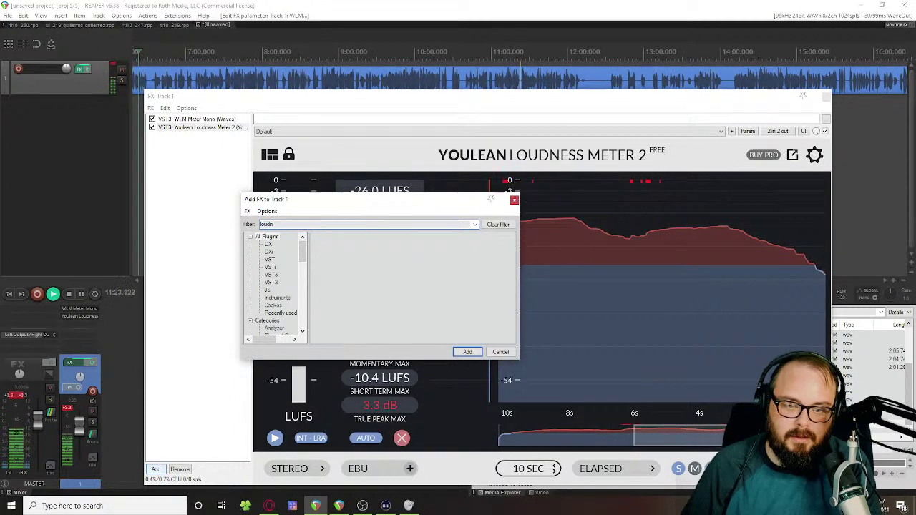
type("ess")
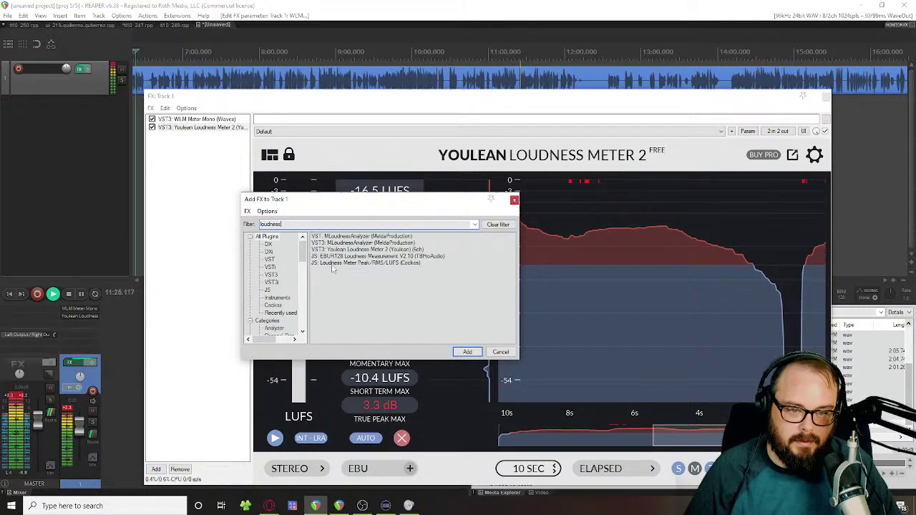
double_click(333, 262)
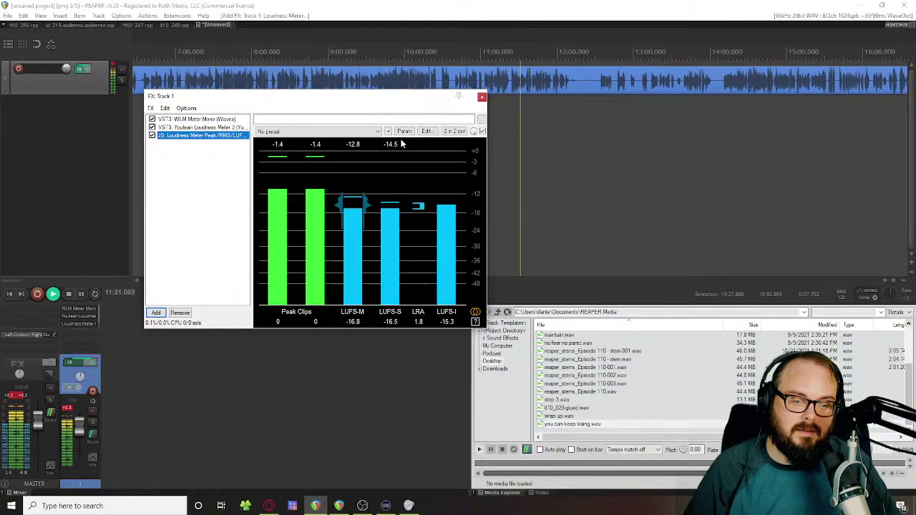
left_click_drag(400, 97, 418, 156)
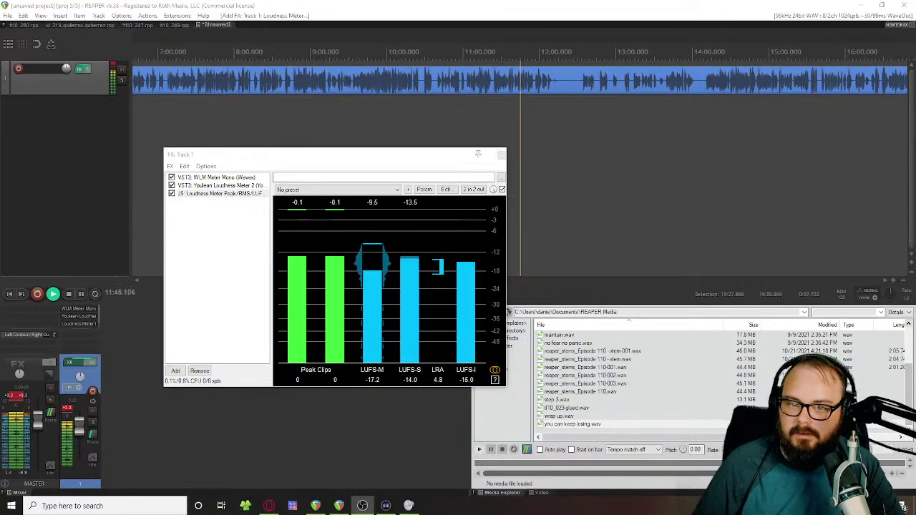
left_click(236, 177, "shift")
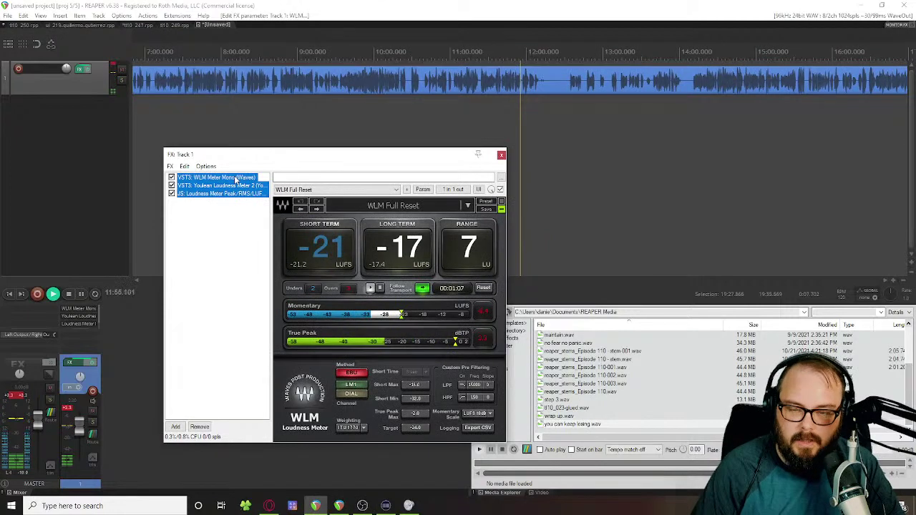
left_click(236, 177)
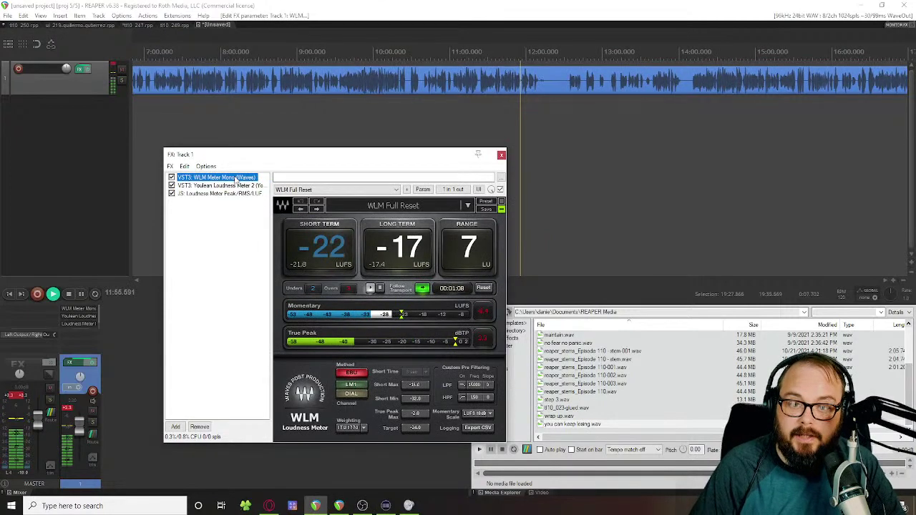
Step: Remove all three loudness meters from track 1's effects chain, stop playback and close the chain window
left_click(215, 194, "shift")
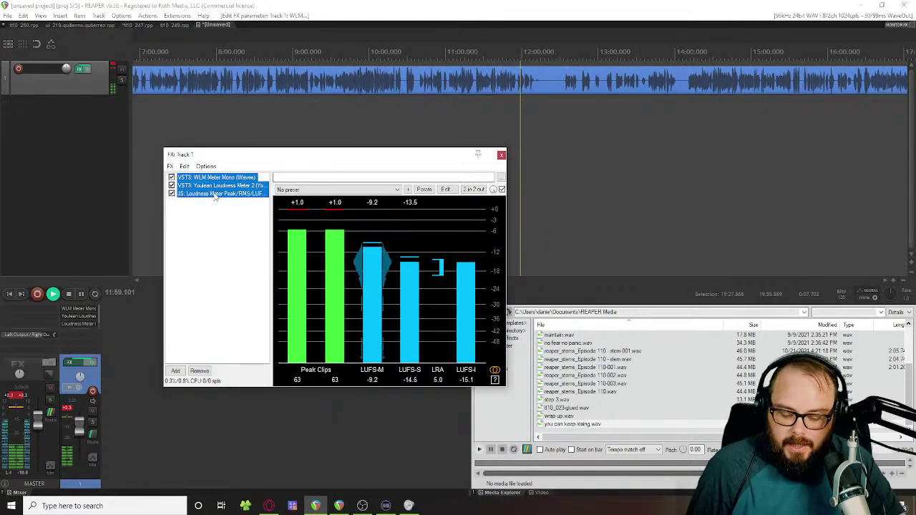
key("Delete")
key("space")
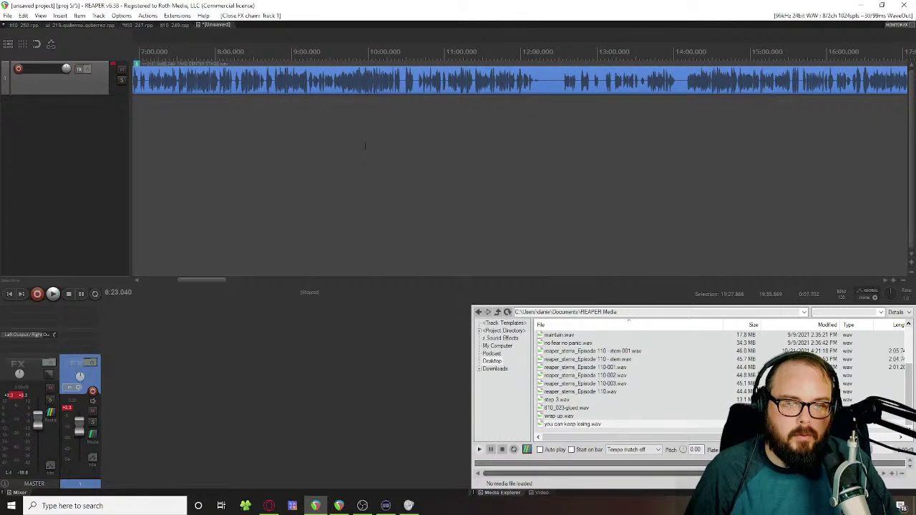
left_click(501, 154)
Step: Make a time selection from about 8:48 to 11:35 on the podcast track and briefly play audio inside it
left_click_drag(277, 158, 489, 93)
key("r")
left_click(429, 183)
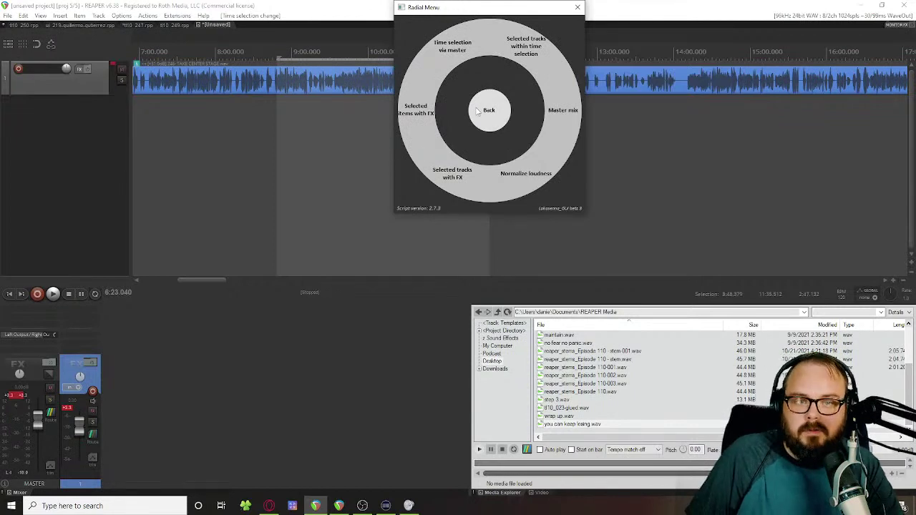
left_click(308, 118)
key("space")
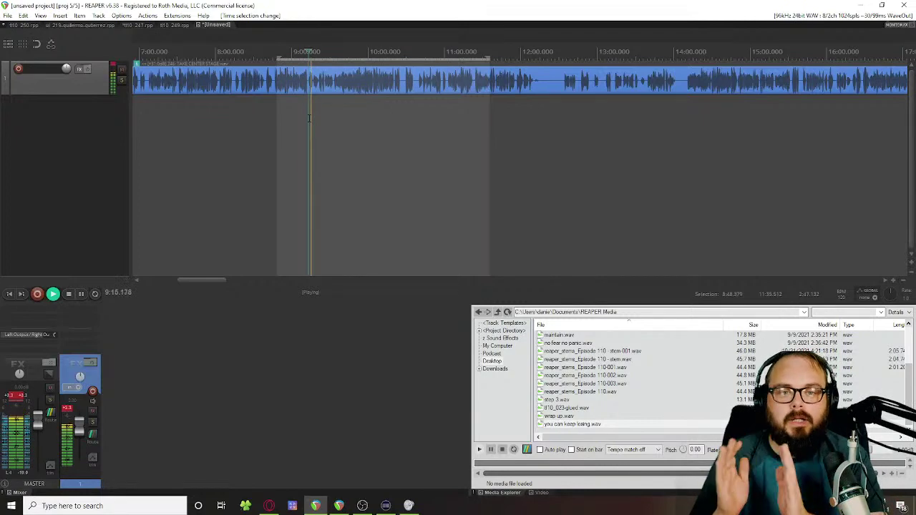
key("space")
Step: Calculate the loudness of the time selection via the master with a dry-run render, then close the report
key("grave")
left_click(380, 116)
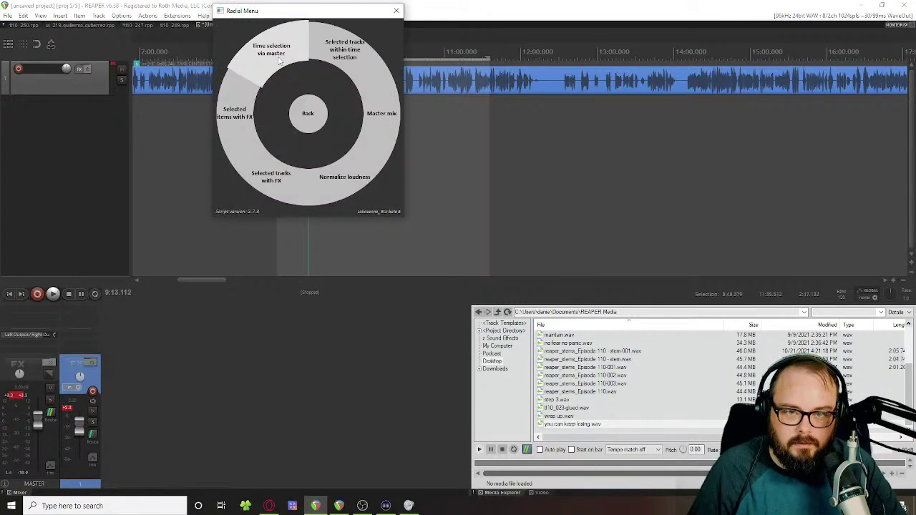
left_click(271, 48)
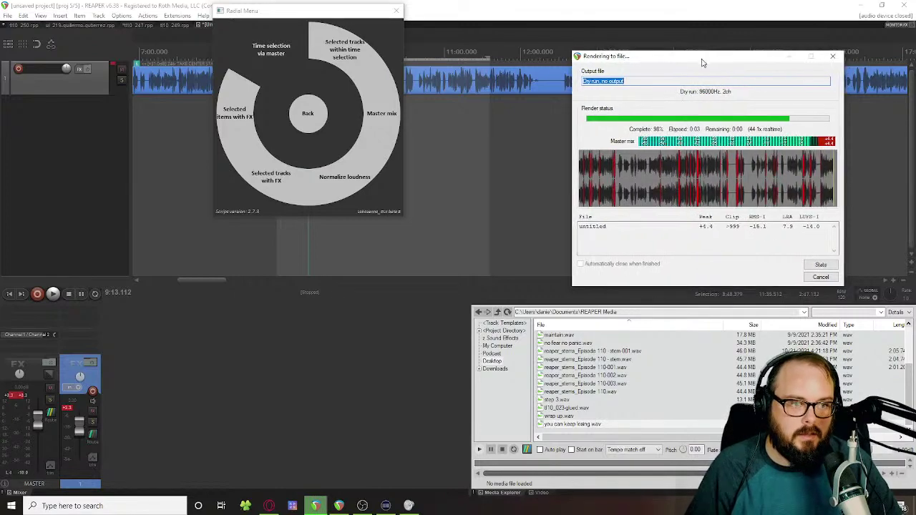
left_click_drag(715, 65, 540, 26)
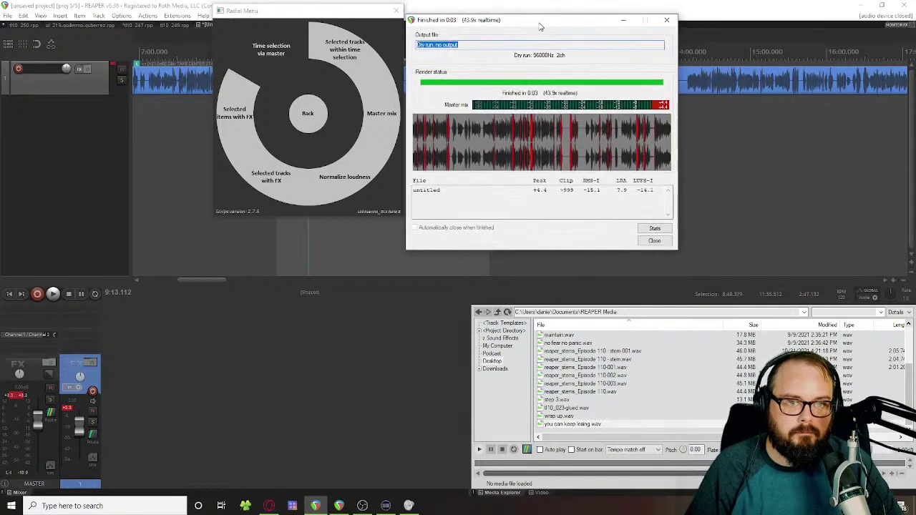
left_click(655, 241)
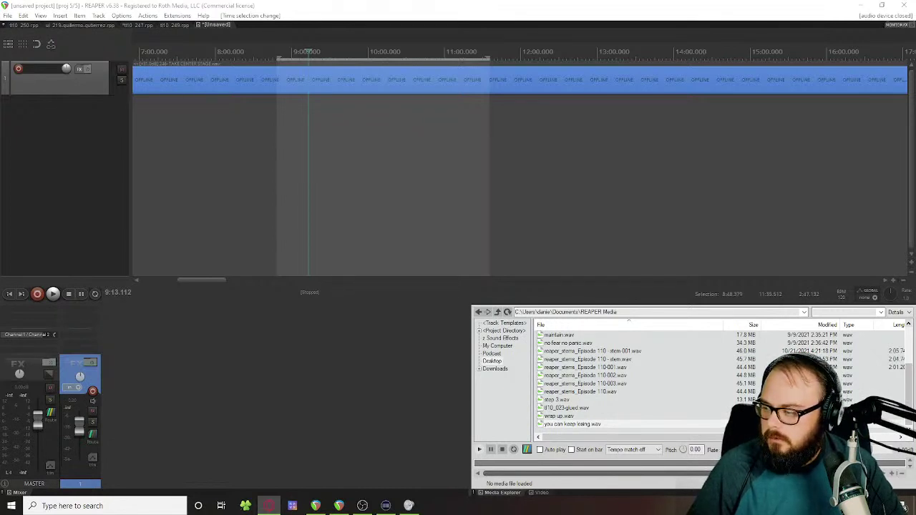
key("alt+Tab")
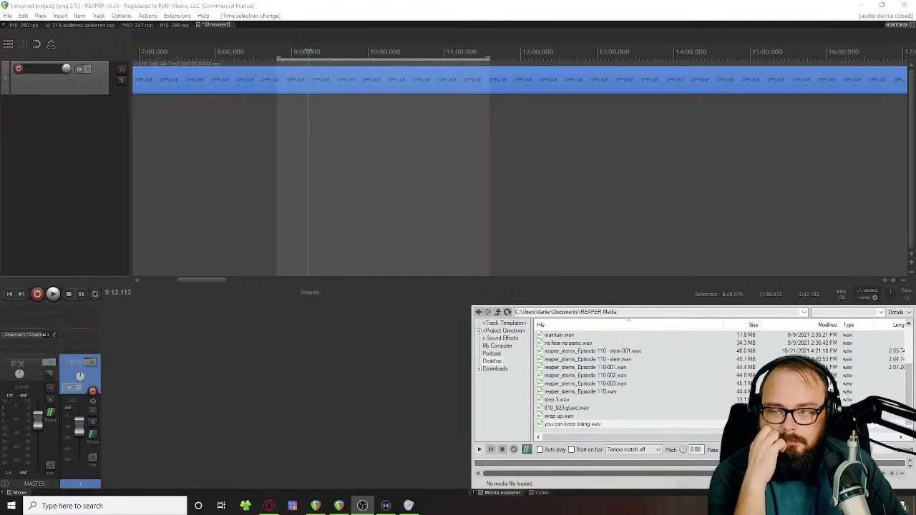
key("alt+Tab")
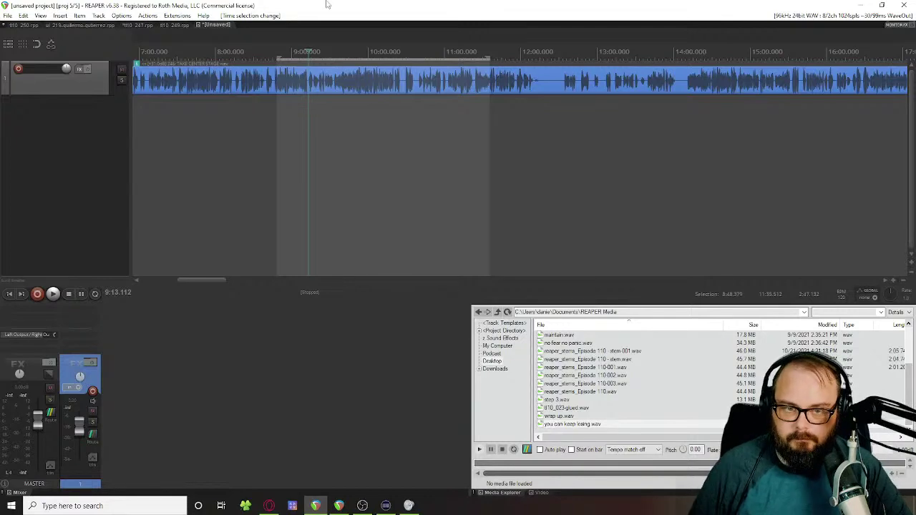
key("grave")
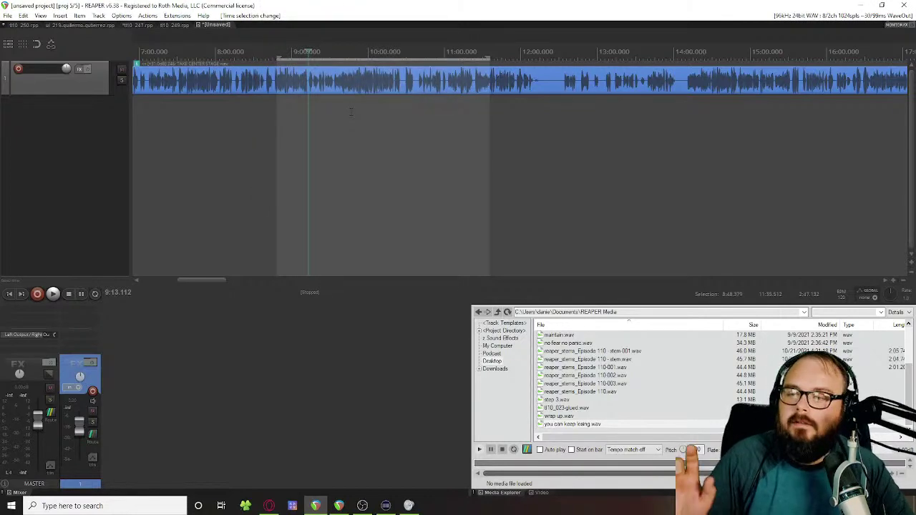
Step: Repeat the dry-run loudness calculation of the time selection via the master, examine its statistics and close the report
key("grave")
left_click(315, 165)
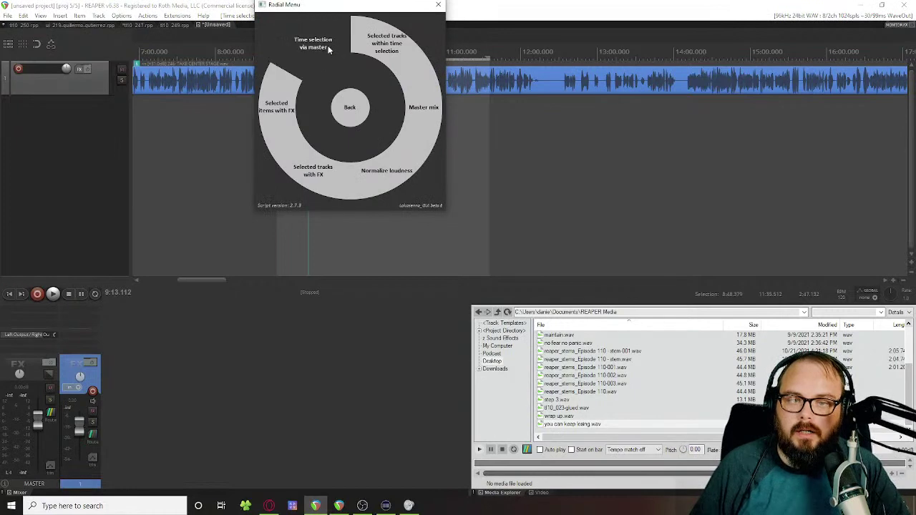
left_click(313, 44)
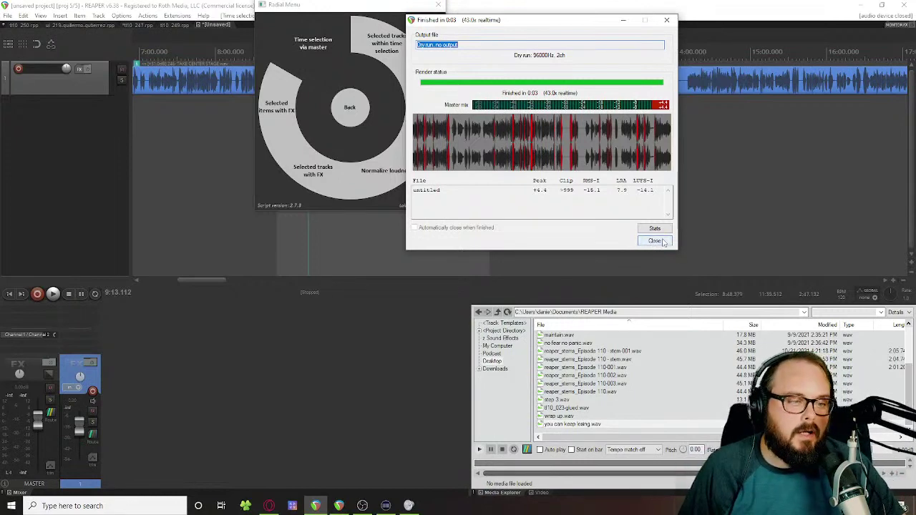
left_click(655, 241)
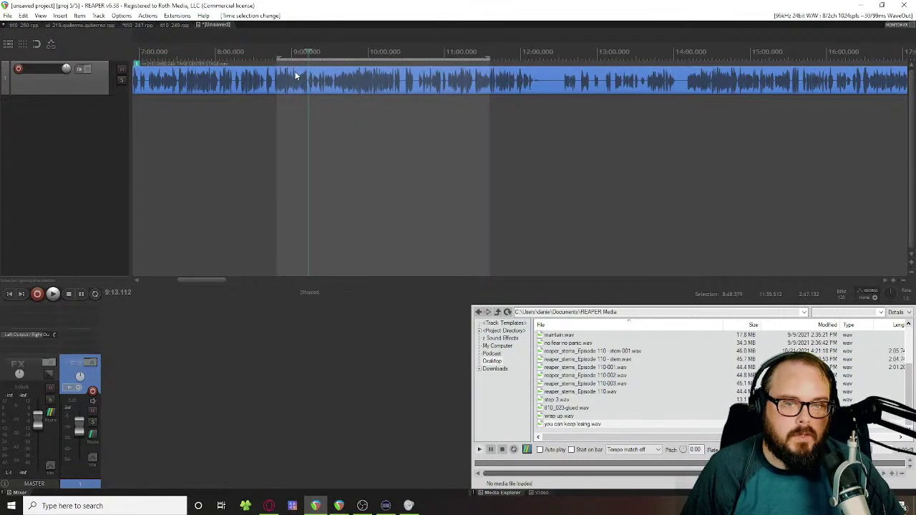
Step: Examine the Loudness Tools options in the radial menu, selecting the podcast item on track 1 along the way
left_click(283, 37)
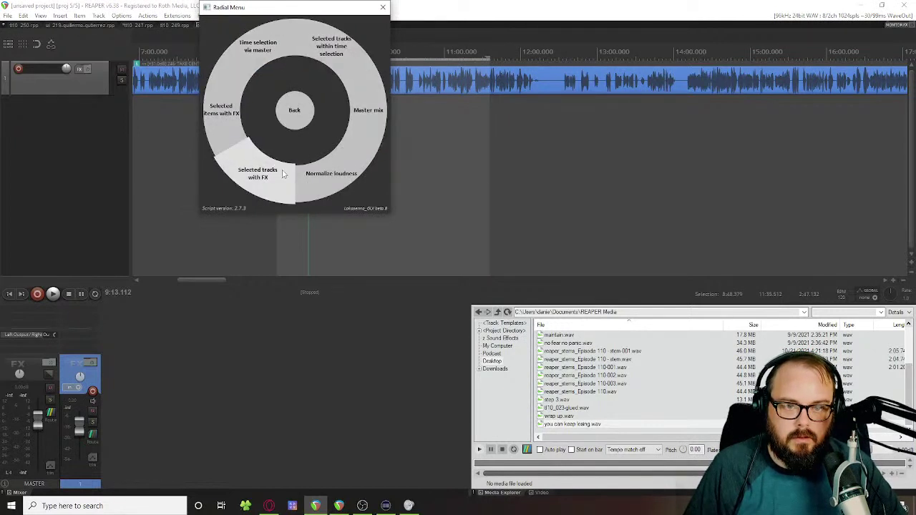
left_click(344, 49)
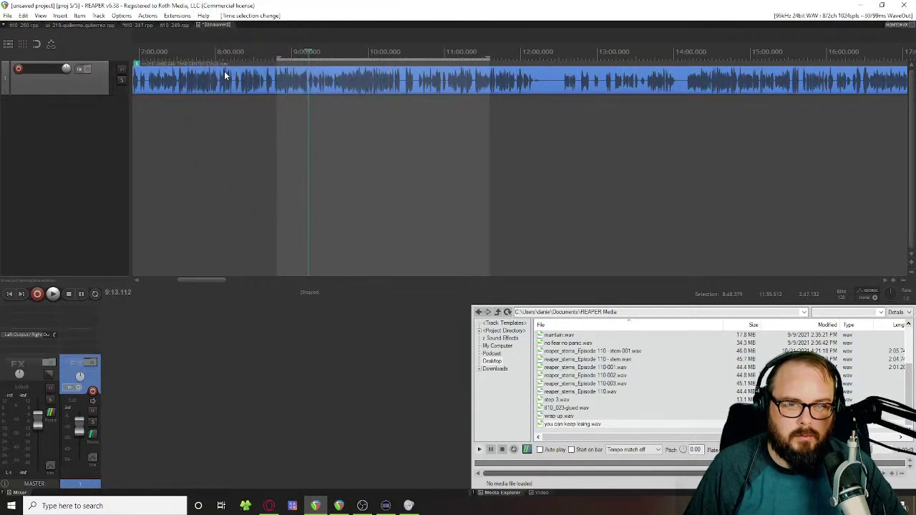
left_click(226, 76)
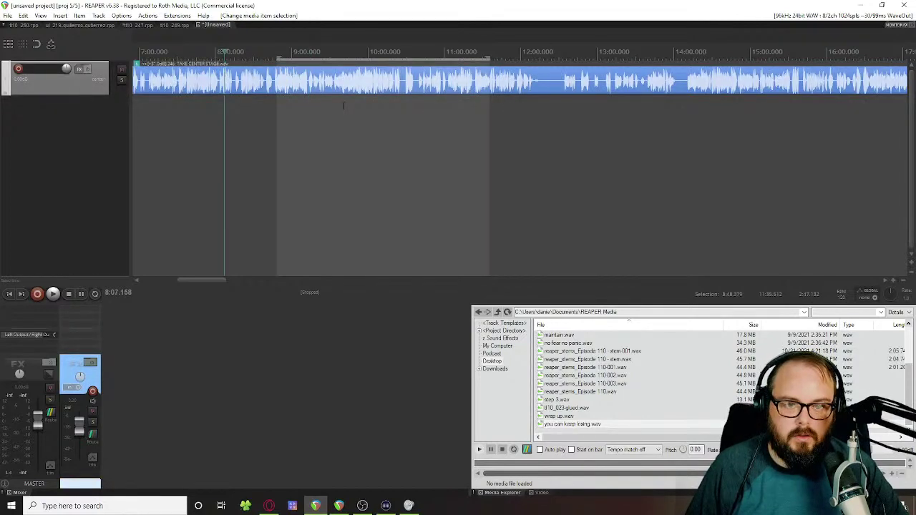
key("grave")
left_click(308, 58)
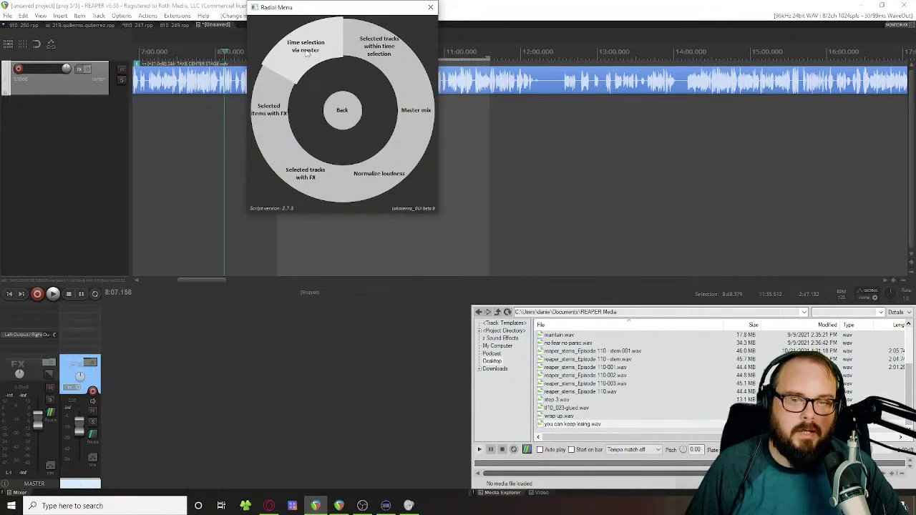
left_click(307, 57)
Step: Set the time selection to about 8:45 to 15:06 and calculate its loudness via the master with a dry-run render
left_click_drag(274, 100, 757, 101)
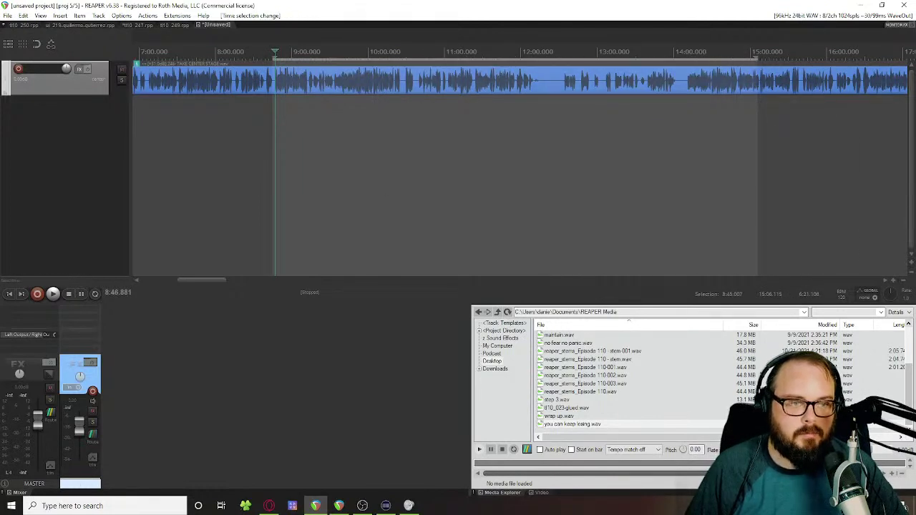
key("grave")
left_click(370, 51)
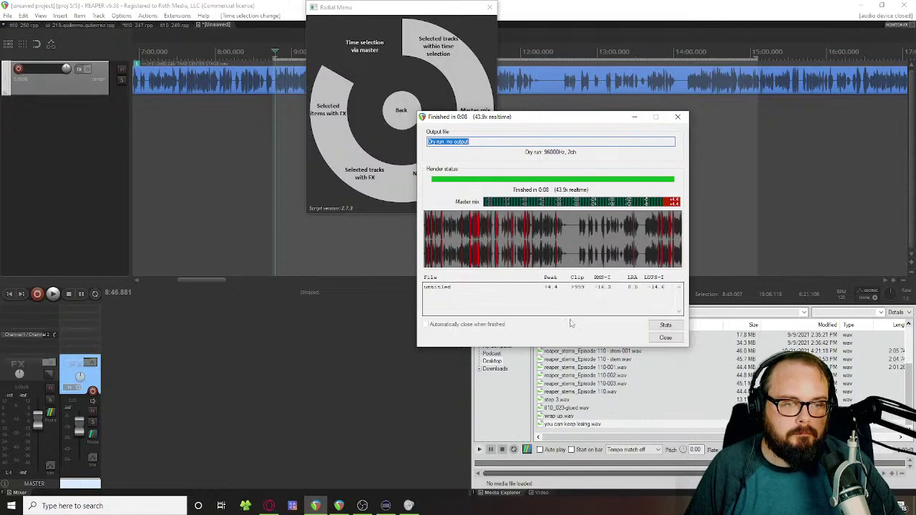
left_click(665, 337)
Step: Examine the Loudness Tools choices for selected items and selected tracks with FX, and select the podcast item
key("r")
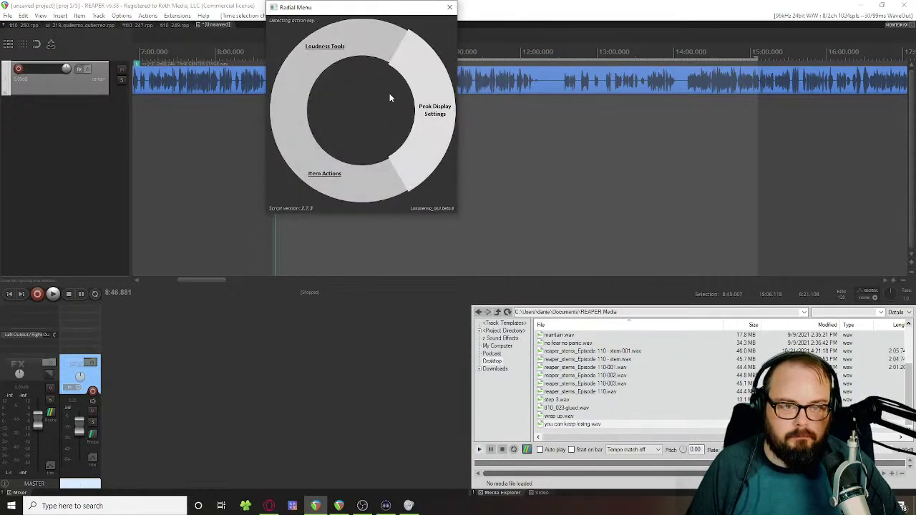
left_click(389, 92)
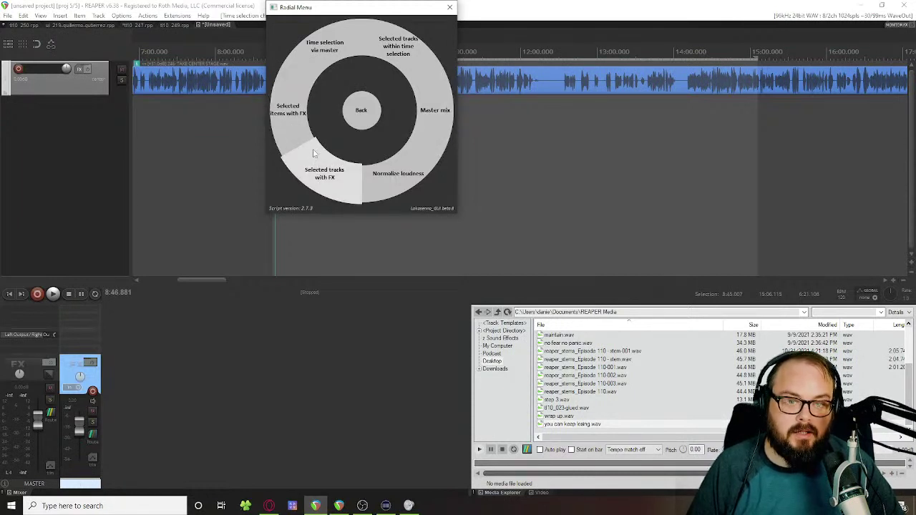
left_click(290, 115)
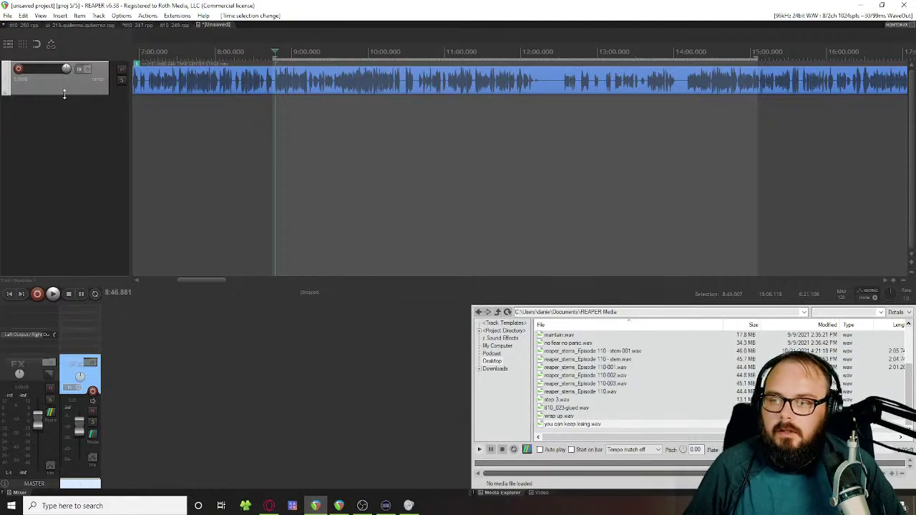
key("grave")
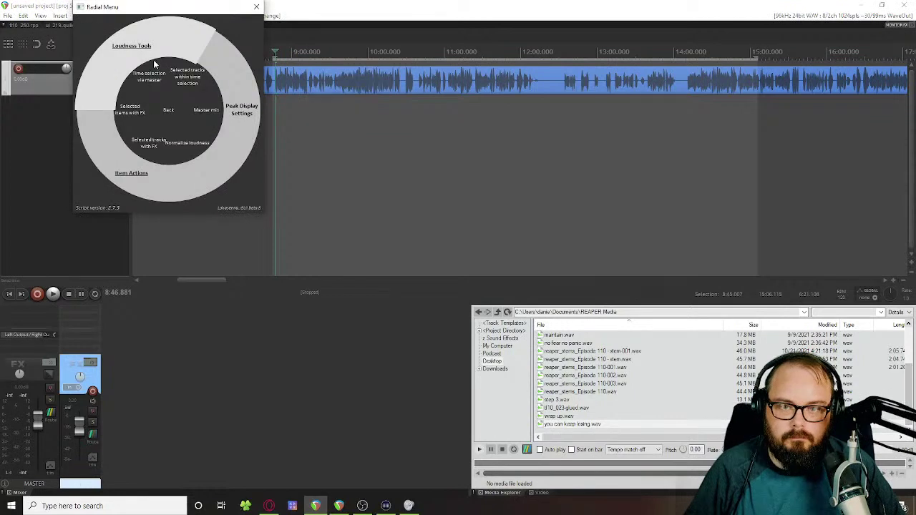
left_click(133, 45)
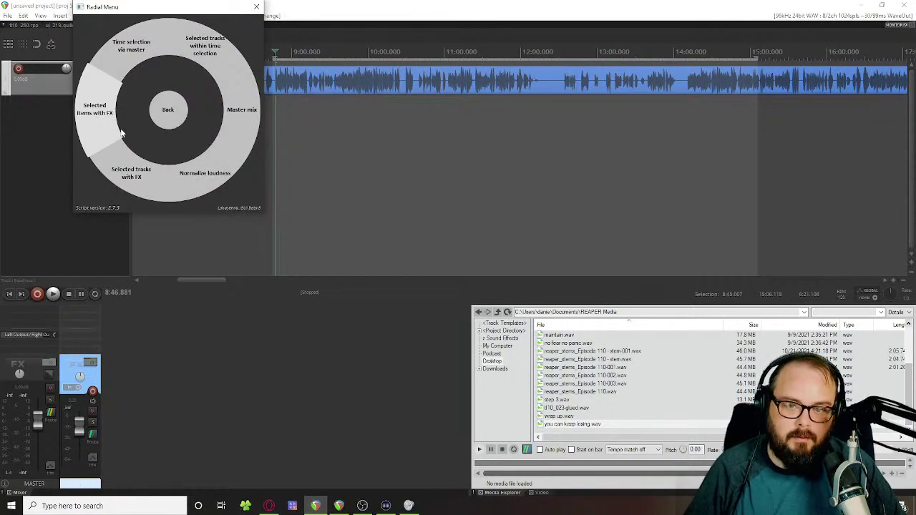
left_click(328, 90)
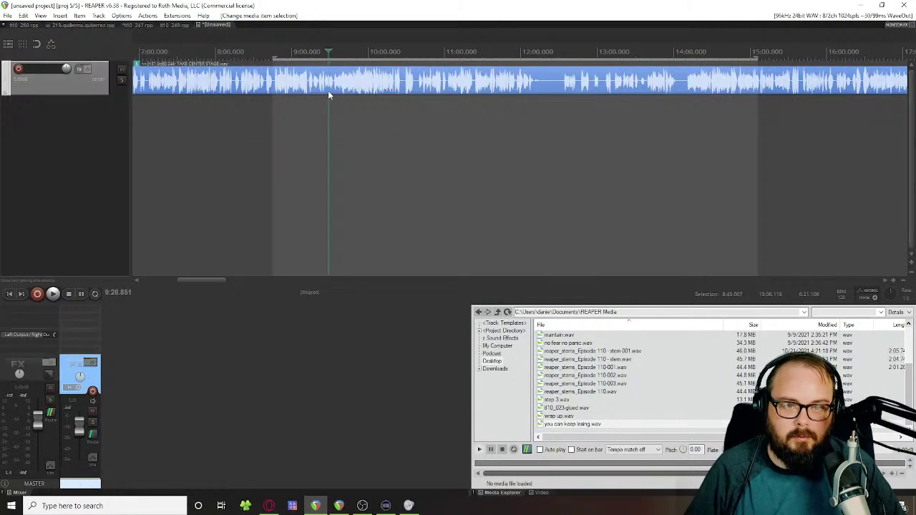
scroll(328, 91, "down", 4)
scroll(328, 90, "up", 3)
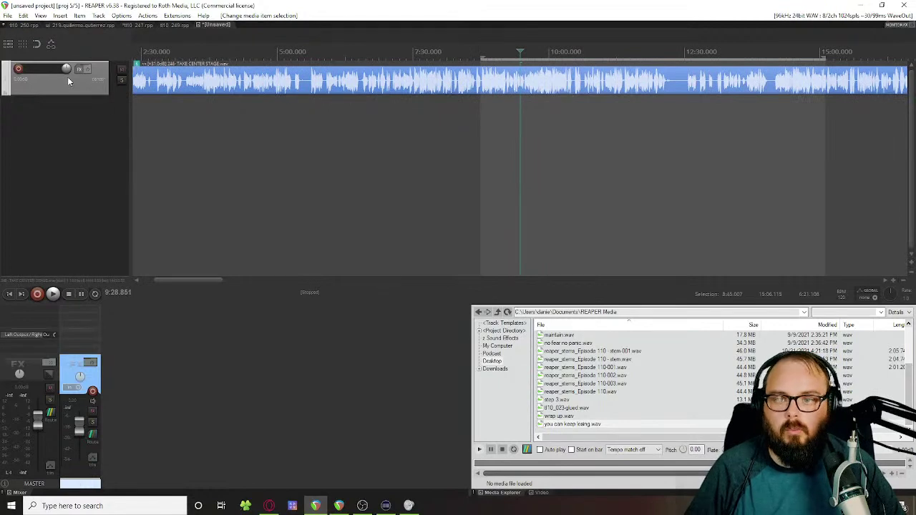
key("grave")
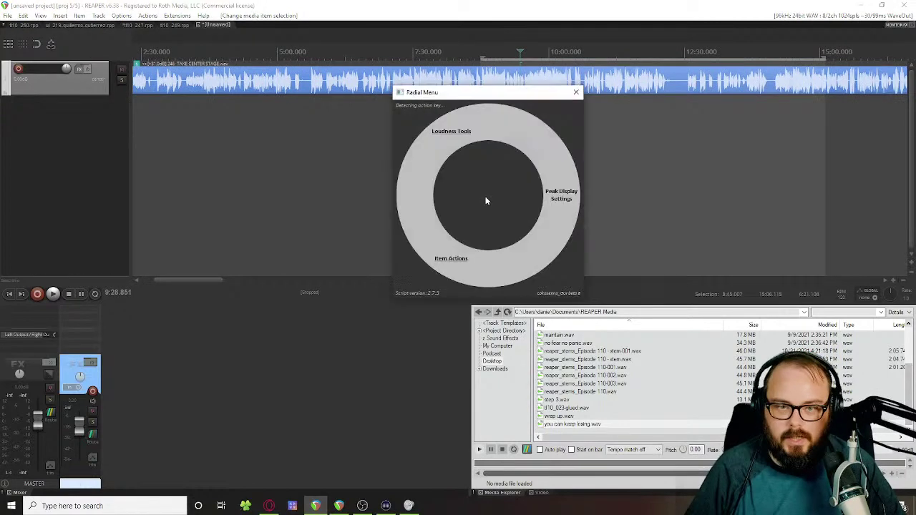
Step: View the recent actions, open the full action list and start filtering it with "se"
left_click(151, 15)
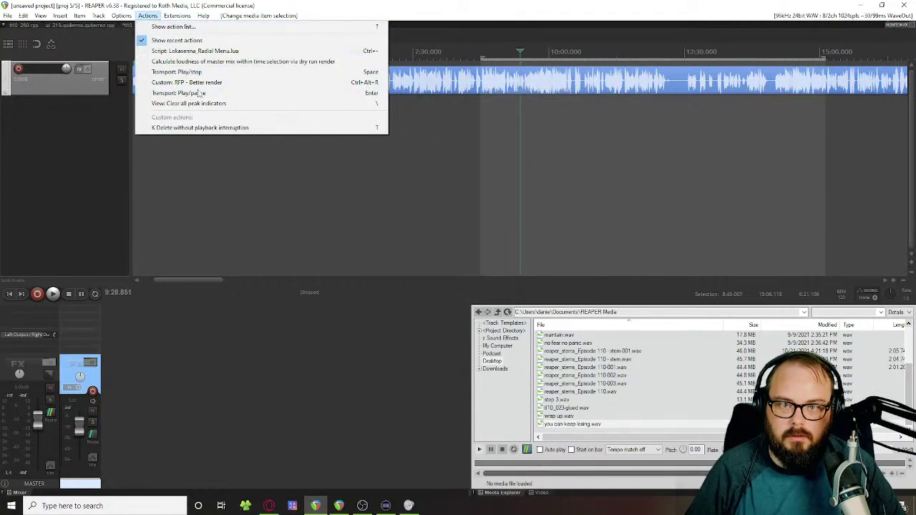
key("Escape")
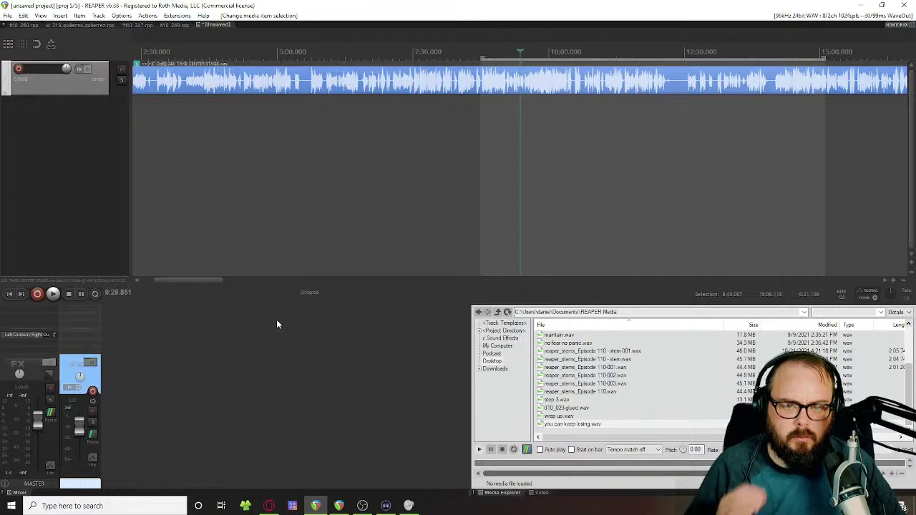
key("question")
left_click(283, 372)
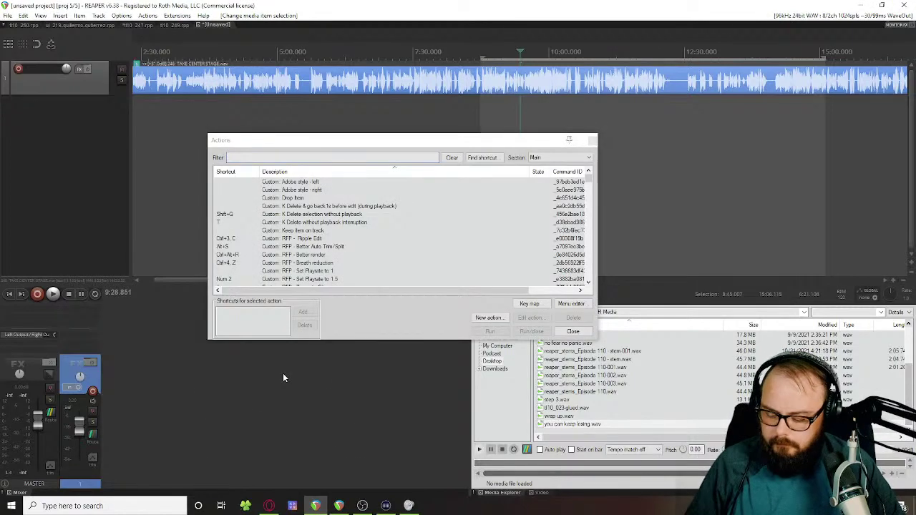
key("r")
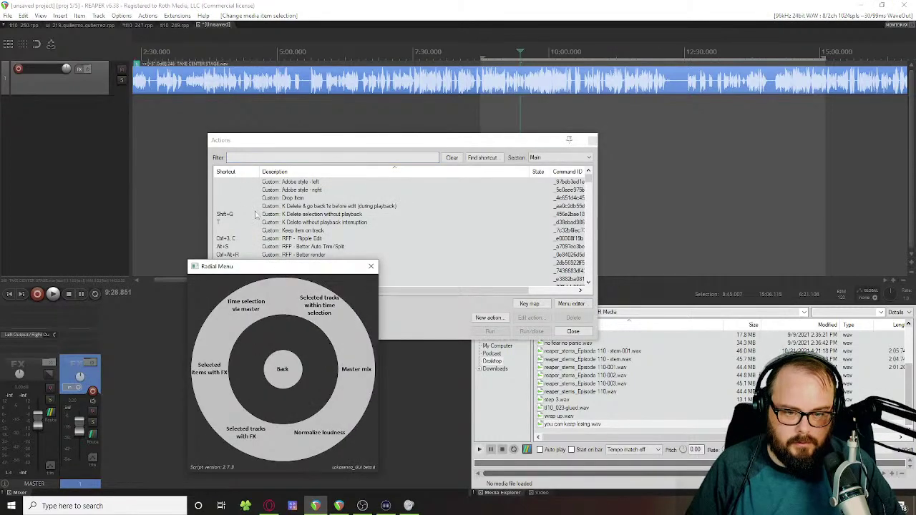
left_click(252, 156)
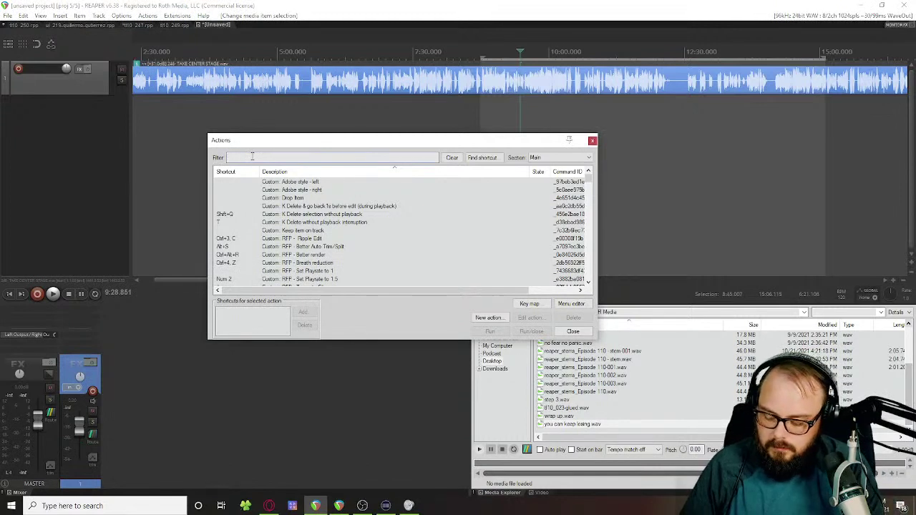
type("s")
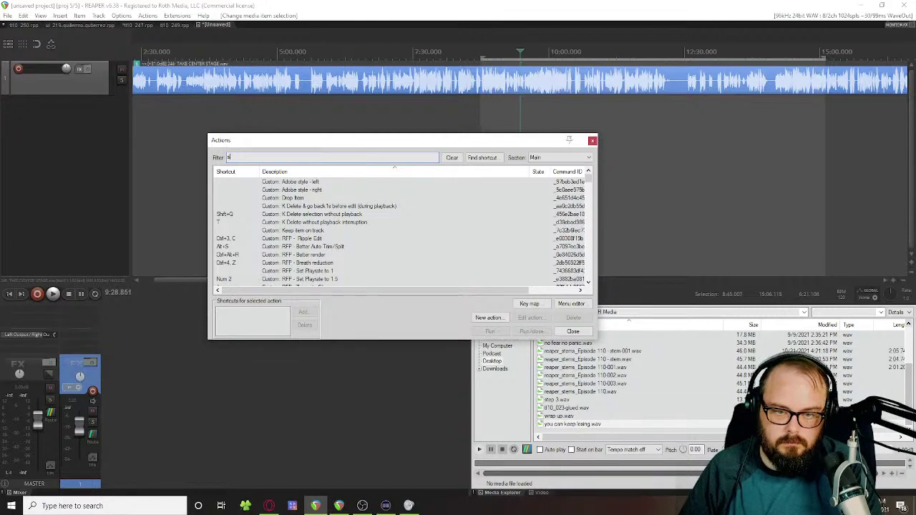
key("grave")
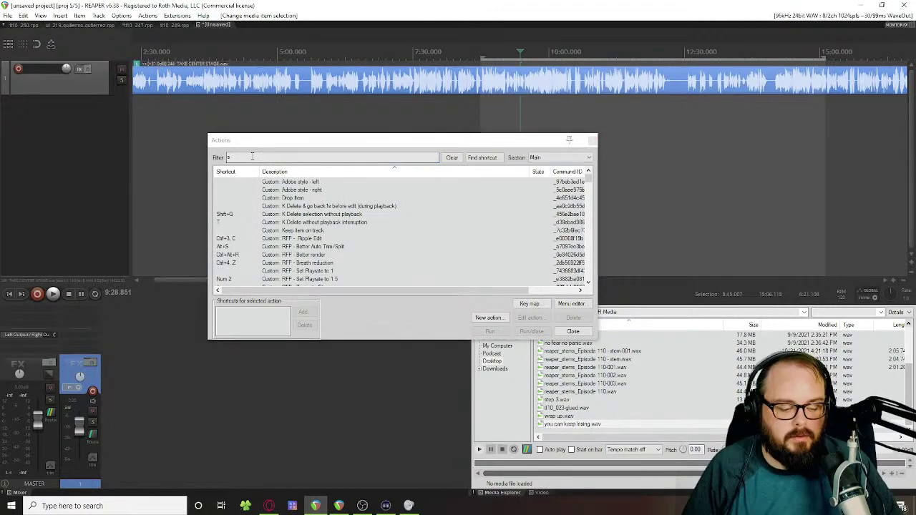
left_click(252, 156)
type("se")
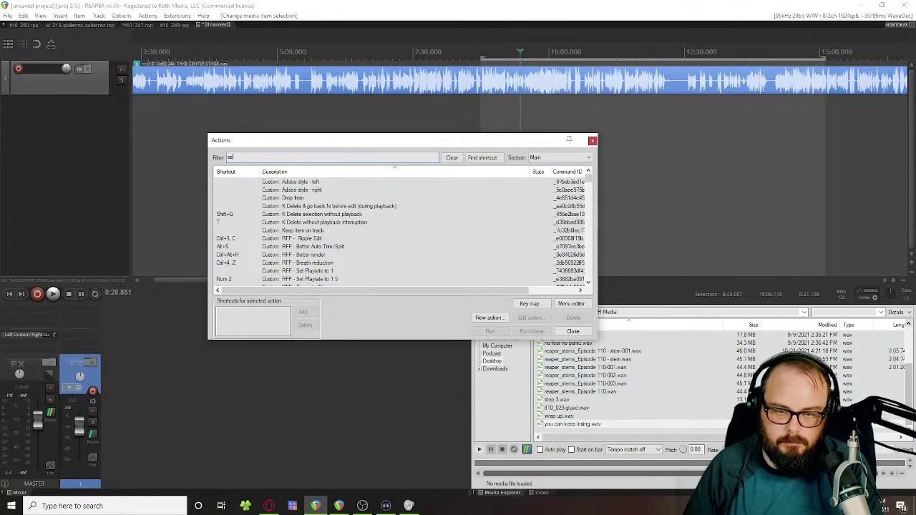
Step: Filter the action list by "selected track within time" and highlight the two dry-run loudness calculation actions, including the mono one
type("lected track within")
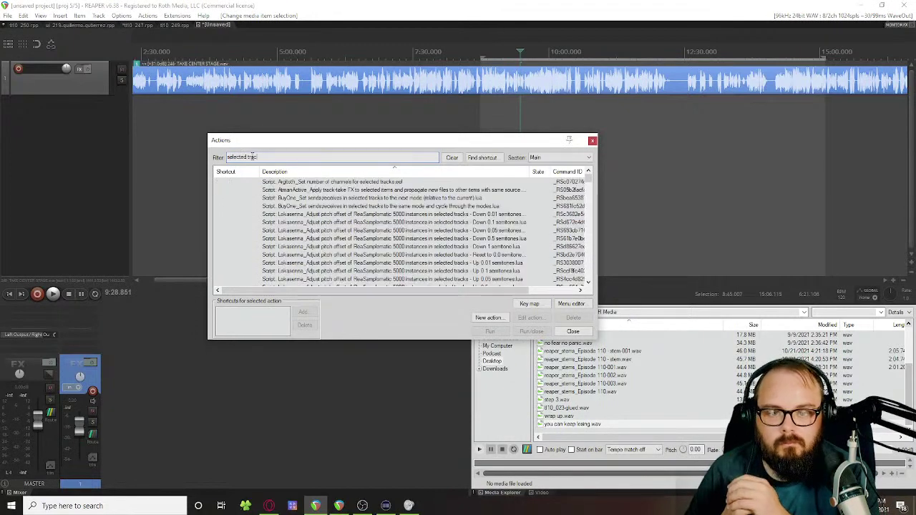
type(" time")
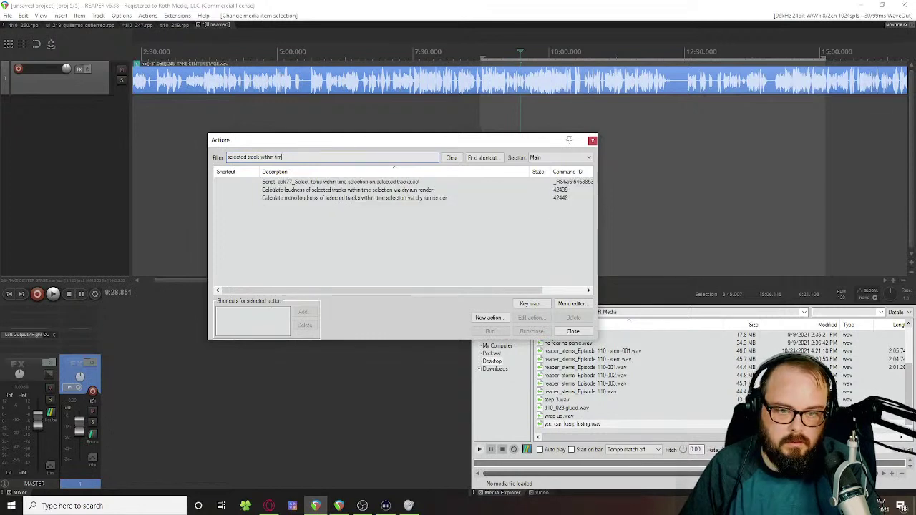
left_click(326, 193)
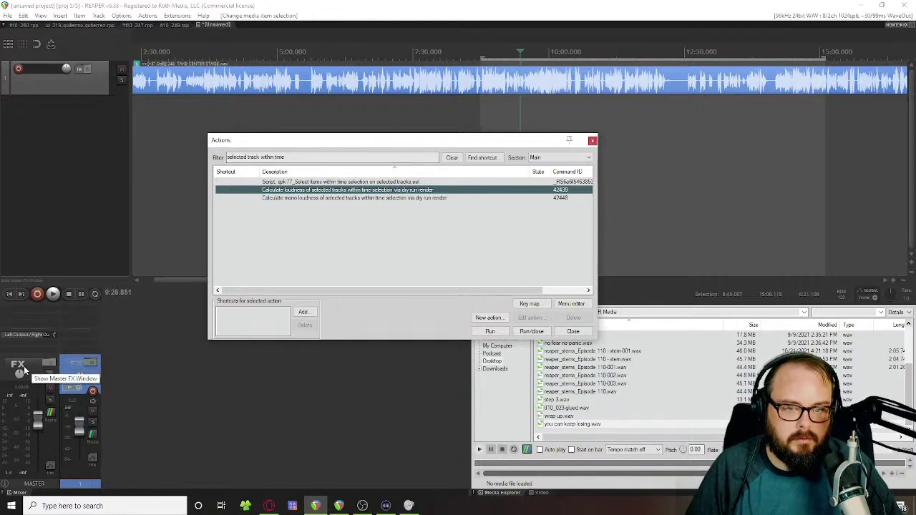
left_click(354, 198)
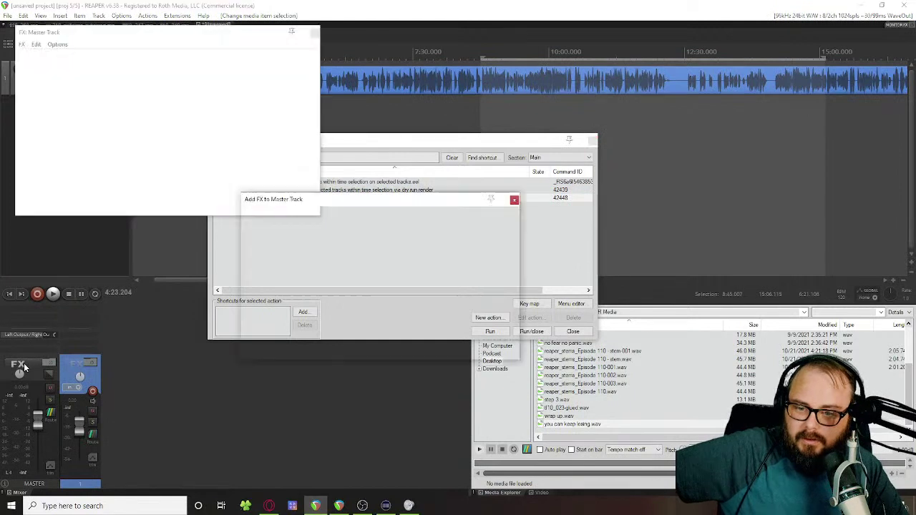
Step: Add the ReaEQ plugin to the master track and lower its output gain to -inf
left_click(18, 364)
type("ga")
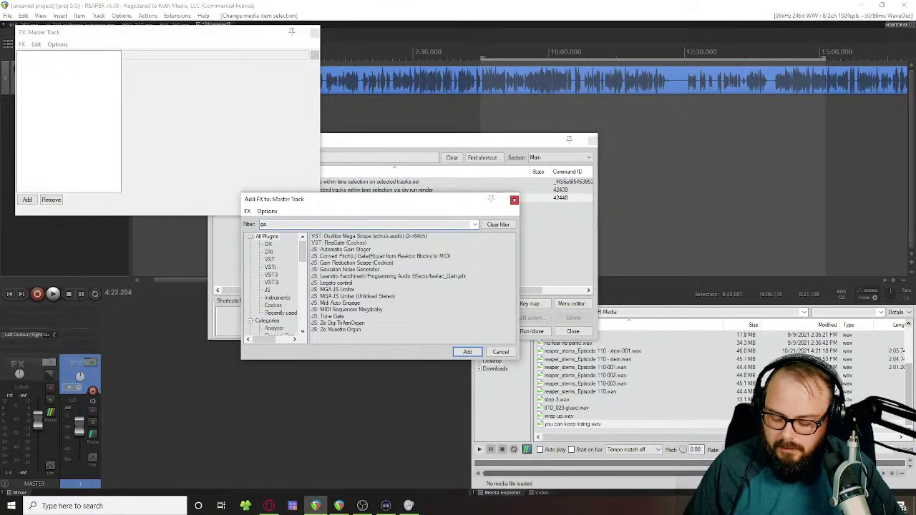
type("in")
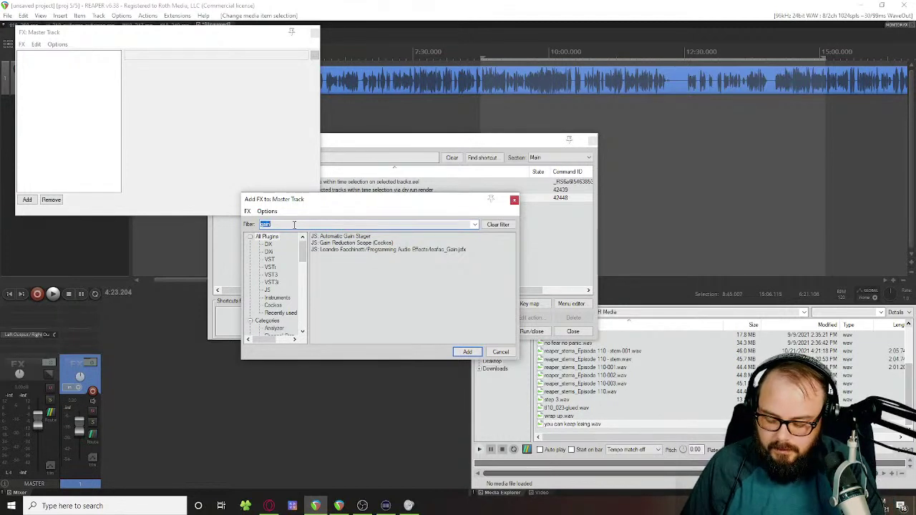
type("eq")
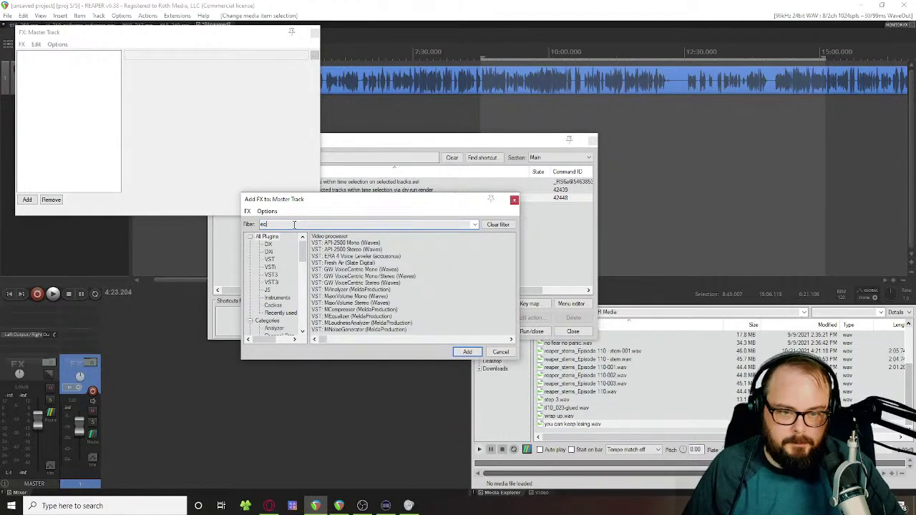
double_click(337, 243)
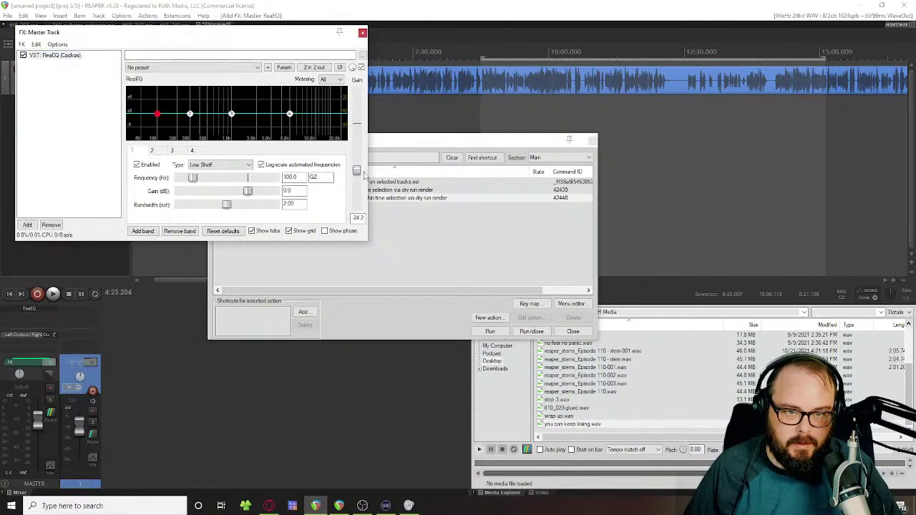
left_click_drag(356, 124, 356, 207)
Step: Play the recording from about 7:32 and try a dry-run loudness measurement of the time selection via master
left_click(415, 100)
key("space")
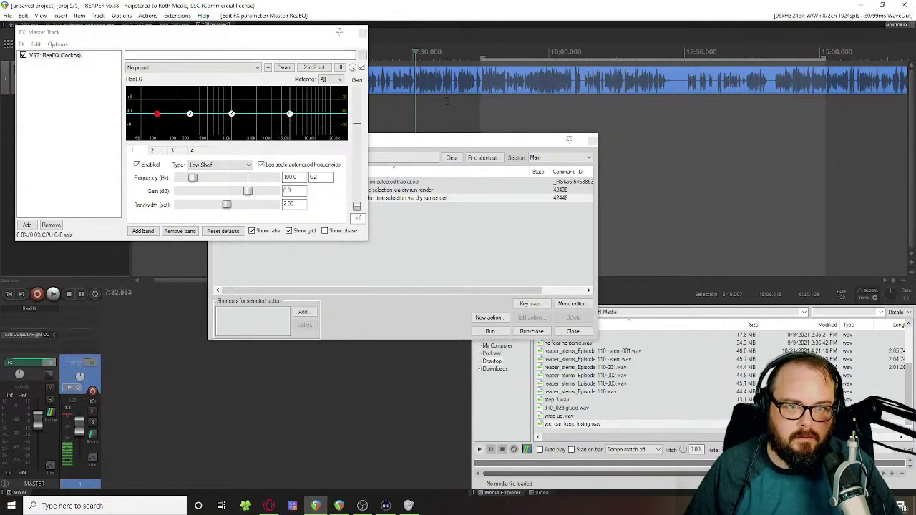
left_click(511, 102)
key("`")
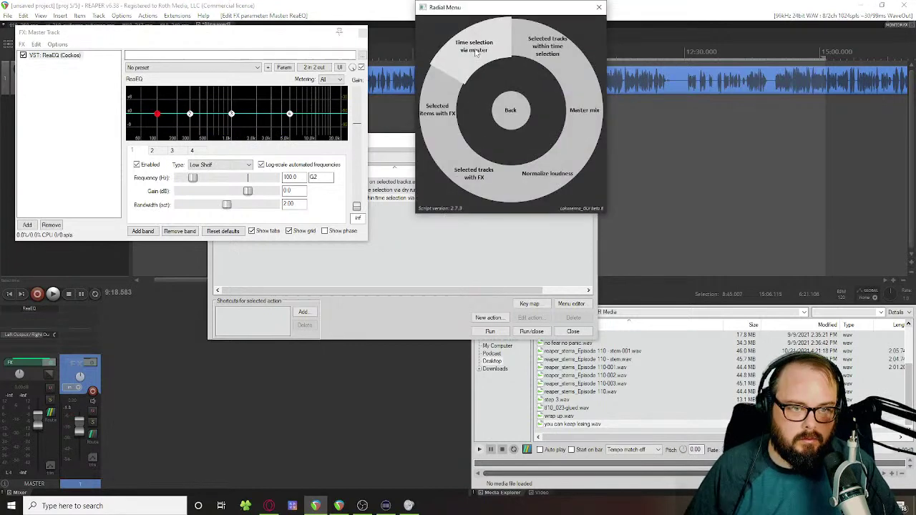
left_click(476, 52)
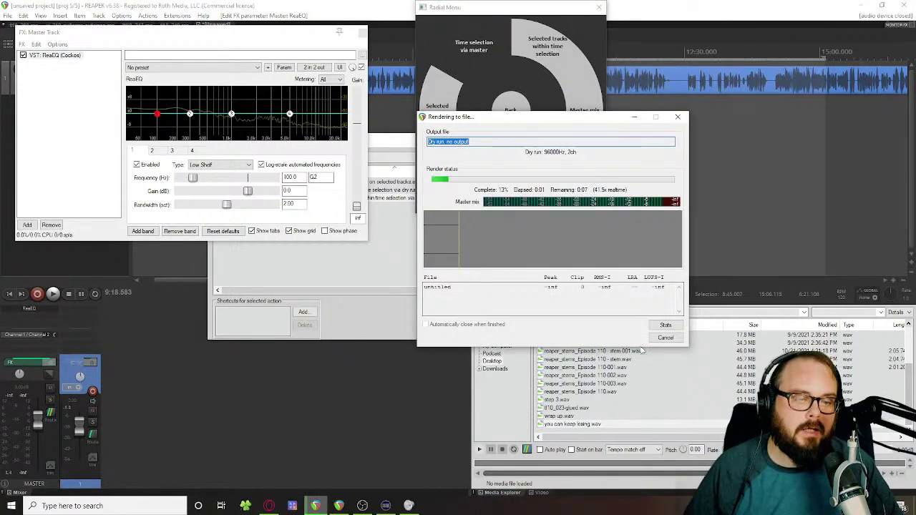
left_click(665, 337)
key("`")
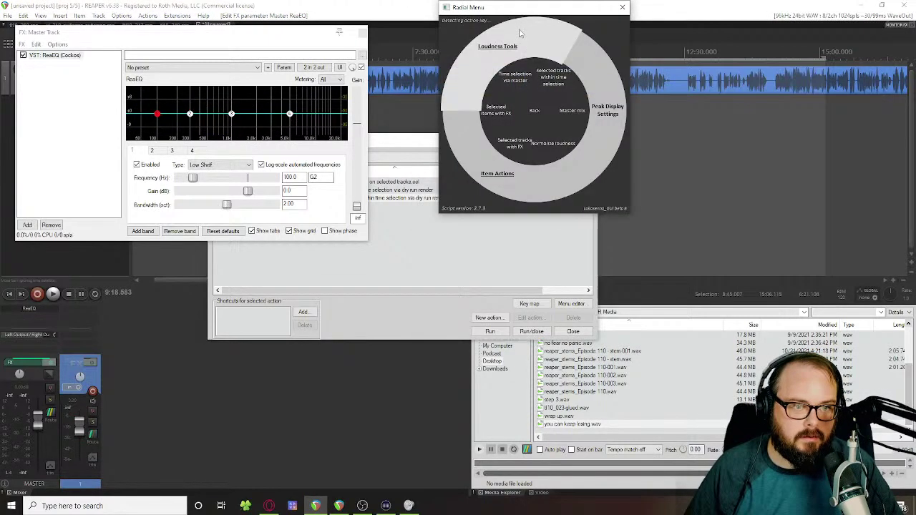
key("Escape")
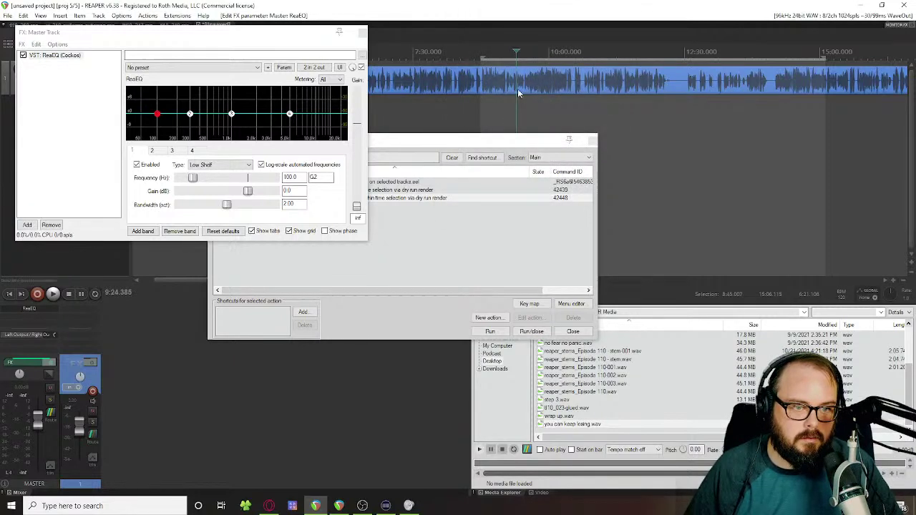
Step: Move the master FX window off the track, select the track and measure its loudness within the time selection
left_click_drag(303, 32, 345, 141)
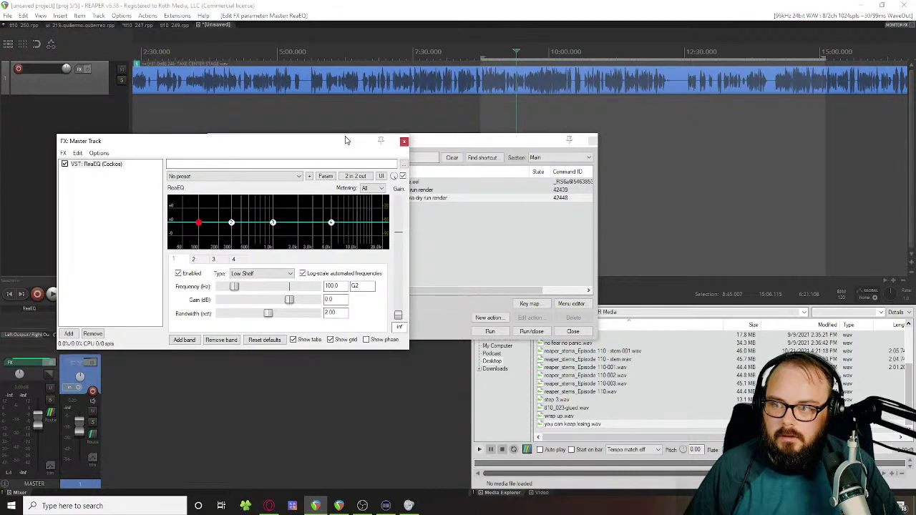
left_click(88, 83)
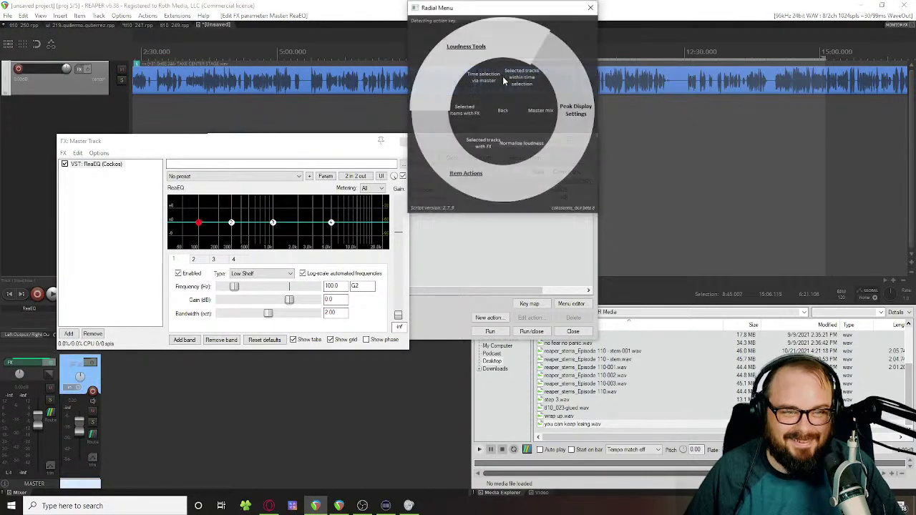
key("`")
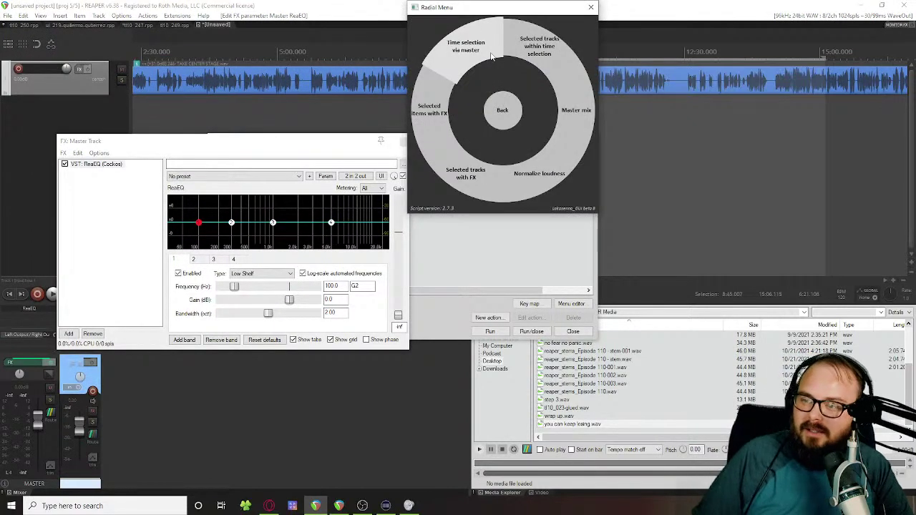
left_click(534, 74)
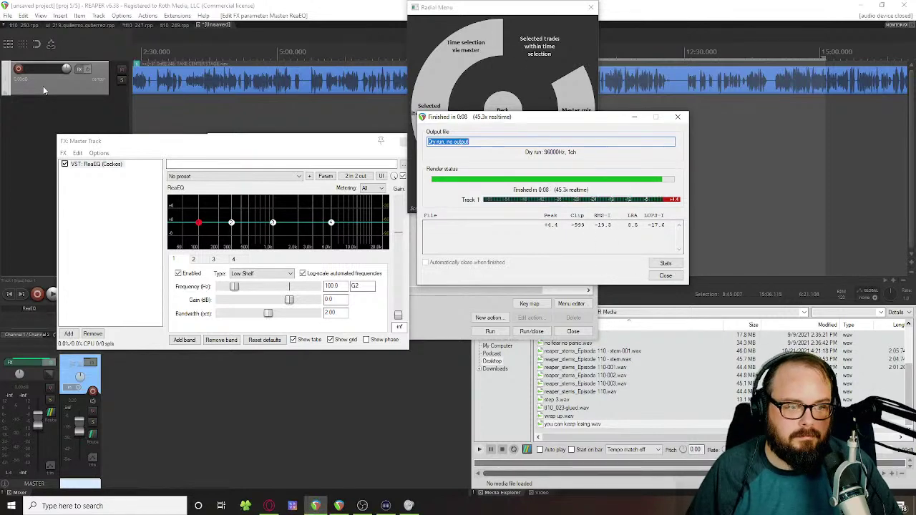
left_click(665, 276)
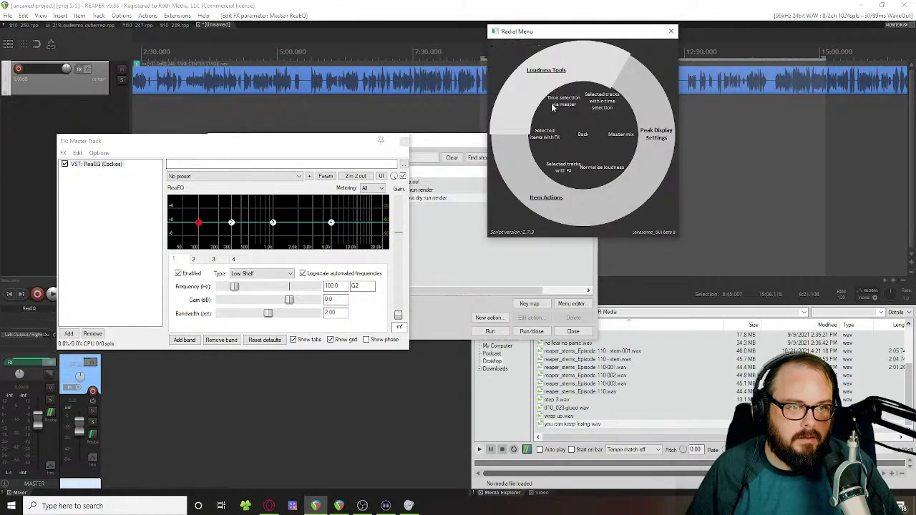
Step: Start and cancel a master mix loudness dry run, then run one on the 246- TAKE CENTER STAGE item with FX
left_click(641, 134)
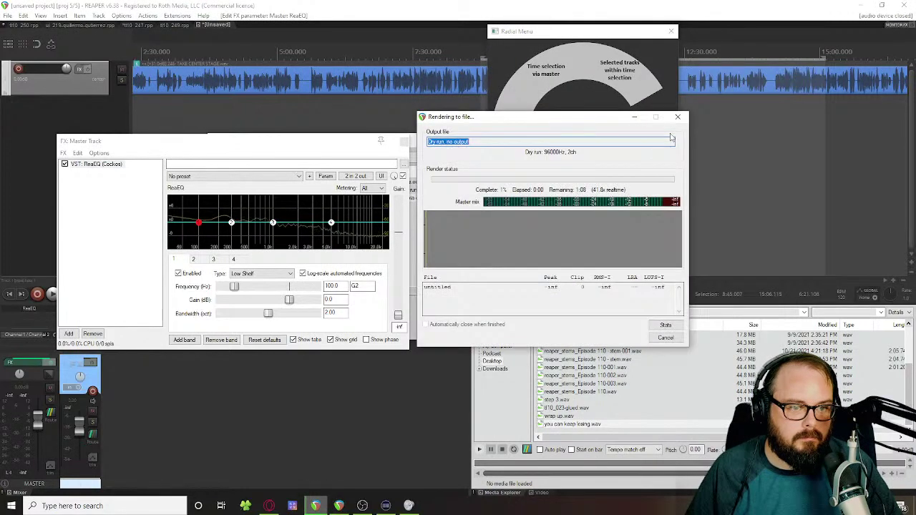
left_click(666, 337)
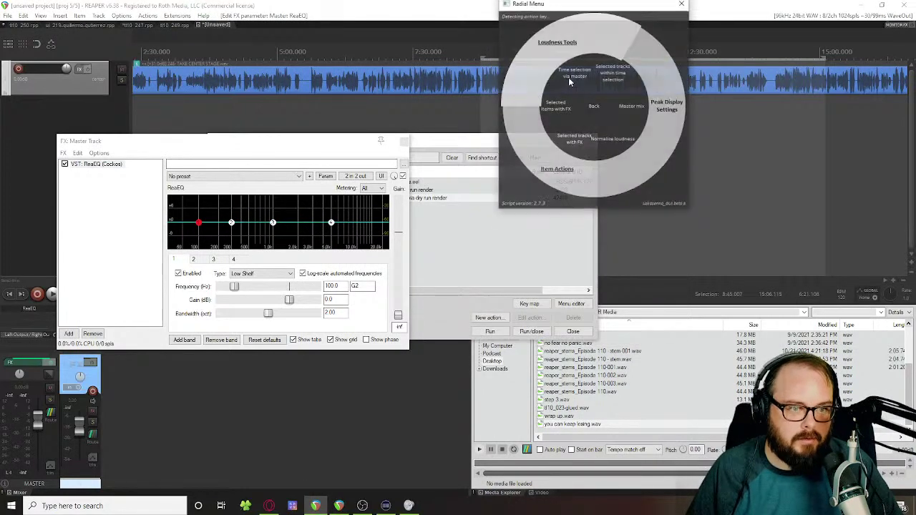
left_click(525, 103)
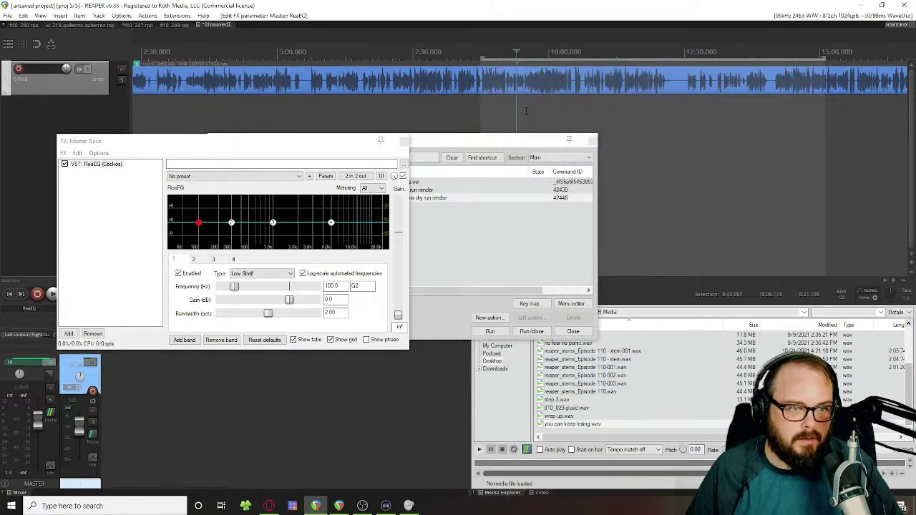
left_click(440, 76)
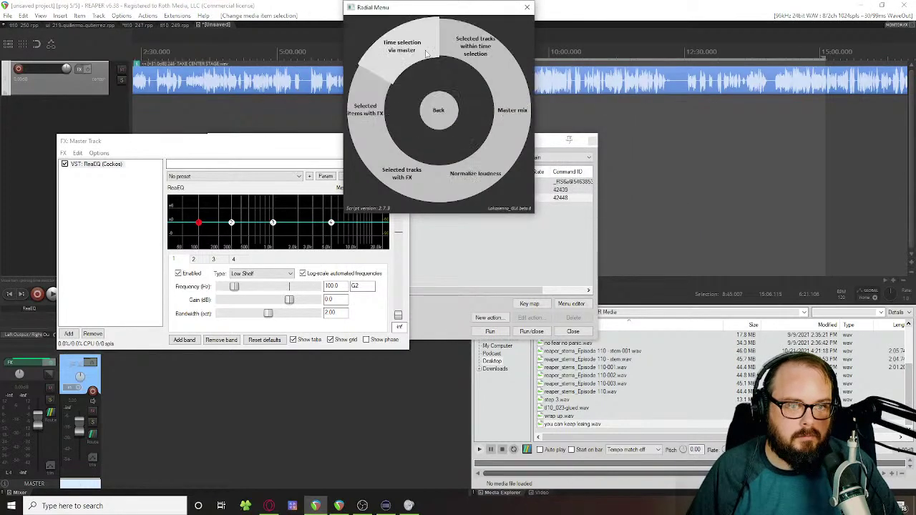
left_click(369, 100)
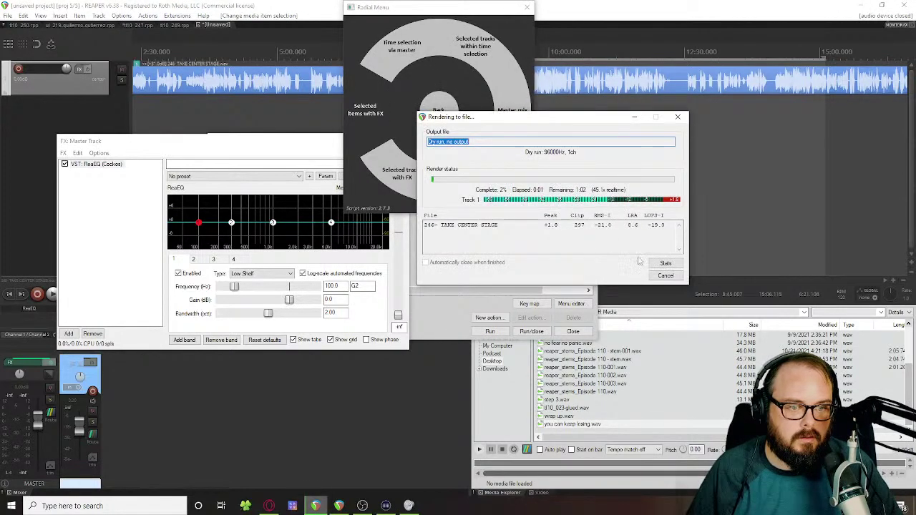
left_click(665, 275)
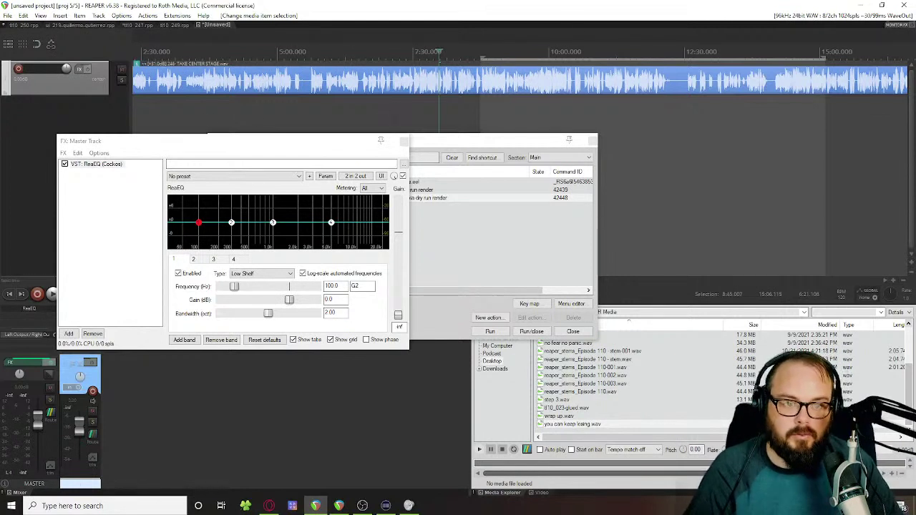
Step: Reset the TAKE CENTER STAGE item's take volume to 0.00 dB in its properties and normalize the item
left_click_drag(348, 72, 343, 85)
double_click(342, 74)
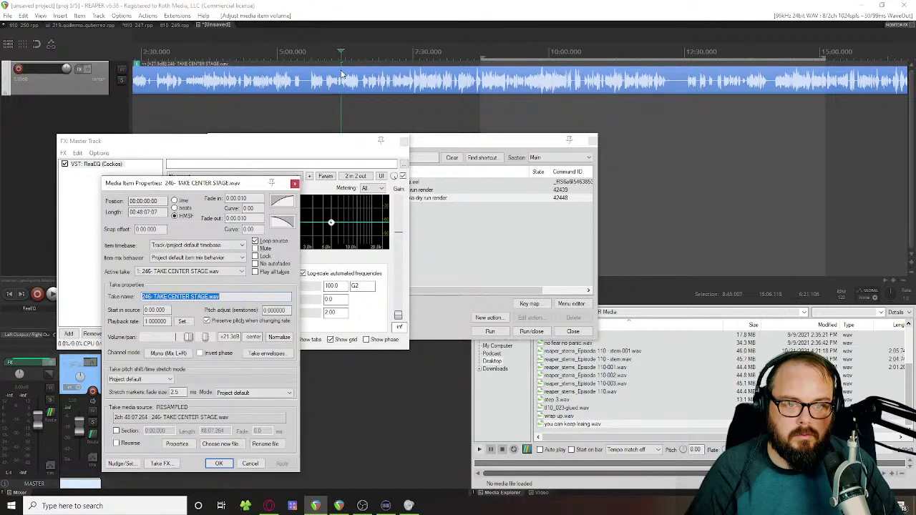
double_click(189, 337)
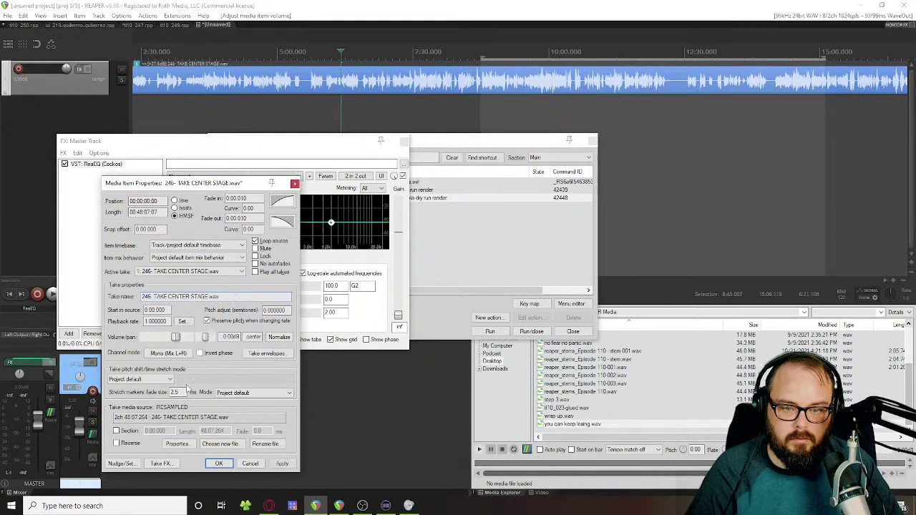
left_click(219, 463)
left_click(354, 84)
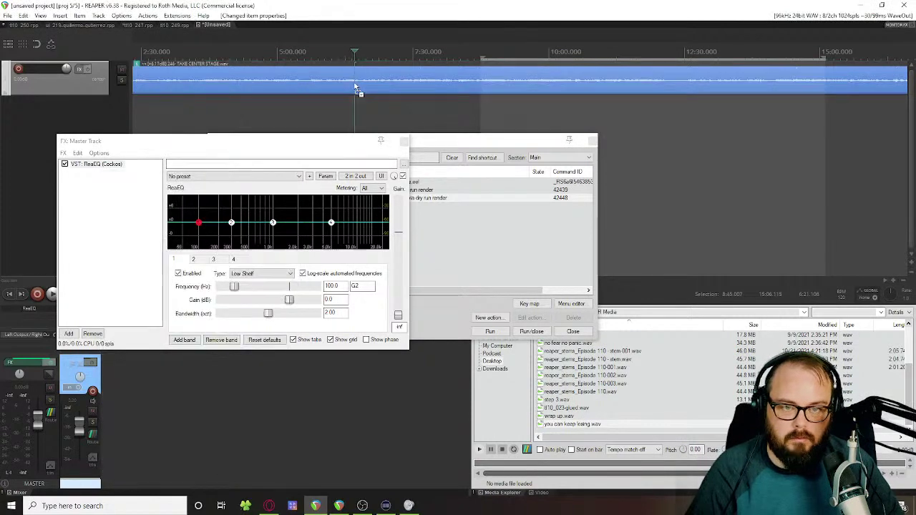
key("ctrl+shift+n")
Step: Play the item while removing ReaEQ from the master track, and close the master FX and Actions windows
key("space")
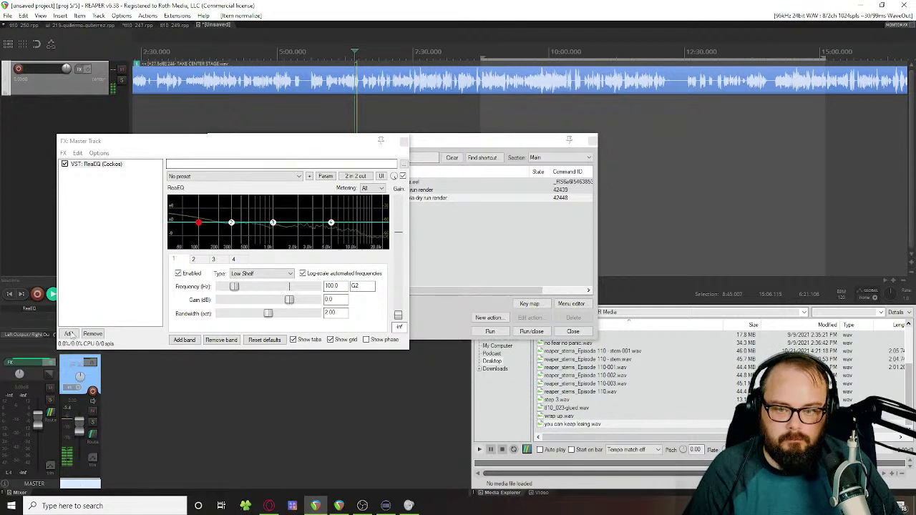
left_click(99, 337)
left_click(95, 336)
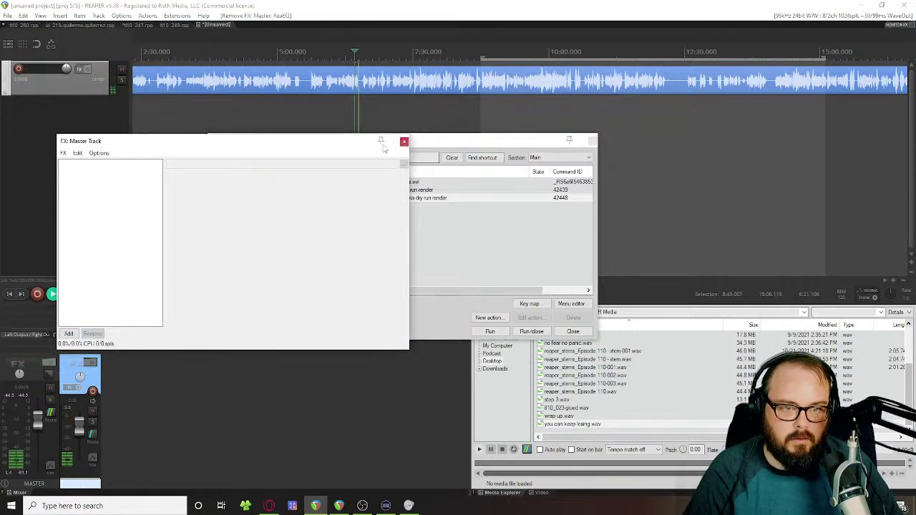
left_click(404, 142)
left_click(591, 139)
key("space")
Step: Set the time selection over the later part of the recording, from about 30:01 to 36:22
left_click_drag(453, 100, 482, 100)
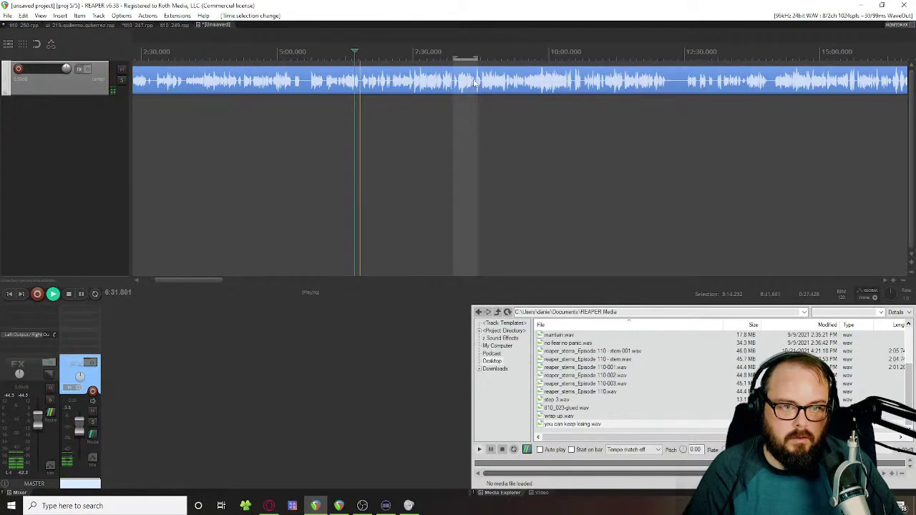
scroll(412, 95, "left", 3)
scroll(412, 95, "down", 4)
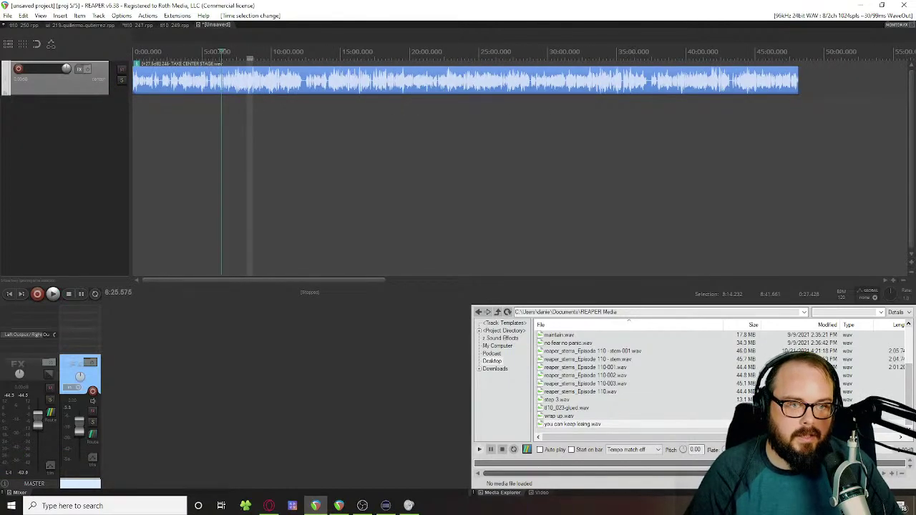
left_click_drag(548, 106, 636, 106)
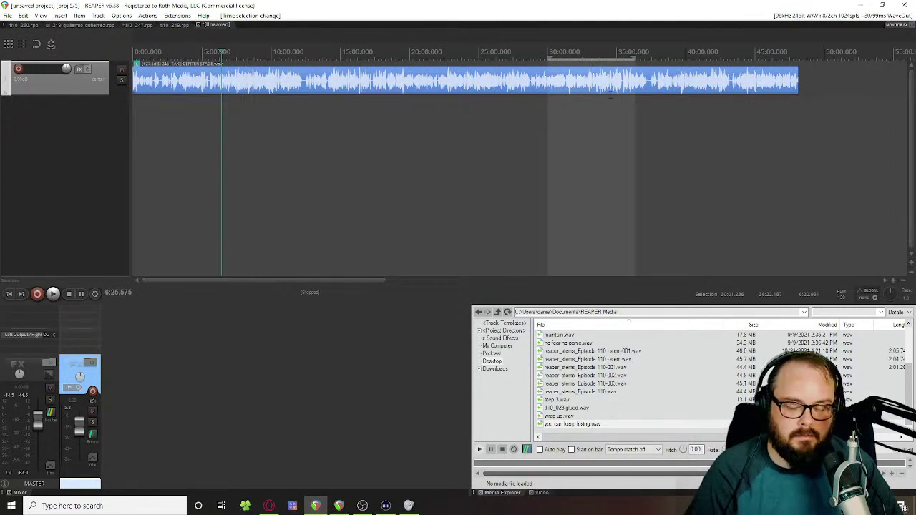
Step: Measure the loudness of the time selection via master with a dry-run render and close the render window
key("r")
left_click(549, 63)
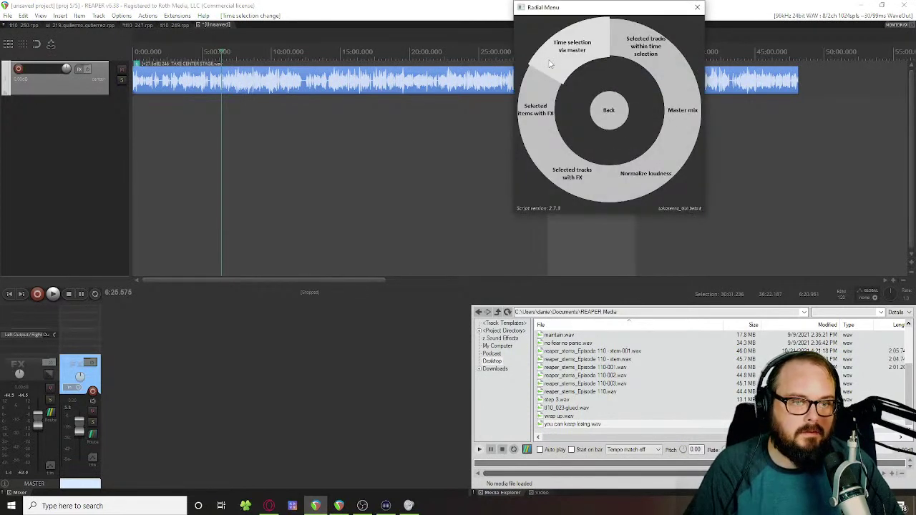
left_click(550, 63)
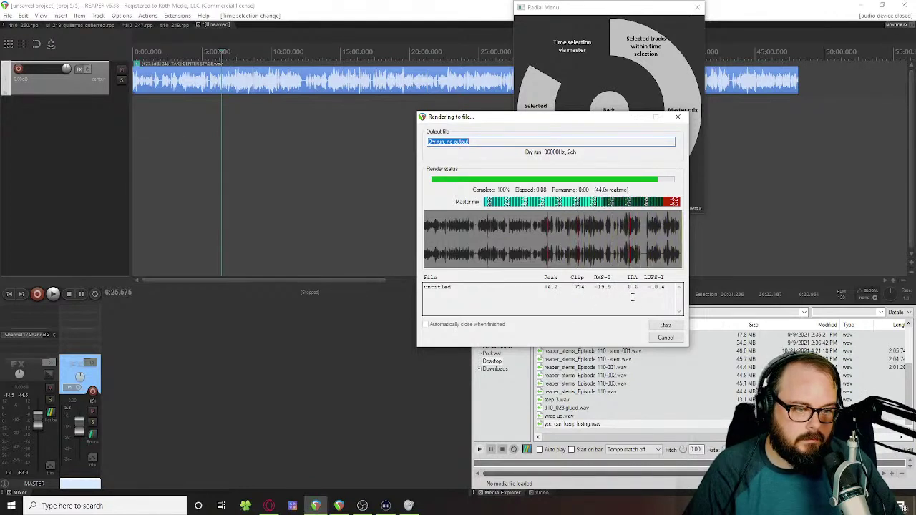
left_click(666, 337)
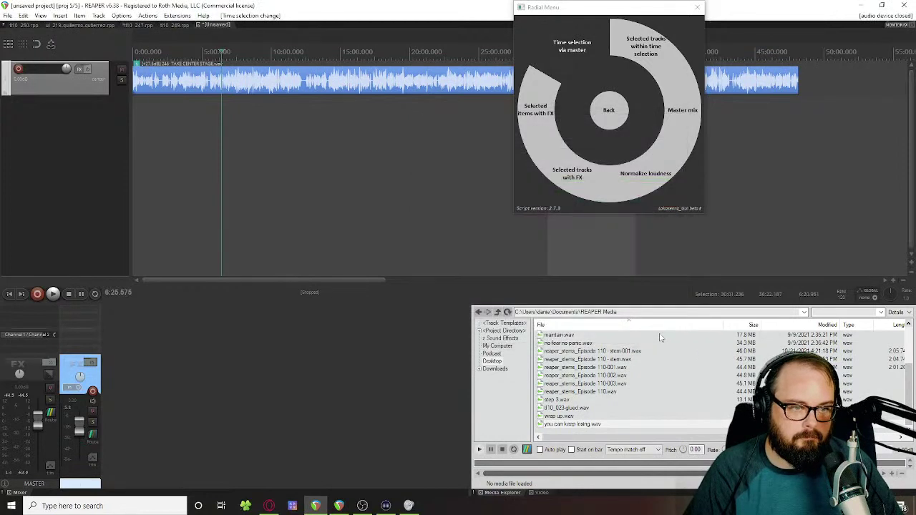
Step: Add the VST3 API-2500 Mono (Waves) compressor to the podcast recording's track
left_click(80, 70)
type("250")
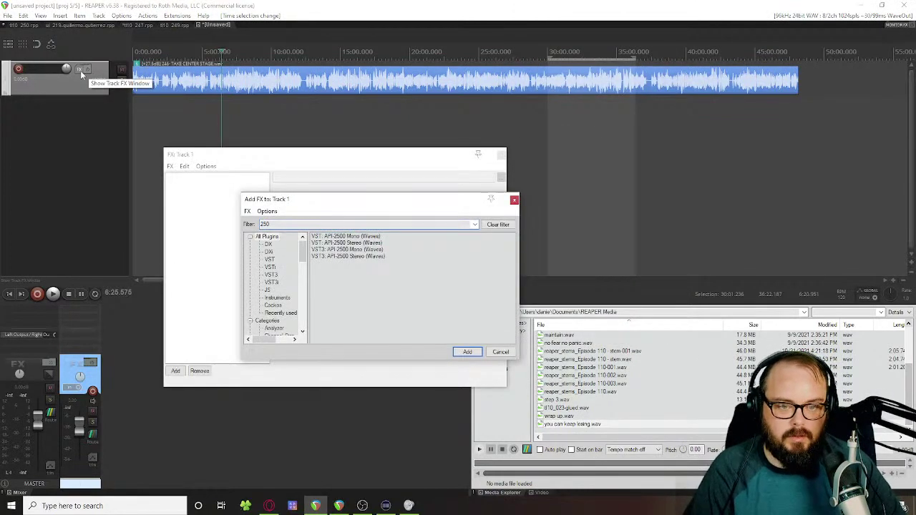
double_click(326, 249)
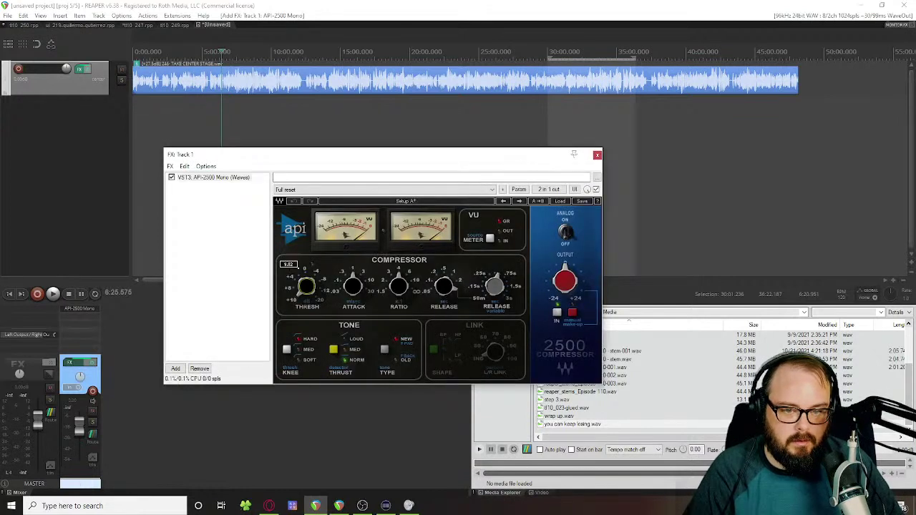
Step: Adjust the API-2500's threshold and raise its output to about 4.3 while auditioning the recording inside the time selection
left_click_drag(306, 287, 306, 289)
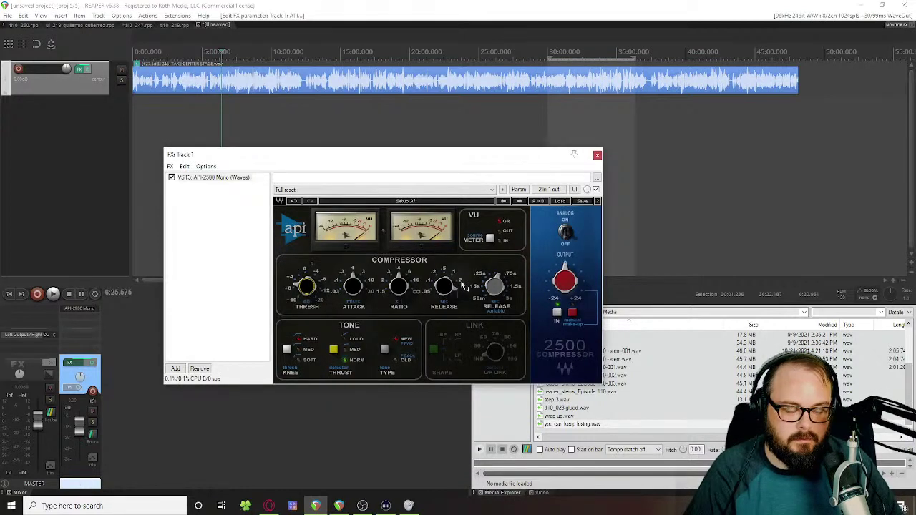
left_click_drag(575, 293, 575, 289)
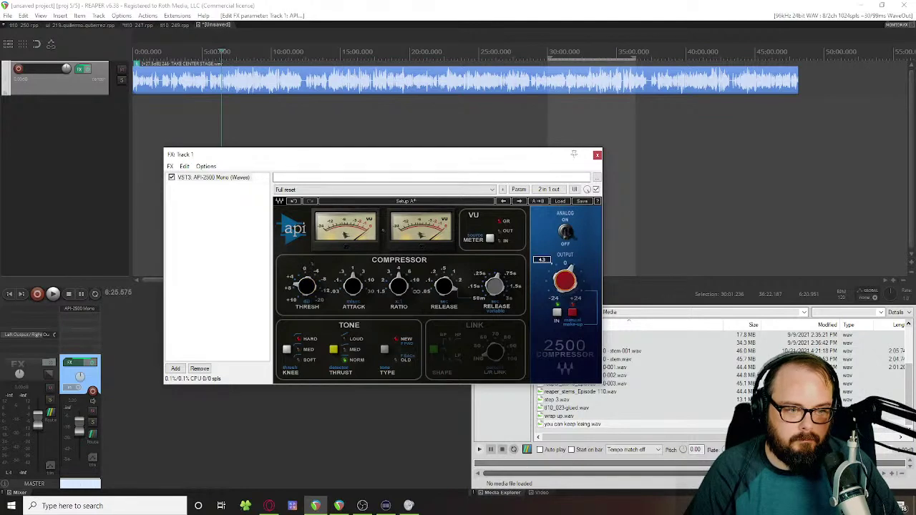
left_click(593, 79)
key("space")
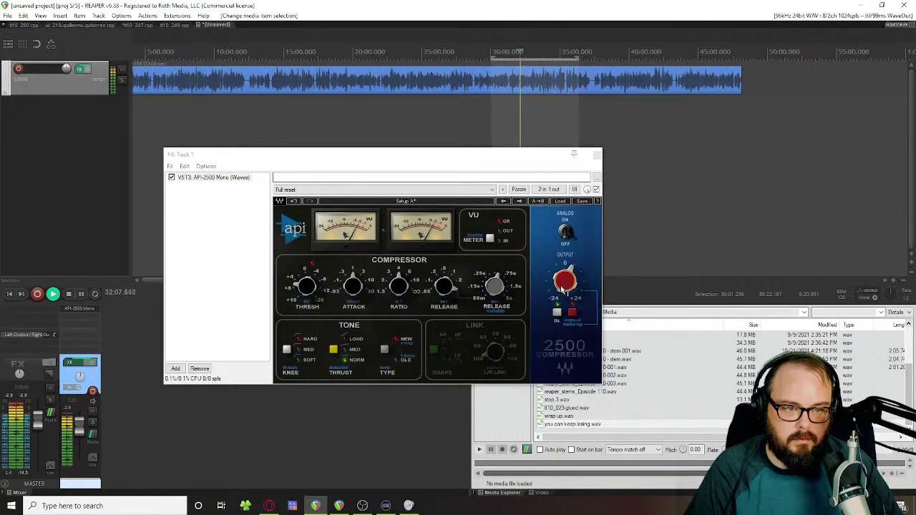
mouse_move(565, 281)
left_mouse_down()
mouse_move(565, 272)
mouse_move(558, 288)
left_mouse_up()
left_click(347, 466)
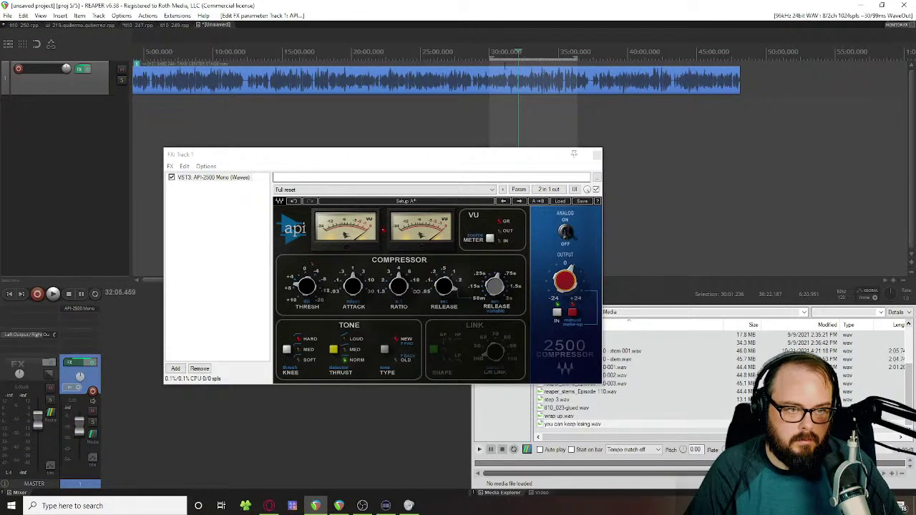
Step: Measure the compressed time selection's loudness via master with a dry-run render, and close the render and track FX windows
key("r")
left_click(501, 64)
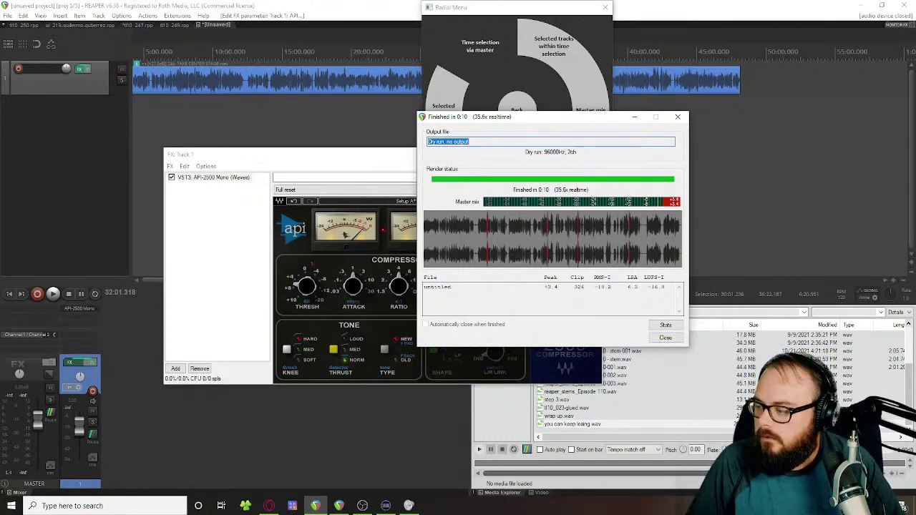
key("alt+Tab")
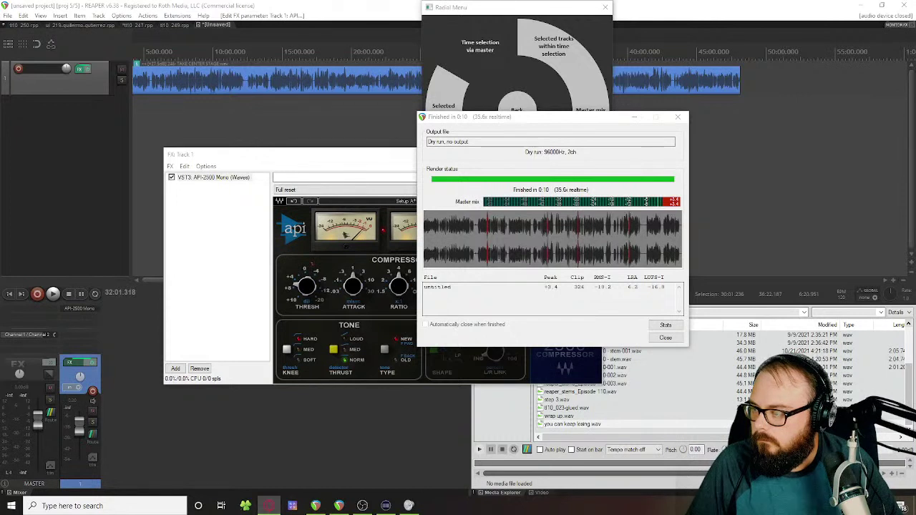
key("alt+Tab")
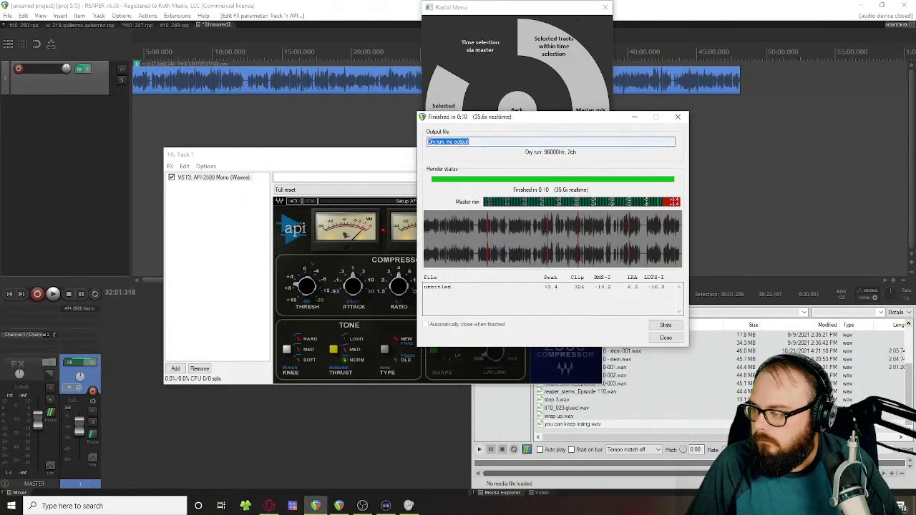
key("alt+Tab")
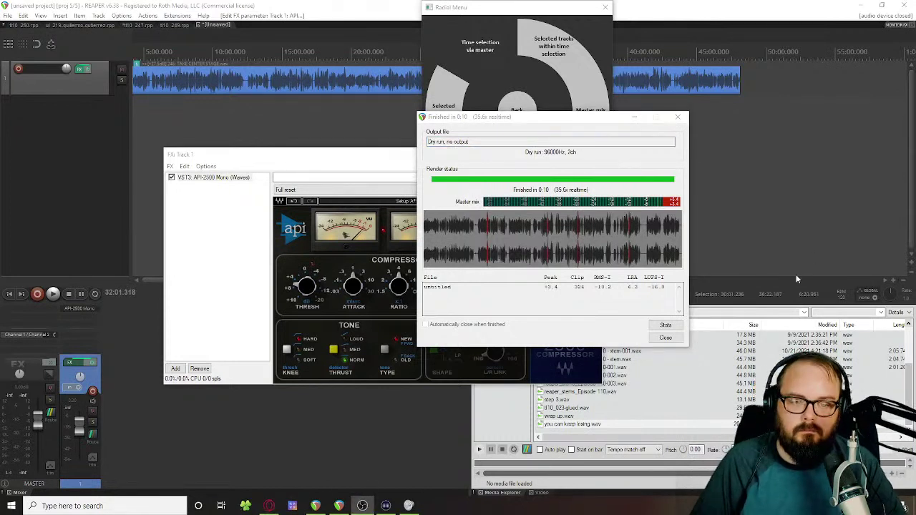
left_click(671, 339)
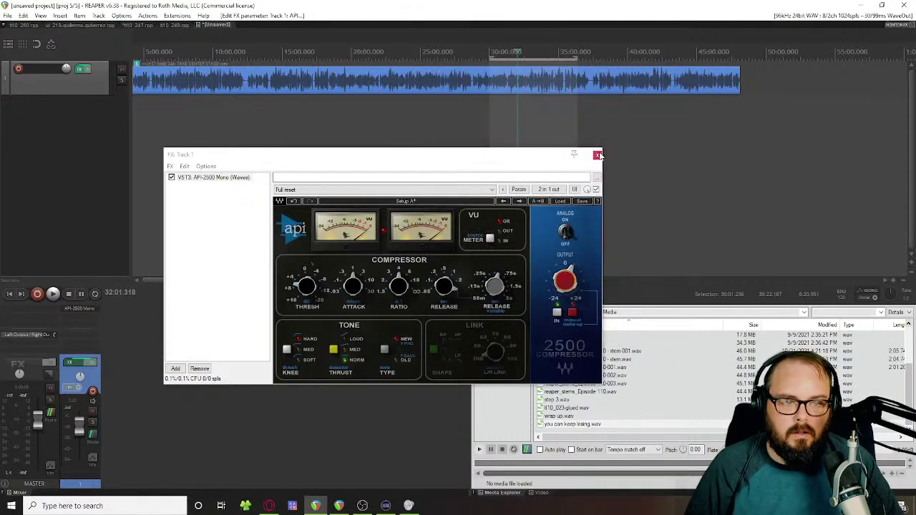
left_click(598, 155)
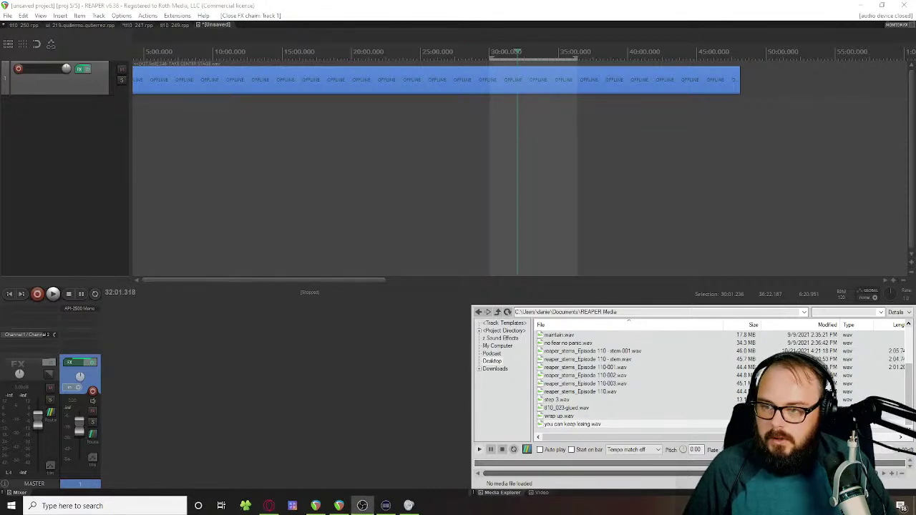
Step: Add an empty second track below the recording's track and switch to the sc_168 project
double_click(93, 105)
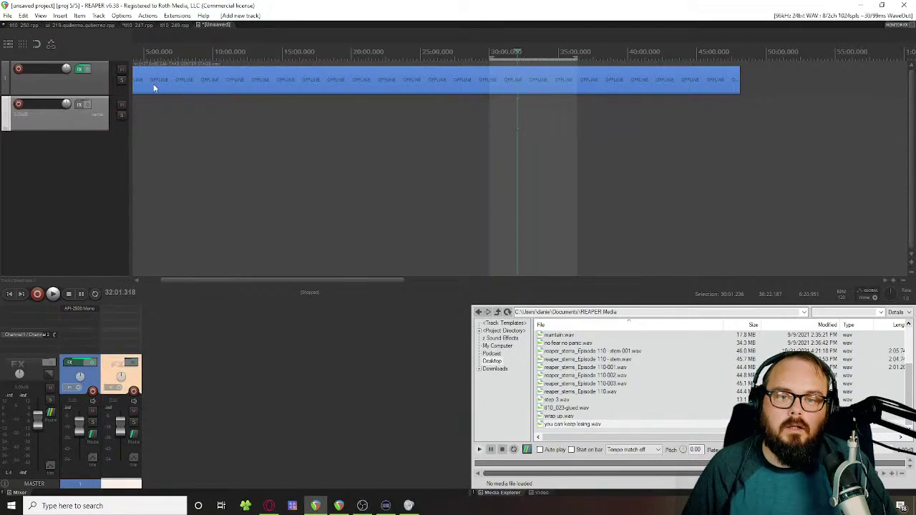
left_click(153, 86)
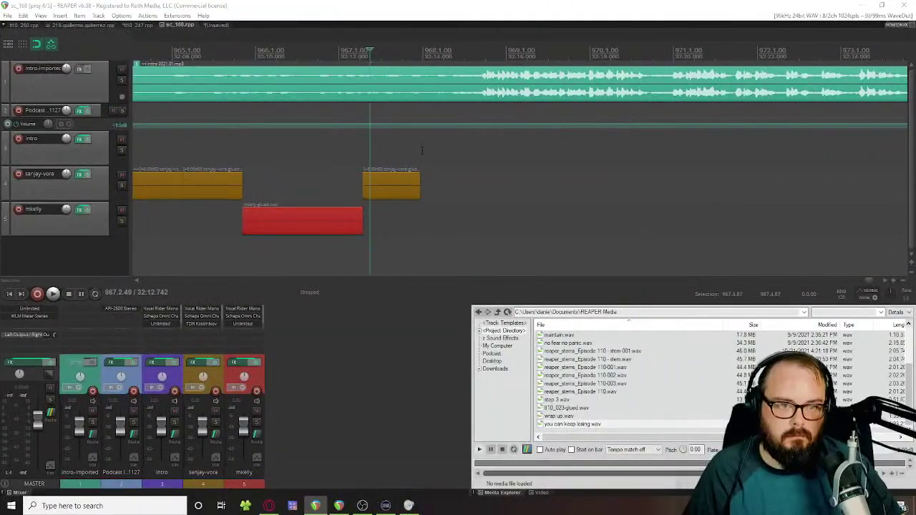
Step: Set a time selection from about 763.1.09 to 828.4.39, covering parts of both speakers' tracks in the sc_168 project
scroll(422, 150, "down", 8)
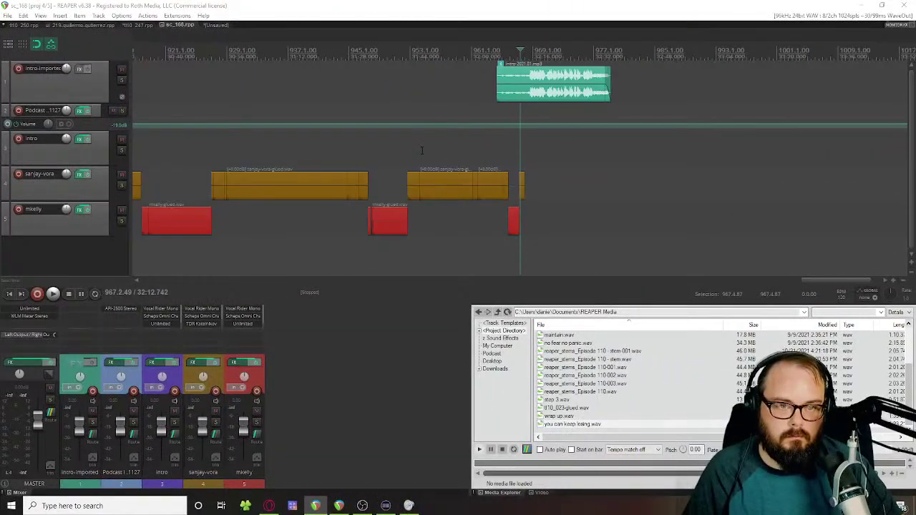
left_click(57, 195)
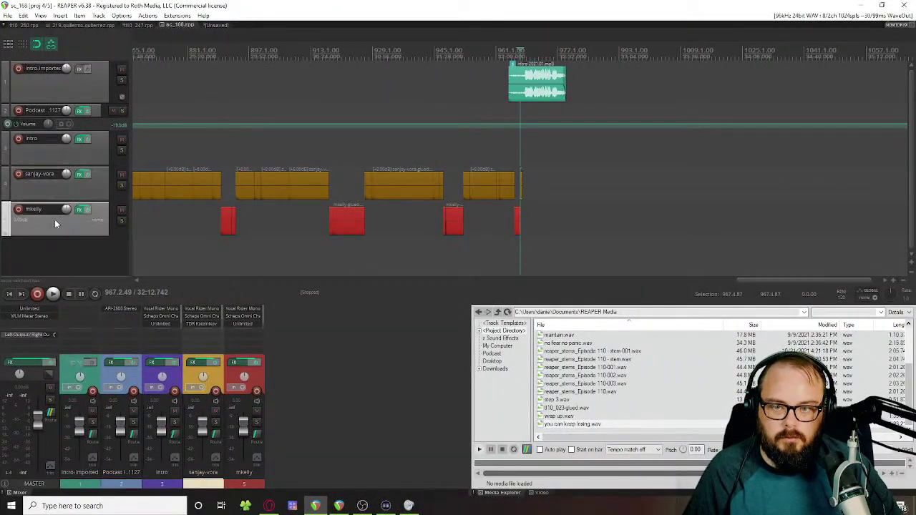
left_click(216, 142)
scroll(217, 141, "up", 5)
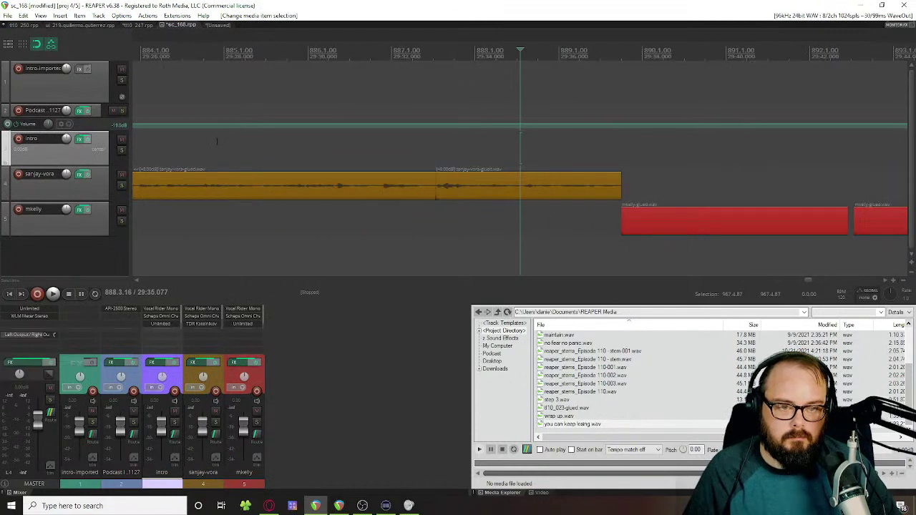
scroll(340, 154, "down", 5)
scroll(339, 154, "down", 2)
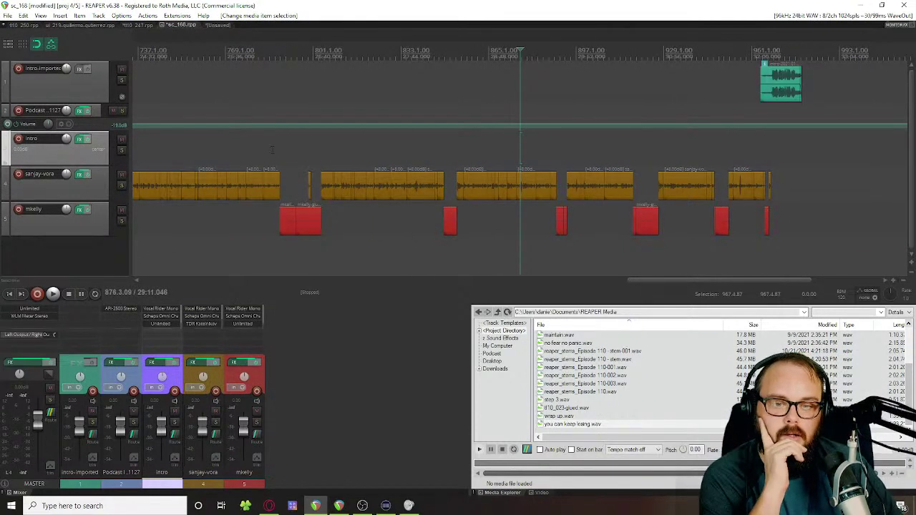
left_click_drag(209, 156, 390, 159)
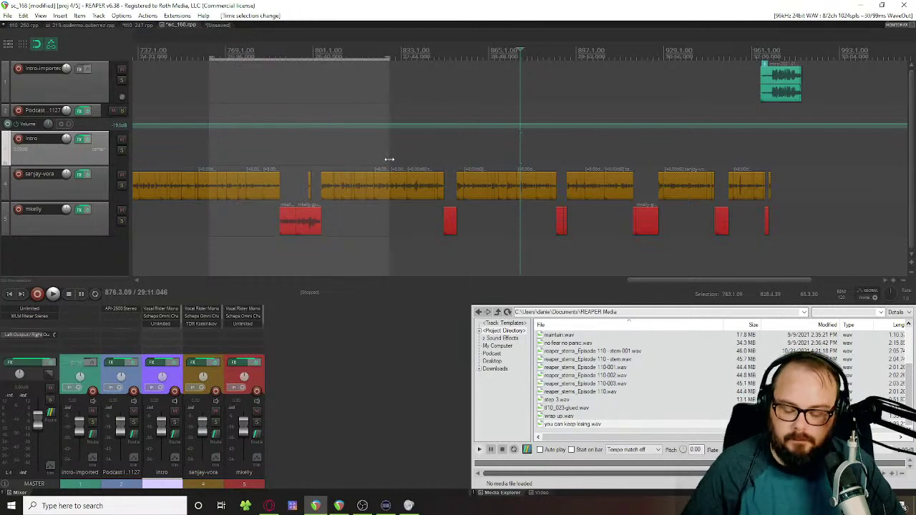
Step: Select both speaker tracks, measure the loudness of the selected tracks within the time selection, and close the render window
left_click(54, 200)
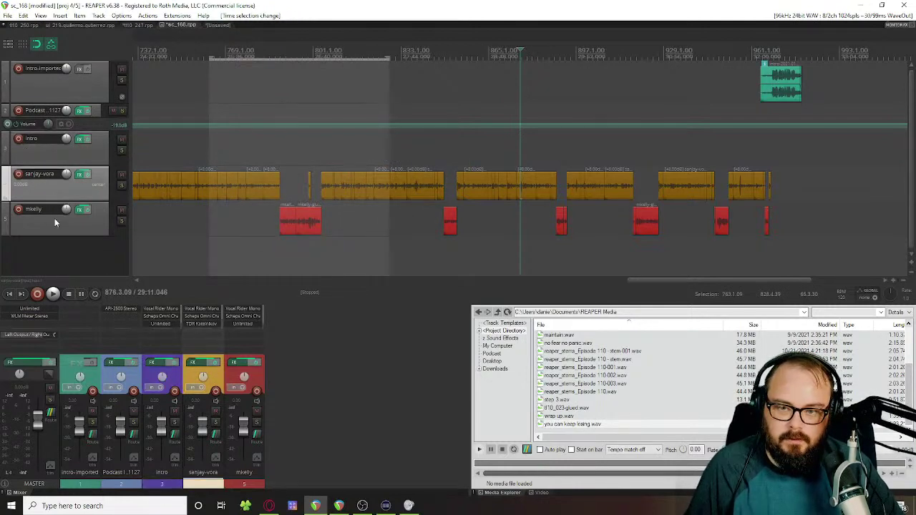
left_click(58, 222, "ctrl")
key("grave")
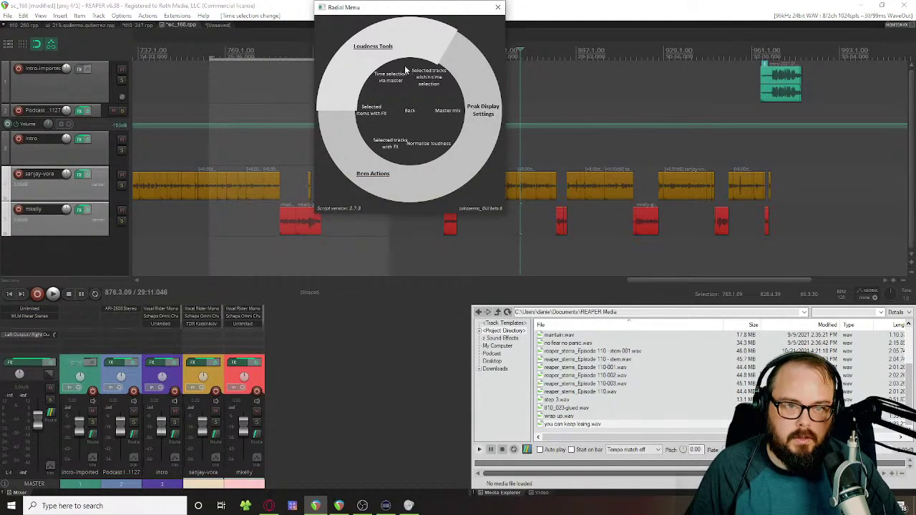
left_click(387, 46)
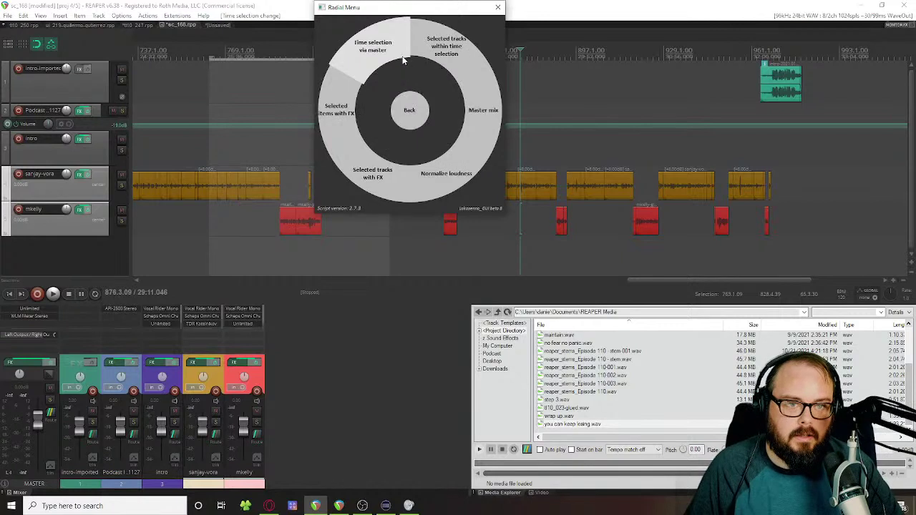
left_click(442, 62)
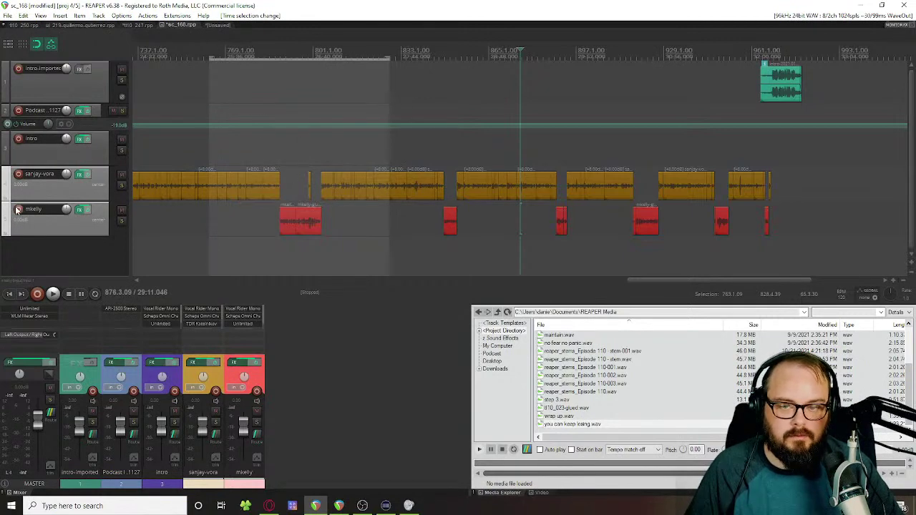
key("r")
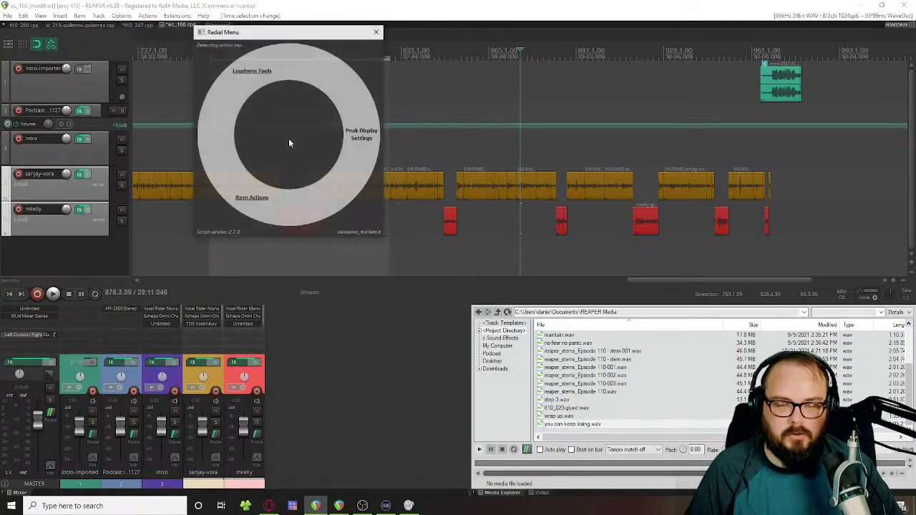
left_click(315, 68)
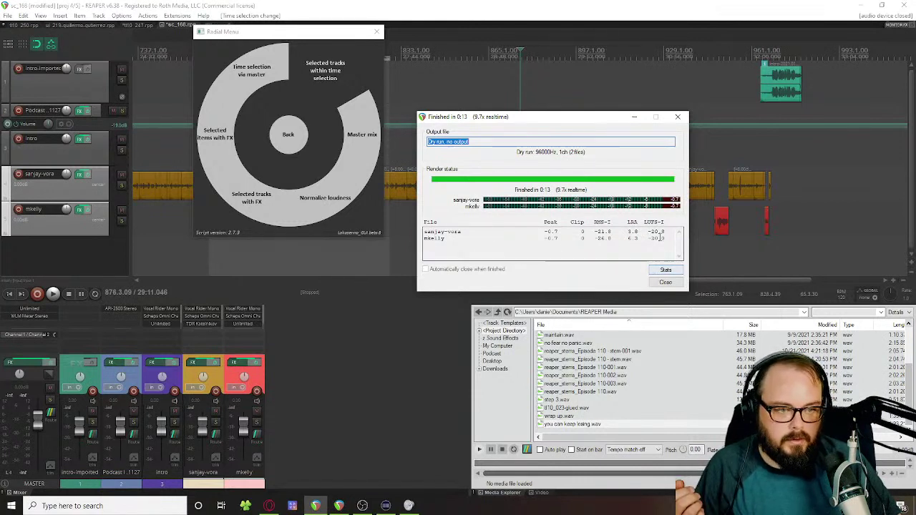
left_click(657, 283)
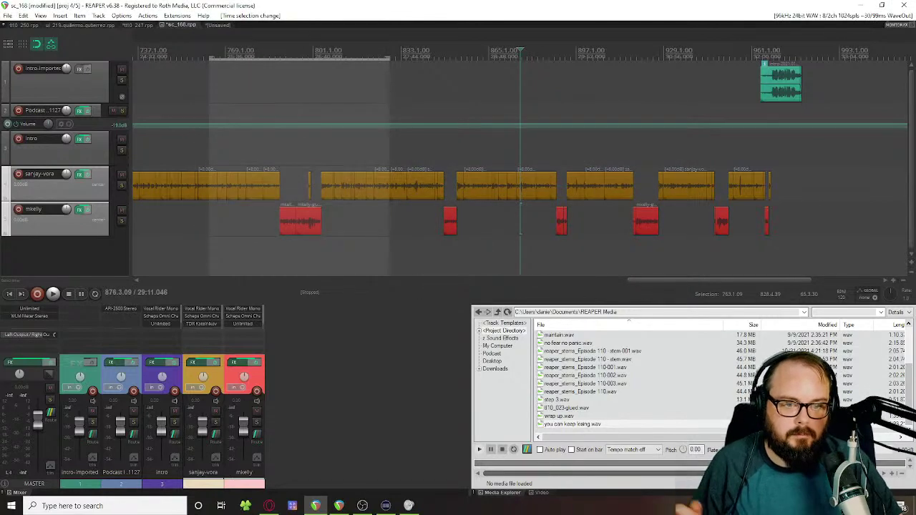
Step: Redraw the time selection from about 767.1.11 to 821.3.83 and solo the orange speaker track
left_click(299, 145)
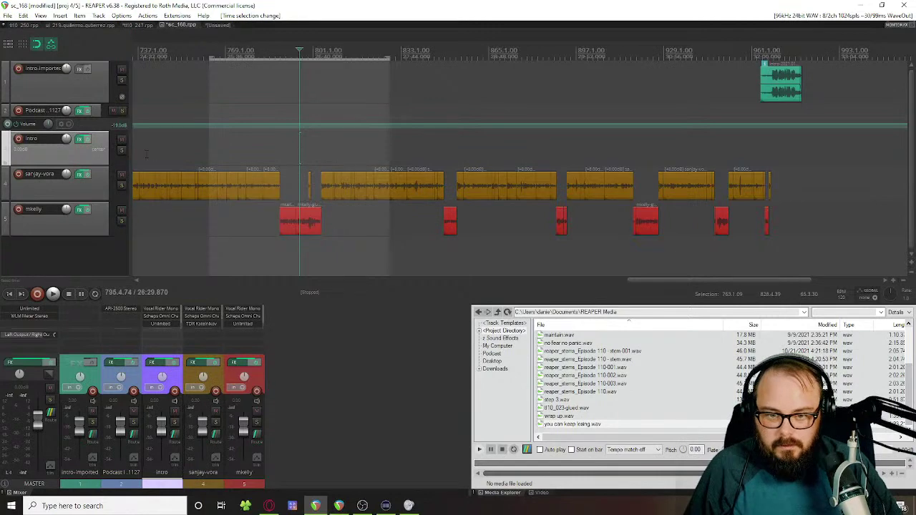
left_click_drag(145, 152, 276, 153)
left_click_drag(220, 154, 370, 154)
left_click(121, 185)
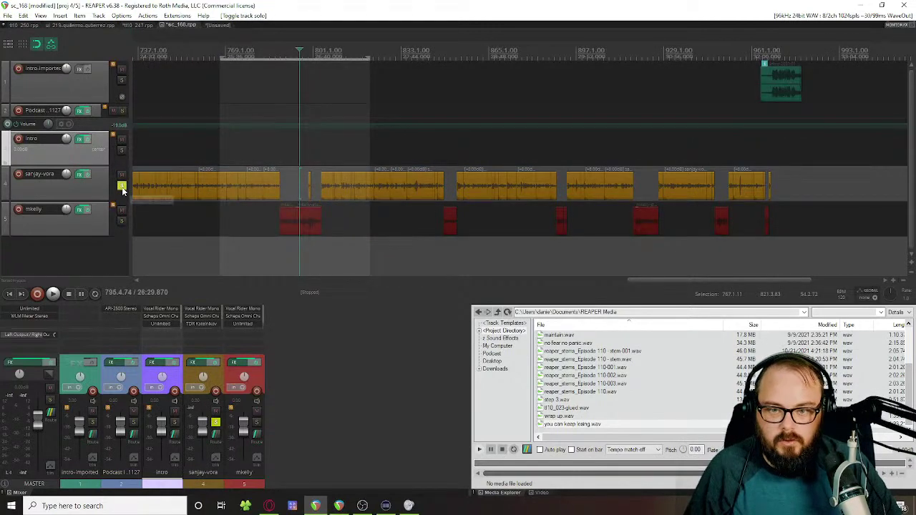
Step: Measure the soloed track's time selection via master with a dry-run render, close the render window, and unsolo the track
key("grave")
left_click(244, 143)
left_click(246, 128)
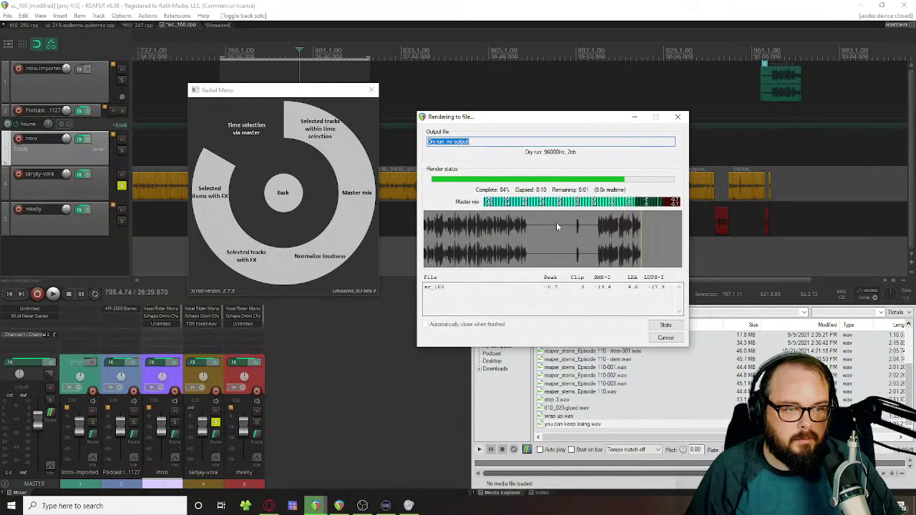
left_click(665, 337)
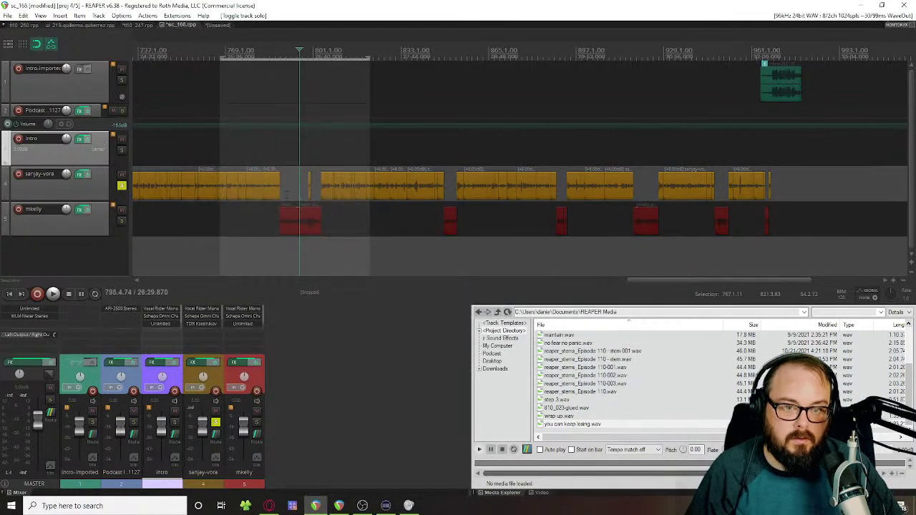
left_click(74, 251)
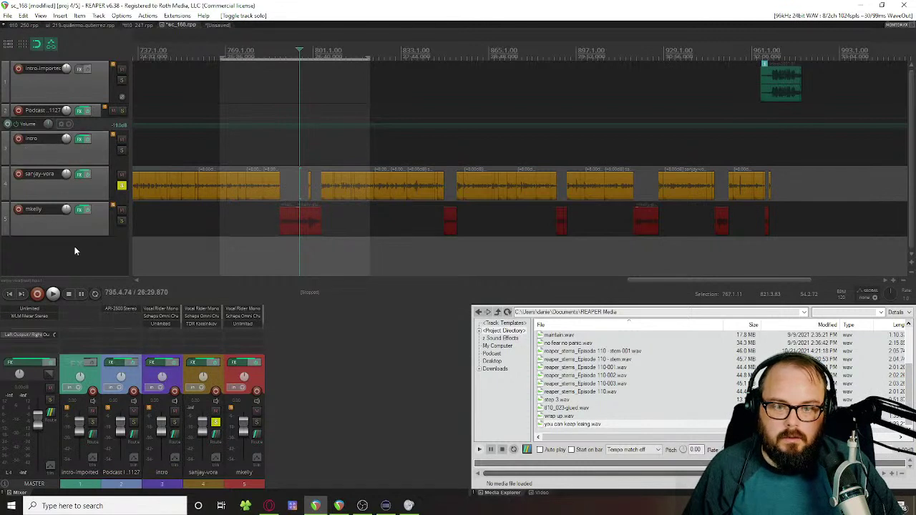
left_click(121, 186)
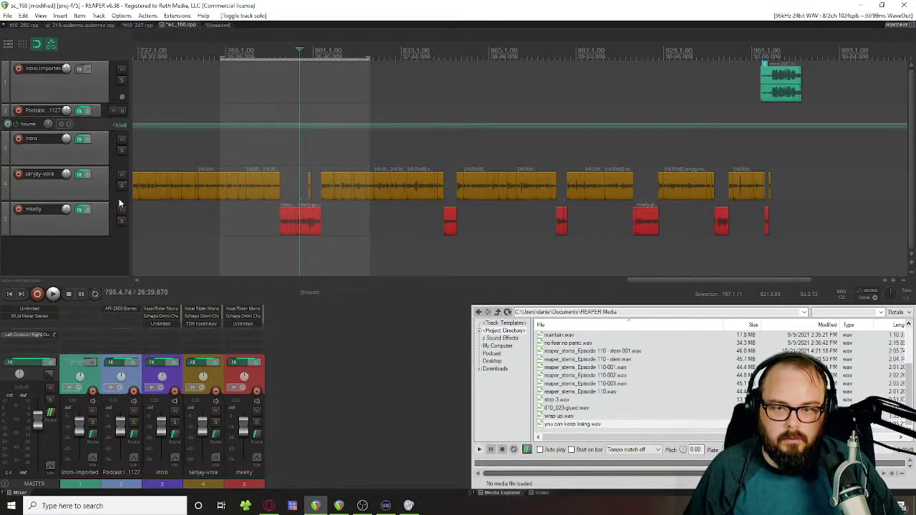
Step: Insert a new track above the two speaker tracks as their folder parent, and select all three tracks
double_click(99, 251)
left_click_drag(93, 262, 82, 175)
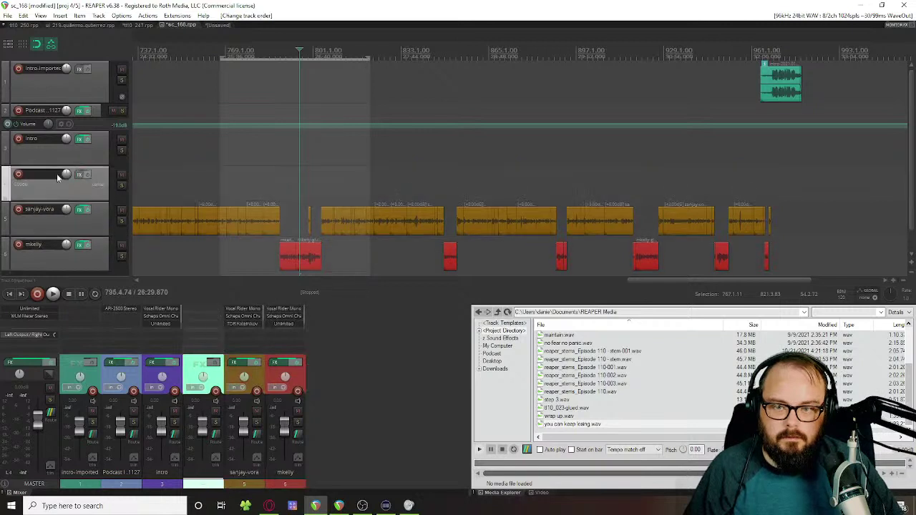
left_click(6, 199)
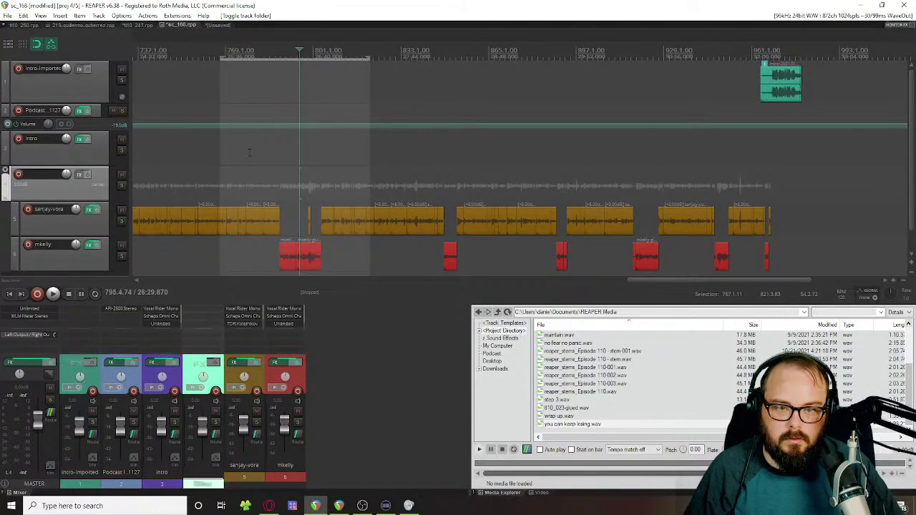
left_click(66, 261, "shift")
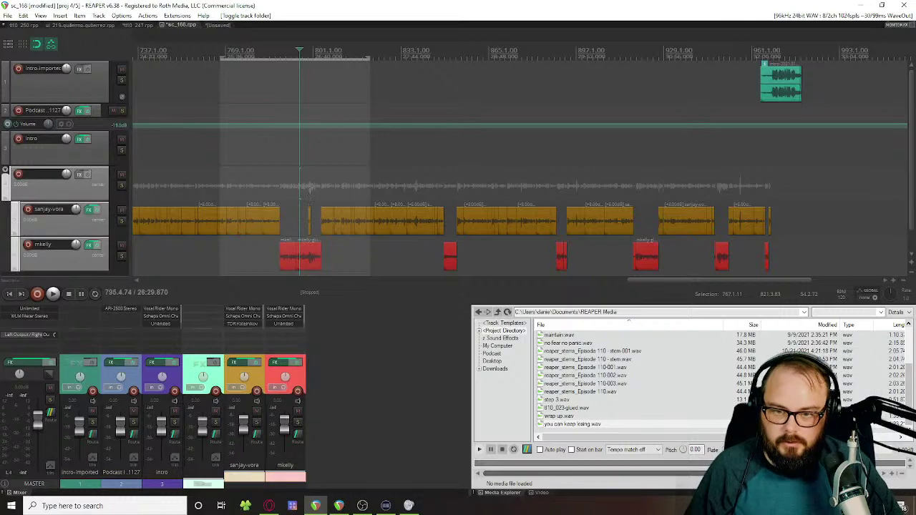
Step: Measure the loudness of the folder and both speaker tracks within the time selection, highlight the folder's RMS-I to LUFS-I figures, and close the render window
key("grave")
left_click(367, 104)
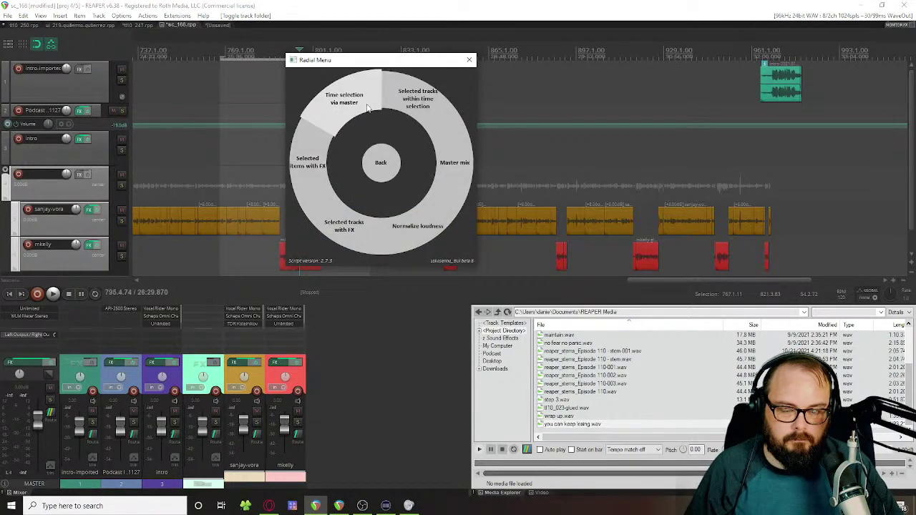
left_click(390, 103)
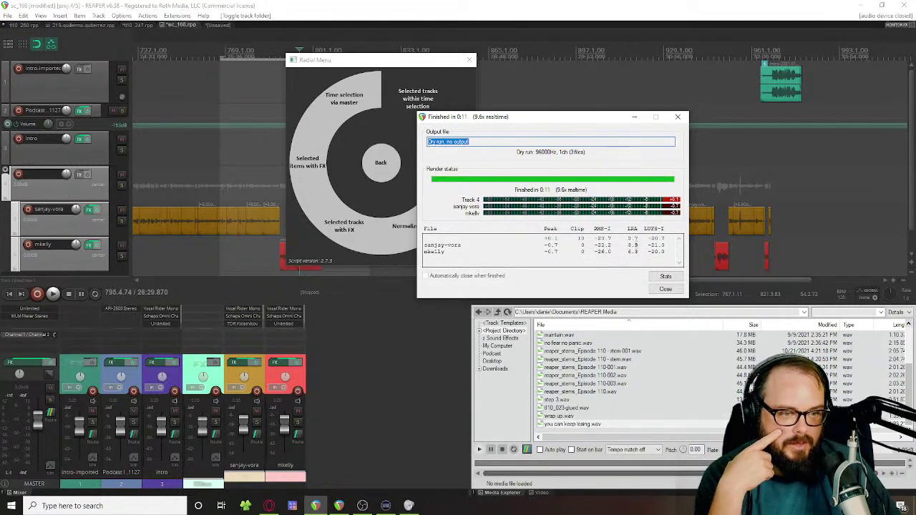
left_click_drag(597, 238, 664, 239)
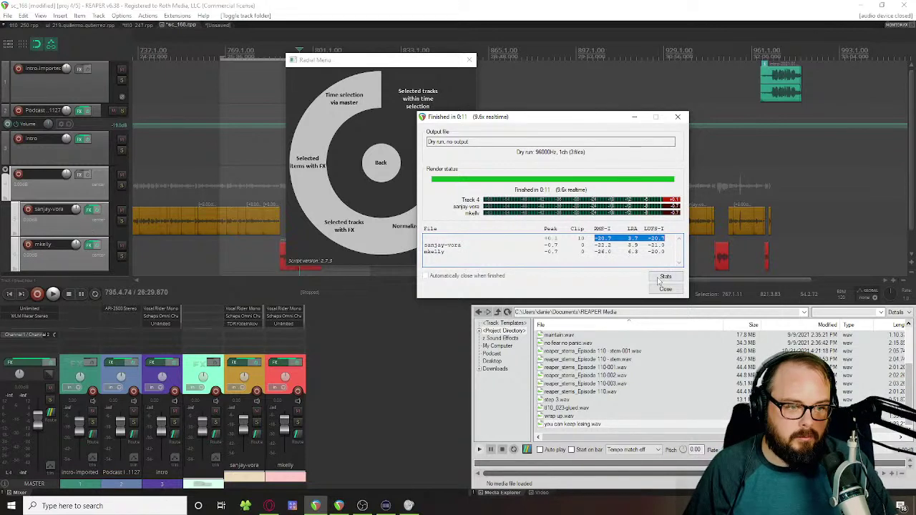
left_click(666, 289)
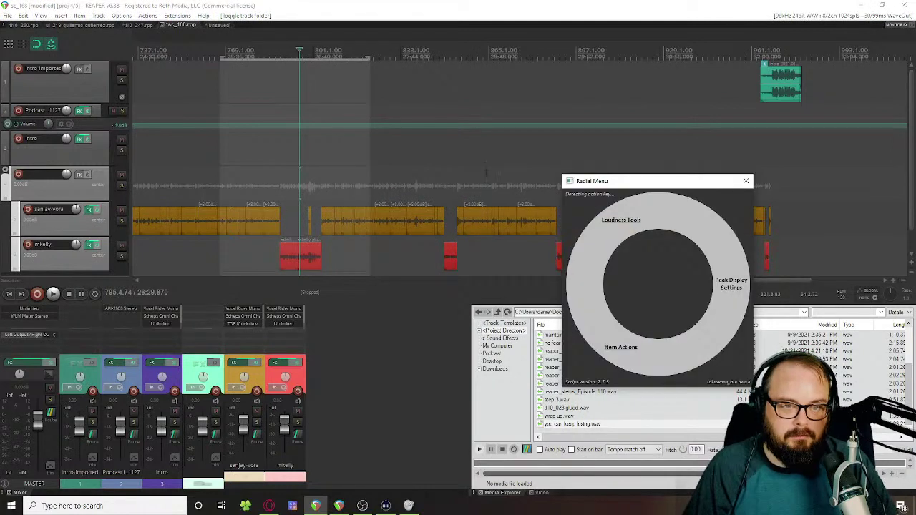
Step: Measure the time selection via master with a dry-run render, highlight its LUFS-I figure, and close the render window
left_click(484, 179)
left_click(482, 188)
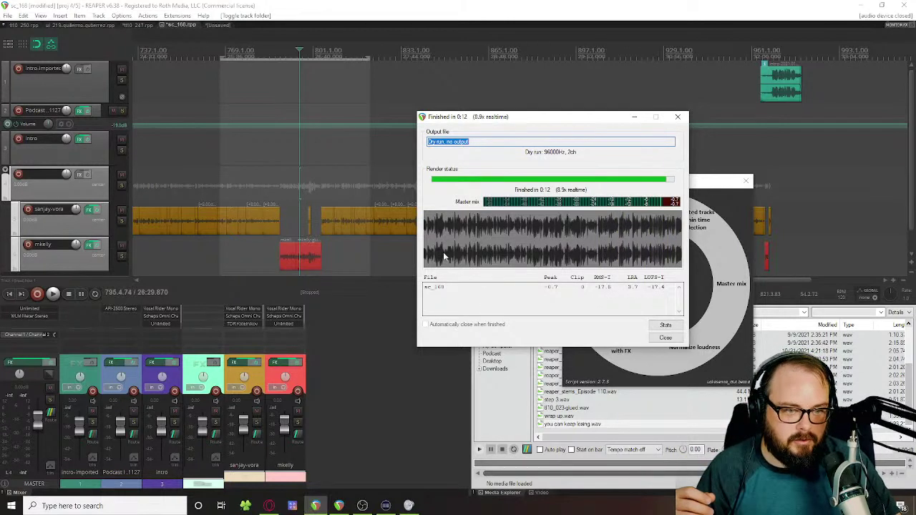
double_click(654, 288)
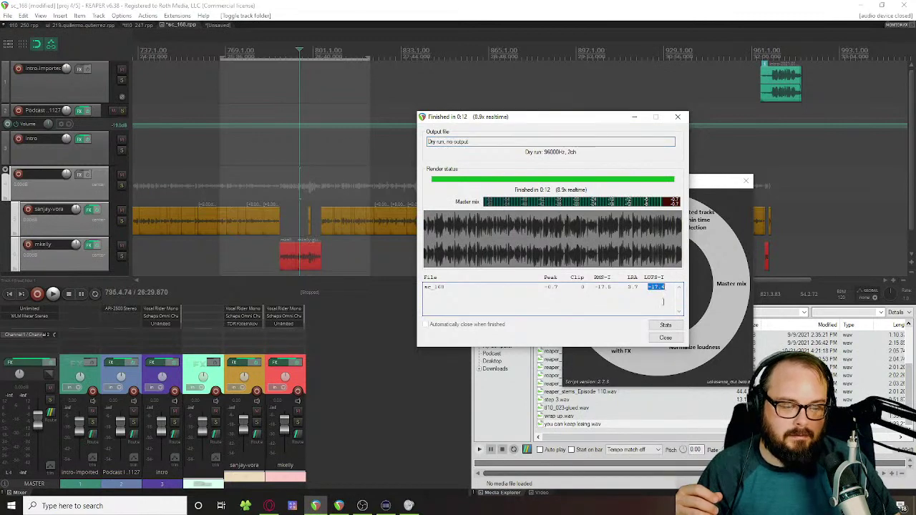
left_click(655, 339)
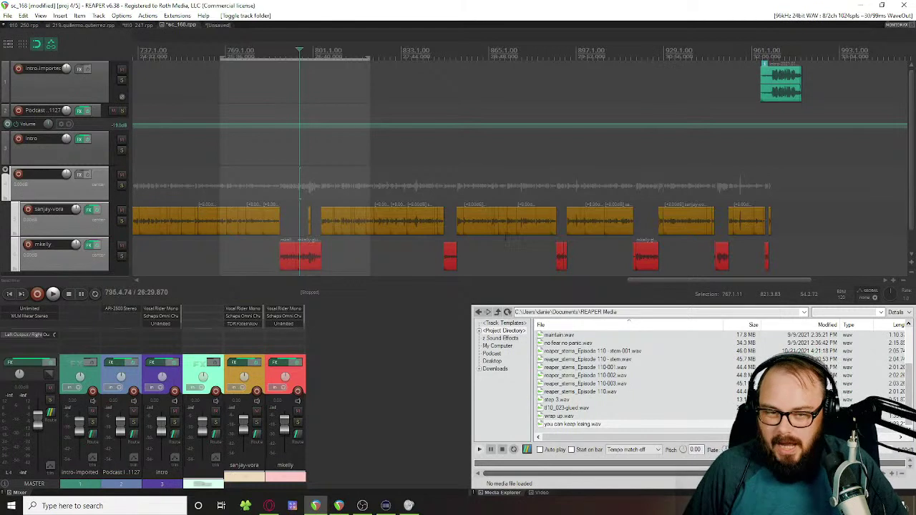
Step: Select a single item on the orange speaker track near 773.2.82 and analyze it in the SWS Loudness window
left_click(295, 149)
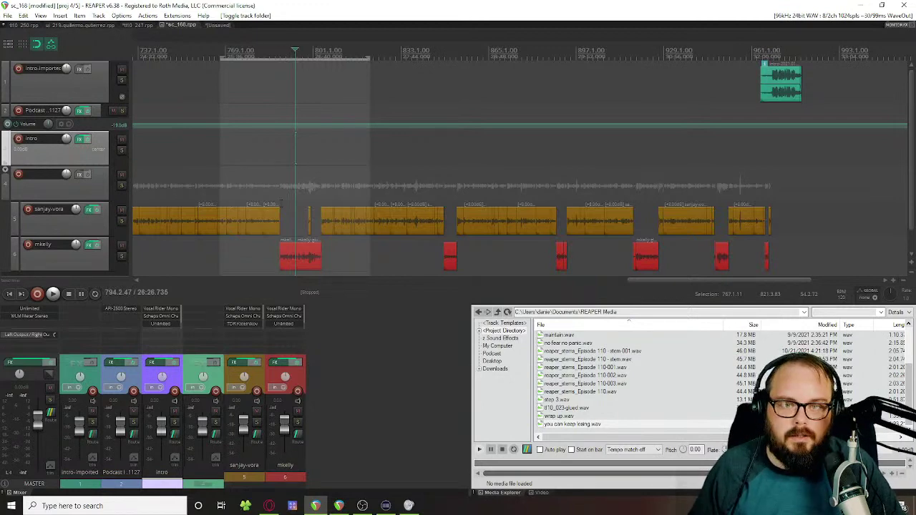
left_click(241, 218)
left_click(177, 15)
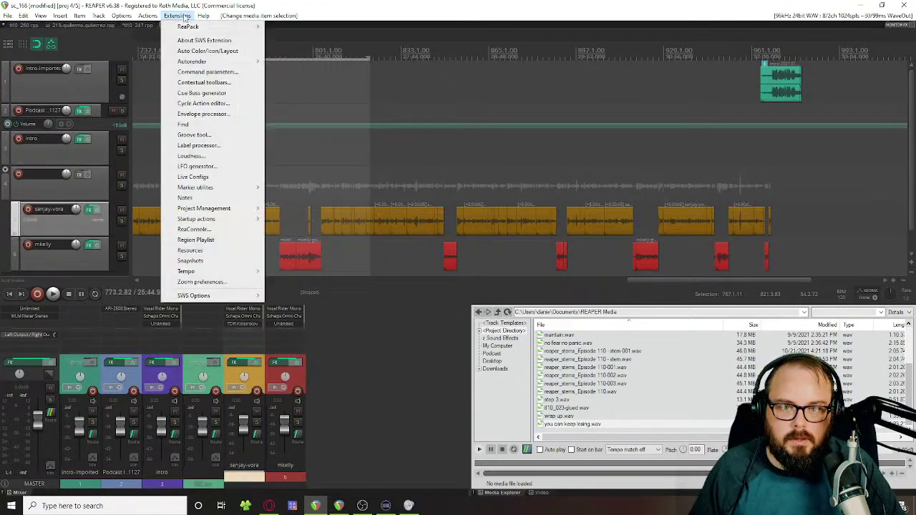
left_click(237, 157)
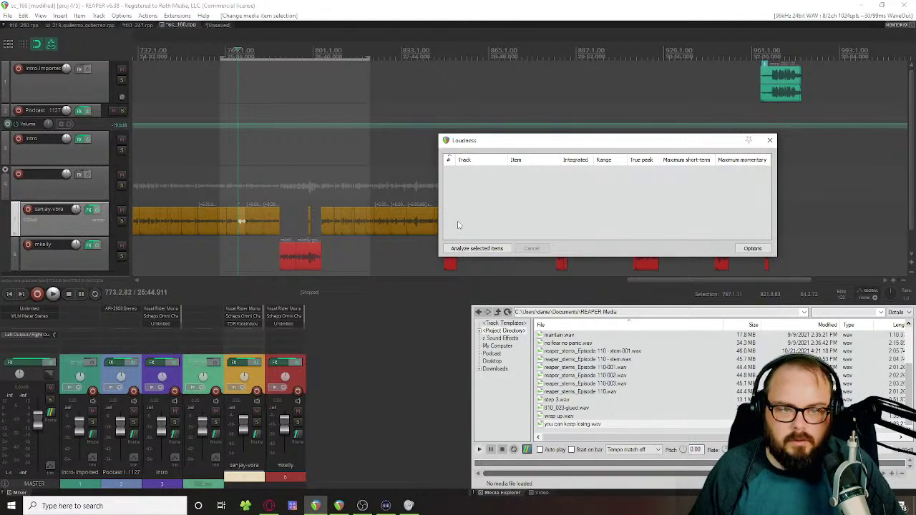
left_click(466, 249)
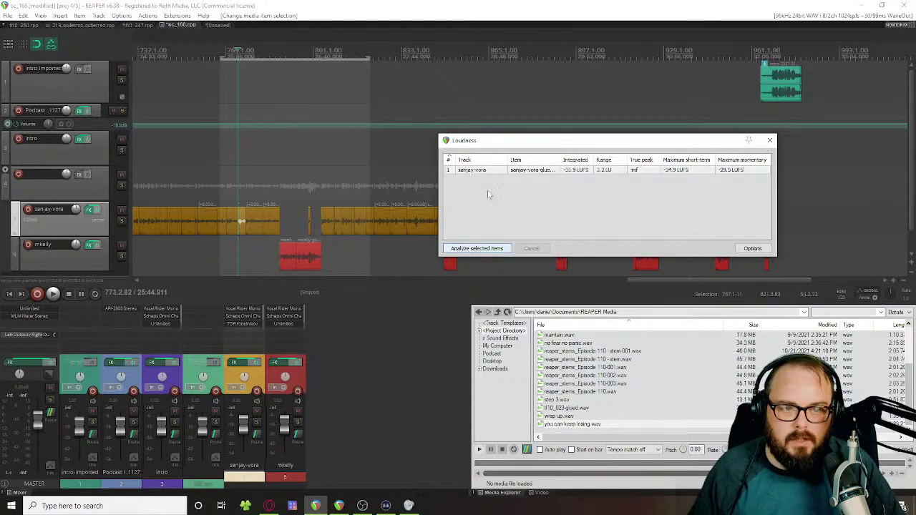
Step: Marquee-select both speakers' items from about 754.4.35 to 815.3.45, analyze their loudness, and close the Loudness window
left_click_drag(188, 126, 353, 264)
left_click(496, 249)
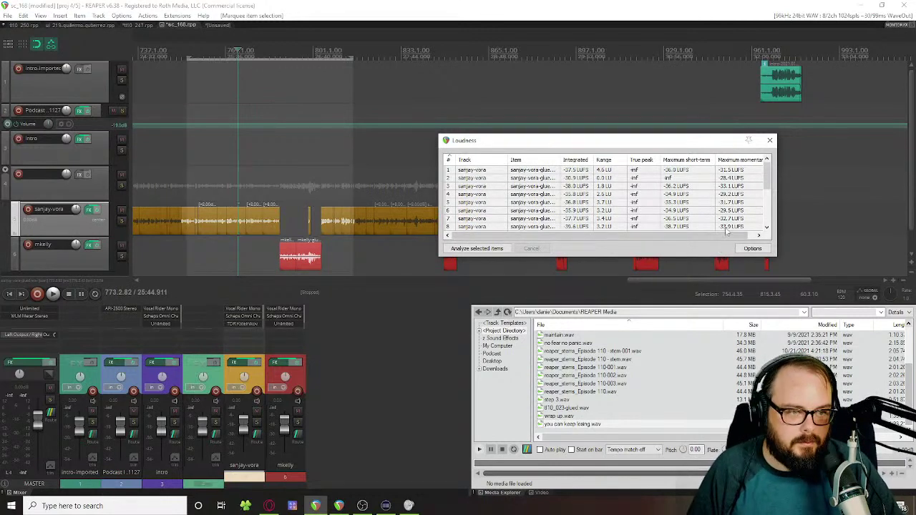
left_click(769, 140)
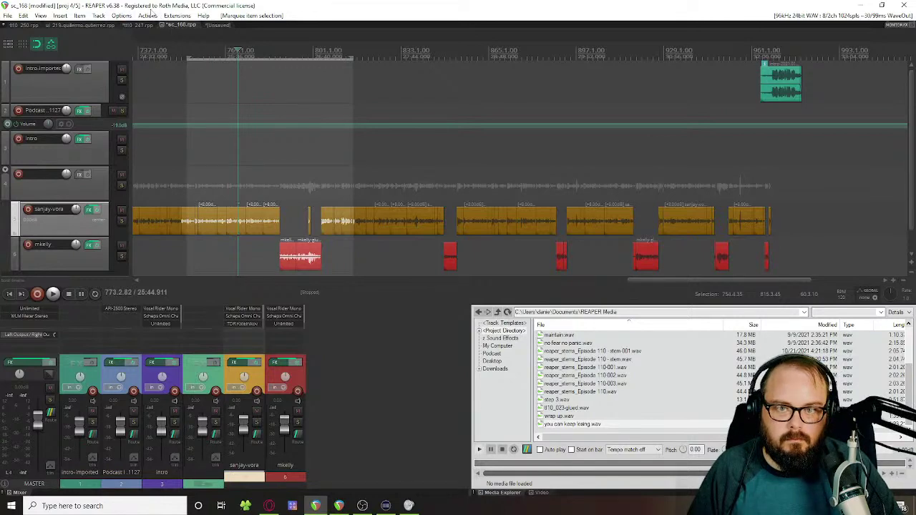
left_click(148, 15)
left_click(407, 236)
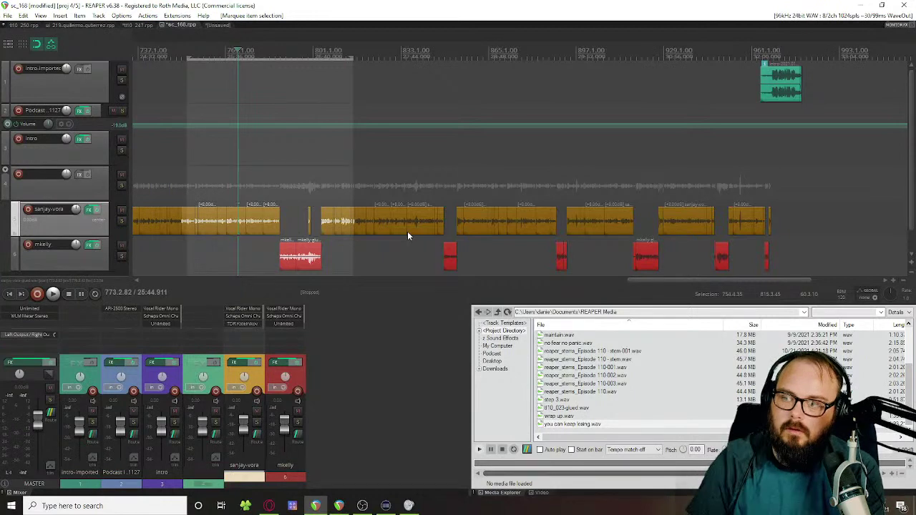
key("question")
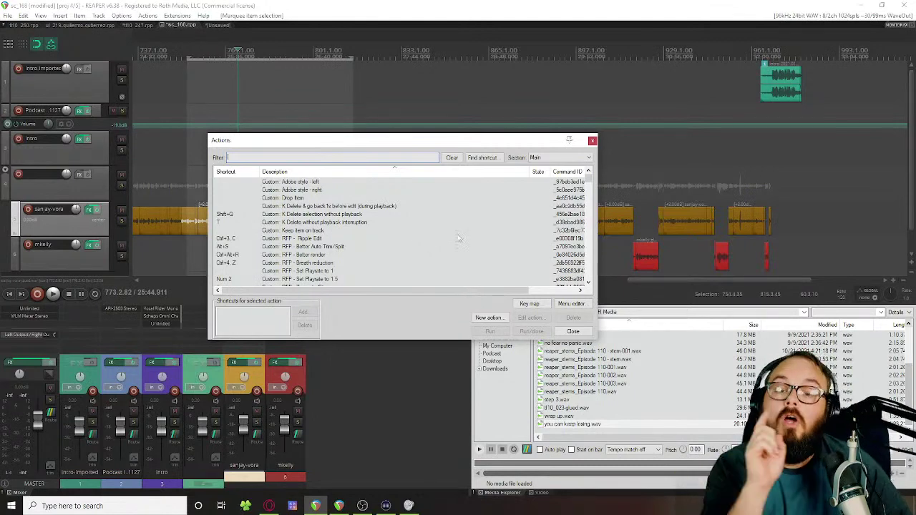
left_click(574, 332)
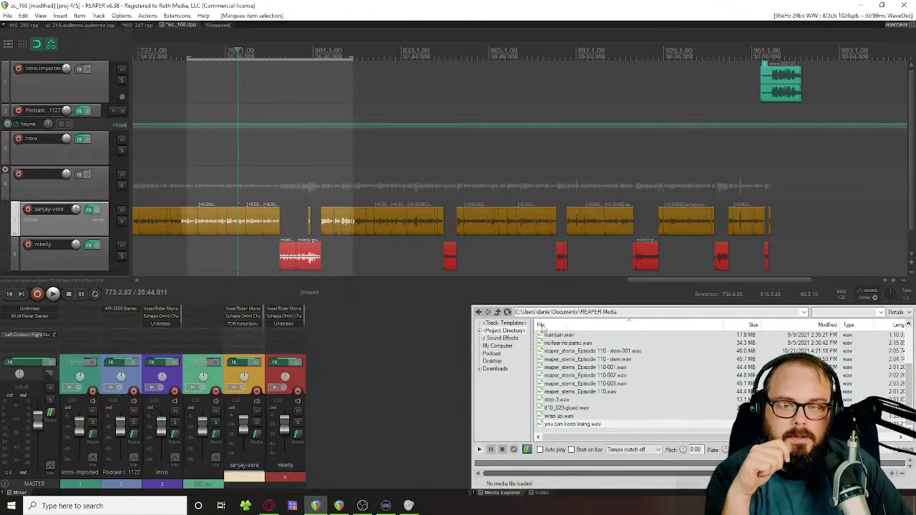
Step: Reopen the SWS Loudness window to review the last analyzed items, and bring up the radial menu's Loudness Tools for comparison
left_click(172, 16)
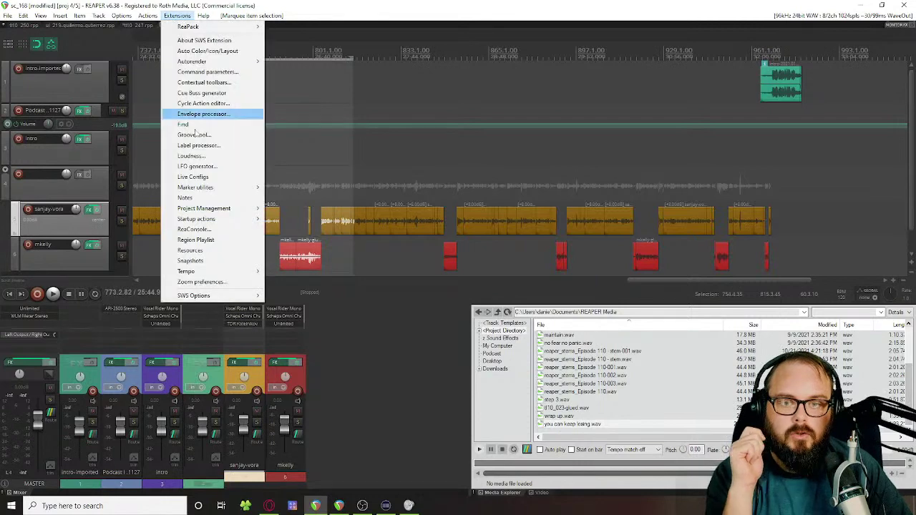
left_click(192, 155)
scroll(508, 187, "down", 4)
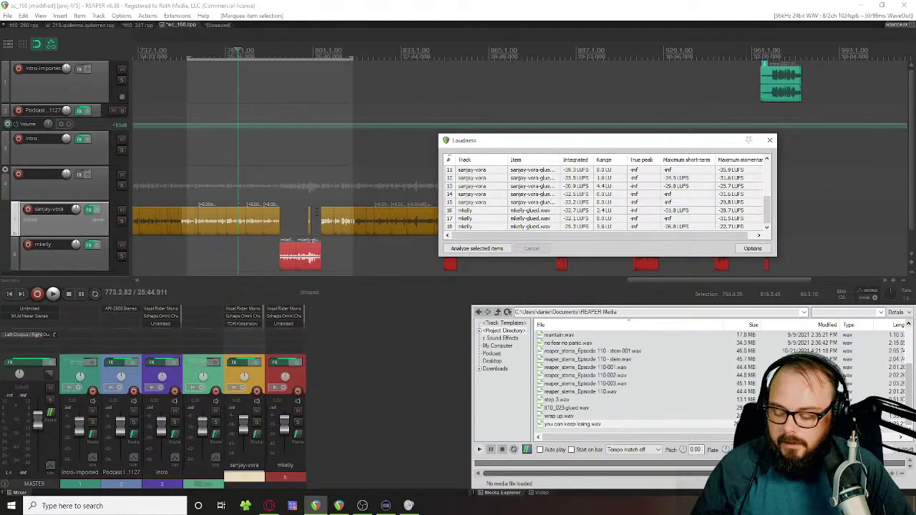
key("grave")
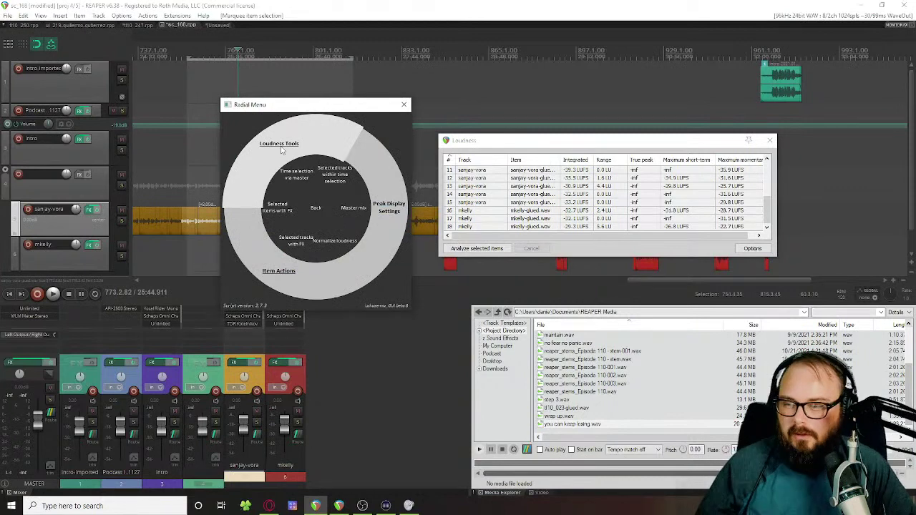
left_click(281, 146)
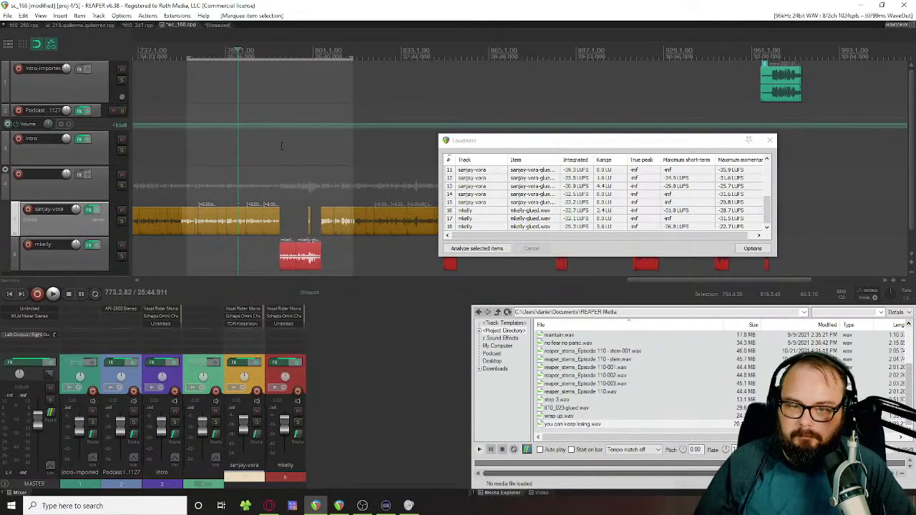
Step: Select a short orange item near 593.2.47, view the radial menu's loudness measurement options, and close the Loudness window
left_click(256, 234)
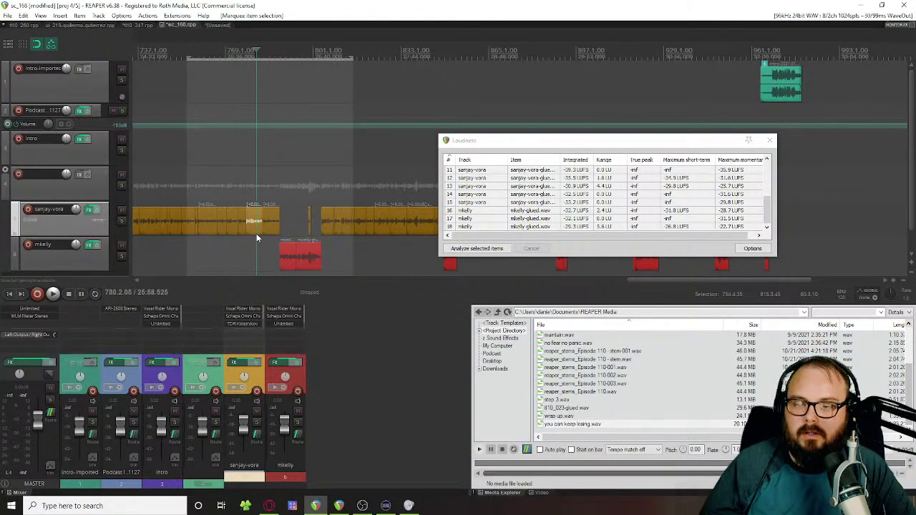
scroll(256, 234, "down", 3)
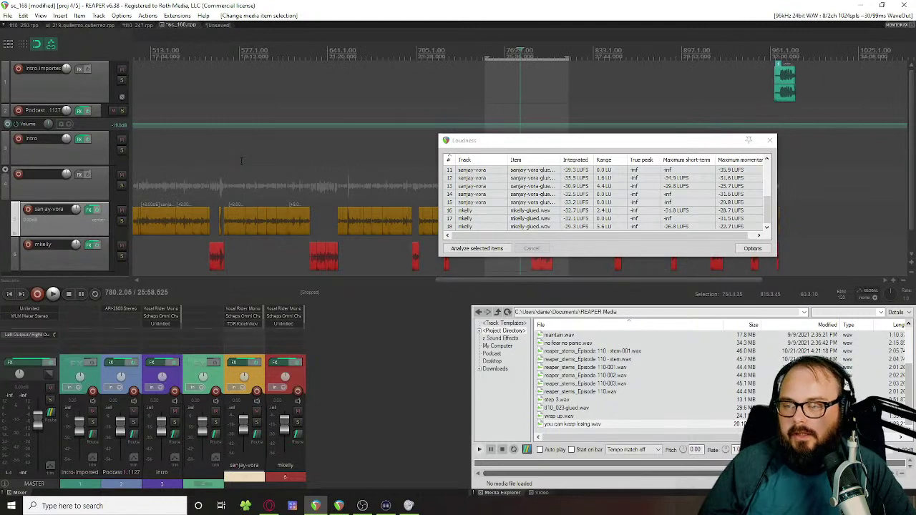
left_click(262, 217)
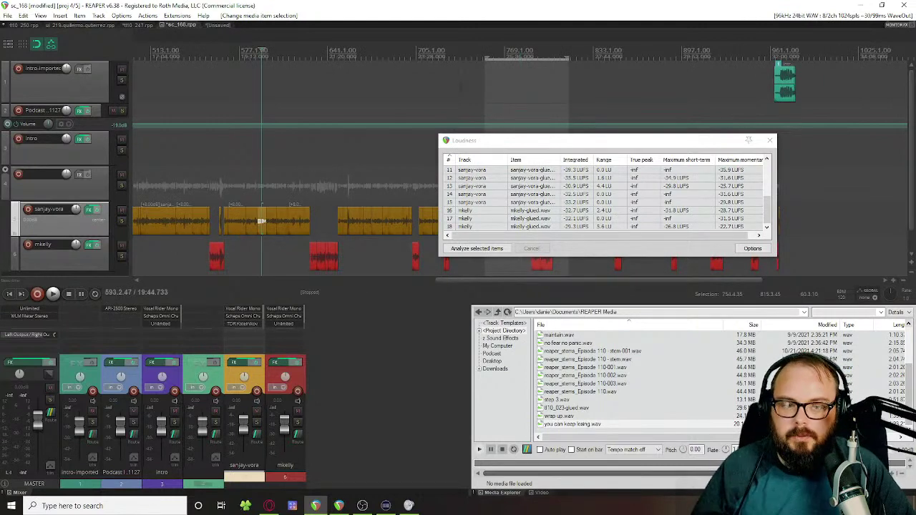
key("r")
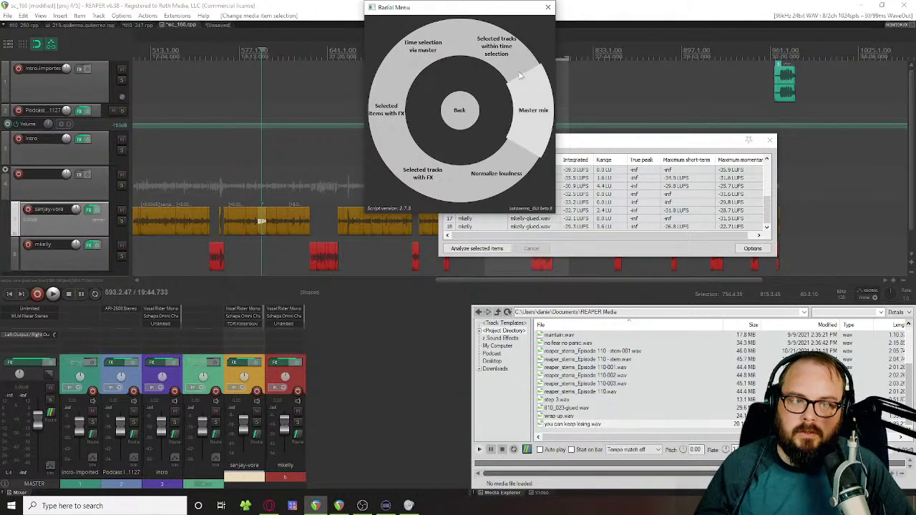
left_click(412, 146)
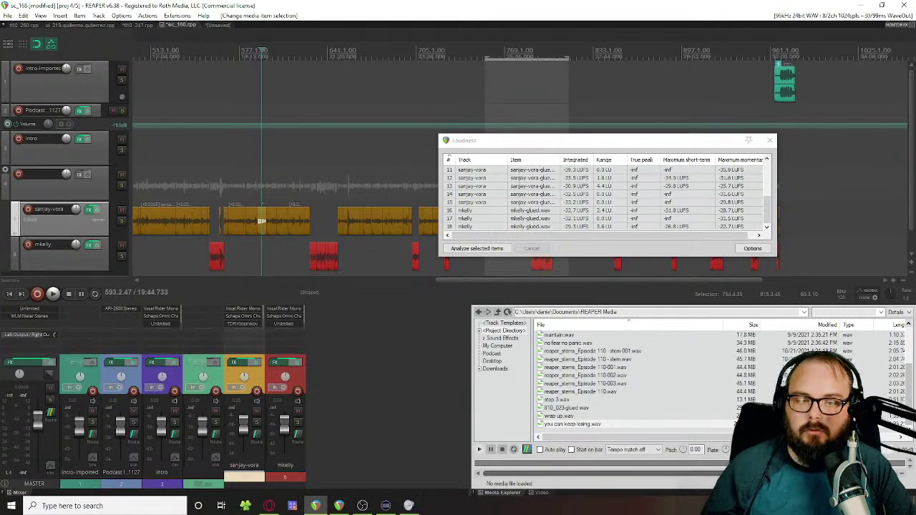
left_click(770, 140)
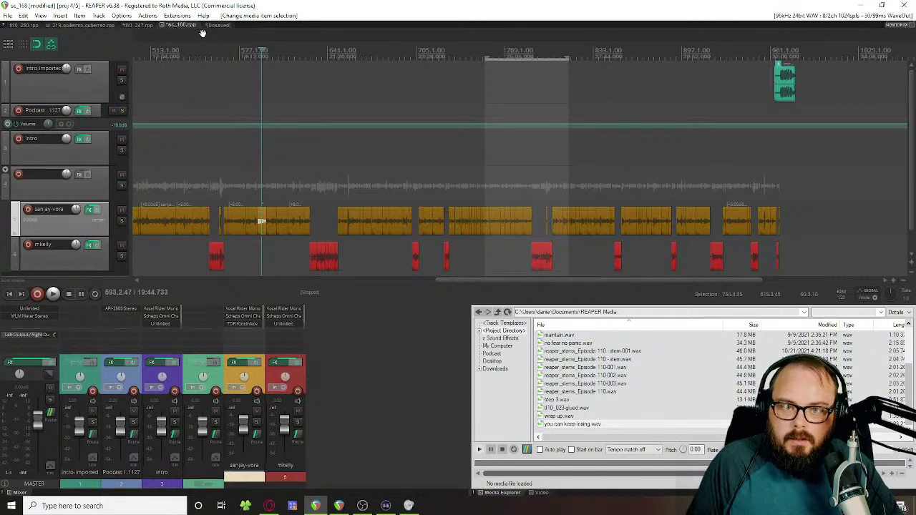
left_click(245, 171)
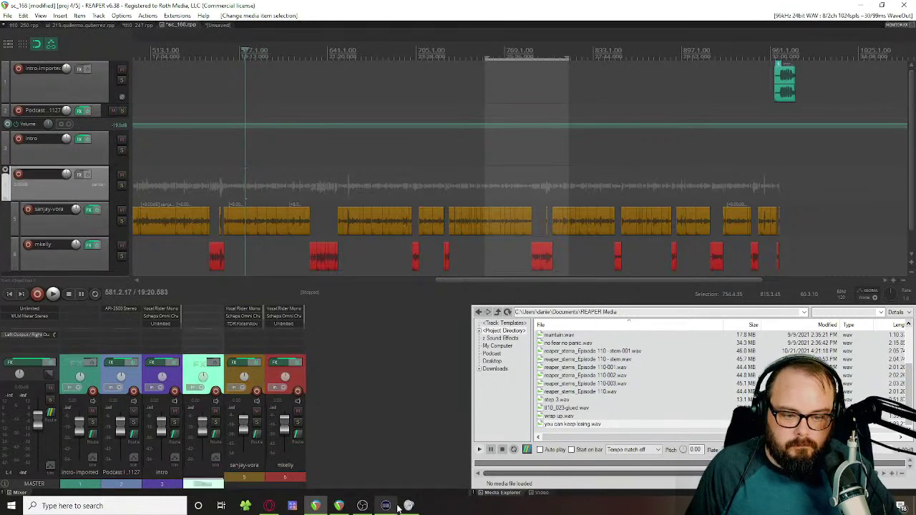
Step: Search the system for Stream Deck, launch the app, and close its Icon Library window
mouse_move(407, 506)
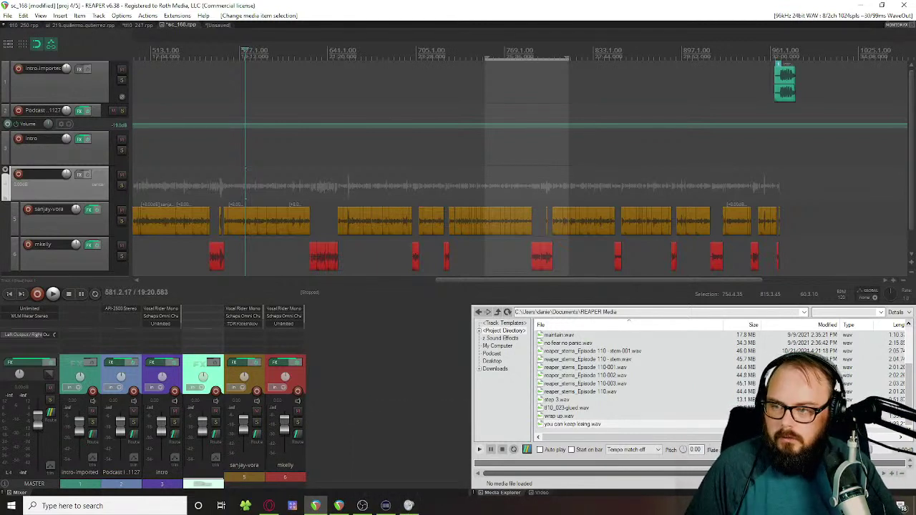
left_click(362, 506)
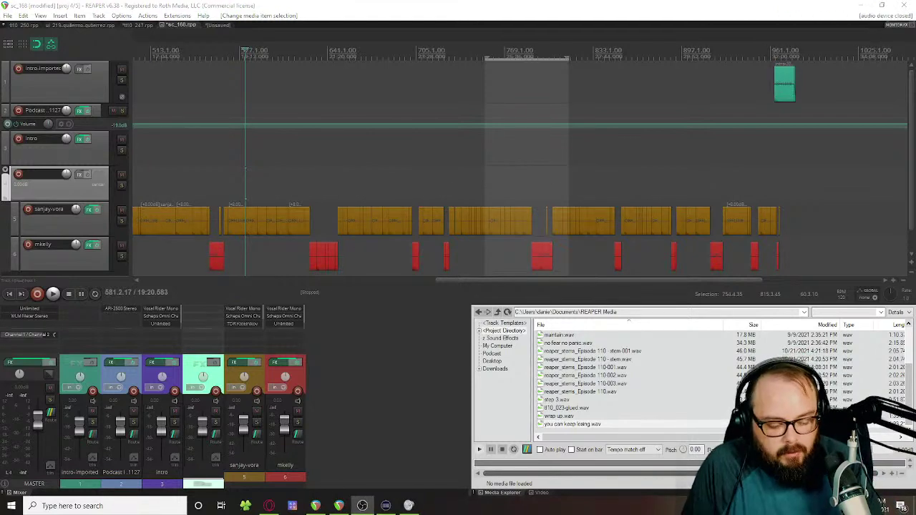
left_click(141, 508)
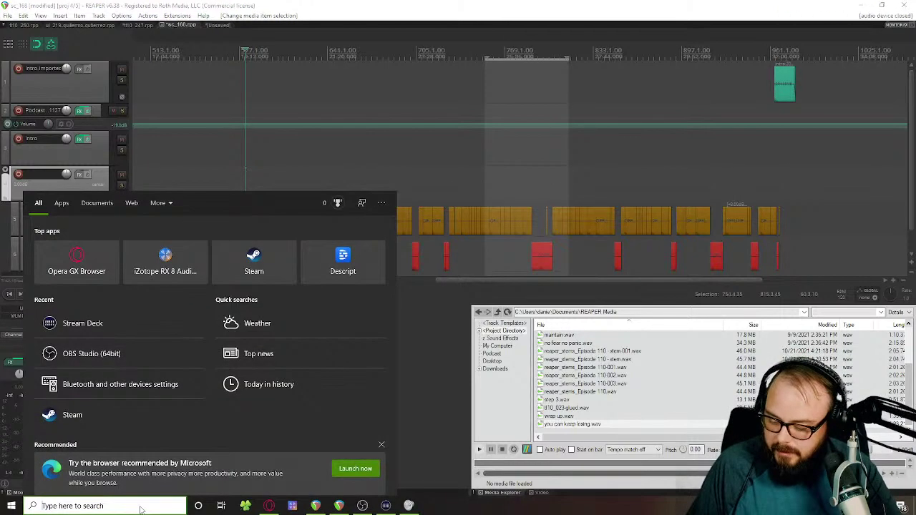
type("stream deck")
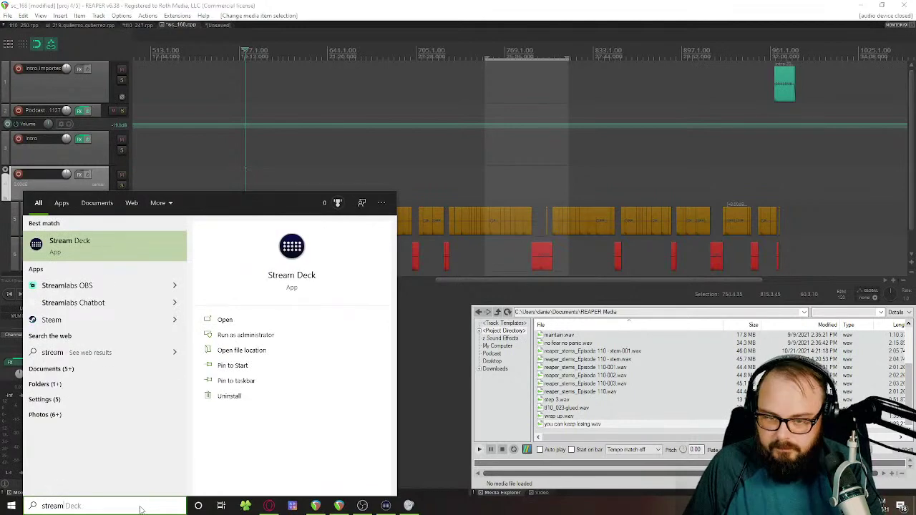
key("Return")
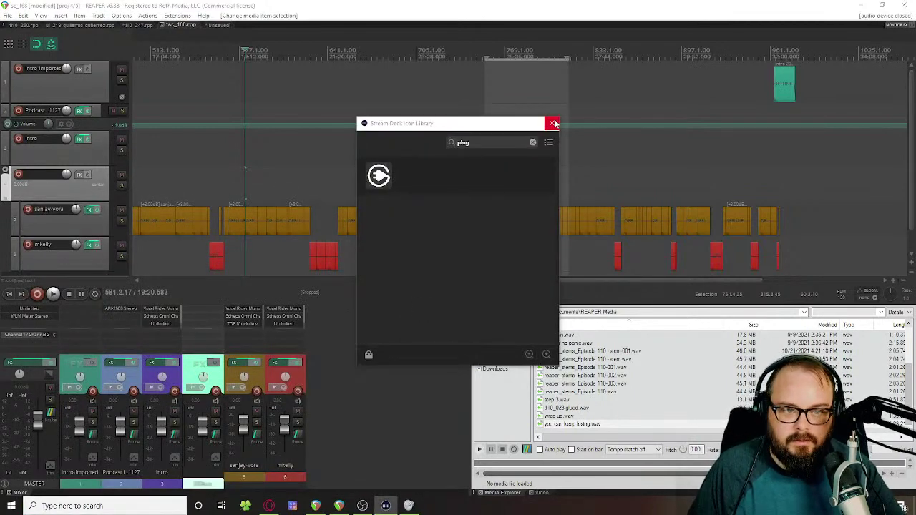
left_click(552, 123)
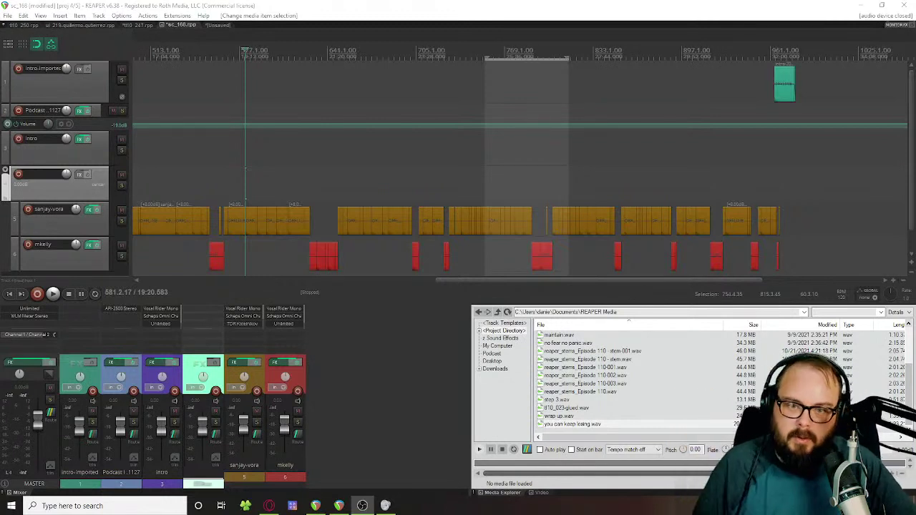
Step: Place the edit cursor at about 669.2.07 on the intro track and start playback from there
left_click(393, 151)
left_click(373, 147)
left_click(366, 152)
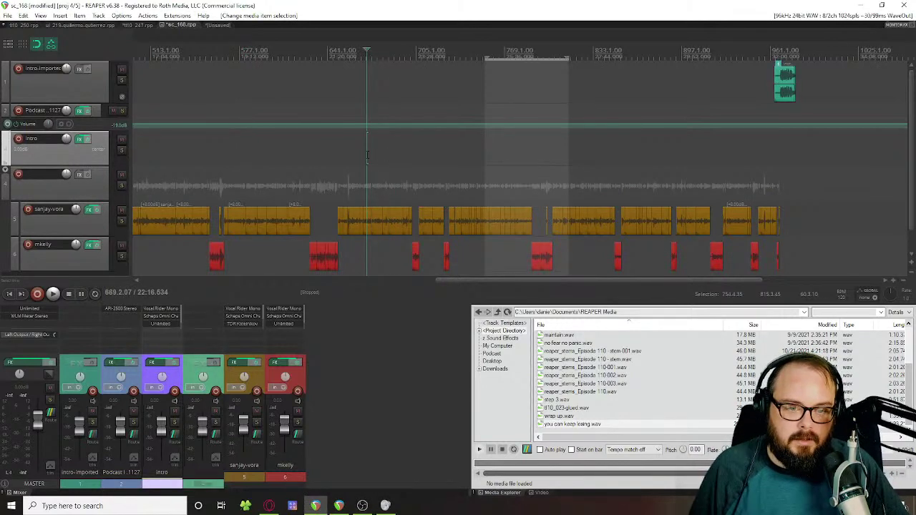
key("space")
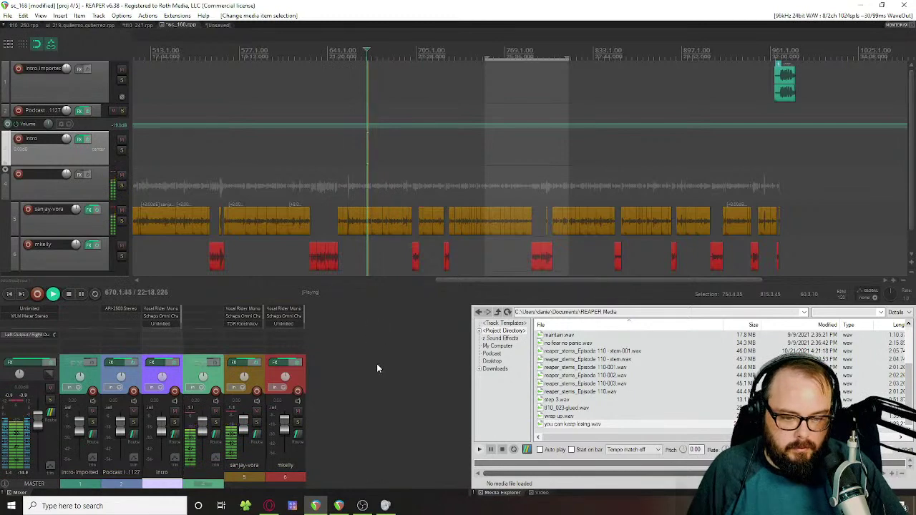
Step: Open the Windows Volume Mixer to check the output levels, return to the sc_166 project, and stop playback
left_click(385, 506)
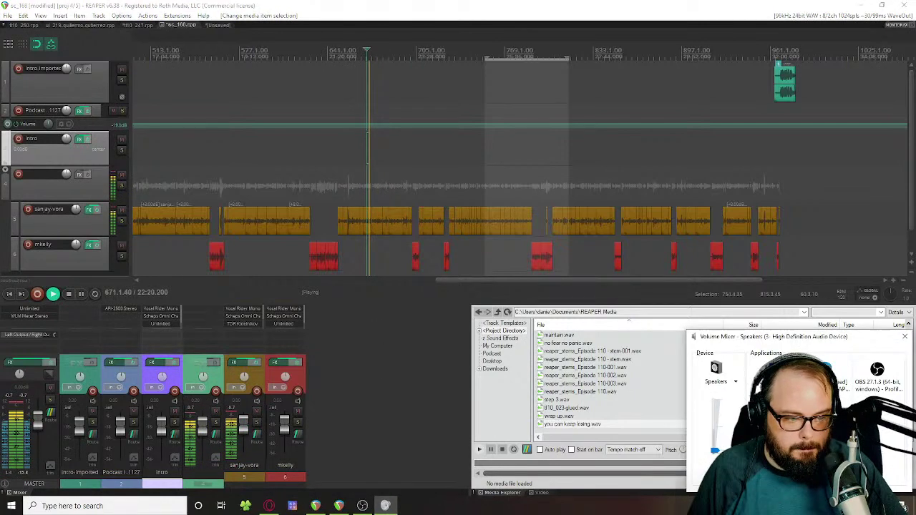
left_click(396, 278)
scroll(384, 244, "up", 5)
scroll(384, 244, "up", 4)
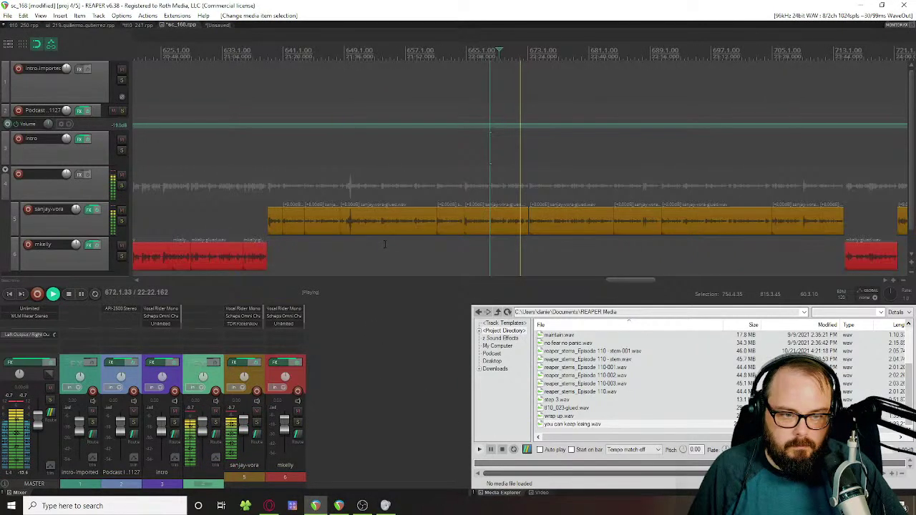
key("space")
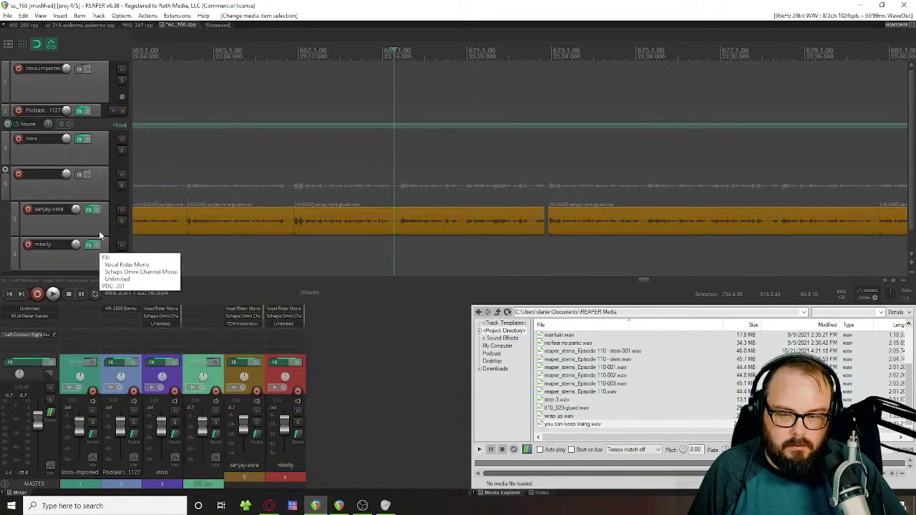
Step: Switch to the tl10_247 project, place the edit cursor on the Clips track, and audition it from there
left_click(136, 25)
scroll(231, 208, "up", 5)
left_click(254, 208)
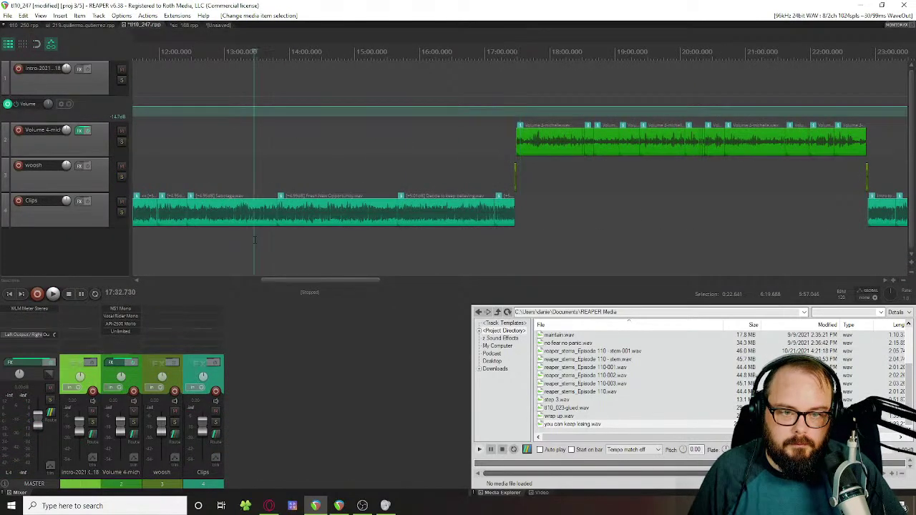
key("space")
scroll(242, 197, "down", 4)
Step: Audition the project from about 3:43.8, stop playback, and place the edit cursor at about 1:42.7 on the intro track
left_click(201, 164)
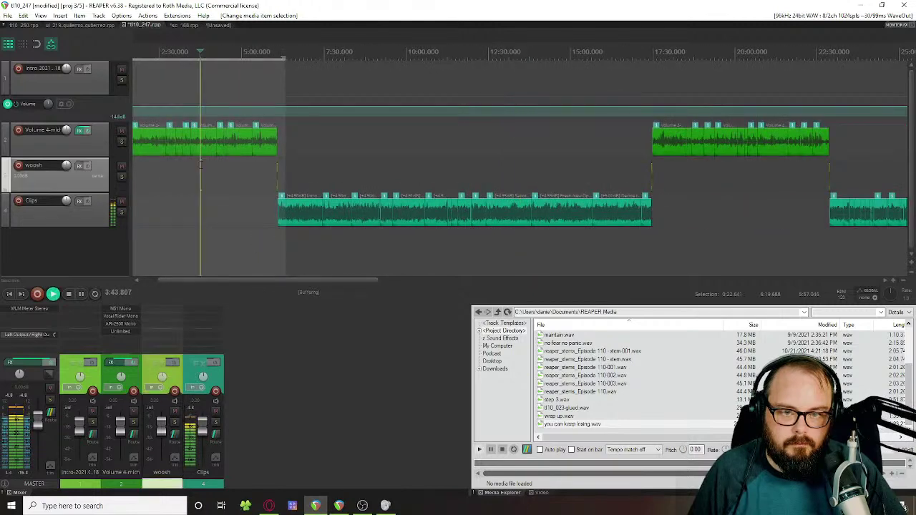
scroll(200, 164, "up", 5)
key("space")
scroll(229, 95, "down", 5)
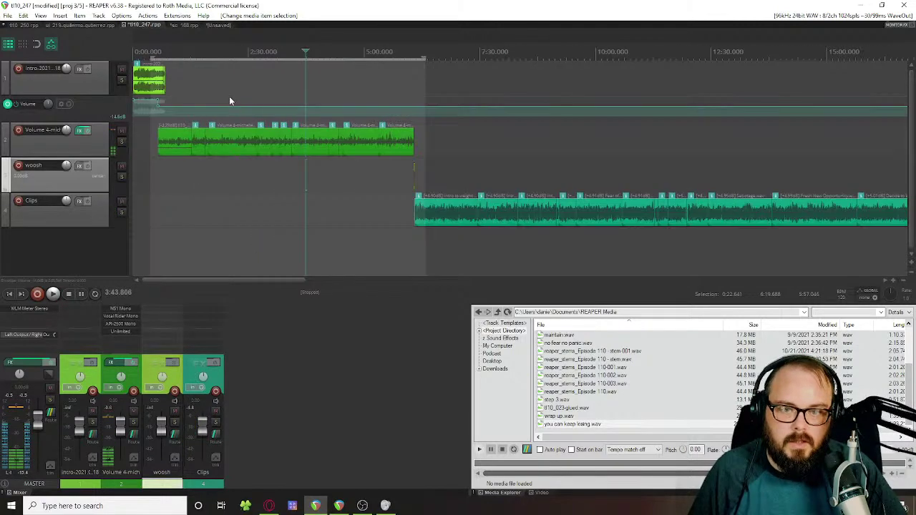
left_click(211, 93)
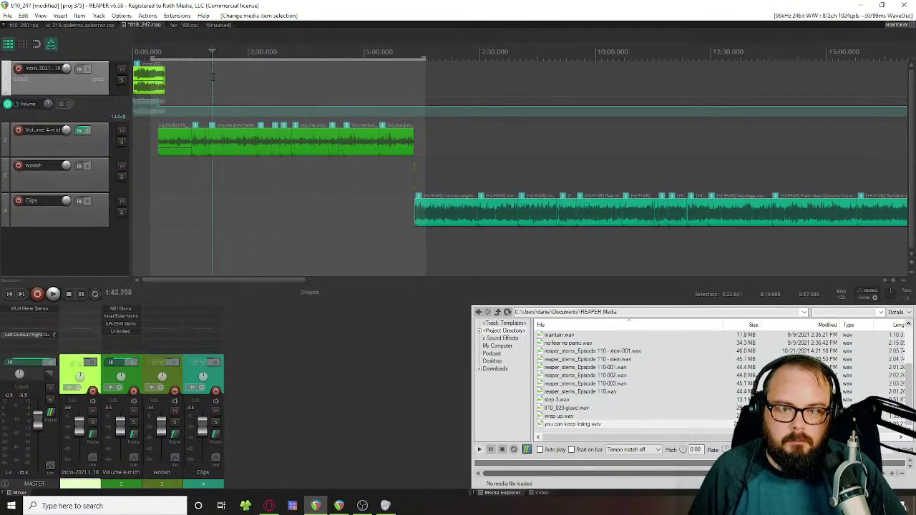
Step: Add the VST3 version of Fresh Air (Slate Digital) to track 2's FX chain
left_click(83, 130)
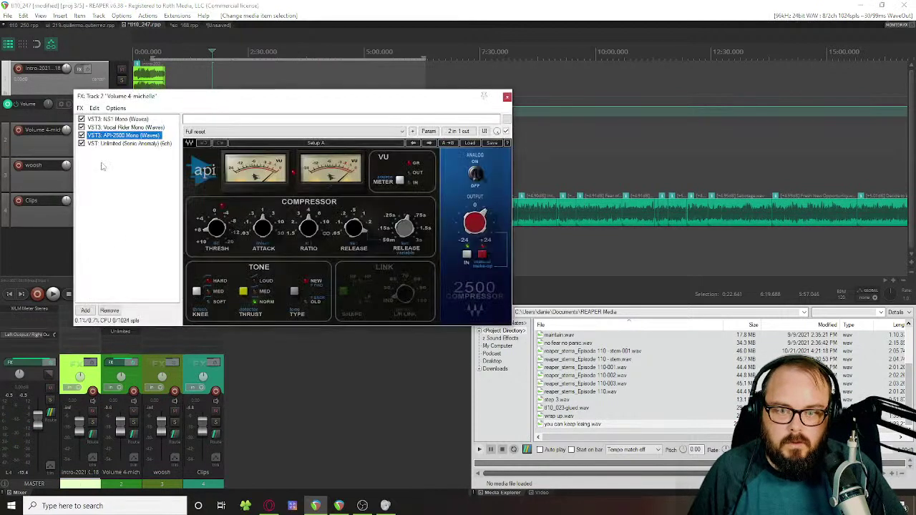
left_click(85, 309)
type("fres")
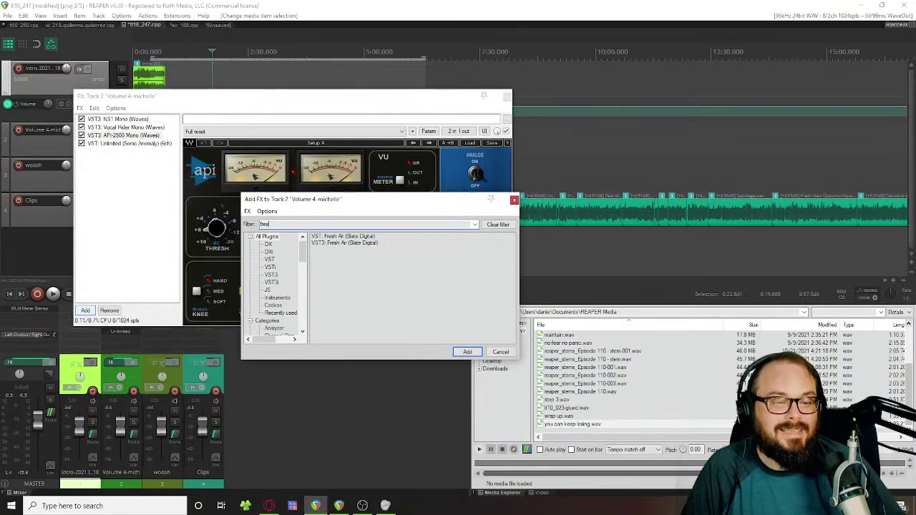
double_click(334, 244)
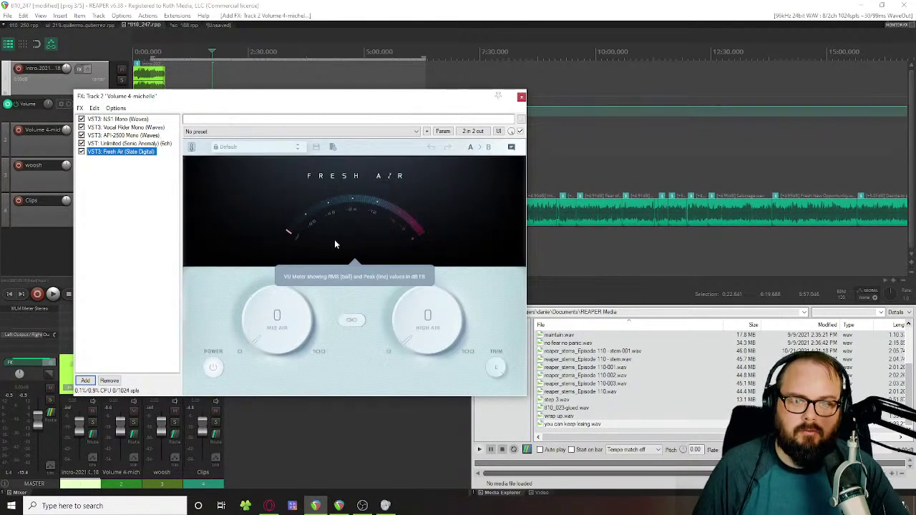
Step: Set Fresh Air's Mid Air to 11 and High Air to 15, and move the FX window clear of track 2
left_click(288, 316)
left_click_drag(287, 316, 277, 281)
left_click_drag(414, 319, 408, 286)
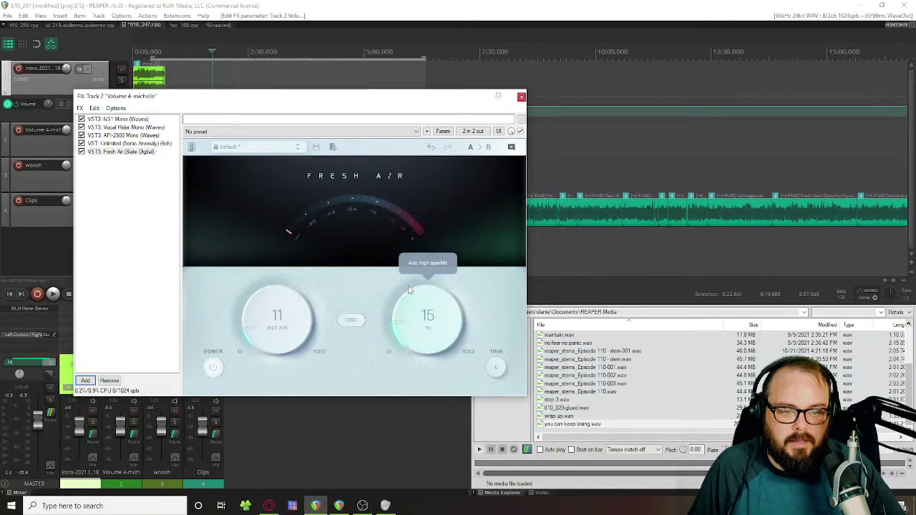
left_click_drag(323, 102, 528, 179)
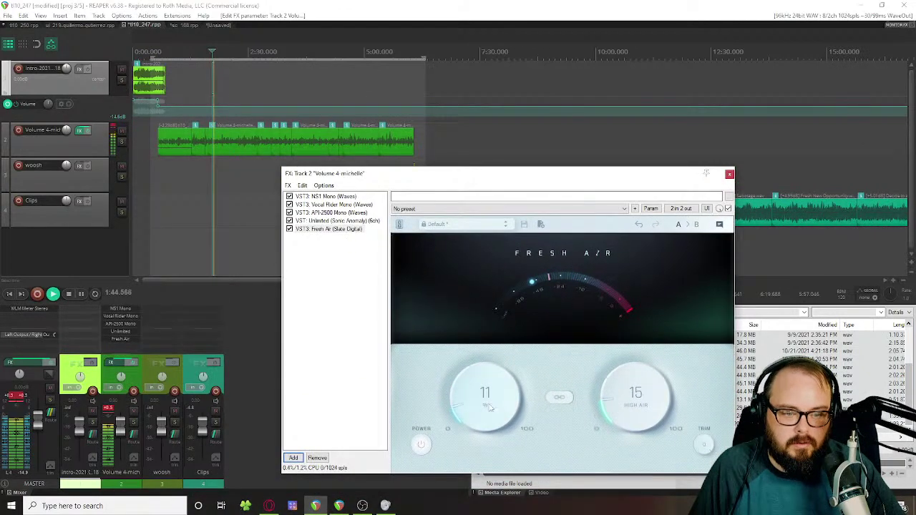
Step: Raise Mid Air and High Air to 100 during playback, and compare the sound with Fresh Air bypassed and re-enabled
left_click_drag(484, 393, 485, 337)
left_click_drag(635, 392, 636, 337)
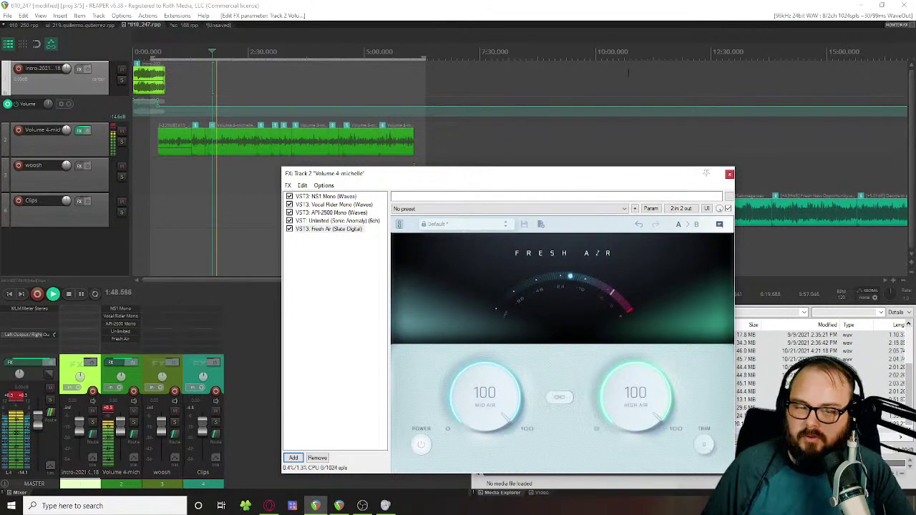
left_click(421, 444)
left_click_drag(486, 396, 521, 434)
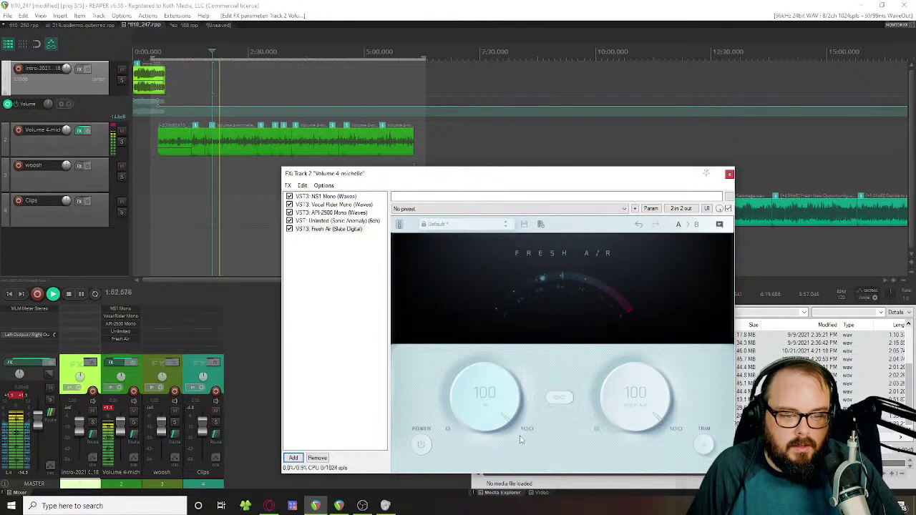
left_click(421, 444)
Step: Lower Fresh Air's Mid Air to 9 and High Air to 20
scroll(480, 436, "down", 10)
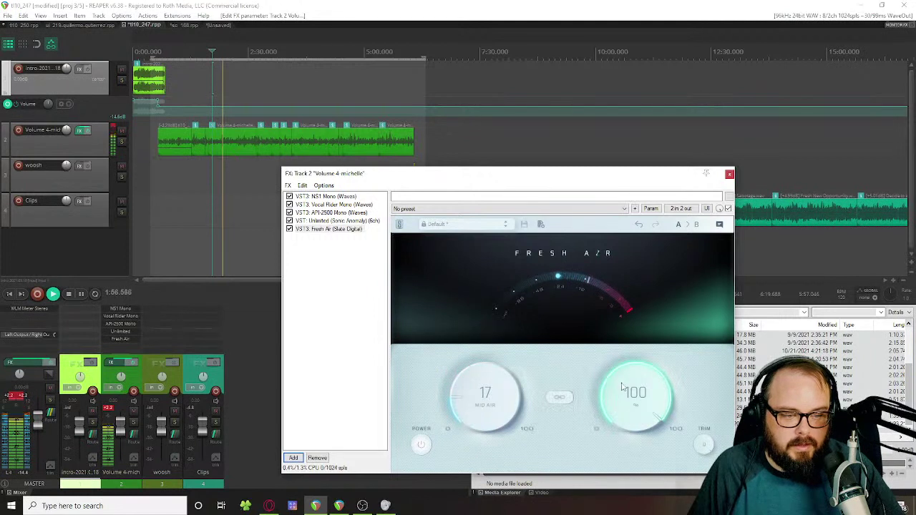
scroll(629, 428, "down", 10)
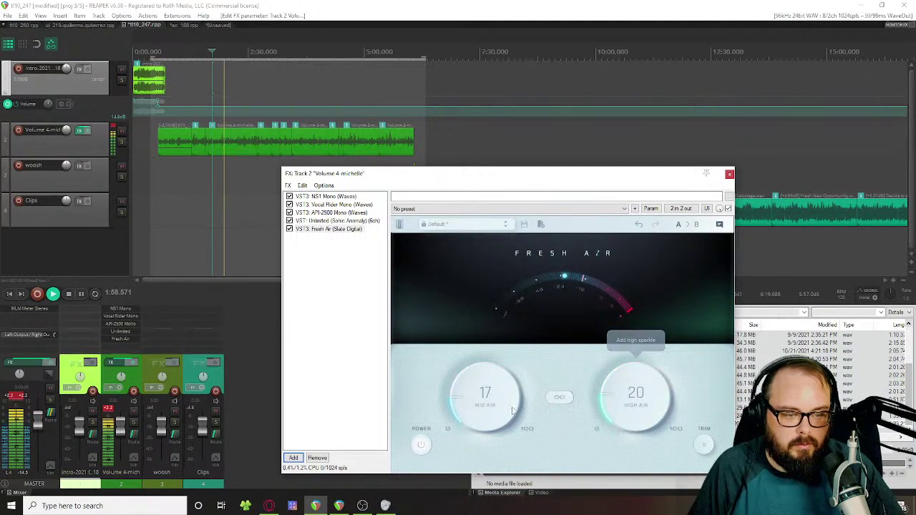
scroll(474, 420, "down", 2)
Step: Replay from the edit cursor, bypass Fresh Air's processing for comparison, and stop playback
key("space")
key("space")
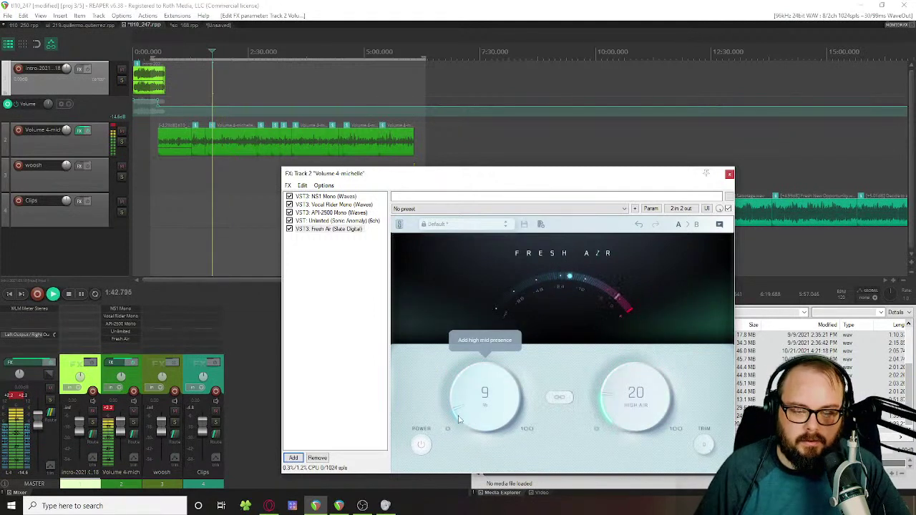
left_click(422, 445)
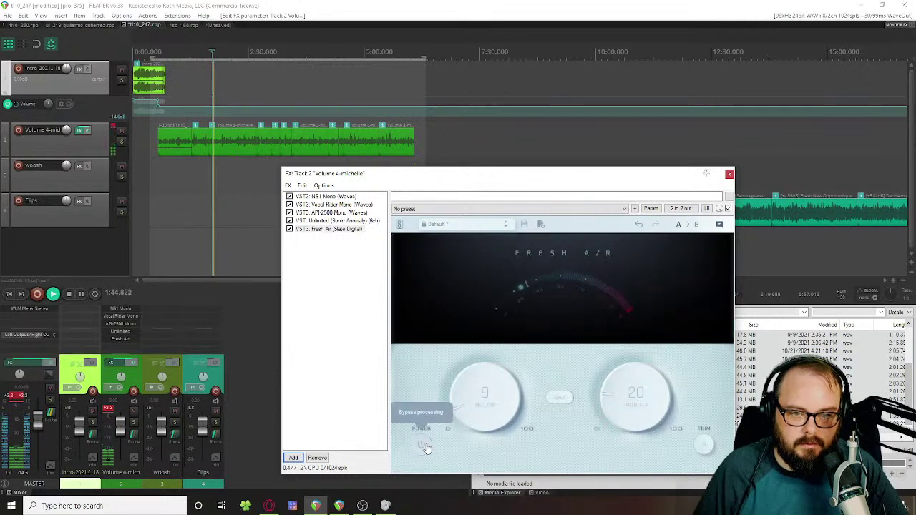
key("space")
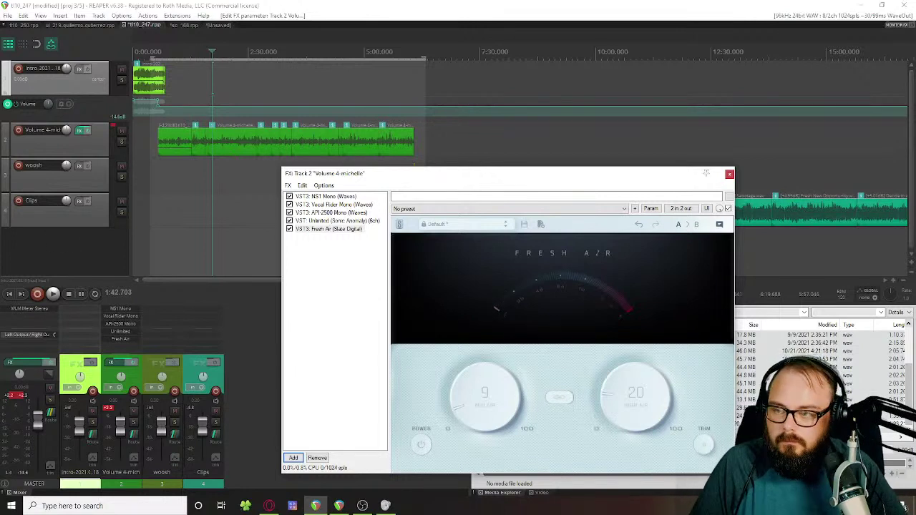
Step: Search the plug-ins available for track 2 for "bertom"
key("alt+Tab")
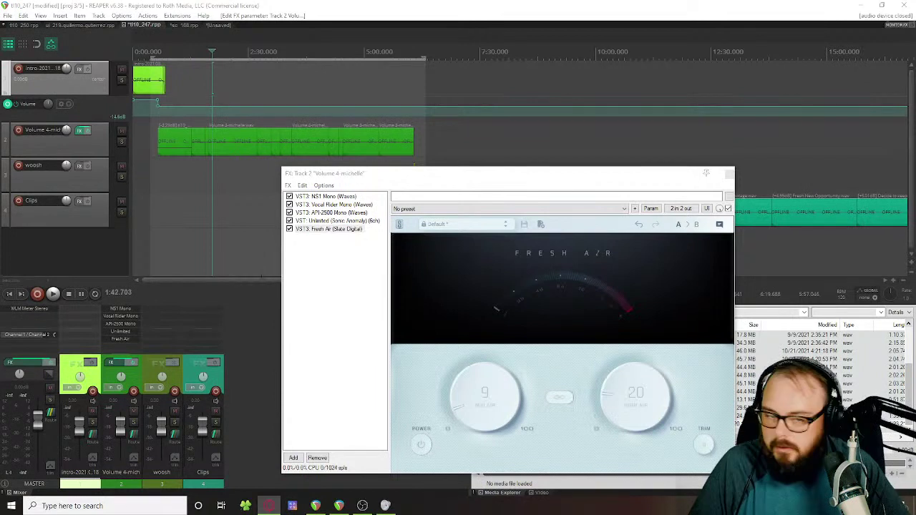
left_click(299, 458)
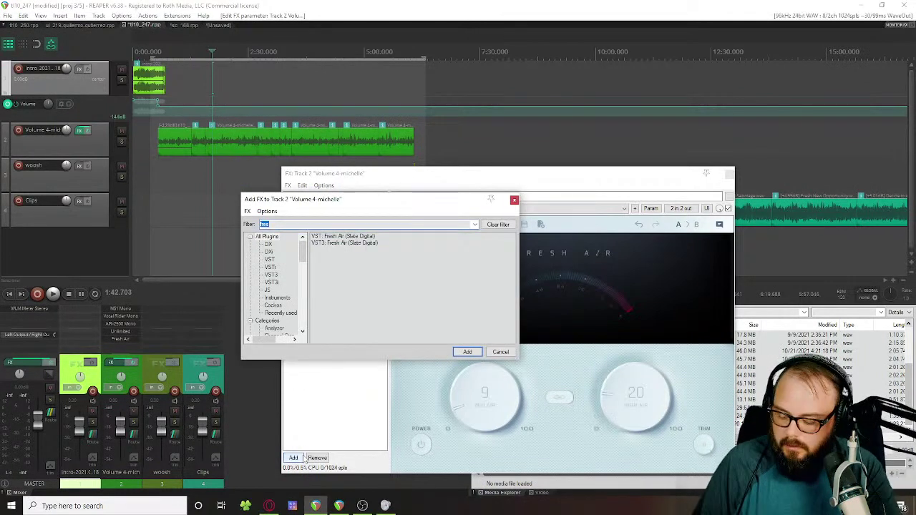
type("bertom")
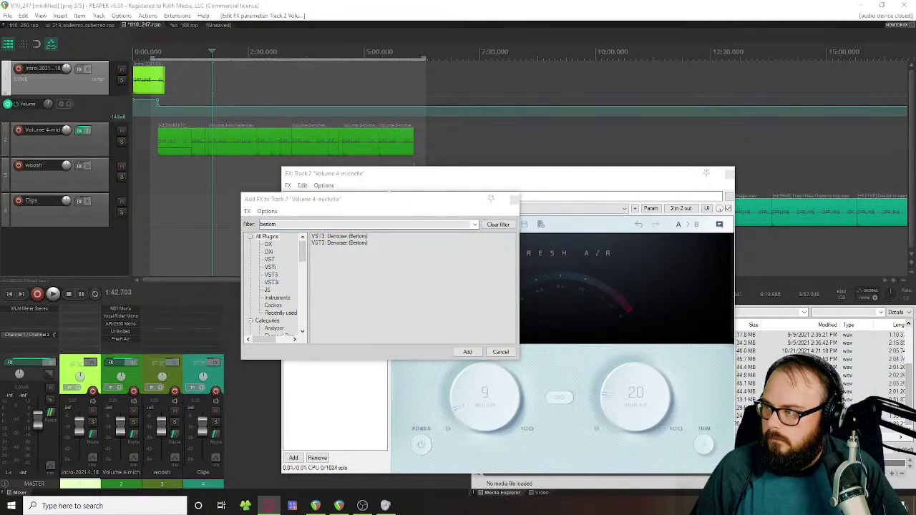
key("alt+Tab")
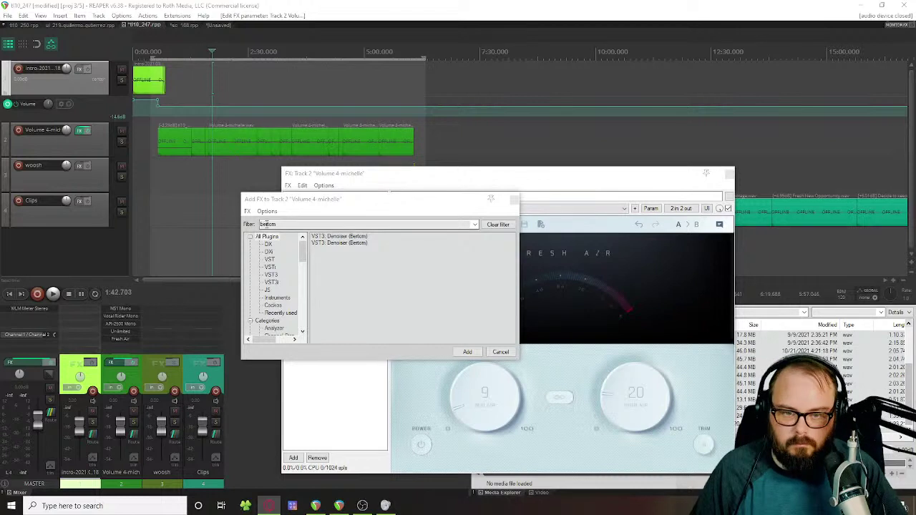
Step: Search the plug-in list for "curve" and close the plug-in browser without adding anything
type("c")
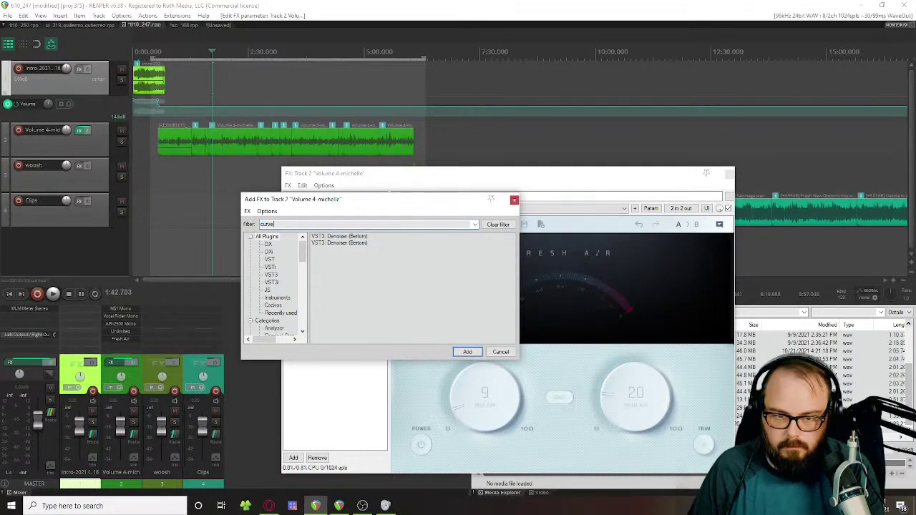
type("urve")
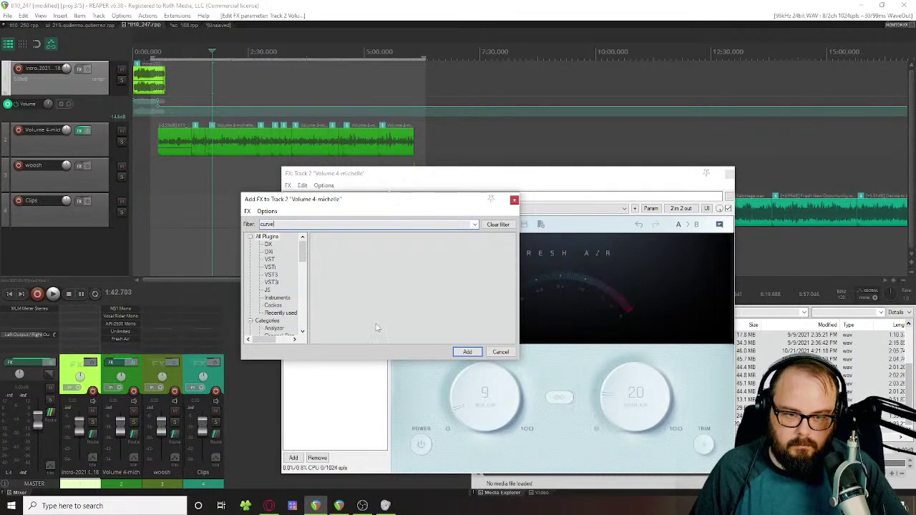
left_click(500, 351)
key("alt+Tab")
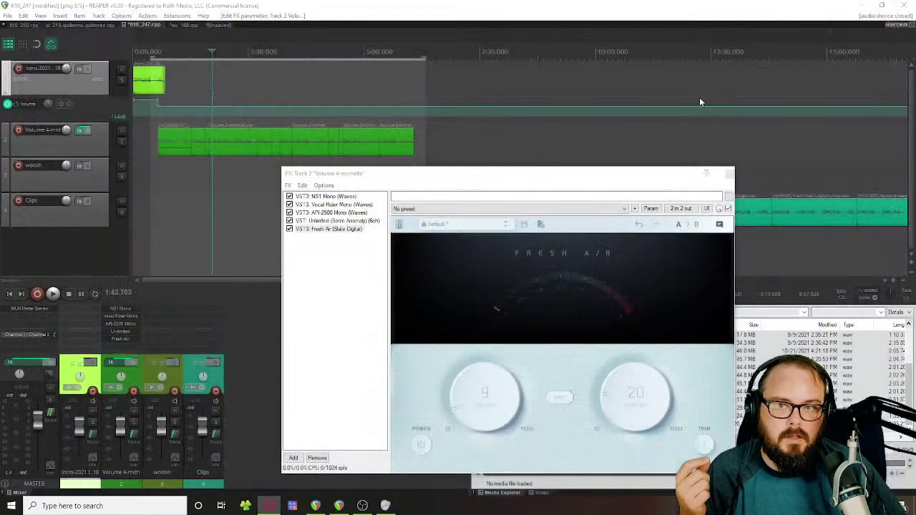
Step: Add the VST3 version of MNotepad (MeldaProduction) to track 2's FX chain
left_click_drag(520, 178, 520, 113)
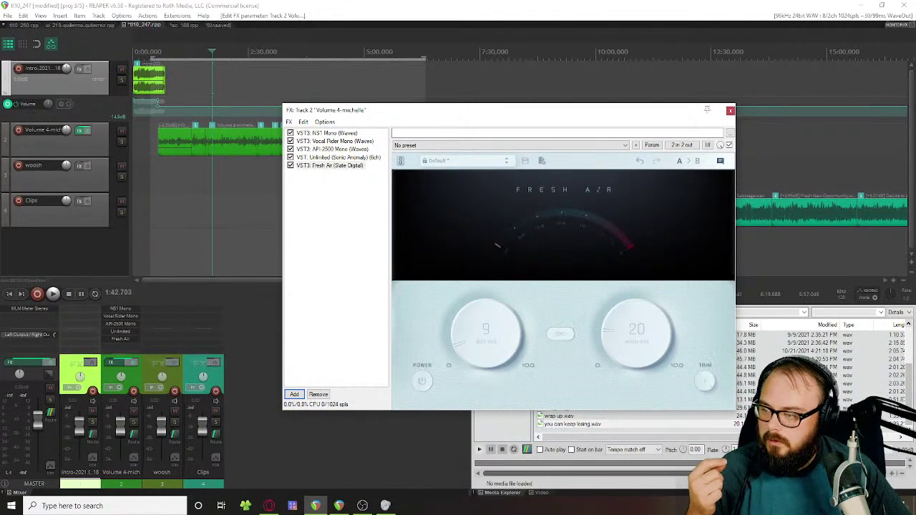
left_click(294, 394)
type("mnote")
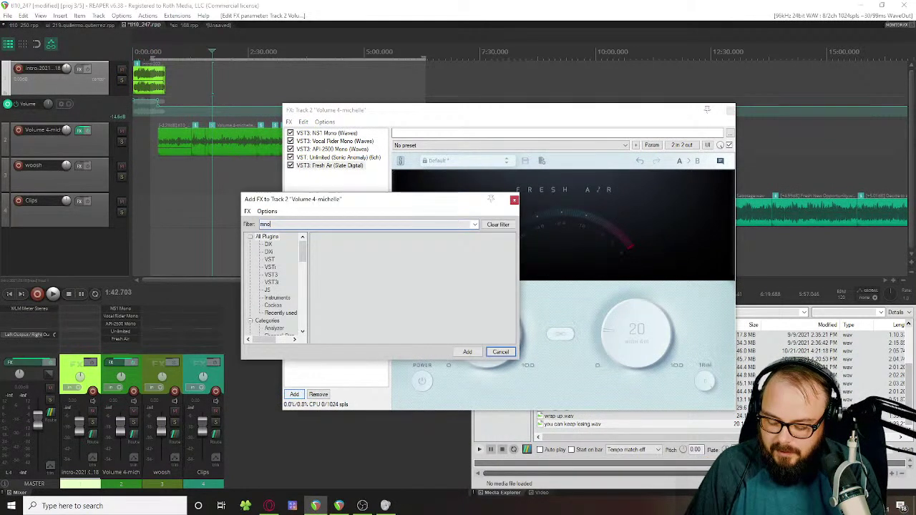
type("pad")
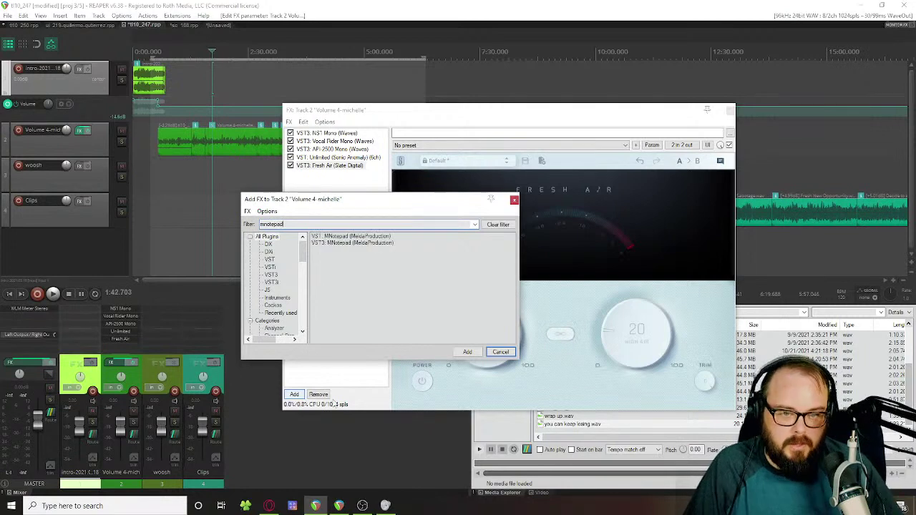
double_click(349, 243)
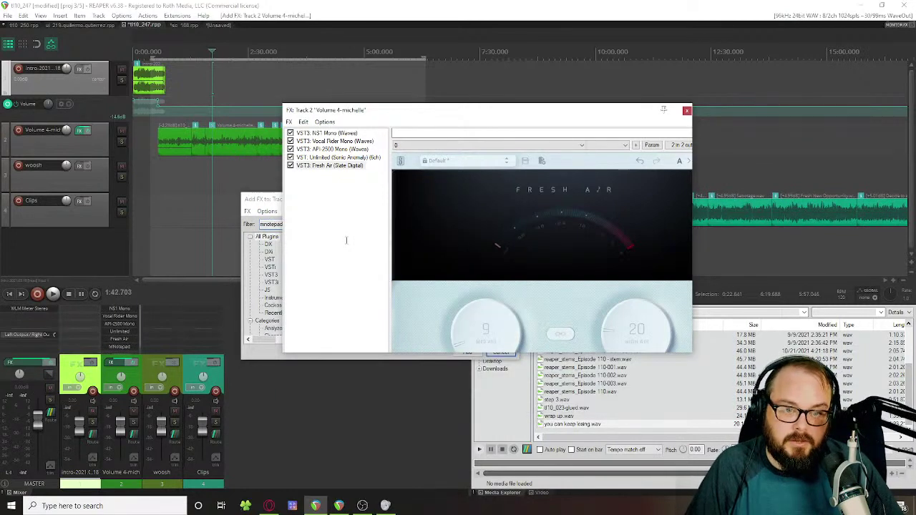
Step: Enter random filler text starting with "sdfsfasf;lkjs" in MNotepad's note area and move its window below track 2's items
left_click(437, 254)
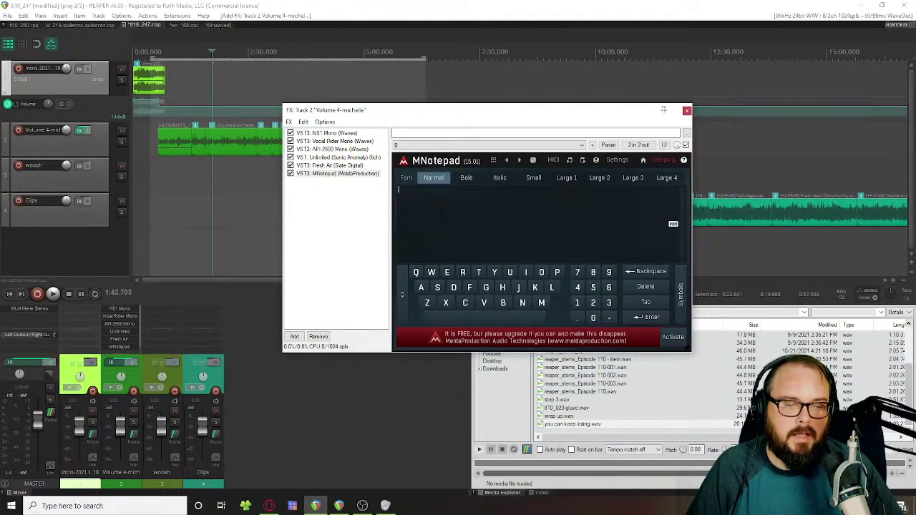
left_click_drag(427, 113, 411, 177)
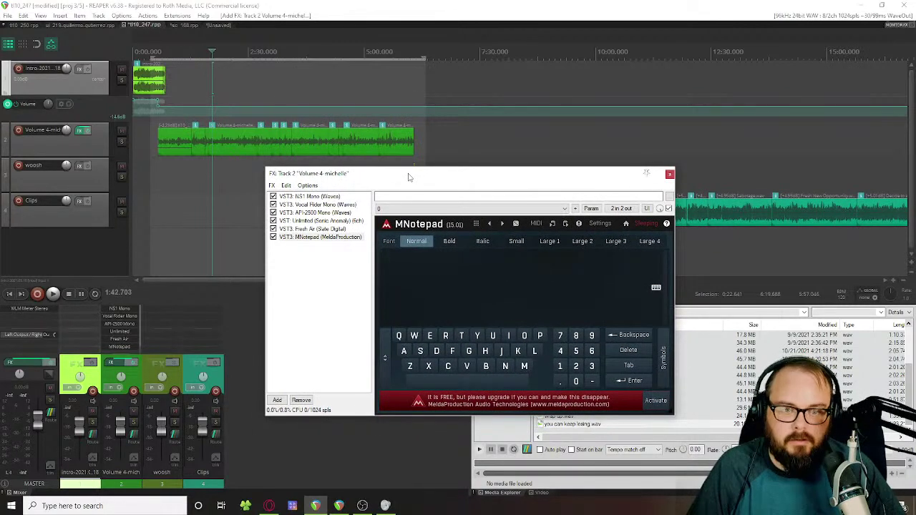
type("sdfsfasf;lkjs")
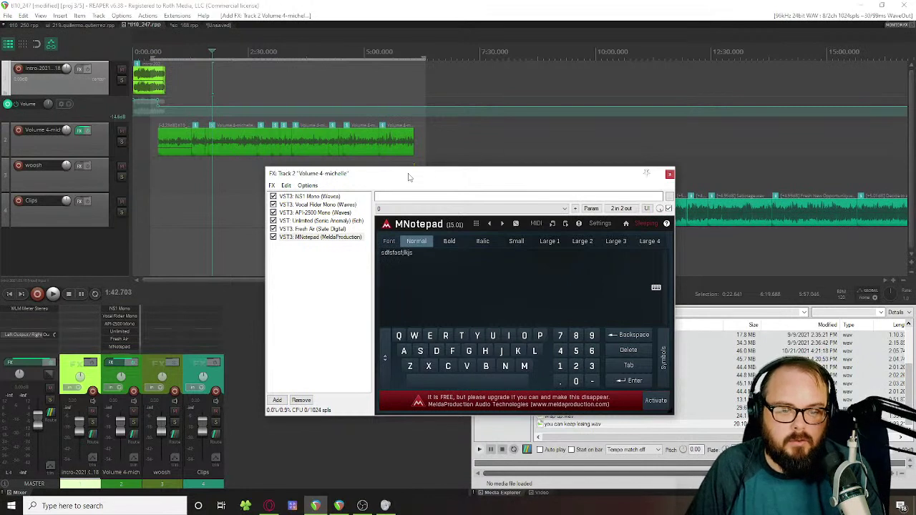
type("dfsdf sdfl;kjsdfasdflsdkjf")
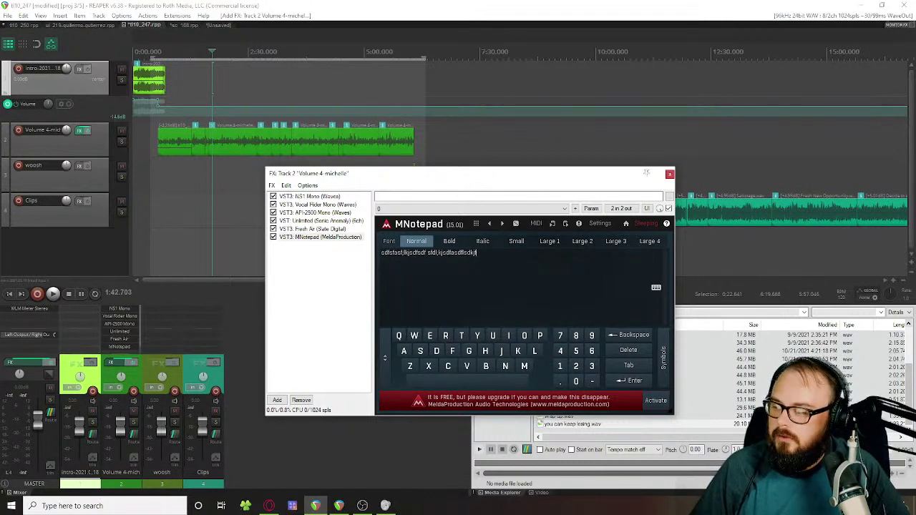
key("alt+Tab")
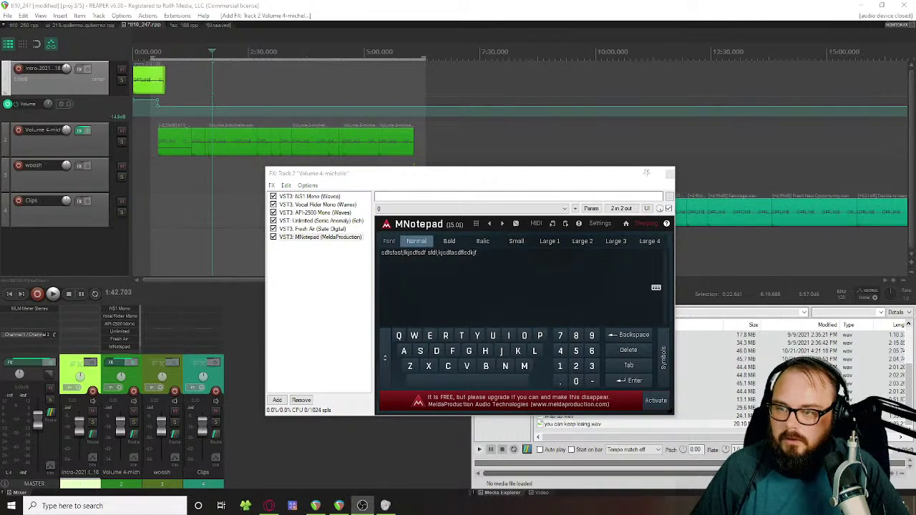
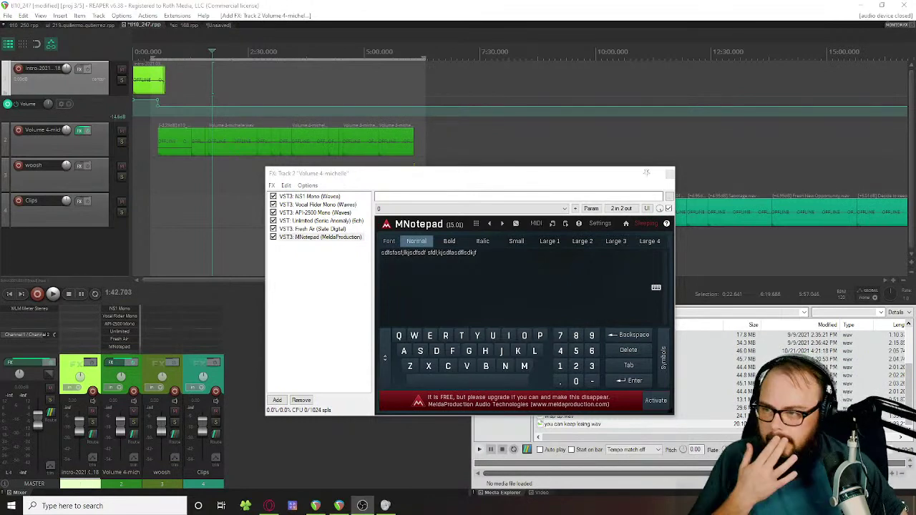
Step: Close track 2's FX window and switch to the unsaved project
left_click(669, 173)
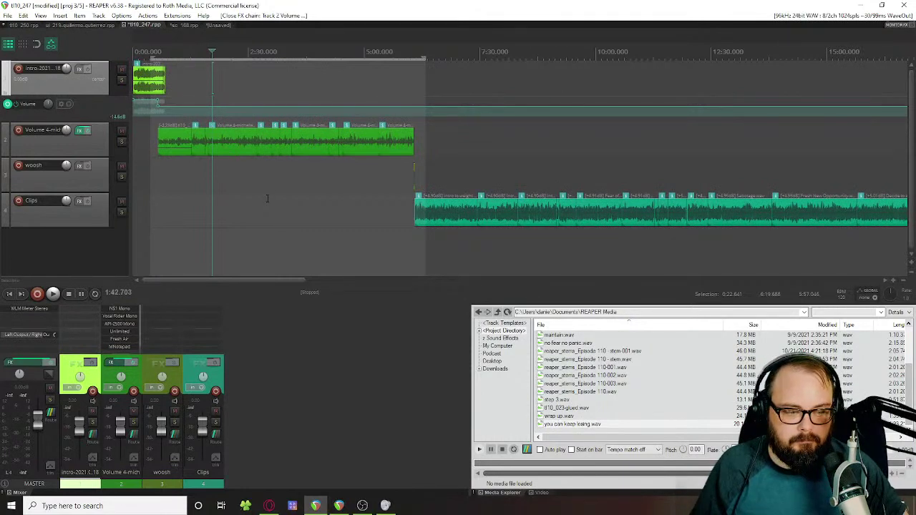
left_click(312, 344)
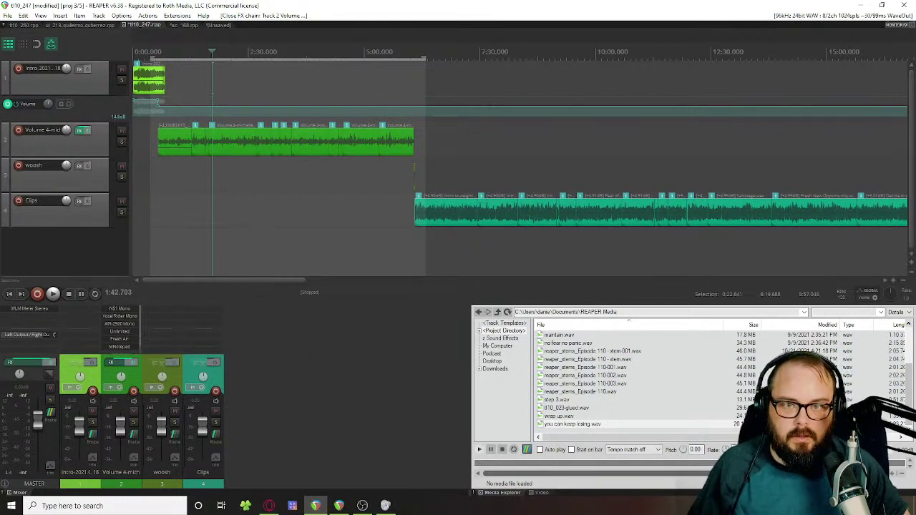
left_click(212, 25)
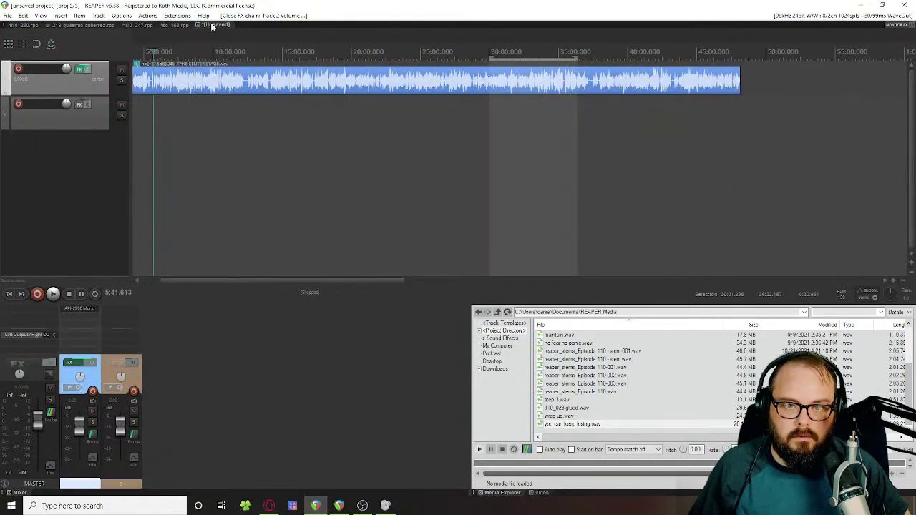
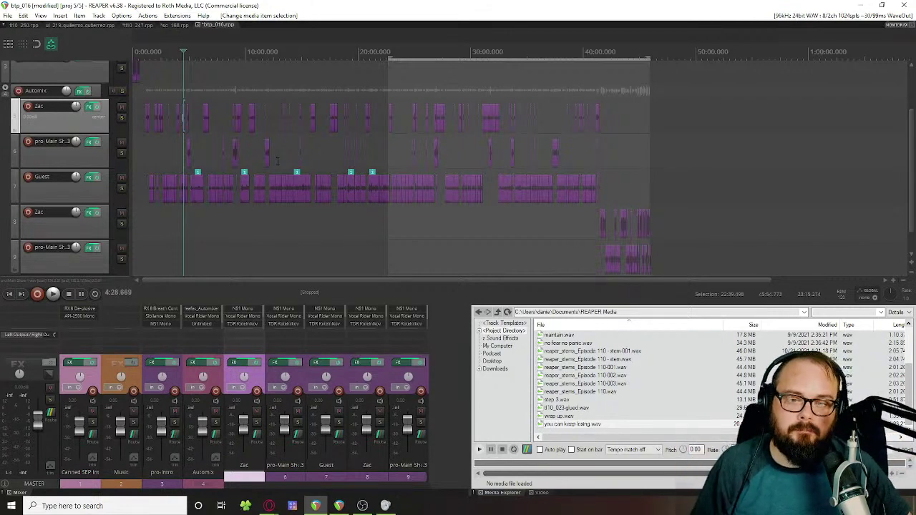
Step: Play the overlapping items on tracks 5 and 6 from about 4:53 with the Automix folder's FX chain open
scroll(393, 164, "up", 8)
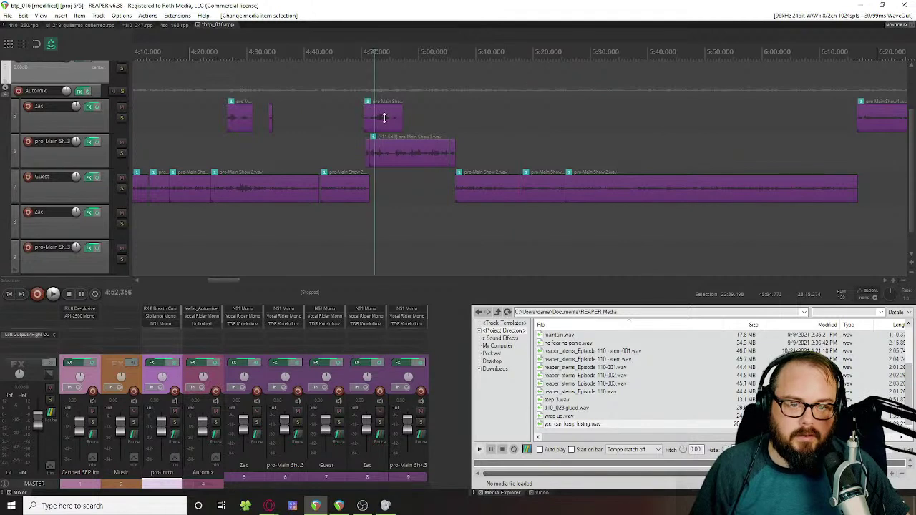
left_click(385, 119)
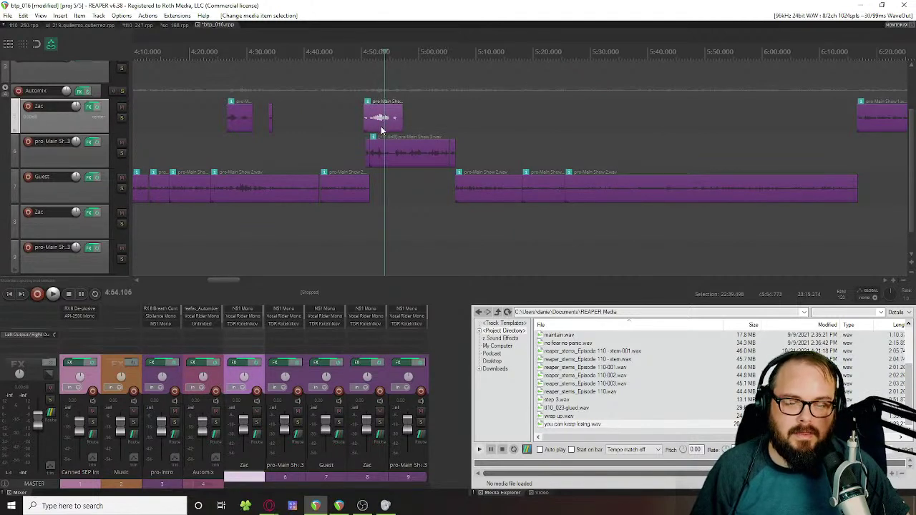
left_click(380, 126)
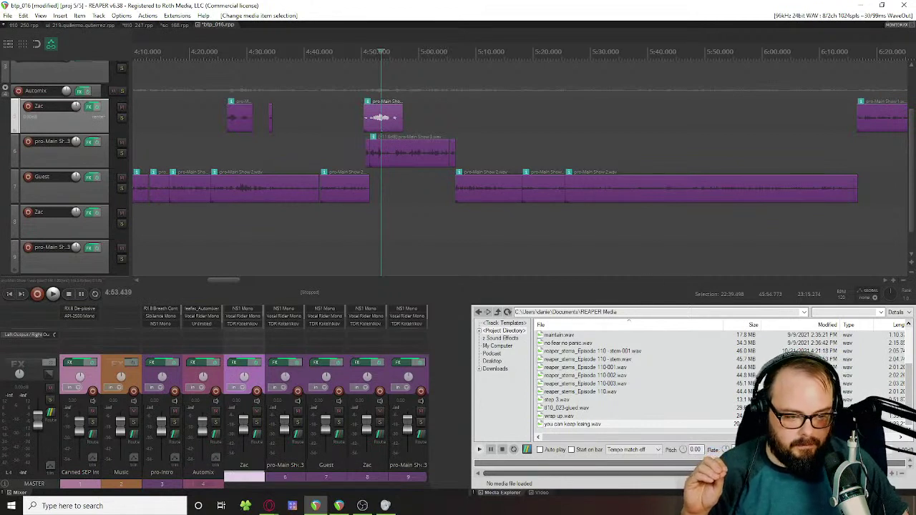
key("alt+Tab")
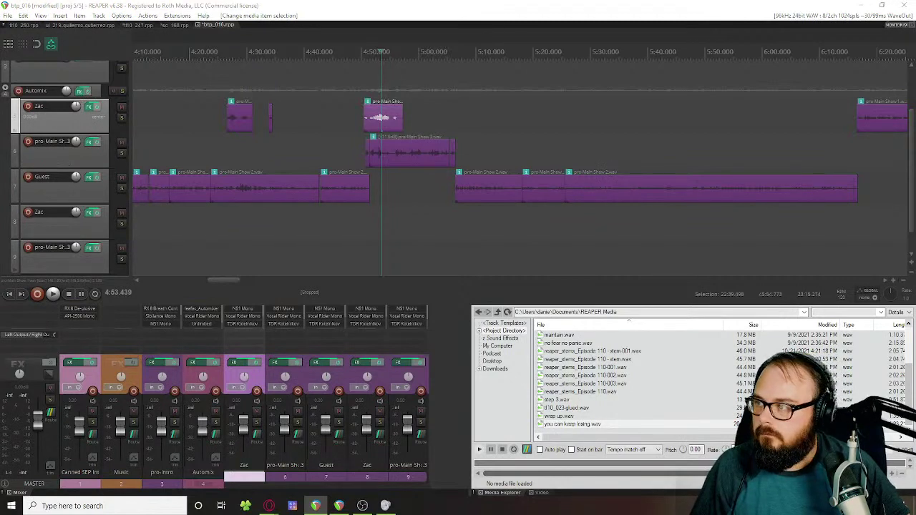
left_click(82, 91)
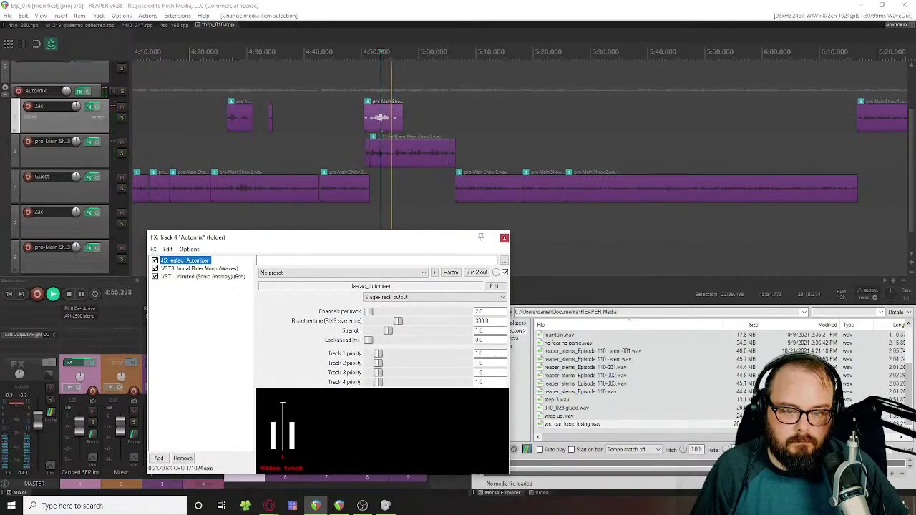
key("space")
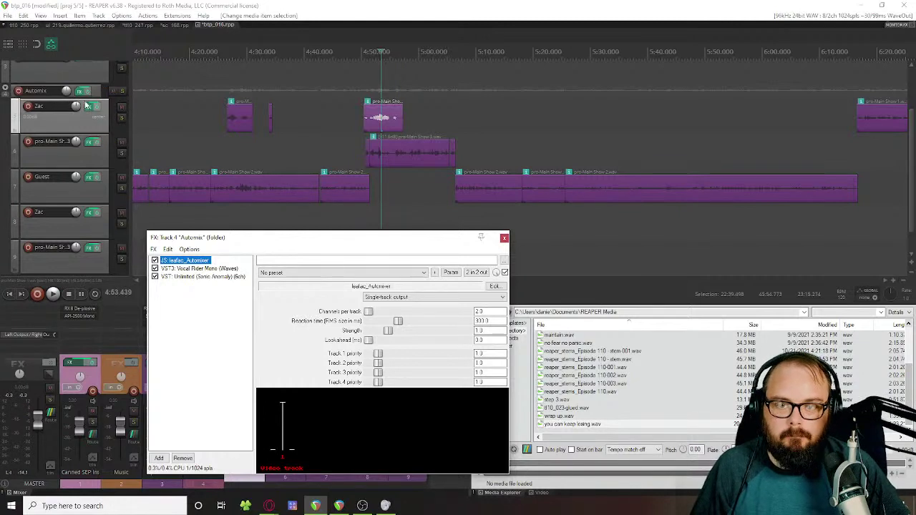
Step: Extend the end of the Guest item ending near 10:23 to about 10:47 so it overlaps track 5's item
scroll(303, 104, "down", 3)
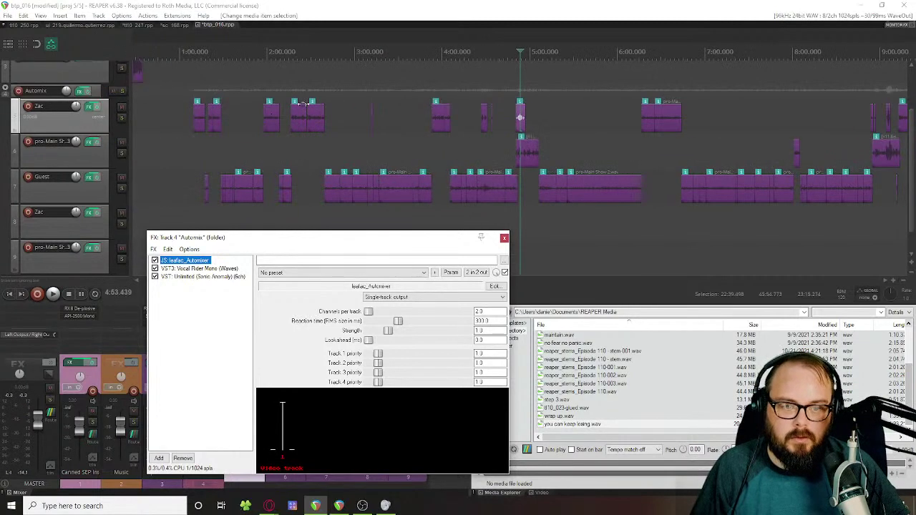
scroll(520, 116, "down", 5)
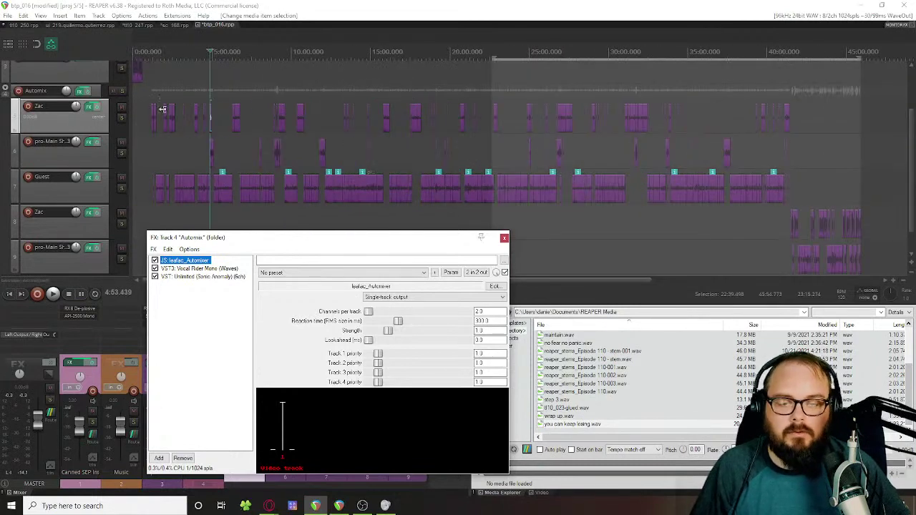
left_click(302, 66)
scroll(302, 66, "up", 10)
scroll(400, 108, "down", 4)
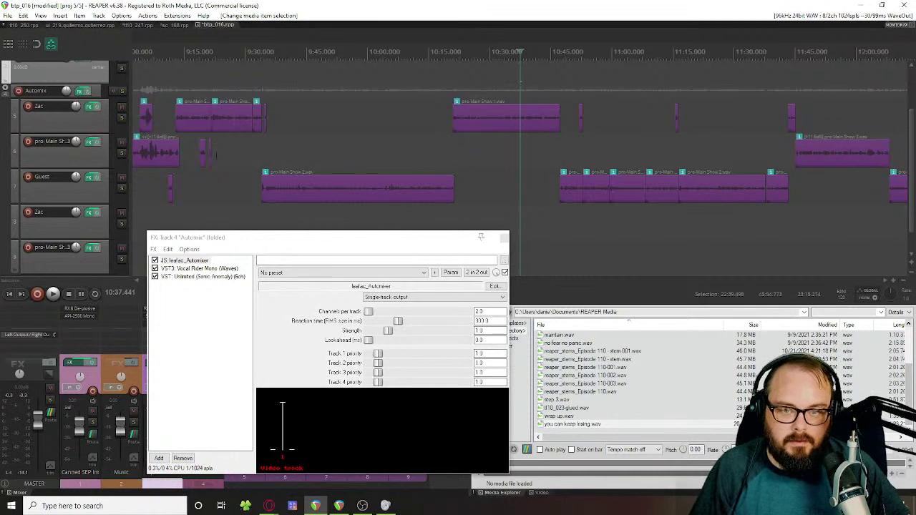
left_click_drag(450, 186, 562, 188)
left_click(468, 190)
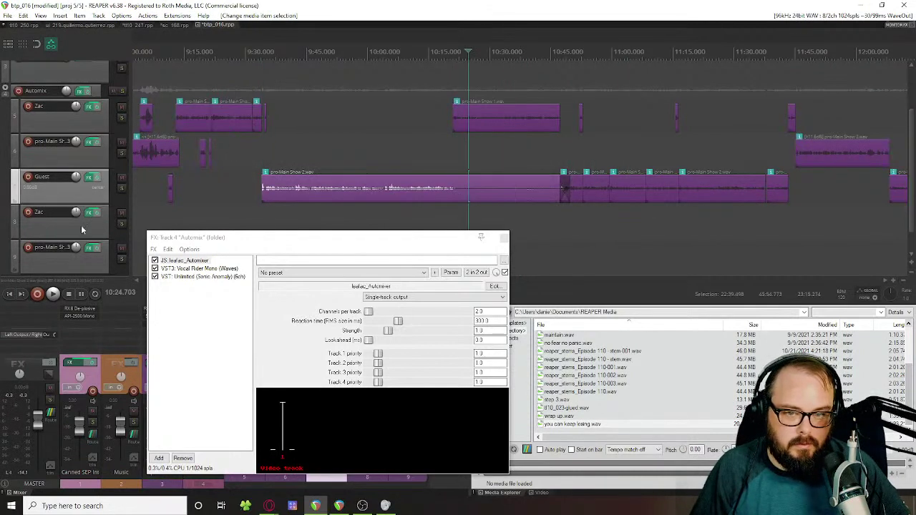
Step: Listen to the extended Guest section alone by soloing the track, close the Automix FX window, and unsolo the track
left_click(122, 189)
key("space")
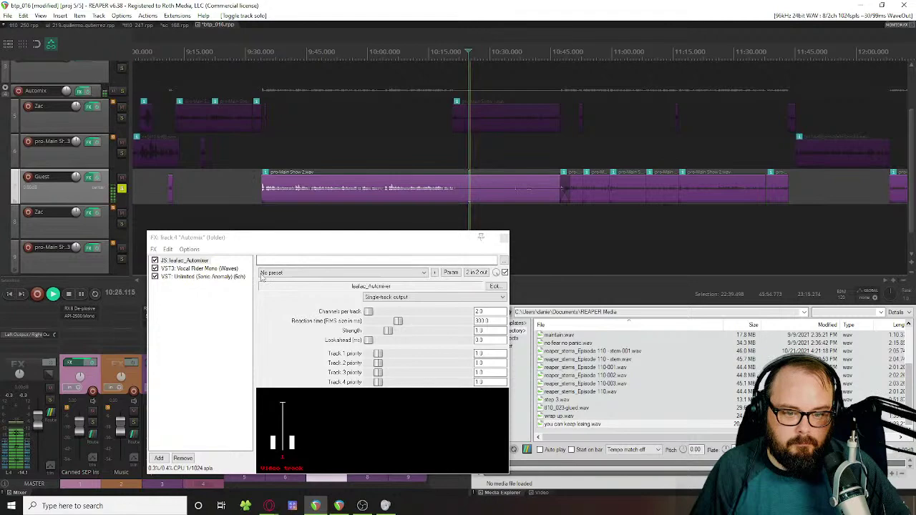
left_click(504, 237)
left_click(491, 122)
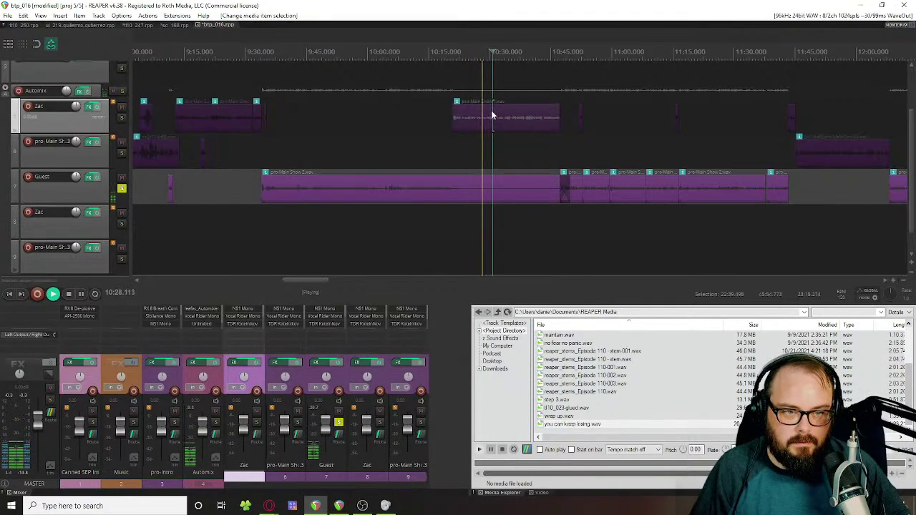
left_click(478, 193)
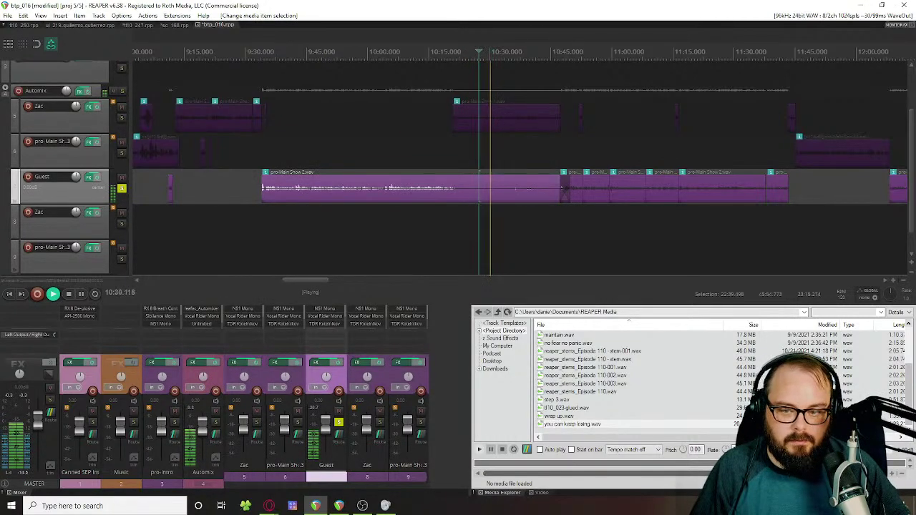
left_click(123, 192)
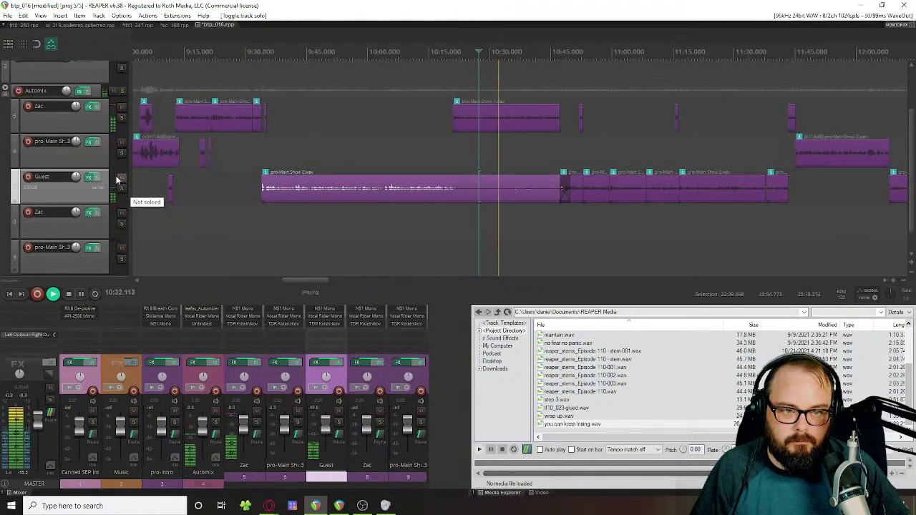
Step: Compare the playing overlap with the Automix folder's whole FX chain bypassed and re-enabled, and stop playback
left_click(82, 91)
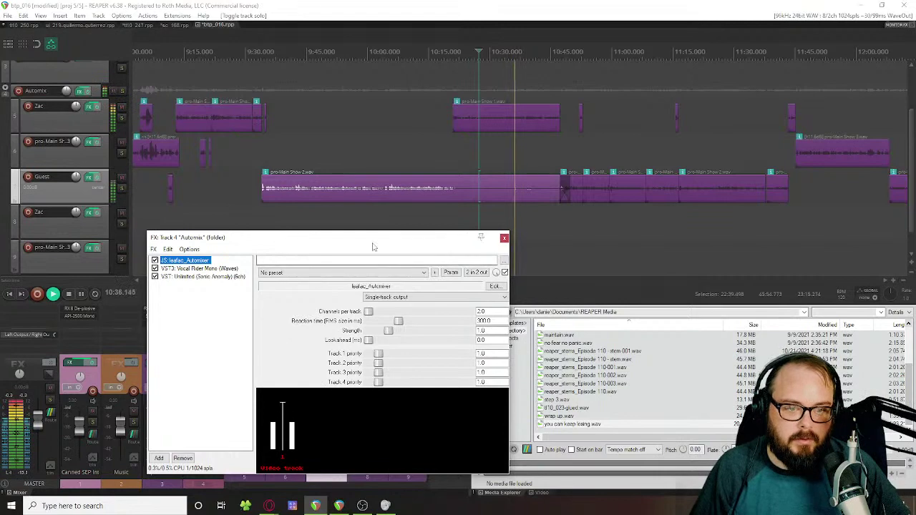
left_click(504, 238)
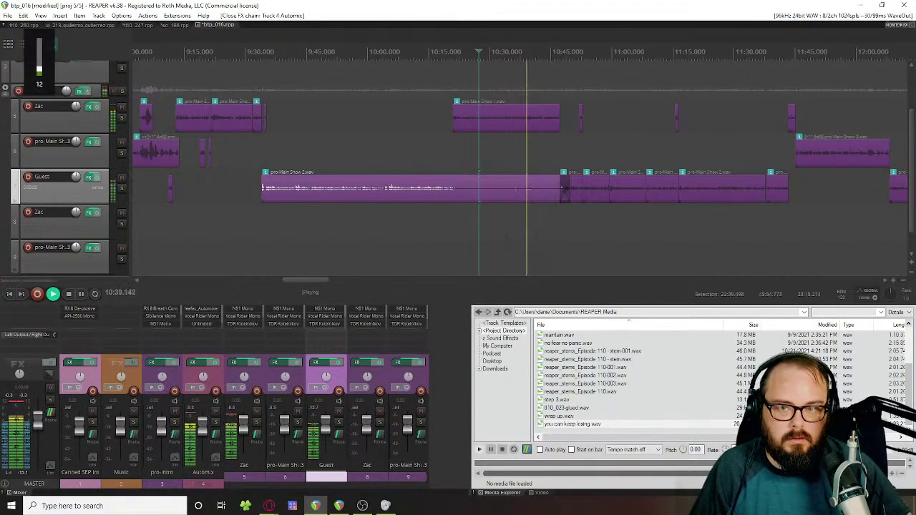
left_click(89, 92)
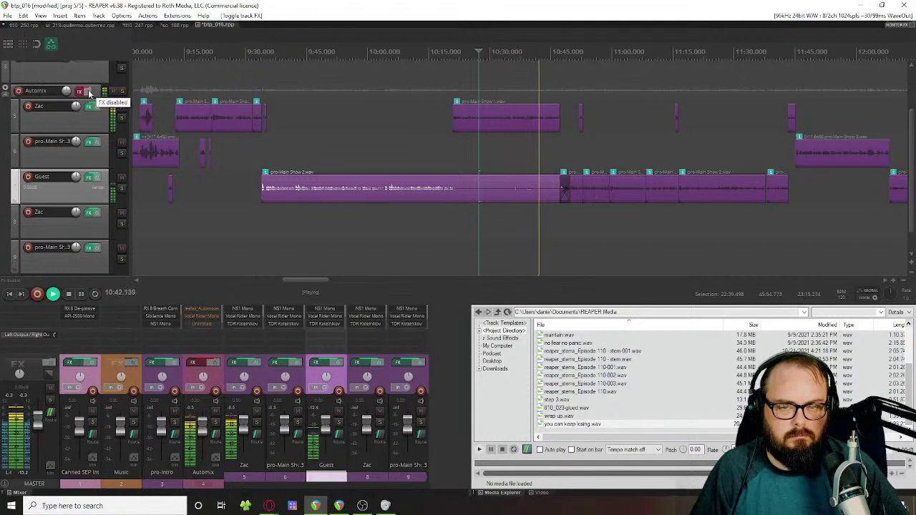
left_click(88, 92)
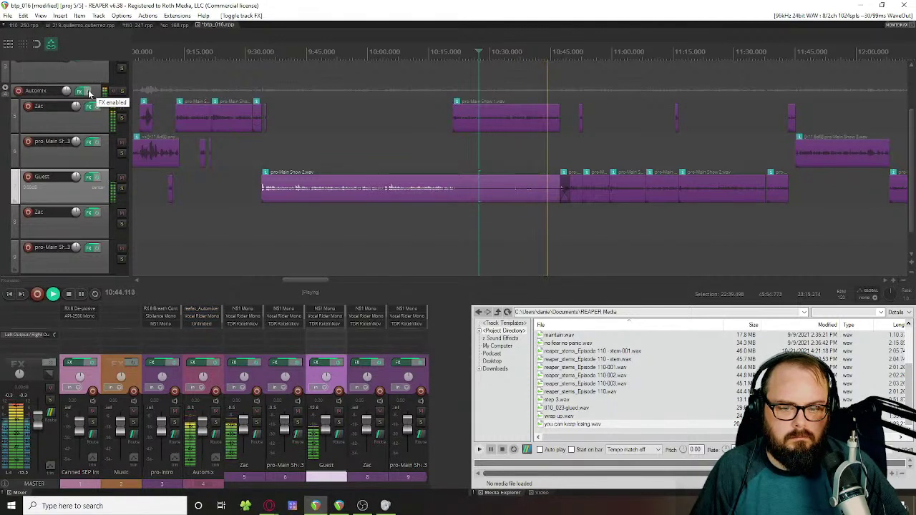
key("space")
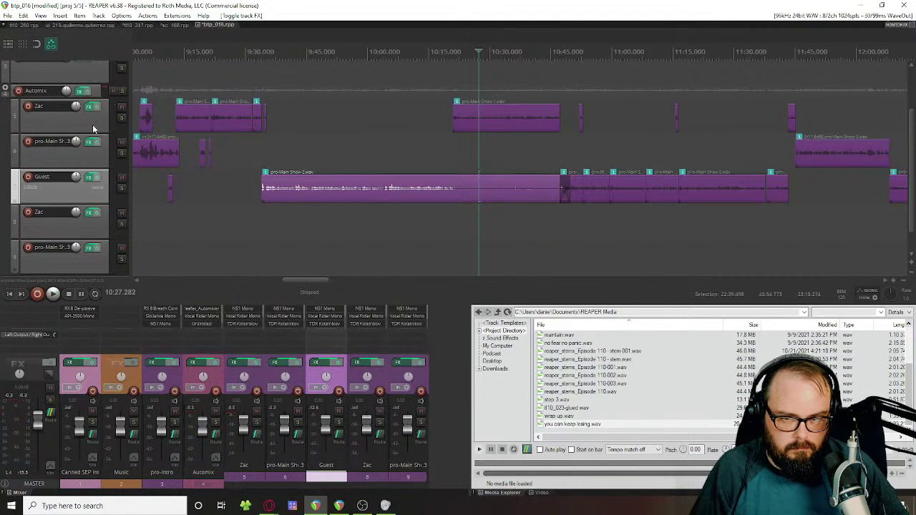
Step: Play the overlap briefly again and inspect leafac_Automixer's output mode in the Automix FX chain, keeping Single-track output
key("space")
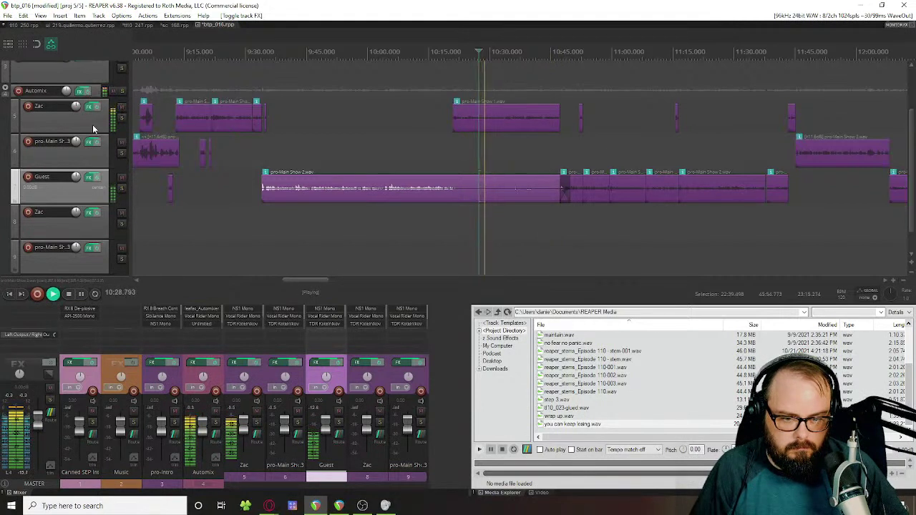
key("space")
left_click(82, 92)
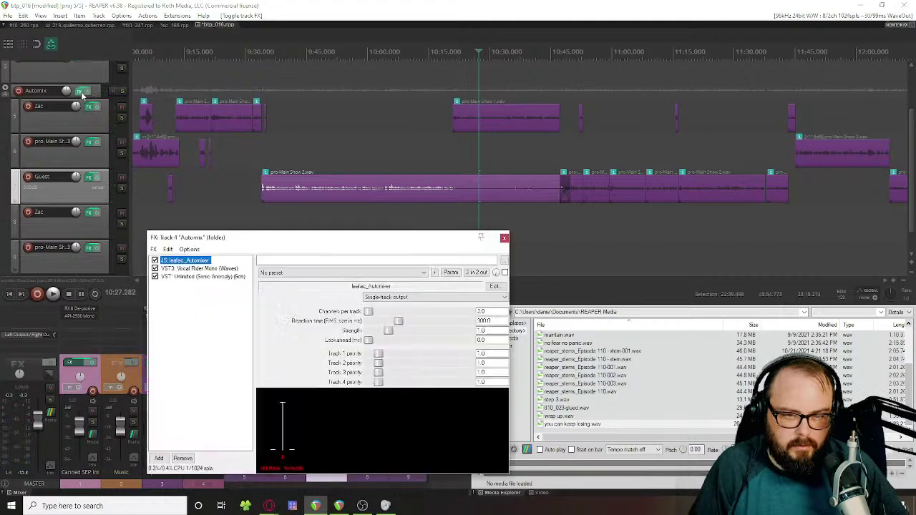
left_click(401, 298)
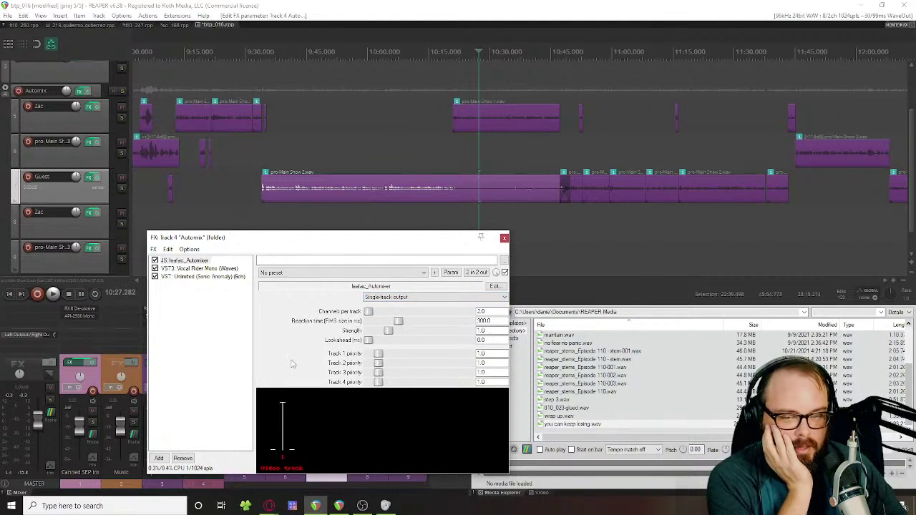
Step: Play from about 10:23 to compare leafac_Automixer bypassed and active, leave it enabled, and close the FX window
left_click(463, 195)
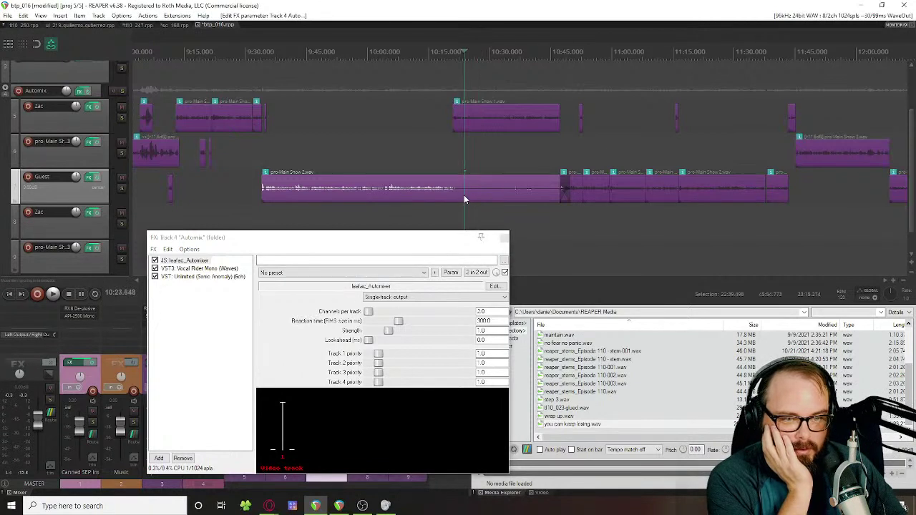
key("space")
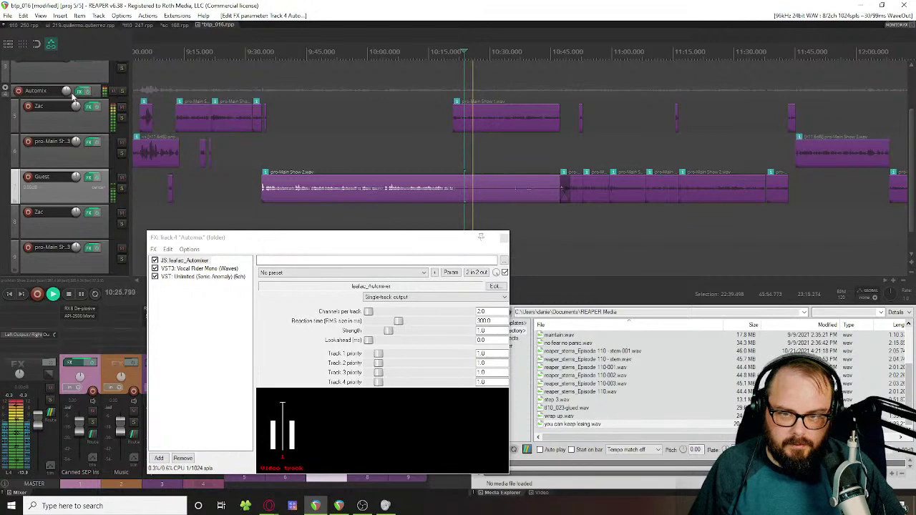
left_click(98, 91)
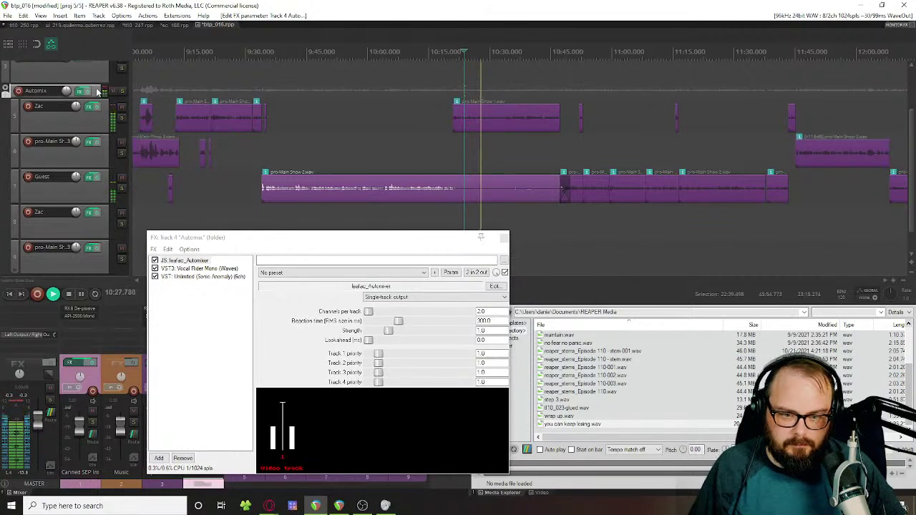
left_click_drag(257, 240, 340, 228)
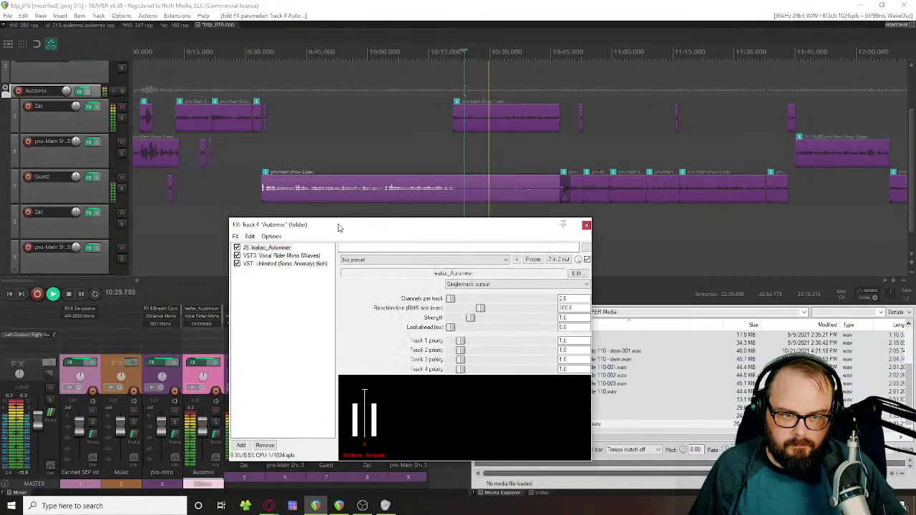
left_click(237, 248)
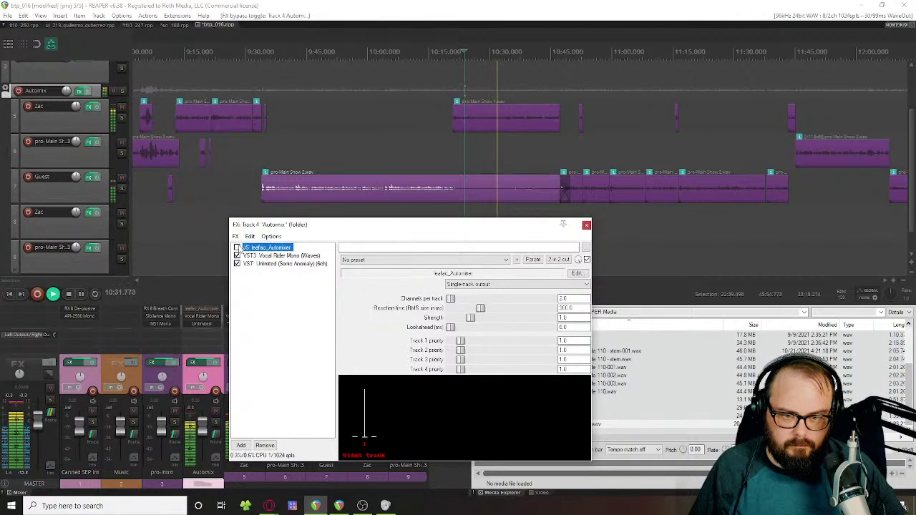
key("XF86AudioLowerVolume")
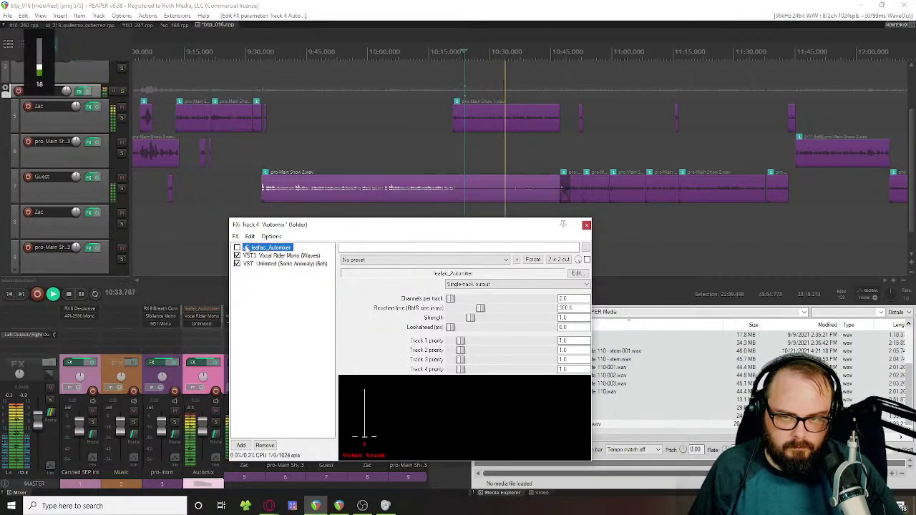
left_click(238, 248)
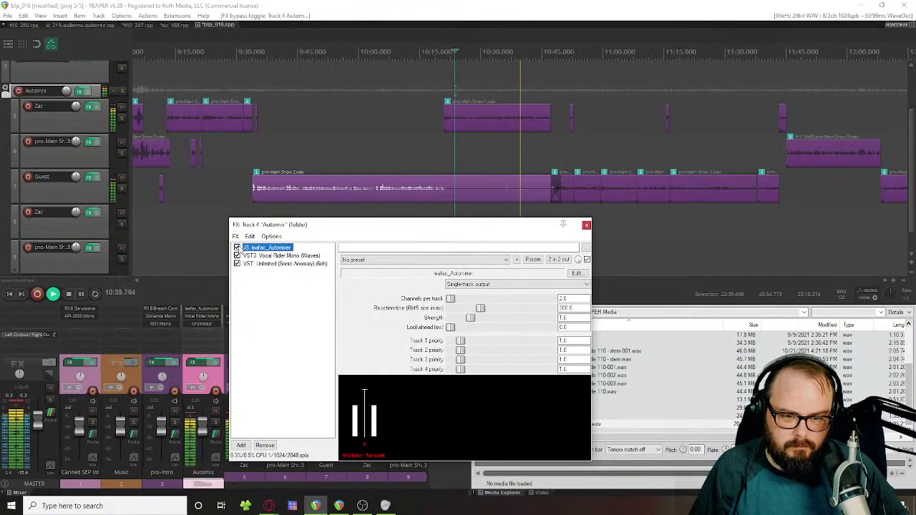
key("space")
left_click(586, 224)
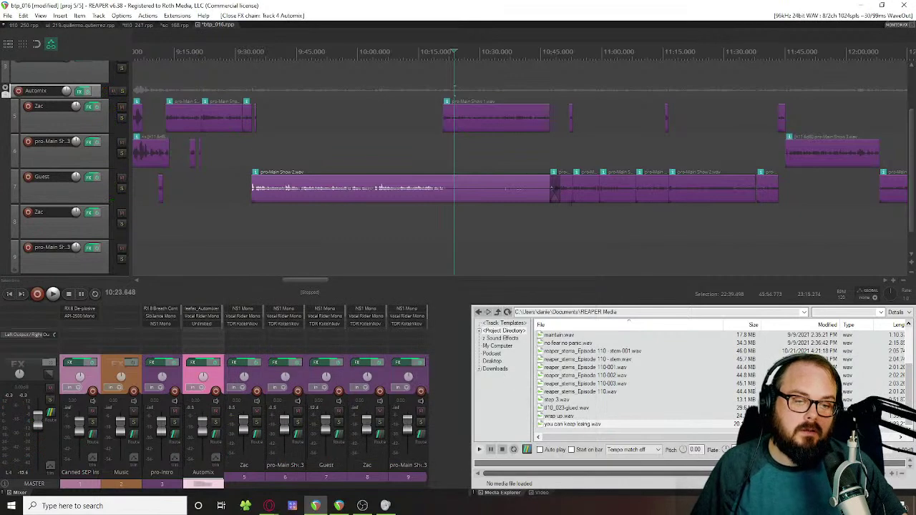
Step: Reopen the Automix folder's FX chain, toggle its bypass and the Guest track's solo on and off, and close the FX window
key("shift+f")
left_click(586, 226)
key("shift+f")
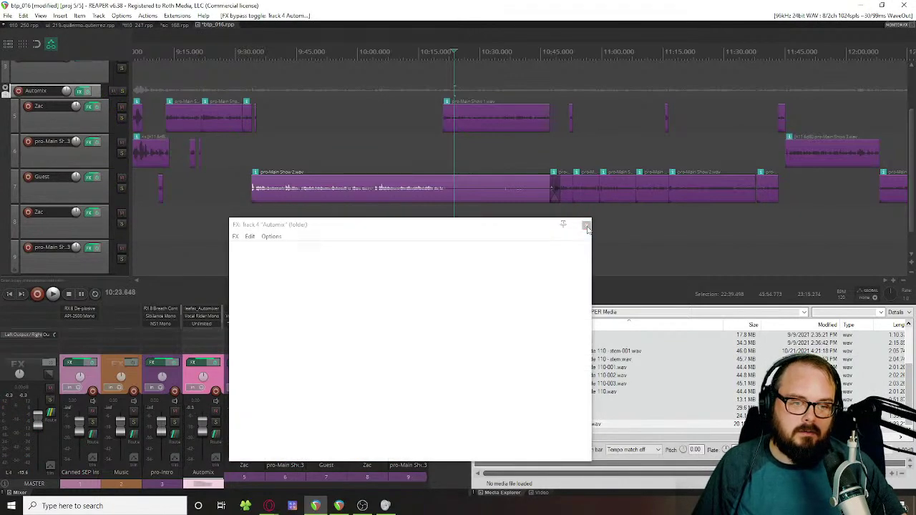
key("shift+f")
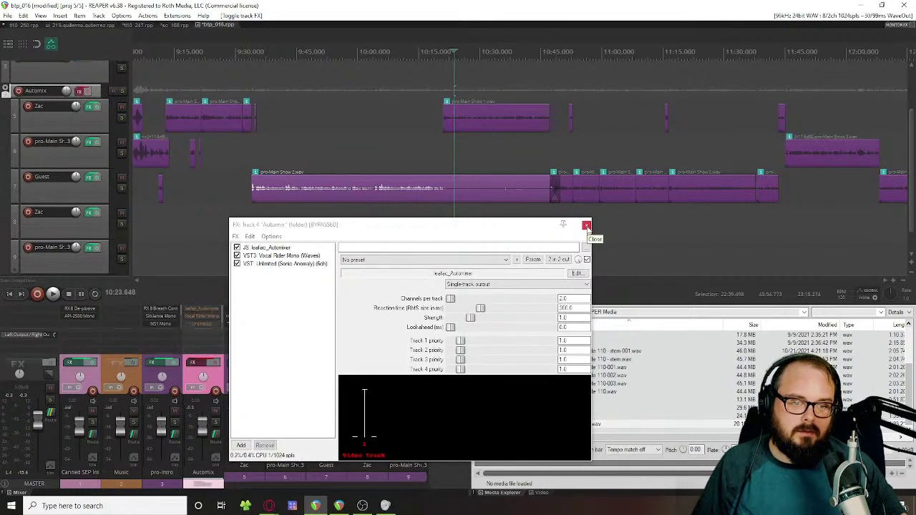
key("s")
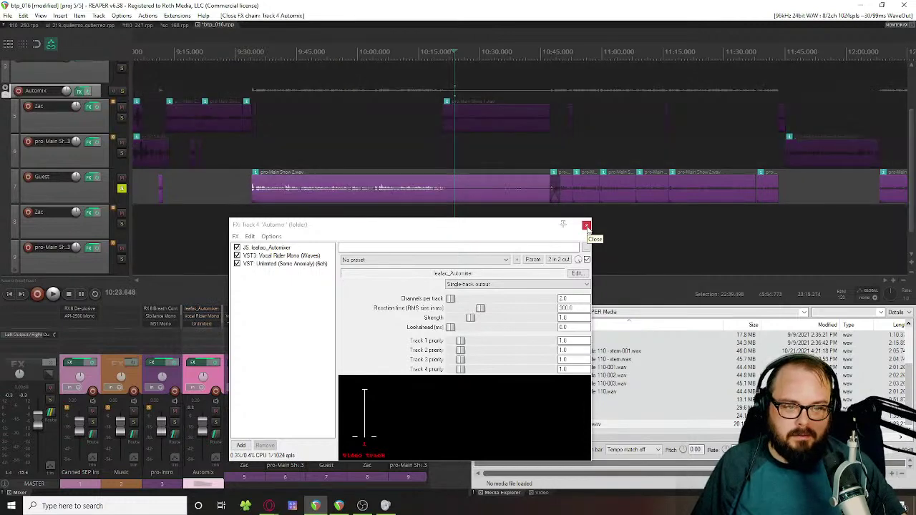
key("s")
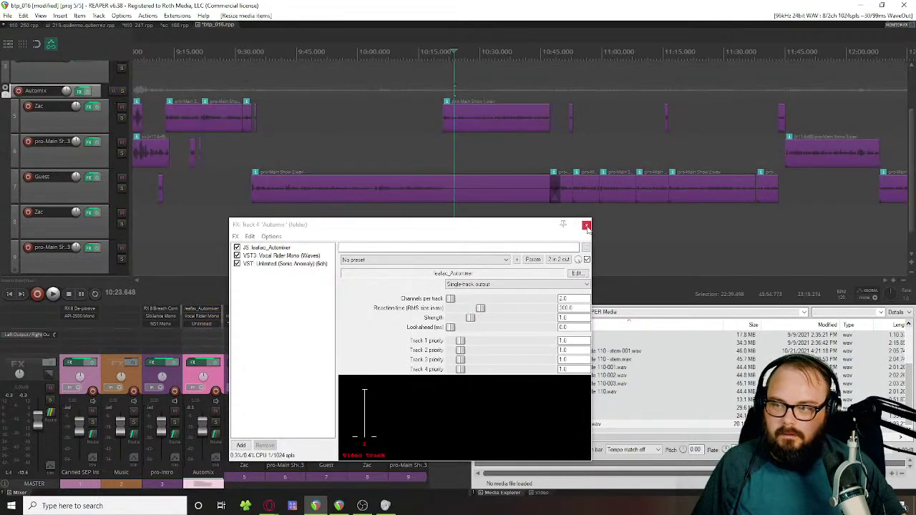
left_click(586, 226)
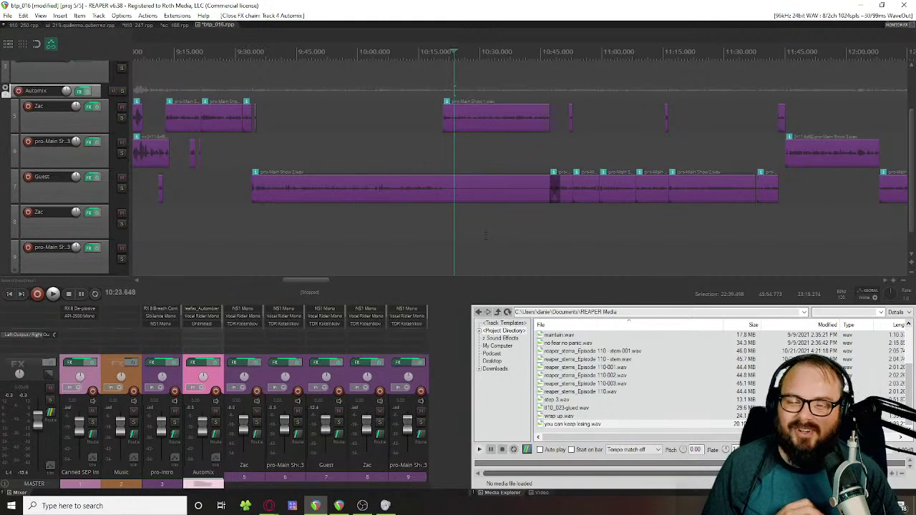
Step: Trim the end of the extended Guest clip back to about 10:23, just past the start of the overlapping clip on track 5
scroll(339, 130, "down", 5)
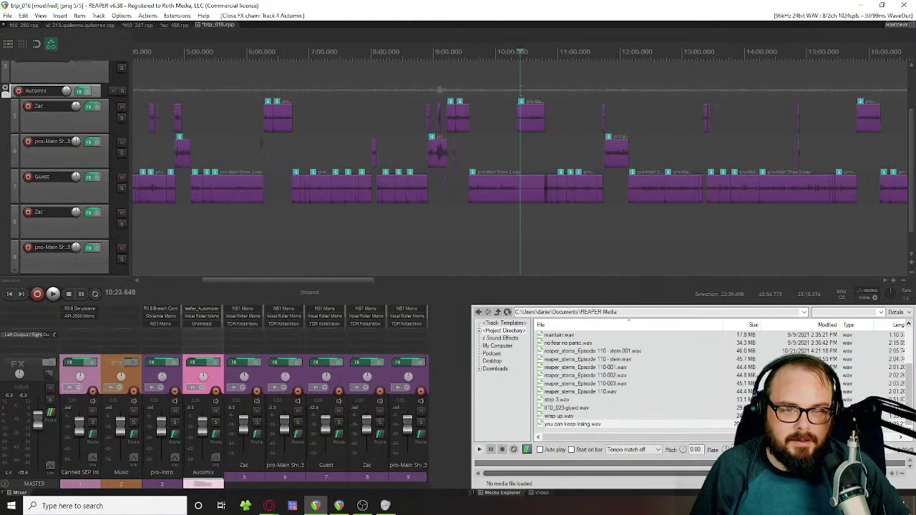
left_click(261, 152)
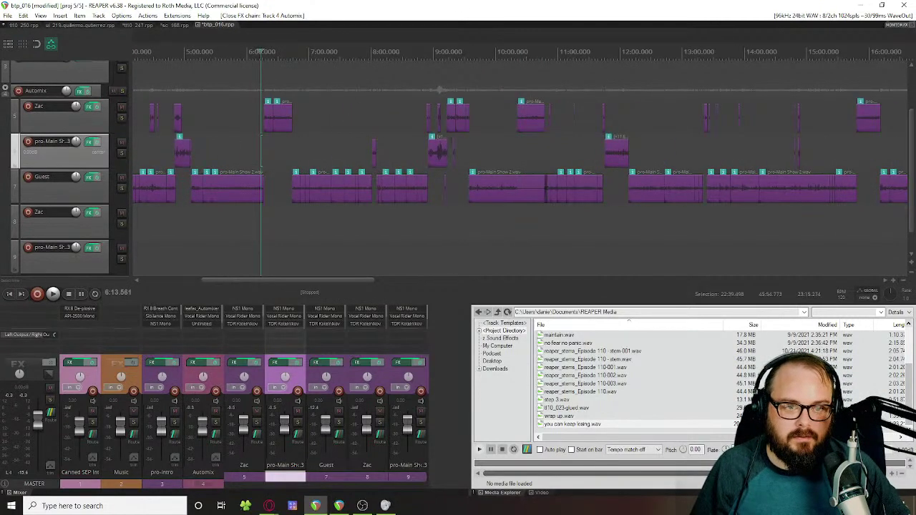
left_click(542, 197)
scroll(542, 198, "up", 5)
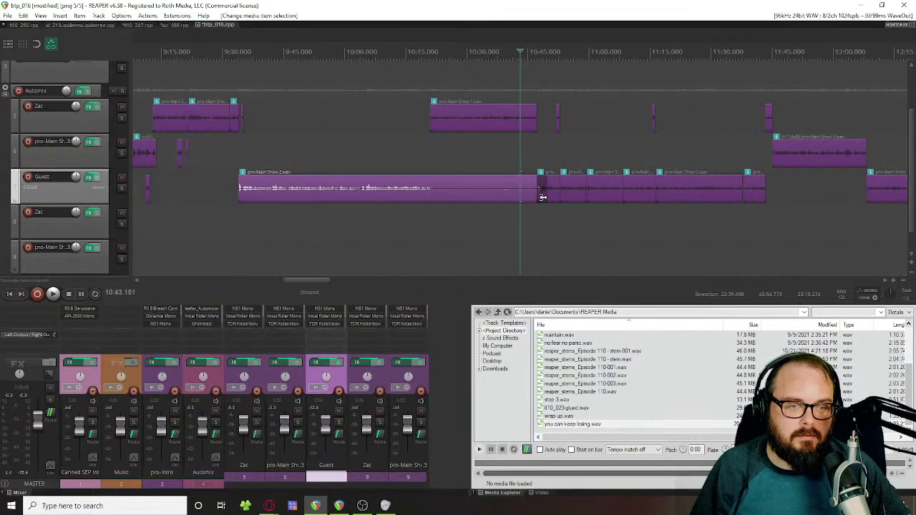
left_click_drag(544, 195, 435, 197)
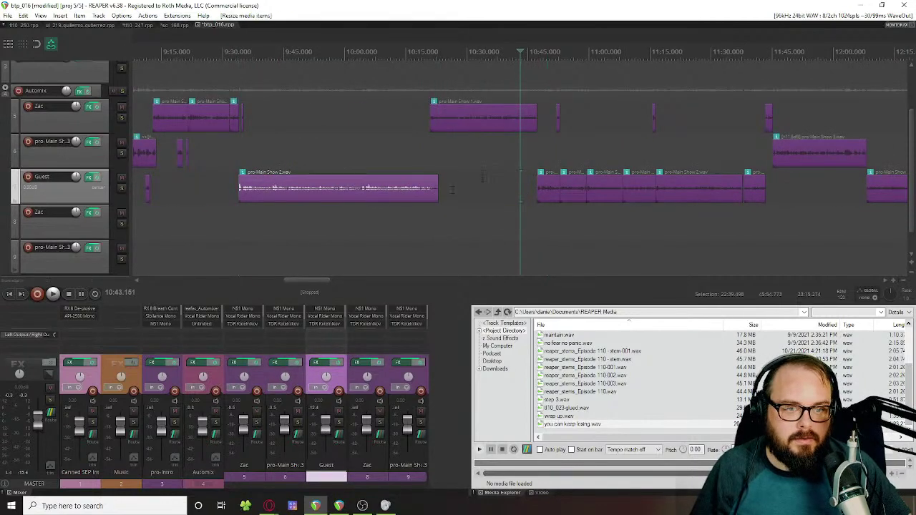
Step: Play the overlap between the clips on tracks 5 and 6 from about 9:04, stop playback, and select the track 5 clip
scroll(410, 113, "down", 5)
scroll(430, 111, "up", 5)
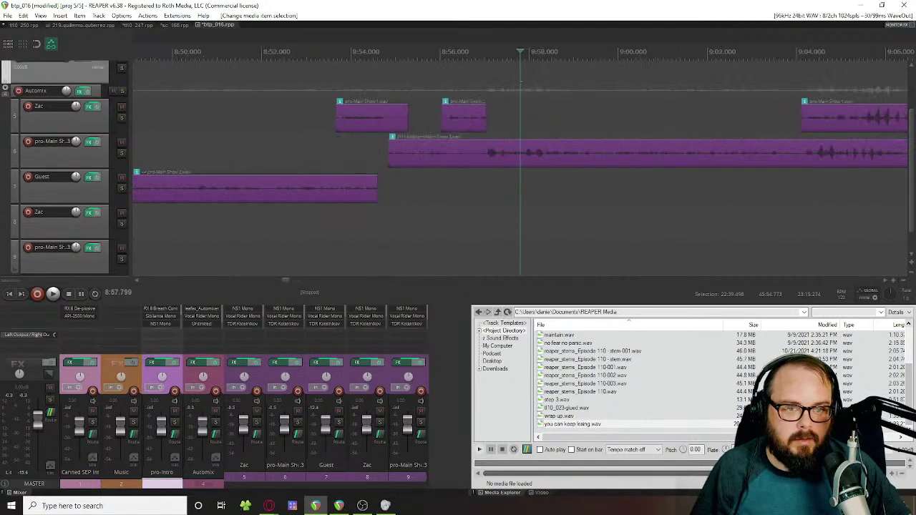
left_click(497, 153)
scroll(497, 153, "up", 3)
key("space")
scroll(511, 198, "down", 3)
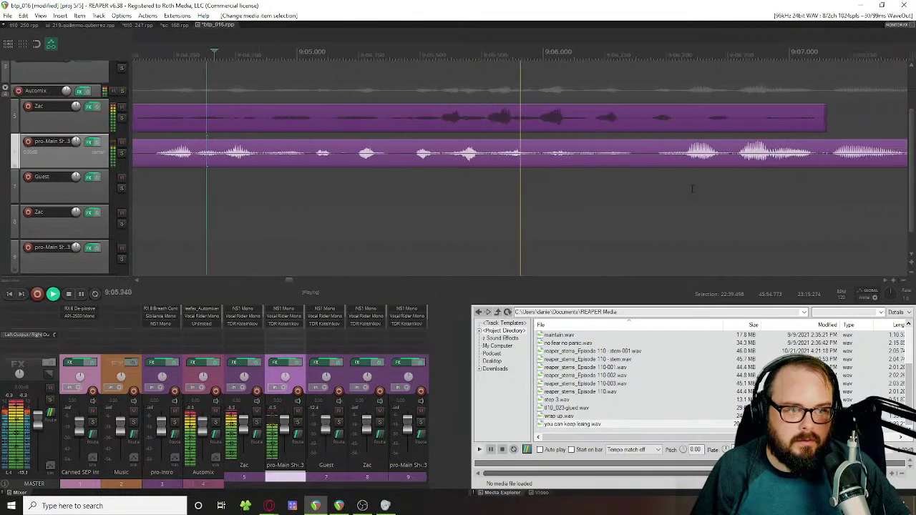
key("space")
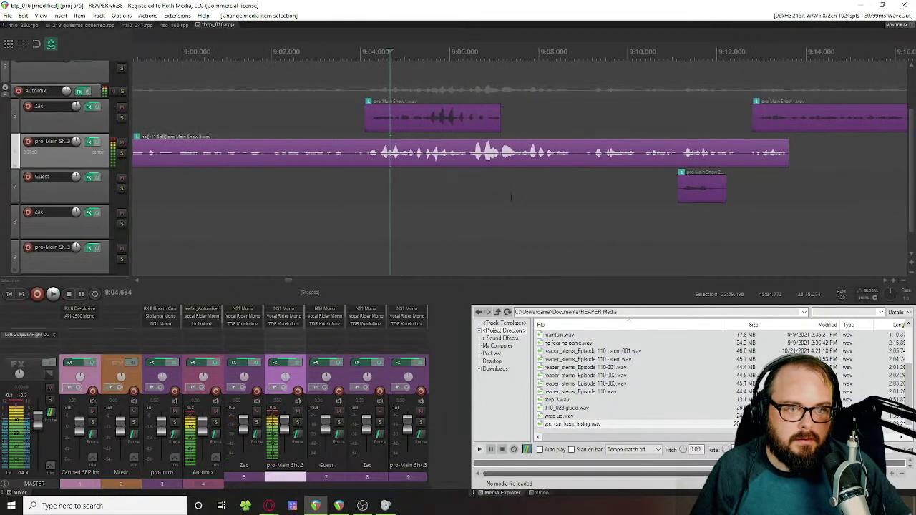
left_click(432, 131)
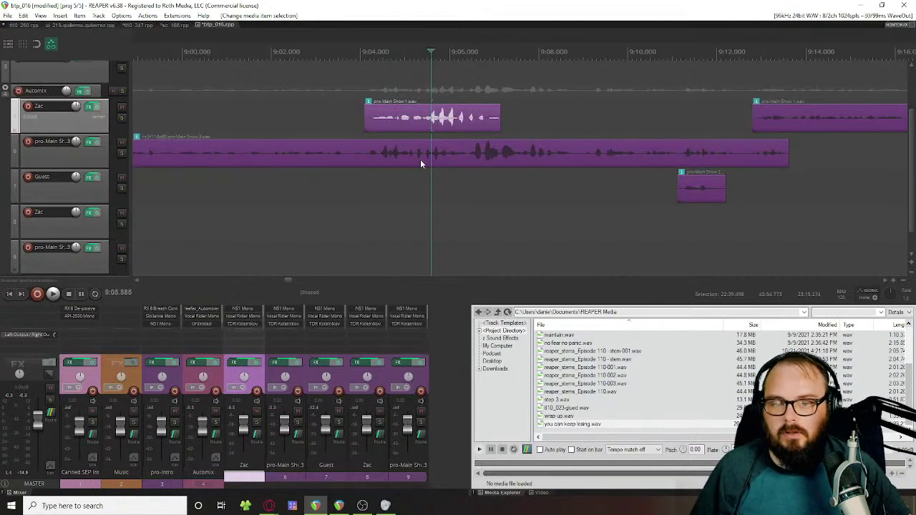
scroll(420, 163, "down", 5)
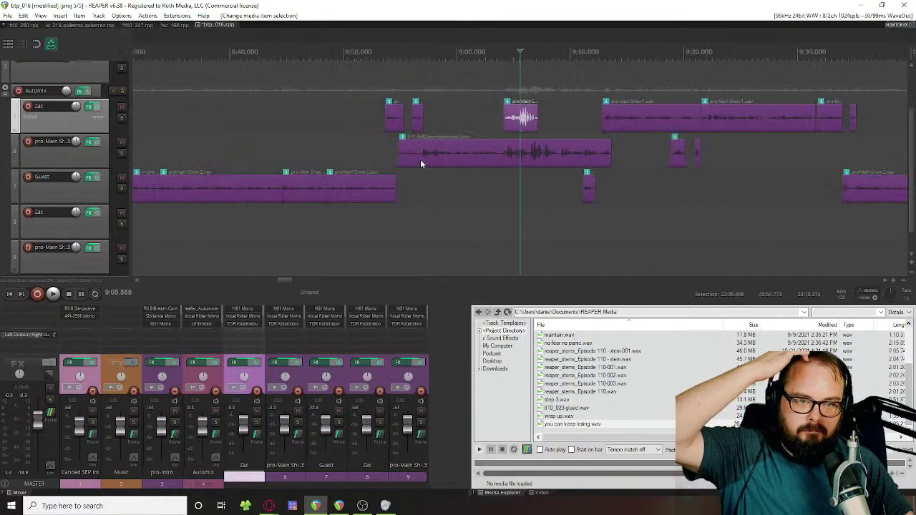
scroll(420, 163, "down", 8)
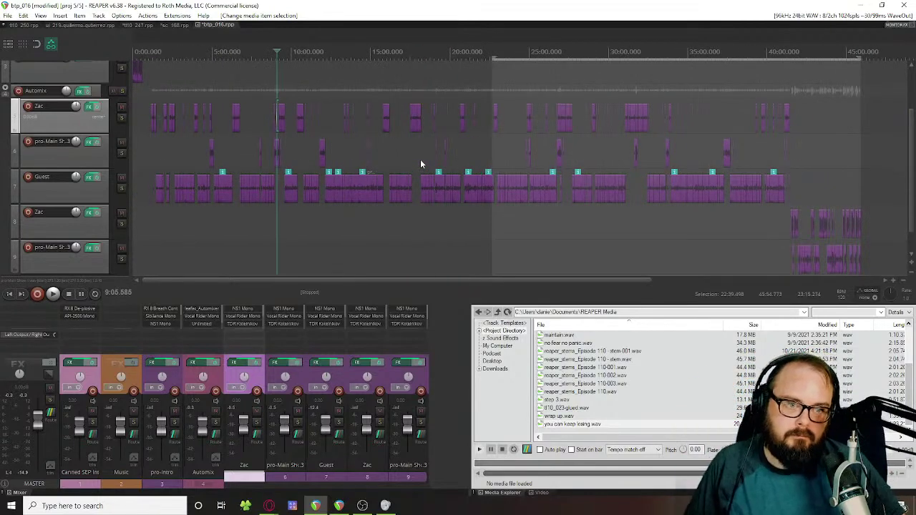
scroll(420, 163, "up", 5)
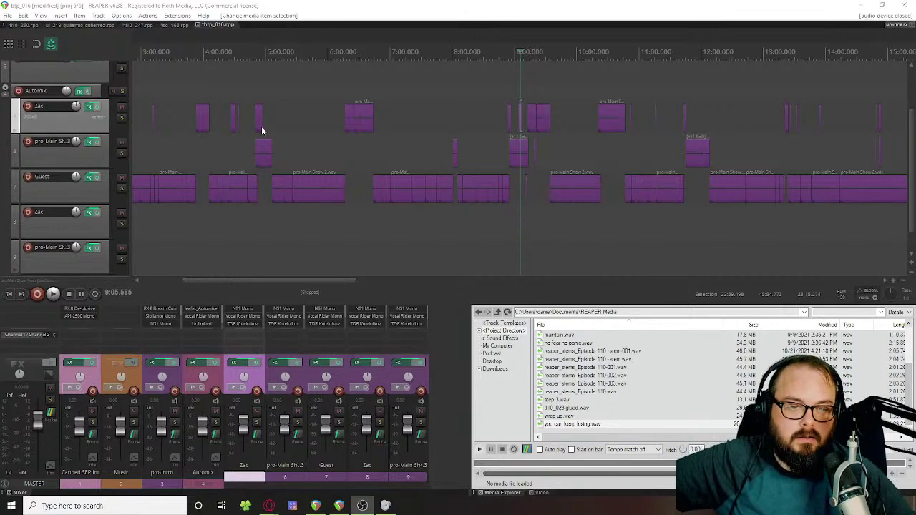
left_click(400, 125)
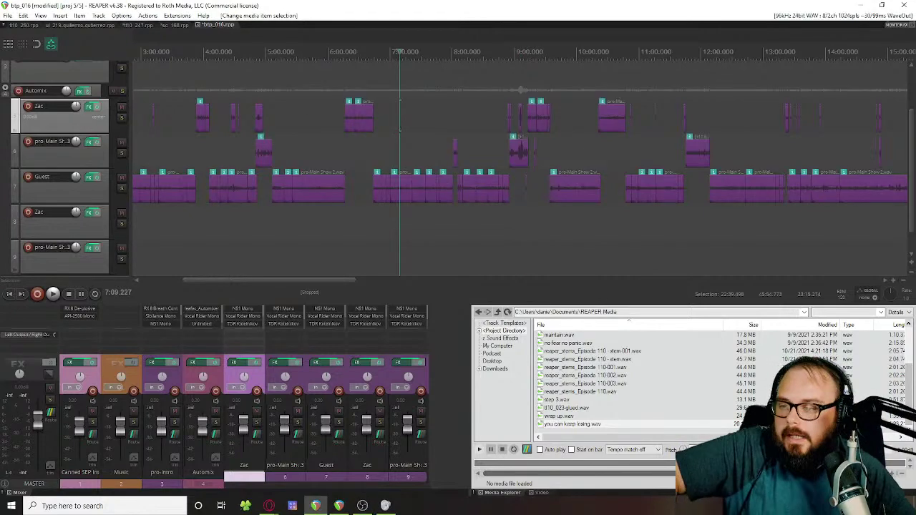
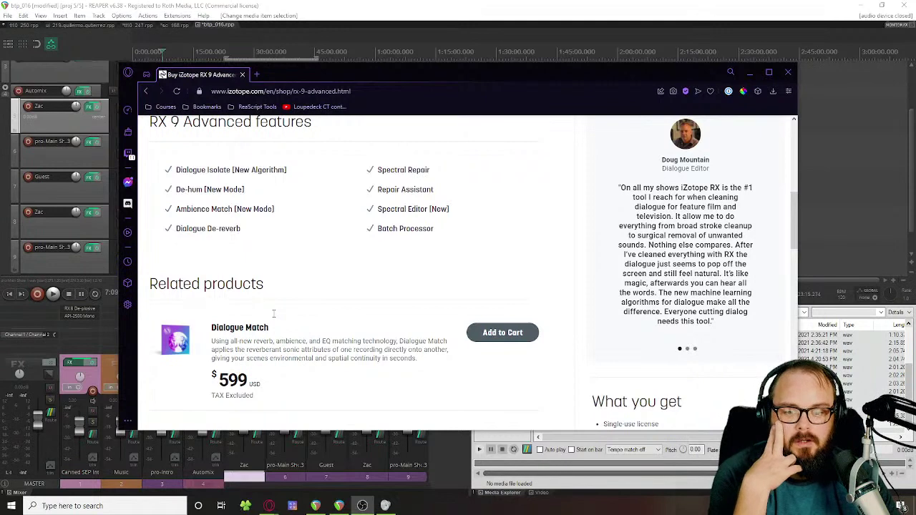
Step: Review the feature list, related products and bundle offers on iZotope's RX 9 Advanced shop page
scroll(273, 314, "down", 2)
scroll(275, 315, "down", 2)
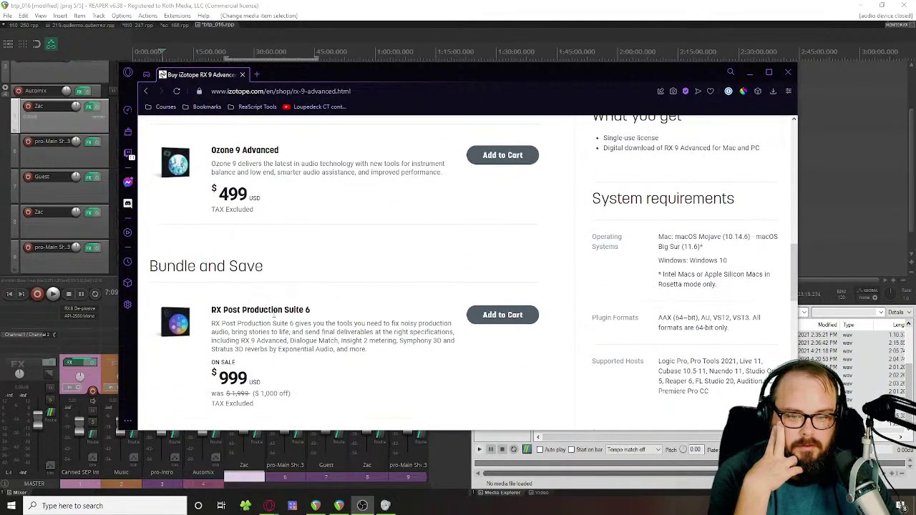
scroll(274, 319, "up", 3)
scroll(273, 313, "up", 1)
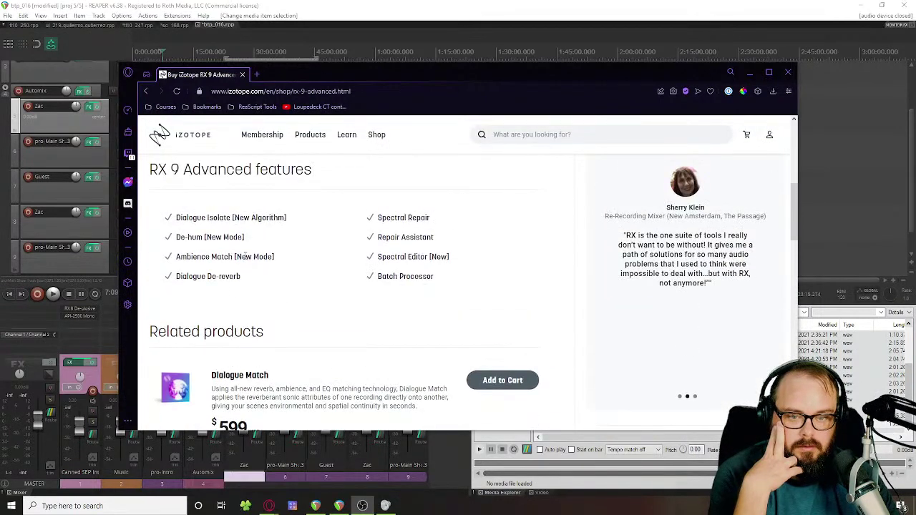
scroll(241, 228, "up", 2)
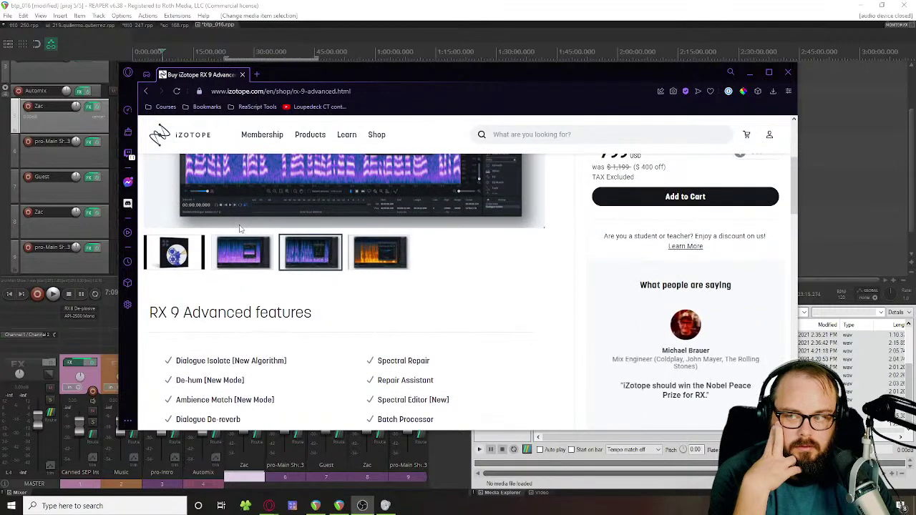
Step: Open the purple Ambience Match screenshot in the product gallery, maximize the browser window, and enlarge the page to examine the module list
left_click(241, 243)
scroll(286, 243, "up", 1)
left_click(307, 245)
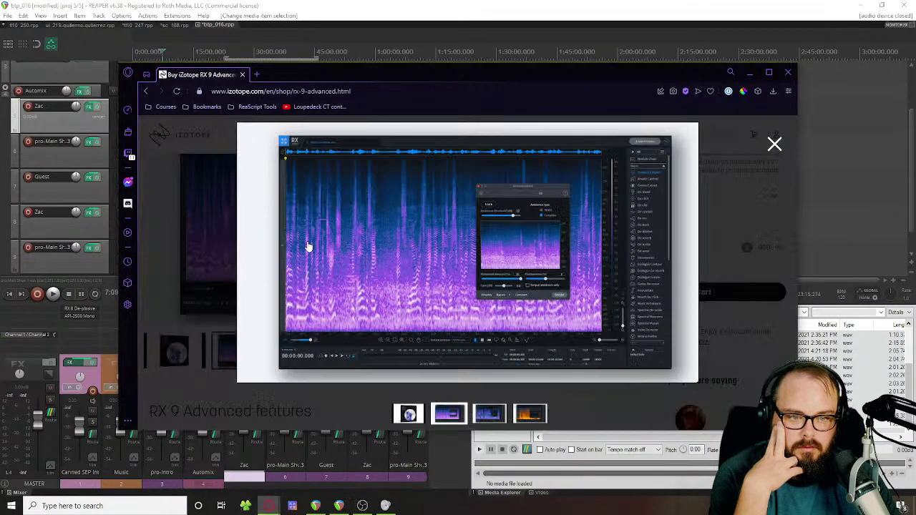
left_click(768, 72)
key("ctrl+plus")
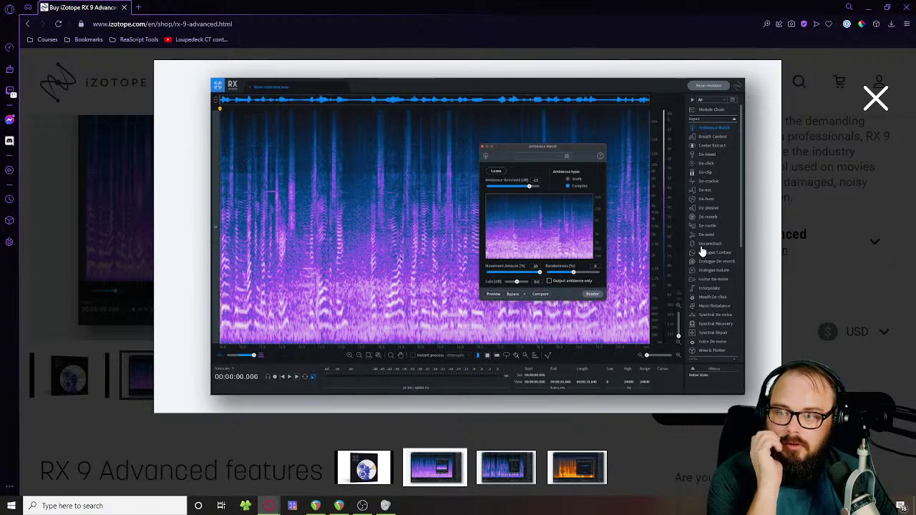
Step: Switch to iZotope RX 9 Audio Editor and close all open files except archive.wav
left_click(294, 506)
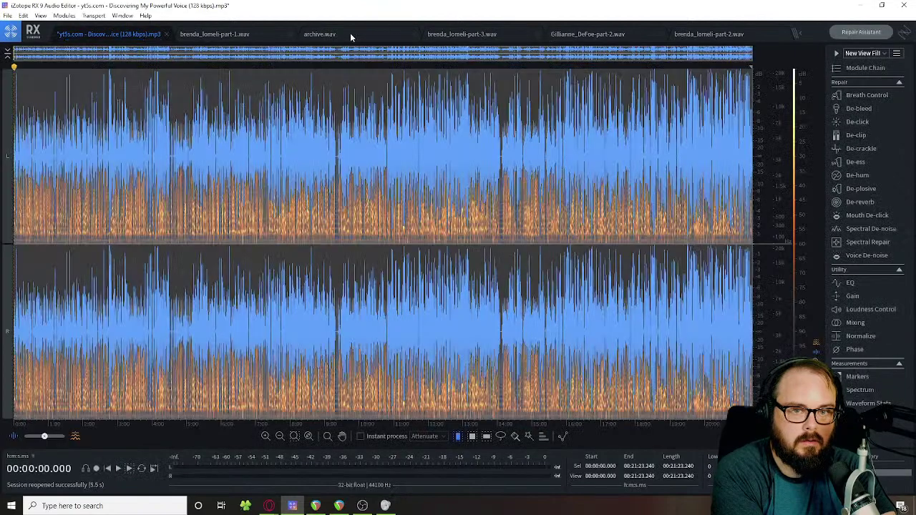
left_click(350, 33)
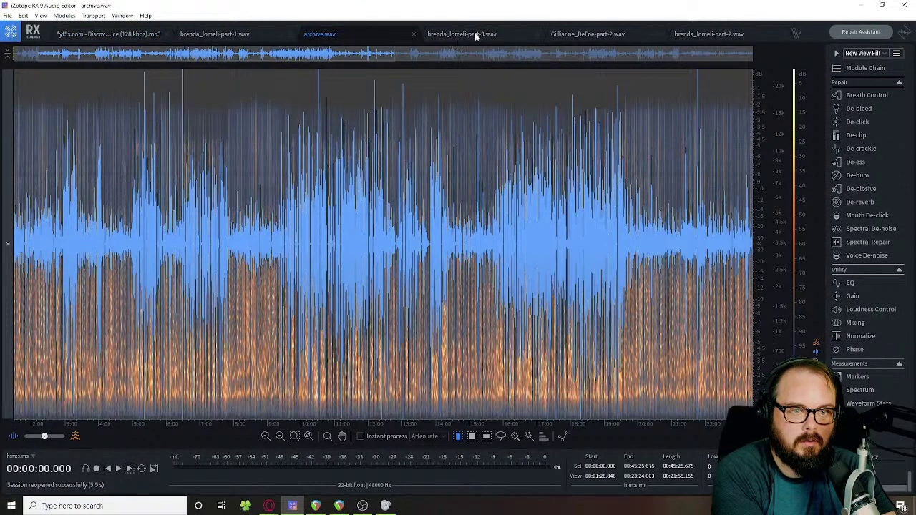
right_click(532, 30)
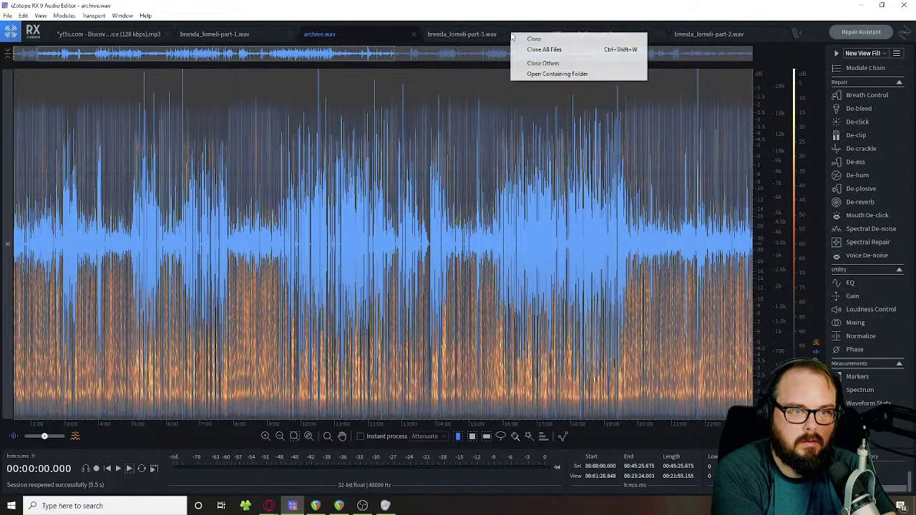
right_click(348, 32)
left_click(377, 66)
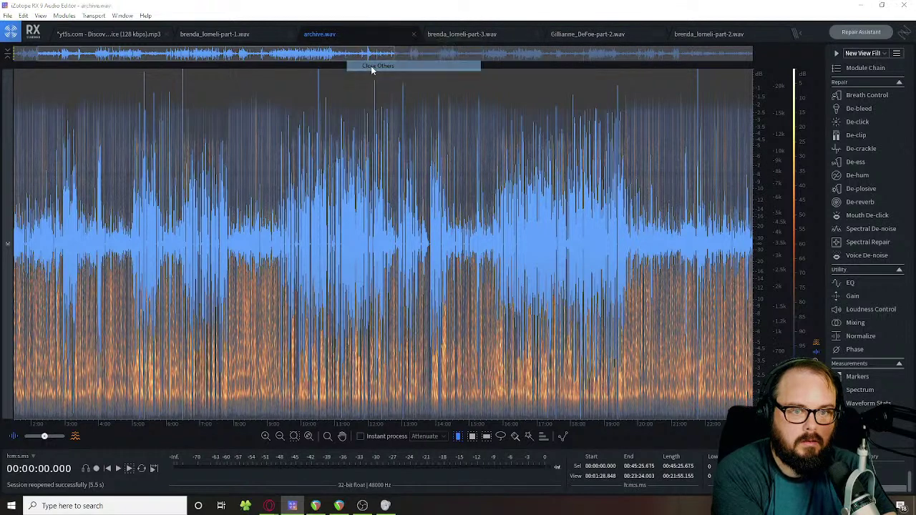
left_click(485, 290)
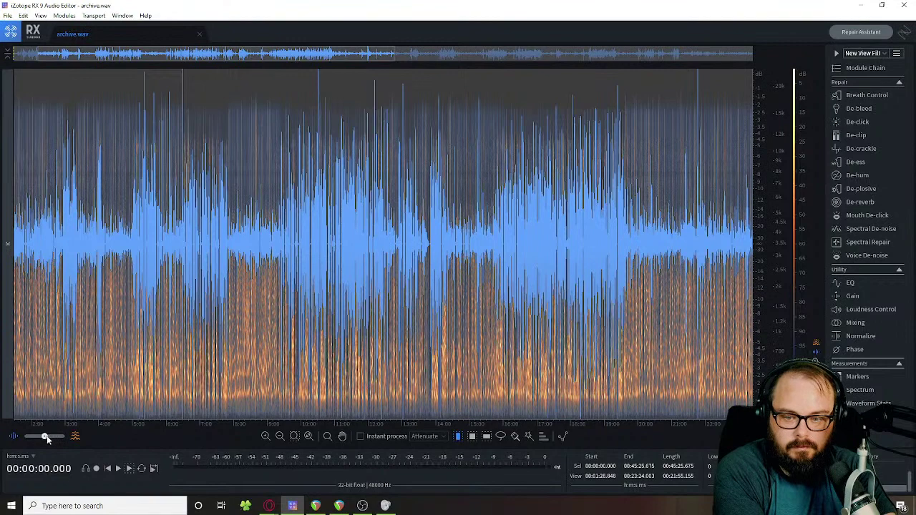
Step: Show archive.wav as a full spectrogram, inspect the Spectral Repair and Spectral De-noise modules, and close both without rendering
left_click_drag(47, 440, 66, 437)
left_click(317, 300)
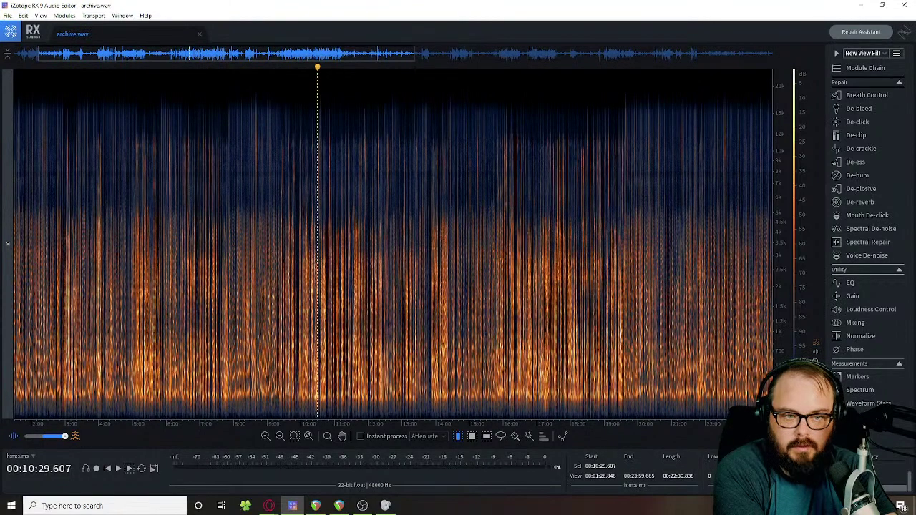
left_click(841, 243)
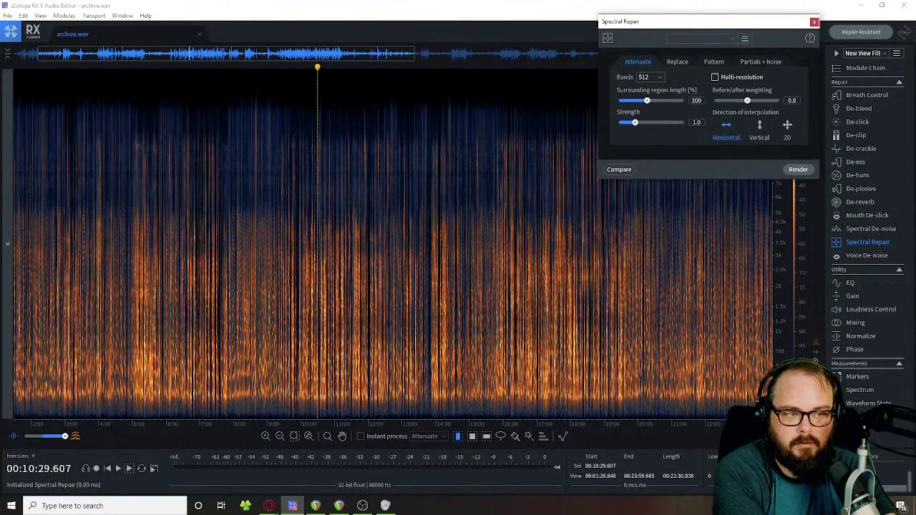
left_click(872, 229)
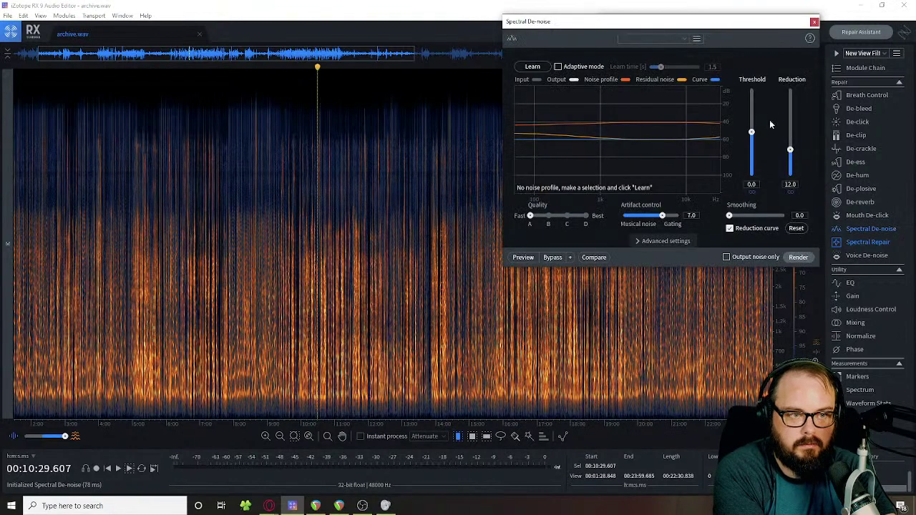
left_click(814, 22)
left_click(814, 22)
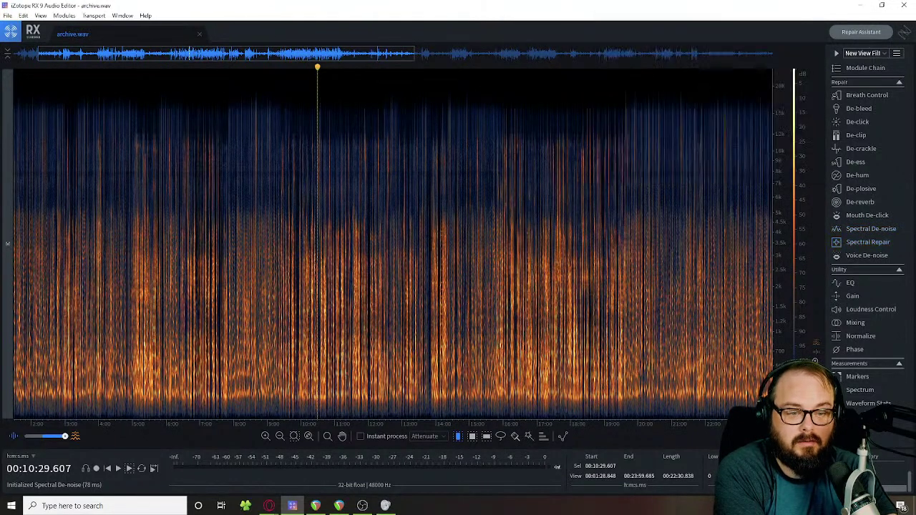
Step: Switch to REAPER, zoom in on the Guest track's items, and open the Peaks Display Settings through the Radial Menu
left_click(315, 505)
left_click(226, 184)
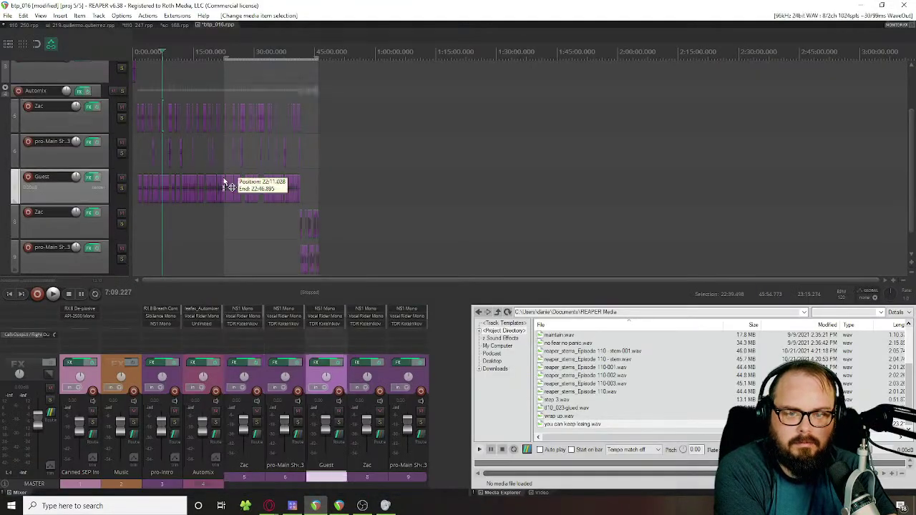
scroll(226, 185, "up", 5)
key("grave")
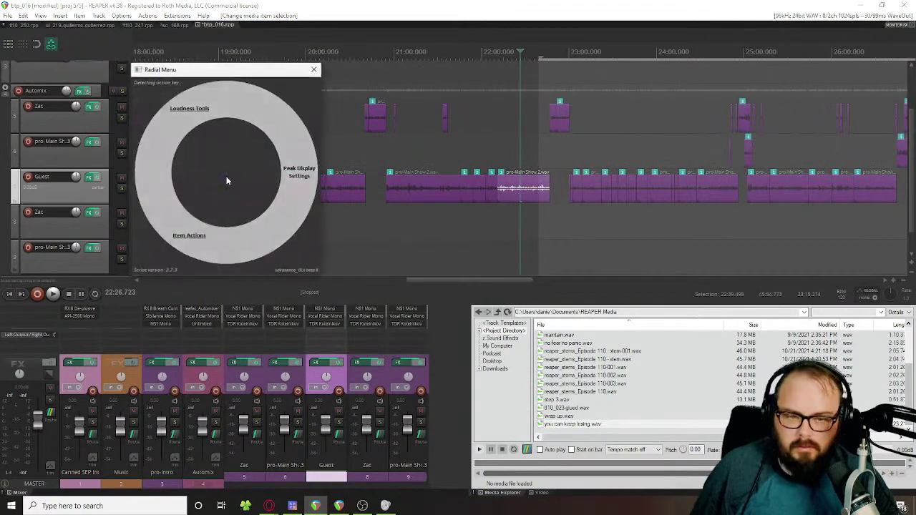
left_click(240, 201)
key("grave")
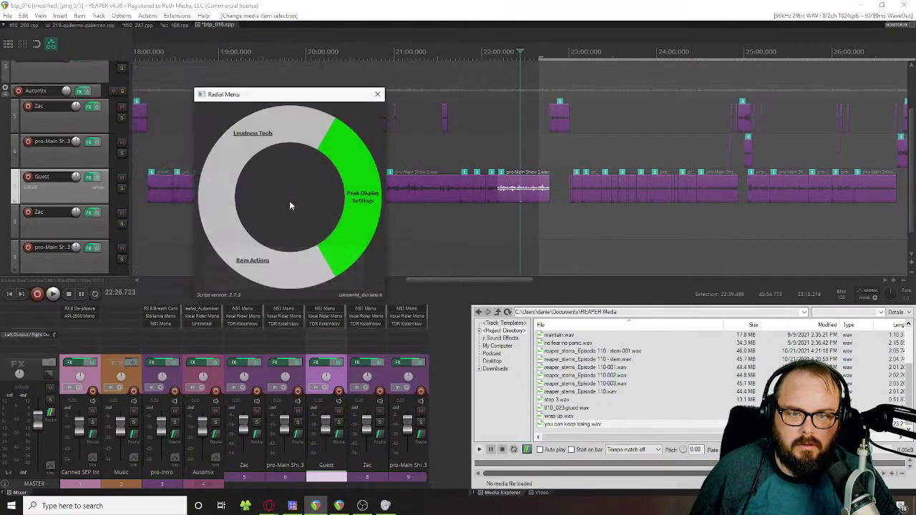
left_click(356, 230)
key("grave")
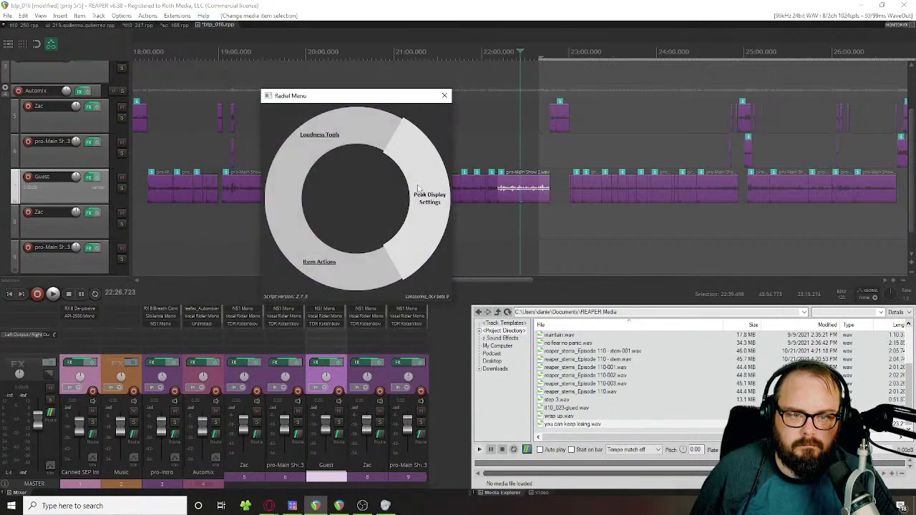
key("grave")
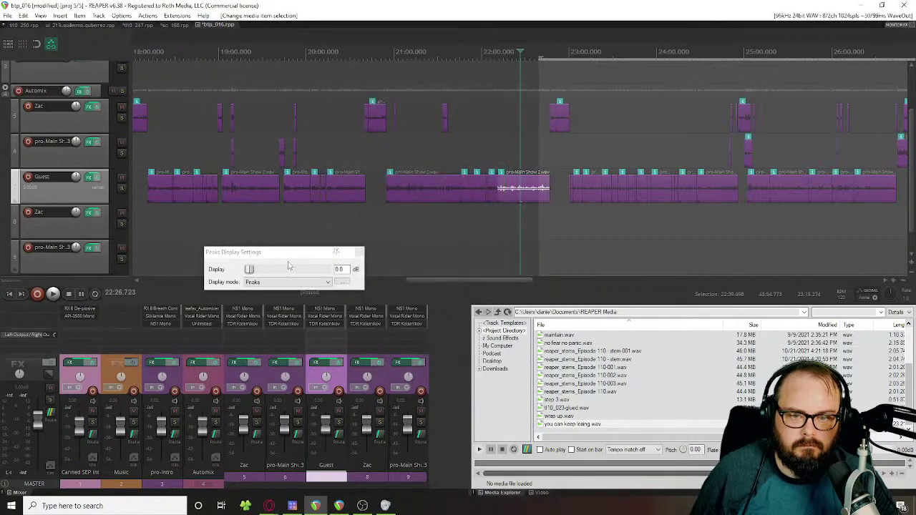
Step: Set the waveform display mode to Spectral Peaks and examine the coloring up close on an item of track 5
left_click(278, 282)
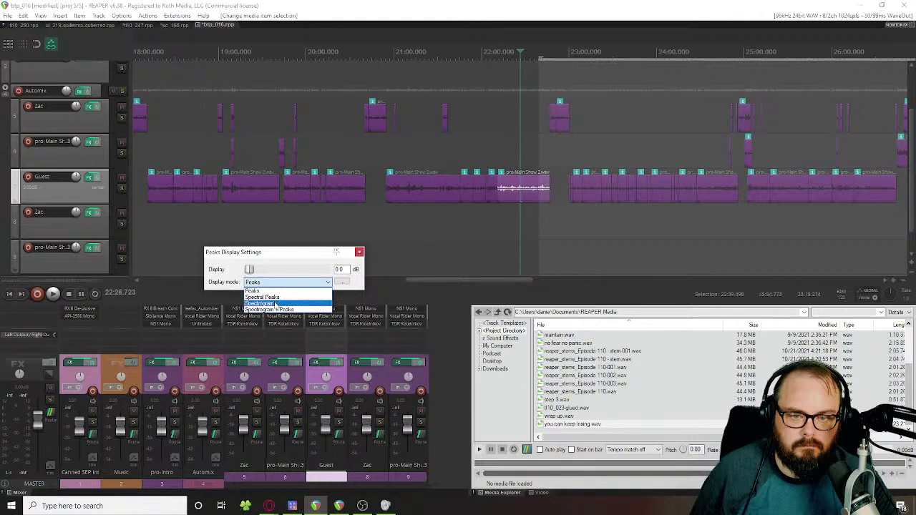
left_click(275, 301)
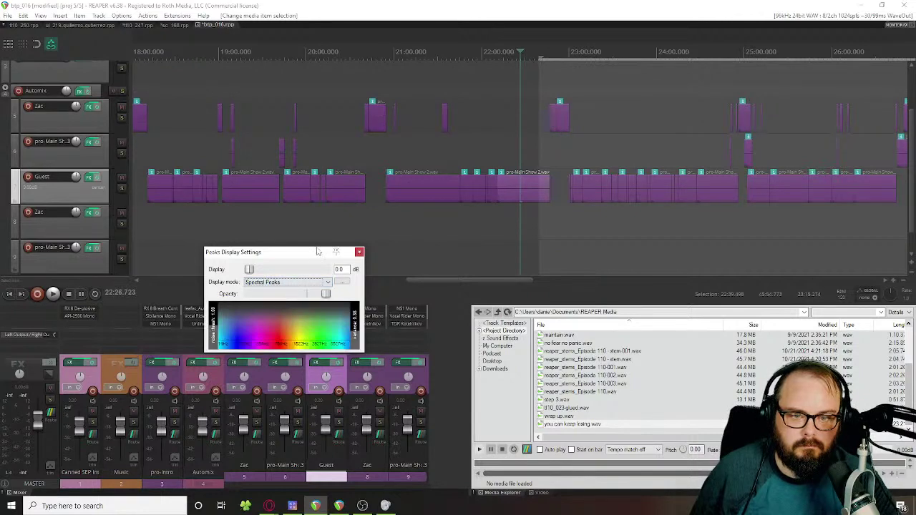
left_click_drag(313, 252, 342, 214)
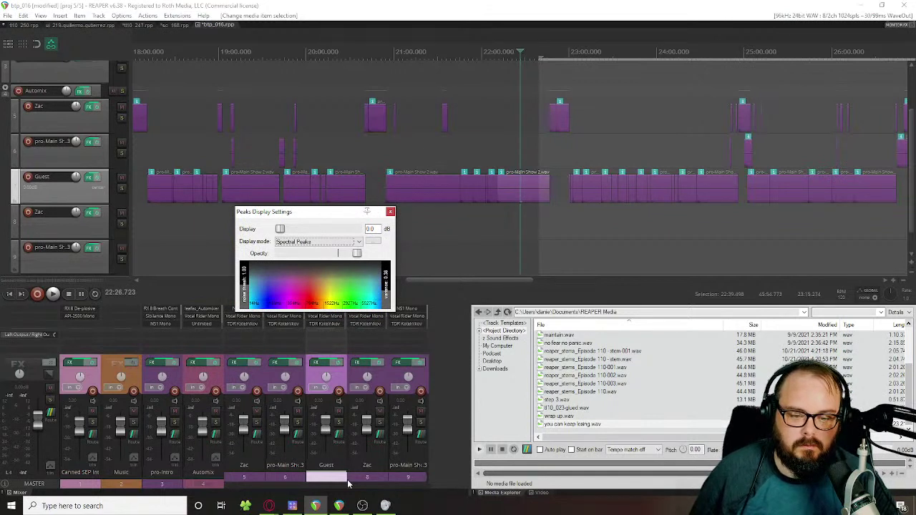
scroll(533, 222, "up", 10)
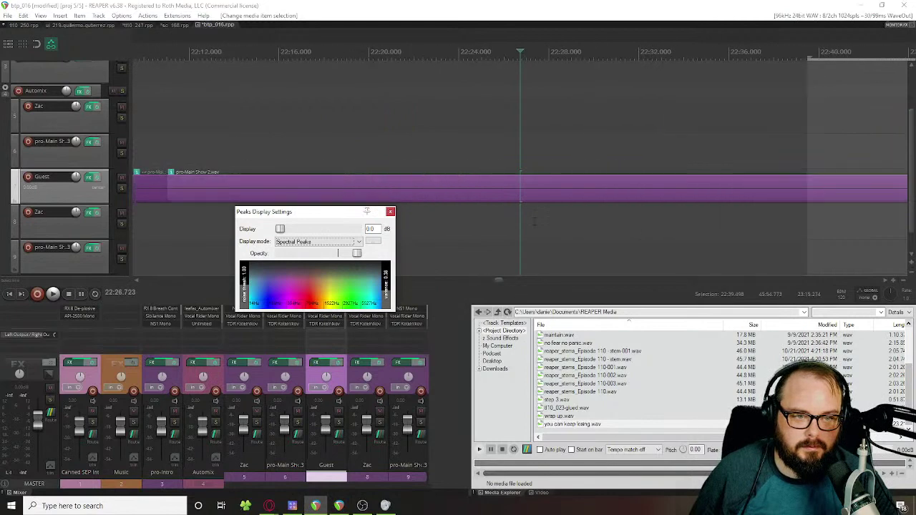
scroll(534, 222, "down", 10)
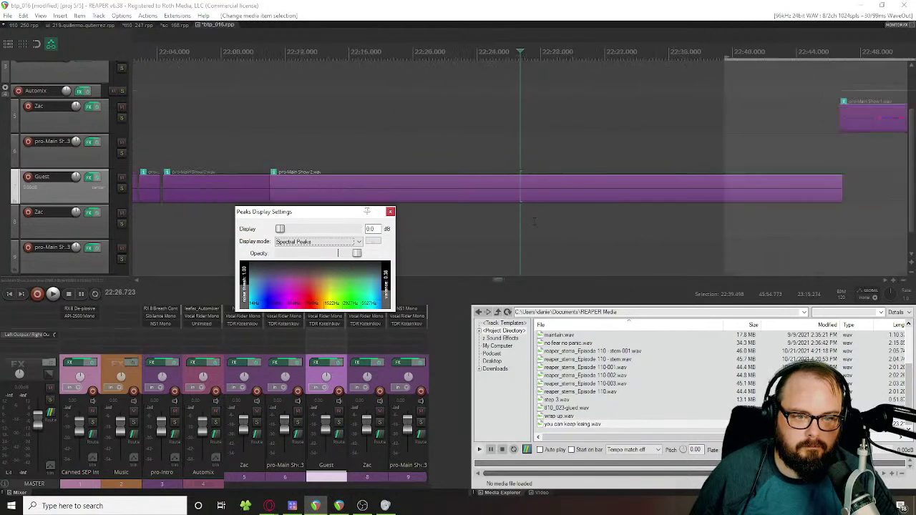
scroll(534, 222, "down", 3)
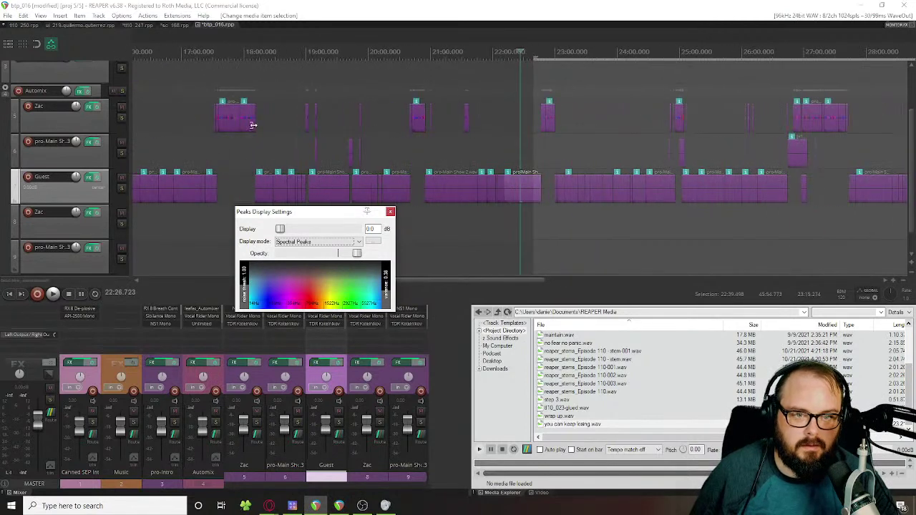
left_click(249, 126)
scroll(250, 126, "up", 8)
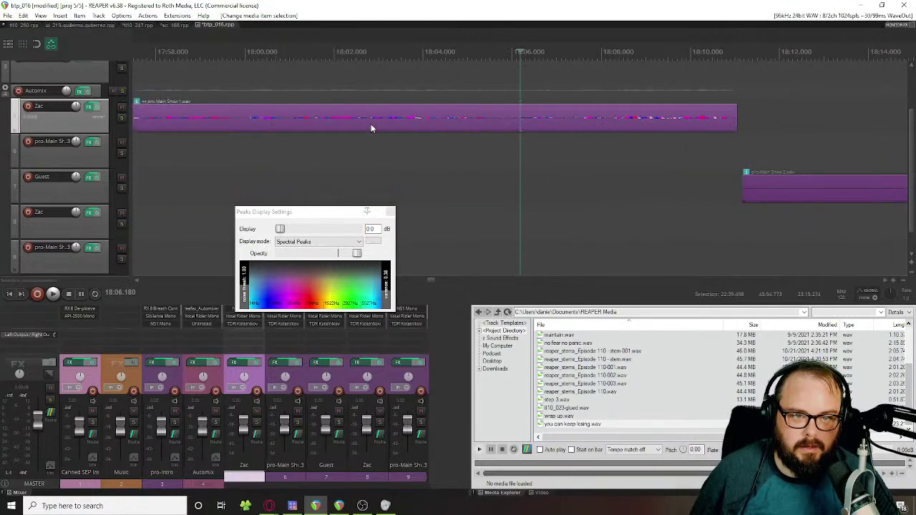
Step: Set the waveform display mode to Spectrogram and examine a short track 6 item together with the adjoining Guest item
left_click(308, 242)
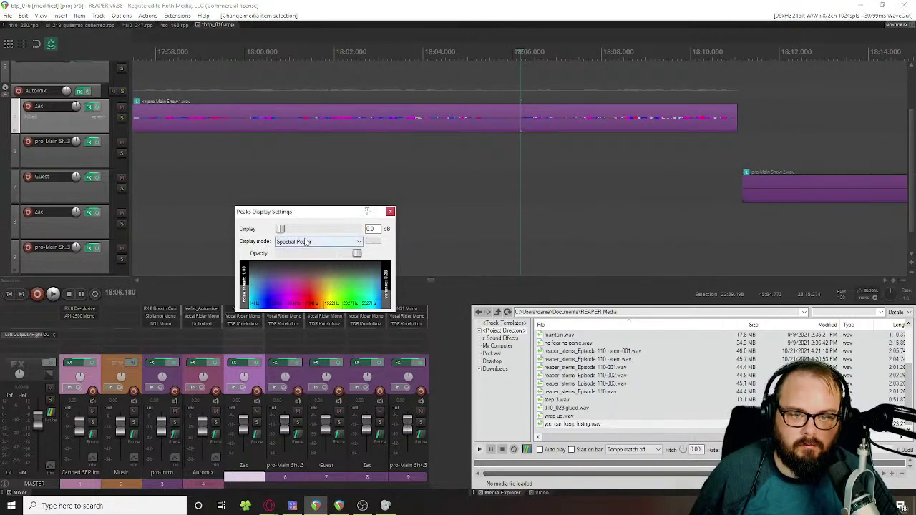
left_click(306, 262)
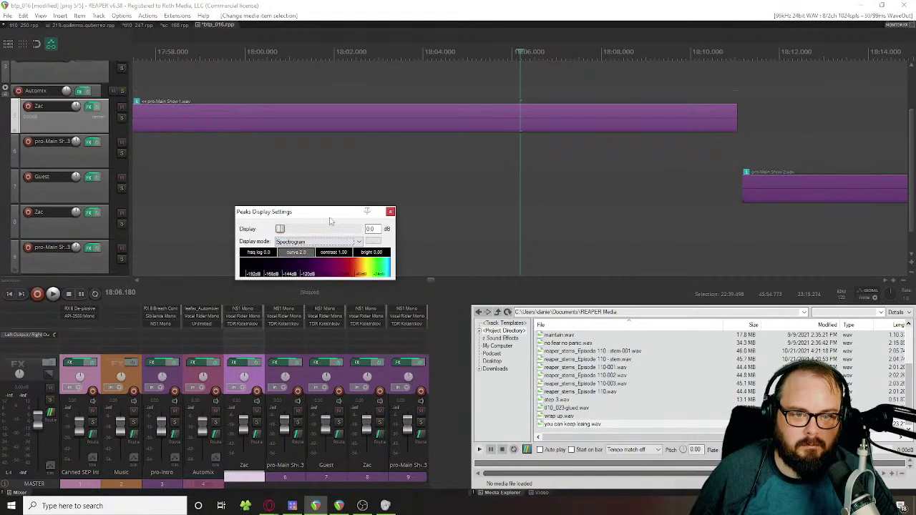
scroll(586, 190, "down", 8)
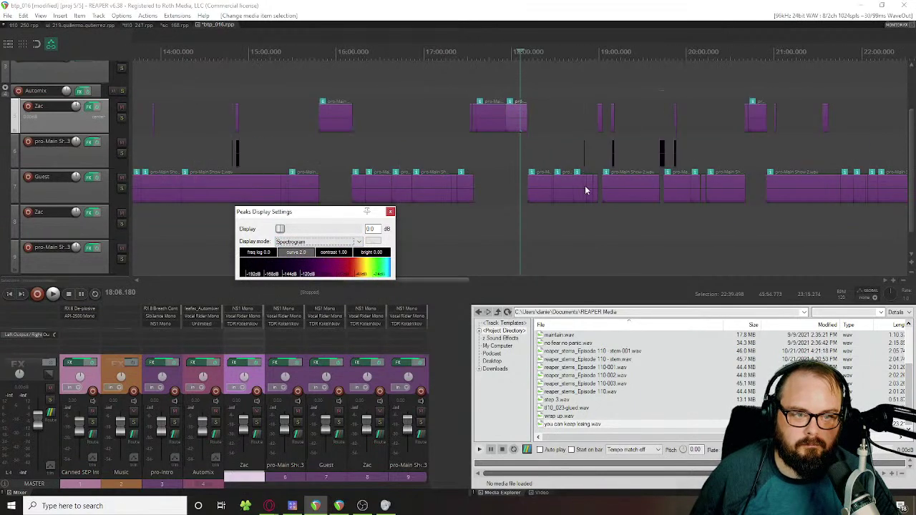
left_click(664, 147)
scroll(664, 148, "up", 10)
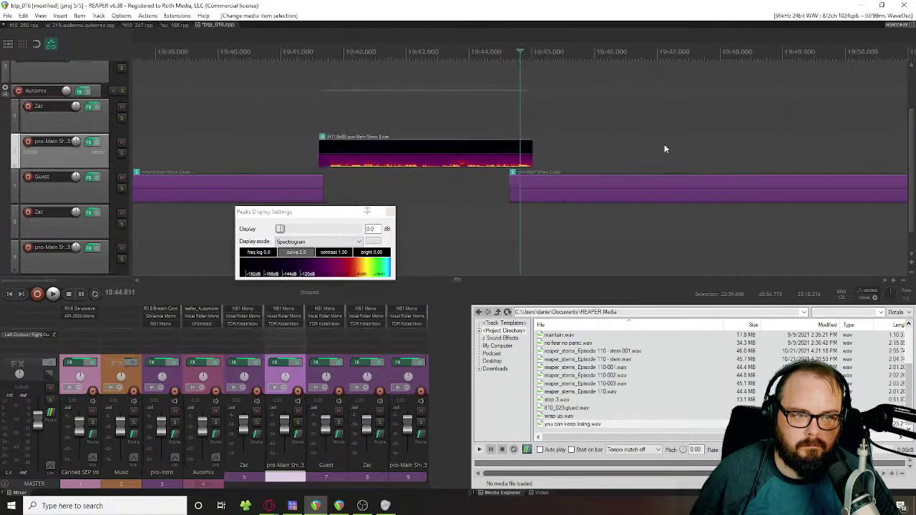
scroll(664, 149, "up", 5)
scroll(488, 194, "down", 3)
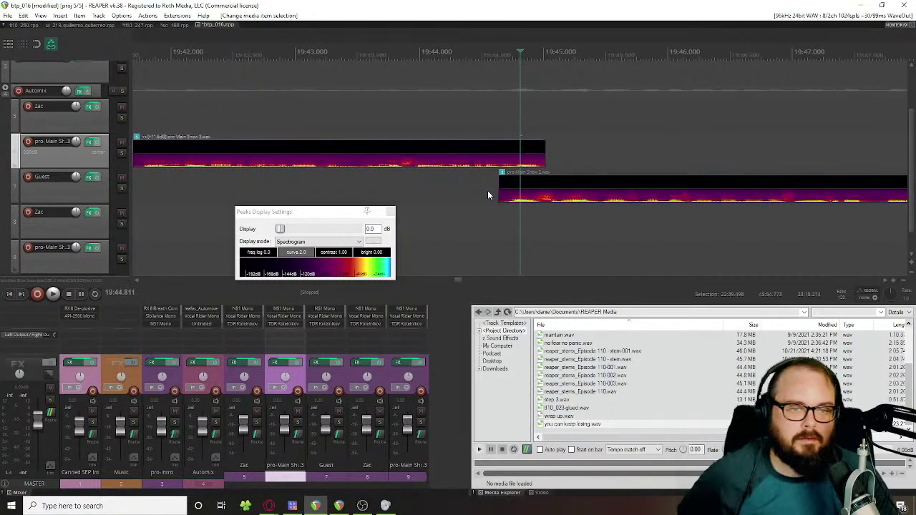
Step: View archive.wav's spectrogram in iZotope RX 9 for comparison, return to REAPER, and list the project directory's media files
left_click(292, 506)
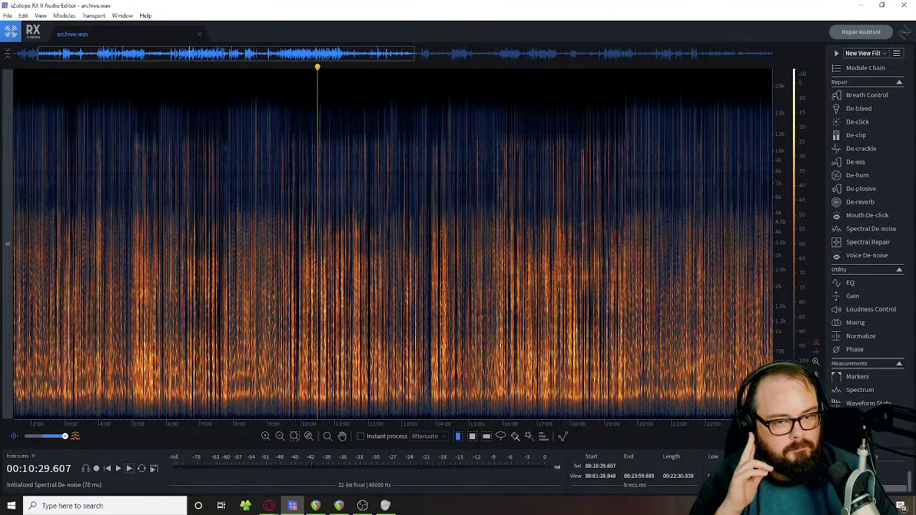
left_click(315, 506)
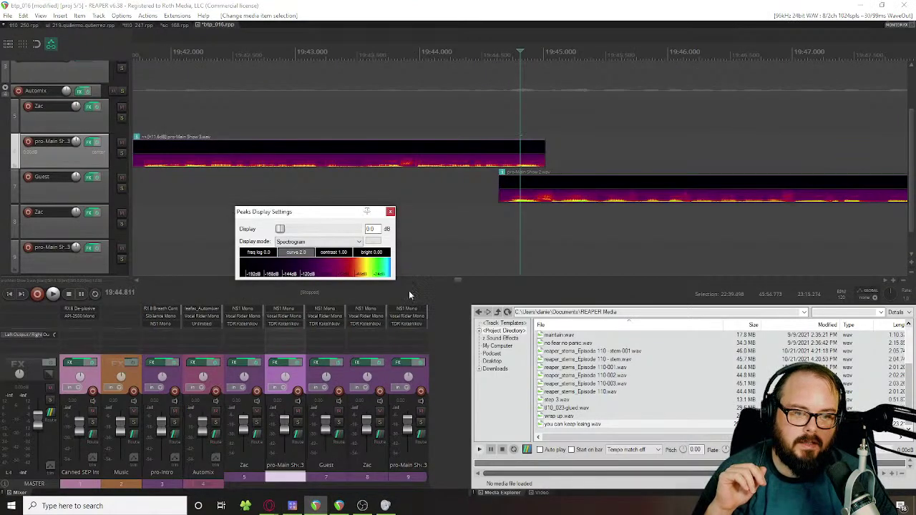
left_click(390, 211)
left_click(505, 332)
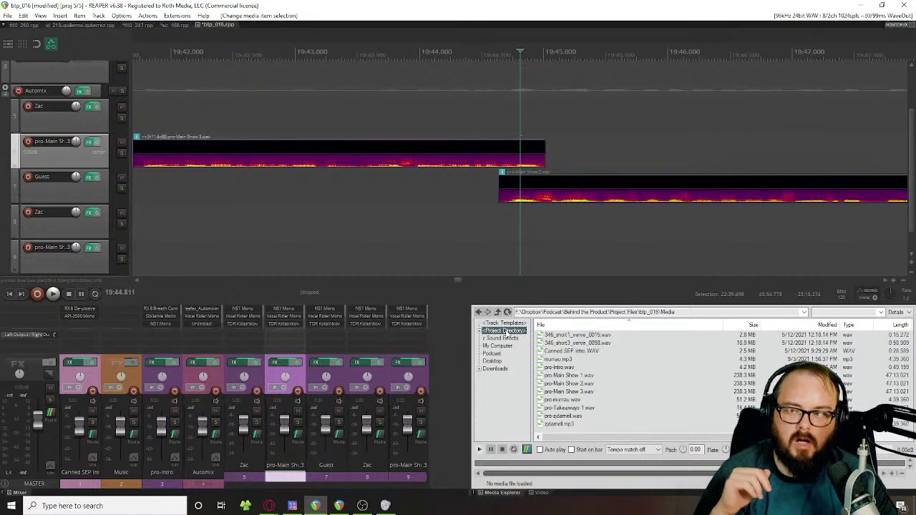
Step: Add the VST3 NS1 Mono (Waves) plug-in to the Automix folder track's FX chain
left_click(203, 362)
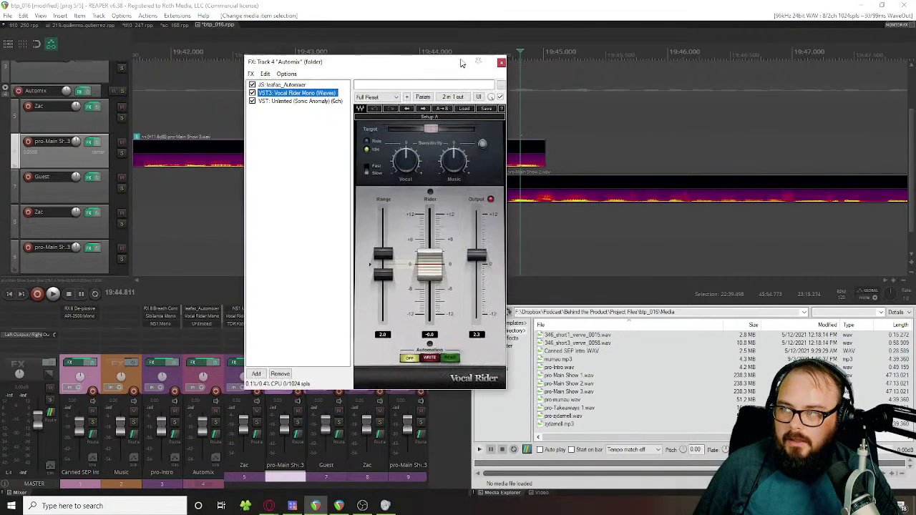
left_click(257, 369)
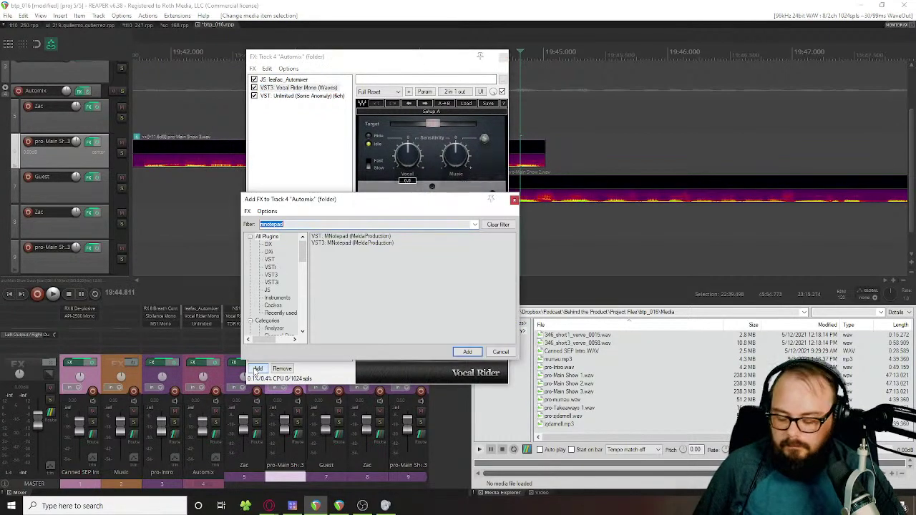
type("ns1")
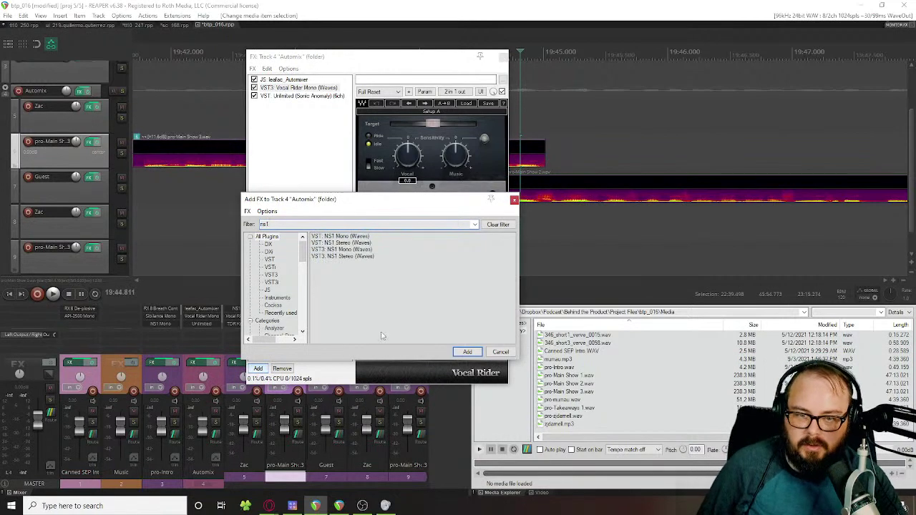
double_click(354, 250)
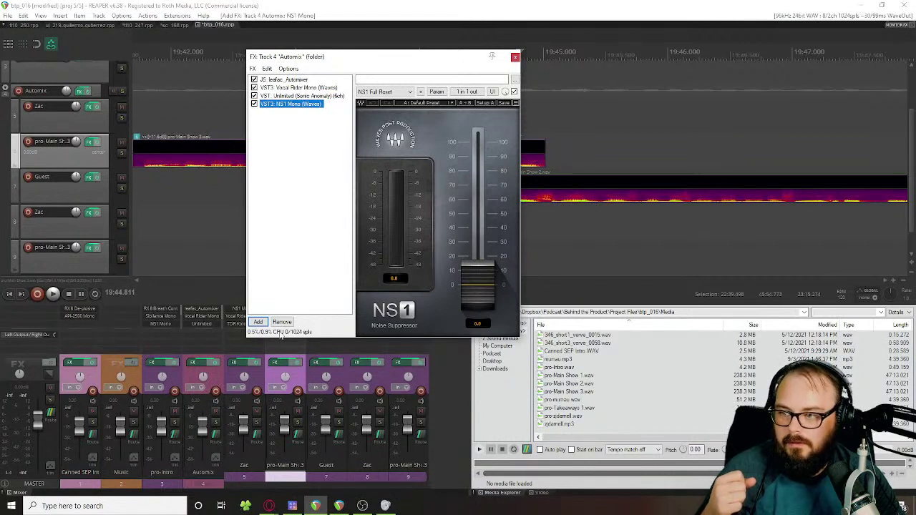
left_click(515, 57)
Step: Review the spectral peak and peak cache options in REAPER's Media preferences, leaving without changes
scroll(375, 147, "down", 5)
scroll(375, 143, "down", 3)
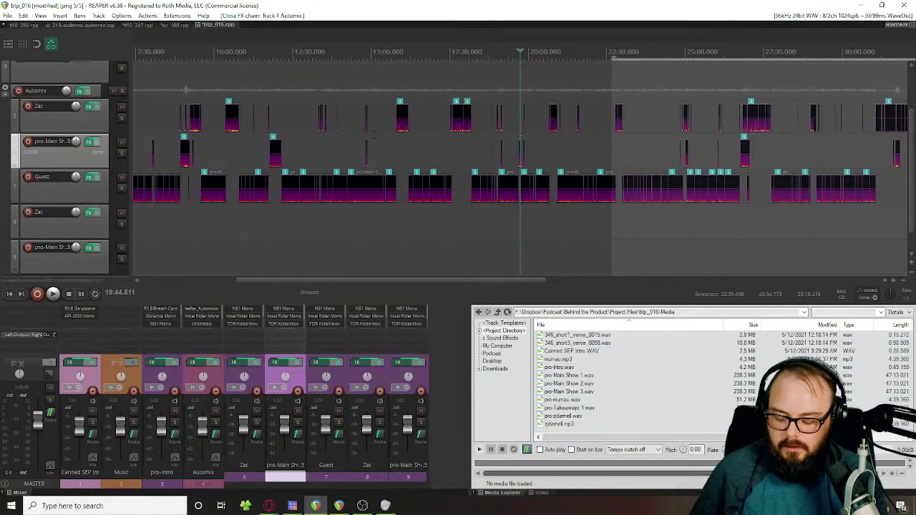
key("ctrl+p")
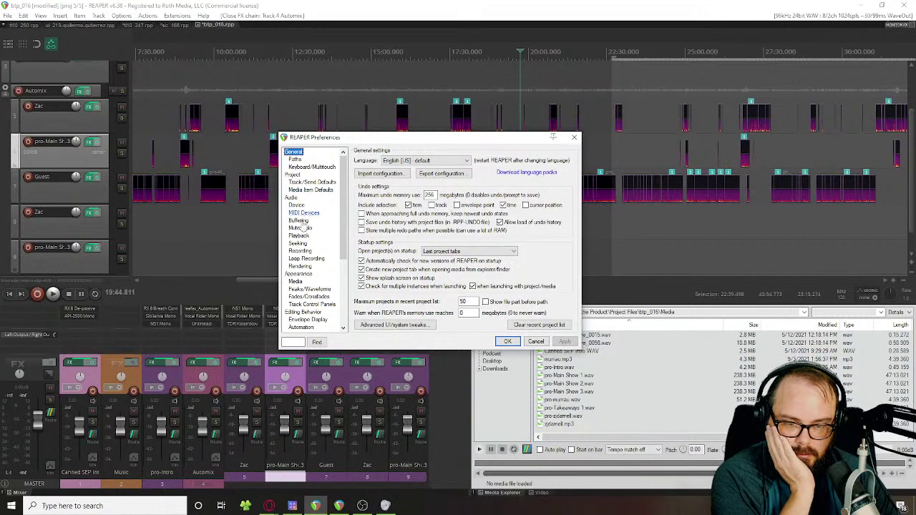
scroll(295, 273, "down", 3)
left_click(292, 289)
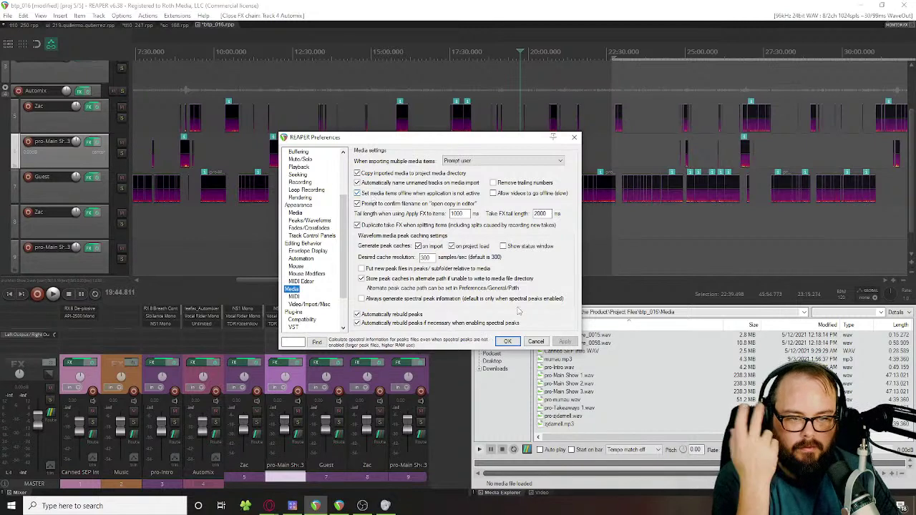
left_click(535, 342)
Step: Reopen the Peaks Display Settings through the Radial Menu and set the waveform display mode to Peaks
left_click(518, 201)
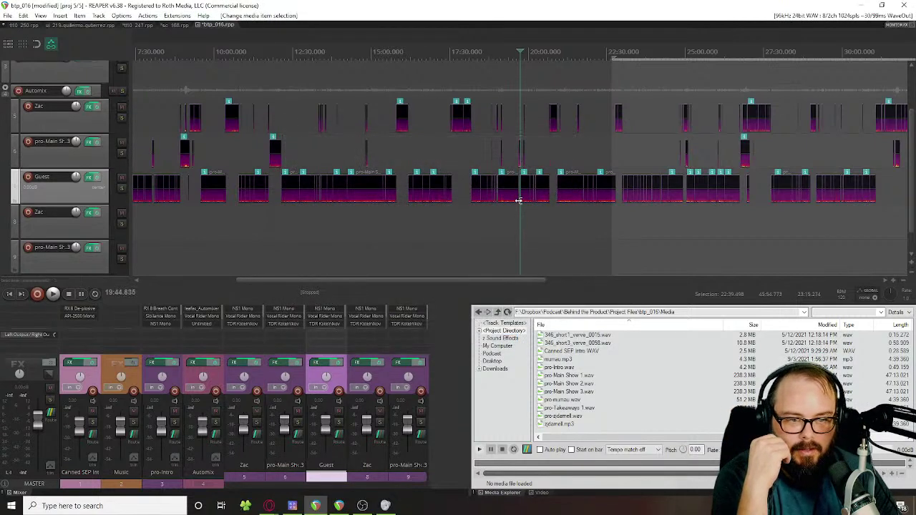
left_click(504, 218)
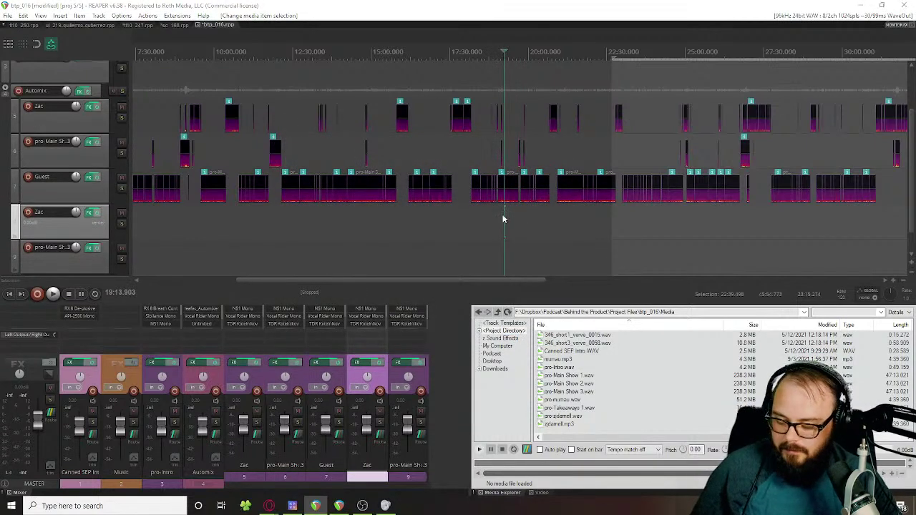
key("r")
left_click(551, 238)
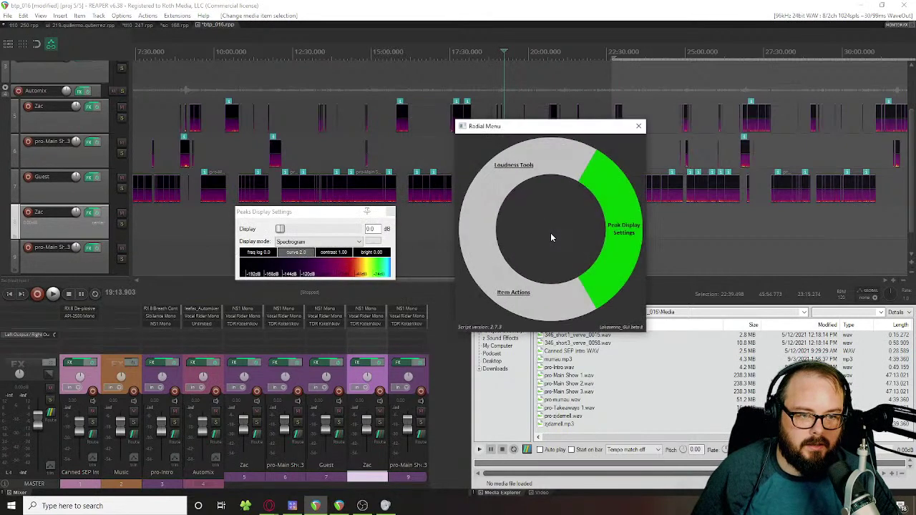
left_click(302, 243)
left_click(285, 250)
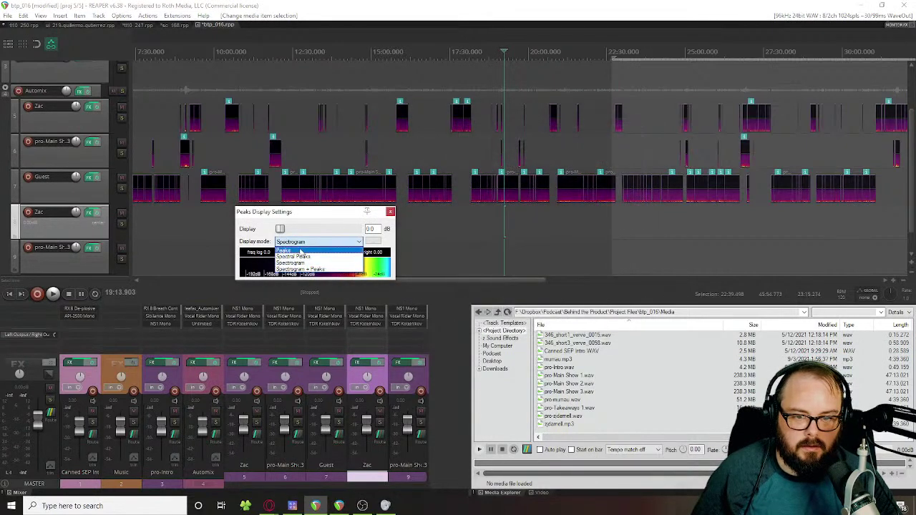
Step: Rebuild the media peaks through the Radial Menu's Item Actions and close the Peaks Display Settings
key("r")
left_click(335, 236)
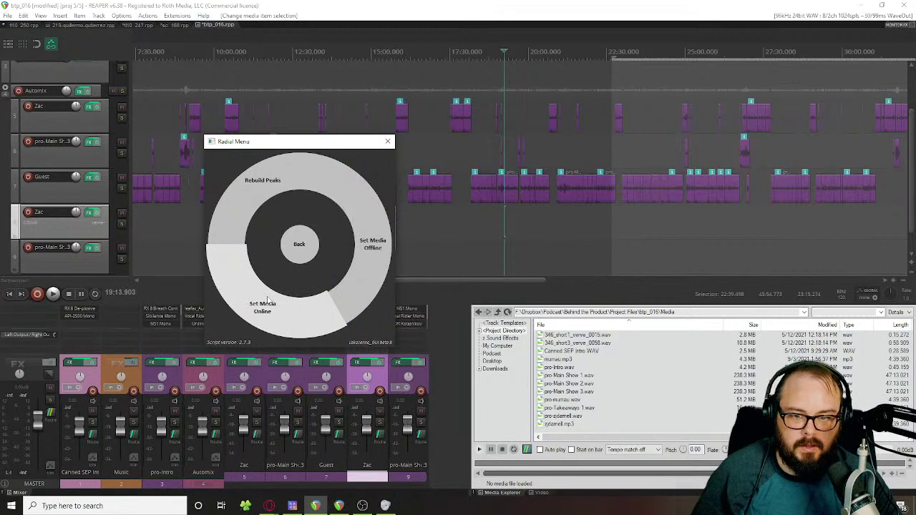
left_click(269, 302)
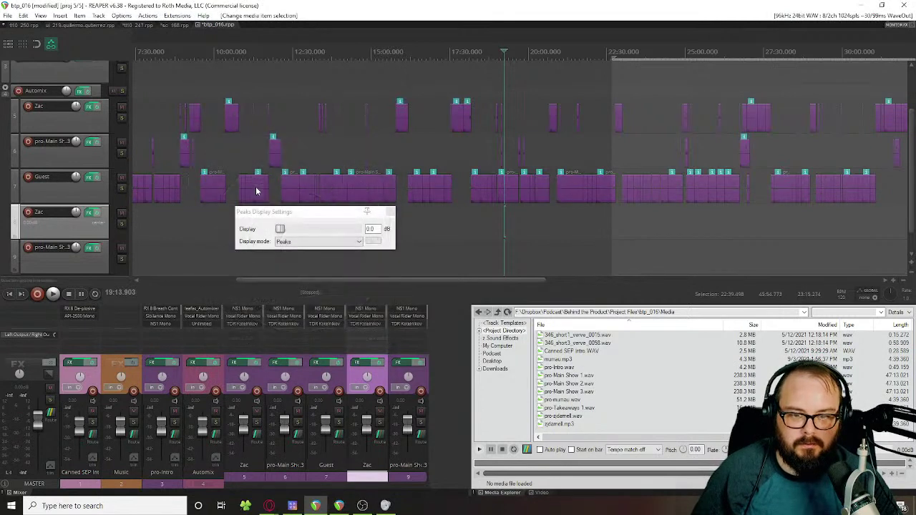
left_click(389, 211)
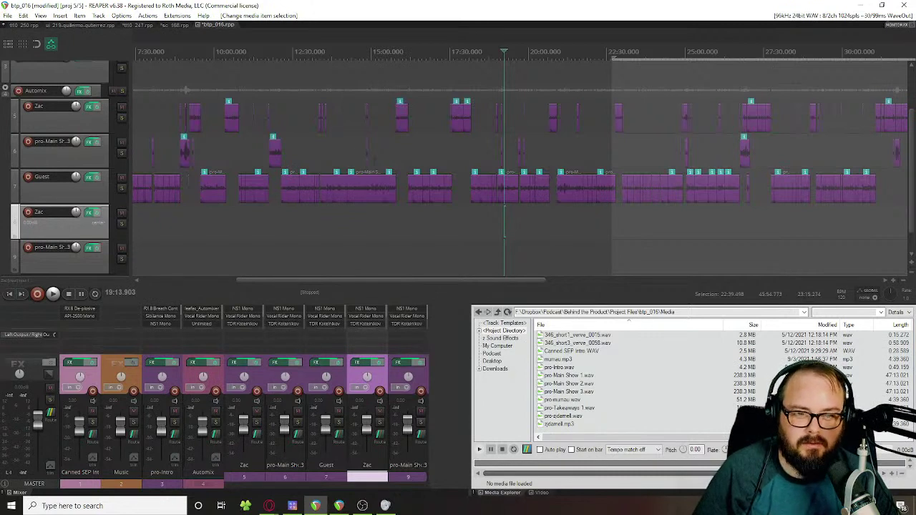
Step: Show the Radial Menu over the timeline, pointing out its Loudness Tools, Peak Display Settings and Item Actions entries
key("r")
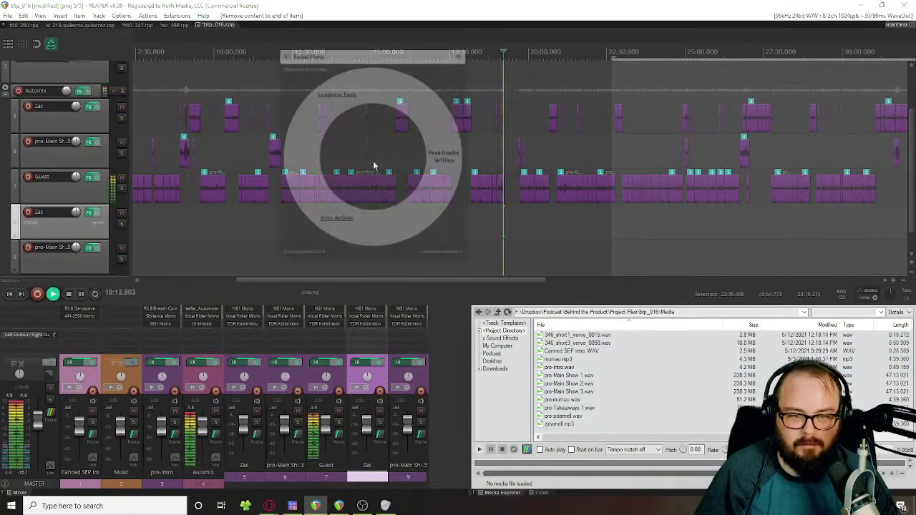
left_click(439, 155)
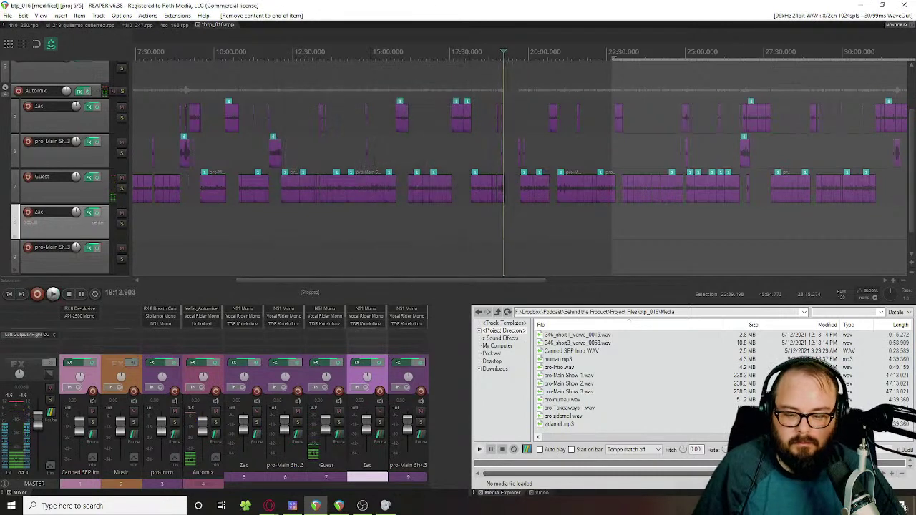
left_click(372, 165)
key("r")
mouse_move(331, 196)
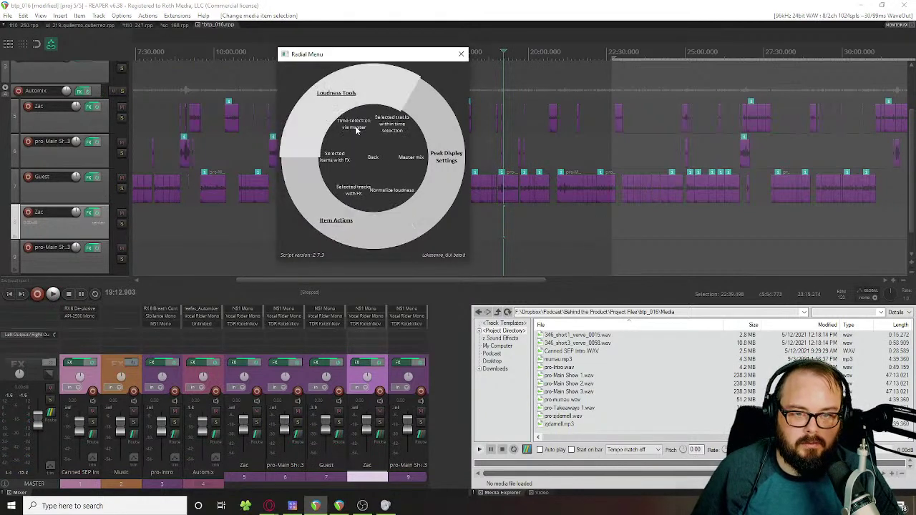
left_click(342, 216)
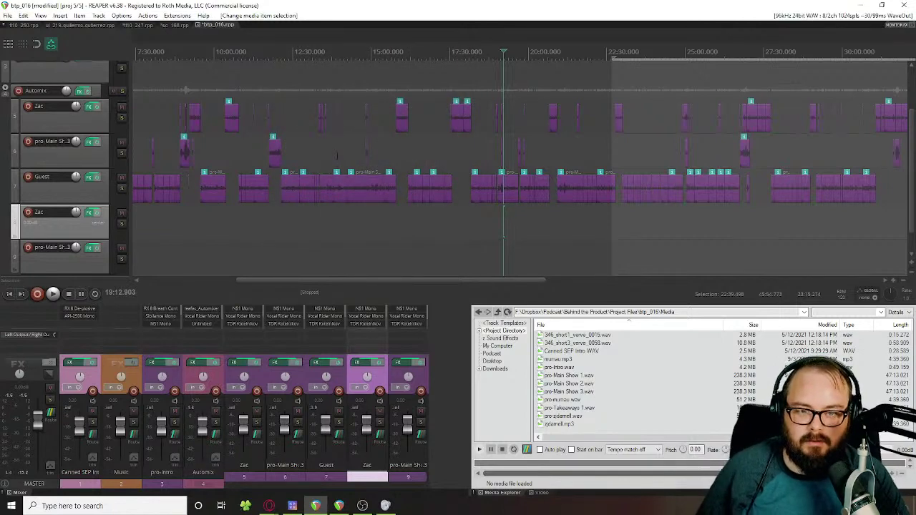
Step: Reopen the Radial Menu over the Guest track and show the Item Actions for setting media offline or online and rebuilding peaks
key("alt+Tab")
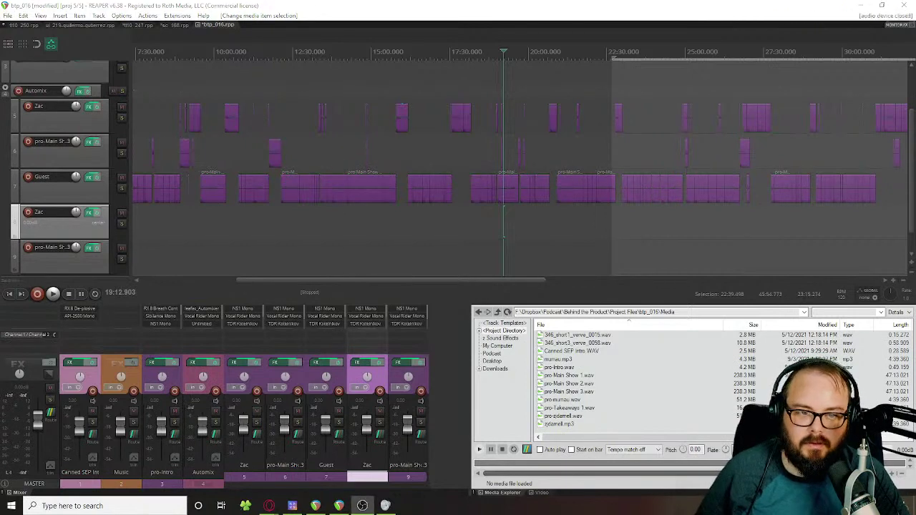
left_click(358, 187)
key("grave")
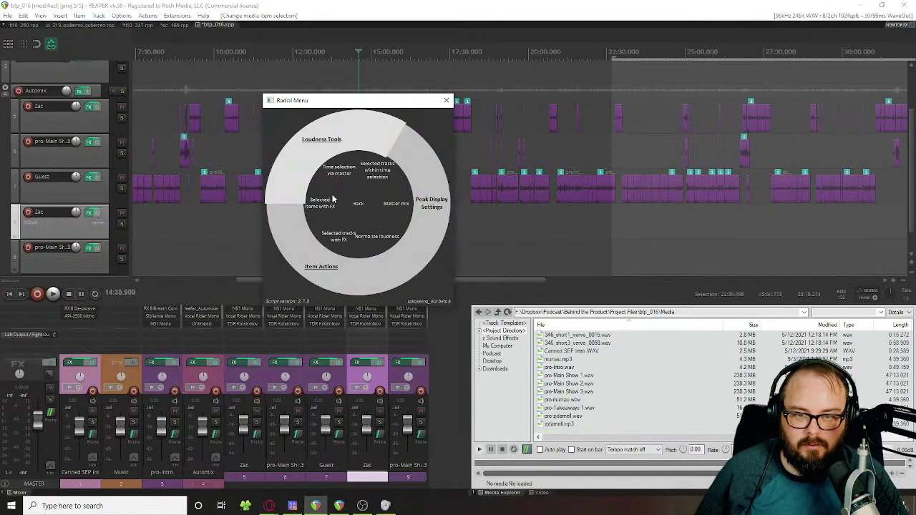
left_click(323, 266)
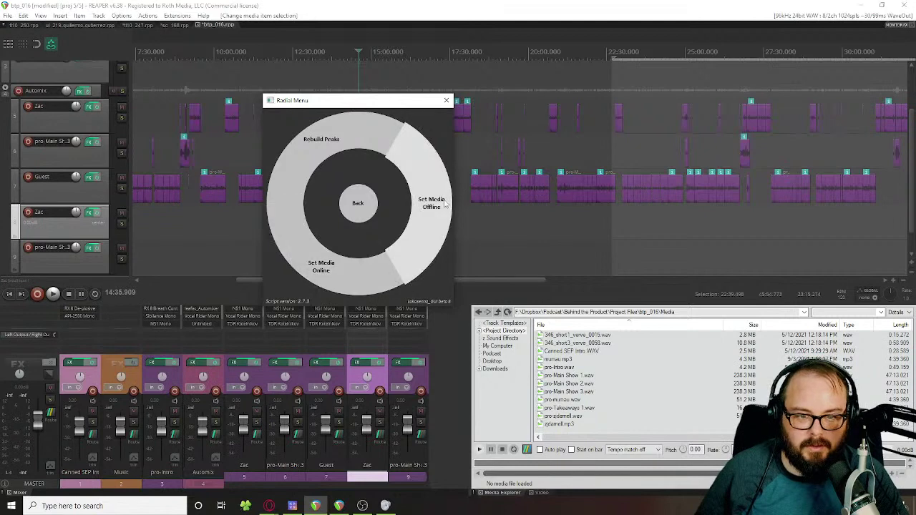
left_click(349, 250)
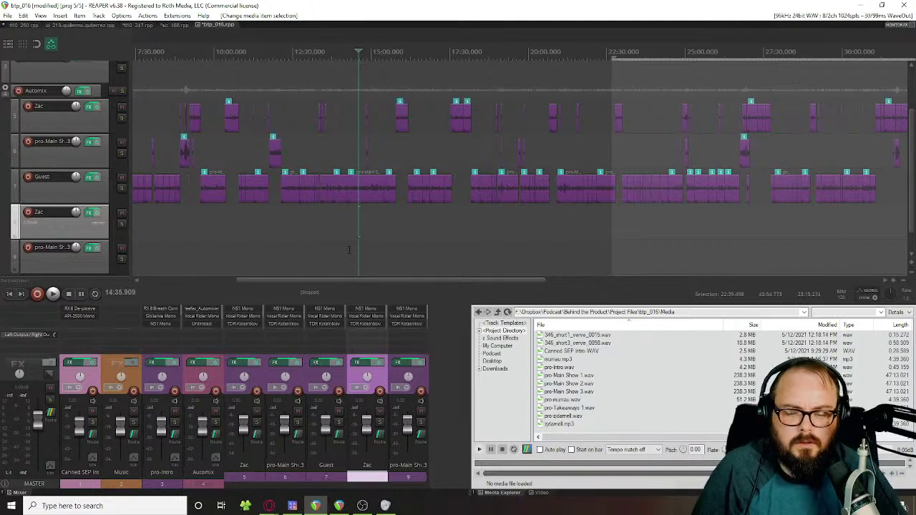
Step: Switch to iZotope RX 9 and look over the spectrogram of archive.wav
mouse_move(303, 505)
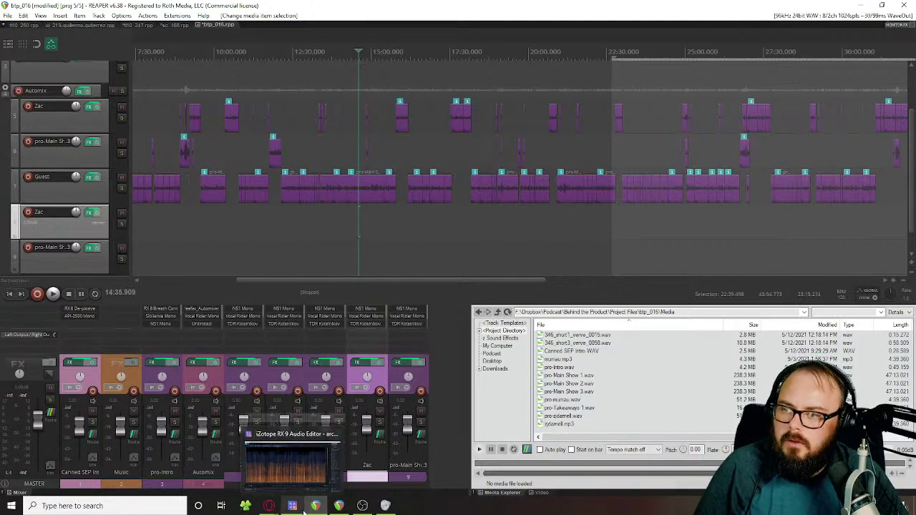
left_click(290, 458)
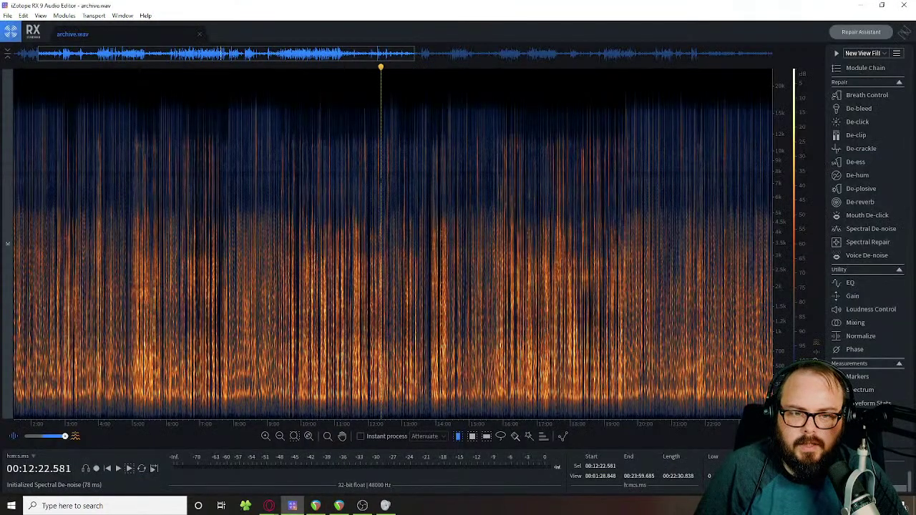
key("ctrl+Down")
scroll(381, 243, "up", 2)
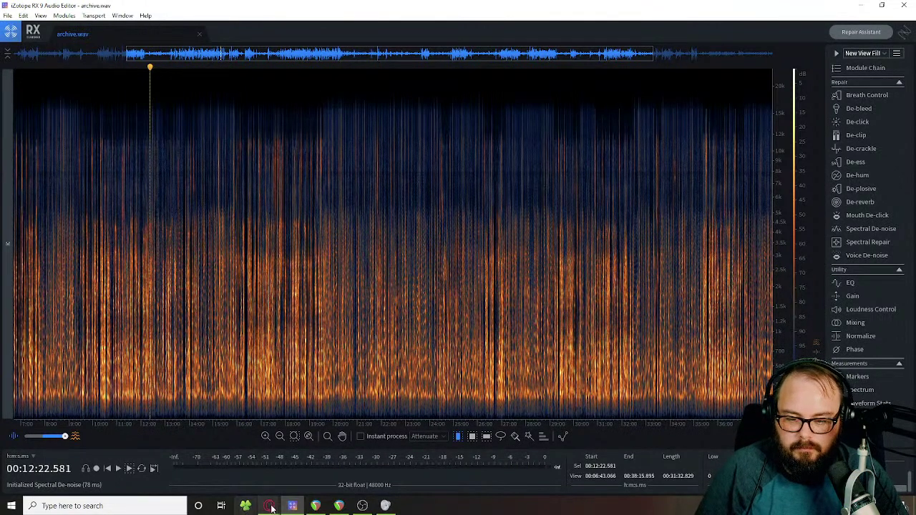
Step: Switch to the web browser and search for "adove auditio auto heal" in a new tab
mouse_move(338, 506)
left_click(338, 478)
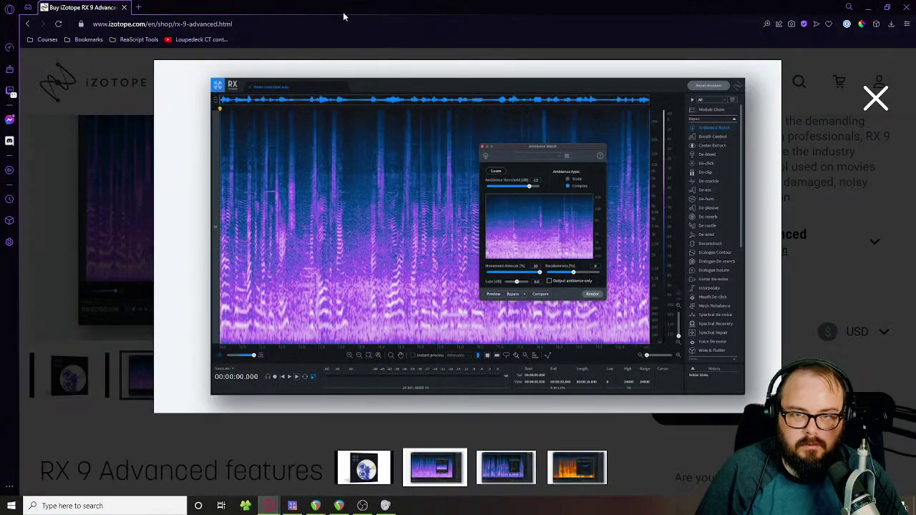
left_click(141, 8)
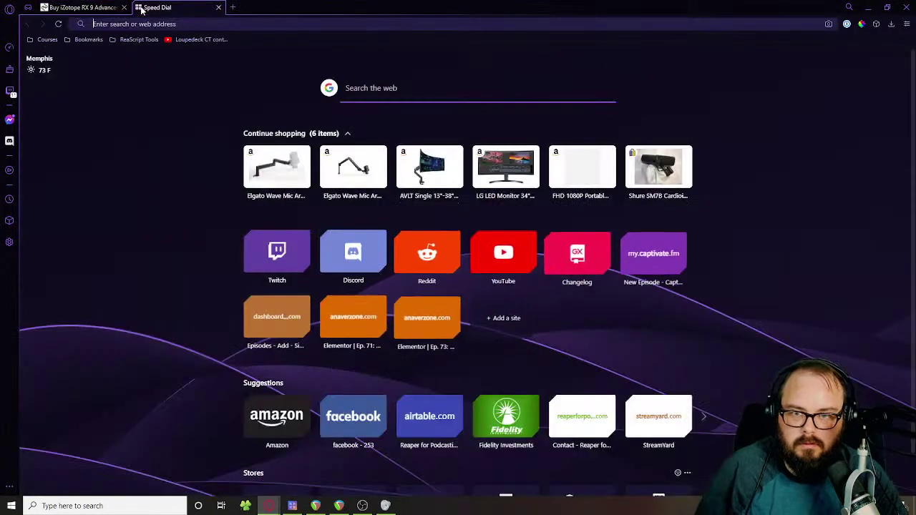
type("adove au")
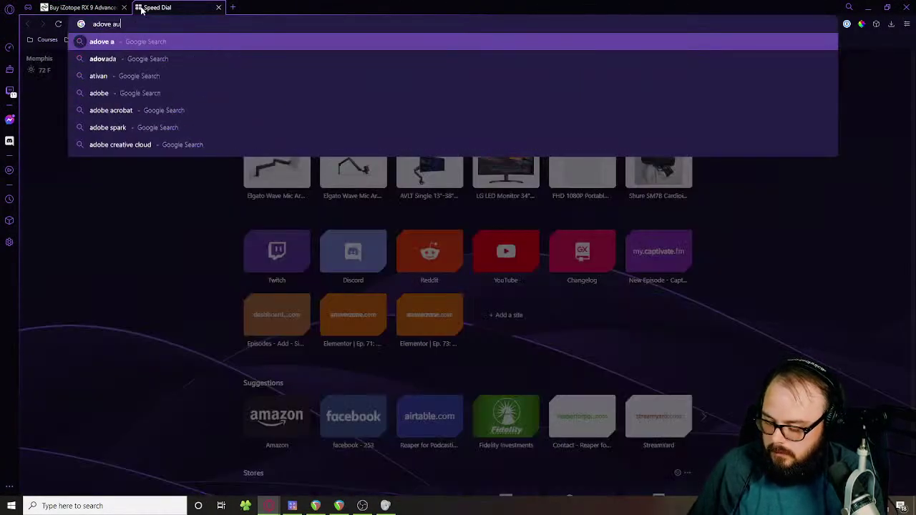
type("ditio aut")
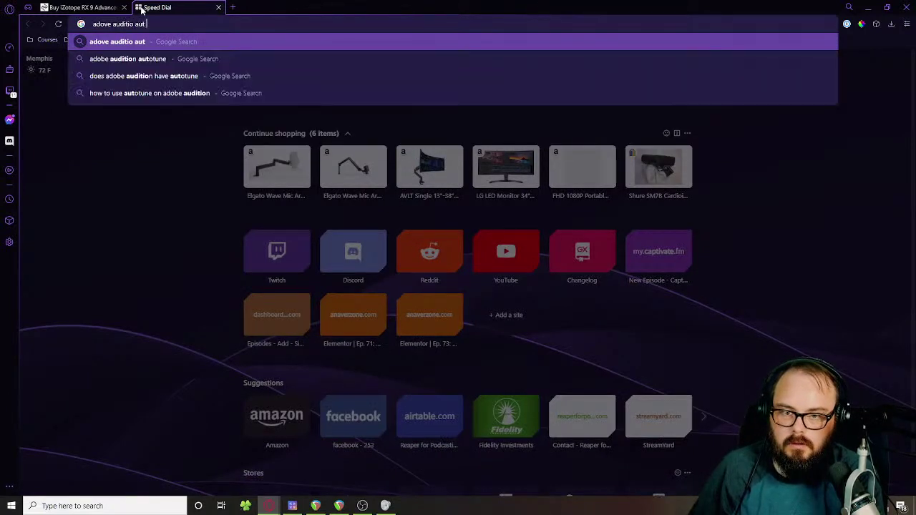
key("BackSpace")
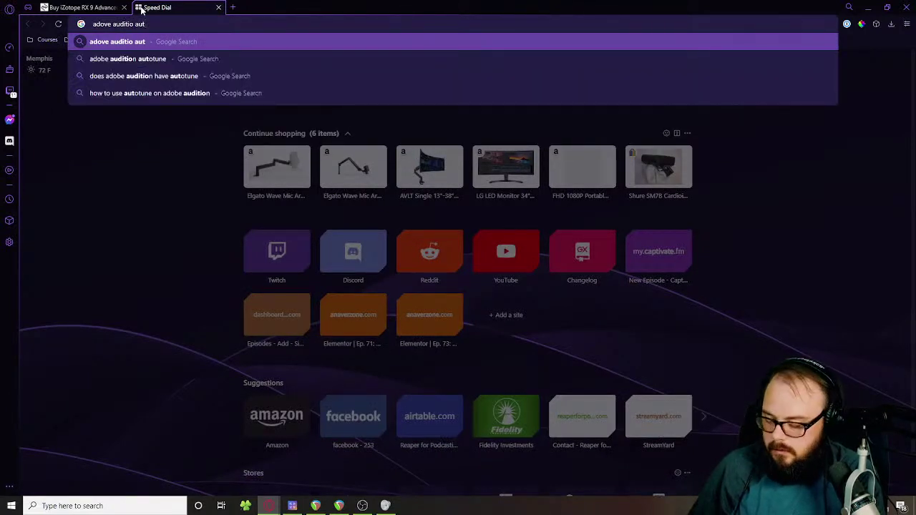
type("o heal")
key("Return")
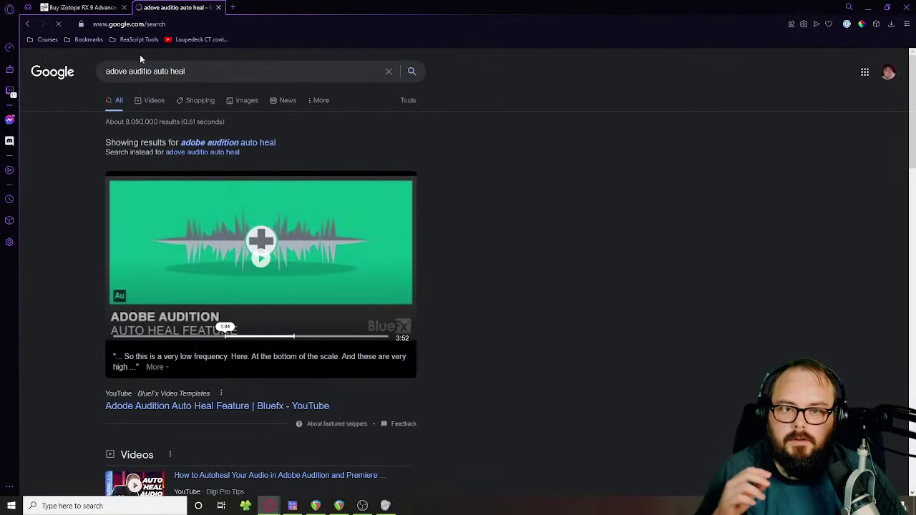
Step: Expand the question "What does Auto Heal do in Audition?" and open the article "5 Tools for Cleaning Up Audio in Adobe Audition"
scroll(62, 252, "down", 5)
scroll(61, 251, "down", 5)
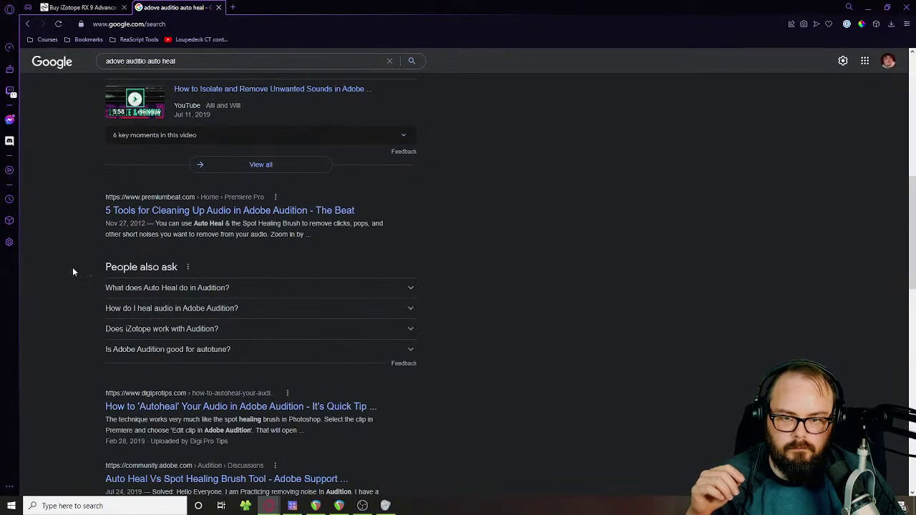
left_click(114, 288)
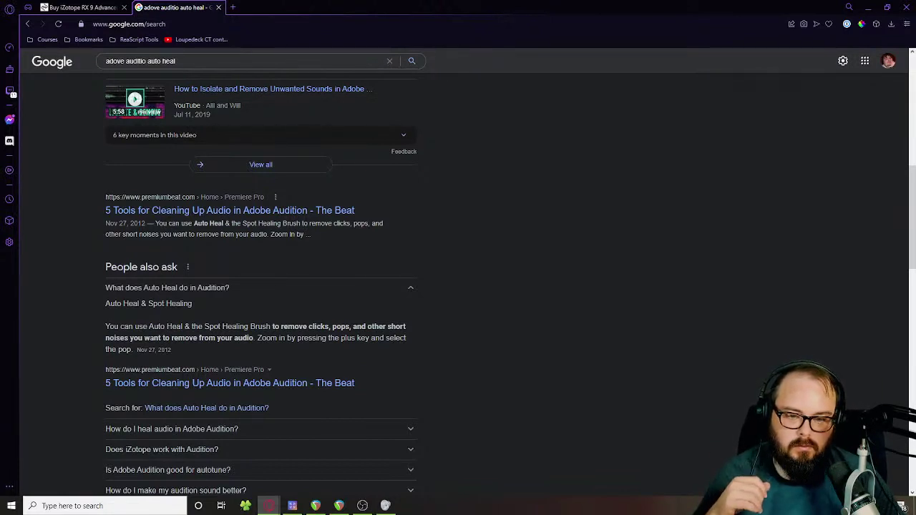
left_click(172, 385)
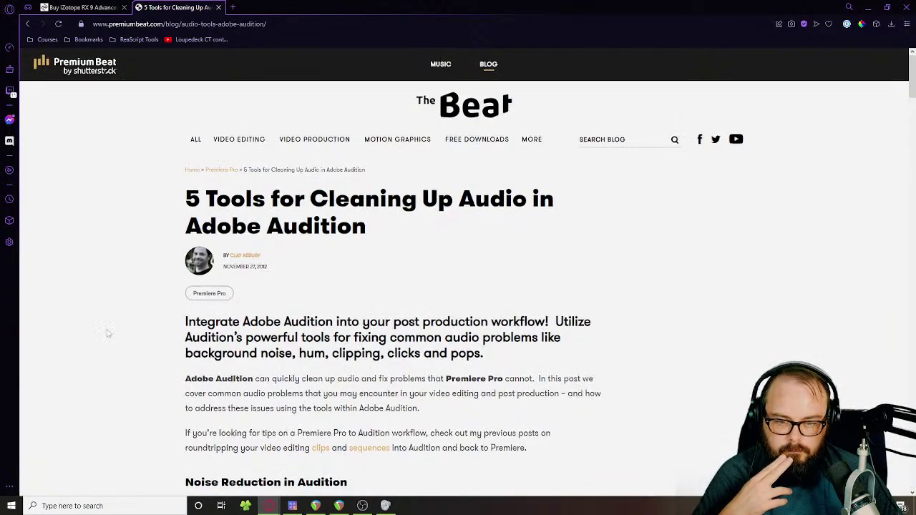
Step: Read through the article's sections on noise reduction and adaptive noise reduction in Audition
scroll(108, 333, "down", 3)
scroll(107, 333, "down", 2)
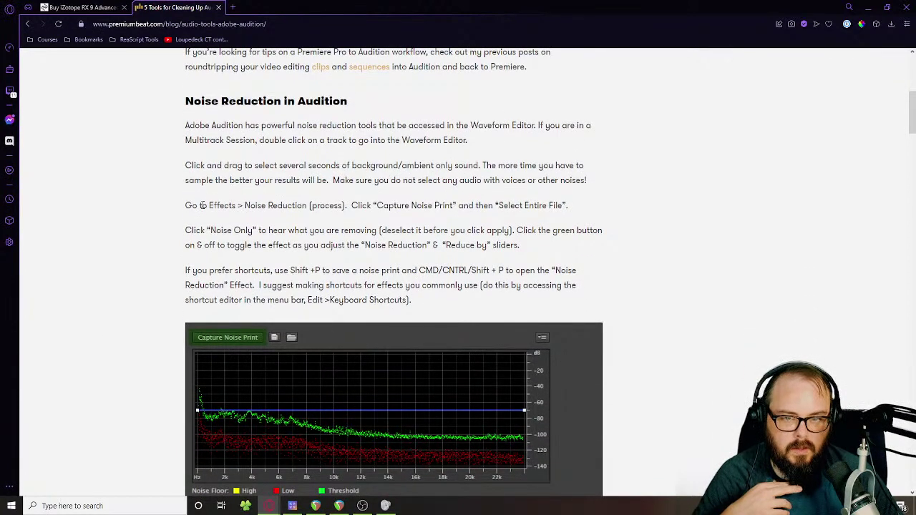
scroll(405, 166, "up", 2)
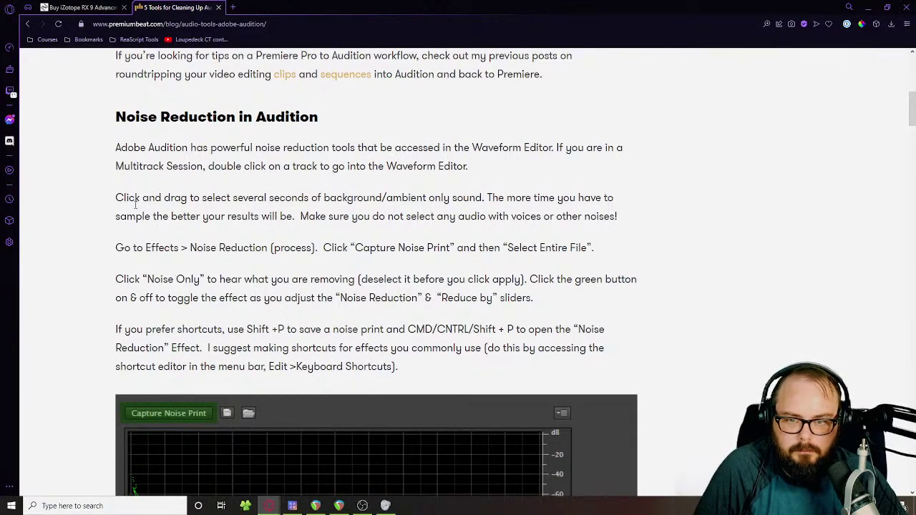
scroll(125, 230, "down", 7)
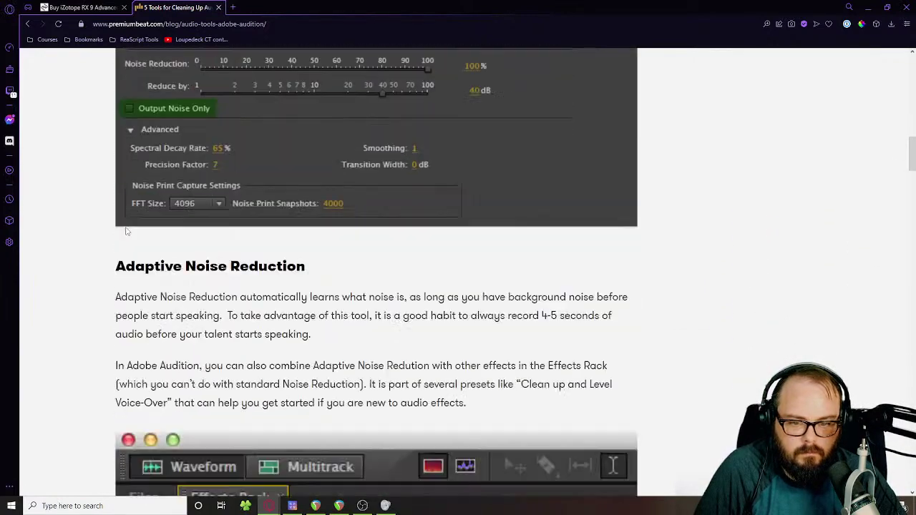
scroll(125, 230, "down", 1)
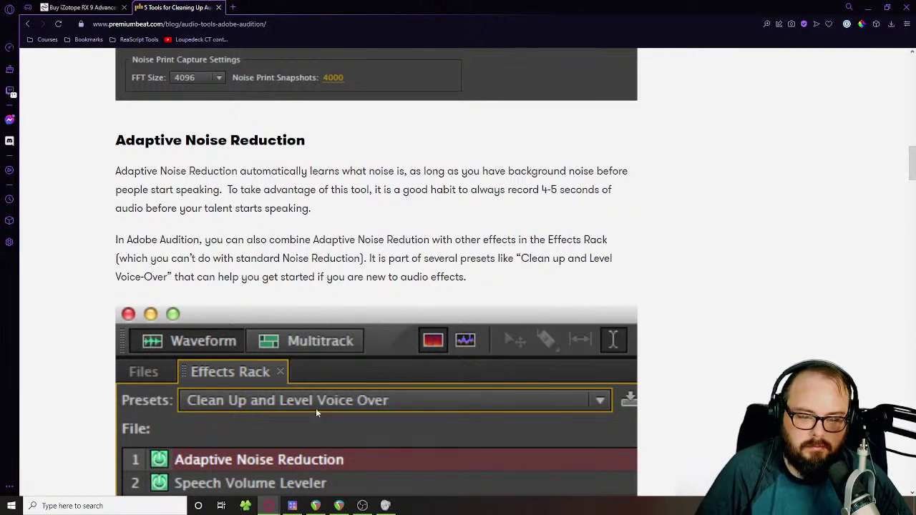
Step: Switch back to iZotope RX 9 and enable Instant process in Attenuate mode
left_click(301, 505)
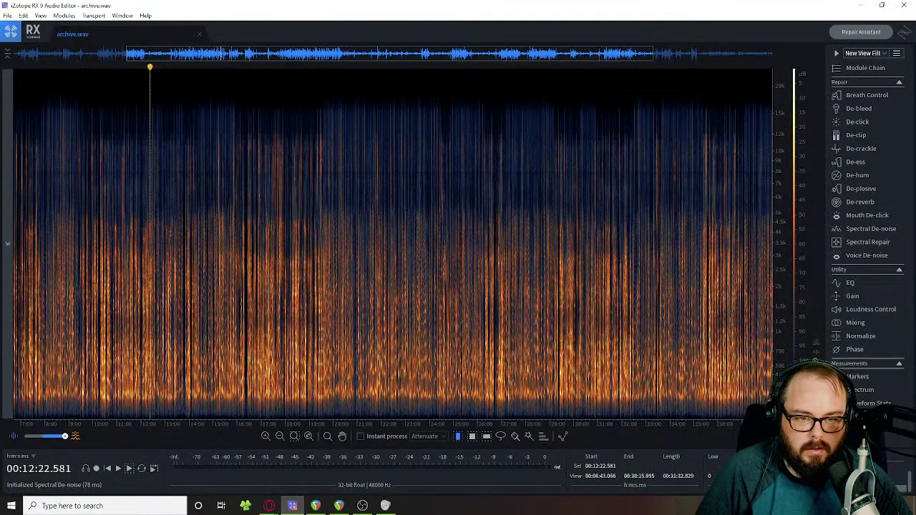
left_click(361, 436)
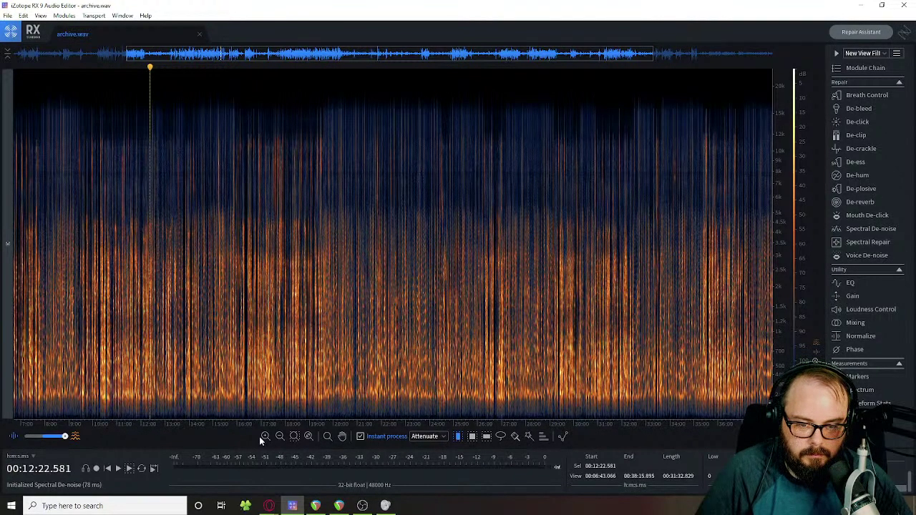
left_click_drag(366, 334, 367, 343)
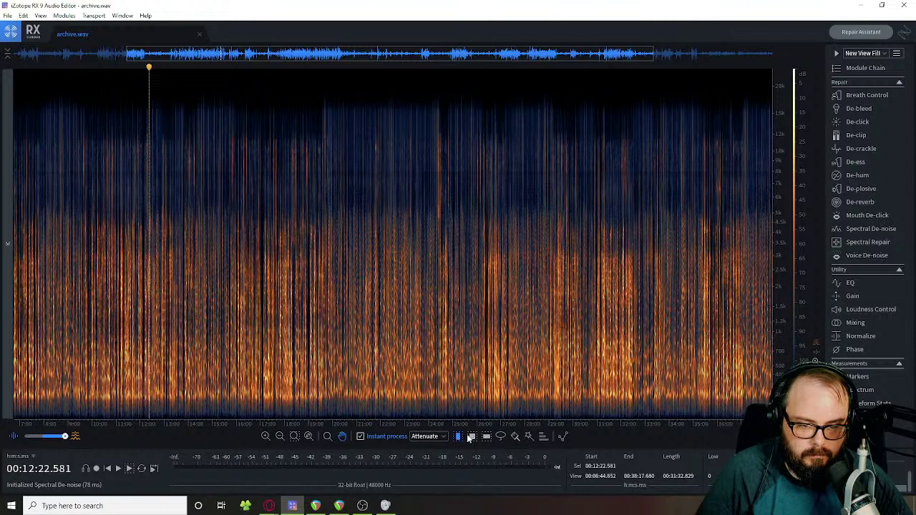
Step: Attenuate small brushed spots in the spectrogram at about 25:08 and 25:29
left_click(456, 307)
left_click_drag(458, 309, 473, 317)
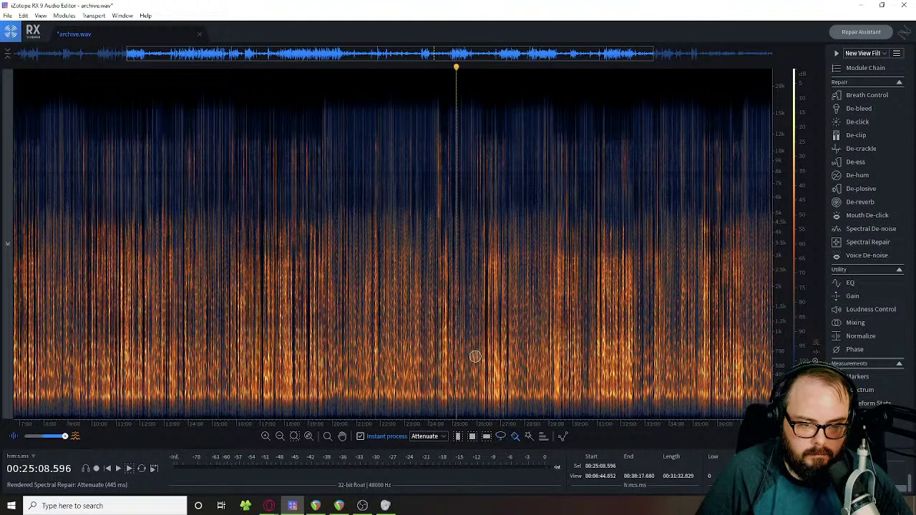
left_click(470, 304)
Step: Brush spots at about 24:07, 23:28 and 24:35 to attenuate them, and select the whole visible time range
scroll(454, 317, "up", 2)
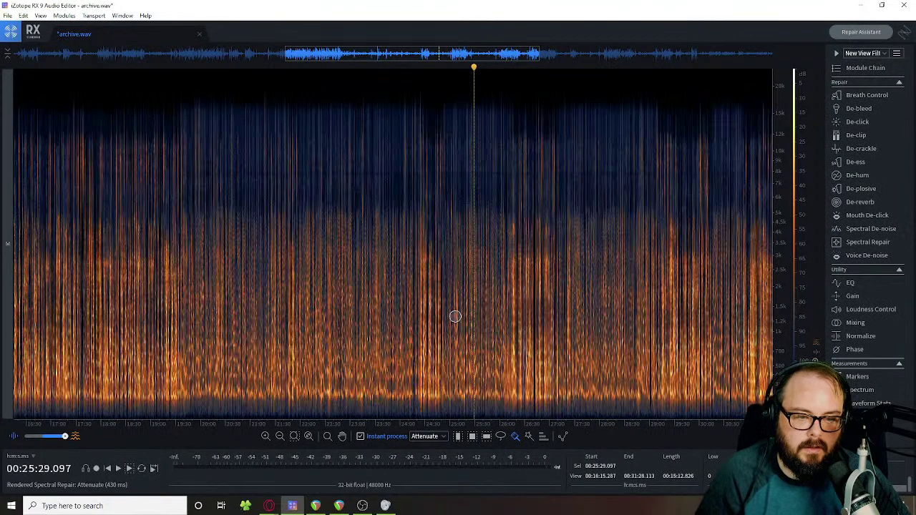
scroll(342, 261, "up", 2)
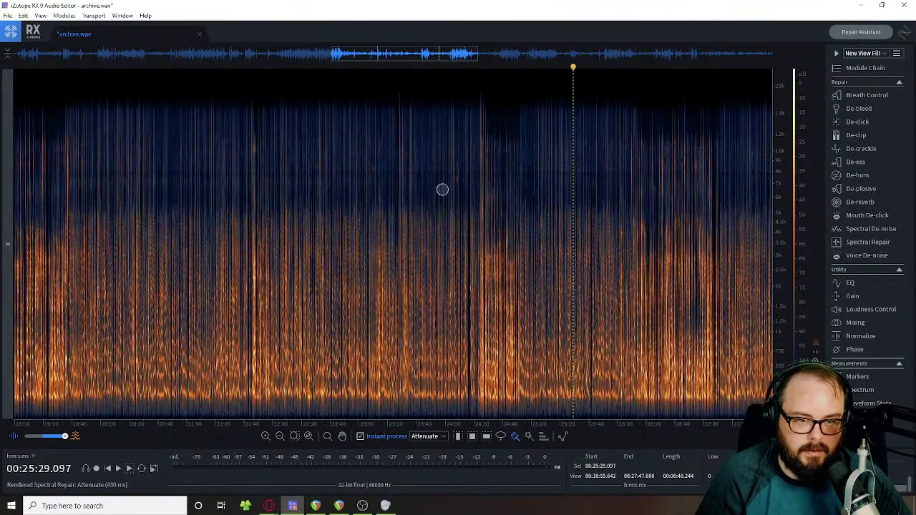
scroll(456, 180, "up", 2)
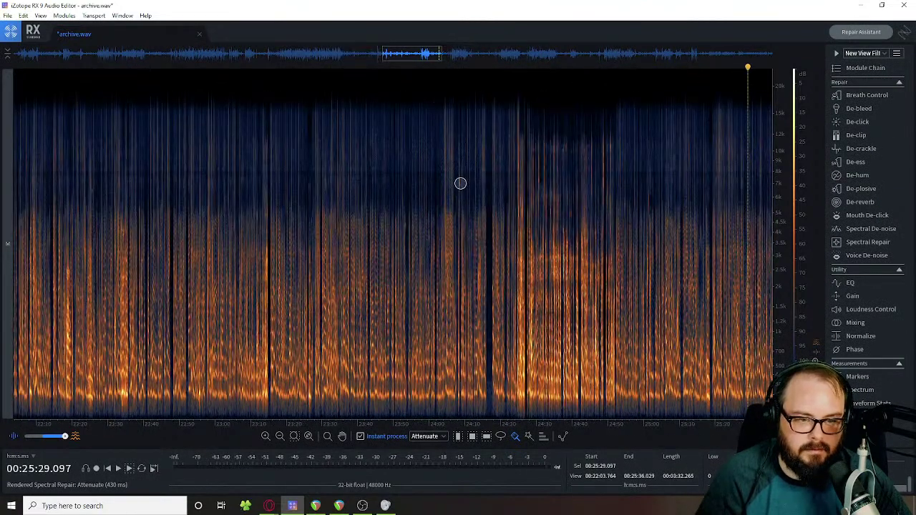
left_click(454, 183)
key("space")
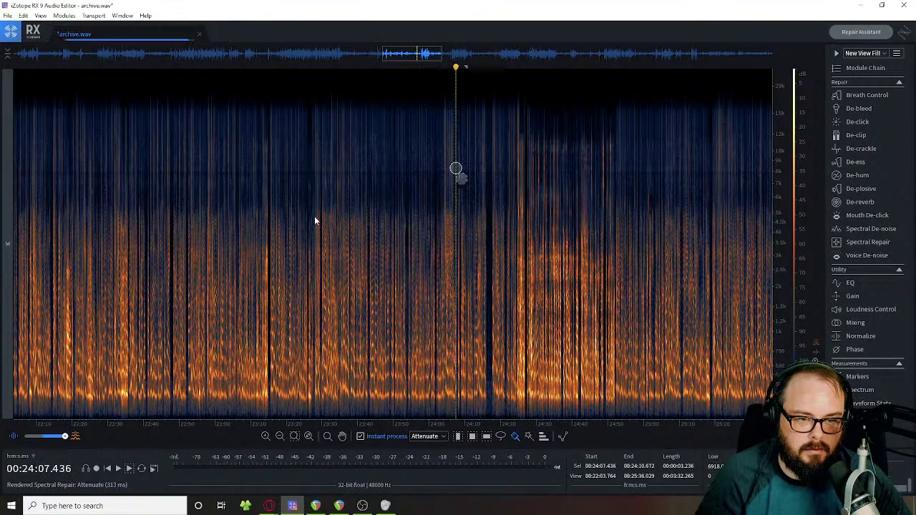
left_click_drag(317, 256, 390, 312)
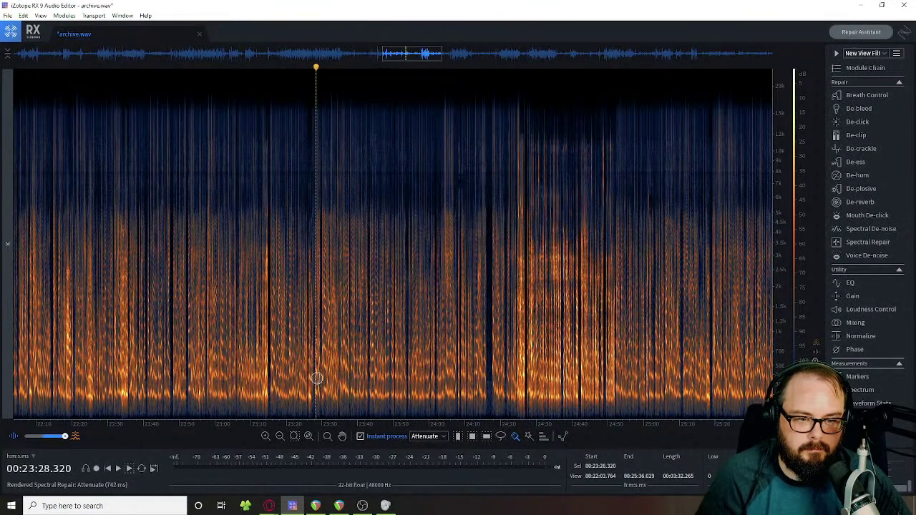
left_click_drag(581, 241, 563, 267)
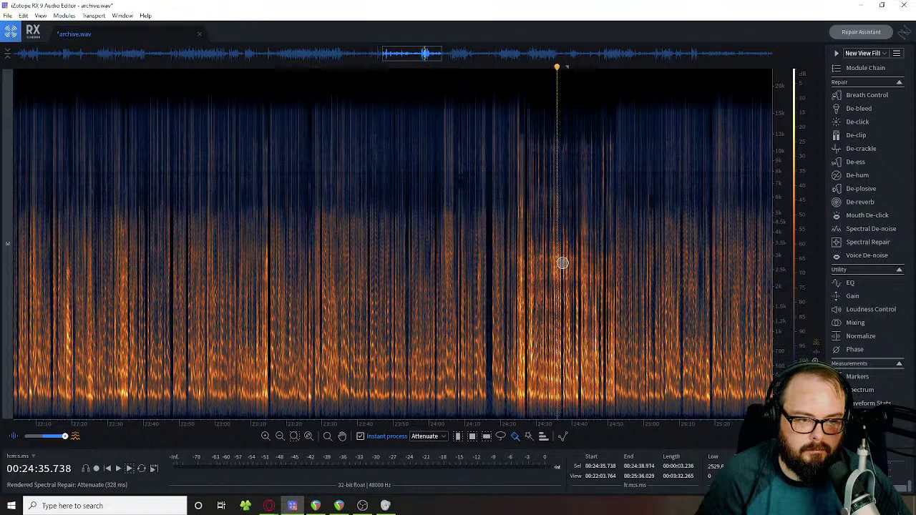
double_click(563, 264)
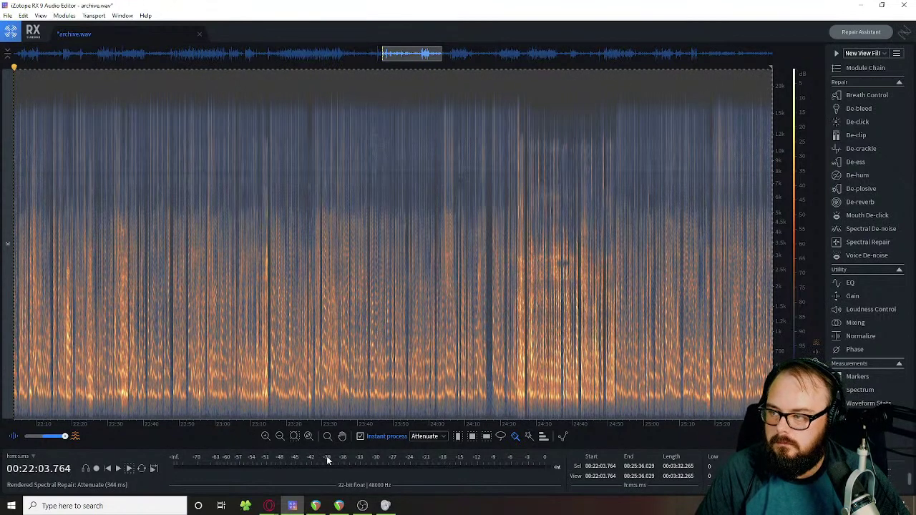
Step: Set Instant process in iZotope RX 9 to De-click, switch to the Time Selection tool, and preview playback from about 24:07
left_click(319, 504)
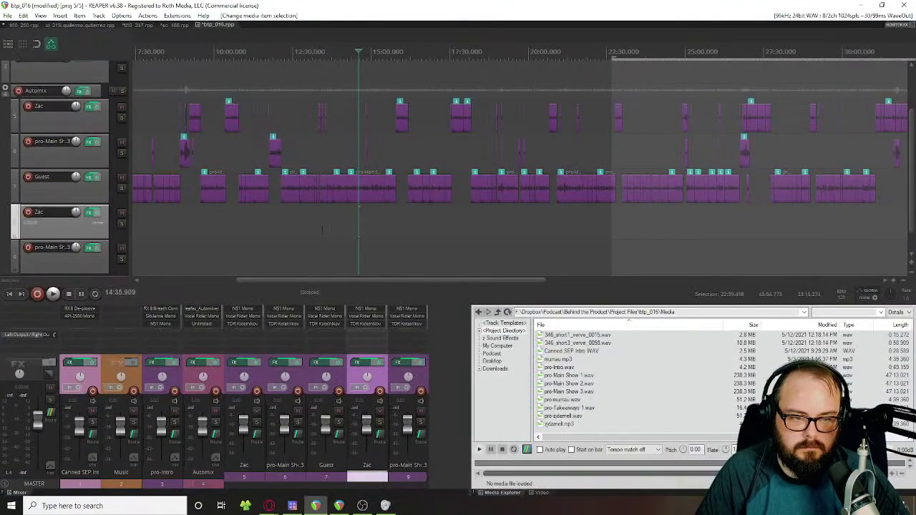
left_click(291, 505)
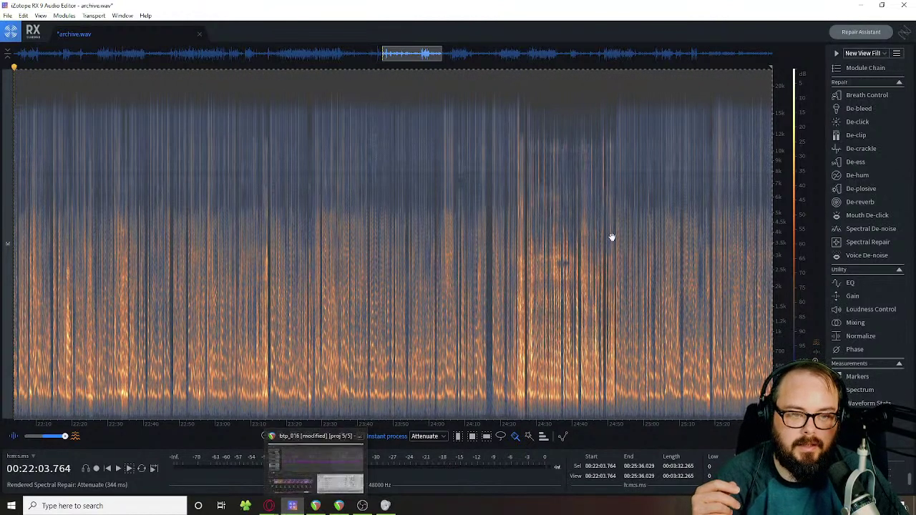
left_click(428, 437)
left_click(422, 458)
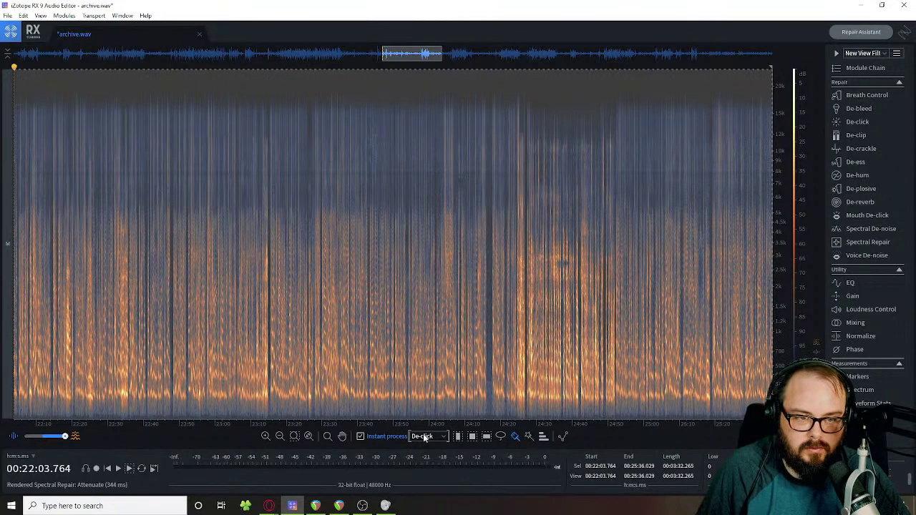
left_click(458, 436)
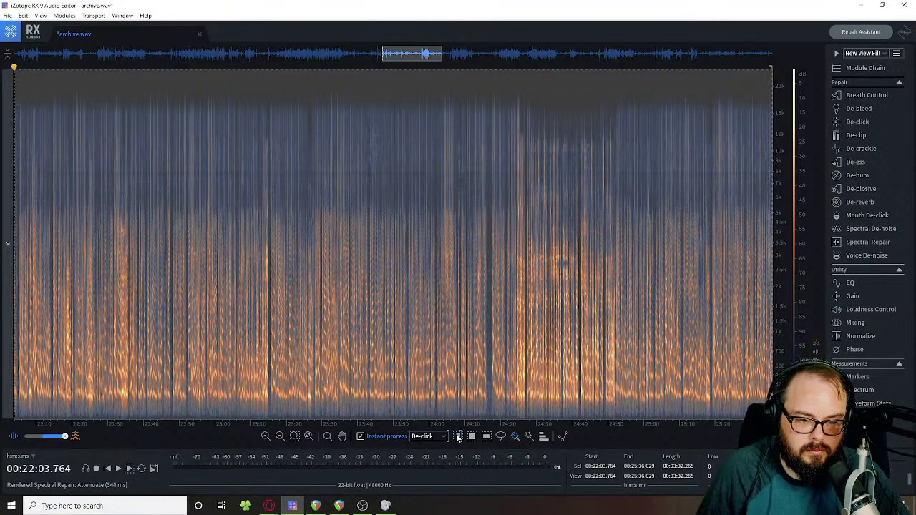
left_click(456, 345)
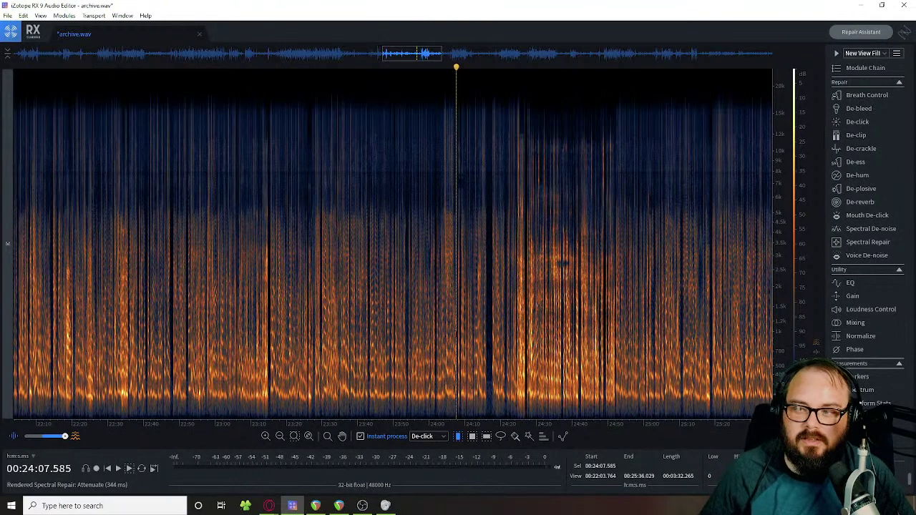
key("space")
key("space")
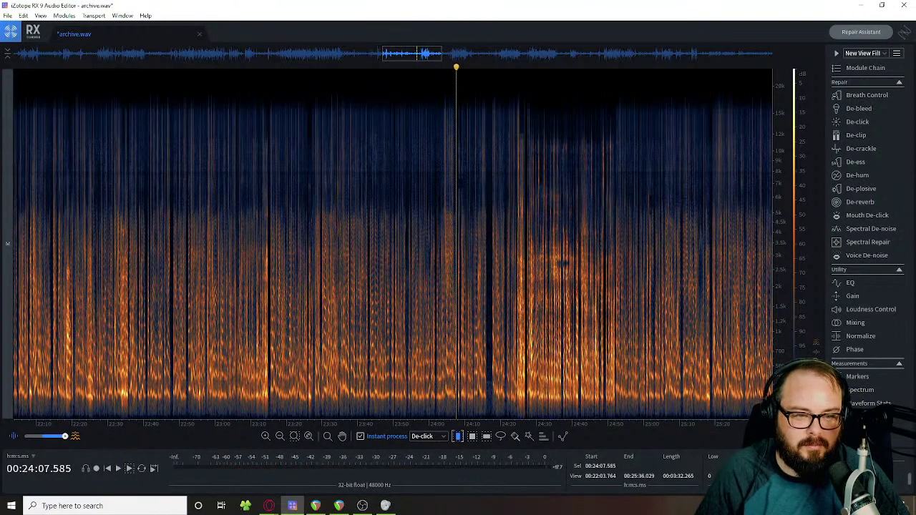
Step: De-click a short time range at about 24:30 and a brushed spot at about 24:04 in the spectrogram
left_click_drag(536, 244, 544, 243)
left_click(538, 312)
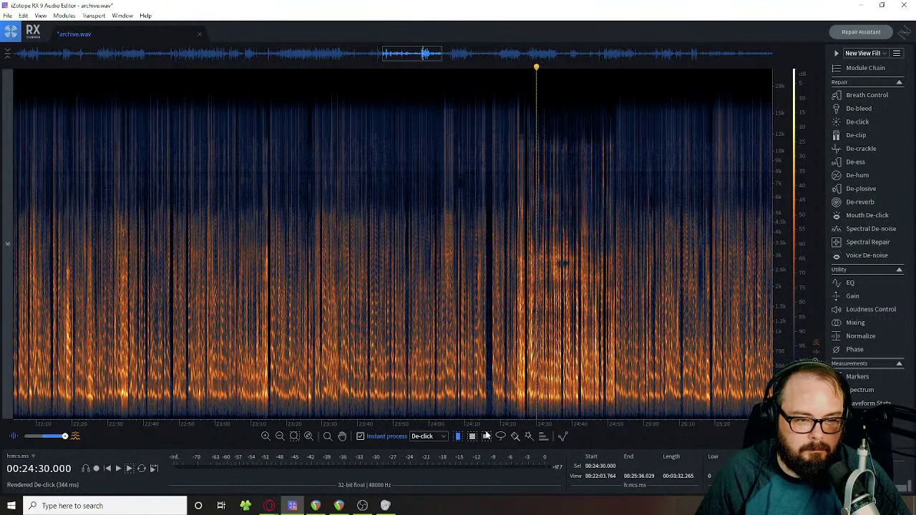
left_click(450, 322)
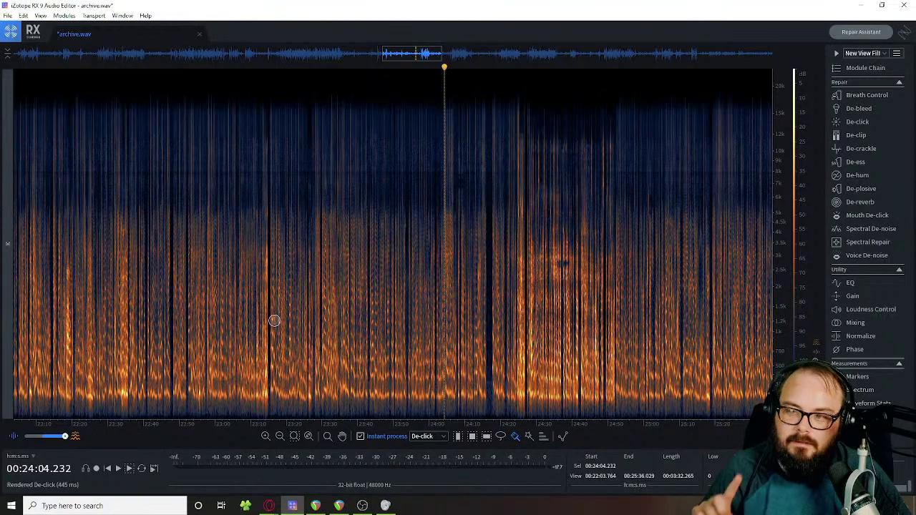
Step: Switch to REAPER and make a time selection from about 14:08 to 14:27, just before the edit cursor
left_click(315, 506)
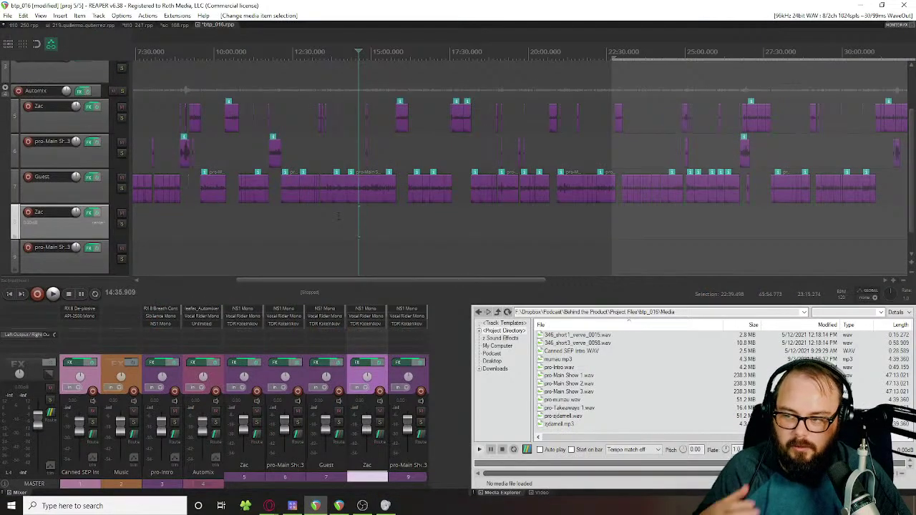
scroll(340, 217, "up", 3)
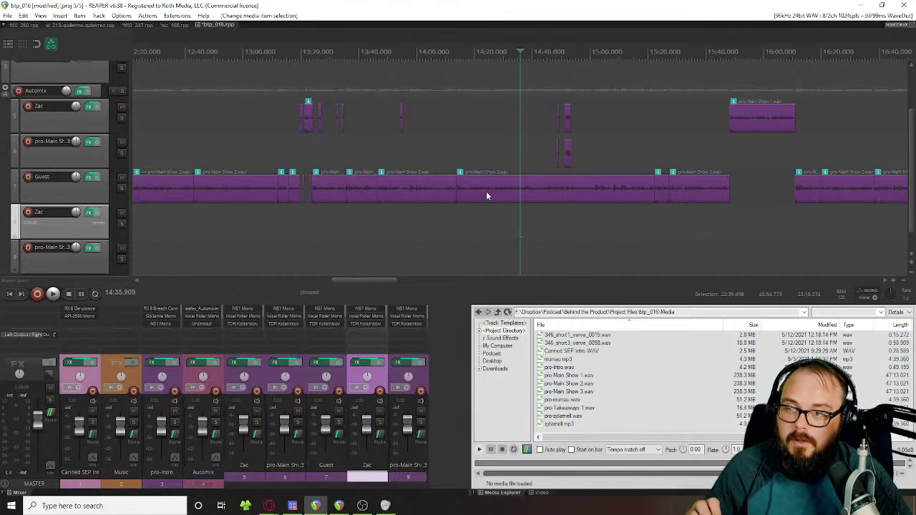
left_click_drag(440, 159, 497, 163)
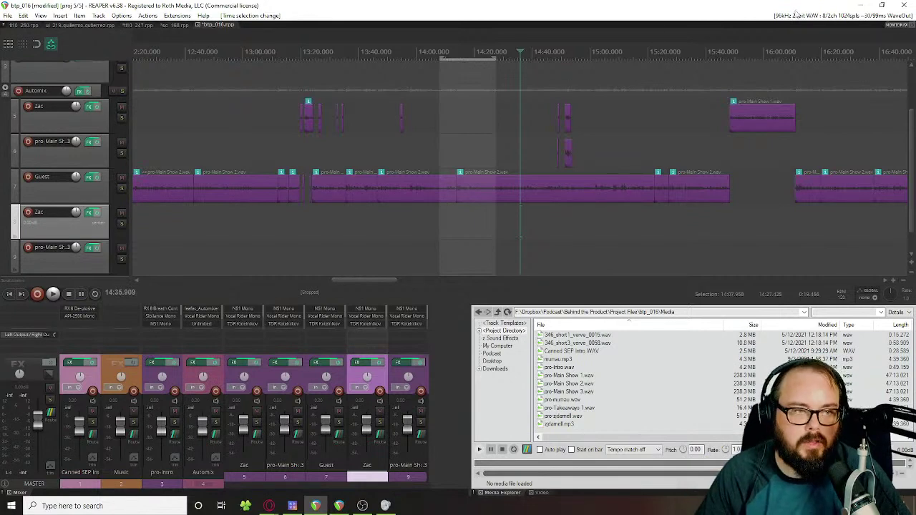
Step: Review the audio device preferences for the WaveOut and ASIO audio systems, and close them without saving
key("ctrl+p")
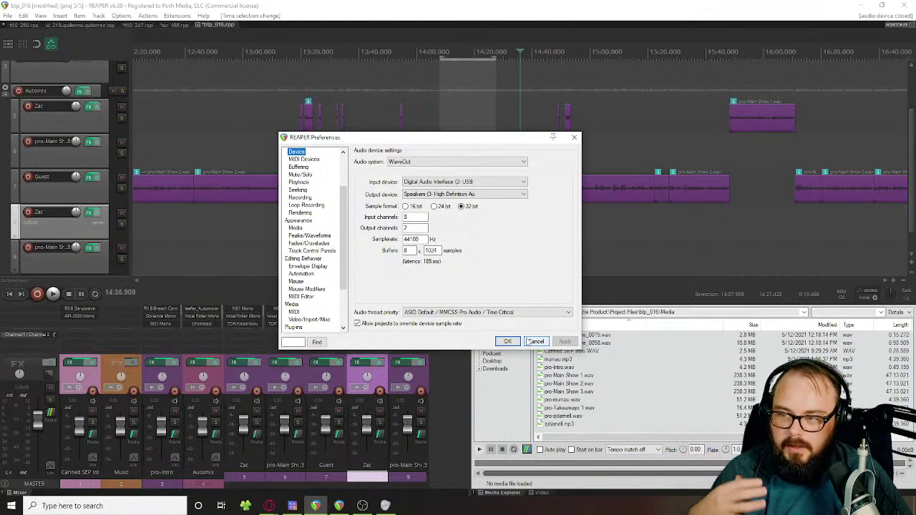
left_click(420, 164)
left_click(422, 182)
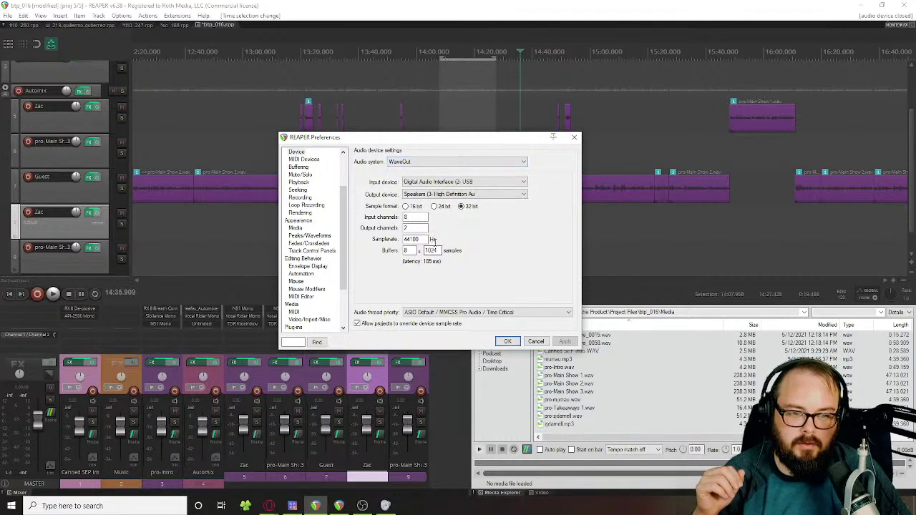
left_click(441, 162)
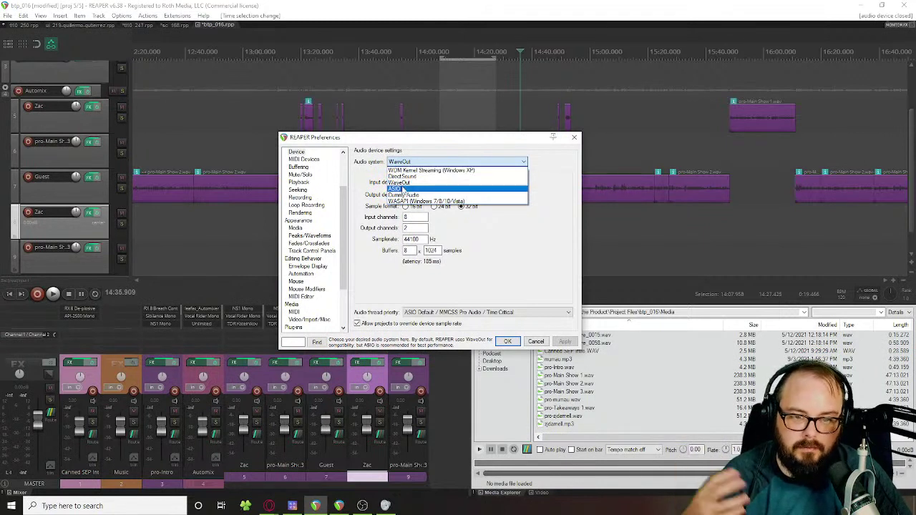
left_click(403, 189)
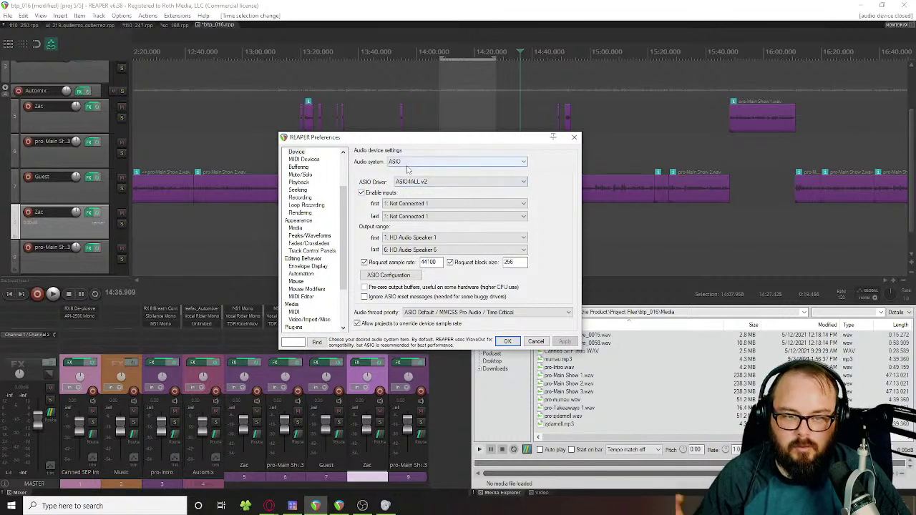
left_click(407, 165)
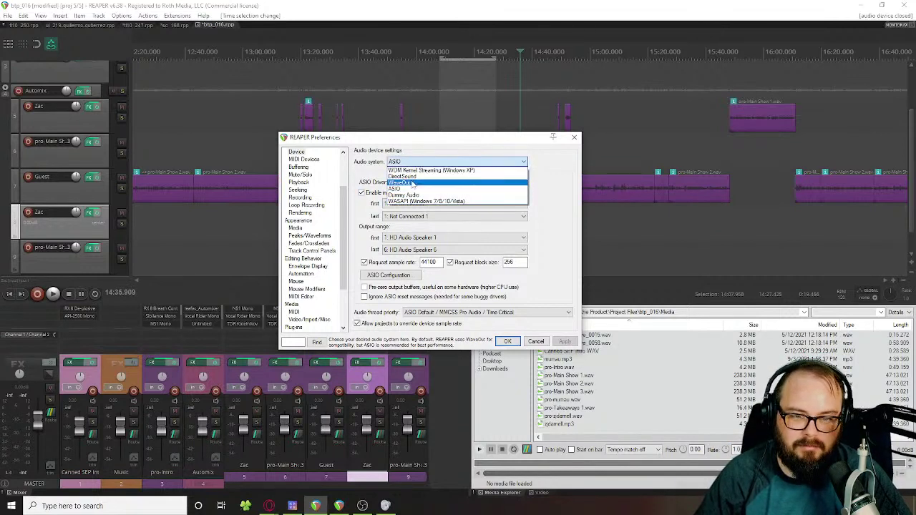
left_click(413, 184)
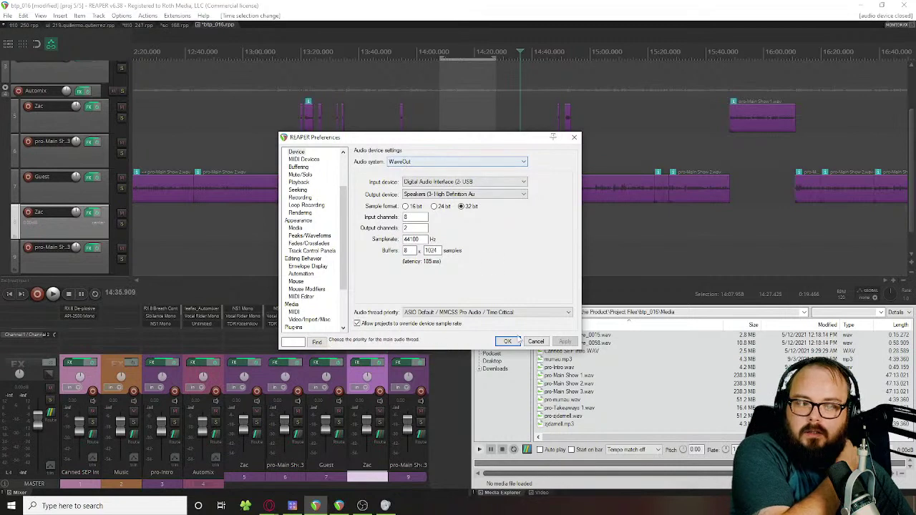
left_click(536, 343)
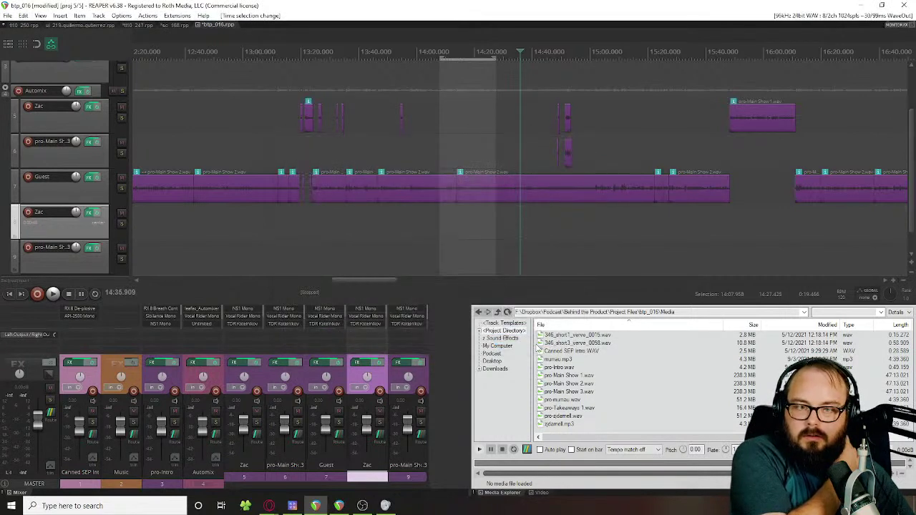
left_click(424, 236)
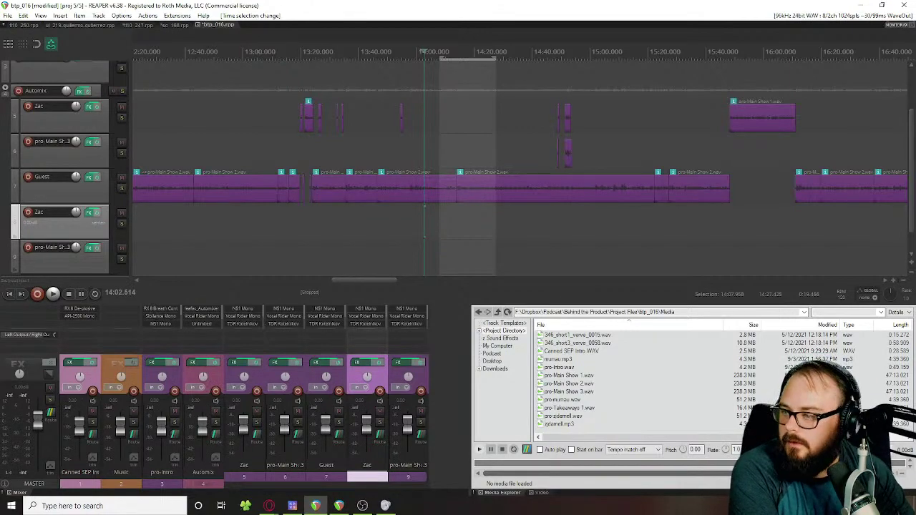
key("super+d")
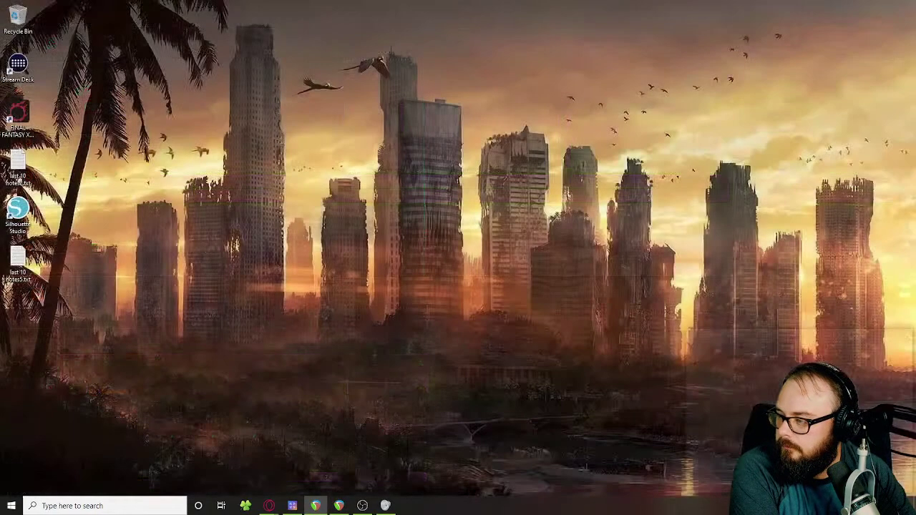
key("super+d")
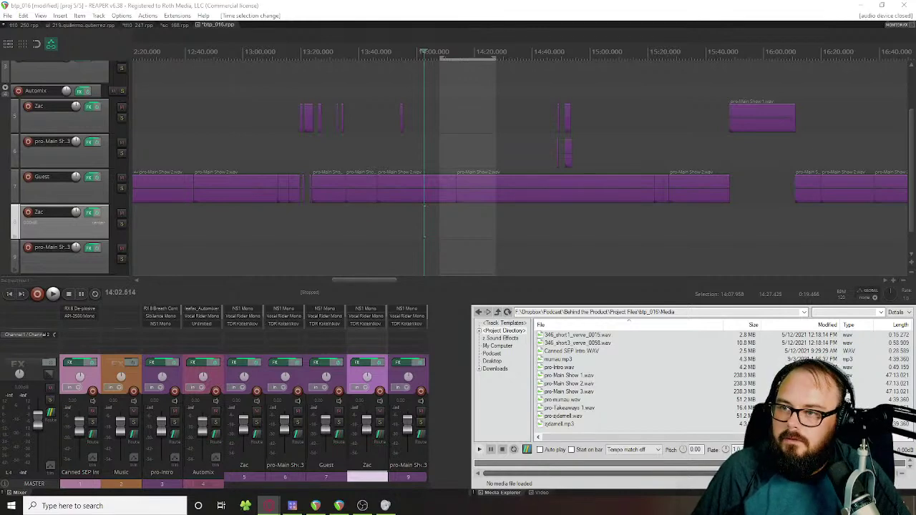
Step: Switch to the web browser and open iZotope's RX 8 Elements shop page from the "rx elements" search results
key("alt+Tab")
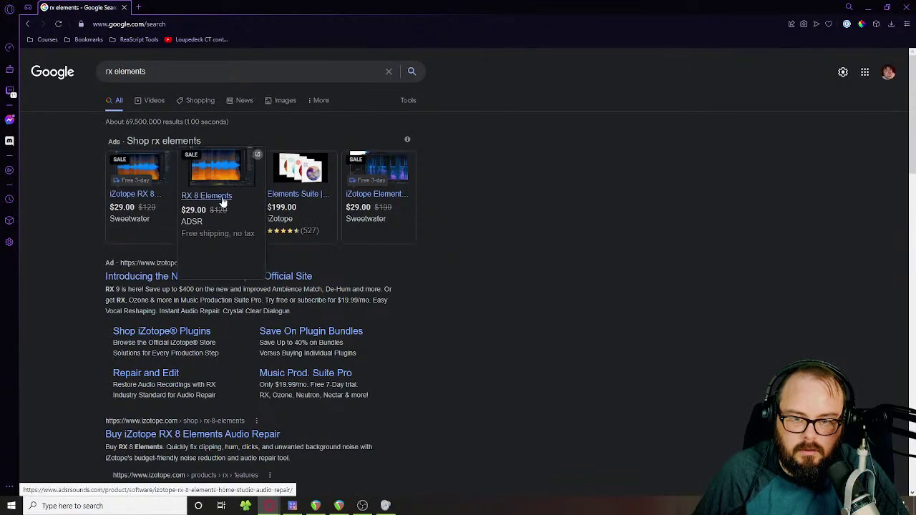
scroll(85, 295, "down", 2)
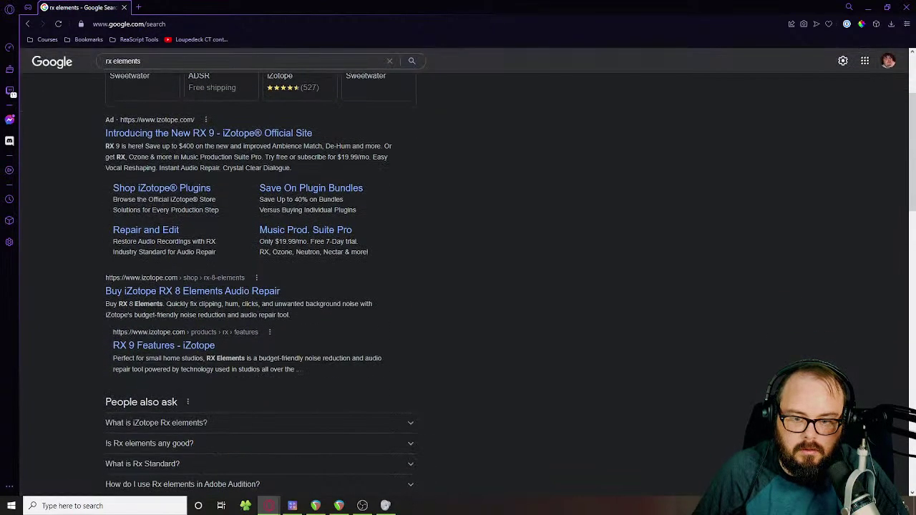
left_click(181, 296)
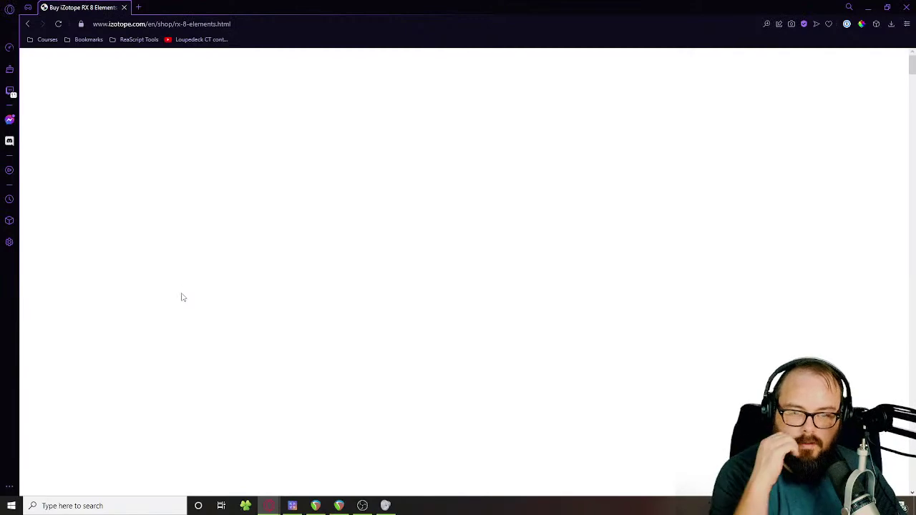
Step: Read through the RX Elements description, price and features list, and highlight the De-click feature
scroll(546, 300, "down", 4)
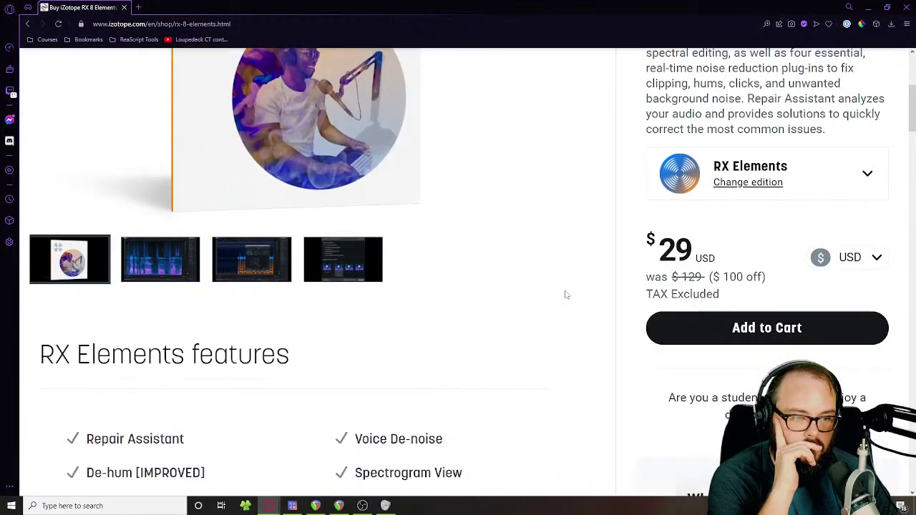
scroll(566, 295, "down", 3)
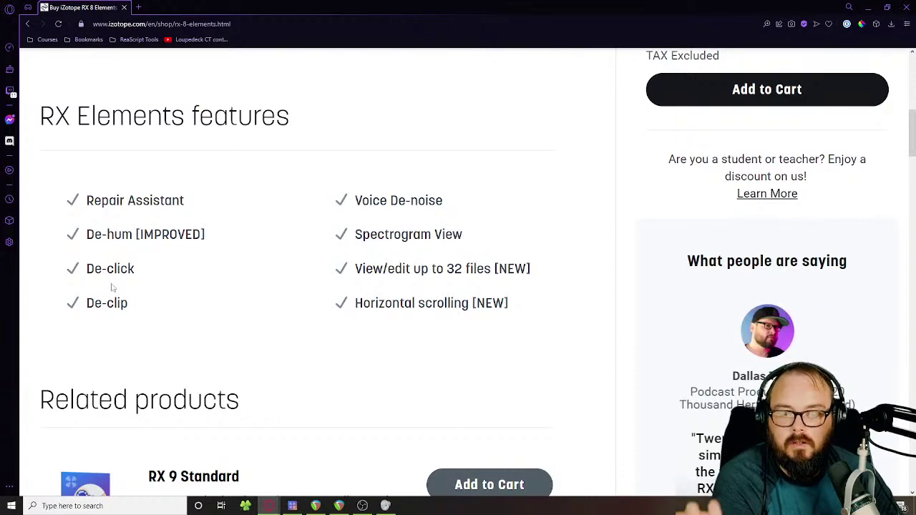
scroll(112, 287, "up", 2)
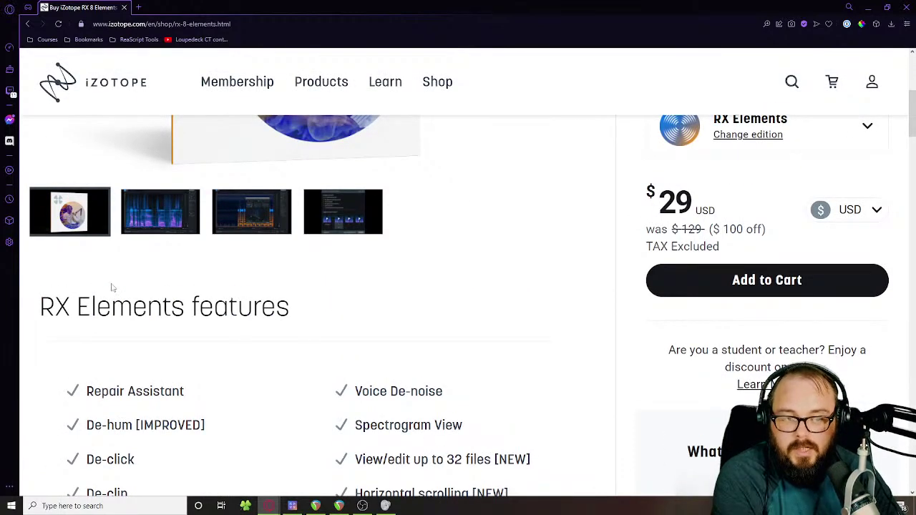
scroll(808, 246, "up", 2)
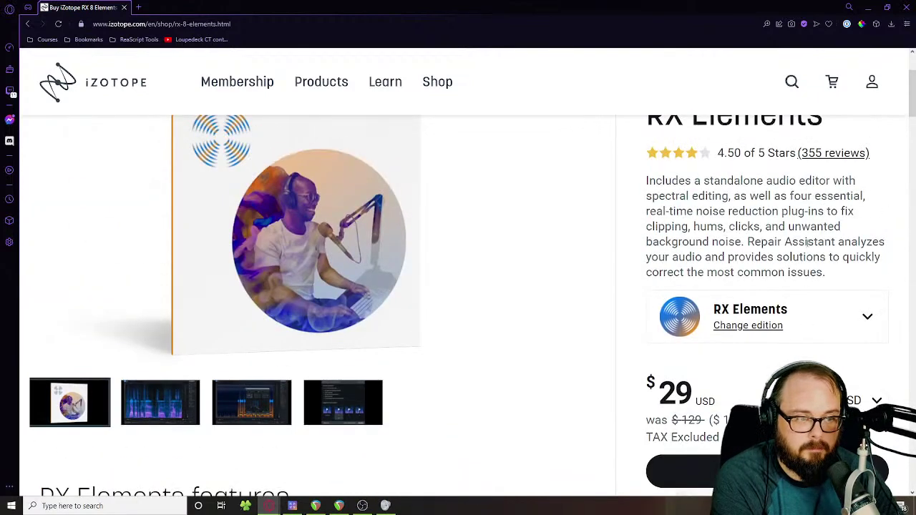
scroll(808, 244, "down", 3)
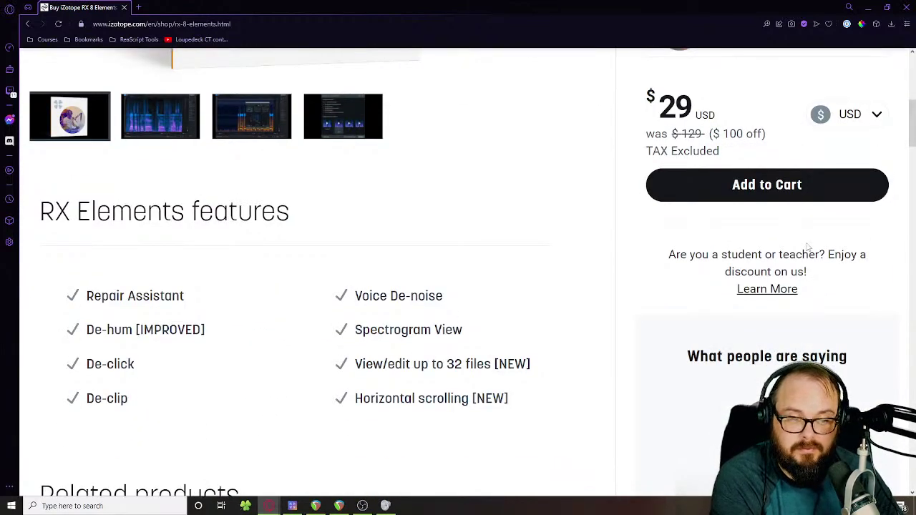
scroll(365, 222, "down", 1)
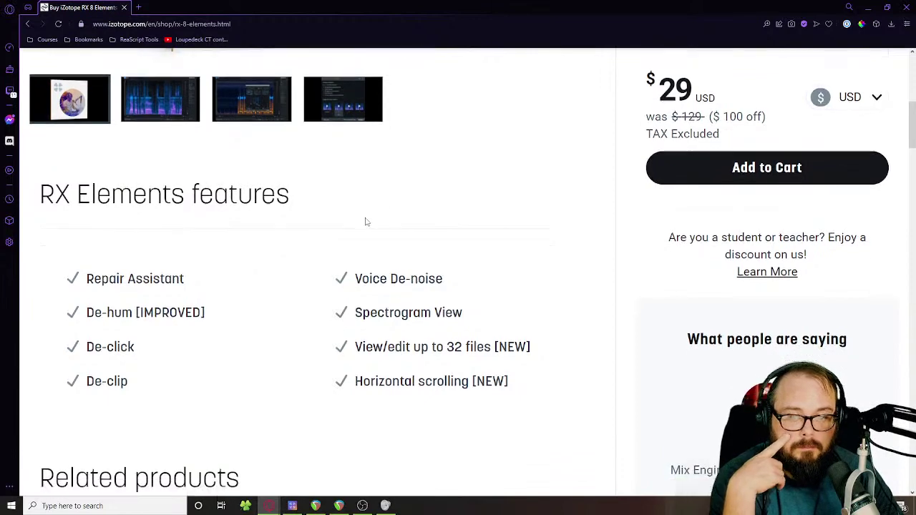
left_click_drag(85, 315, 141, 327)
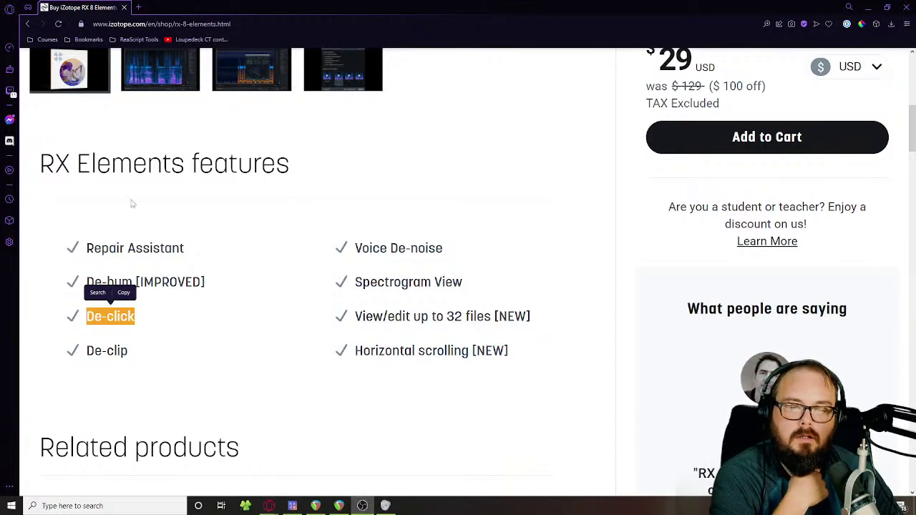
Step: Show the Repair Assistant image from the product gallery enlarged and examine its suggested repair options
scroll(132, 204, "up", 4)
scroll(132, 204, "up", 3)
scroll(131, 204, "down", 6)
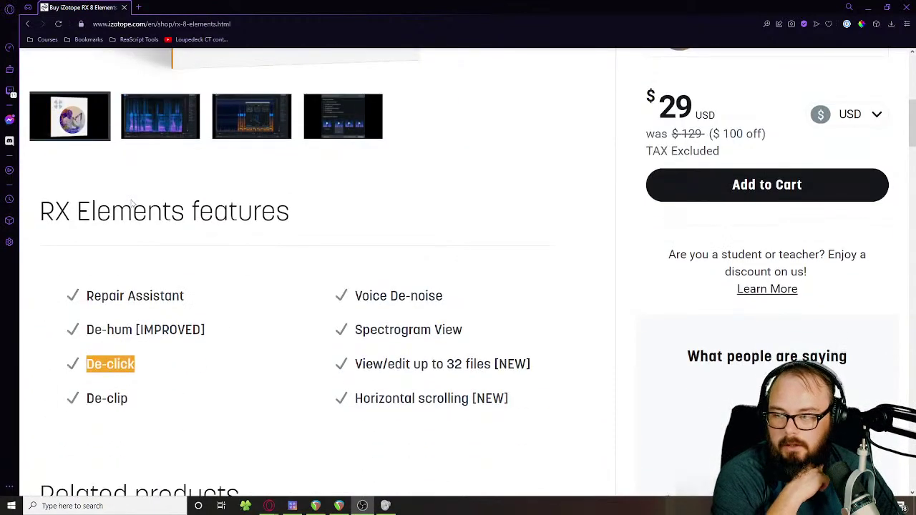
left_click(343, 116)
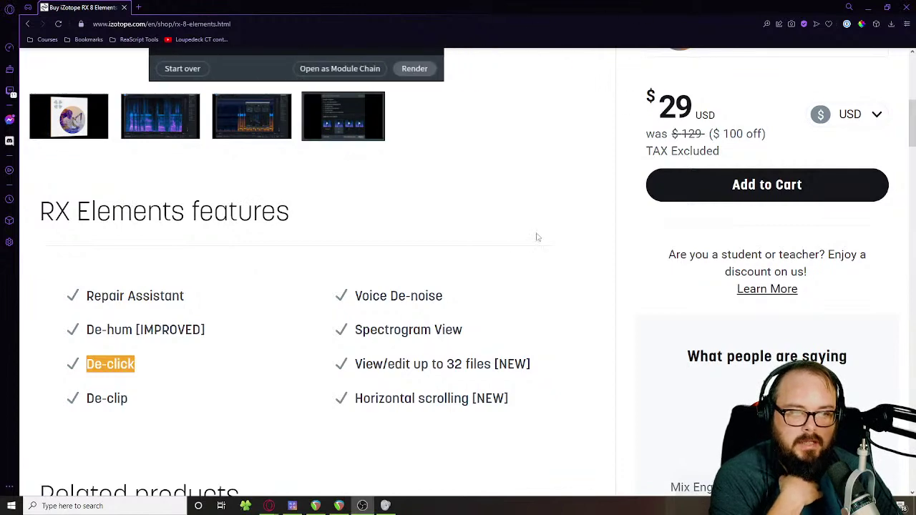
scroll(488, 264, "up", 1)
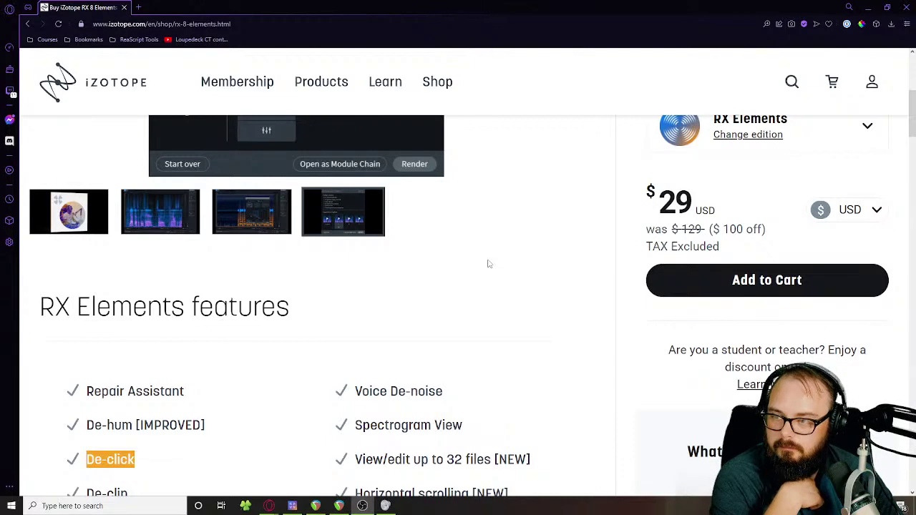
scroll(488, 264, "up", 5)
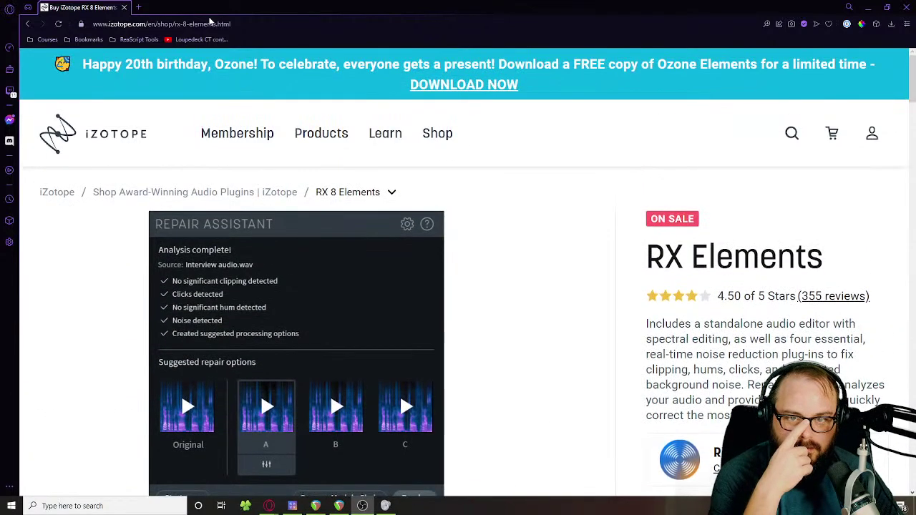
Step: Open iZotope's RX 9 overview page from the site search's popular links and look through its content
left_click(788, 135)
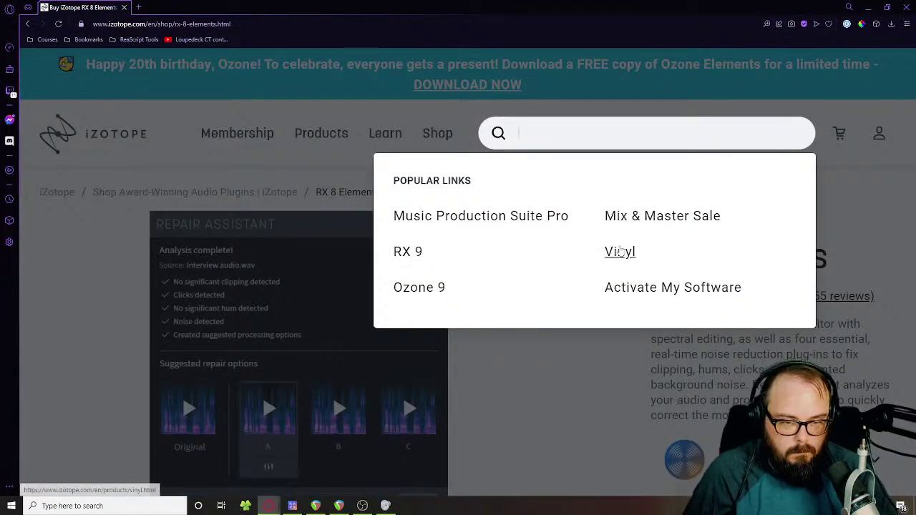
left_click(545, 262)
scroll(545, 263, "down", 5)
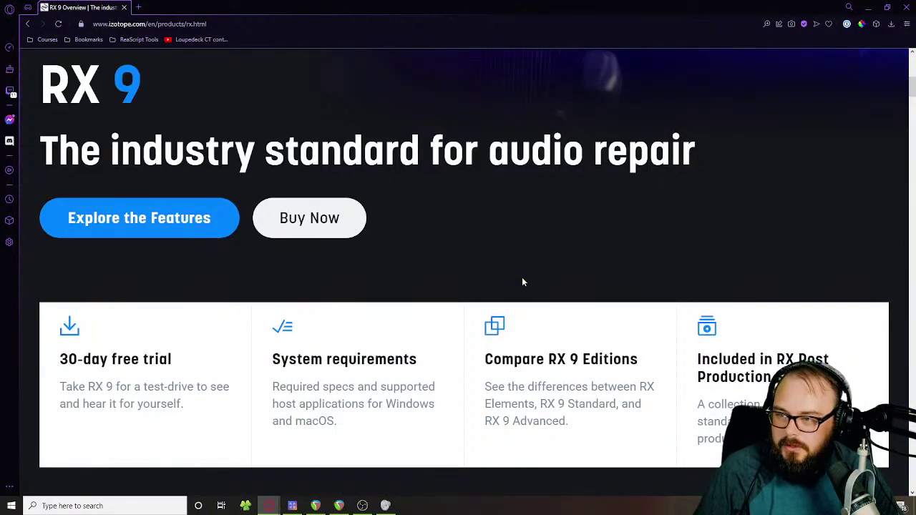
scroll(522, 281, "down", 5)
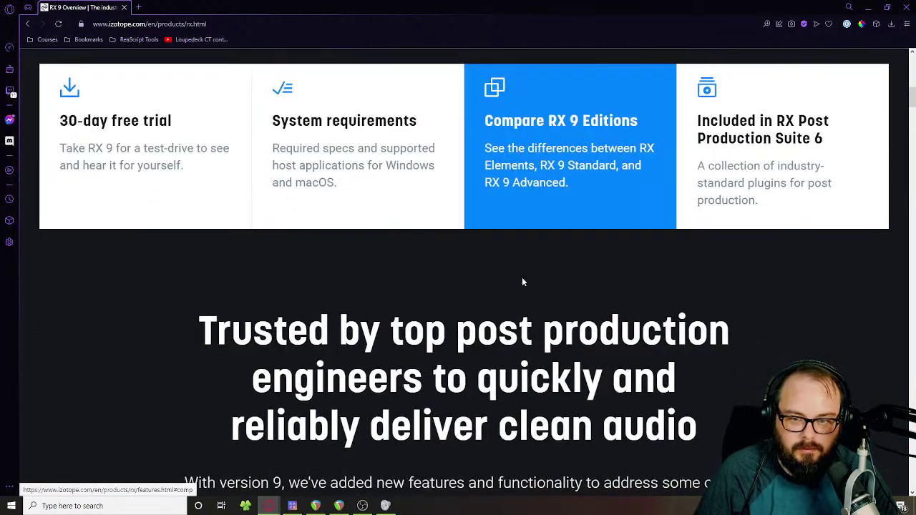
scroll(522, 282, "down", 3)
scroll(522, 282, "down", 6)
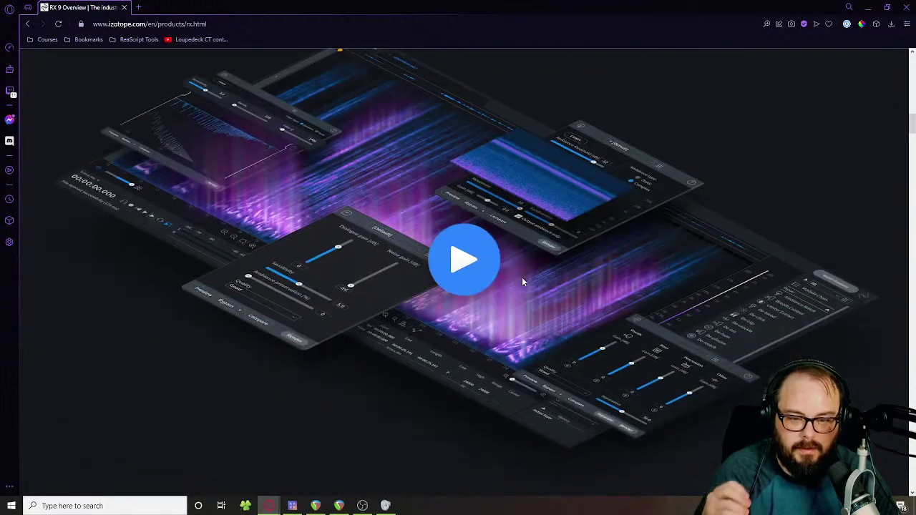
scroll(522, 282, "up", 14)
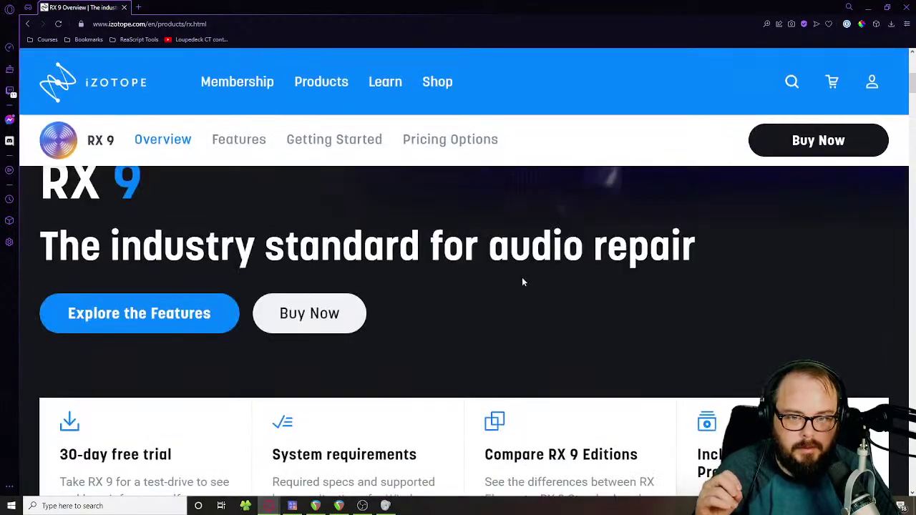
Step: Open the RX 9 shop page and compare the RX 9 Advanced, RX 9 Standard and RX Elements editions
left_click(353, 306)
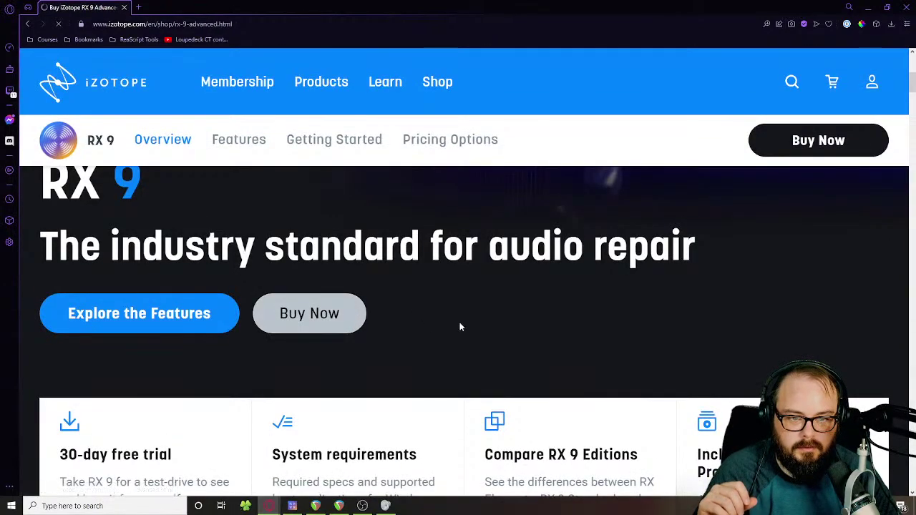
scroll(461, 327, "down", 3)
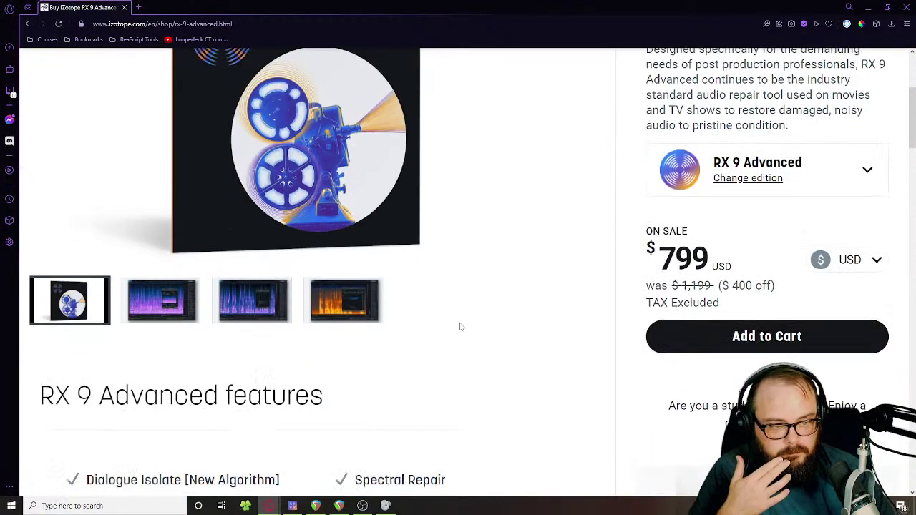
scroll(461, 327, "down", 1)
left_click(879, 133)
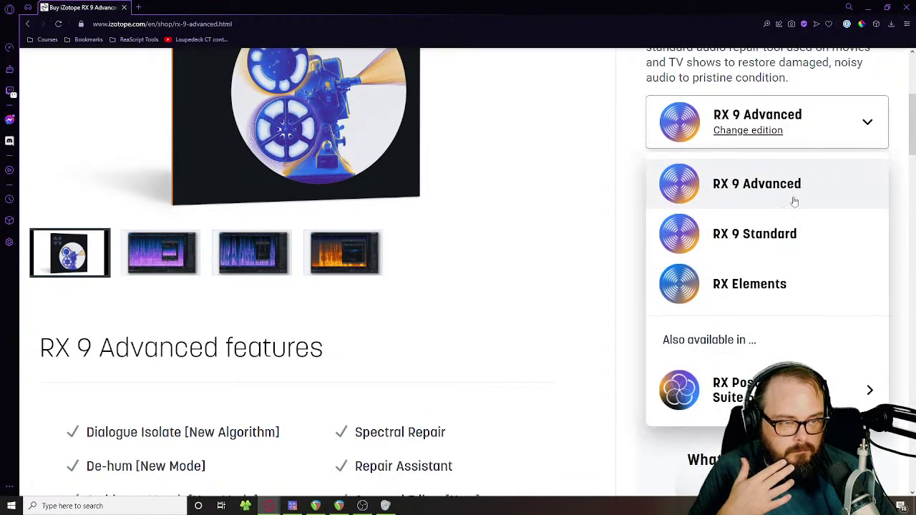
left_click(784, 231)
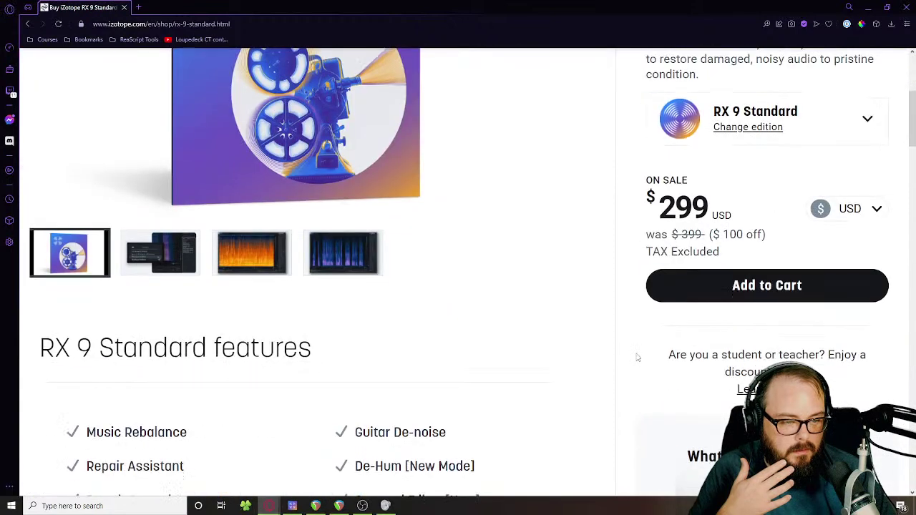
left_click(872, 133)
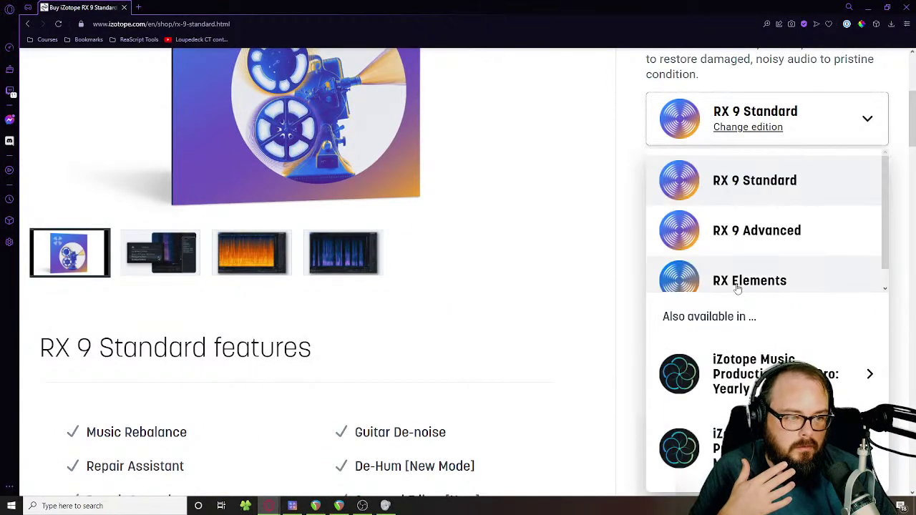
left_click(737, 282)
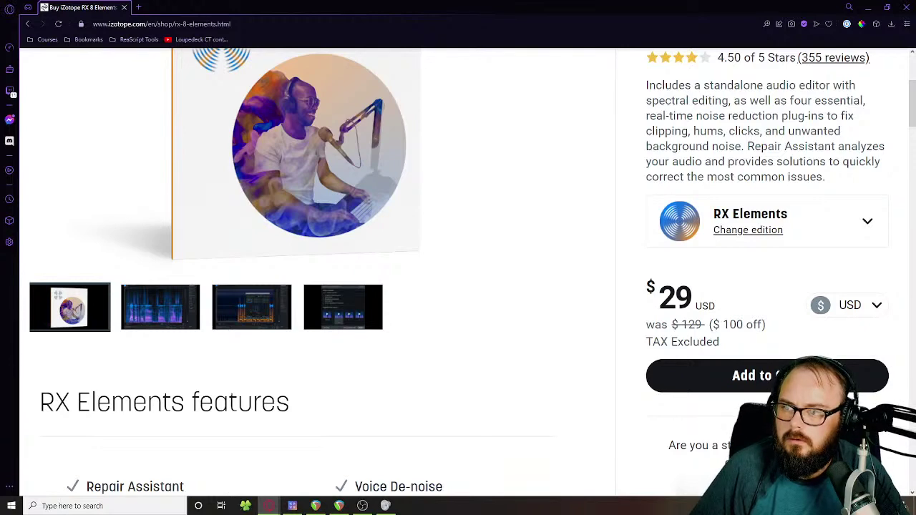
Step: Examine the enlarged De-hum module image in the RX Elements gallery, close it, and return to the page's beginning
left_click(279, 295)
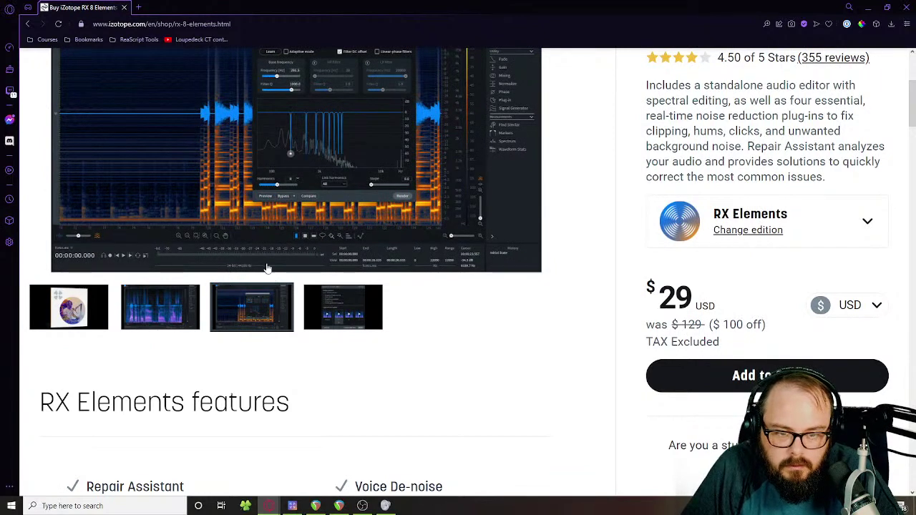
left_click(262, 245)
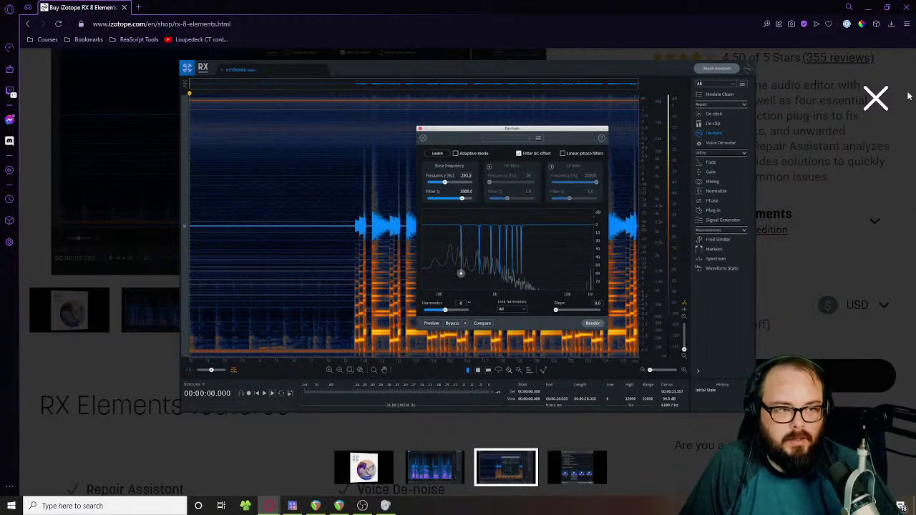
left_click(876, 98)
scroll(622, 97, "up", 5)
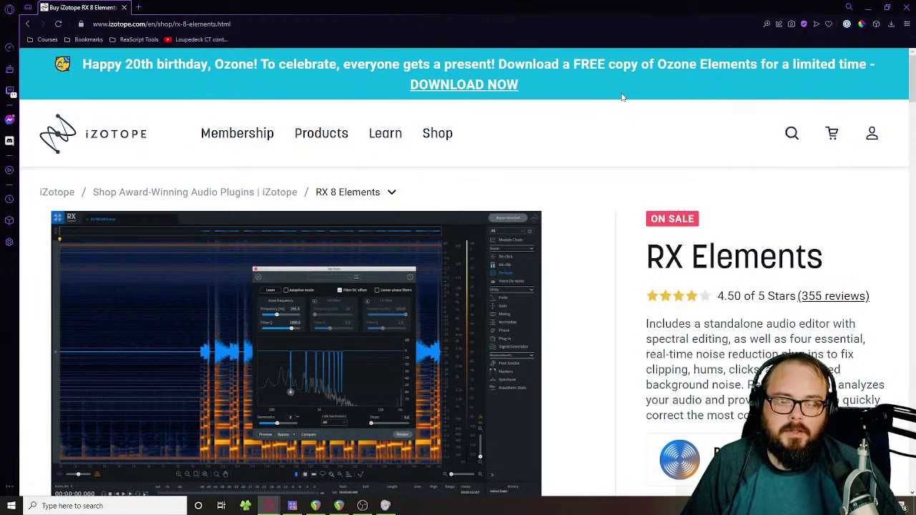
Step: Switch to REAPER and show the NS1 Mono noise suppressor of track 8, placing its window over the arrangement
mouse_move(315, 507)
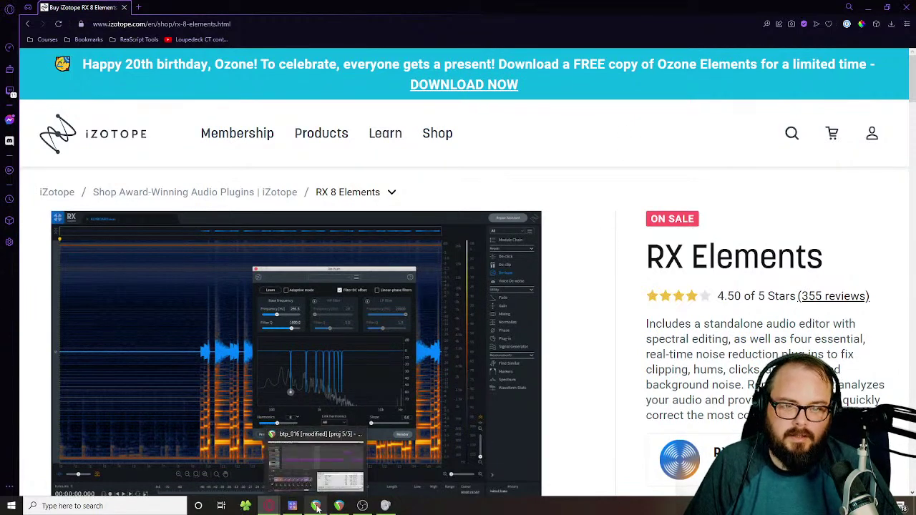
left_click(308, 336)
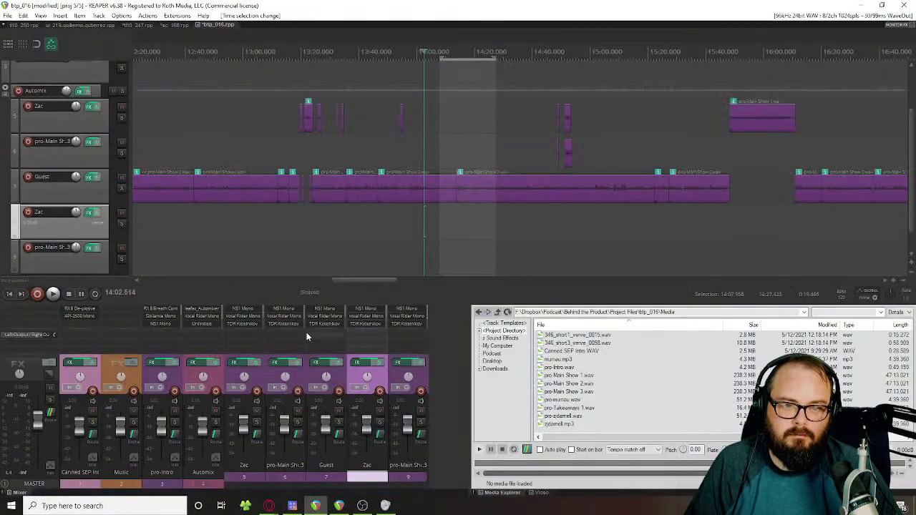
left_click(364, 309)
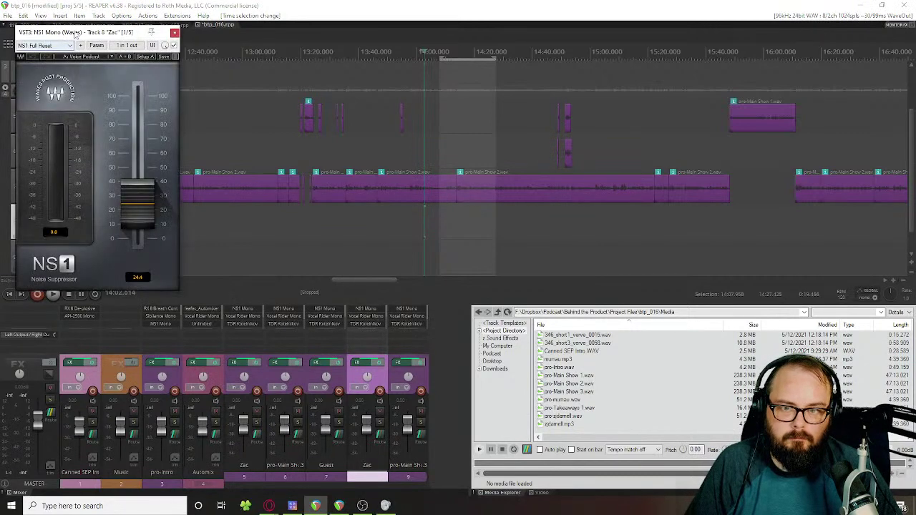
left_click_drag(75, 32, 344, 59)
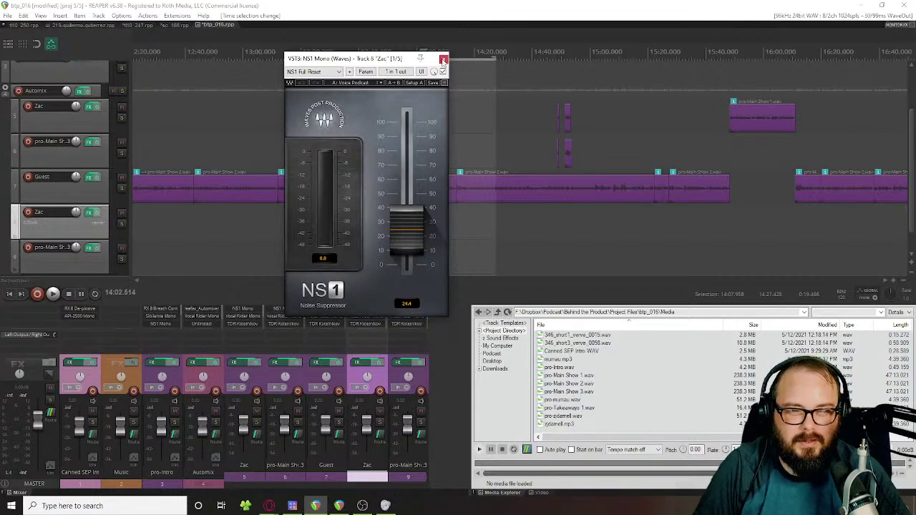
left_click_drag(355, 60, 279, 71)
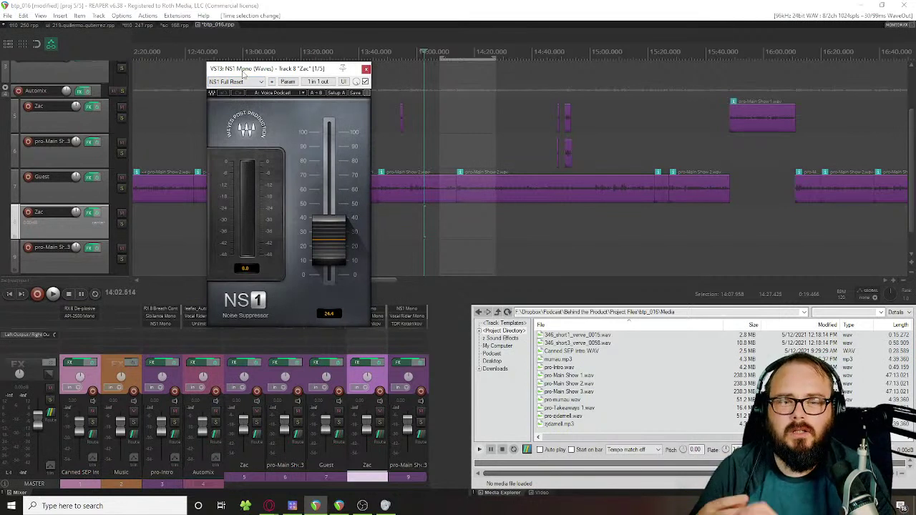
Step: Search the plug-ins for "centri" from the Automix track's FX chain, cancel without adding any, and close the open FX windows
left_click(202, 365)
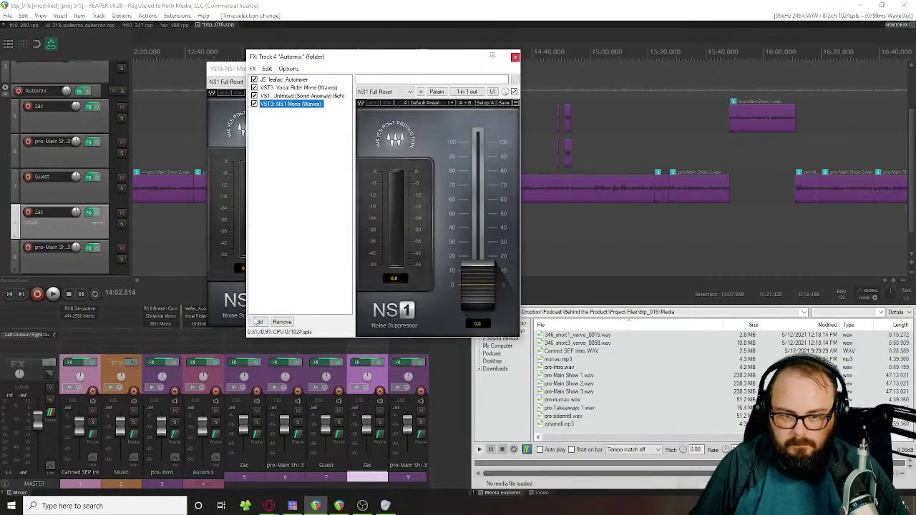
left_click(258, 321)
type("celnt")
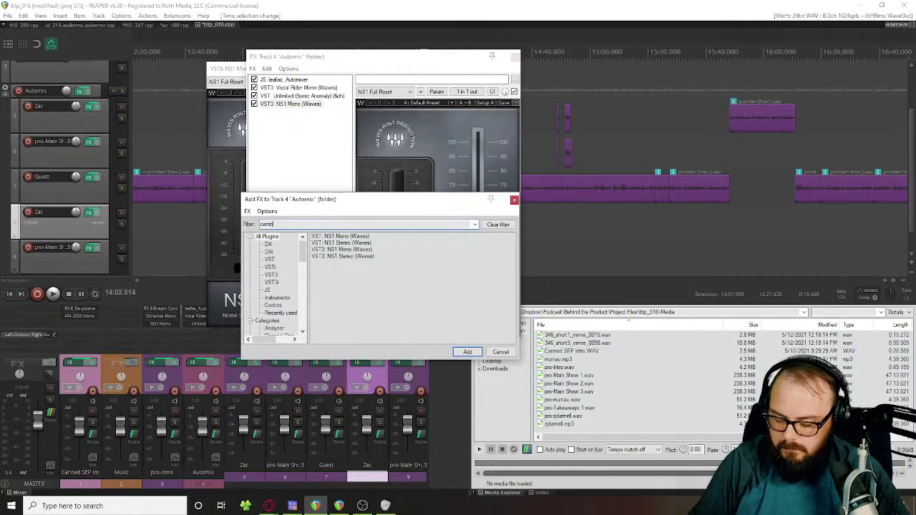
type("ri")
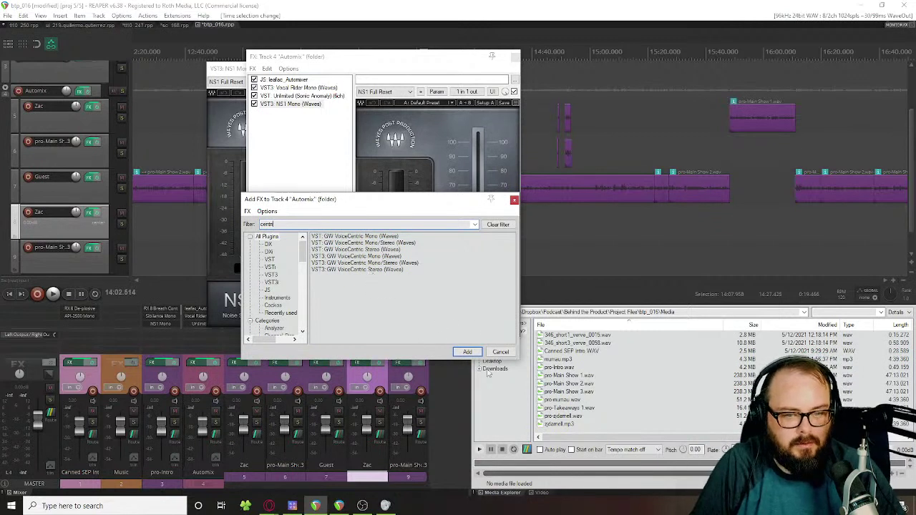
left_click(500, 351)
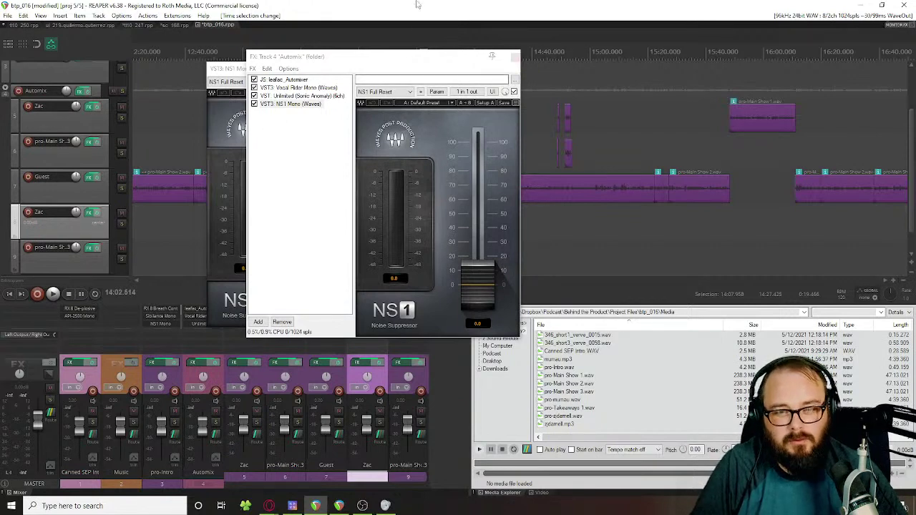
left_click(513, 56)
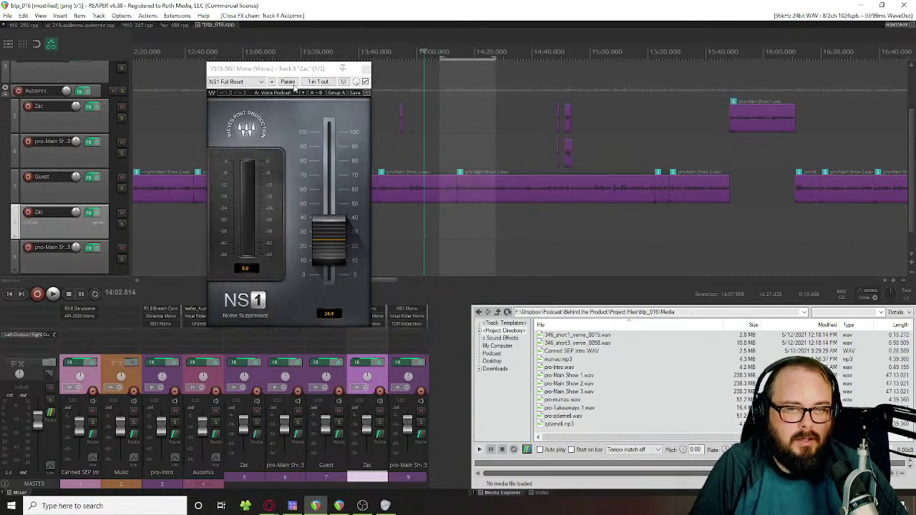
left_click(365, 69)
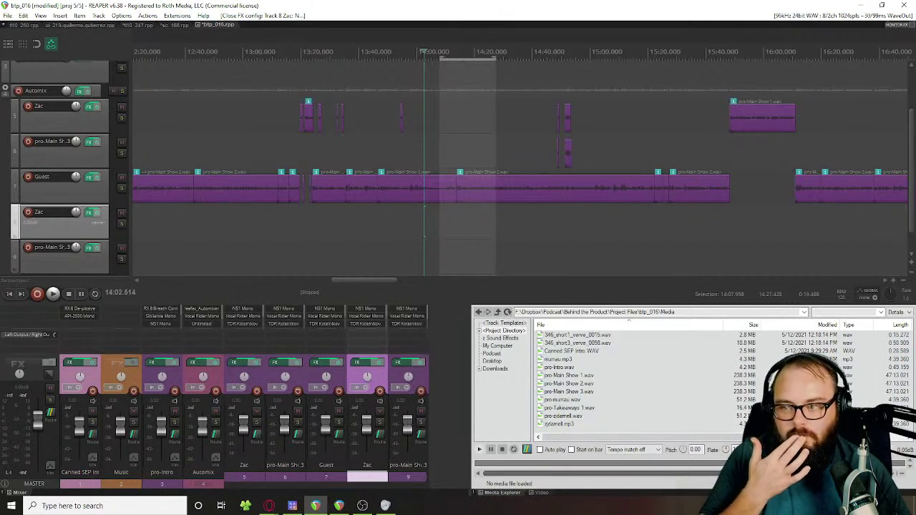
Step: Switch to the web browser and search for "ns1 waves" in a new tab
left_click(292, 506)
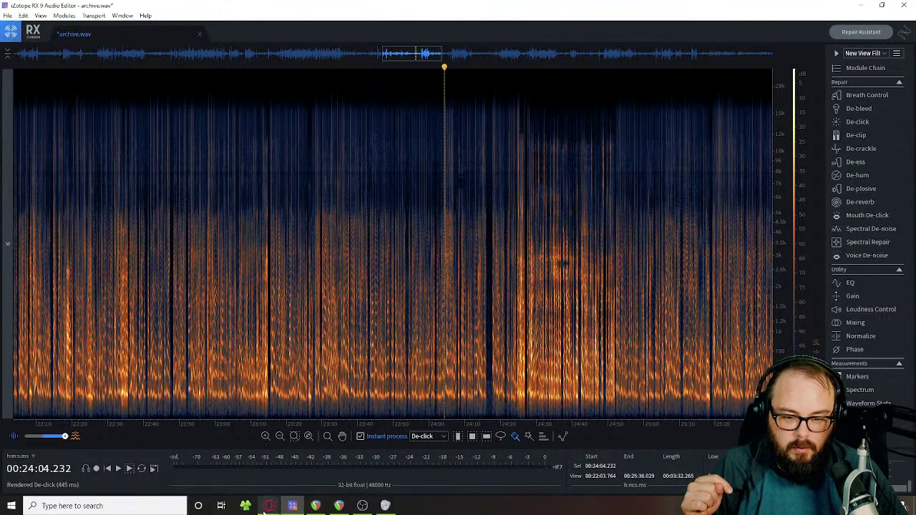
mouse_move(269, 506)
left_click(415, 472)
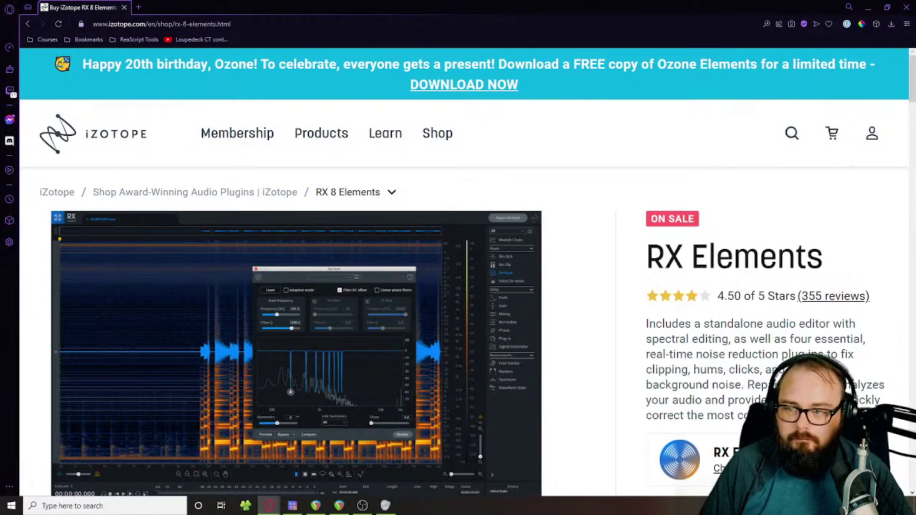
left_click(140, 7)
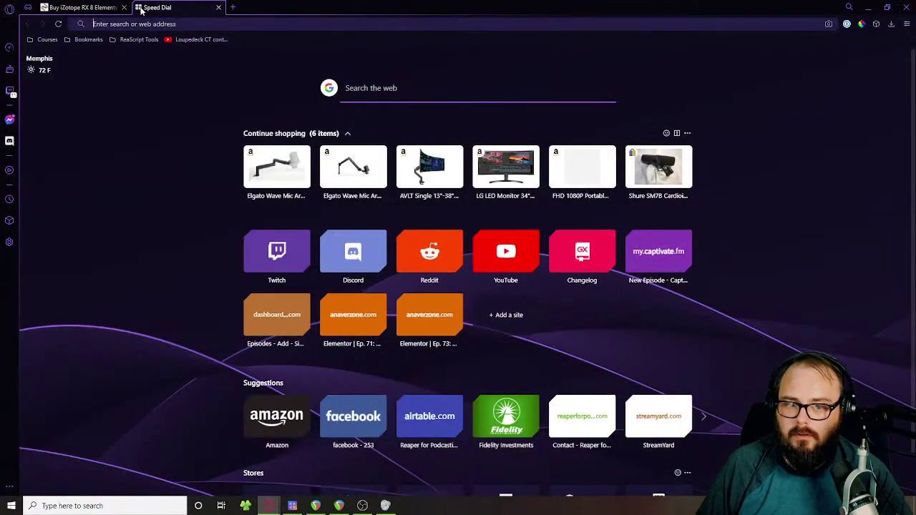
type("ns1")
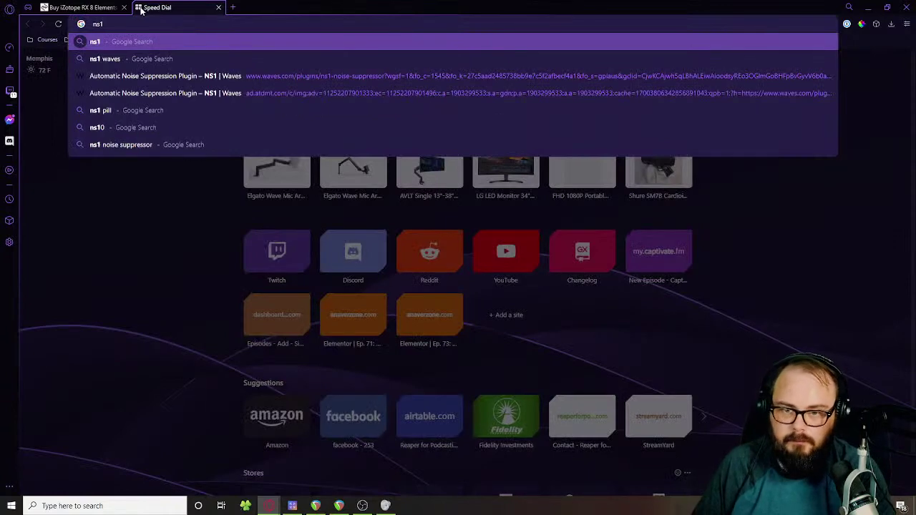
type(" waves")
key("Return")
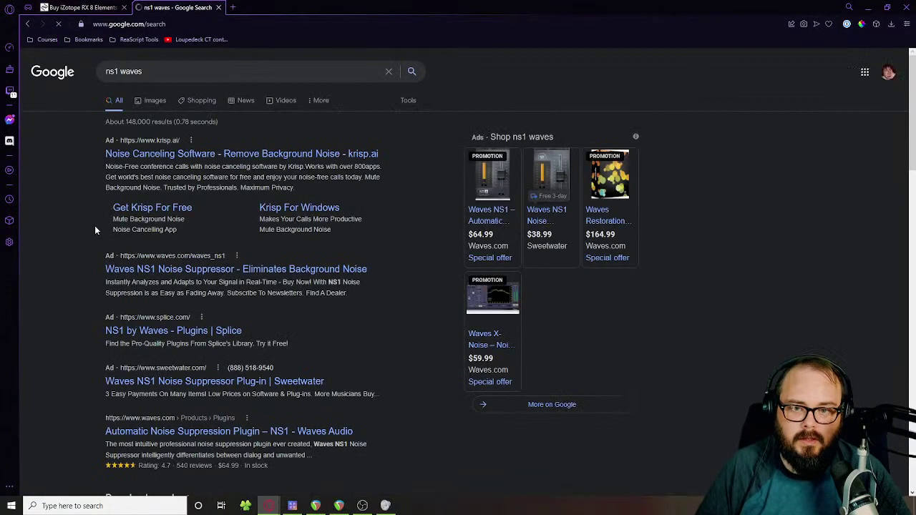
Step: Open the Waves NS1 Noise Suppressor product page from the search results, and switch back to RX 9 Audio Editor
left_click(141, 332)
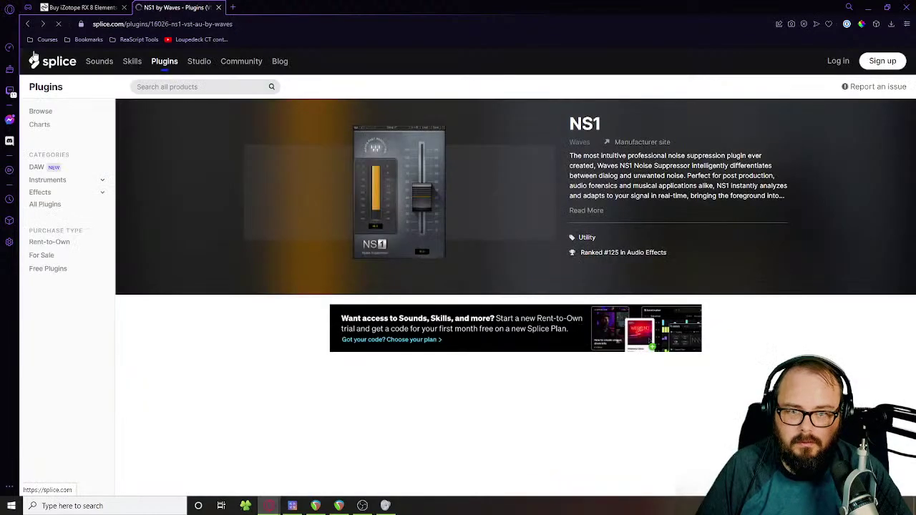
key("alt+Left")
scroll(144, 397, "down", 2)
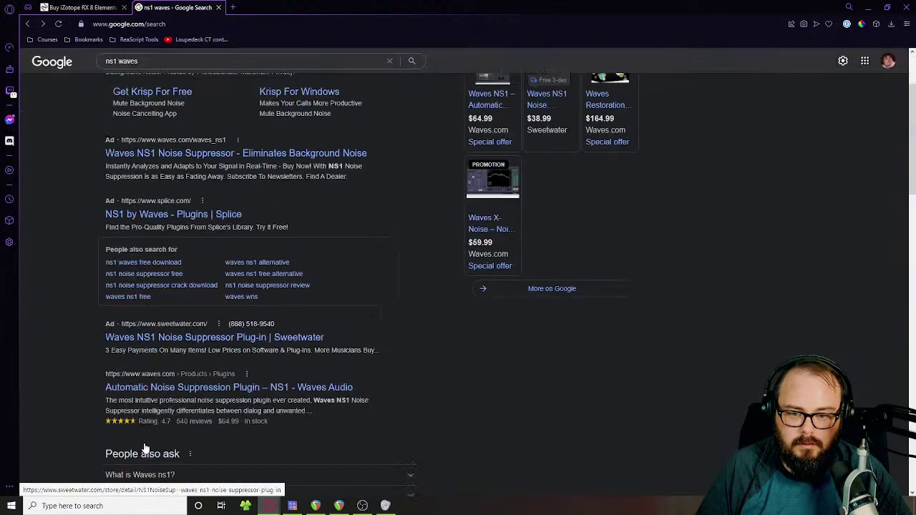
scroll(144, 443, "down", 2)
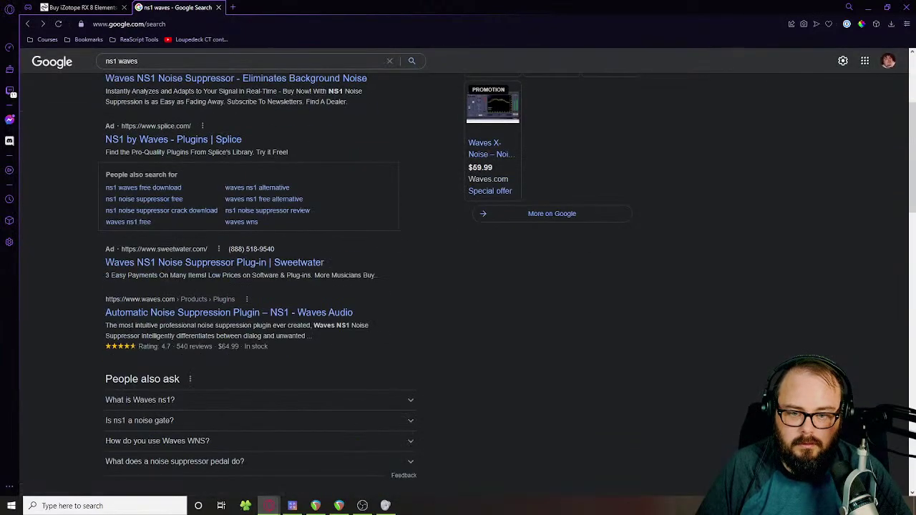
left_click(131, 313)
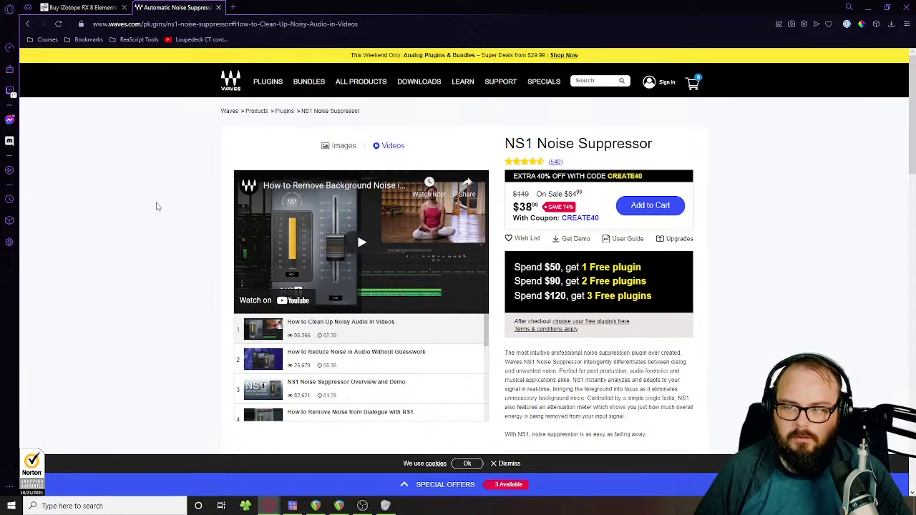
left_click(292, 506)
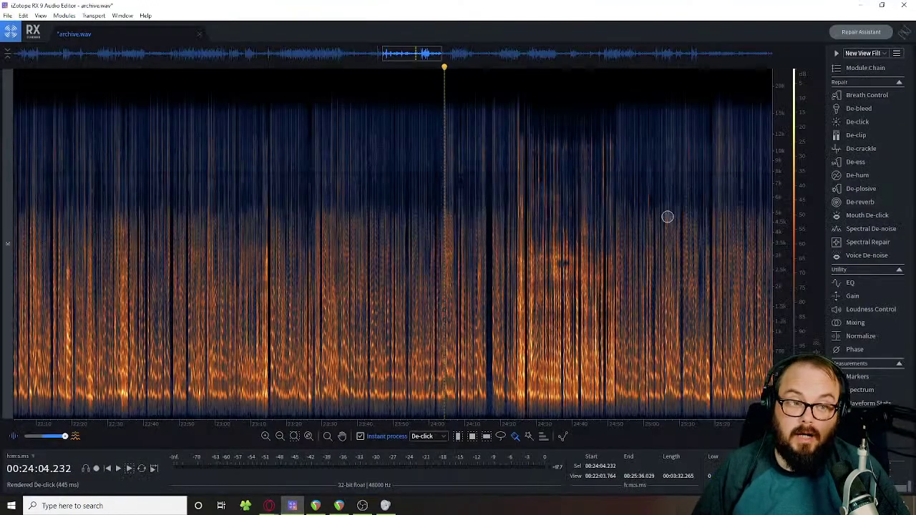
Step: Show the Mouth De-click module over the spectrogram, turn off Instant process, and close the module
left_click(865, 215)
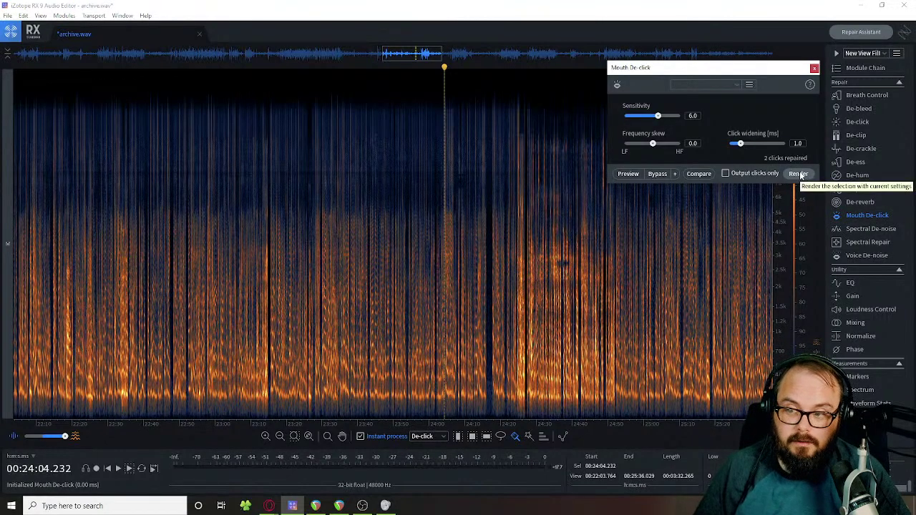
left_click_drag(791, 71, 384, 108)
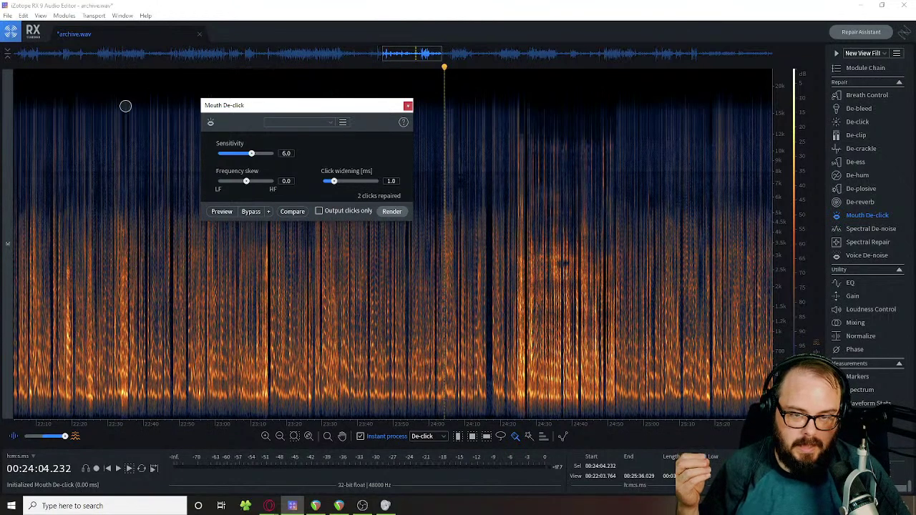
left_click(360, 436)
left_click(407, 105)
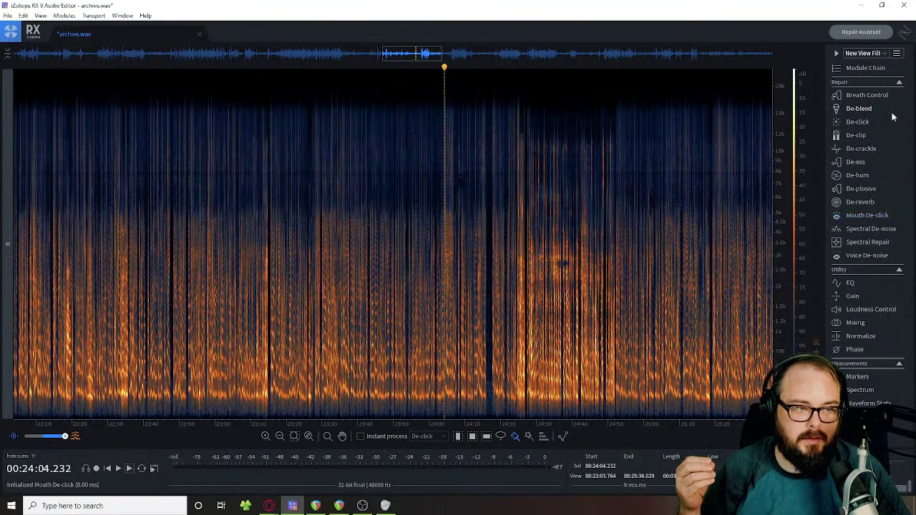
Step: Open the De-click module, switch to the web browser, and search for "rx de-click"
left_click(858, 121)
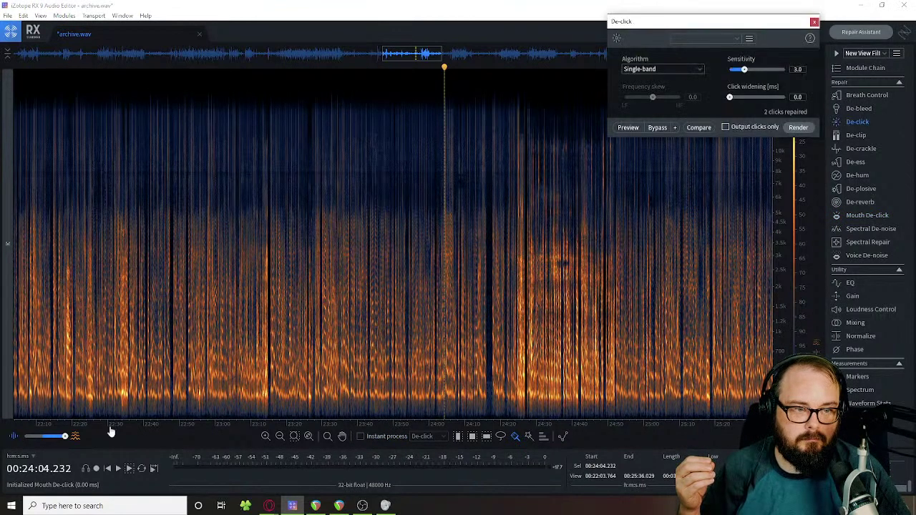
left_click(268, 506)
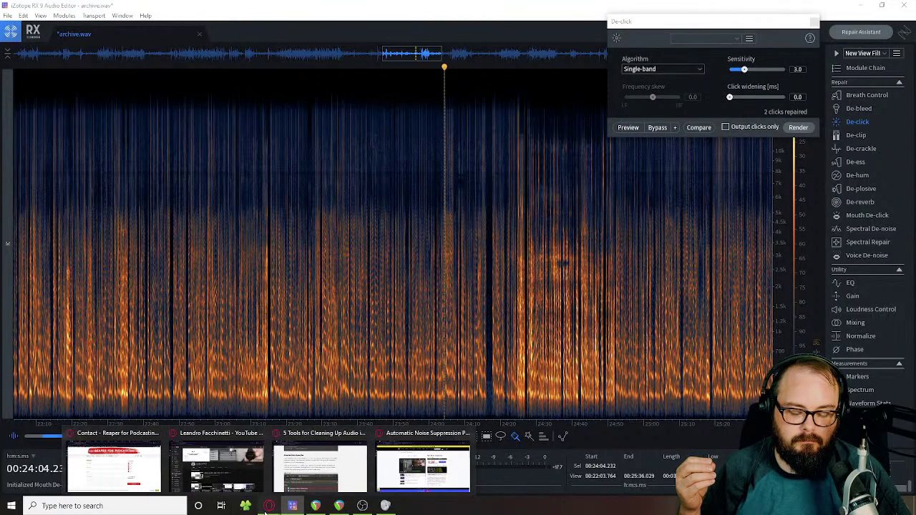
left_click(403, 487)
left_click(258, 27)
type("r")
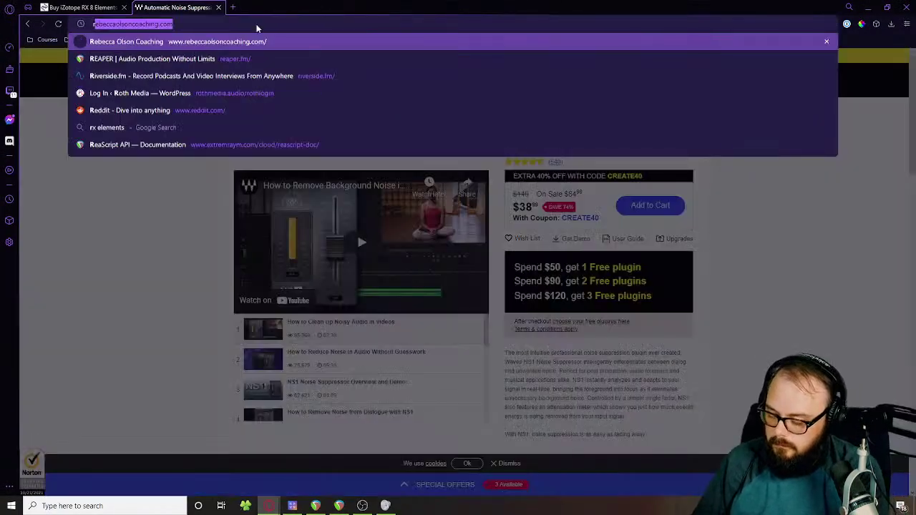
type("x de-click")
key("Return")
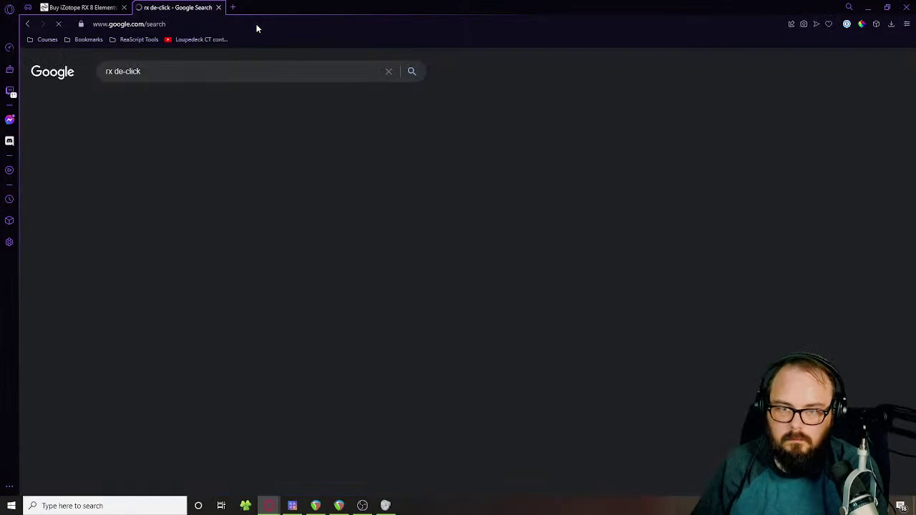
Step: Open iZotope's De-click feature page from the results, look through the RX editions that include it, and return to RX 9 Audio Editor
left_click(145, 153)
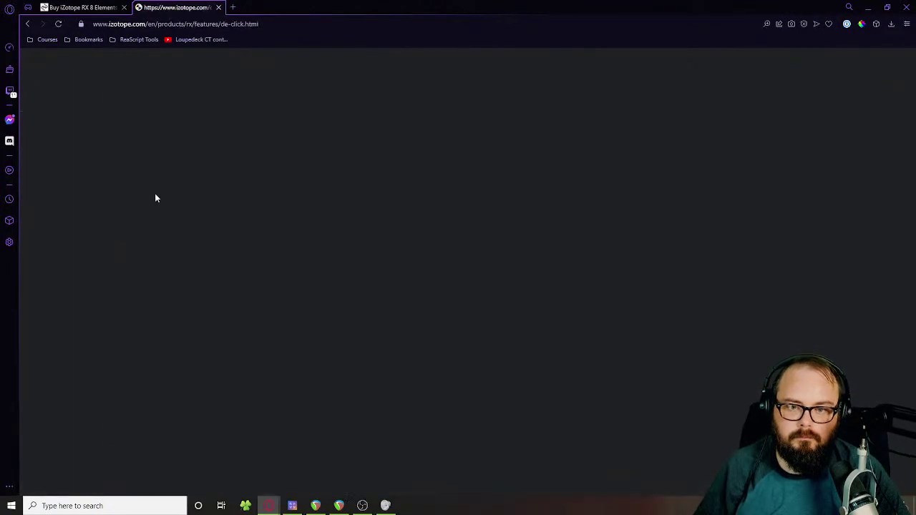
scroll(283, 190, "down", 3)
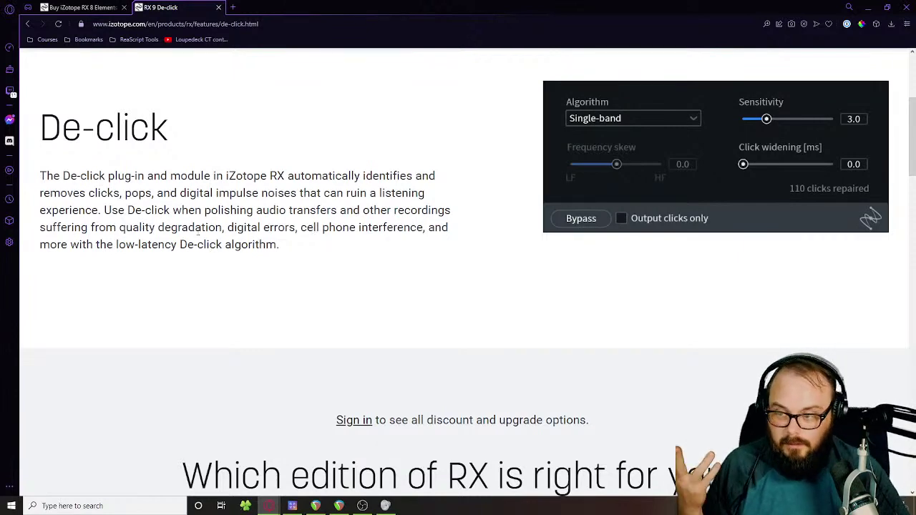
scroll(199, 233, "down", 1)
scroll(198, 234, "down", 2)
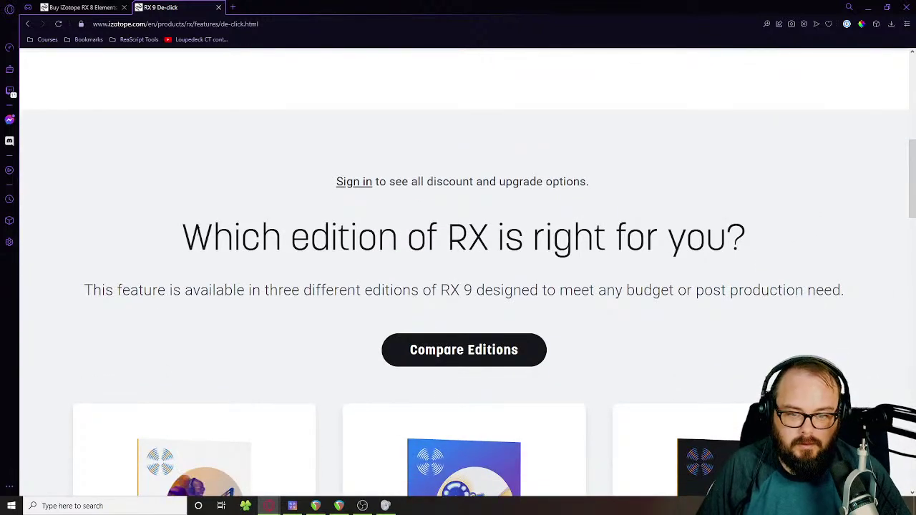
scroll(184, 220, "down", 3)
scroll(184, 220, "down", 3)
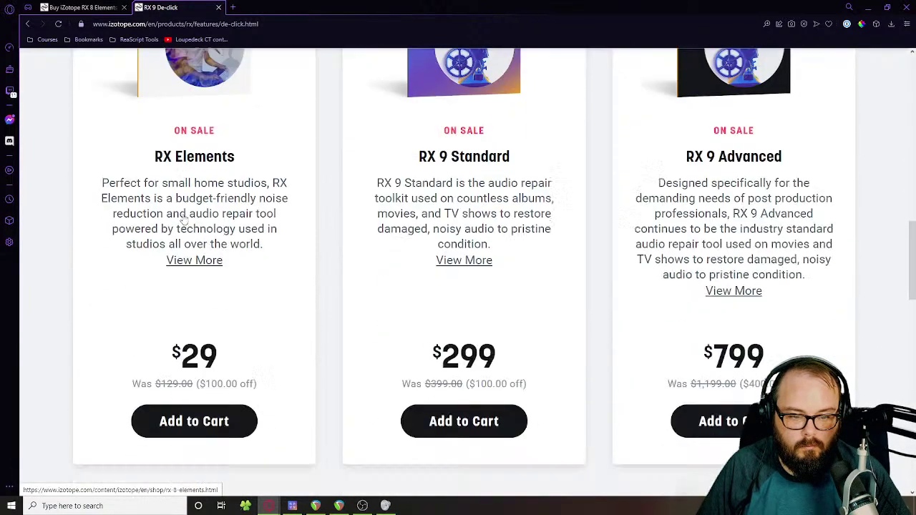
scroll(184, 220, "up", 10)
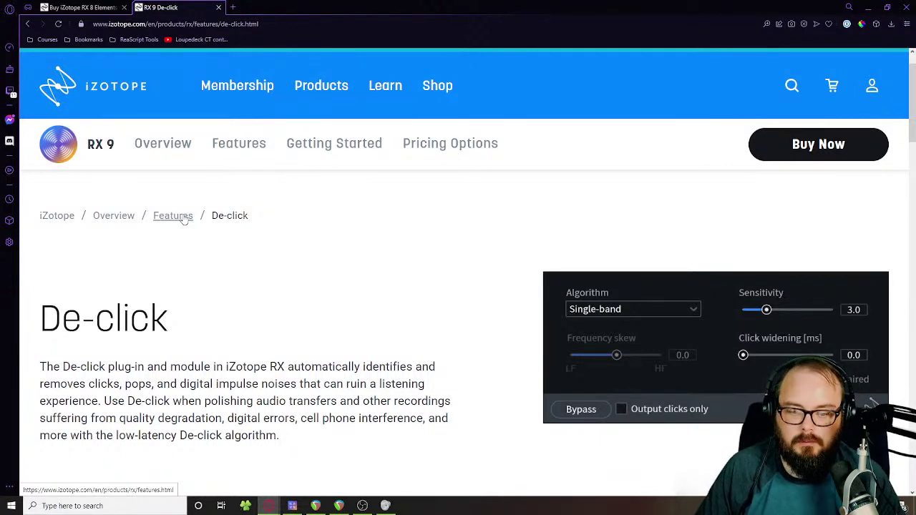
left_click(293, 509)
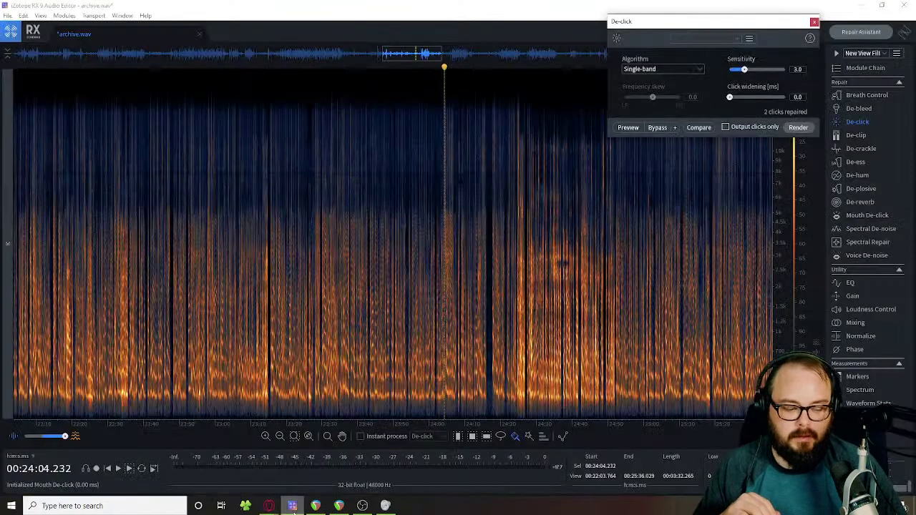
Step: Show the Voice De-noise module, select about 1.07 s of quiet audio at 00:24:16 as a time selection, and close both module windows
left_click(862, 255)
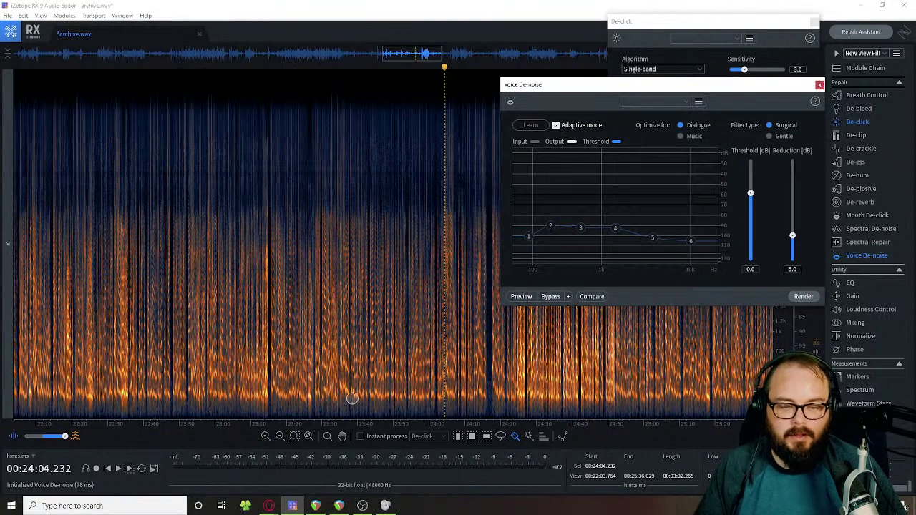
left_click(459, 437)
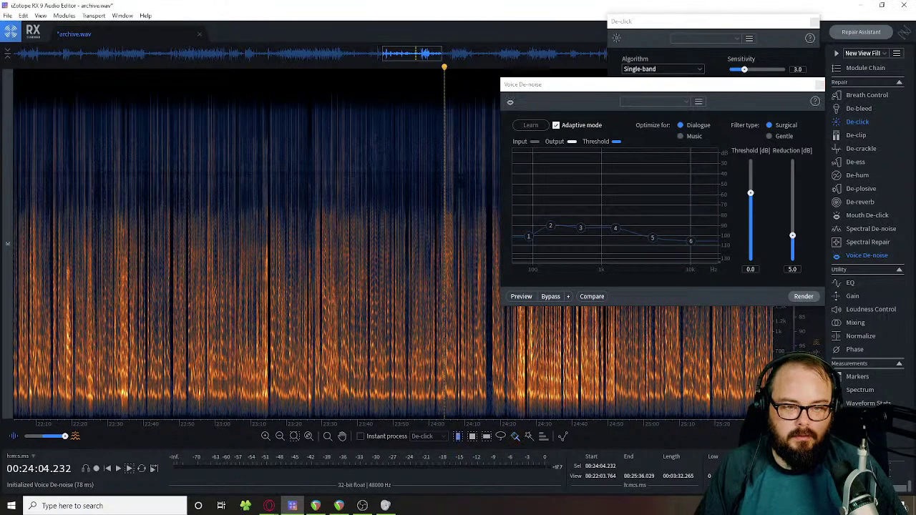
left_click_drag(488, 179, 492, 179)
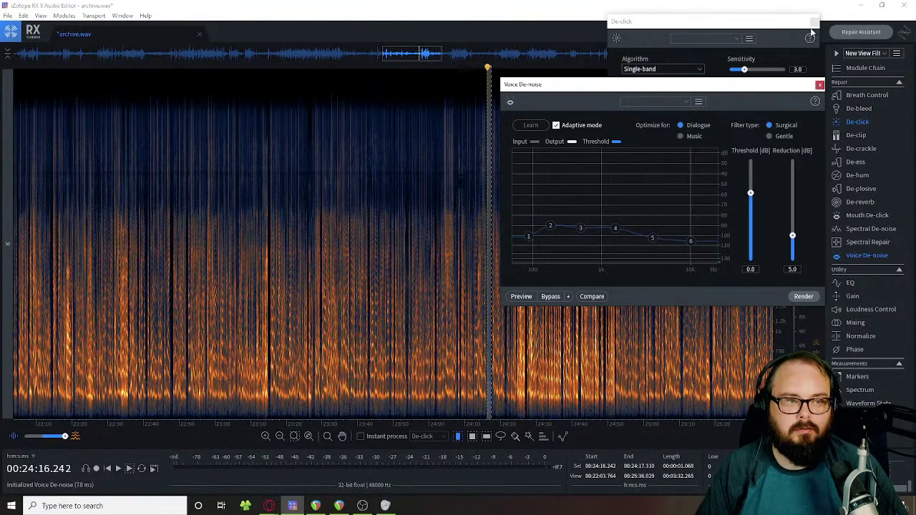
left_click(814, 22)
left_click(819, 84)
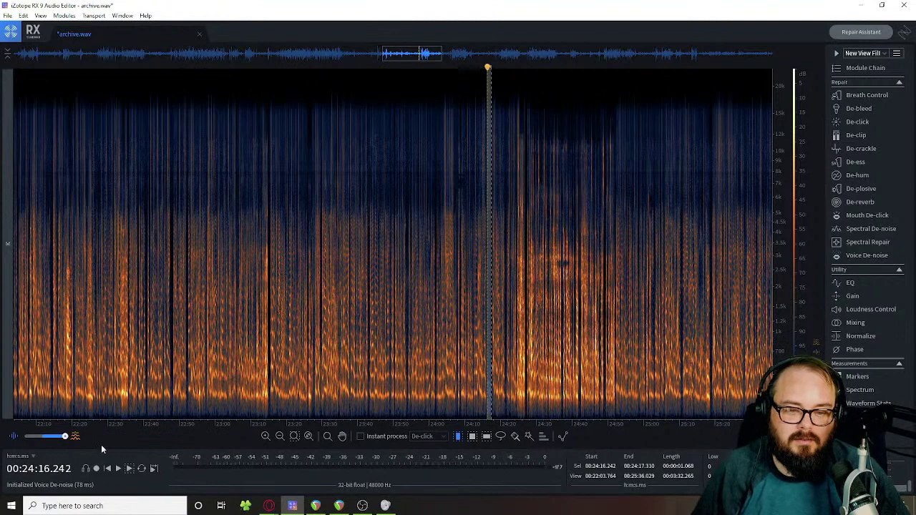
Step: Blend the waveform display halfway over the spectrogram and play the audio from 00:23:30
left_click_drag(65, 436, 45, 436)
key("space")
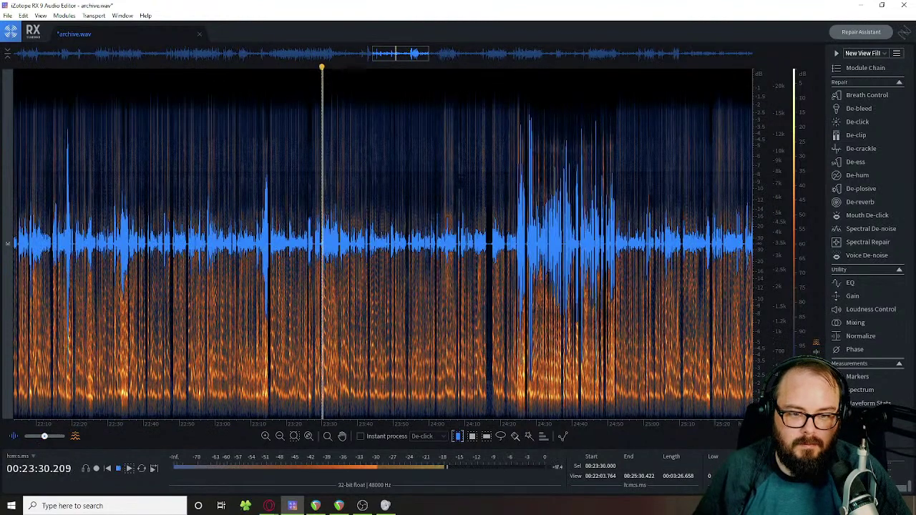
Step: Open the Mouth De-click module, set it to output clicks only, and start its preview
left_click(862, 214)
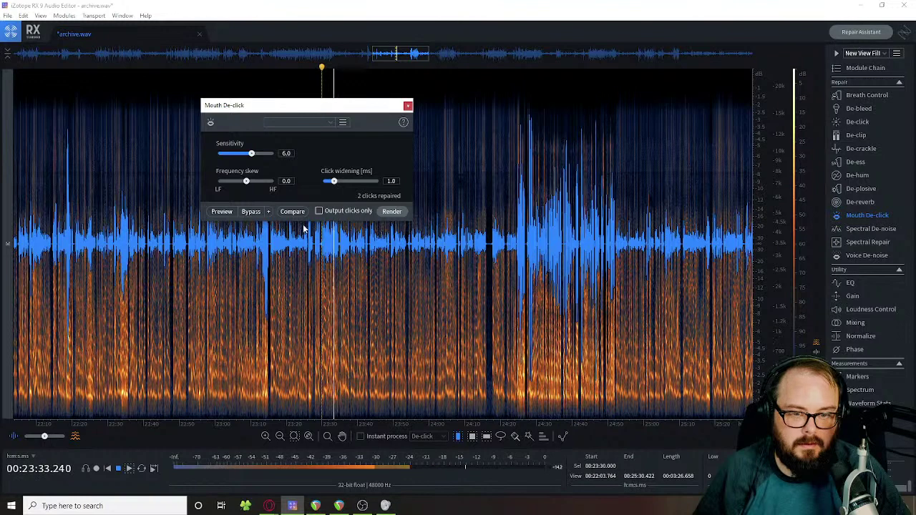
left_click(346, 211)
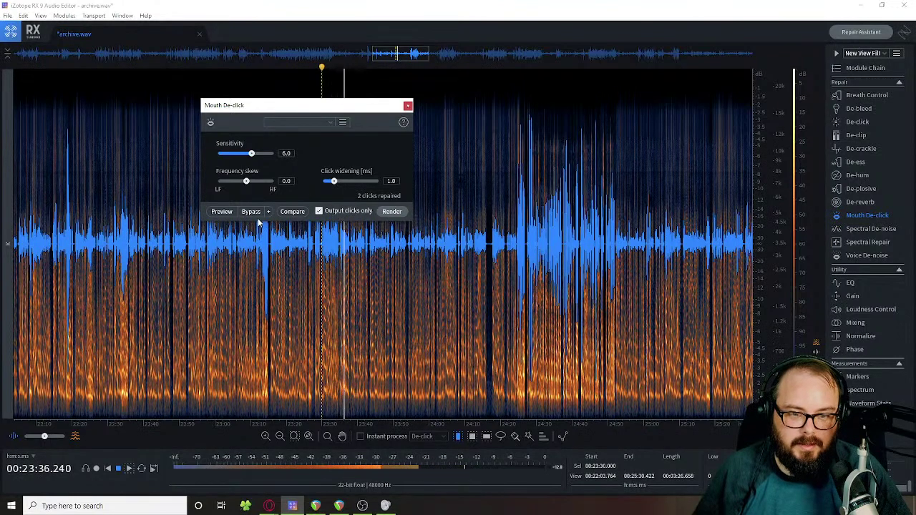
left_click(222, 212)
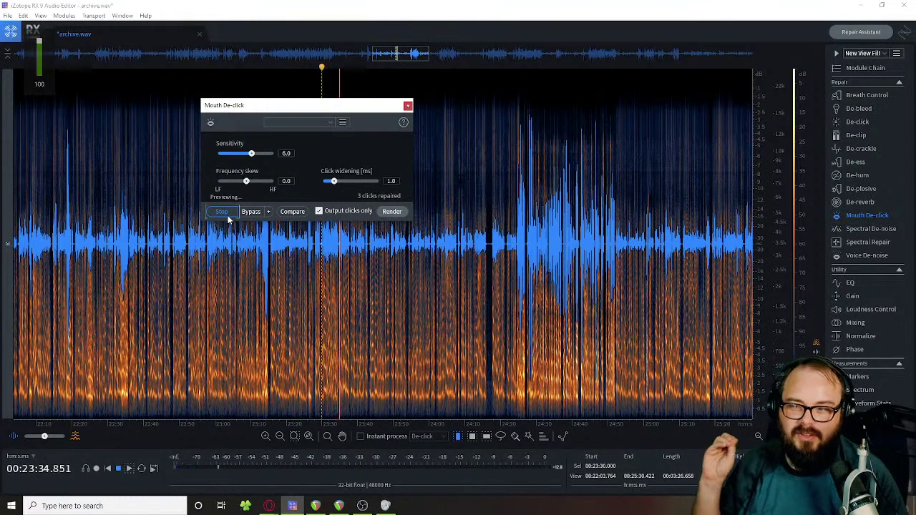
Step: Audition Mouth De-click sensitivities of 10.0, 8.0 and 7.0 with the whole file selected, set it to 6.0, and stop the preview
left_click_drag(252, 153, 275, 154)
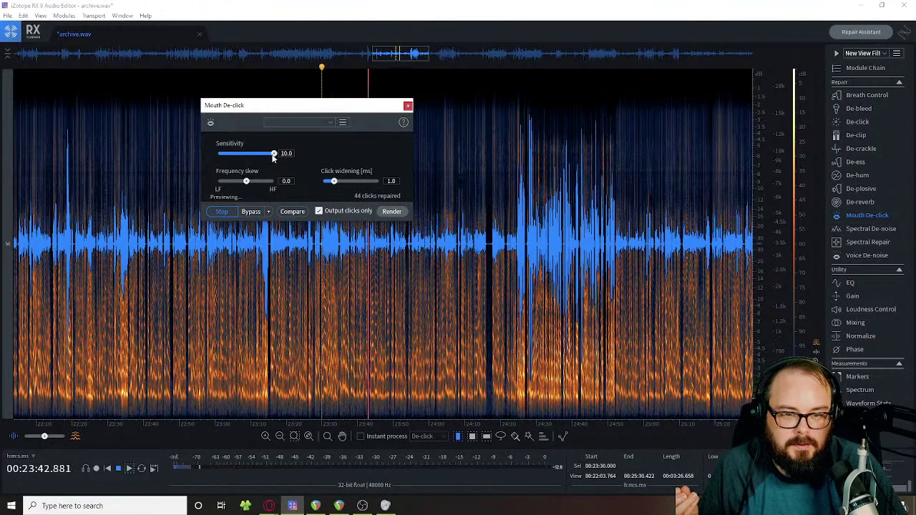
left_click_drag(273, 155, 262, 156)
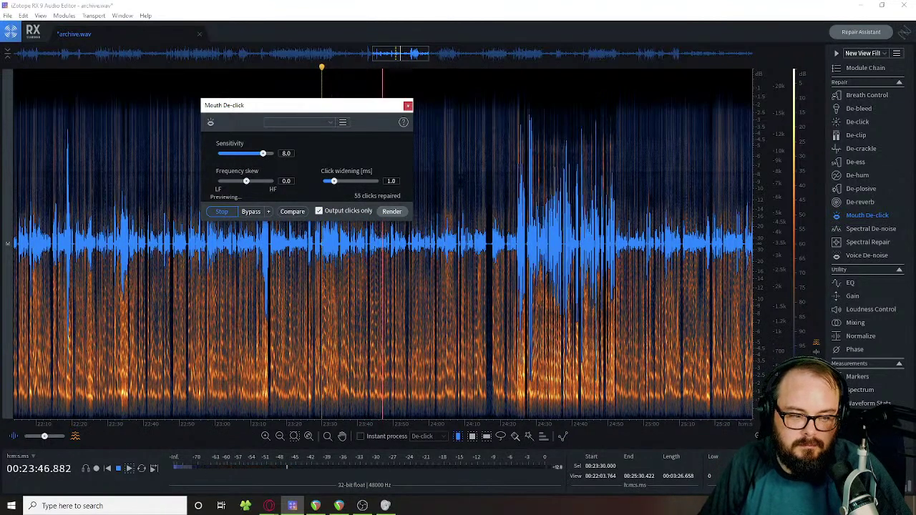
left_click(391, 211)
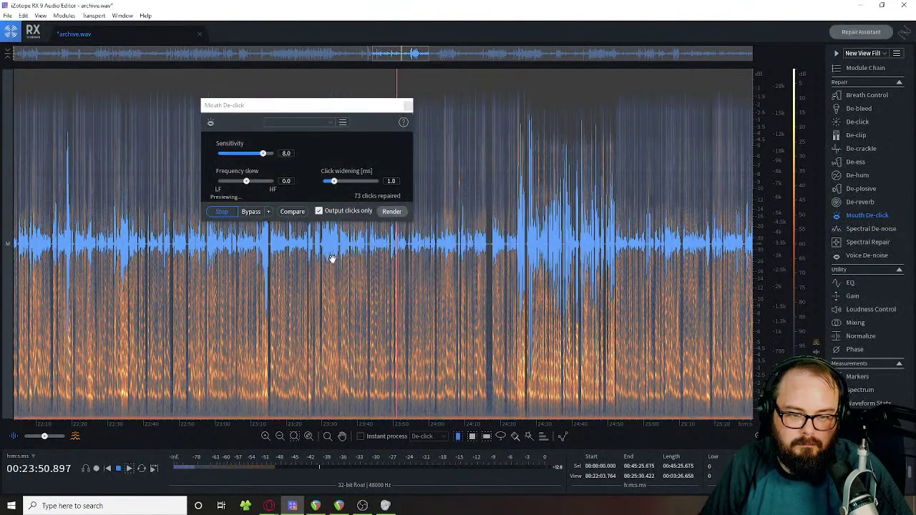
left_click_drag(263, 153, 257, 154)
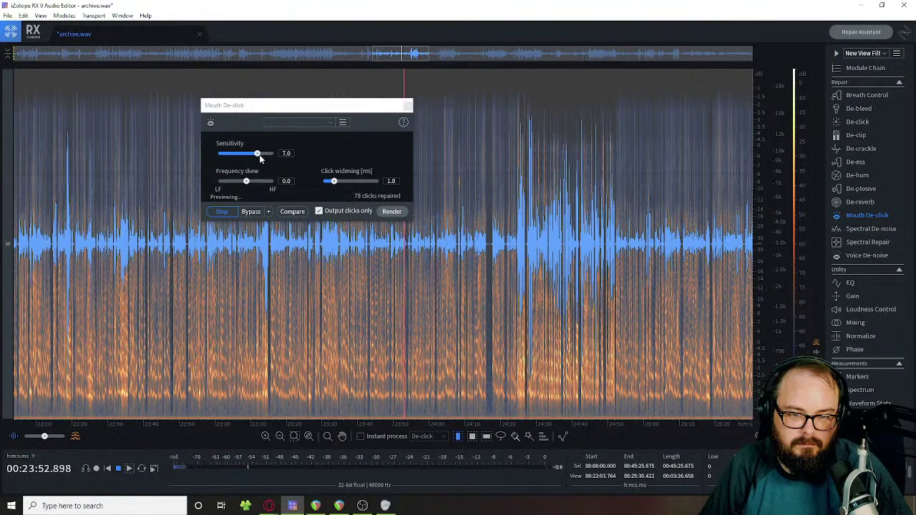
scroll(259, 155, "down", 1)
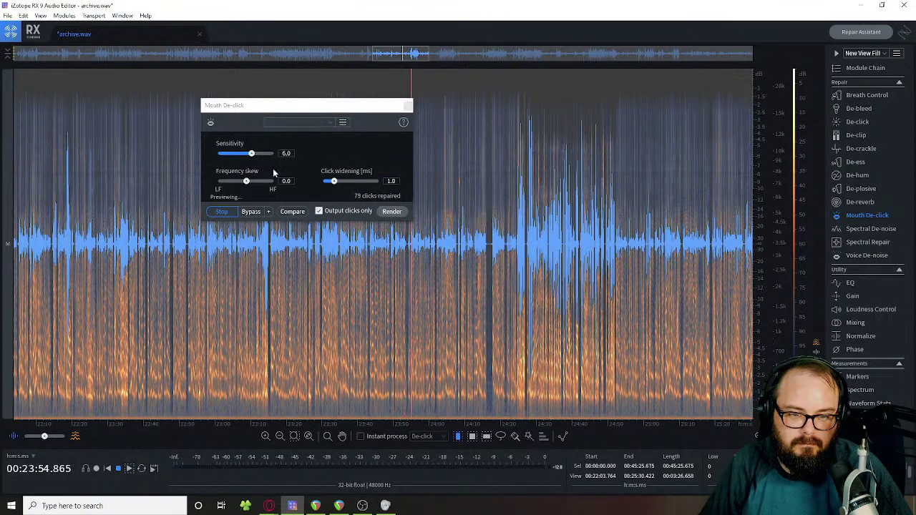
key("space")
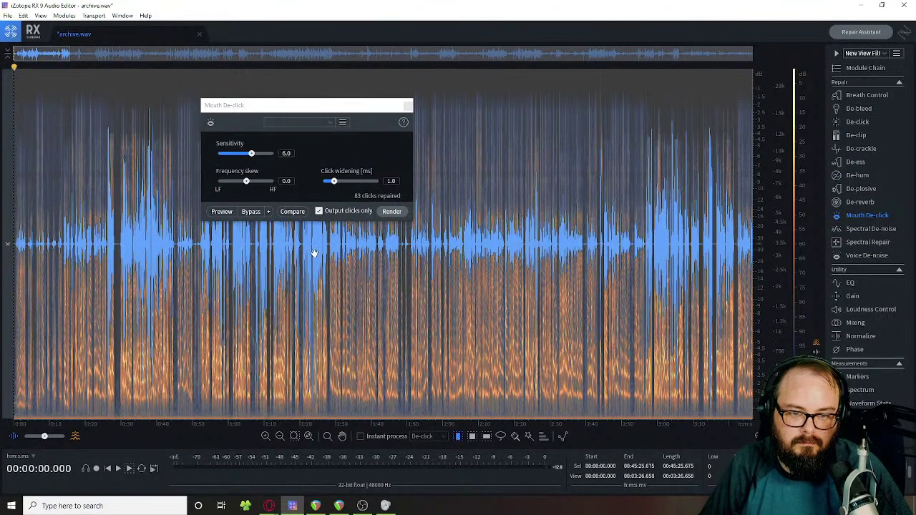